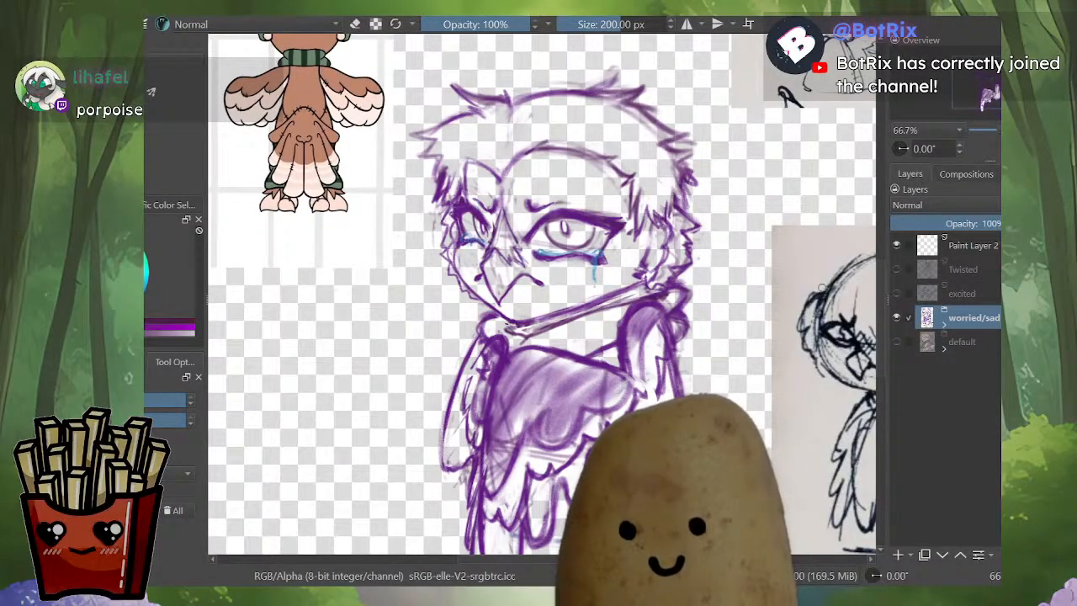
Step: Switch to the open comic page document and examine its white fluffy creatures up close
{"action": "key", "text": "ctrl+Tab"}
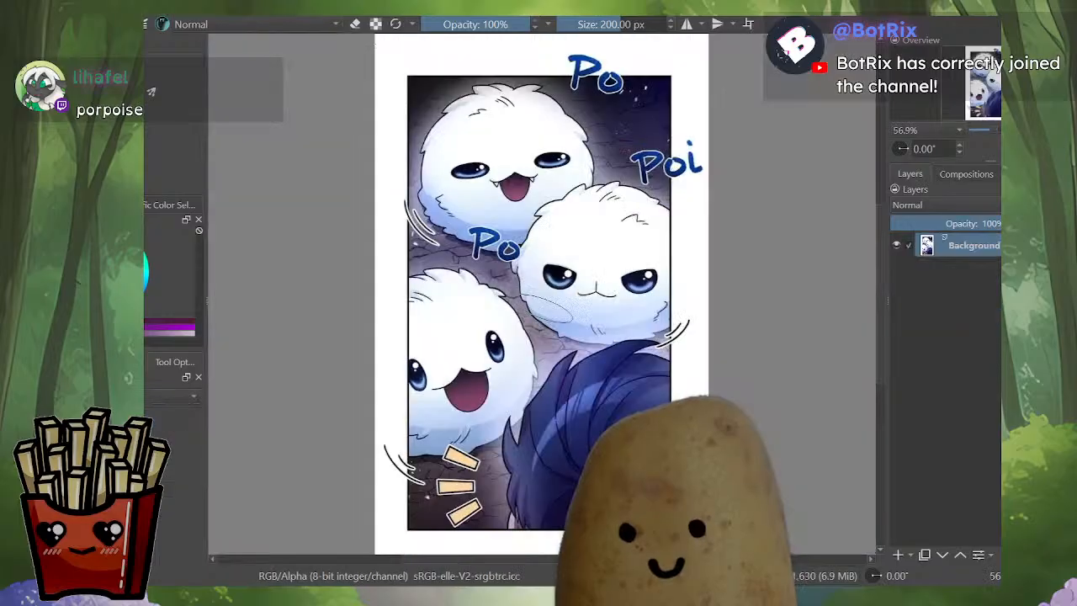
{"action": "scroll", "coordinate": [519, 223], "scroll_direction": "up", "scroll_amount": 2}
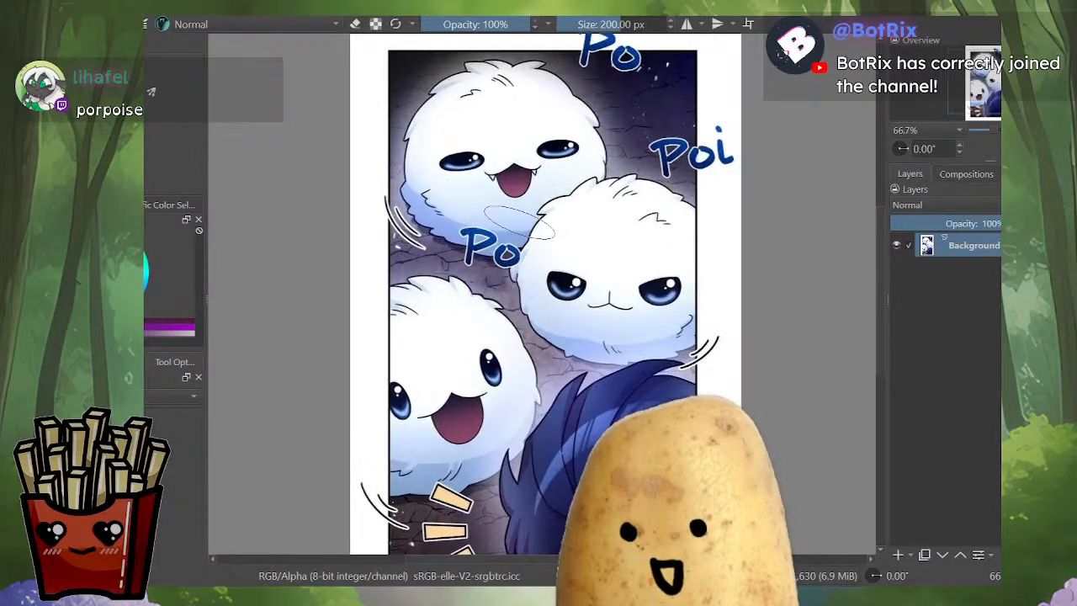
{"action": "mouse_move", "coordinate": [519, 223]}
{"action": "left_mouse_down"}
{"action": "mouse_move", "coordinate": [513, 210]}
{"action": "mouse_move", "coordinate": [505, 240]}
{"action": "left_mouse_up"}
{"action": "scroll", "coordinate": [512, 209], "scroll_direction": "down", "scroll_amount": 1}
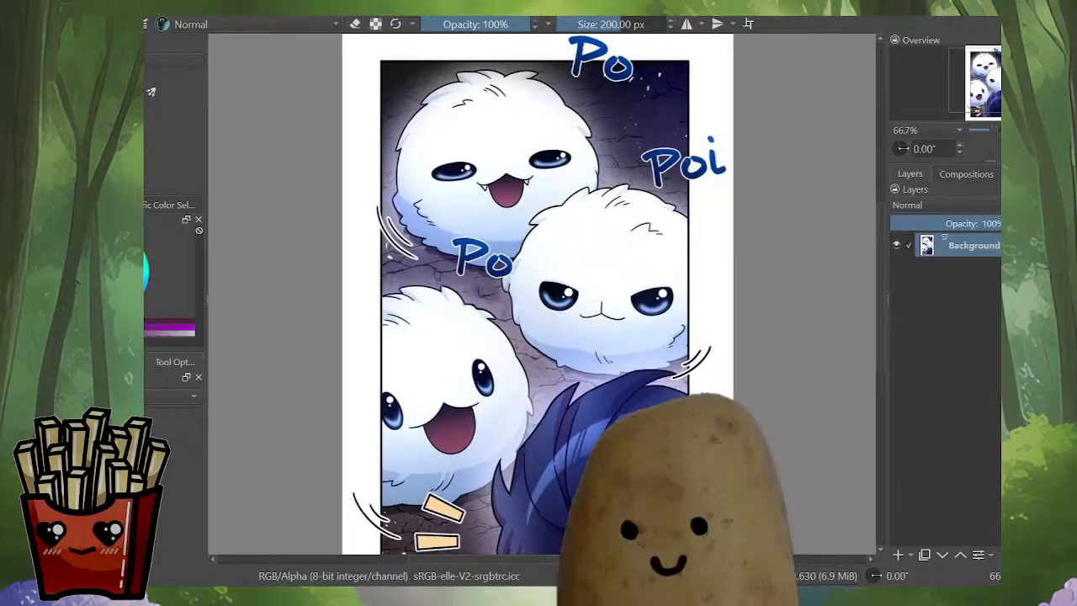
Step: Paste the copied comic panel of the dark-haired man as a new layer above the page and view it at 100% zoom
{"action": "key", "text": "ctrl+v"}
{"action": "scroll", "coordinate": [569, 284], "scroll_direction": "up", "scroll_amount": 2}
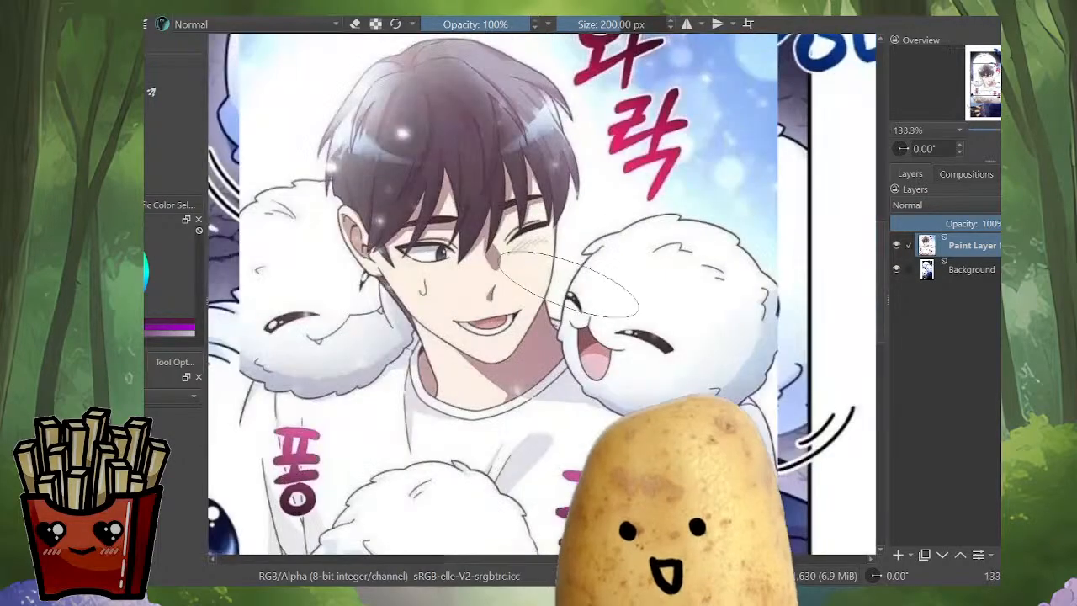
{"action": "scroll", "coordinate": [570, 285], "scroll_direction": "down", "scroll_amount": 2}
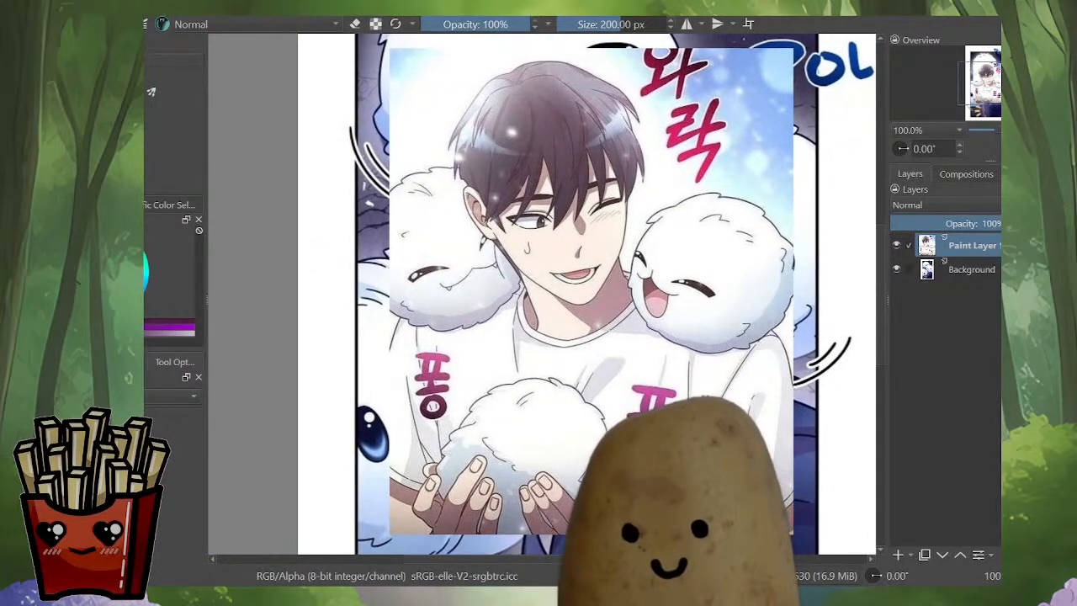
{"action": "left_click_drag", "start_coordinate": [545, 227], "coordinate": [532, 248]}
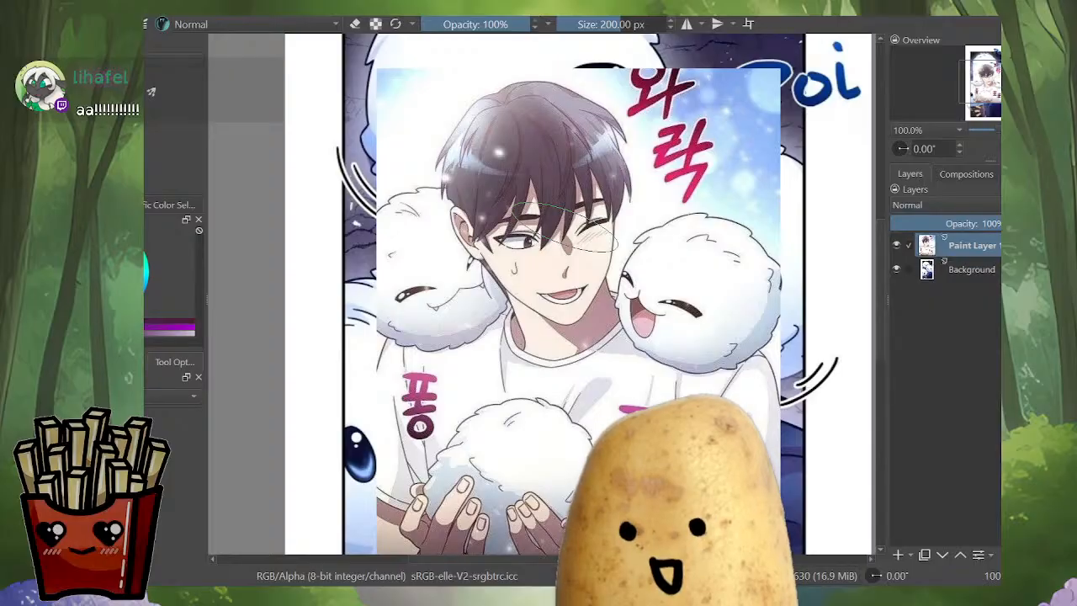
Step: Return to the owl reference document and examine the head of the purple worried/sad sketch
{"action": "key", "text": "ctrl+Tab"}
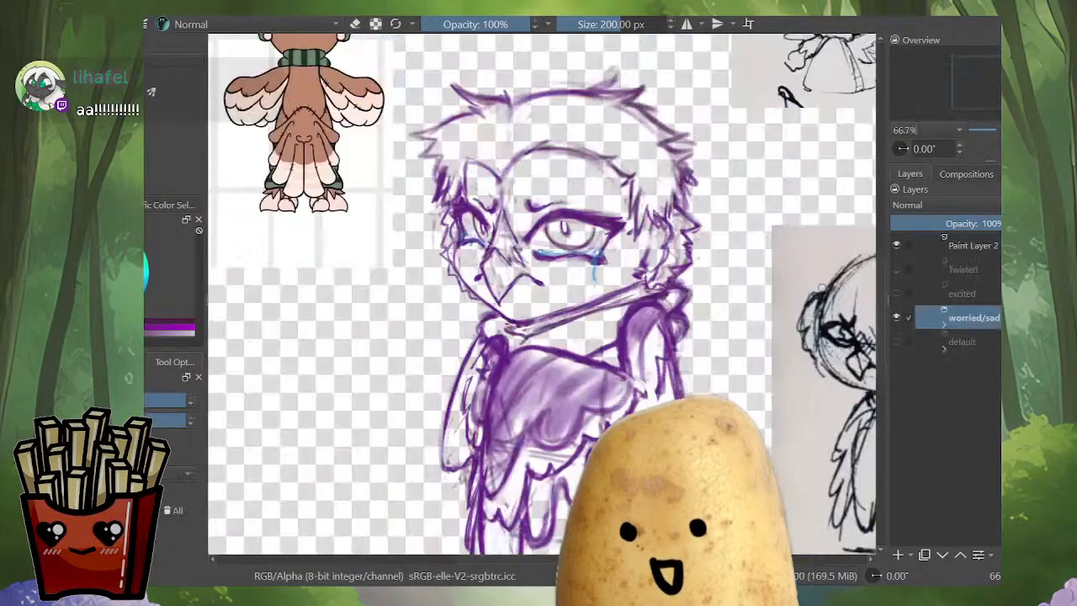
{"action": "mouse_move", "coordinate": [539, 278]}
{"action": "left_mouse_down"}
{"action": "mouse_move", "coordinate": [563, 328]}
{"action": "mouse_move", "coordinate": [605, 351]}
{"action": "left_mouse_up"}
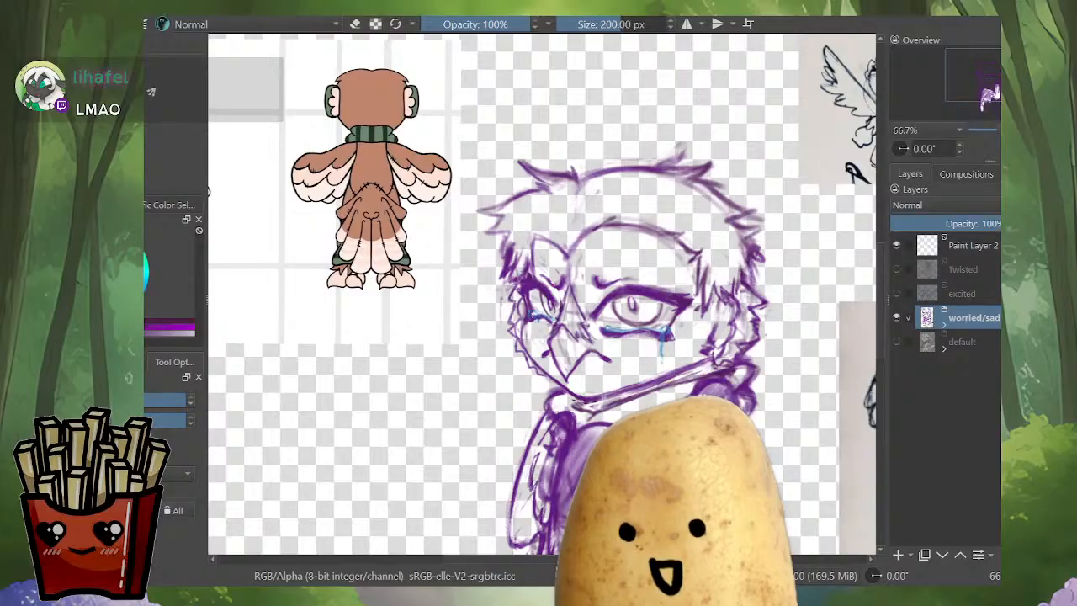
{"action": "left_click_drag", "start_coordinate": [679, 251], "coordinate": [574, 217]}
{"action": "scroll", "coordinate": [617, 253], "scroll_direction": "up", "scroll_amount": 1}
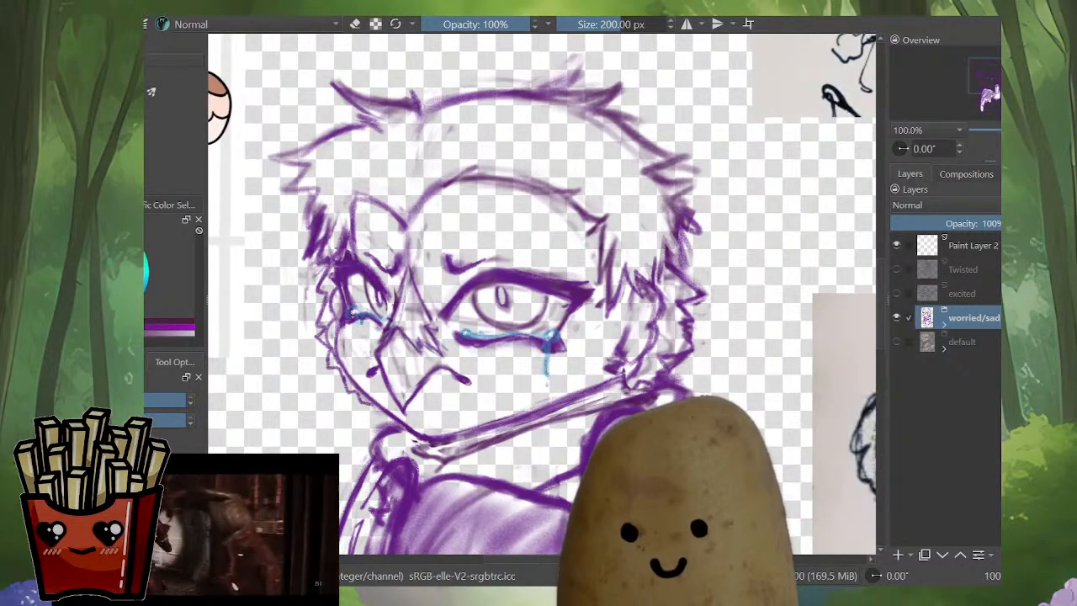
{"action": "left_click_drag", "start_coordinate": [234, 537], "coordinate": [317, 490]}
{"action": "left_click_drag", "start_coordinate": [421, 567], "coordinate": [442, 580]}
{"action": "left_click_drag", "start_coordinate": [291, 495], "coordinate": [279, 521]}
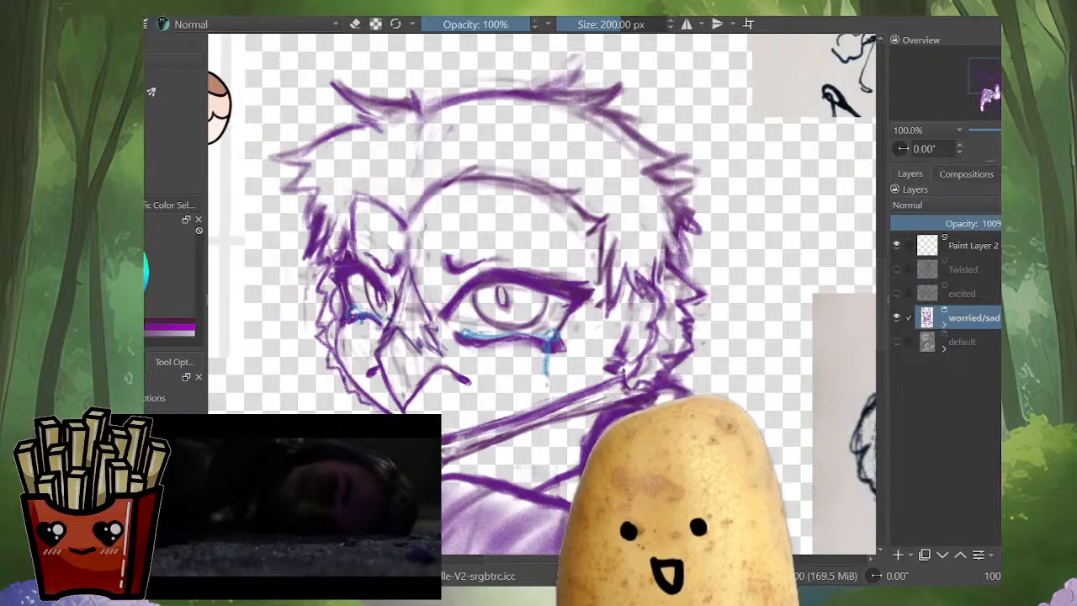
Step: Isolate the default layer group and compare its coloured owl with the worried/sad sketch
{"action": "scroll", "coordinate": [560, 354], "scroll_direction": "down", "scroll_amount": 3}
{"action": "left_click_drag", "start_coordinate": [561, 353], "coordinate": [579, 200]}
{"action": "scroll", "coordinate": [543, 286], "scroll_direction": "down", "scroll_amount": 3}
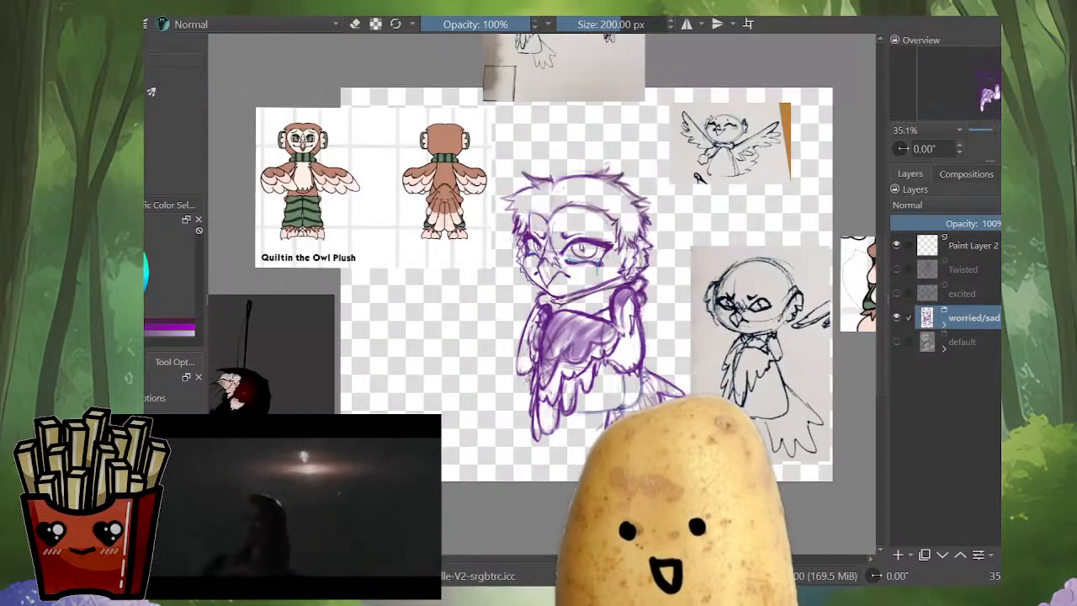
{"action": "scroll", "coordinate": [543, 286], "scroll_direction": "up", "scroll_amount": 3}
{"action": "left_click", "coordinate": [964, 342]}
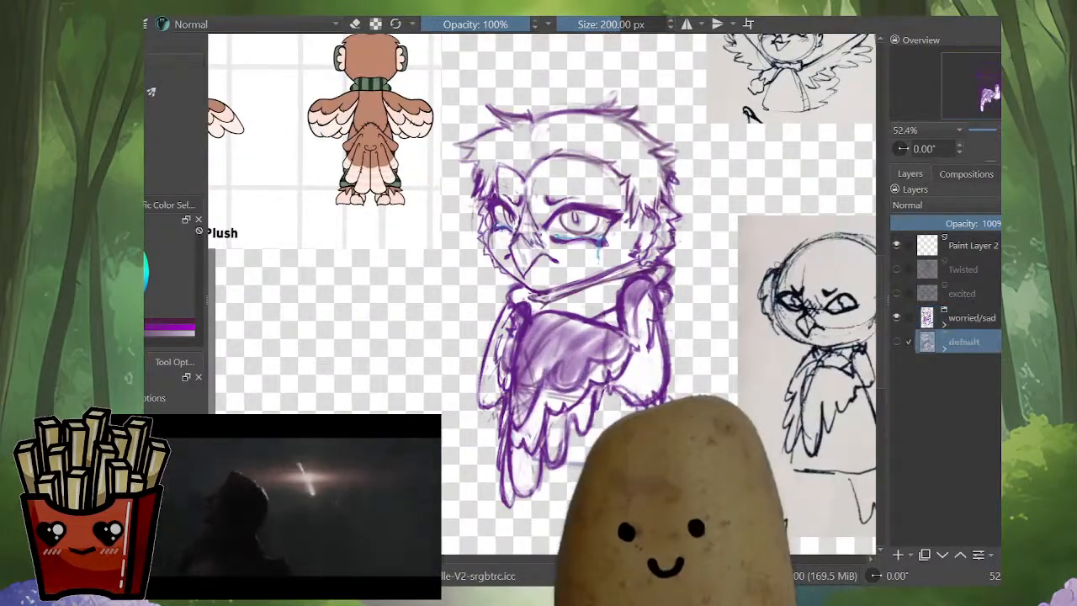
{"action": "left_click", "coordinate": [927, 342], "text": "alt"}
{"action": "left_click", "coordinate": [971, 318]}
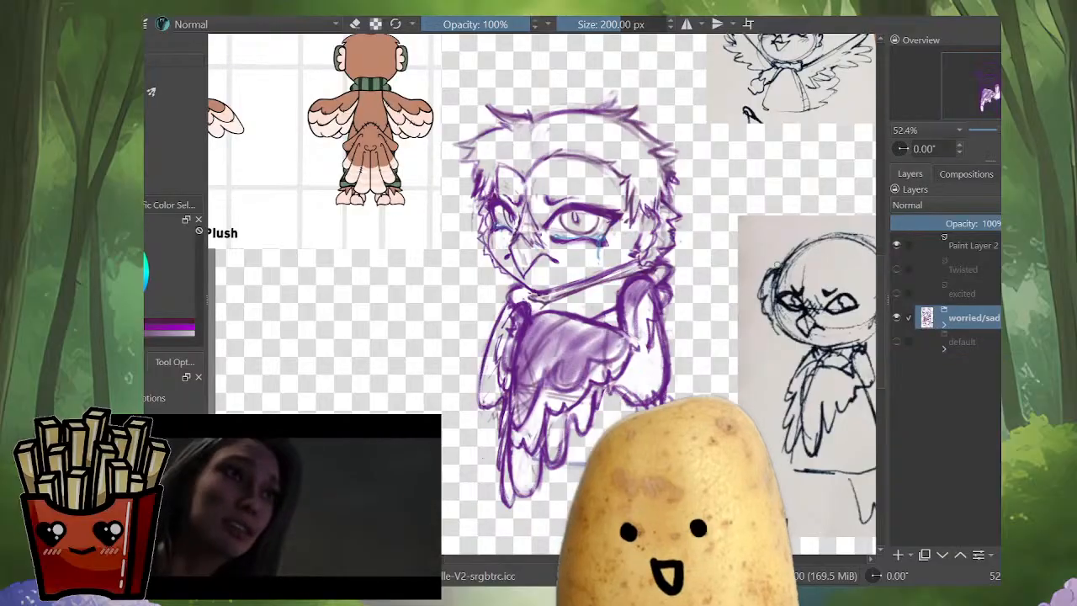
{"action": "left_click", "coordinate": [963, 341]}
{"action": "left_click", "coordinate": [972, 318]}
{"action": "left_click", "coordinate": [963, 342]}
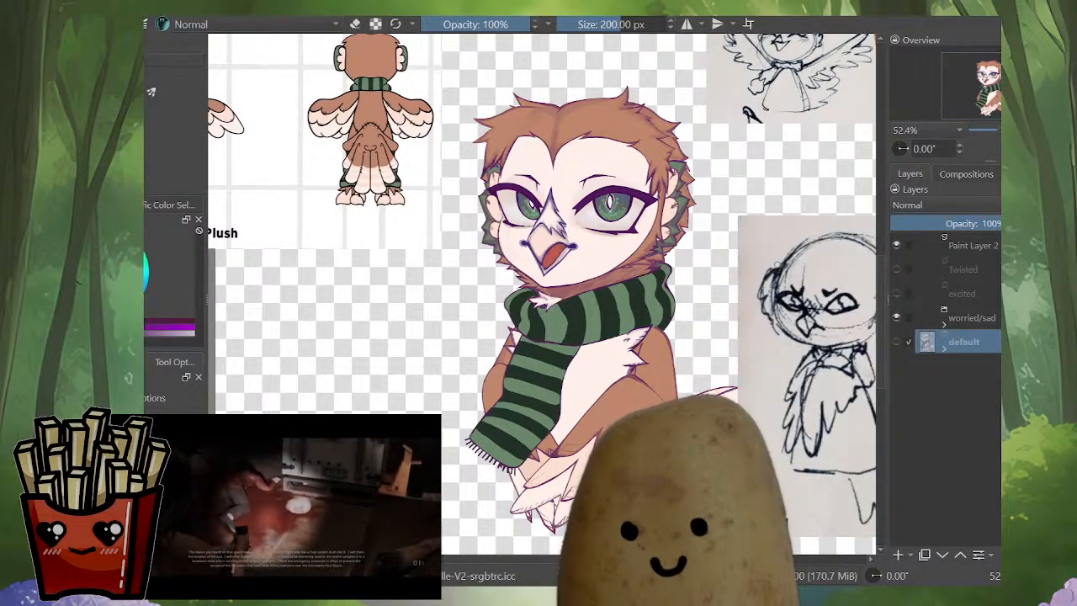
Step: Examine the coloured default owl as a whole, then its face and beak at 200% zoom
{"action": "left_click_drag", "start_coordinate": [547, 286], "coordinate": [489, 325]}
{"action": "scroll", "coordinate": [585, 312], "scroll_direction": "down", "scroll_amount": 2}
{"action": "scroll", "coordinate": [534, 274], "scroll_direction": "up", "scroll_amount": 2}
{"action": "left_click_drag", "start_coordinate": [521, 278], "coordinate": [602, 313]}
{"action": "scroll", "coordinate": [589, 313], "scroll_direction": "up", "scroll_amount": 1}
{"action": "scroll", "coordinate": [660, 361], "scroll_direction": "up", "scroll_amount": 1}
{"action": "scroll", "coordinate": [661, 336], "scroll_direction": "down", "scroll_amount": 2}
{"action": "scroll", "coordinate": [664, 328], "scroll_direction": "up", "scroll_amount": 2}
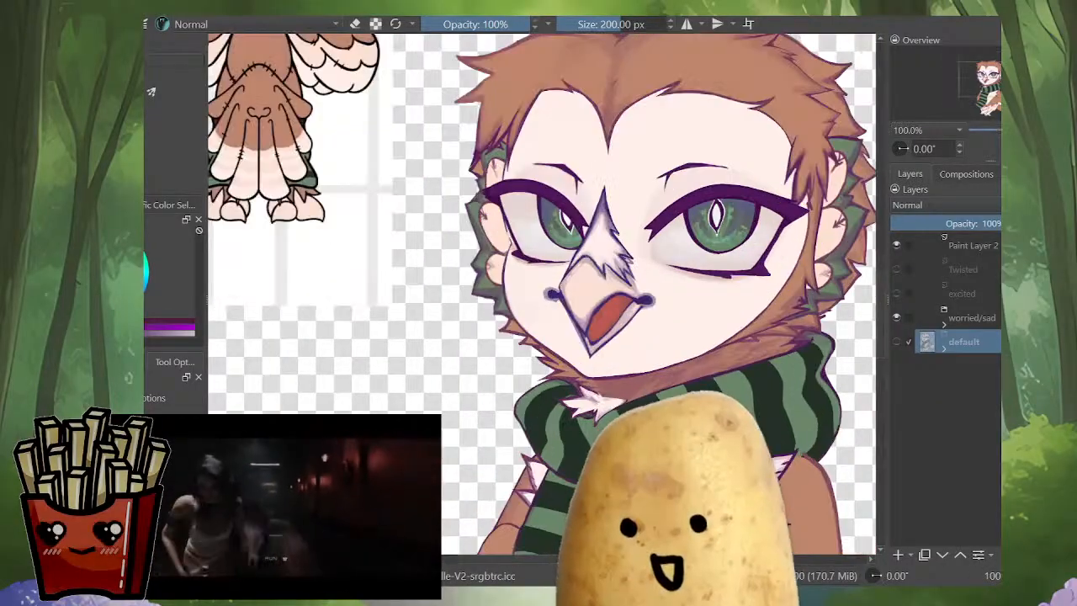
{"action": "scroll", "coordinate": [669, 311], "scroll_direction": "up", "scroll_amount": 1}
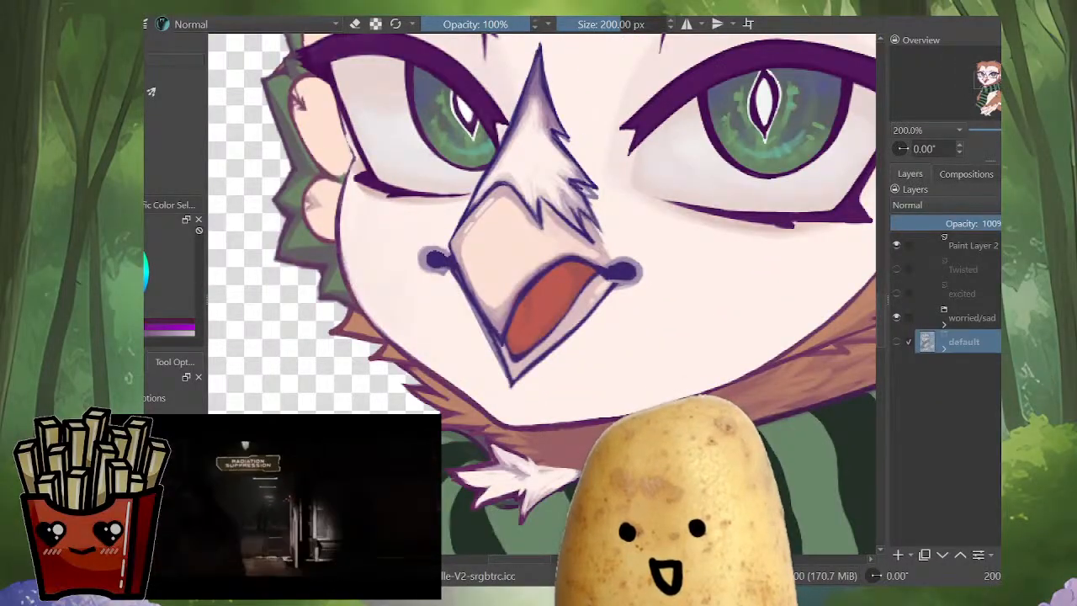
Step: Activate the d_head layer and rotate the canvas to -13.65° around the owl's chin
{"action": "left_click", "coordinate": [664, 324]}
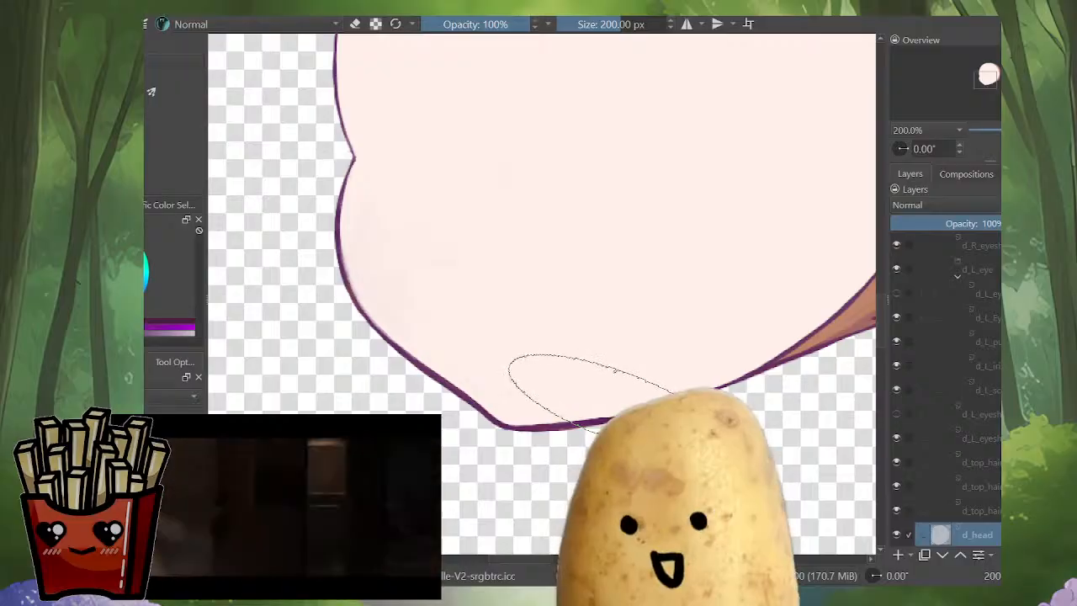
{"action": "mouse_move", "coordinate": [627, 394]}
{"action": "left_mouse_down"}
{"action": "mouse_move", "coordinate": [488, 404]}
{"action": "mouse_move", "coordinate": [462, 422]}
{"action": "mouse_move", "coordinate": [500, 438]}
{"action": "left_mouse_up"}
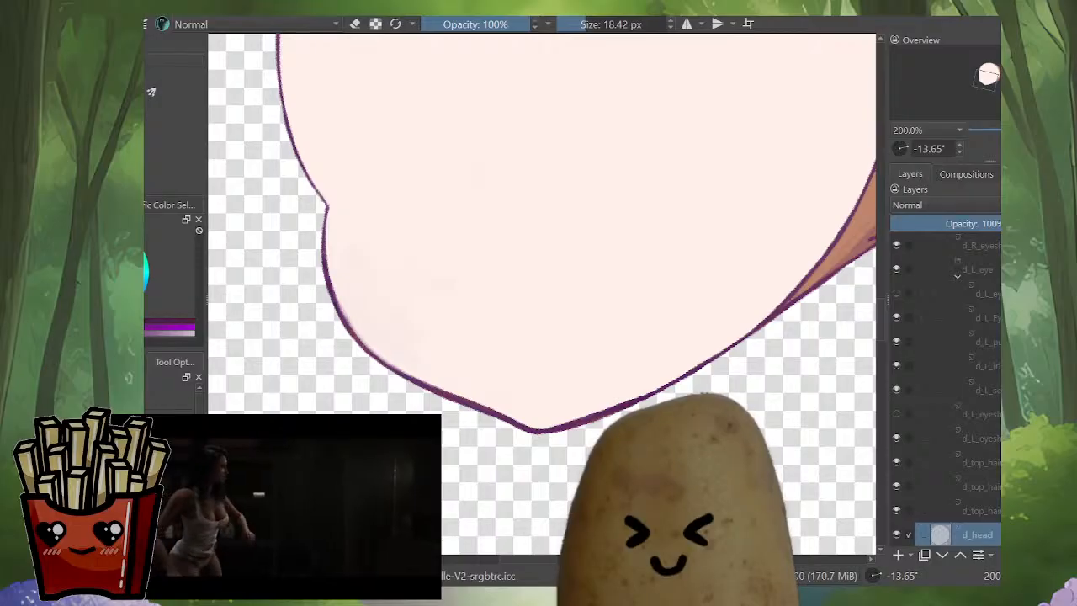
Step: Make the default layer group visible, expand it, and collapse its open-beak subgroup
{"action": "scroll", "coordinate": [946, 386], "scroll_direction": "up", "scroll_amount": 3}
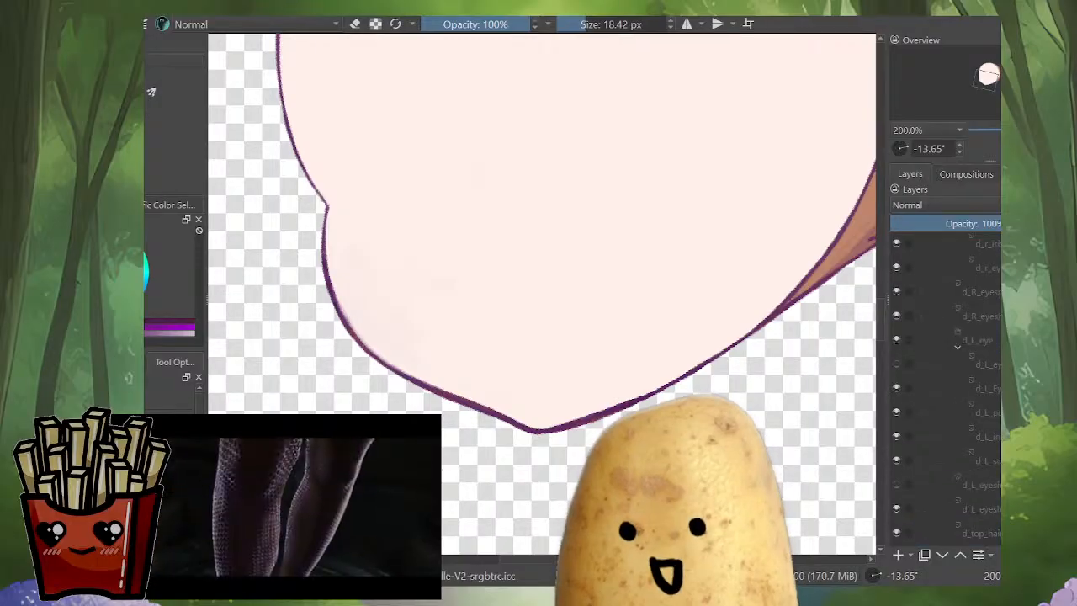
{"action": "scroll", "coordinate": [946, 396], "scroll_direction": "up", "scroll_amount": 5}
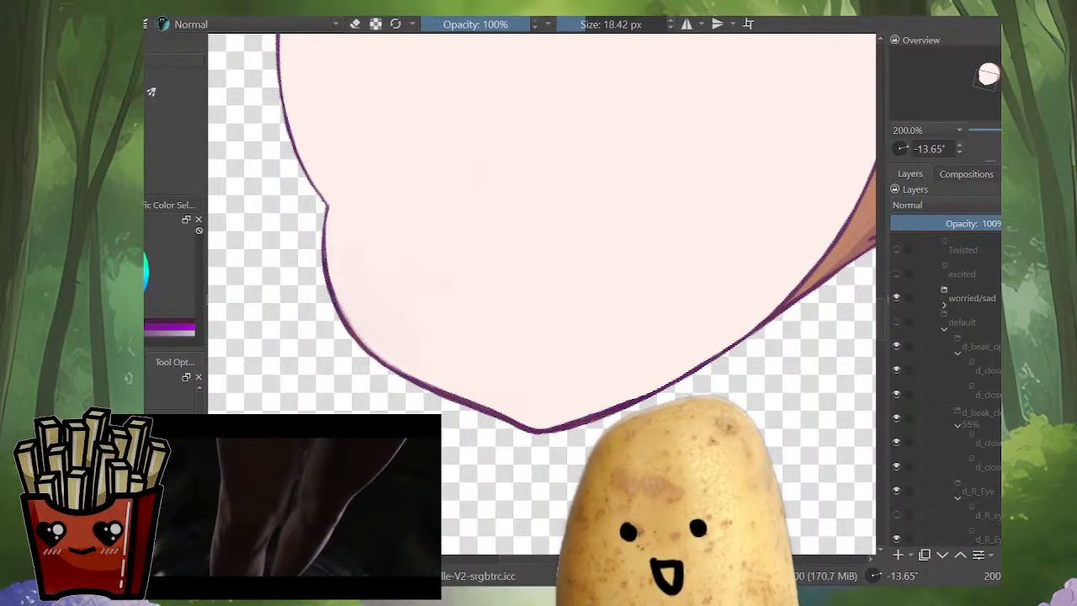
{"action": "scroll", "coordinate": [946, 336], "scroll_direction": "up", "scroll_amount": 1}
{"action": "left_click", "coordinate": [963, 341]}
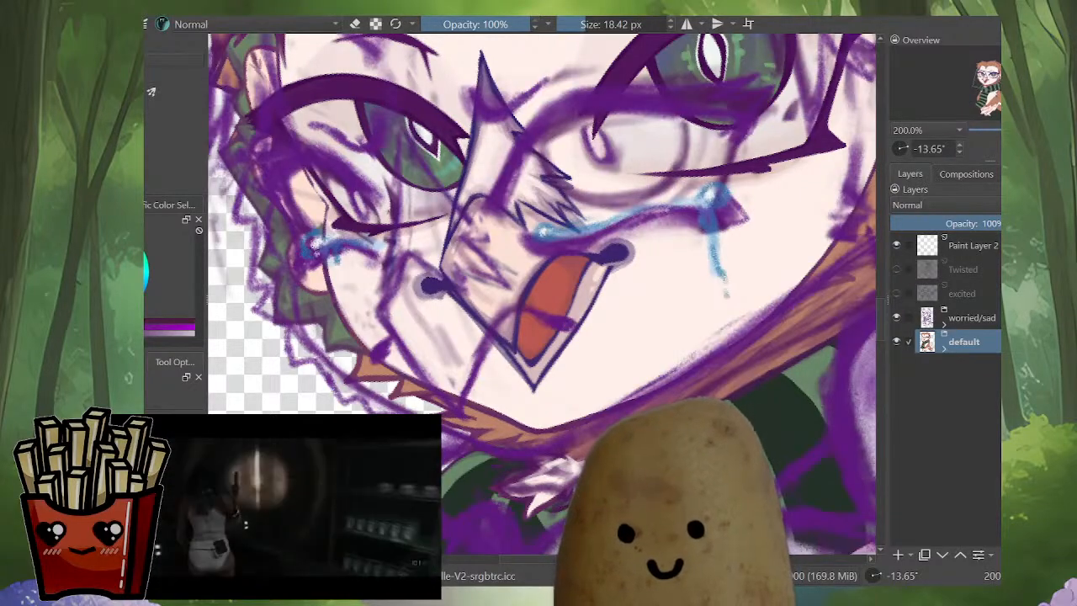
{"action": "left_click", "coordinate": [944, 349]}
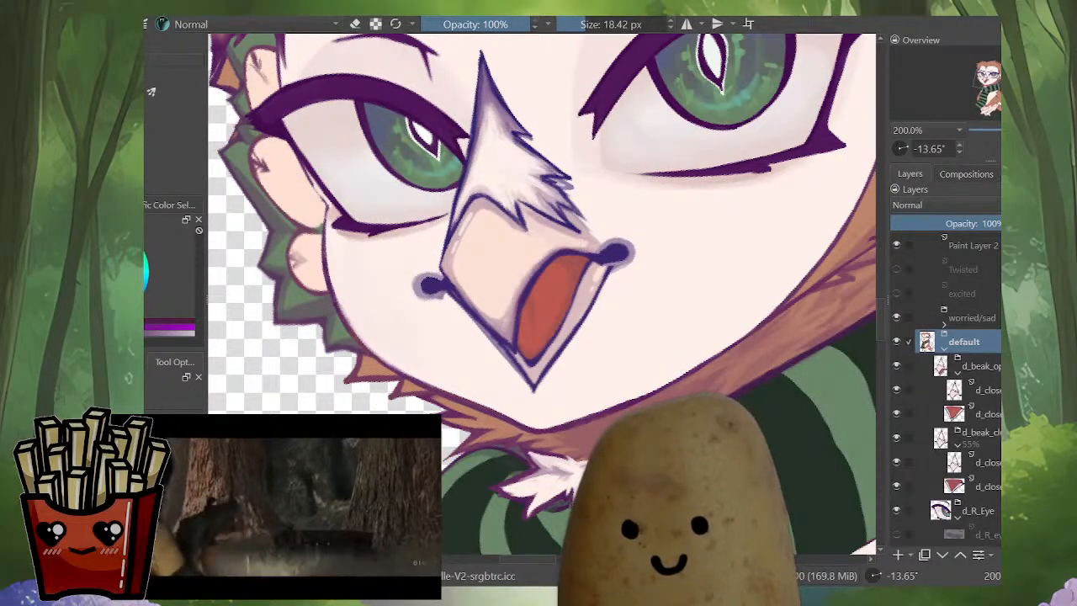
{"action": "left_click", "coordinate": [979, 365]}
{"action": "key", "text": "Left"}
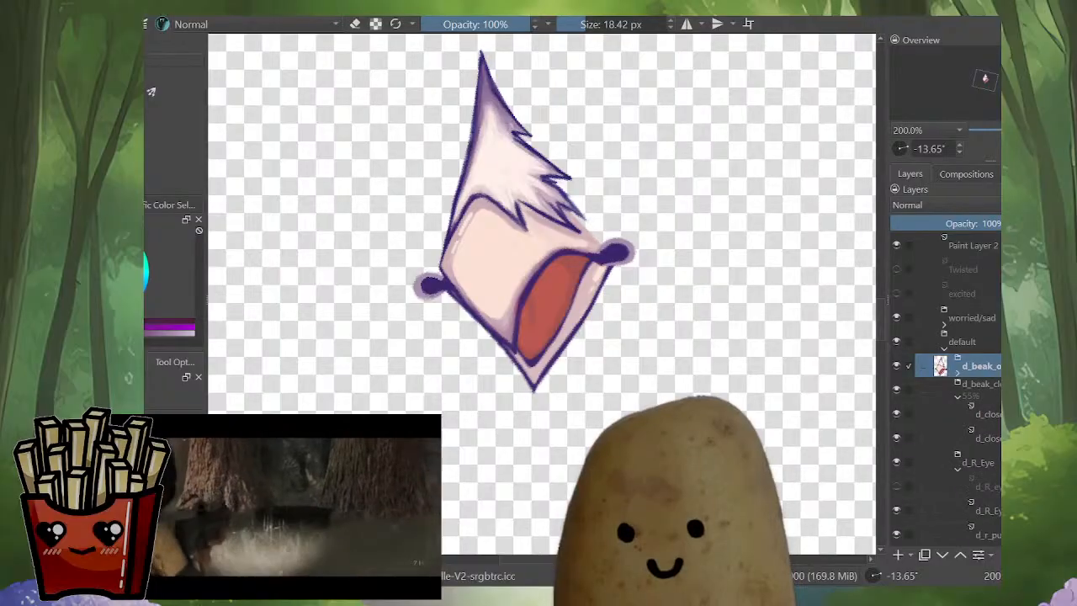
Step: Inspect the closed-beak and d_R_Eye layers of the default group one by one in isolation
{"action": "key", "text": "Down"}
{"action": "key", "text": "Down"}
{"action": "key", "text": "Down"}
{"action": "key", "text": "Down"}
{"action": "key", "text": "Down"}
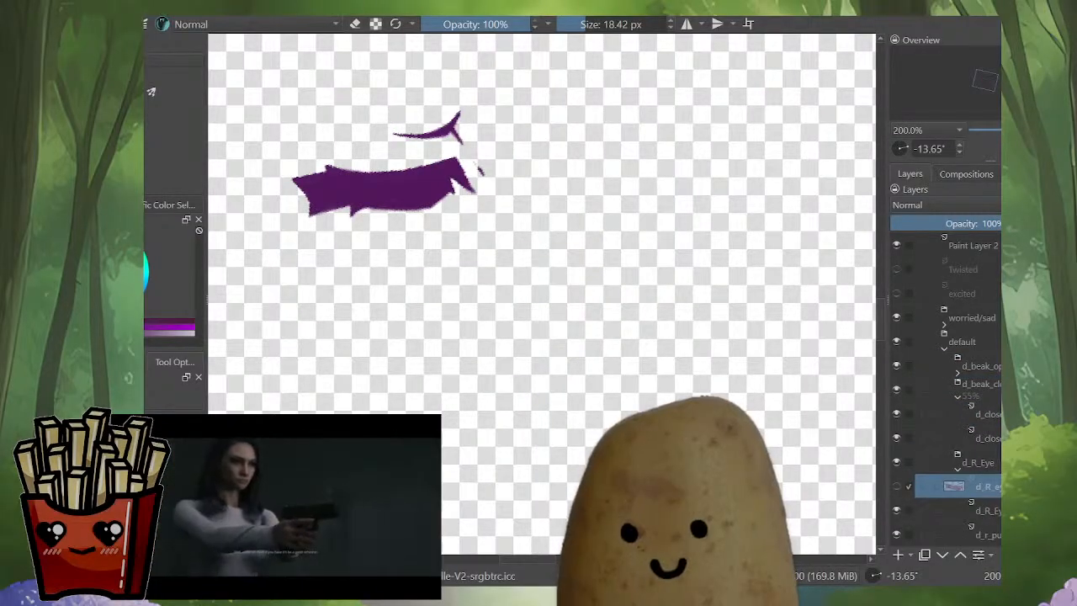
{"action": "key", "text": "Down"}
{"action": "key", "text": "Down"}
{"action": "key", "text": "Down"}
{"action": "key", "text": "Down"}
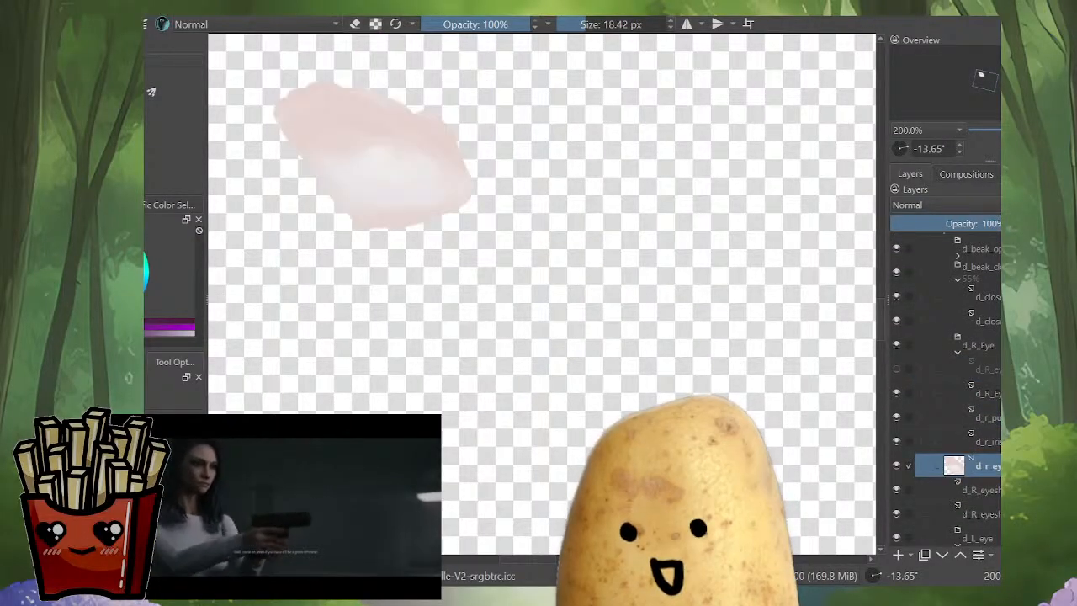
{"action": "left_click", "coordinate": [978, 345]}
{"action": "left_click", "coordinate": [987, 466]}
{"action": "scroll", "coordinate": [947, 390], "scroll_direction": "down", "scroll_amount": 4}
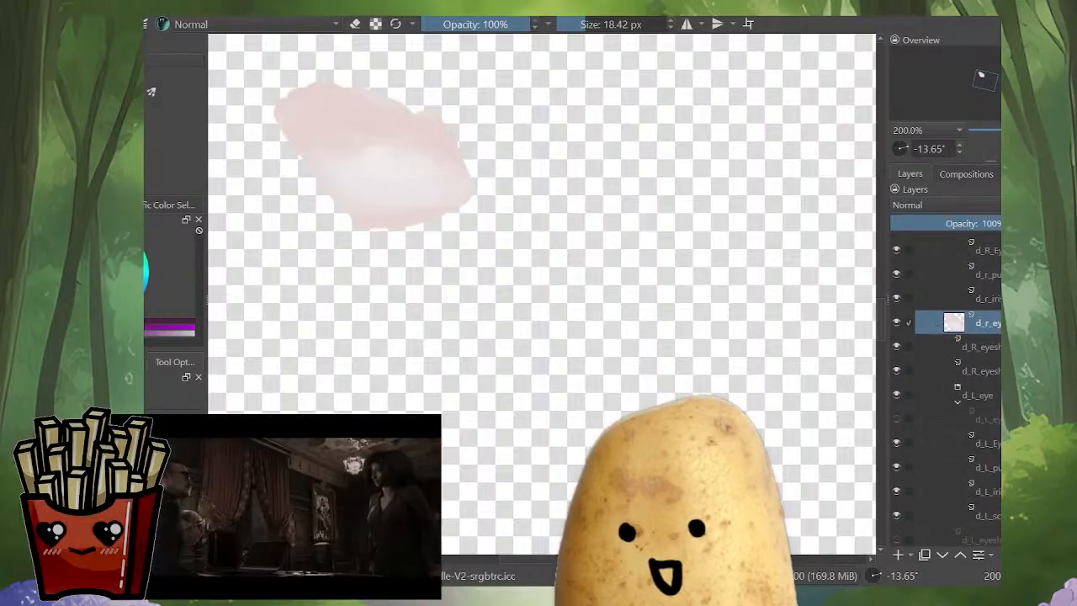
{"action": "scroll", "coordinate": [946, 389], "scroll_direction": "down", "scroll_amount": 1}
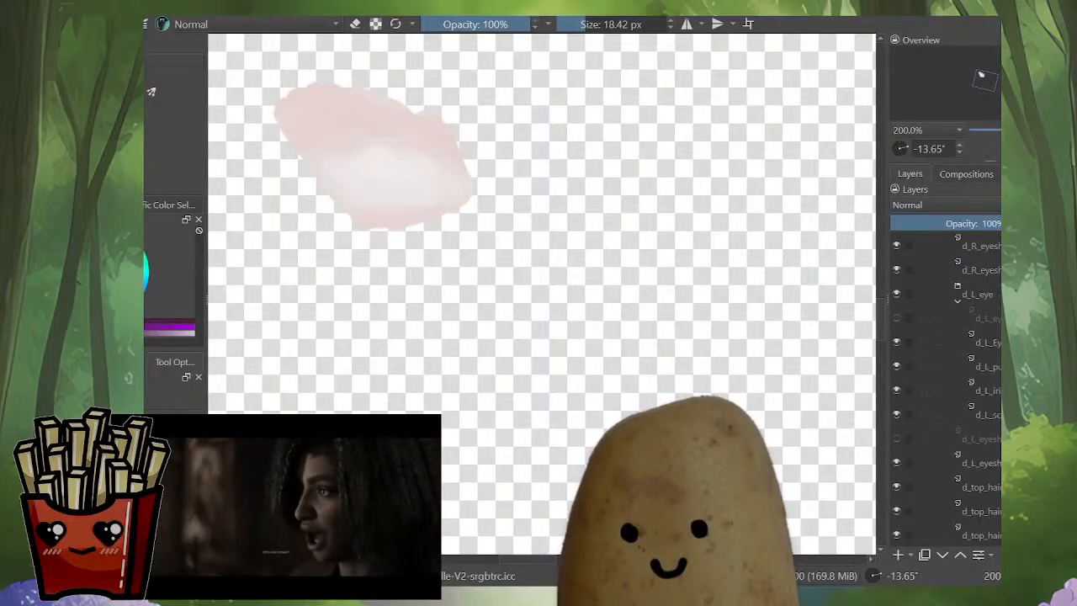
{"action": "scroll", "coordinate": [946, 390], "scroll_direction": "up", "scroll_amount": 1}
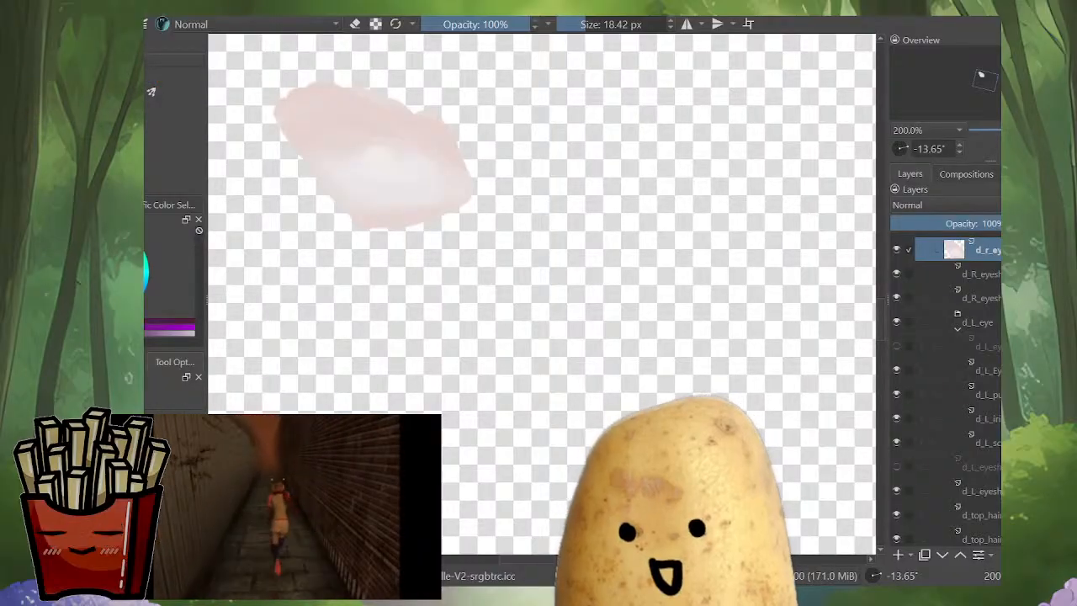
Step: Inspect the right eyeshadow, d_L_eye and top hair layers one by one in isolation
{"action": "key", "text": "Page_Down"}
{"action": "key", "text": "Page_Down"}
{"action": "key", "text": "Page_Down"}
{"action": "key", "text": "Page_Down"}
{"action": "key", "text": "Page_Down"}
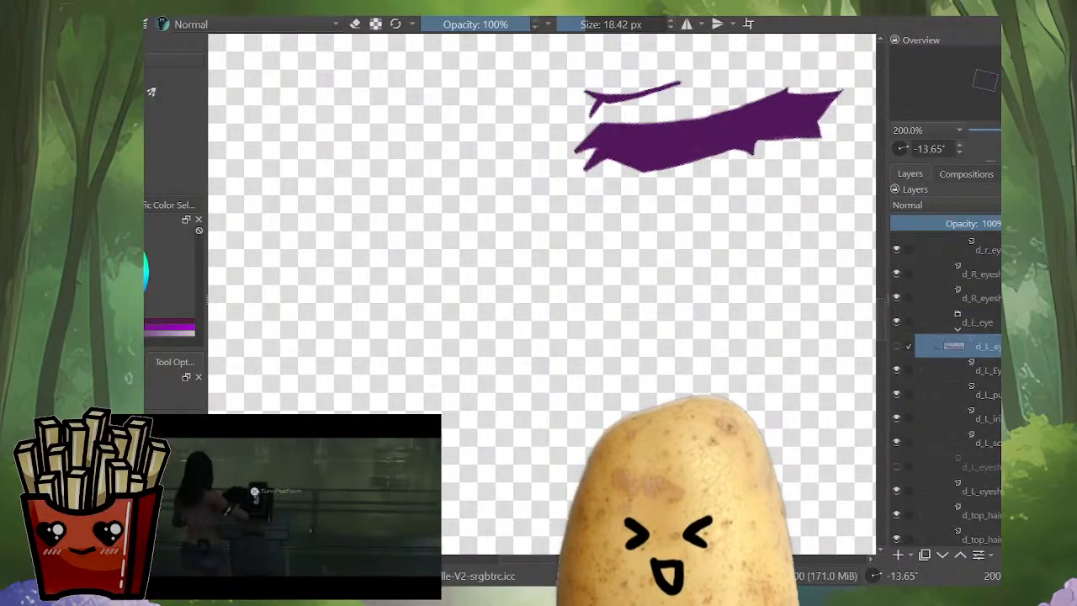
{"action": "key", "text": "Page_Down"}
{"action": "key", "text": "Page_Down"}
{"action": "key", "text": "Page_Down"}
{"action": "key", "text": "Page_Down"}
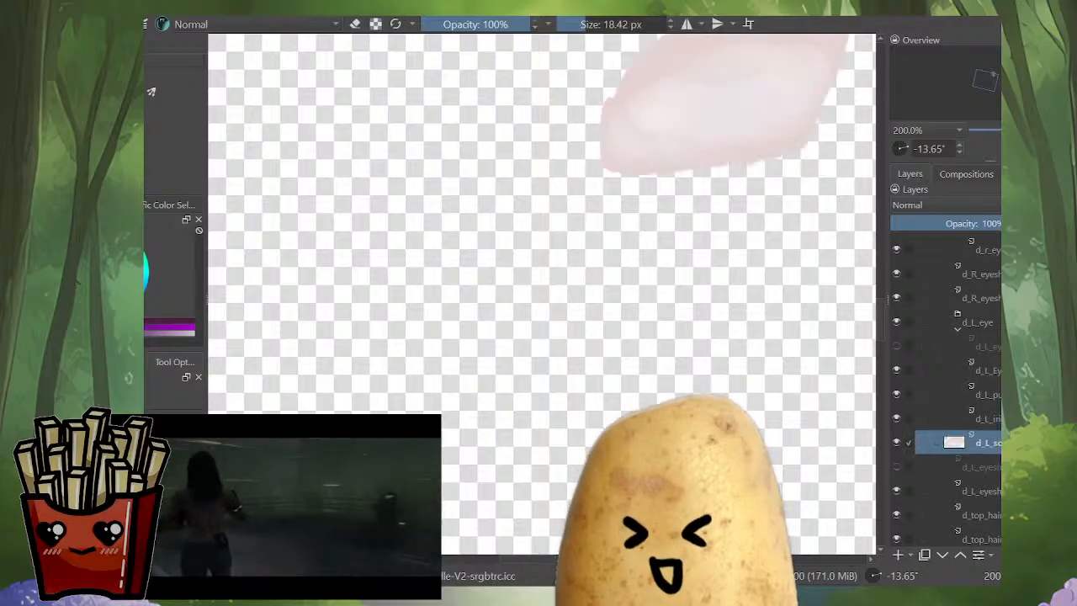
{"action": "key", "text": "Page_Down"}
{"action": "key", "text": "Page_Down"}
{"action": "key", "text": "Page_Down"}
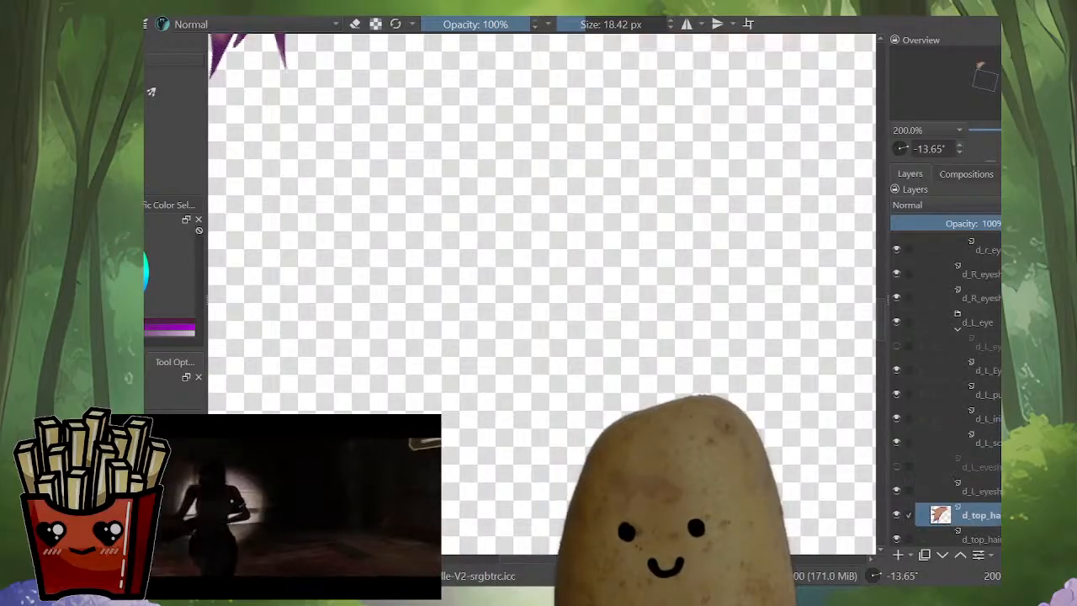
{"action": "key", "text": "Page_Down"}
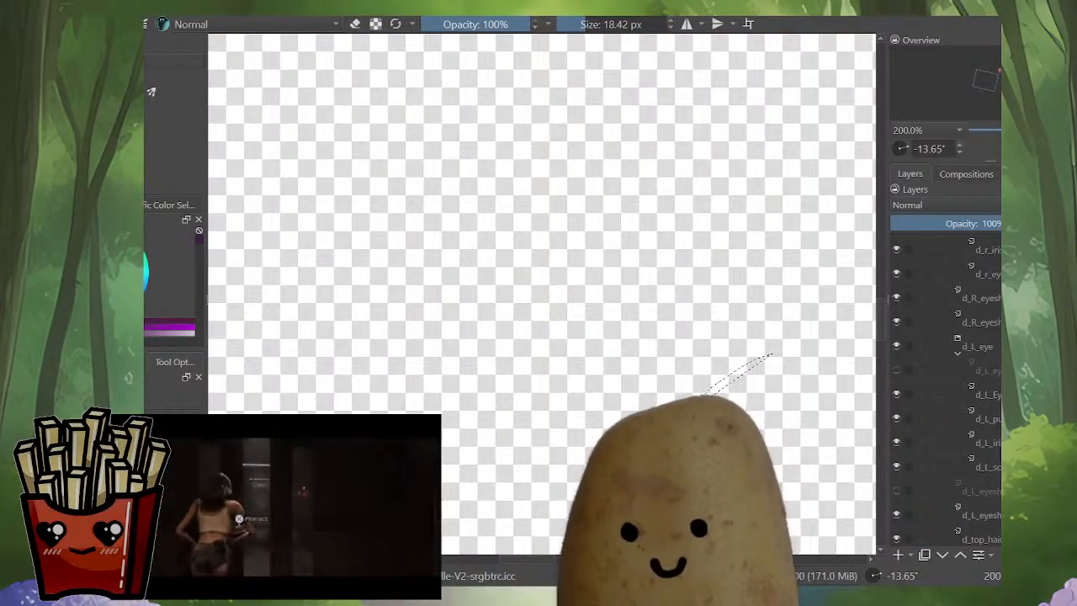
Step: Select the d_head layer and sample the pale face colour next to the jaw outline
{"action": "scroll", "coordinate": [792, 410], "scroll_direction": "down", "scroll_amount": 3}
{"action": "scroll", "coordinate": [945, 395], "scroll_direction": "down", "scroll_amount": 4}
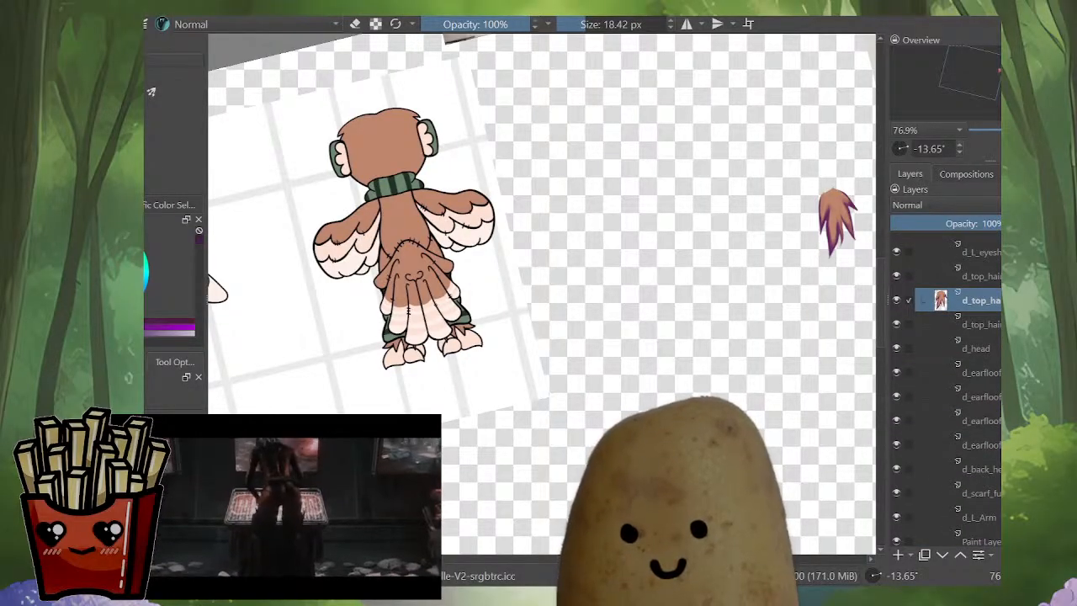
{"action": "key", "text": "Page_Down"}
{"action": "key", "text": "Page_Down"}
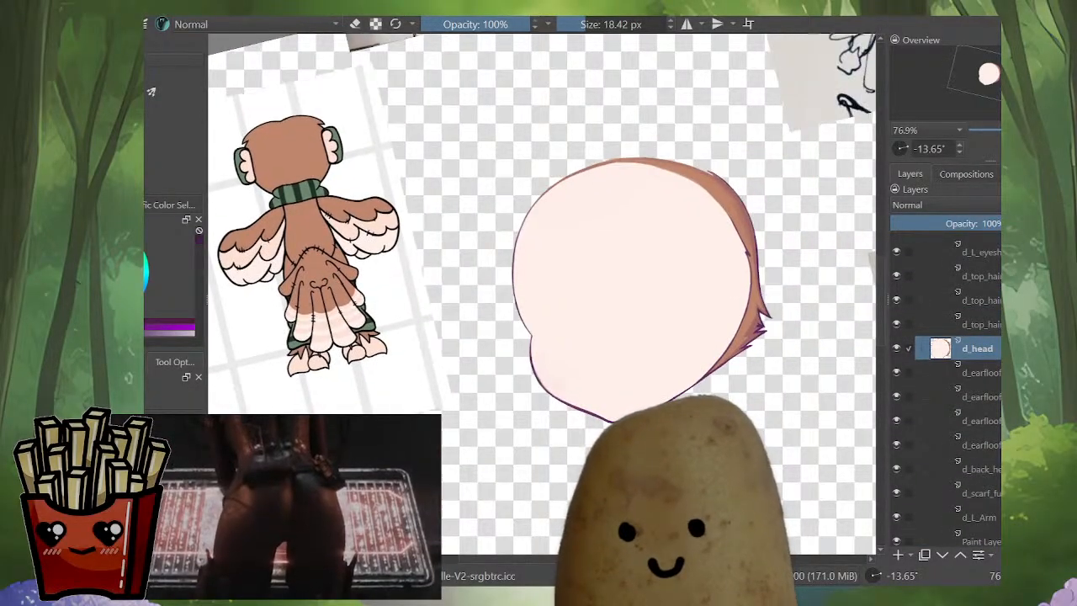
{"action": "scroll", "coordinate": [669, 395], "scroll_direction": "up", "scroll_amount": 5}
{"action": "mouse_move", "coordinate": [686, 374]}
{"action": "left_mouse_down"}
{"action": "mouse_move", "coordinate": [733, 340]}
{"action": "mouse_move", "coordinate": [675, 340]}
{"action": "mouse_move", "coordinate": [603, 373]}
{"action": "left_mouse_up"}
{"action": "scroll", "coordinate": [704, 353], "scroll_direction": "up", "scroll_amount": 1}
{"action": "left_click", "coordinate": [704, 324], "text": "ctrl"}
Step: Try a thin pale stroke along the inner edge of the jaw outline and undo it
{"action": "left_click_drag", "start_coordinate": [700, 342], "coordinate": [663, 363]}
{"action": "key", "text": "ctrl+z"}
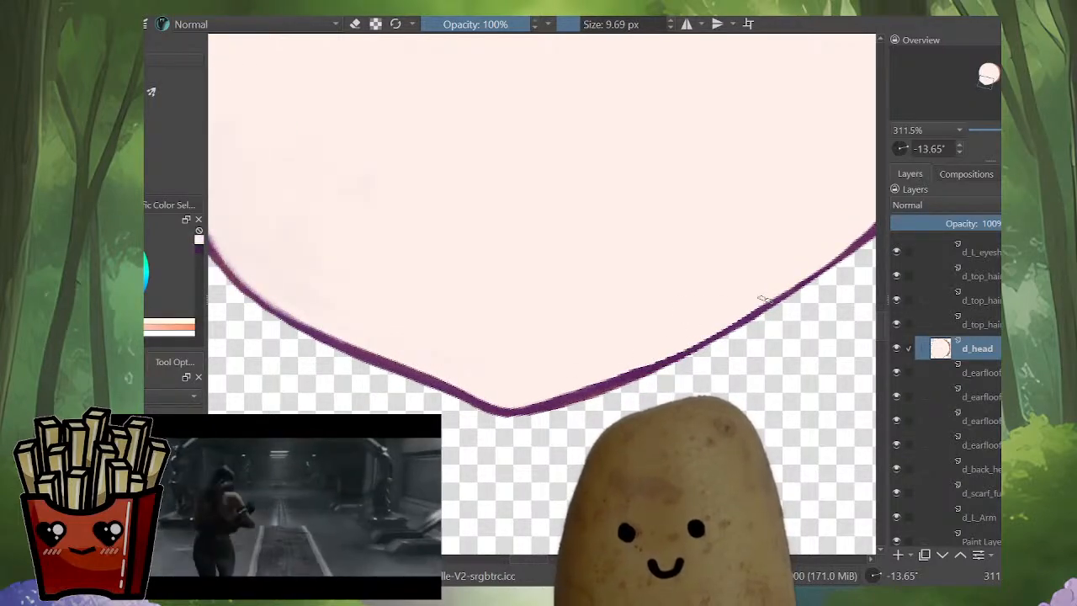
Step: Thin the purple jaw outline on the d_head layer with a pale stroke along its inner edge, and show all layers again
{"action": "mouse_move", "coordinate": [670, 348]}
{"action": "left_mouse_down"}
{"action": "mouse_move", "coordinate": [562, 396]}
{"action": "mouse_move", "coordinate": [509, 404]}
{"action": "left_mouse_up"}
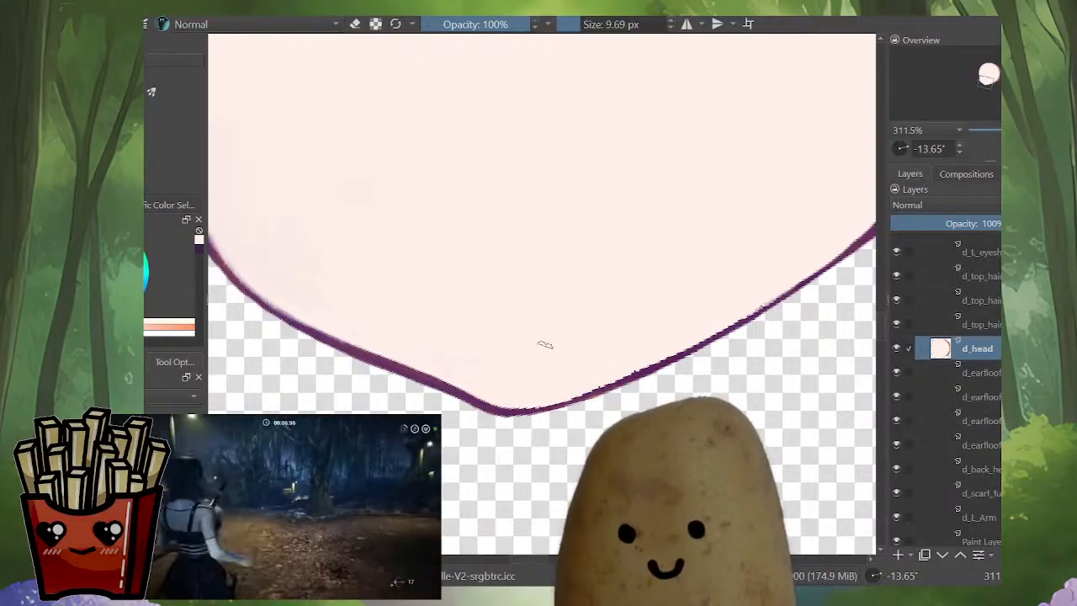
{"action": "scroll", "coordinate": [594, 340], "scroll_direction": "down", "scroll_amount": 4}
{"action": "left_click", "coordinate": [940, 349], "text": "alt"}
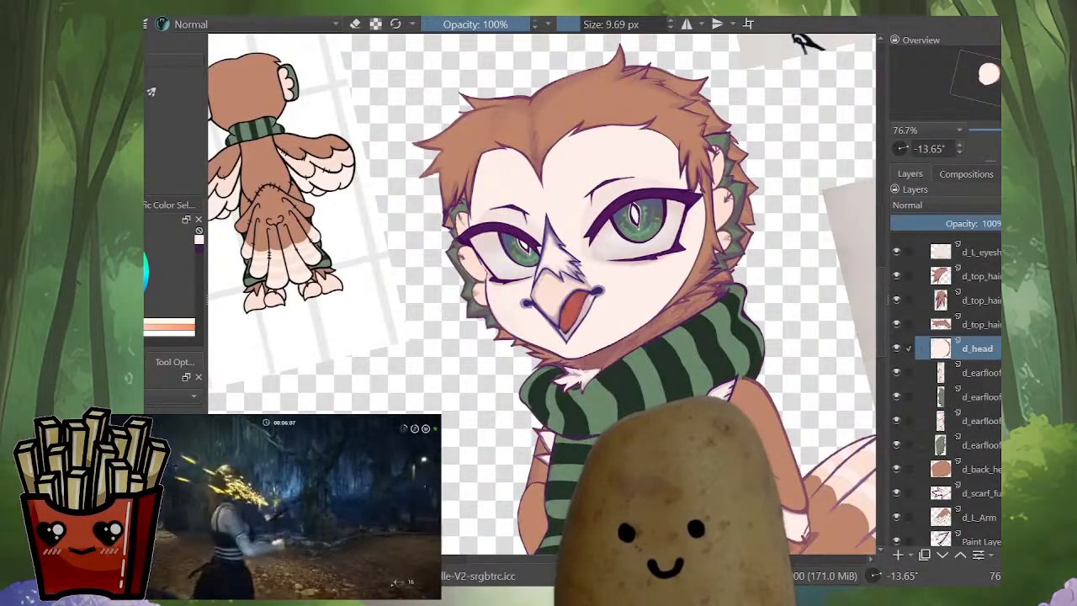
Step: Examine the coloured owl's face, jawline and scarf up close and at full figure beside the reference images
{"action": "left_click_drag", "start_coordinate": [806, 42], "coordinate": [865, 130]}
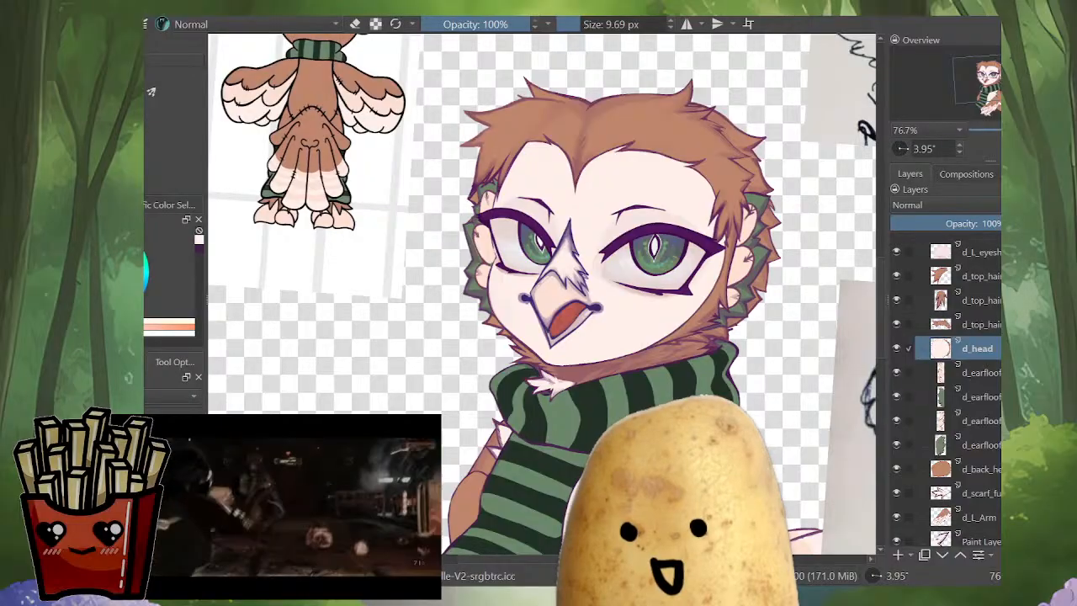
{"action": "left_click_drag", "start_coordinate": [651, 321], "coordinate": [651, 218]}
{"action": "left_click_drag", "start_coordinate": [589, 235], "coordinate": [589, 323]}
{"action": "left_click_drag", "start_coordinate": [588, 286], "coordinate": [538, 311]}
{"action": "left_click_drag", "start_coordinate": [723, 311], "coordinate": [706, 572]}
{"action": "left_click_drag", "start_coordinate": [692, 438], "coordinate": [691, 340]}
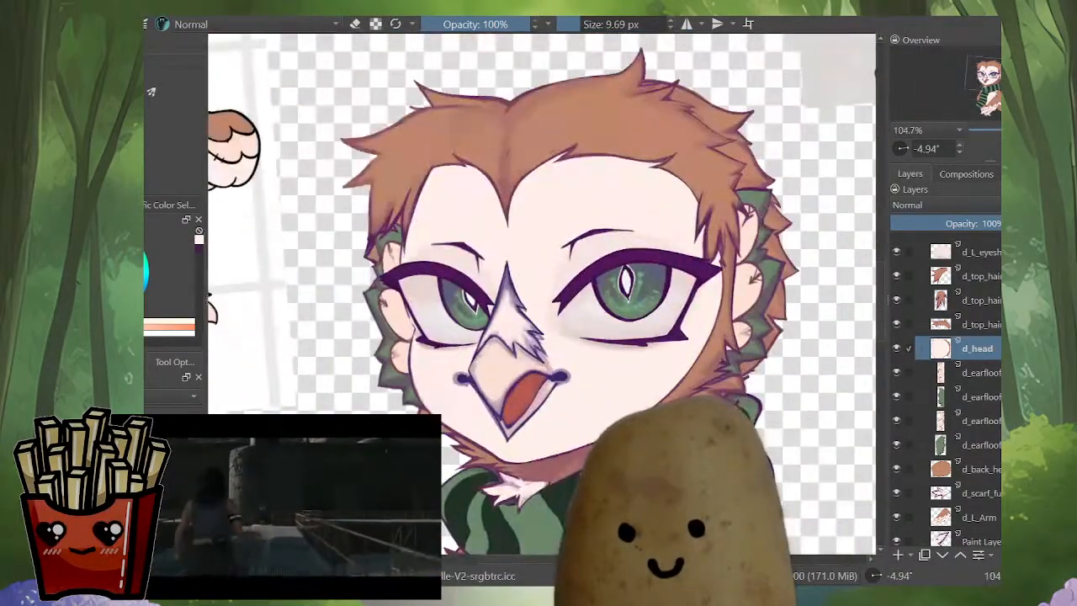
{"action": "left_click_drag", "start_coordinate": [626, 281], "coordinate": [683, 210]}
{"action": "left_click_drag", "start_coordinate": [564, 311], "coordinate": [519, 234]}
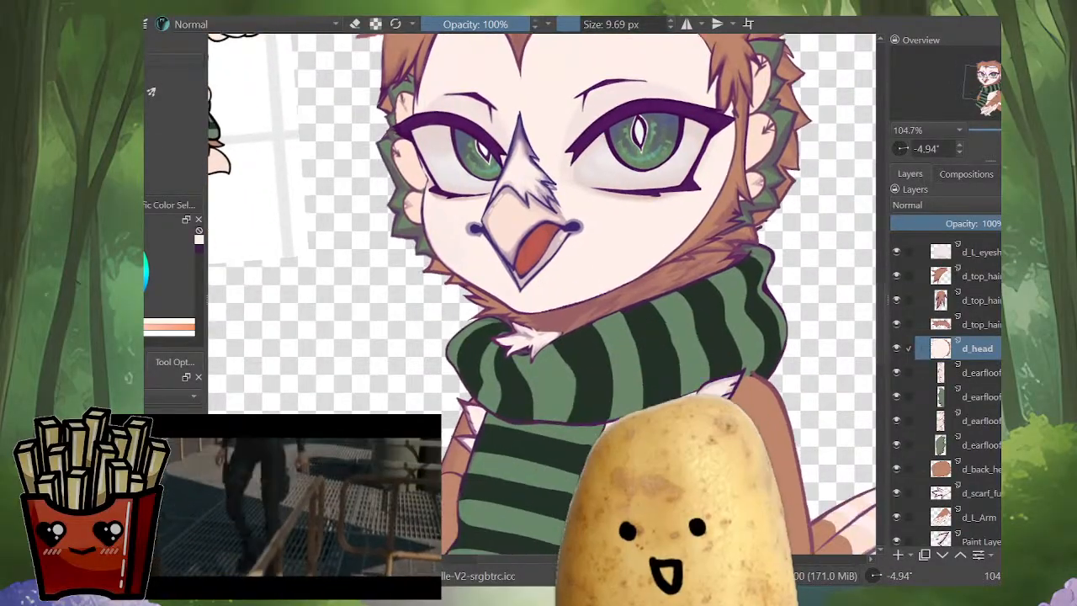
{"action": "scroll", "coordinate": [570, 434], "scroll_direction": "down", "scroll_amount": 3}
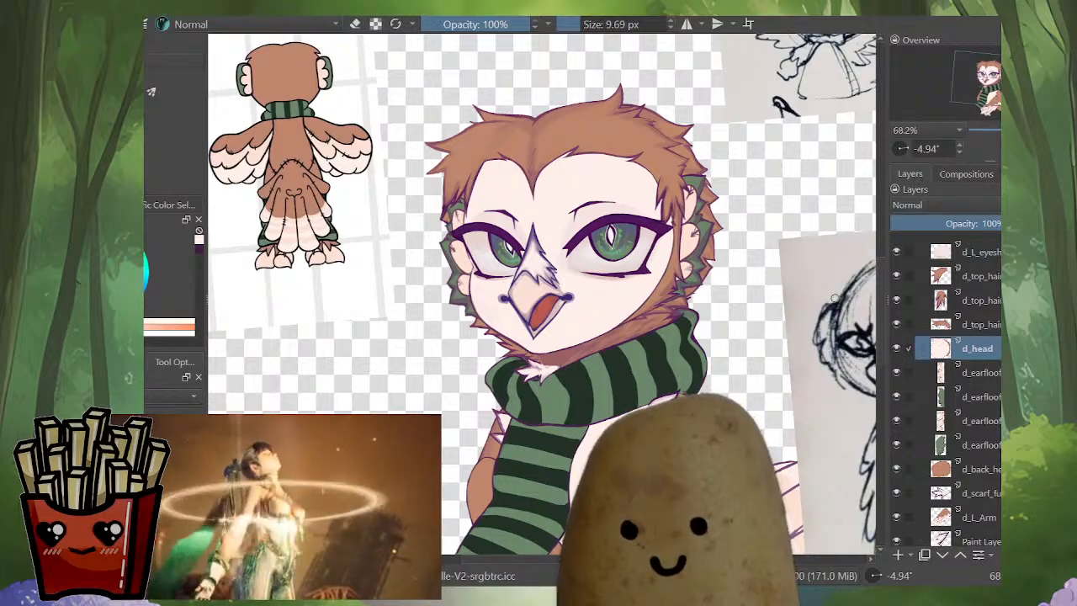
{"action": "scroll", "coordinate": [617, 396], "scroll_direction": "down", "scroll_amount": 3}
{"action": "left_click_drag", "start_coordinate": [617, 397], "coordinate": [647, 288]}
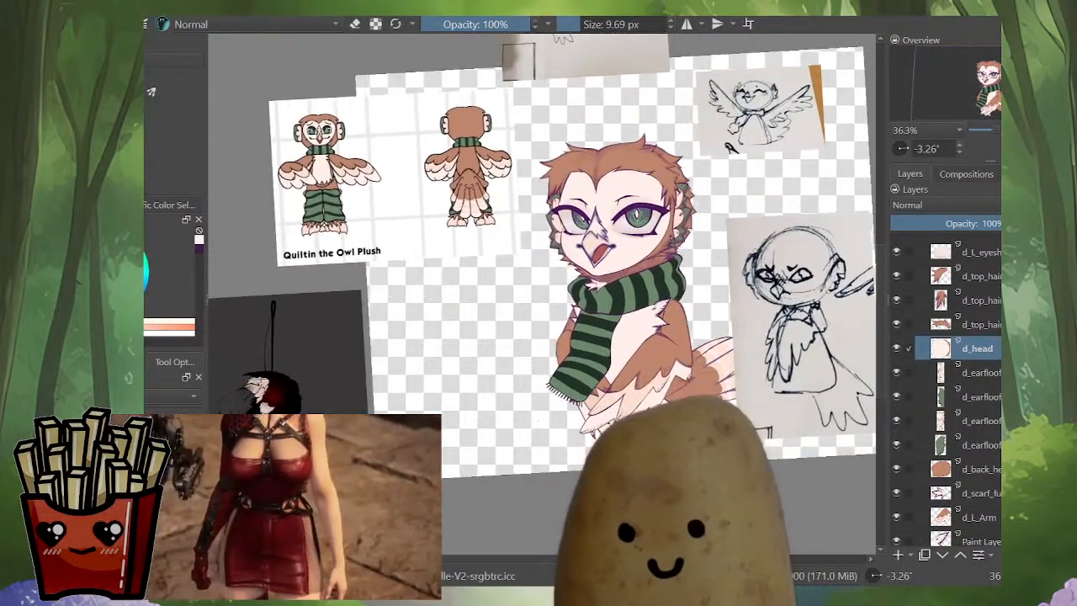
Step: Collapse the default group and compare it with the worried/sad group by isolating each in turn
{"action": "scroll", "coordinate": [947, 396], "scroll_direction": "up", "scroll_amount": 5}
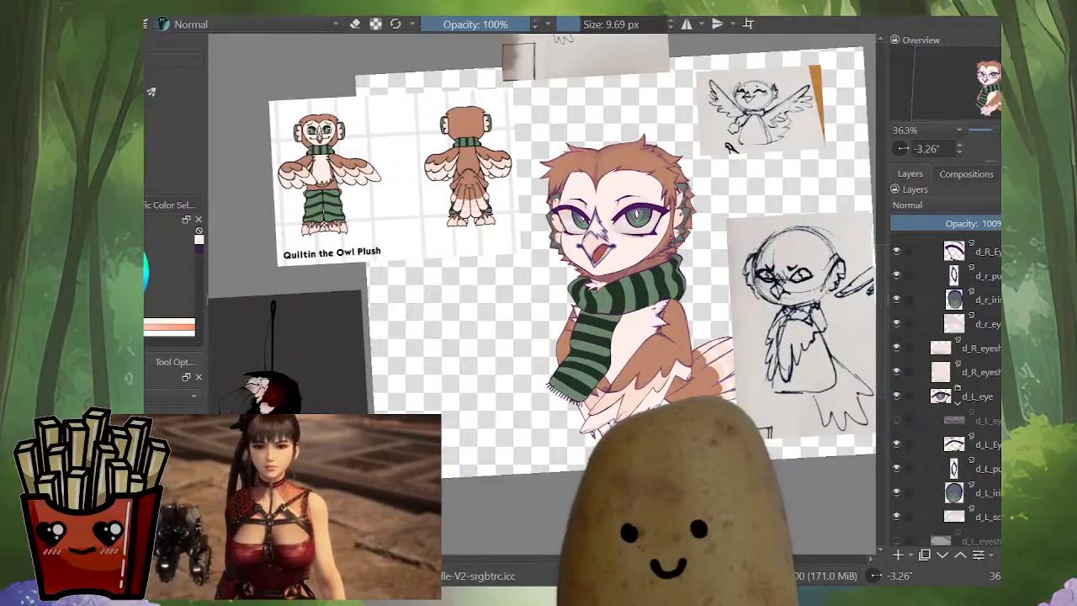
{"action": "scroll", "coordinate": [946, 387], "scroll_direction": "up", "scroll_amount": 5}
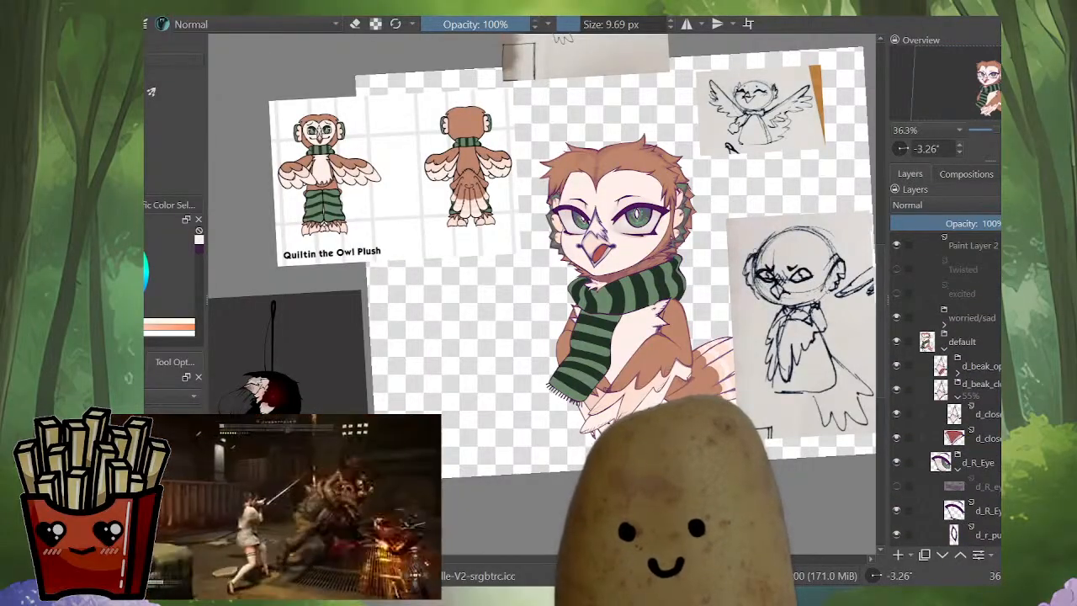
{"action": "left_click", "coordinate": [944, 347]}
{"action": "left_click", "coordinate": [961, 342]}
{"action": "left_click", "coordinate": [973, 318]}
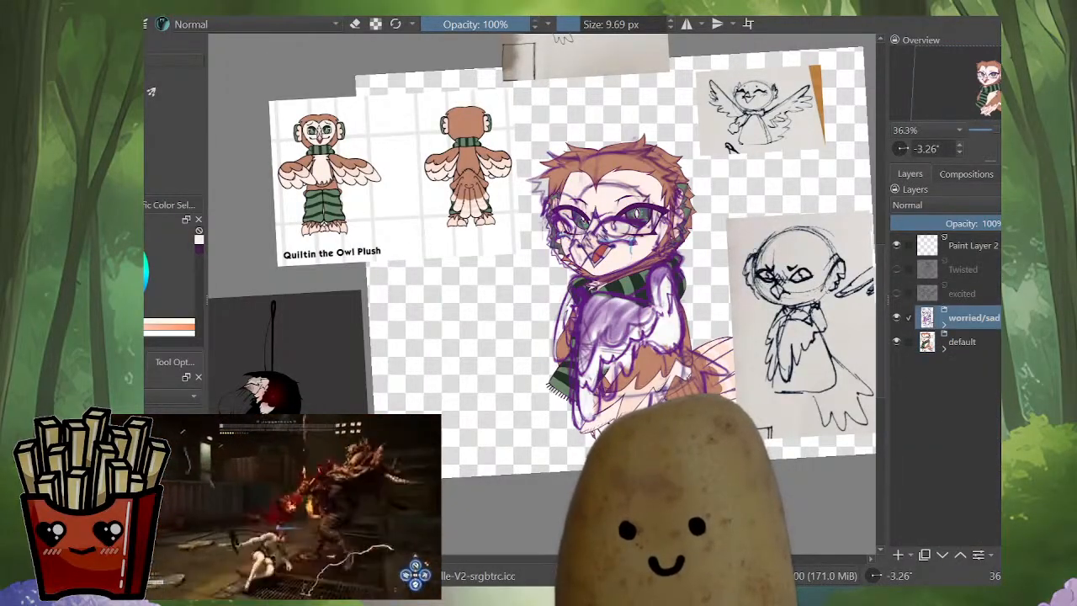
{"action": "left_click", "coordinate": [963, 342]}
{"action": "left_click", "coordinate": [972, 318]}
{"action": "left_click", "coordinate": [964, 341]}
{"action": "left_click", "coordinate": [971, 318]}
{"action": "left_click", "coordinate": [963, 342]}
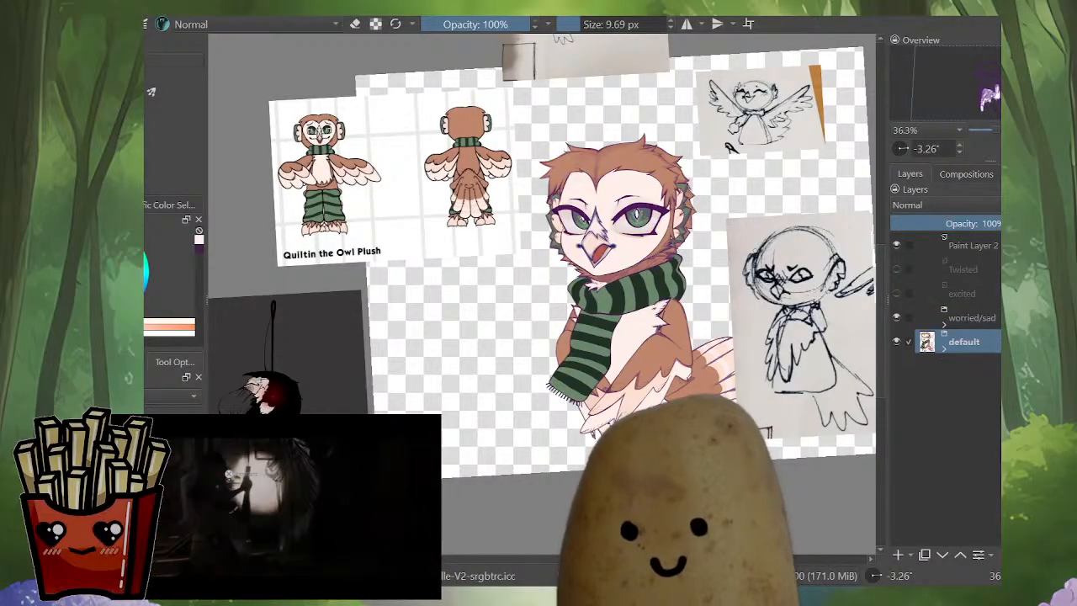
{"action": "left_click", "coordinate": [971, 318]}
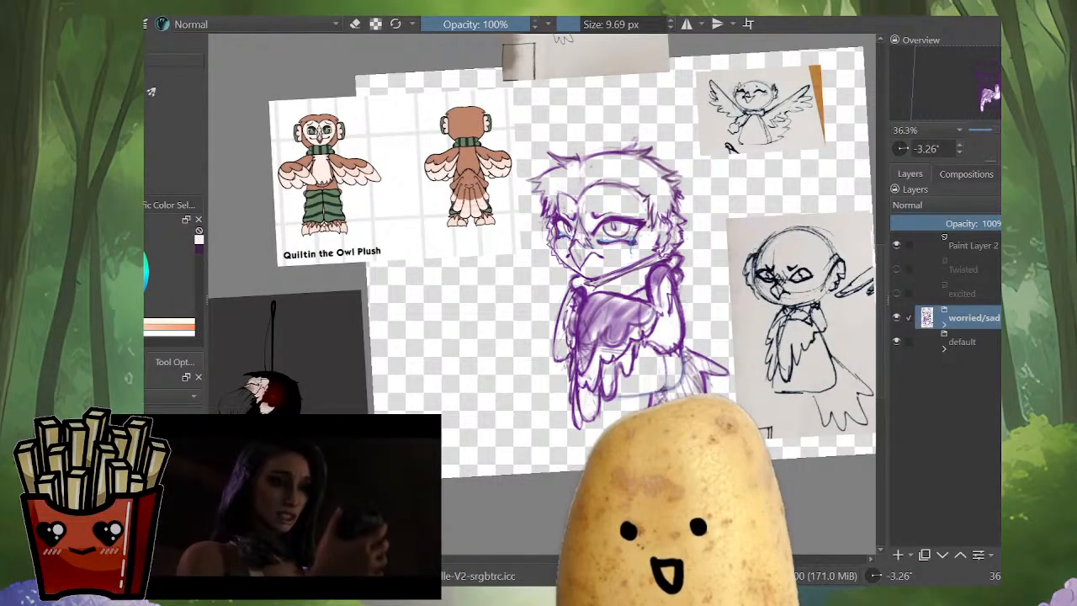
Step: Compare the head shape of the default and worried/sad groups up close by alternating between them in isolation
{"action": "scroll", "coordinate": [615, 256], "scroll_direction": "up", "scroll_amount": 3}
{"action": "left_click_drag", "start_coordinate": [615, 257], "coordinate": [600, 306]}
{"action": "left_click", "coordinate": [963, 294]}
{"action": "left_click", "coordinate": [964, 318]}
{"action": "left_click", "coordinate": [964, 342]}
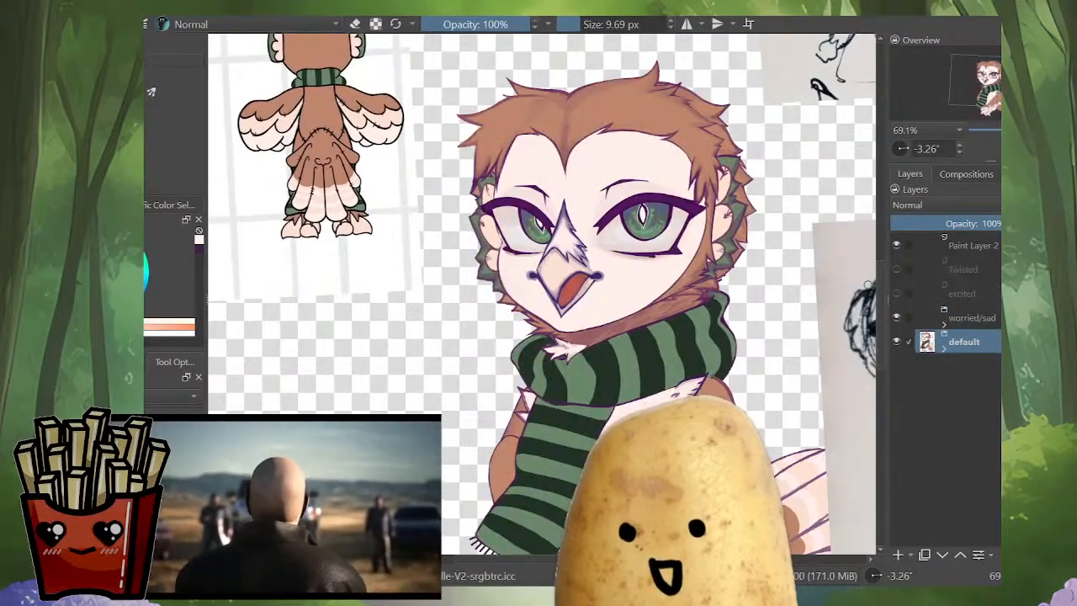
{"action": "left_click", "coordinate": [963, 318]}
{"action": "left_click", "coordinate": [963, 341]}
{"action": "left_click", "coordinate": [963, 318]}
{"action": "left_click", "coordinate": [964, 341]}
{"action": "left_click", "coordinate": [963, 318]}
{"action": "left_click", "coordinate": [963, 342]}
{"action": "left_click", "coordinate": [963, 318]}
{"action": "left_click", "coordinate": [964, 341]}
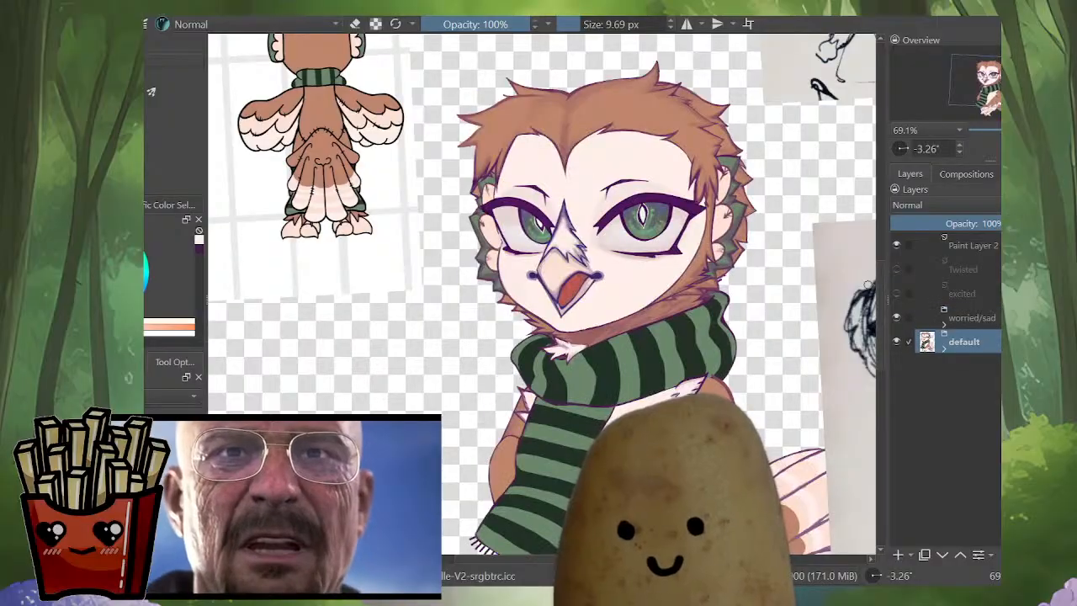
{"action": "left_click", "coordinate": [963, 318]}
{"action": "scroll", "coordinate": [589, 295], "scroll_direction": "down", "scroll_amount": 3}
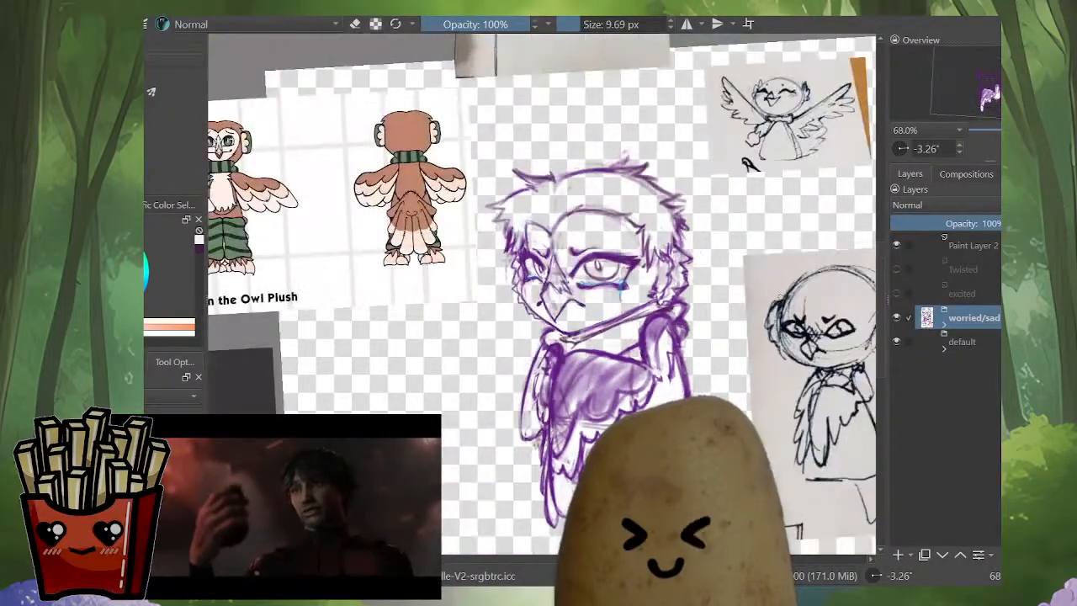
Step: Expand the worried/sad group and inspect its paint layers one by one, ending on the lowest head and scarf sketch layer
{"action": "scroll", "coordinate": [589, 294], "scroll_direction": "up", "scroll_amount": 1}
{"action": "left_click", "coordinate": [944, 325]}
{"action": "left_click", "coordinate": [980, 342]}
{"action": "left_click", "coordinate": [980, 366]}
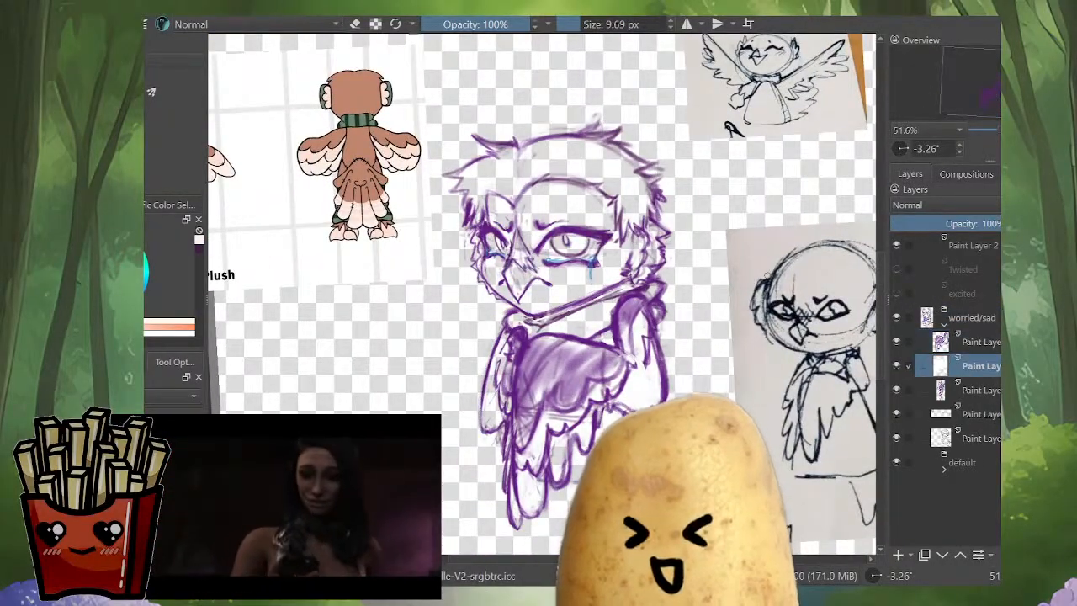
{"action": "left_click", "coordinate": [980, 390]}
{"action": "left_click", "coordinate": [980, 414]}
{"action": "left_click", "coordinate": [980, 366]}
{"action": "left_click", "coordinate": [980, 390]}
{"action": "left_click", "coordinate": [980, 414]}
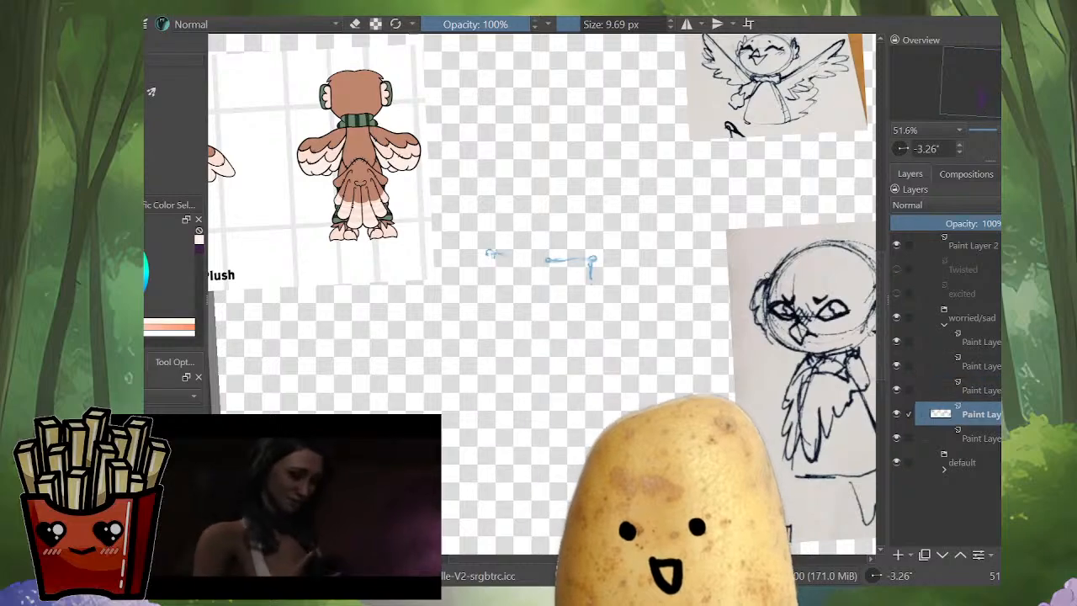
{"action": "left_click", "coordinate": [980, 438]}
{"action": "left_click", "coordinate": [980, 414]}
{"action": "left_click", "coordinate": [980, 438]}
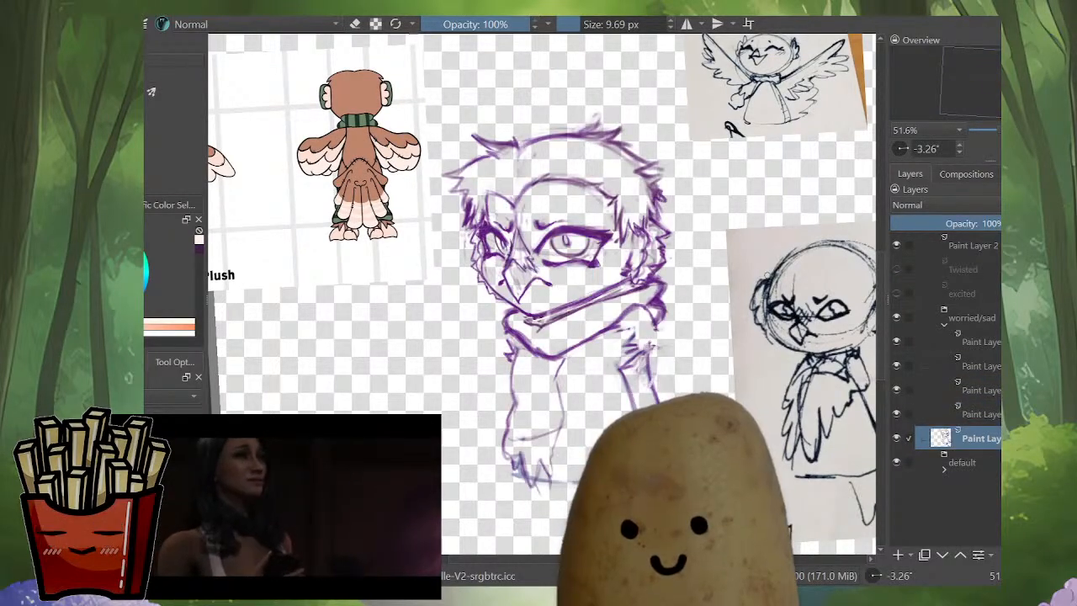
Step: Make a freehand selection around the owl's head on the lowest sketch layer of the worried/sad group
{"action": "scroll", "coordinate": [576, 143], "scroll_direction": "up", "scroll_amount": 2}
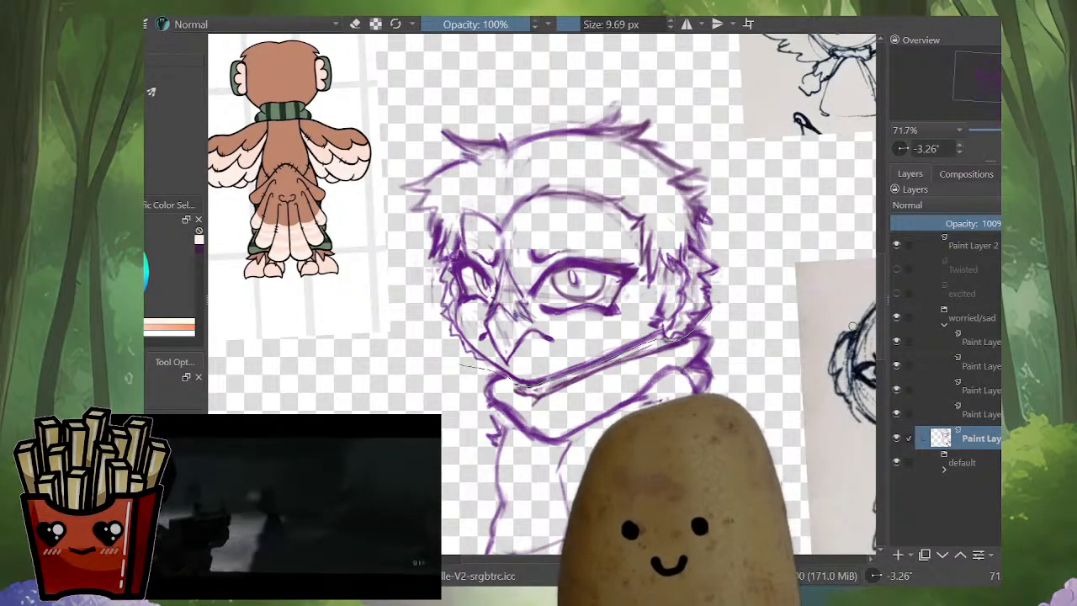
{"action": "mouse_move", "coordinate": [413, 108]}
{"action": "left_mouse_down"}
{"action": "mouse_move", "coordinate": [762, 175]}
{"action": "mouse_move", "coordinate": [719, 309]}
{"action": "left_mouse_up"}
{"action": "scroll", "coordinate": [723, 353], "scroll_direction": "down", "scroll_amount": 2}
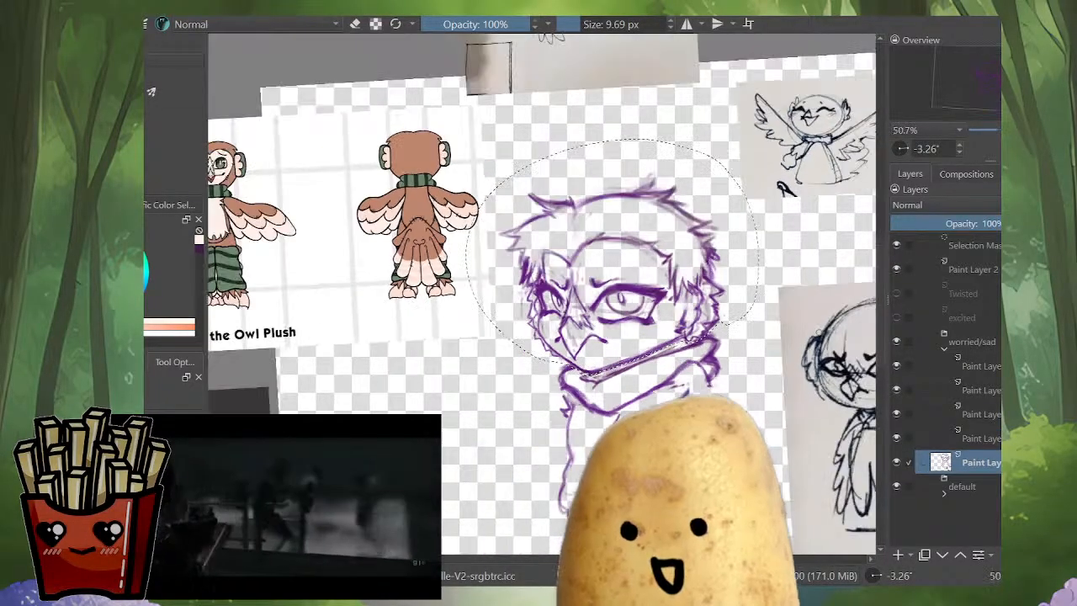
{"action": "scroll", "coordinate": [724, 354], "scroll_direction": "up", "scroll_amount": 2}
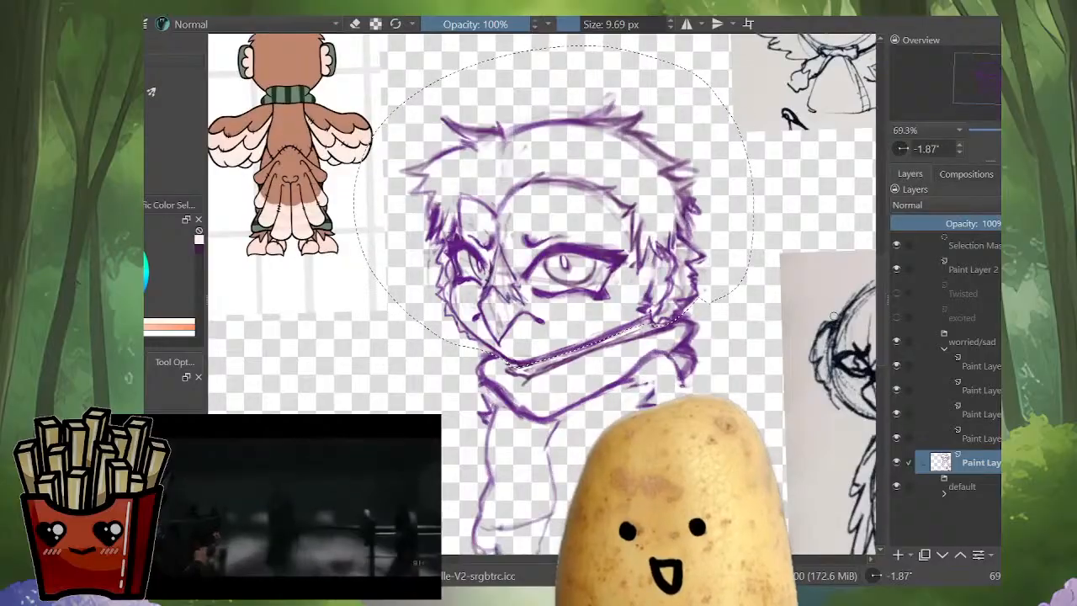
Step: Transform the selected head sketch so it is slightly narrower from both sides
{"action": "key", "text": "ctrl+t"}
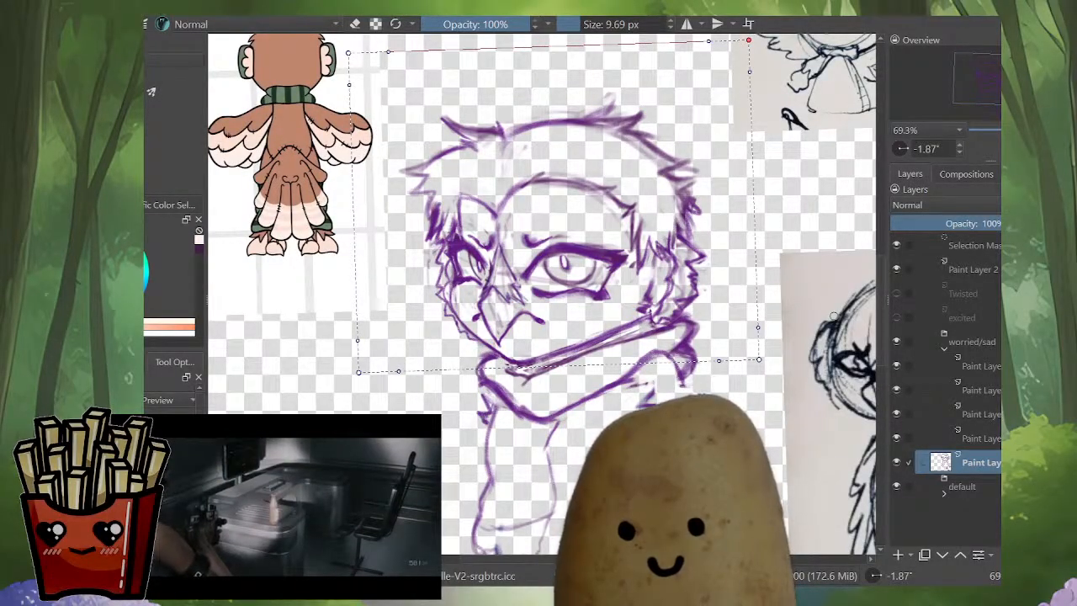
{"action": "scroll", "coordinate": [538, 294], "scroll_direction": "down", "scroll_amount": 2}
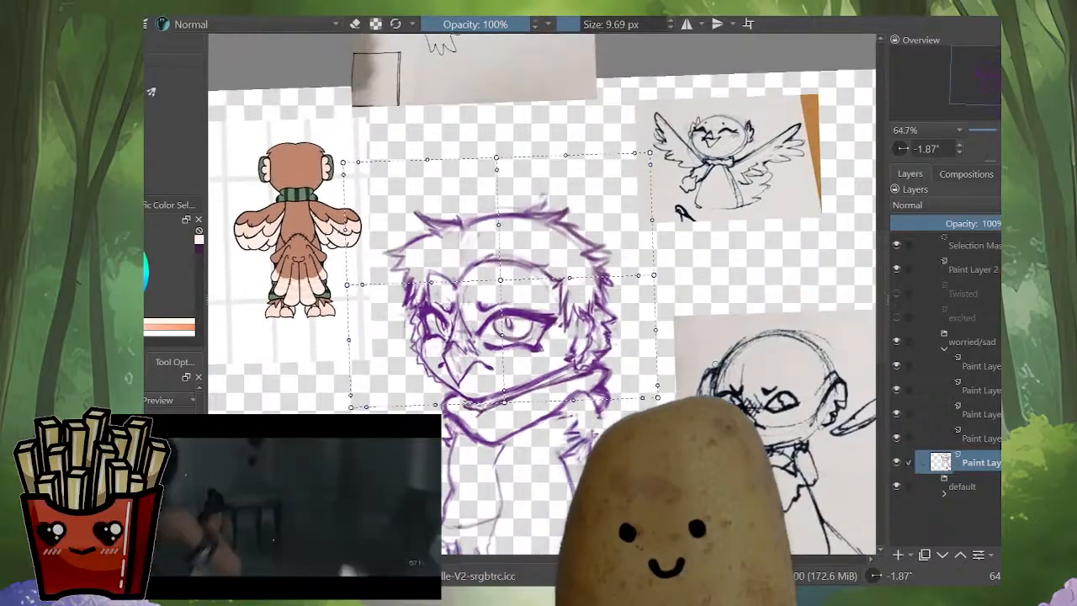
{"action": "left_click_drag", "start_coordinate": [527, 218], "coordinate": [519, 268]}
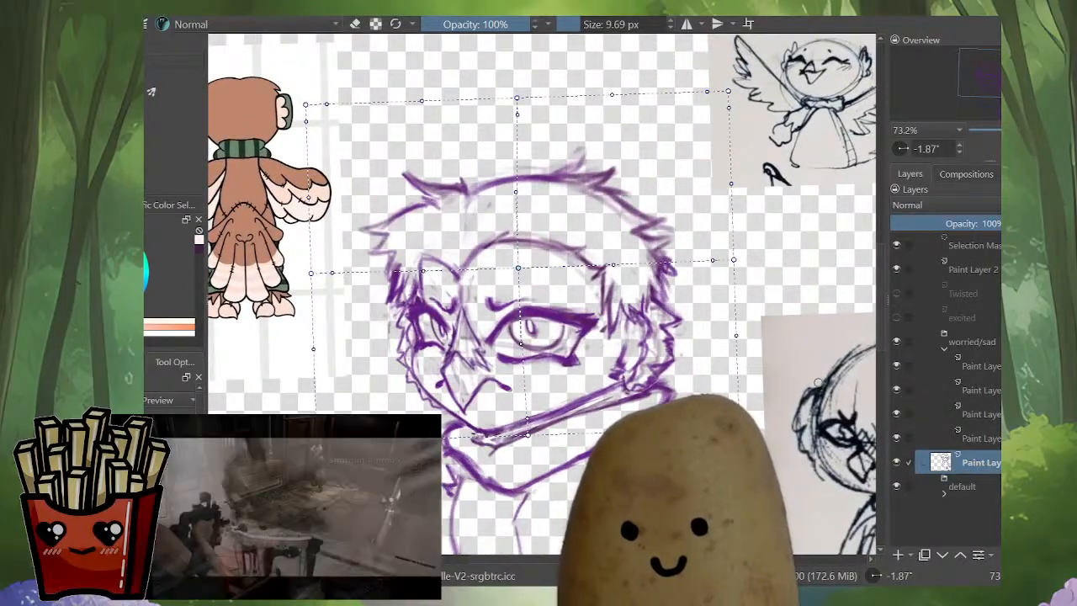
{"action": "left_click_drag", "start_coordinate": [730, 257], "coordinate": [720, 259]}
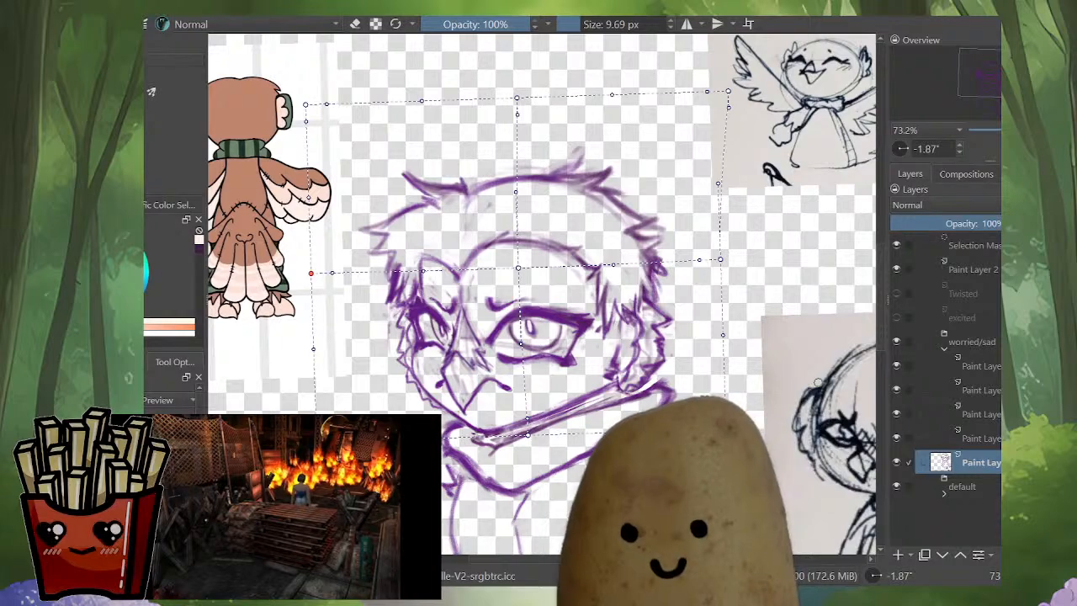
{"action": "left_click_drag", "start_coordinate": [312, 272], "coordinate": [313, 272]}
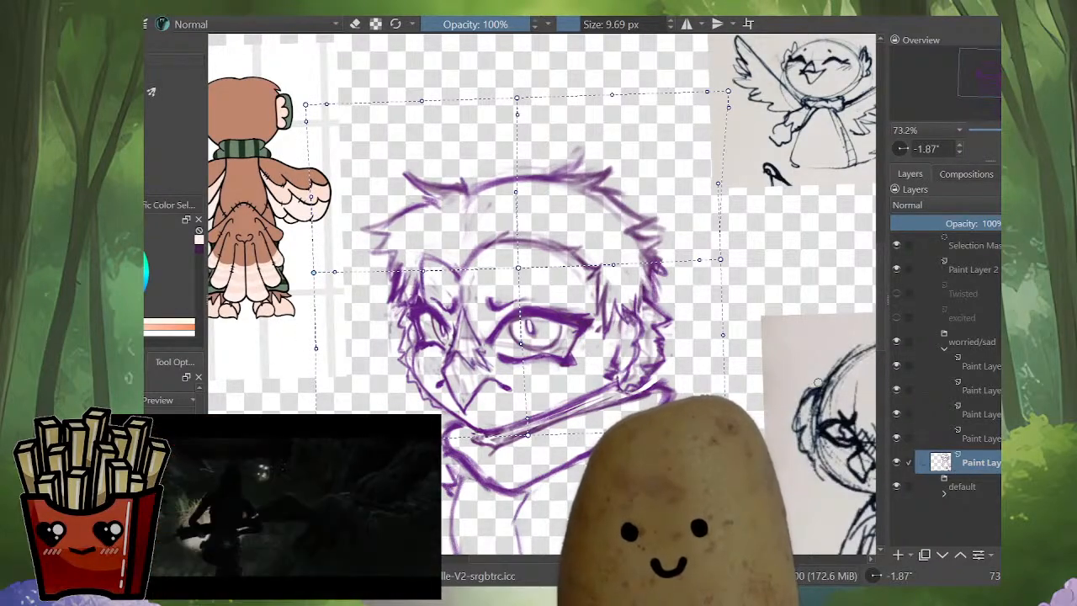
{"action": "key", "text": "Return"}
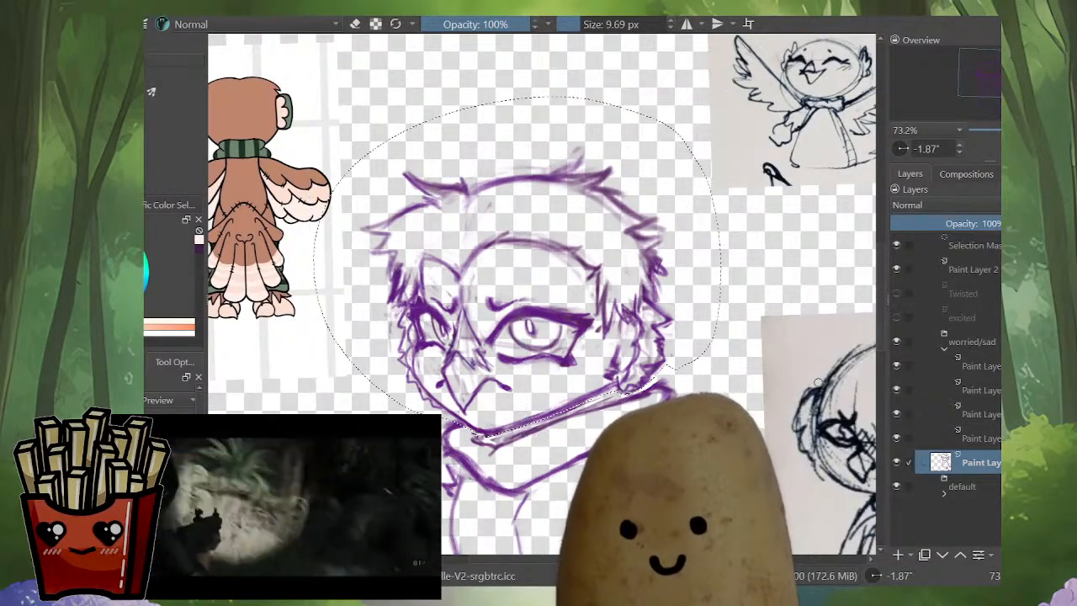
Step: Compare the narrowed head sketch with the default group by alternating between the two in isolation
{"action": "key", "text": "Page_Down"}
{"action": "key", "text": "Page_Up"}
{"action": "key", "text": "Page_Down"}
{"action": "scroll", "coordinate": [818, 382], "scroll_direction": "down", "scroll_amount": 4}
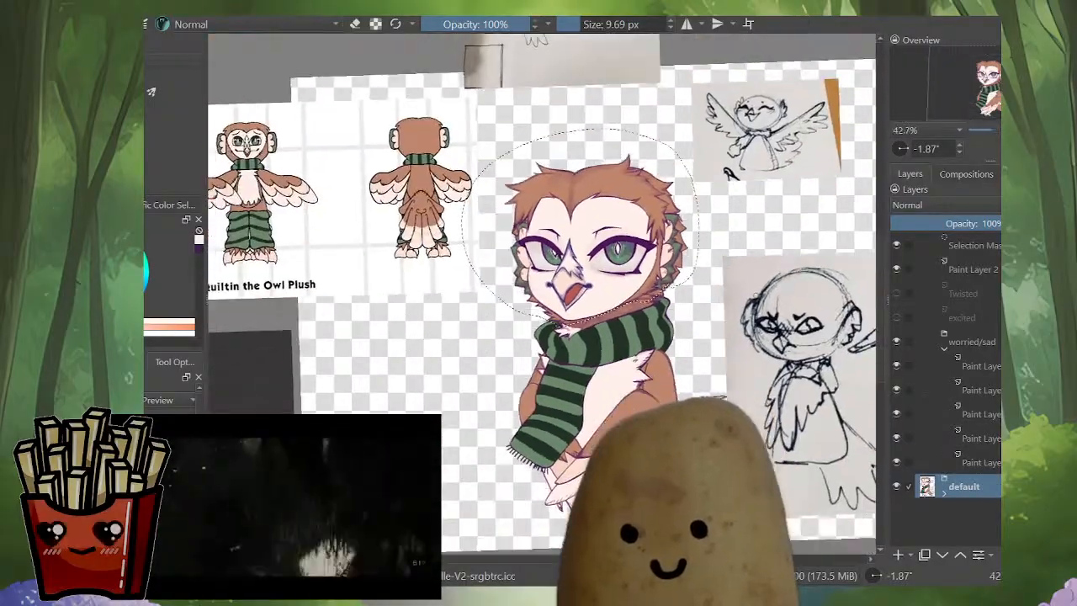
{"action": "key", "text": "Page_Up"}
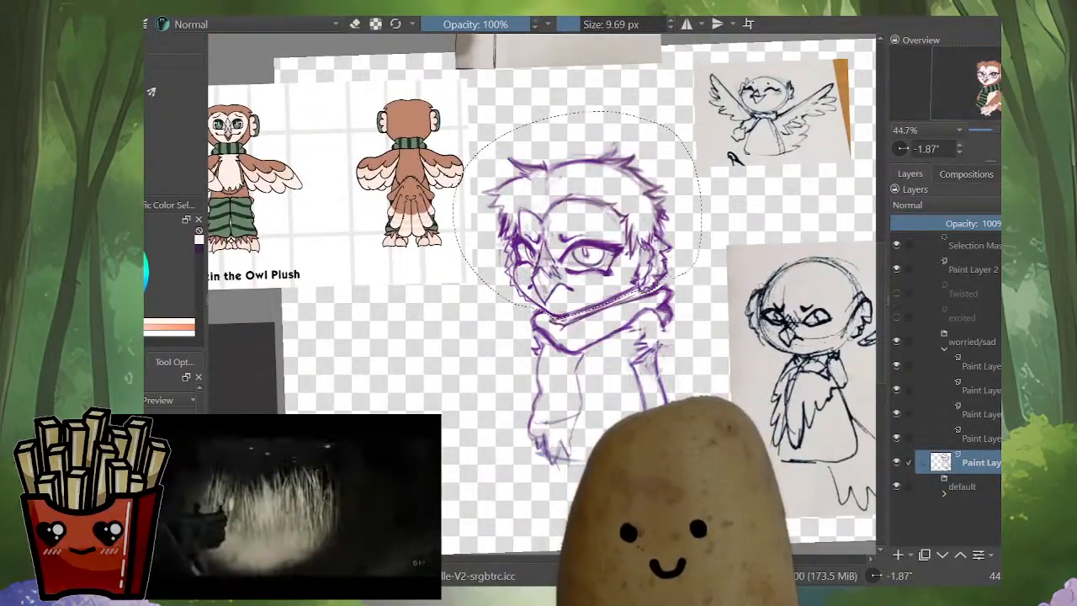
{"action": "left_click", "coordinate": [961, 486]}
{"action": "left_click", "coordinate": [980, 462]}
Step: Check the worried/sad sketch layers in isolation and overlaid on the default owl
{"action": "left_click", "coordinate": [940, 462], "text": "alt"}
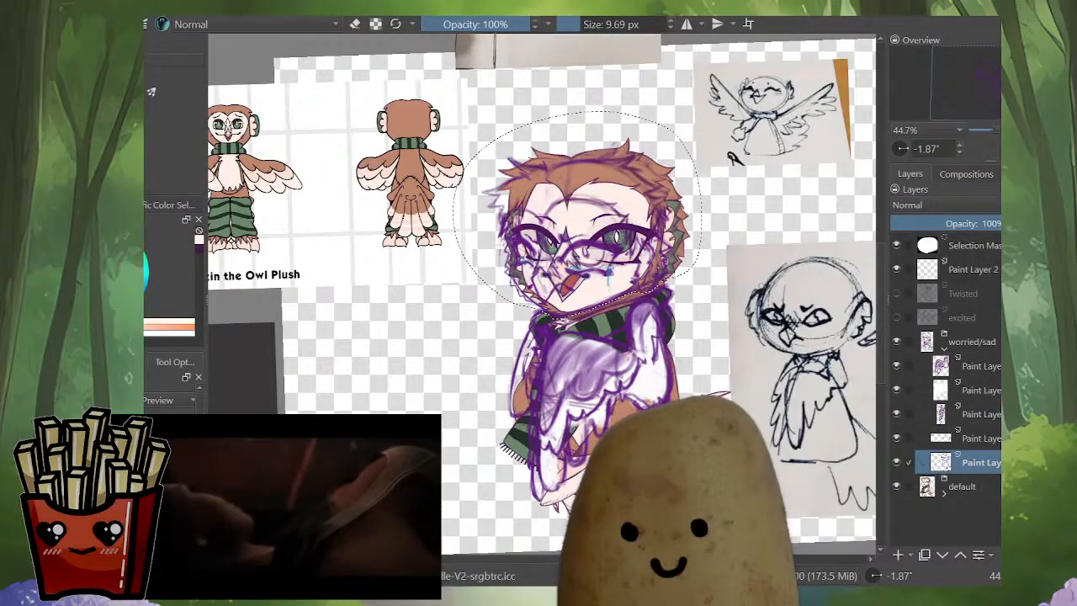
{"action": "left_click", "coordinate": [940, 462], "text": "alt"}
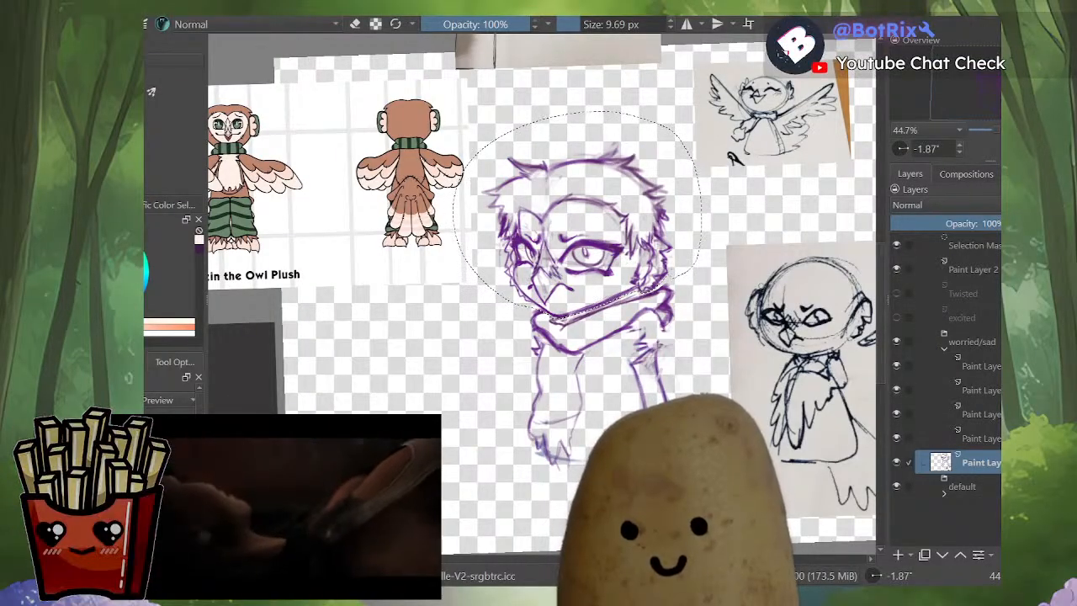
{"action": "left_click", "coordinate": [940, 462], "text": "alt"}
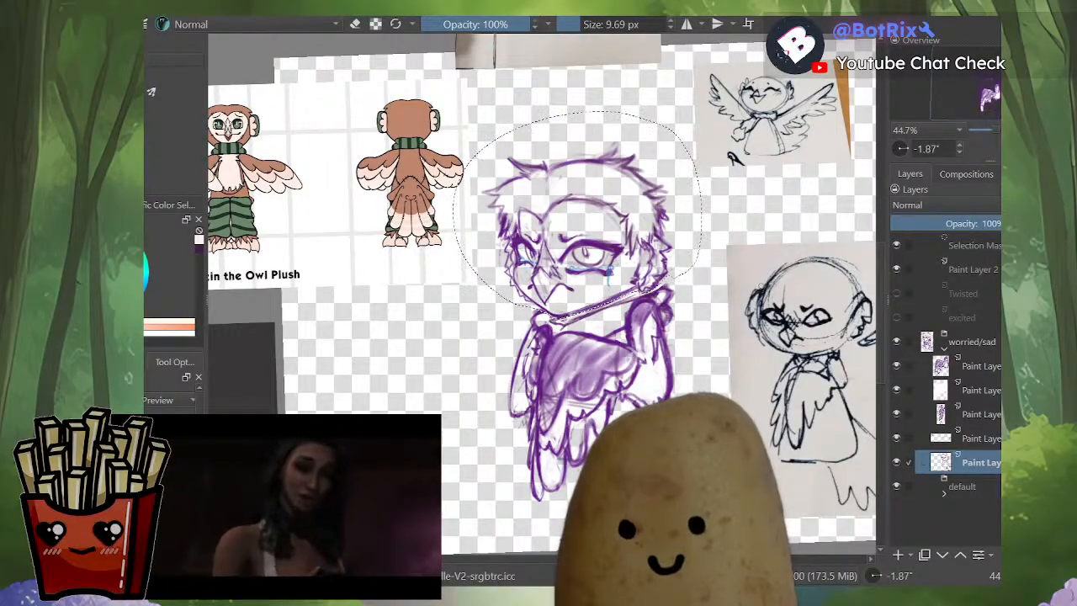
{"action": "left_click", "coordinate": [980, 438]}
{"action": "left_click", "coordinate": [980, 463]}
{"action": "left_click_drag", "start_coordinate": [896, 390], "coordinate": [896, 414]}
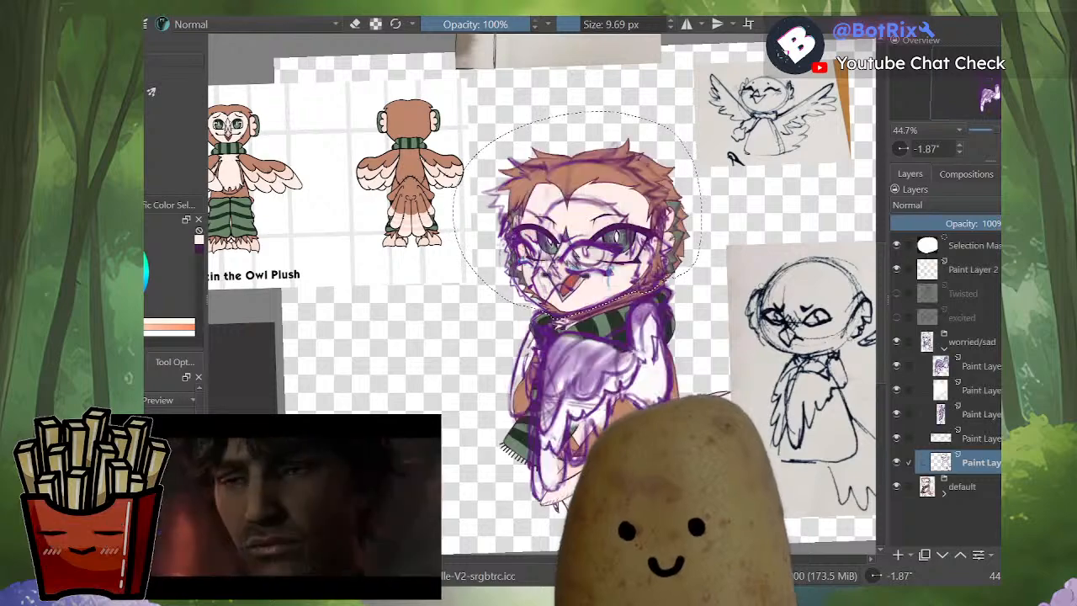
Step: View the default group alone, collapse the worried/sad group and select it
{"action": "left_click", "coordinate": [964, 486]}
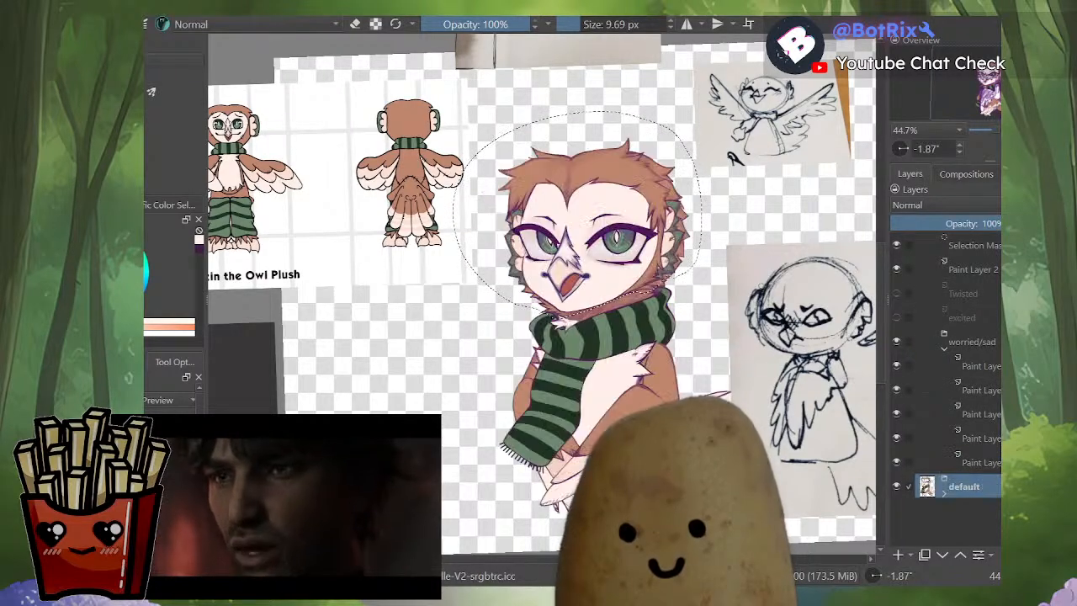
{"action": "left_click", "coordinate": [944, 349]}
{"action": "left_click", "coordinate": [972, 341]}
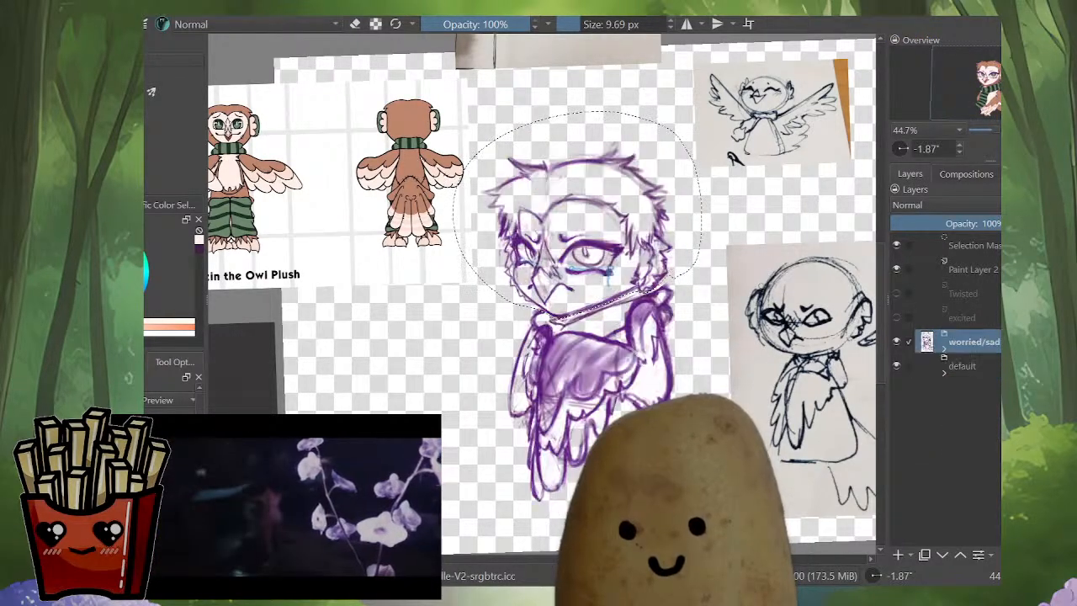
Step: Compare the worried/sad sketch with the default drawing by repeatedly alternating between the two groups in isolation
{"action": "left_click", "coordinate": [964, 366]}
{"action": "left_click", "coordinate": [972, 341]}
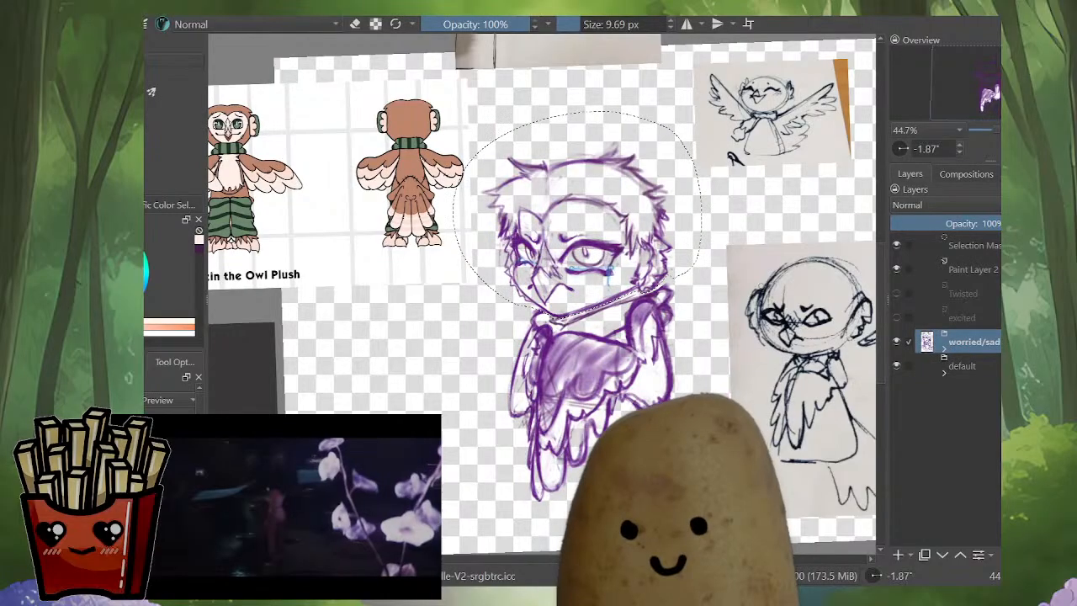
{"action": "left_click", "coordinate": [964, 366]}
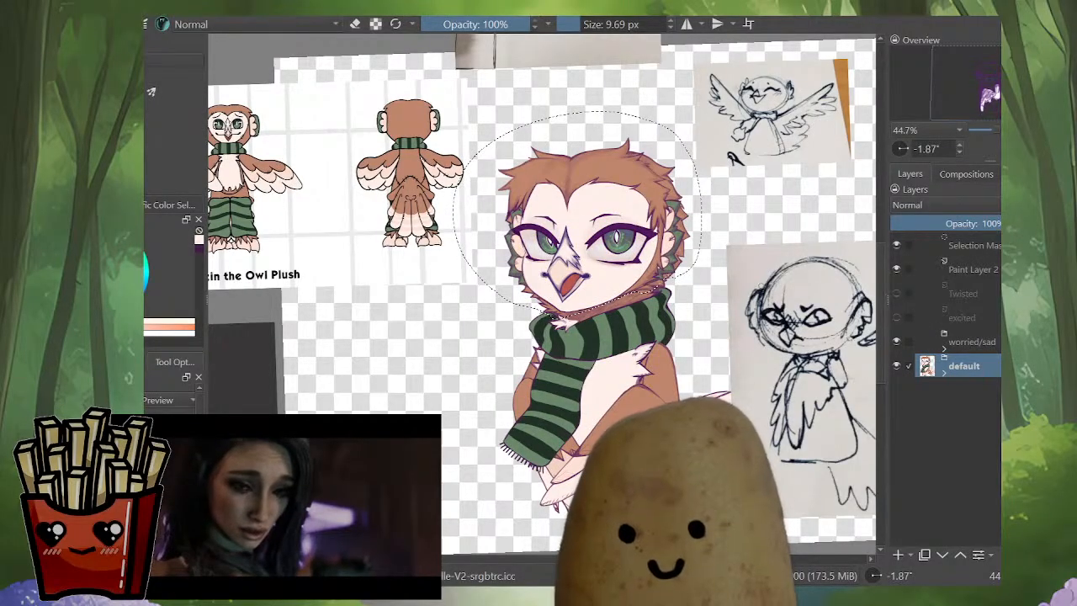
{"action": "left_click", "coordinate": [973, 341]}
{"action": "left_click", "coordinate": [964, 366]}
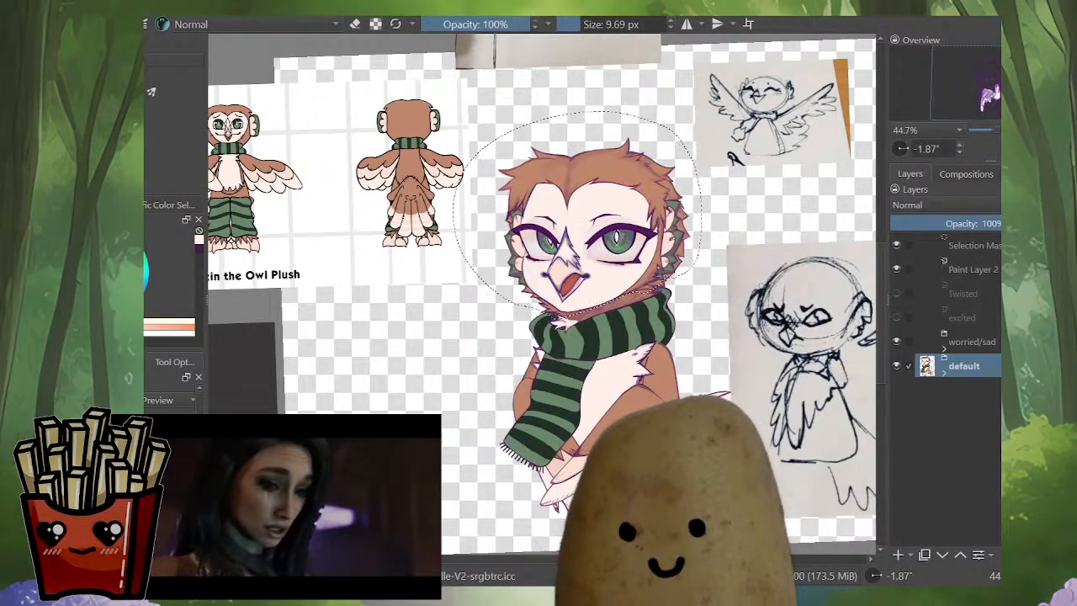
{"action": "left_click", "coordinate": [973, 341]}
{"action": "left_click", "coordinate": [964, 366]}
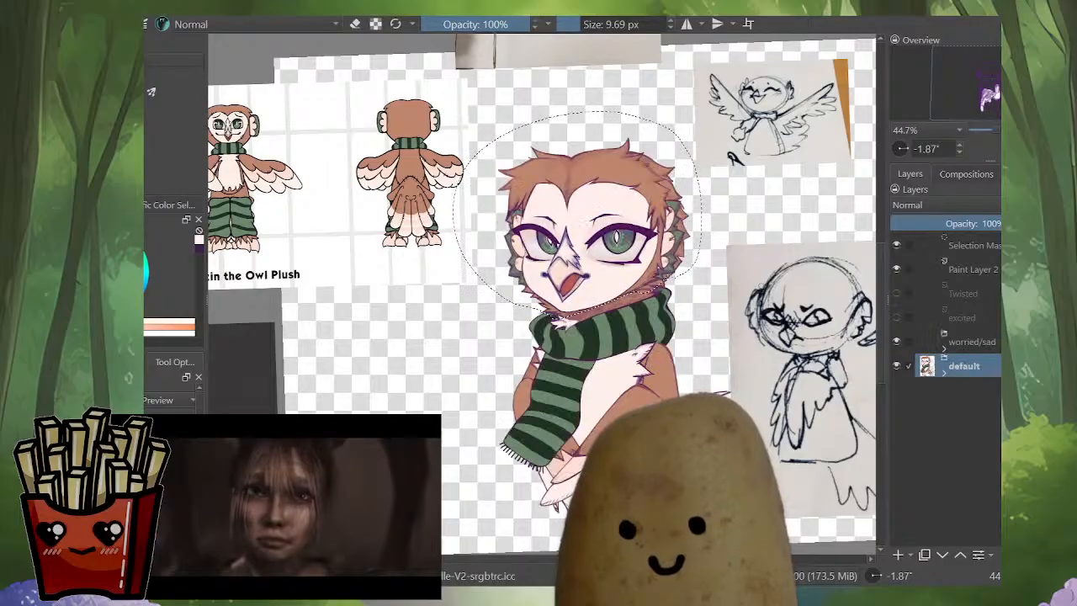
{"action": "left_click", "coordinate": [972, 342]}
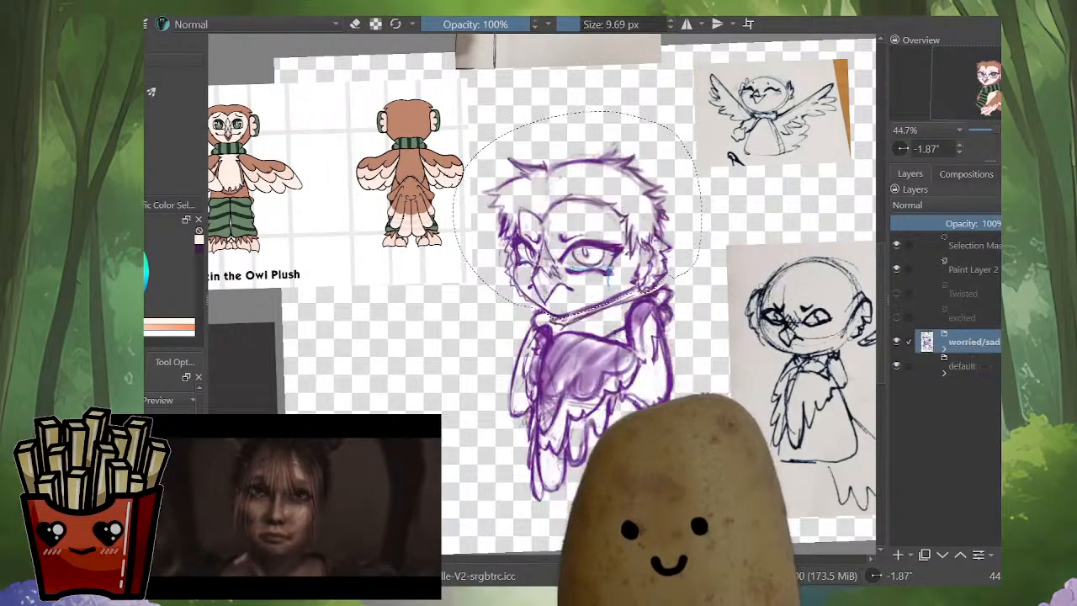
{"action": "left_click", "coordinate": [964, 366]}
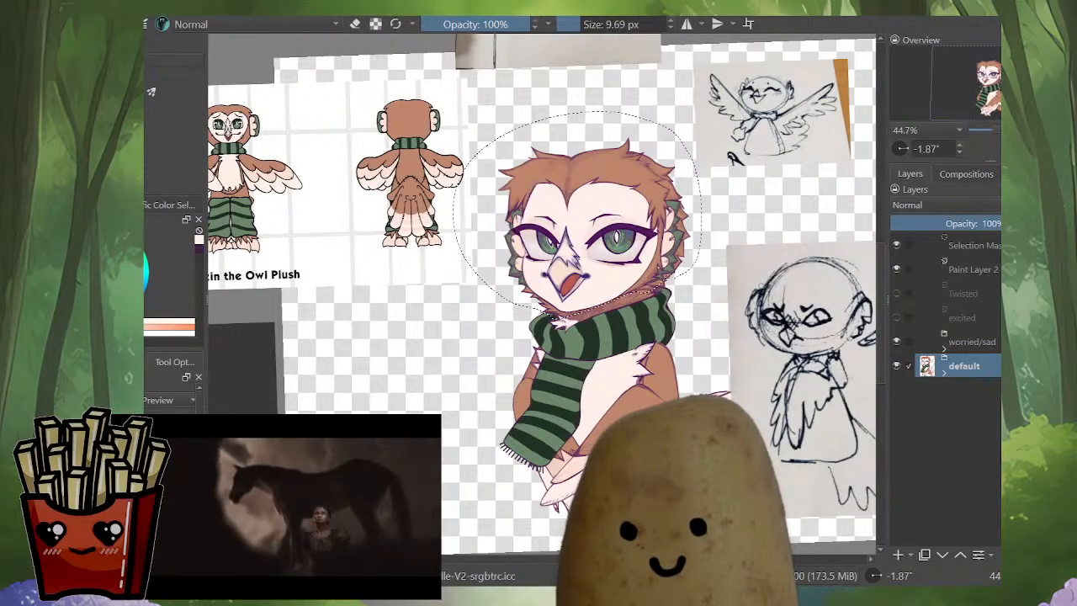
{"action": "left_click", "coordinate": [972, 342]}
{"action": "left_click", "coordinate": [964, 366]}
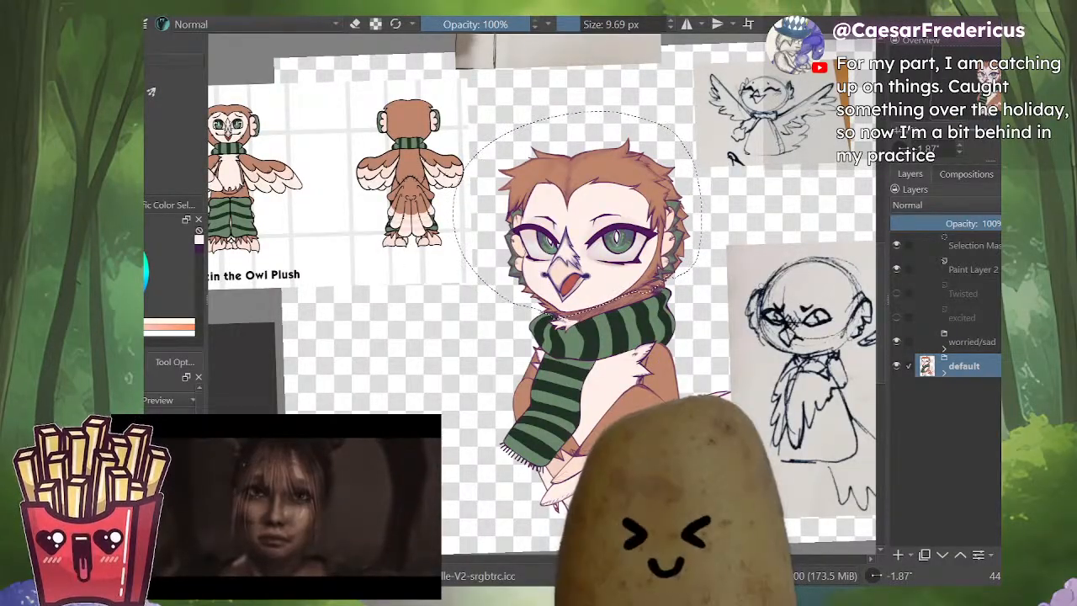
{"action": "left_click", "coordinate": [973, 342]}
{"action": "left_click", "coordinate": [964, 366]}
{"action": "left_click", "coordinate": [972, 341]}
{"action": "left_click", "coordinate": [964, 366]}
{"action": "left_click", "coordinate": [972, 341]}
{"action": "left_click", "coordinate": [964, 366]}
{"action": "left_click", "coordinate": [973, 342]}
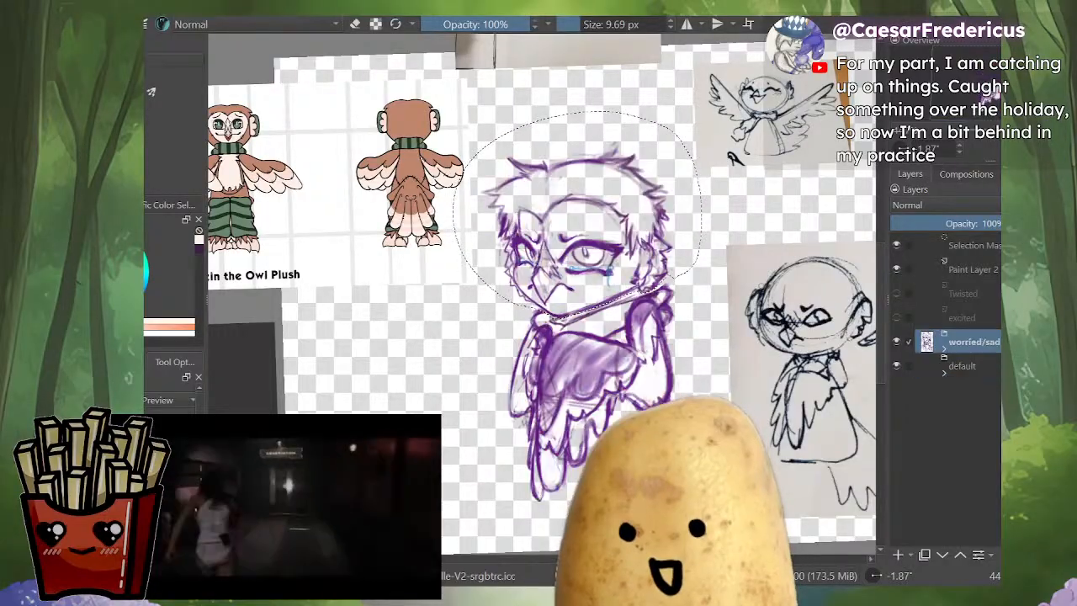
{"action": "left_click", "coordinate": [964, 366]}
{"action": "left_click", "coordinate": [972, 342]}
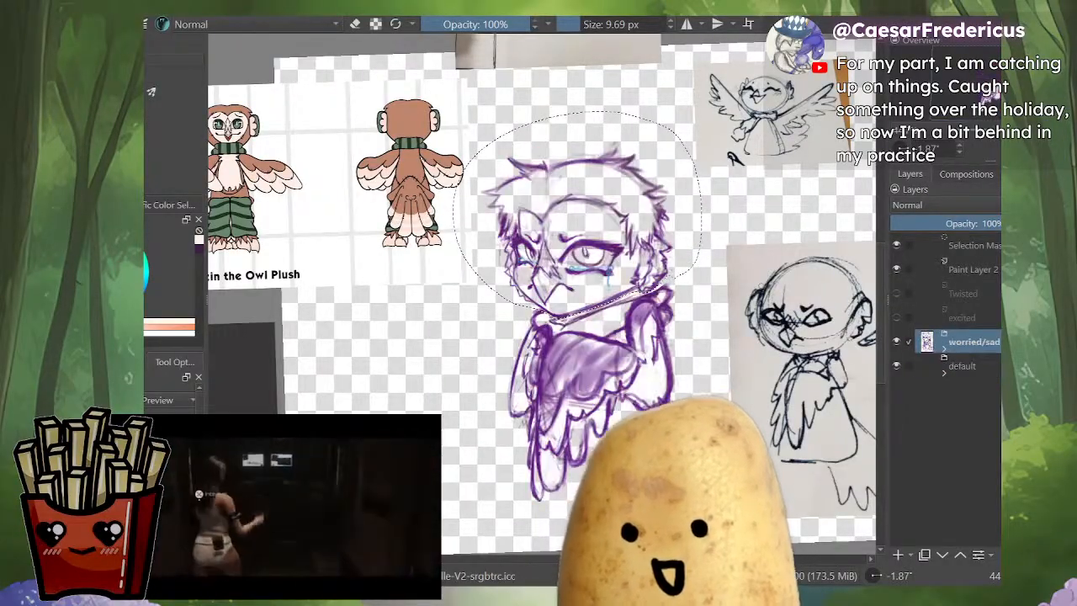
{"action": "left_click", "coordinate": [964, 366]}
{"action": "left_click", "coordinate": [972, 341]}
{"action": "left_click", "coordinate": [964, 366]}
{"action": "left_click", "coordinate": [972, 341]}
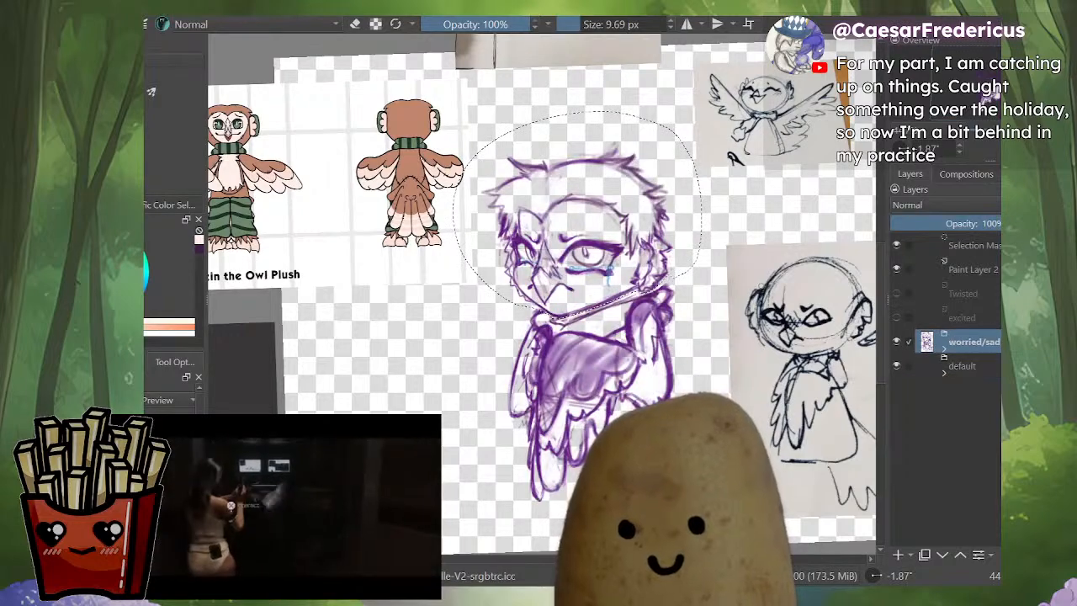
{"action": "left_click", "coordinate": [964, 366]}
{"action": "left_click", "coordinate": [972, 342]}
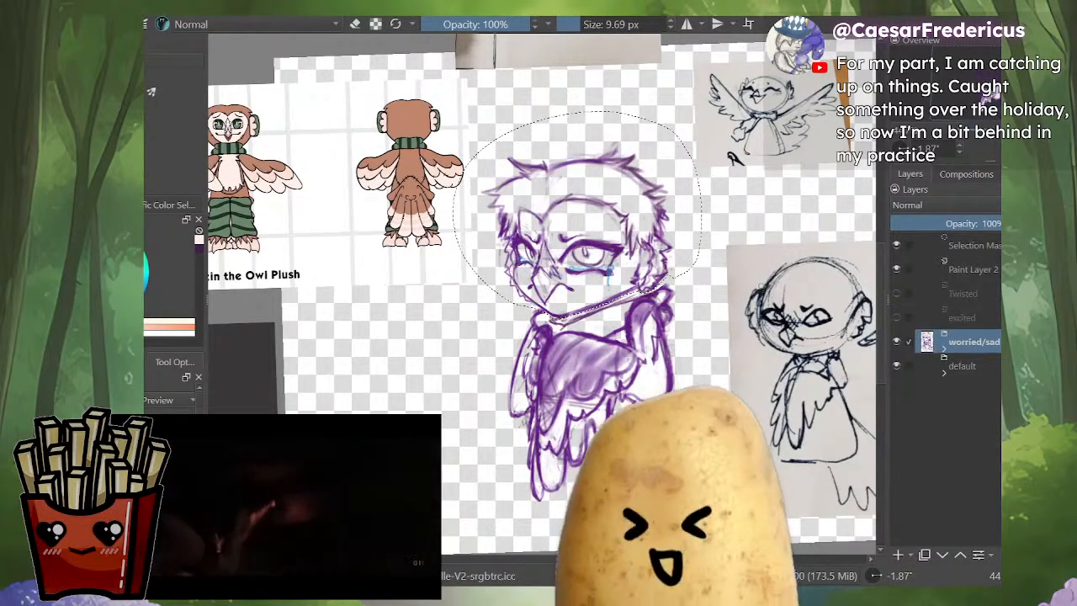
{"action": "left_click", "coordinate": [964, 366]}
{"action": "left_click", "coordinate": [973, 342]}
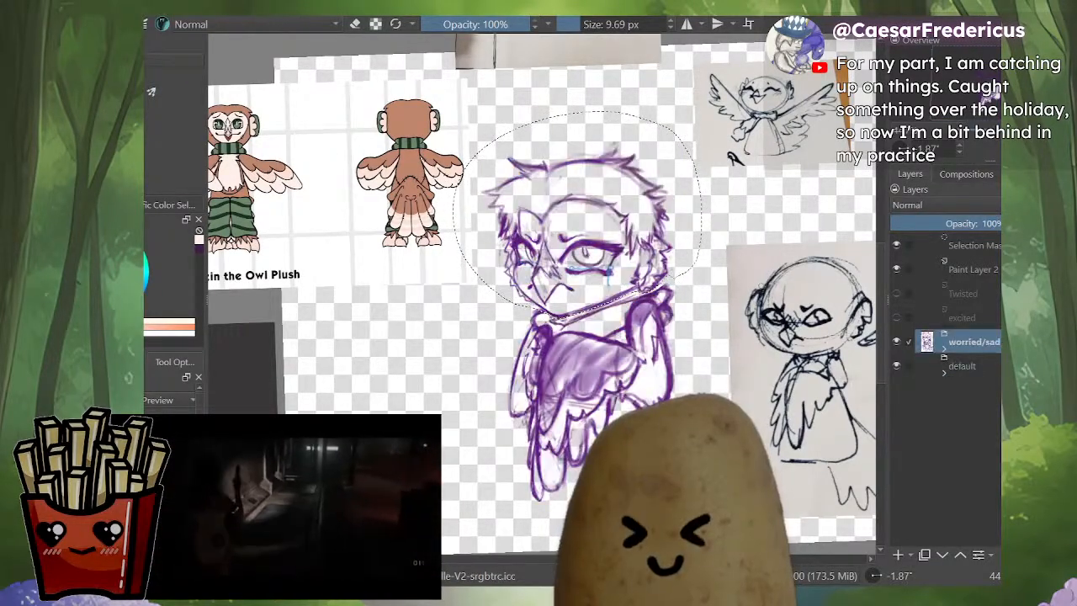
{"action": "left_click", "coordinate": [964, 366]}
{"action": "left_click", "coordinate": [973, 341]}
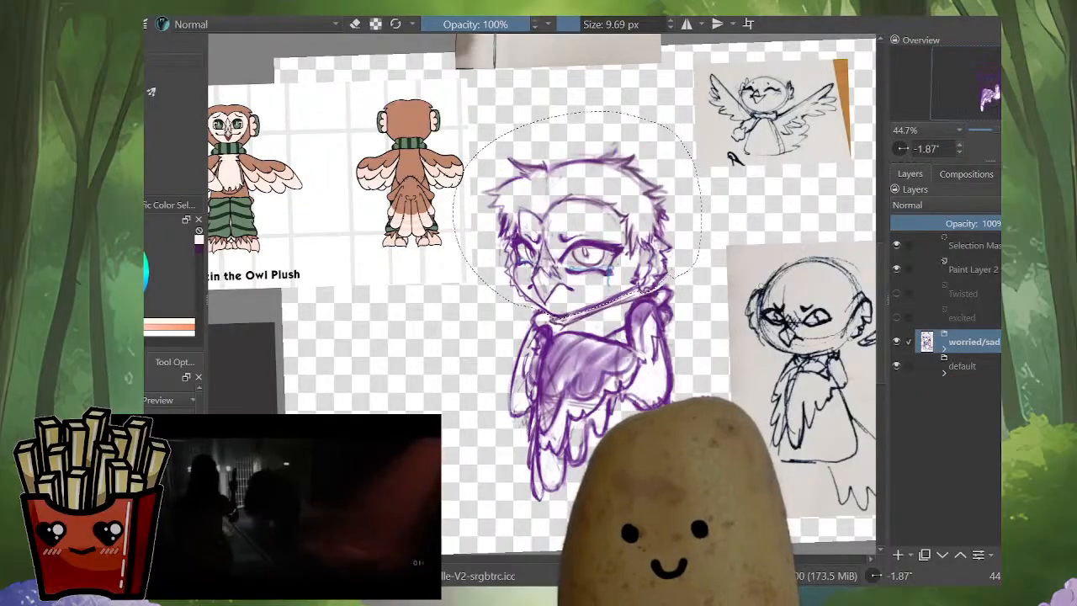
{"action": "left_click", "coordinate": [964, 366]}
{"action": "left_click", "coordinate": [972, 341]}
{"action": "left_click", "coordinate": [964, 366]}
{"action": "left_click", "coordinate": [973, 342]}
Step: Enlarge the selected worried/sad head sketch slightly by pulling the corners of its transform outward, and apply the transform
{"action": "left_click", "coordinate": [653, 284]}
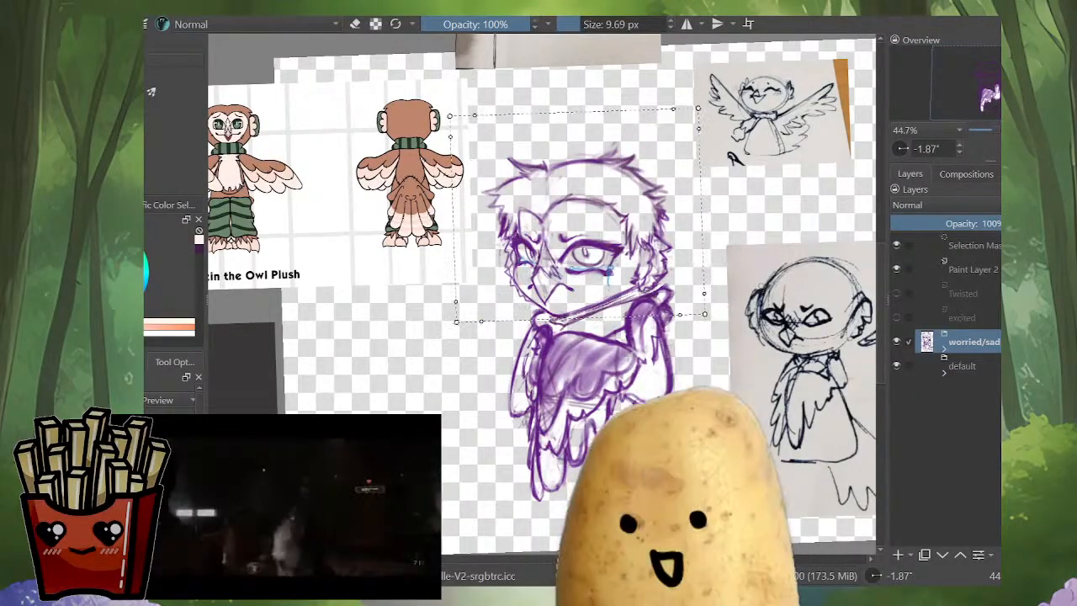
{"action": "scroll", "coordinate": [653, 284], "scroll_direction": "up", "scroll_amount": 1}
{"action": "left_click_drag", "start_coordinate": [711, 322], "coordinate": [708, 387]}
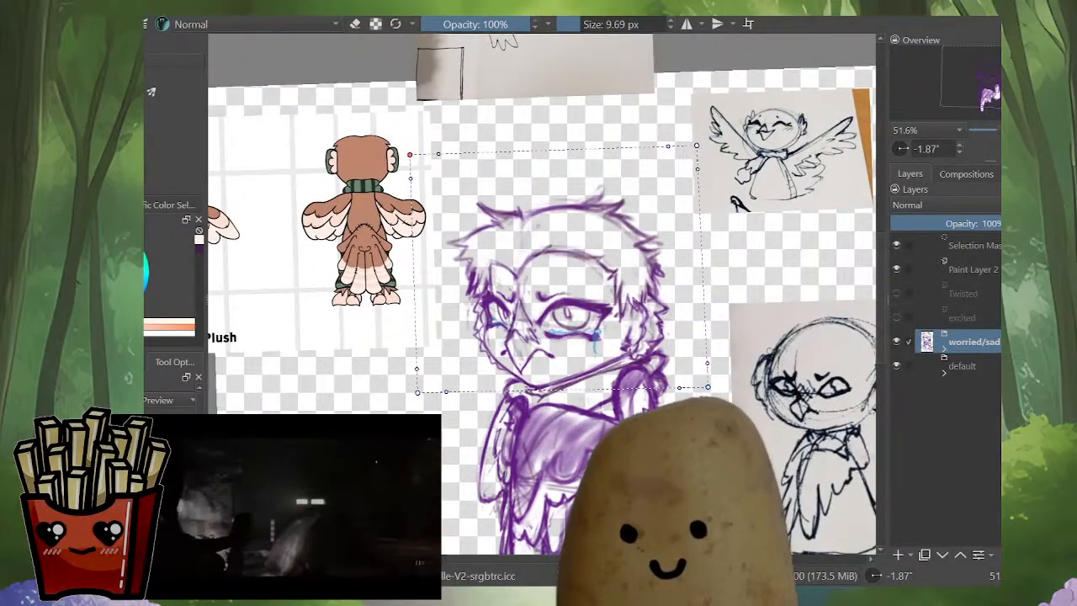
{"action": "left_click_drag", "start_coordinate": [410, 154], "coordinate": [408, 150]}
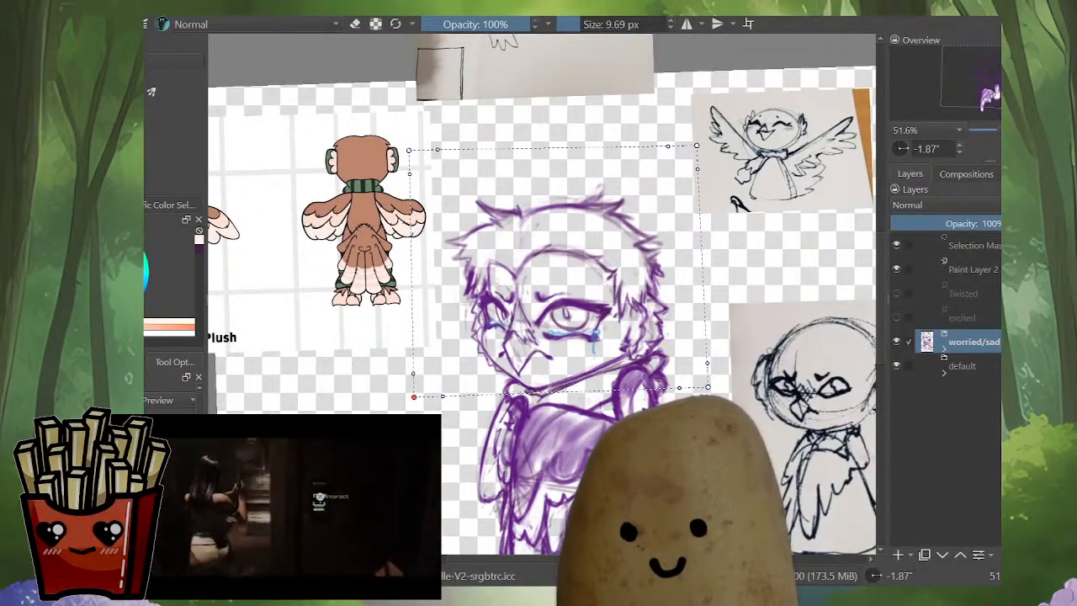
{"action": "key", "text": "Return"}
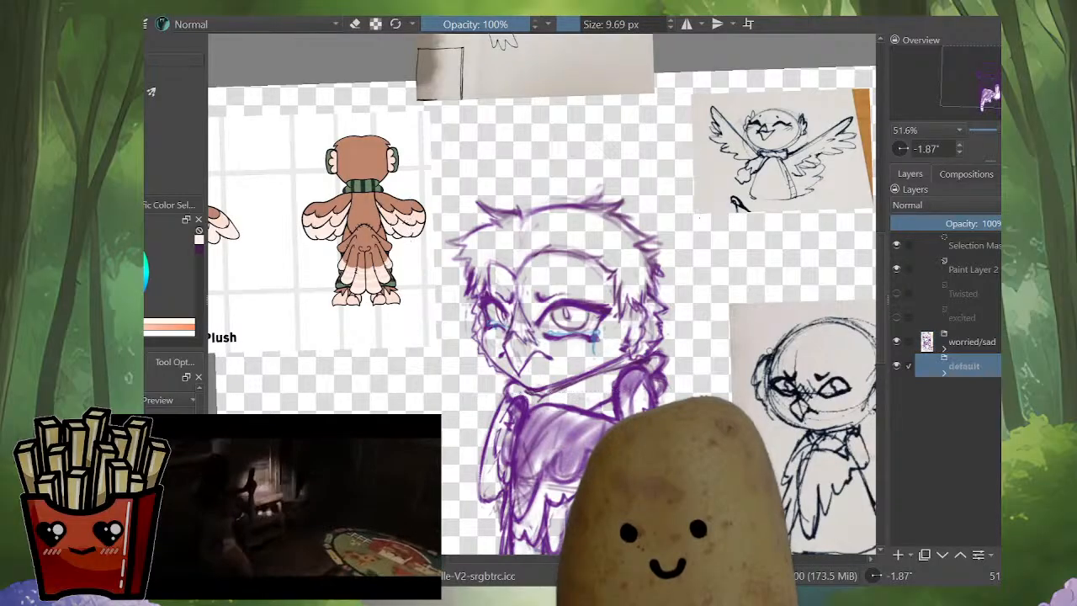
Step: Check the enlarged head sketch against the default owl's head by alternating between the isolated groups
{"action": "left_click", "coordinate": [962, 365]}
{"action": "left_click", "coordinate": [972, 342]}
{"action": "left_click", "coordinate": [962, 366]}
{"action": "left_click", "coordinate": [972, 342]}
{"action": "left_click", "coordinate": [963, 365]}
{"action": "left_click", "coordinate": [972, 342]}
{"action": "left_click", "coordinate": [963, 365]}
{"action": "left_click", "coordinate": [972, 343]}
{"action": "left_click", "coordinate": [963, 366]}
{"action": "left_click", "coordinate": [973, 342]}
{"action": "left_click", "coordinate": [963, 366]}
{"action": "left_click", "coordinate": [972, 342]}
{"action": "left_click", "coordinate": [963, 366]}
{"action": "left_click", "coordinate": [972, 343]}
{"action": "left_click", "coordinate": [963, 366]}
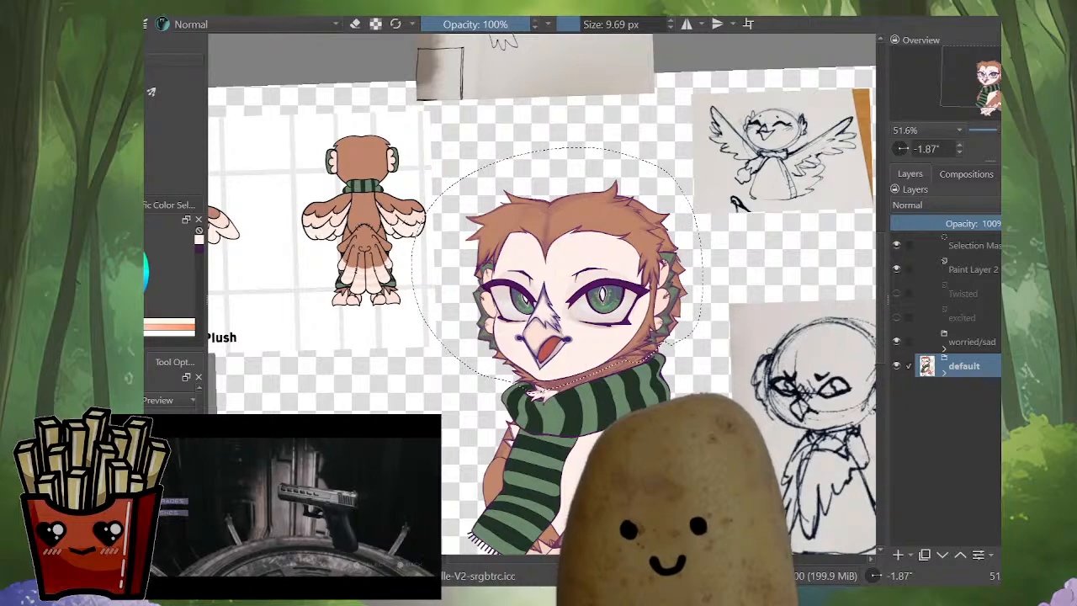
{"action": "left_click", "coordinate": [972, 342]}
{"action": "left_click", "coordinate": [963, 365]}
{"action": "left_click", "coordinate": [972, 343]}
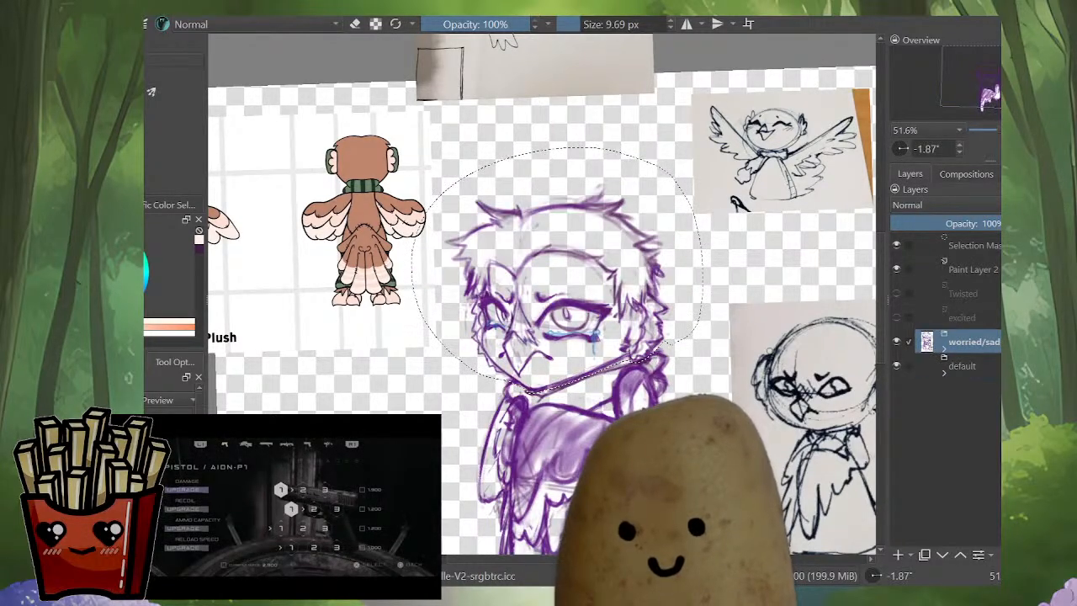
{"action": "left_click", "coordinate": [964, 366]}
{"action": "left_click", "coordinate": [973, 342]}
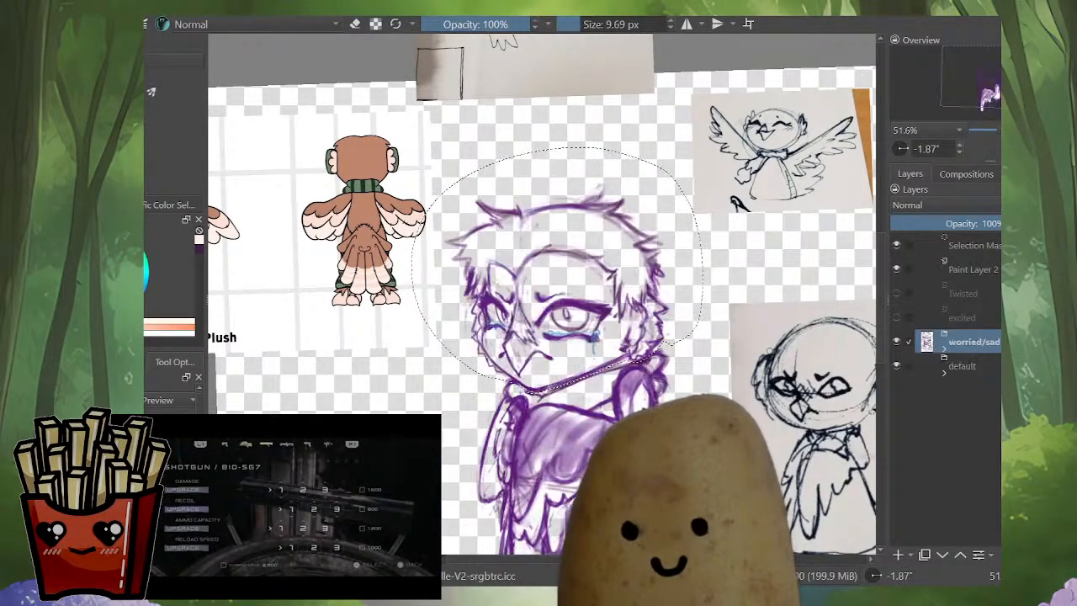
{"action": "left_click", "coordinate": [964, 366]}
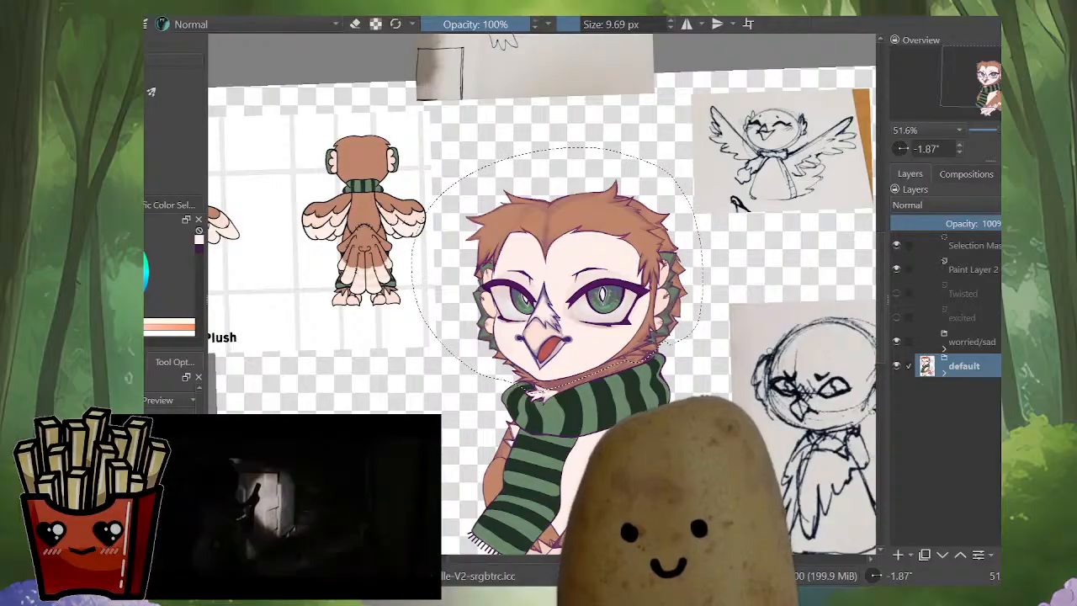
Step: Examine the face and head outline of the default and worried/sad groups up close, switching between them
{"action": "scroll", "coordinate": [542, 294], "scroll_direction": "down", "scroll_amount": 2}
{"action": "left_click_drag", "start_coordinate": [542, 293], "coordinate": [570, 307]}
{"action": "scroll", "coordinate": [542, 294], "scroll_direction": "up", "scroll_amount": 3}
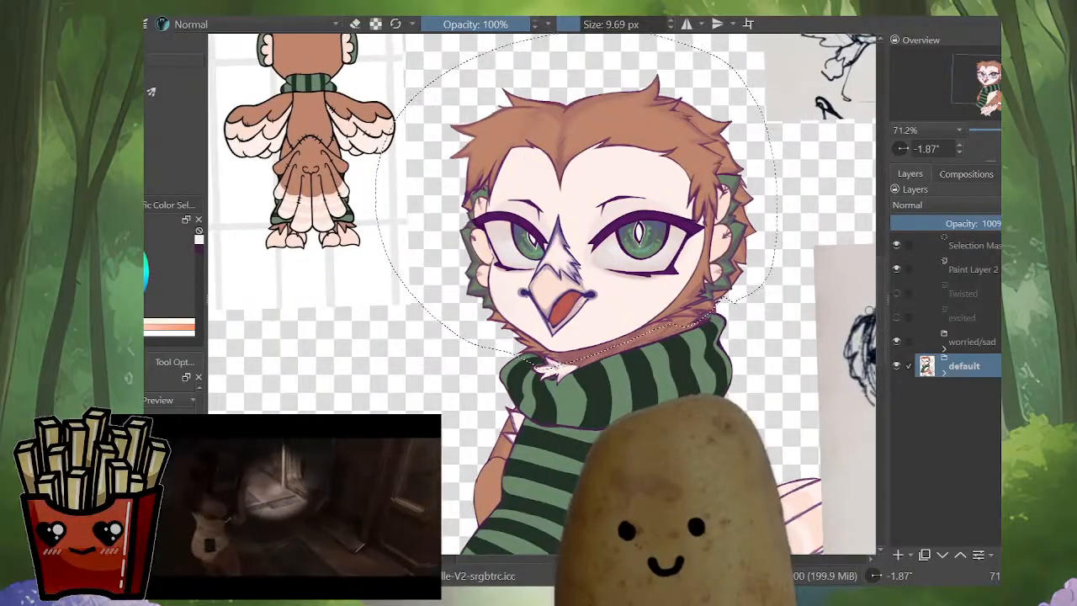
{"action": "key", "text": "Page_Up"}
{"action": "key", "text": "Page_Down"}
{"action": "key", "text": "Page_Up"}
{"action": "key", "text": "Page_Down"}
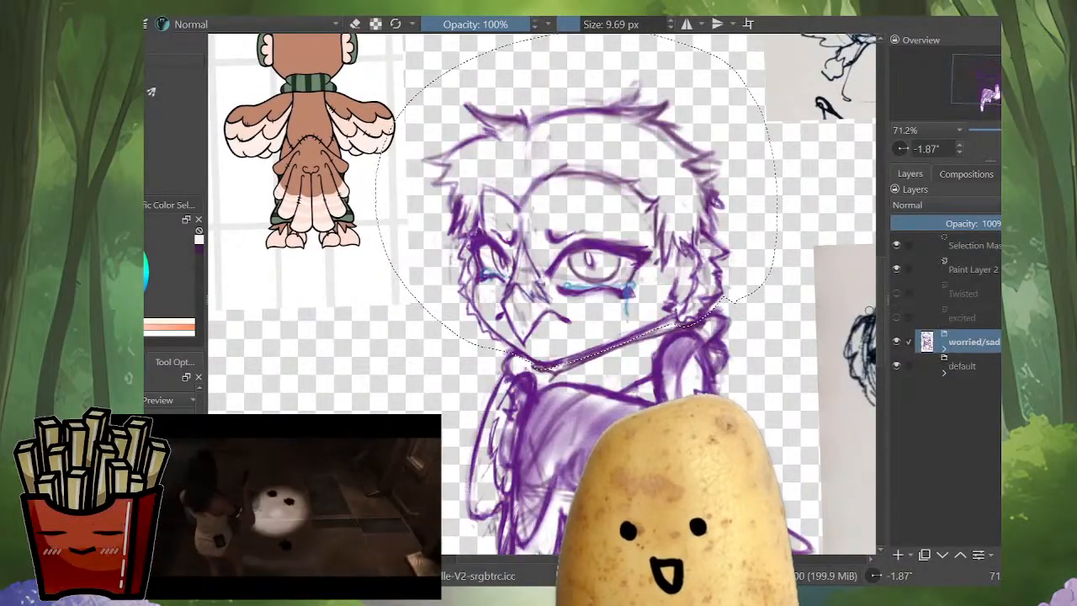
{"action": "left_click", "coordinate": [964, 366]}
{"action": "left_click", "coordinate": [972, 342]}
{"action": "left_click", "coordinate": [964, 366]}
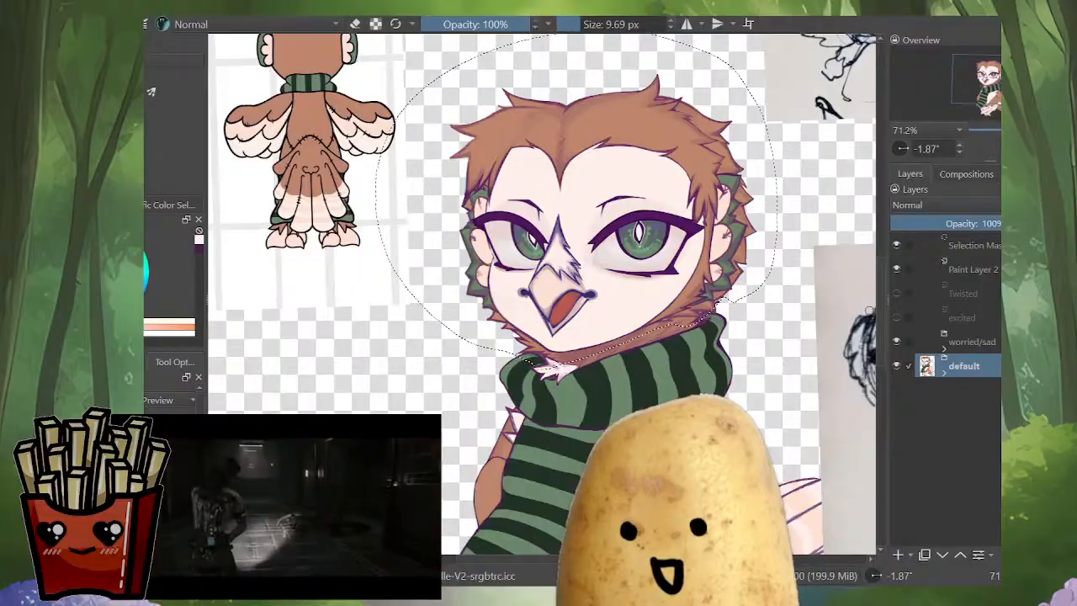
{"action": "left_click", "coordinate": [972, 341]}
{"action": "left_click", "coordinate": [964, 366]}
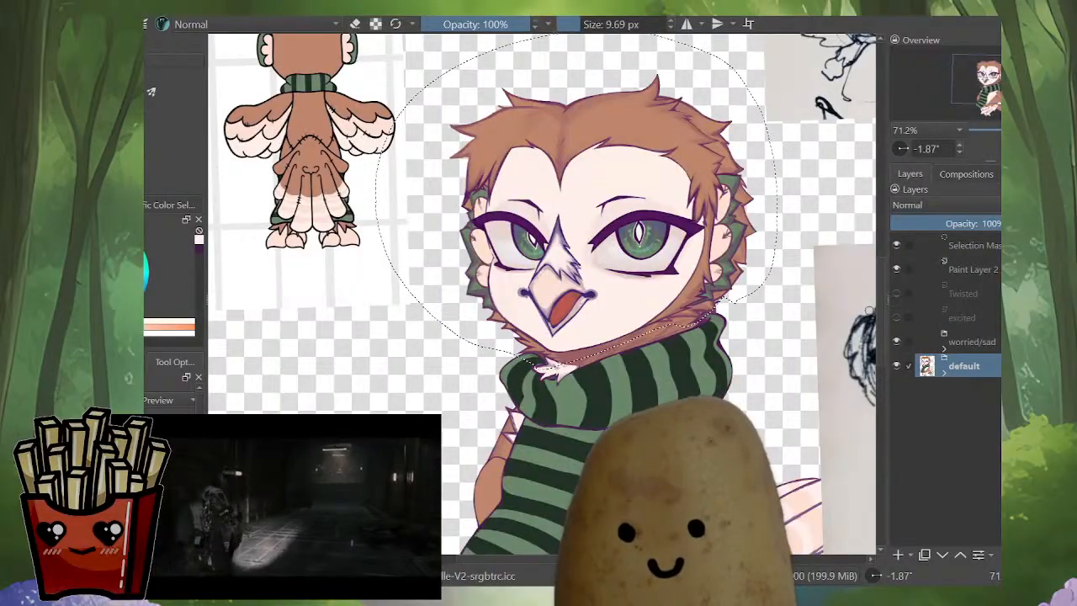
{"action": "left_click", "coordinate": [972, 342]}
Step: Compare the overall head-to-body proportions of the isolated worried/sad sketch and default owl
{"action": "scroll", "coordinate": [740, 351], "scroll_direction": "down", "scroll_amount": 3}
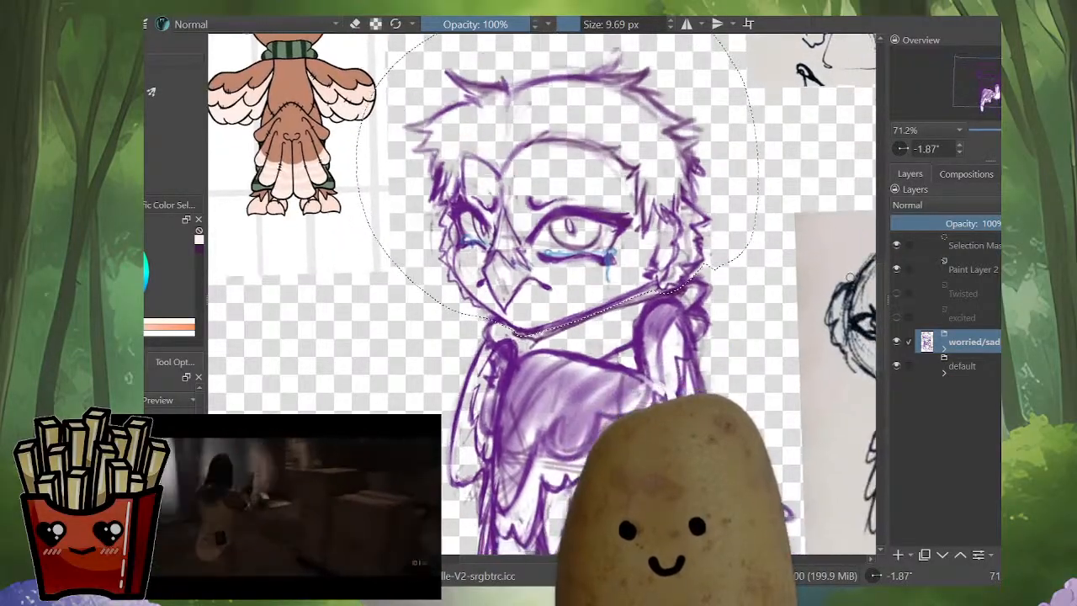
{"action": "scroll", "coordinate": [740, 351], "scroll_direction": "up", "scroll_amount": 2}
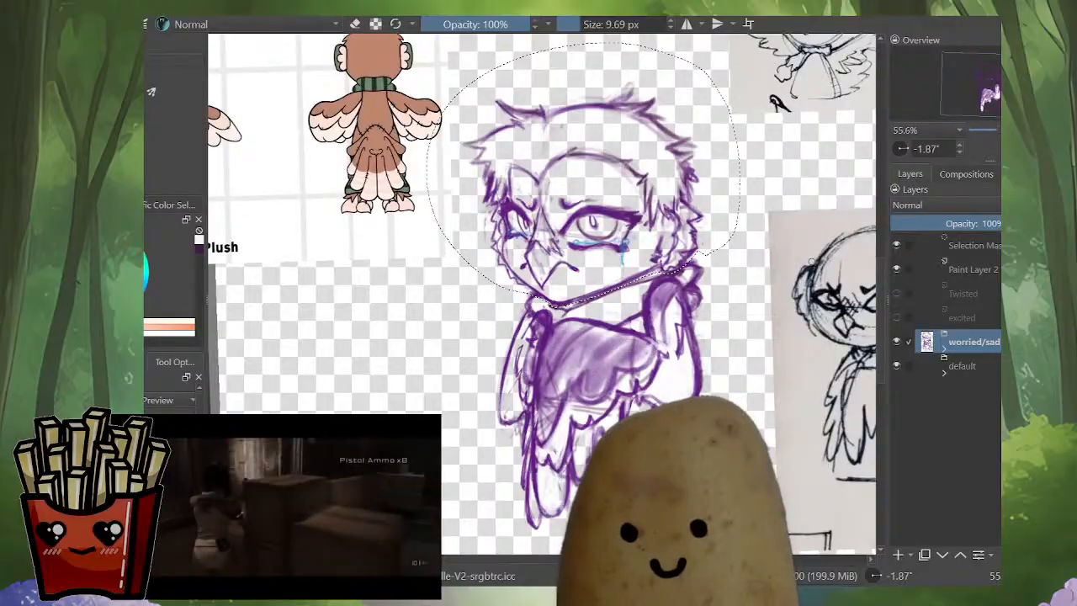
{"action": "left_click", "coordinate": [964, 366]}
{"action": "left_click", "coordinate": [973, 342]}
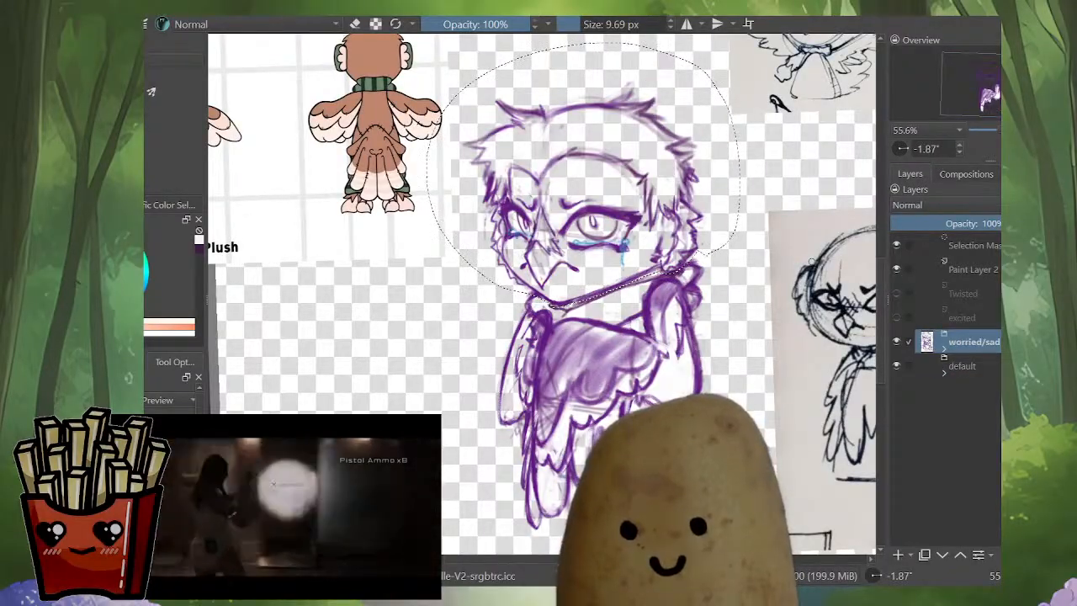
{"action": "left_click", "coordinate": [964, 366]}
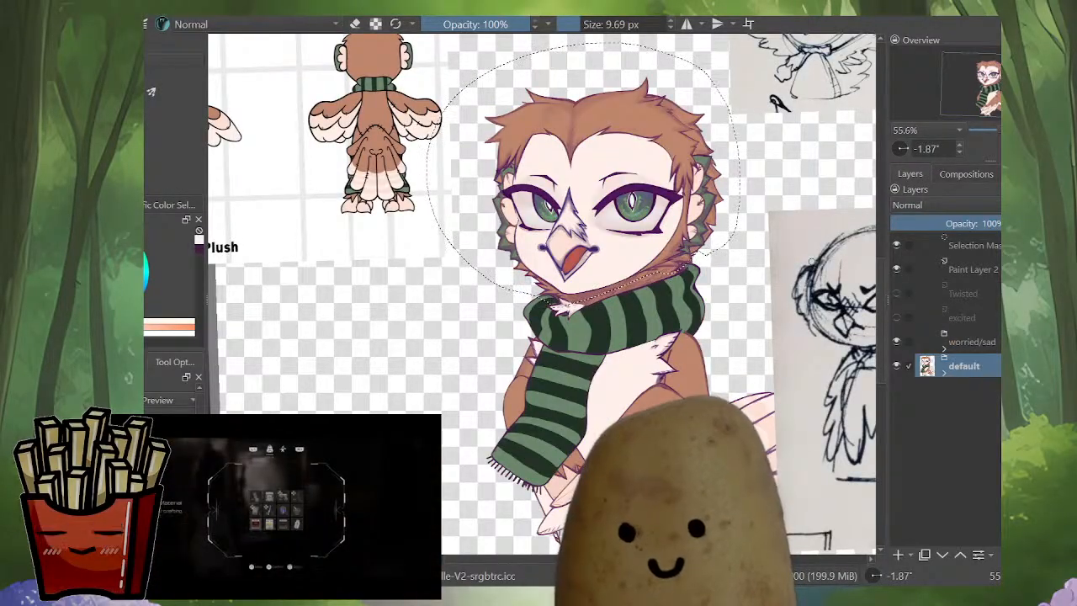
{"action": "mouse_move", "coordinate": [454, 252]}
{"action": "left_mouse_down"}
{"action": "mouse_move", "coordinate": [627, 259]}
{"action": "mouse_move", "coordinate": [481, 268]}
{"action": "mouse_move", "coordinate": [443, 283]}
{"action": "left_mouse_up"}
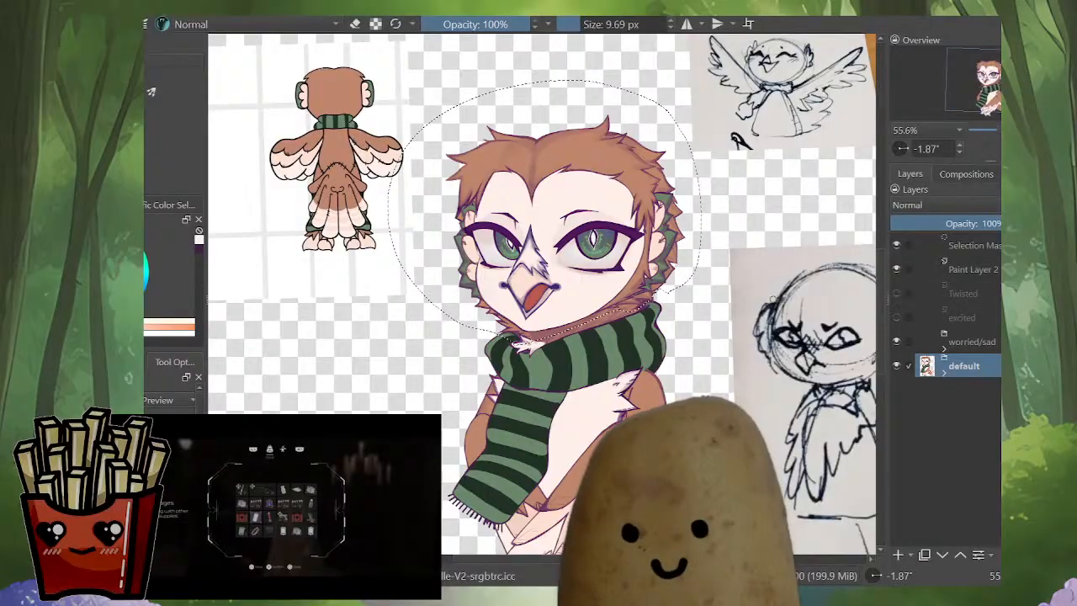
{"action": "left_click", "coordinate": [972, 342]}
{"action": "left_click", "coordinate": [963, 365]}
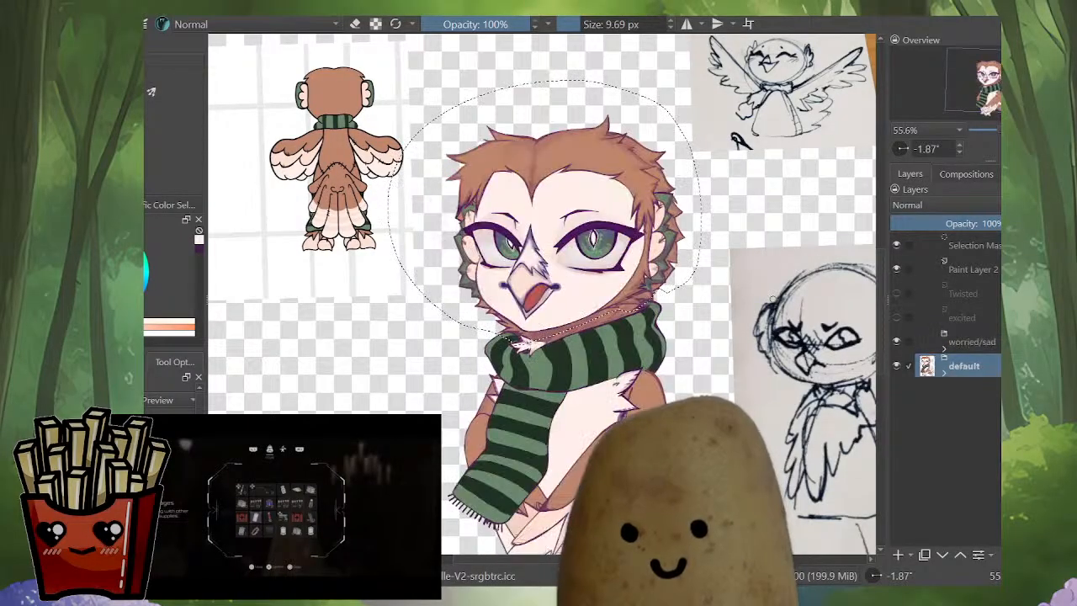
{"action": "left_click", "coordinate": [972, 341]}
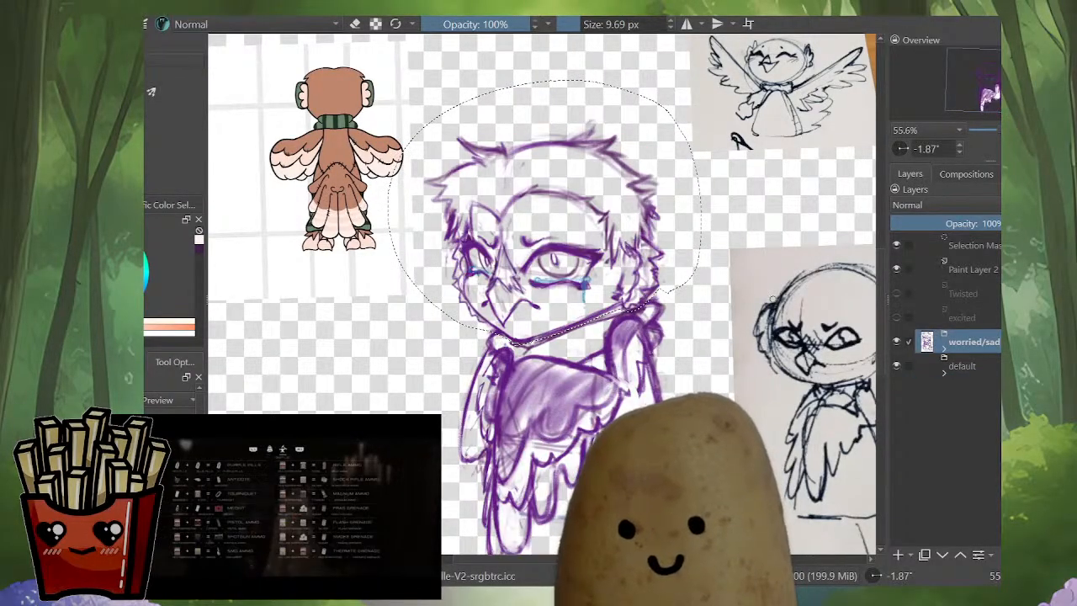
{"action": "left_click", "coordinate": [964, 366]}
{"action": "left_click", "coordinate": [972, 342]}
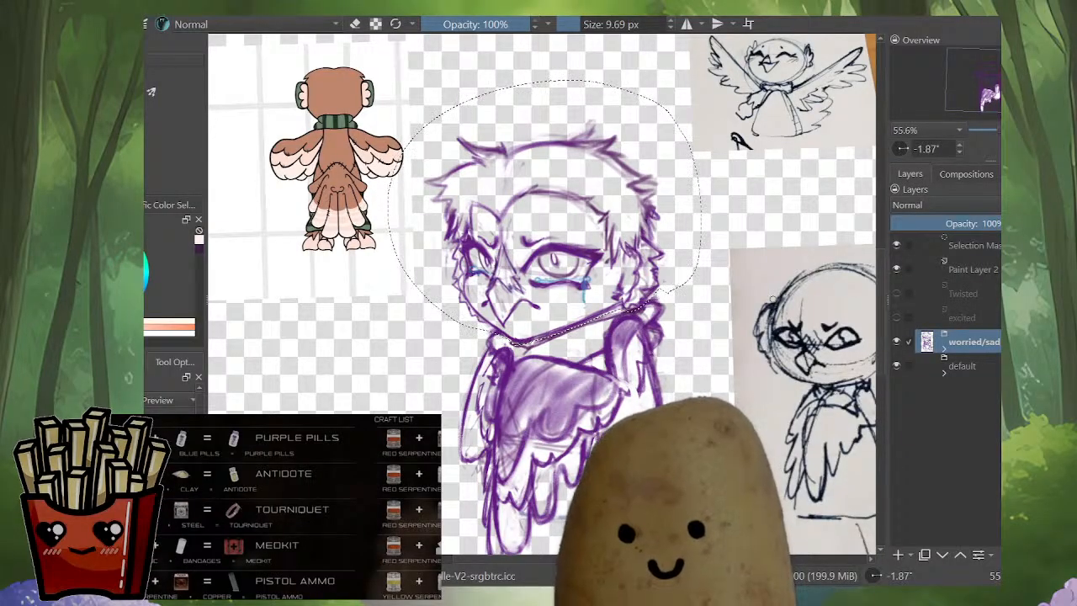
Step: Clear the head selection, then select and expand the default group to show its layers
{"action": "key", "text": "ctrl+shift+a"}
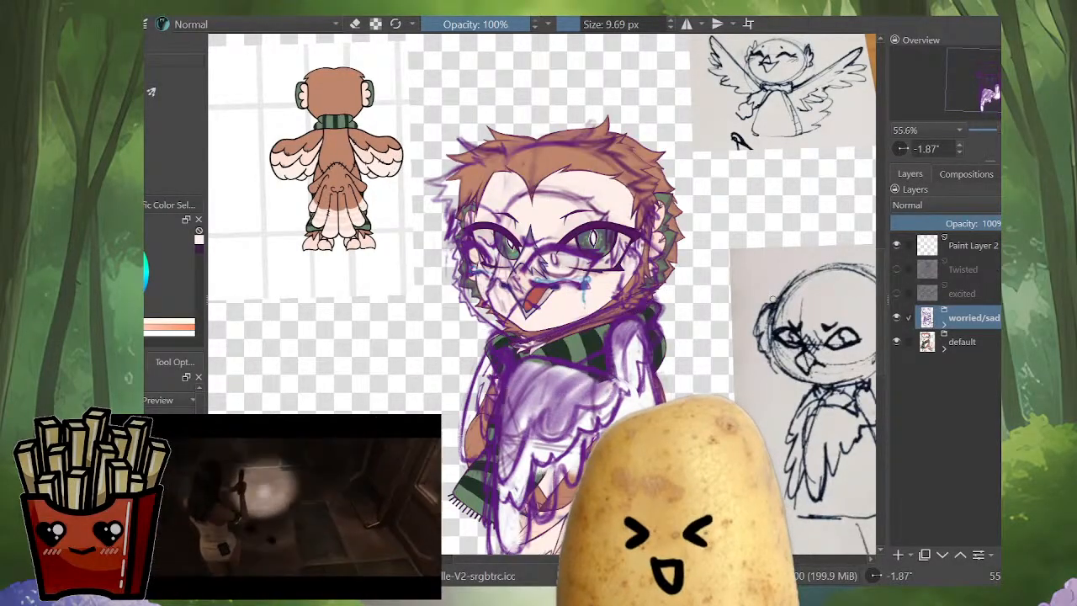
{"action": "left_click", "coordinate": [963, 342]}
{"action": "left_click", "coordinate": [944, 348]}
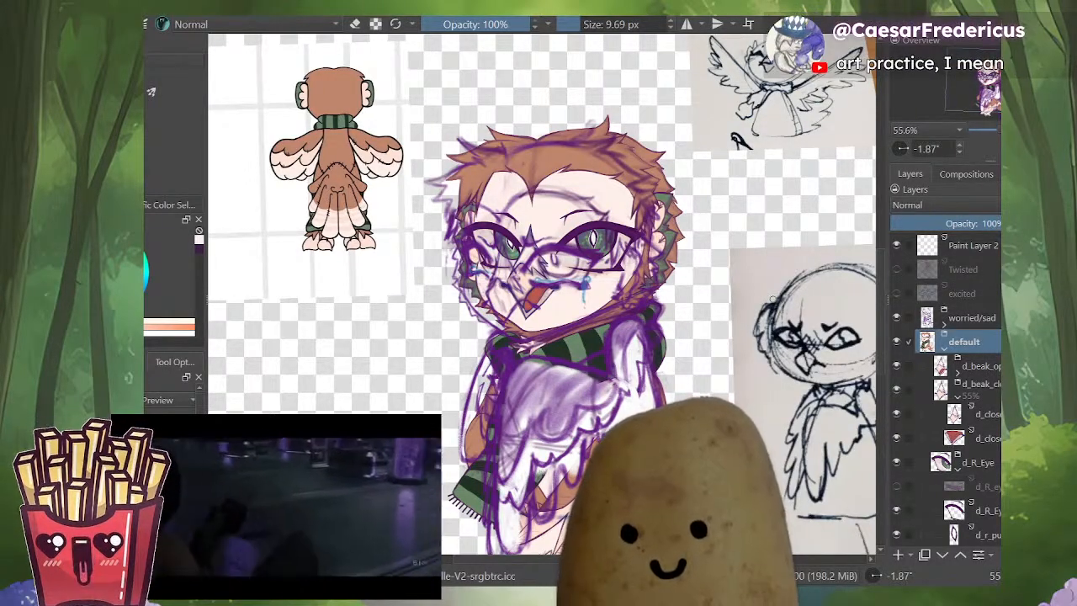
Step: Duplicate the default owl group, collapse the copy, and hide the original group beneath it
{"action": "key", "text": "ctrl+z"}
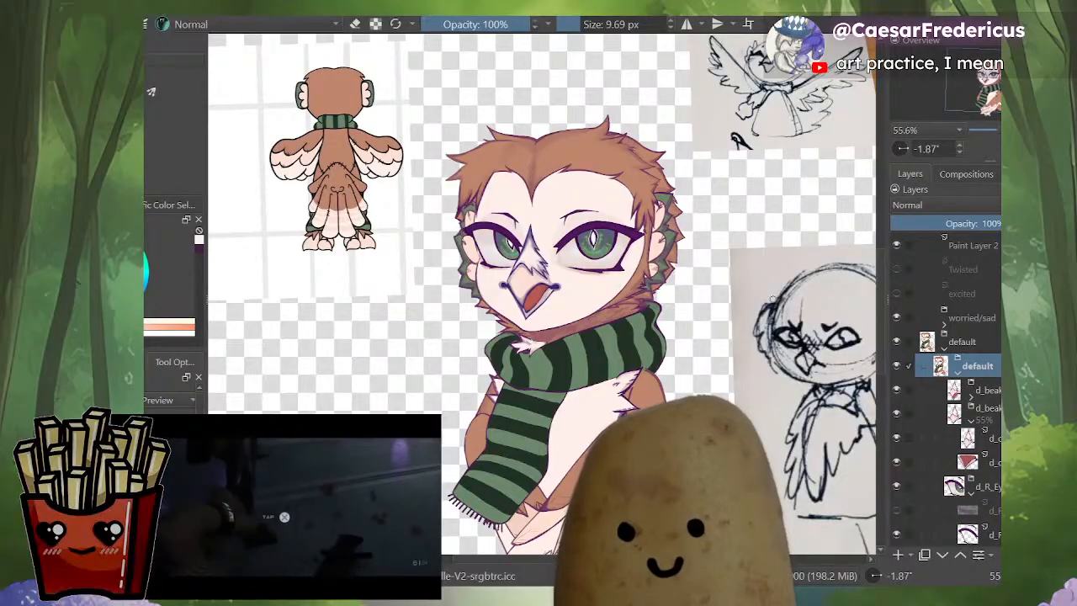
{"action": "key", "text": "ctrl+shift+z"}
{"action": "key", "text": "ctrl+j"}
{"action": "left_click", "coordinate": [944, 372]}
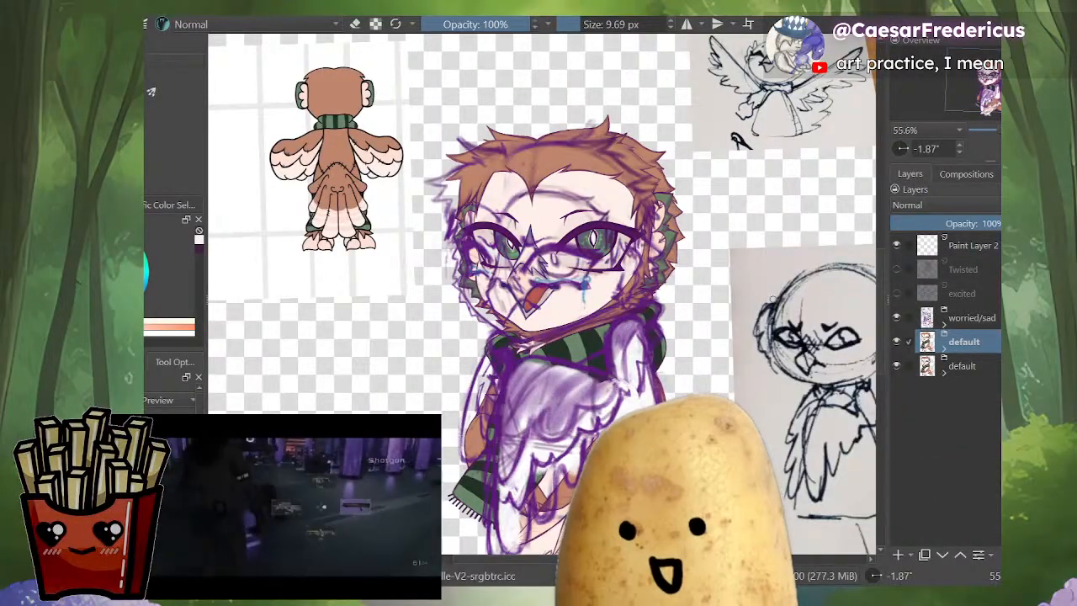
{"action": "left_click", "coordinate": [896, 366]}
Step: Rename the duplicated default group as worried/sad
{"action": "double_click", "coordinate": [964, 342]}
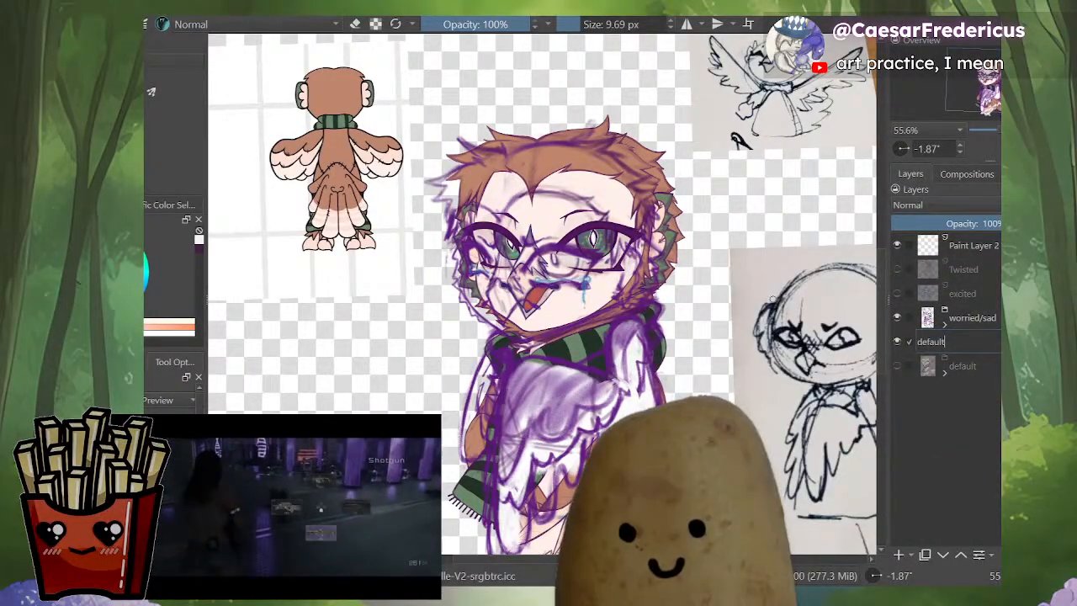
{"action": "key", "text": "ctrl+a"}
{"action": "type", "text": "wp"}
{"action": "key", "text": "BackSpace"}
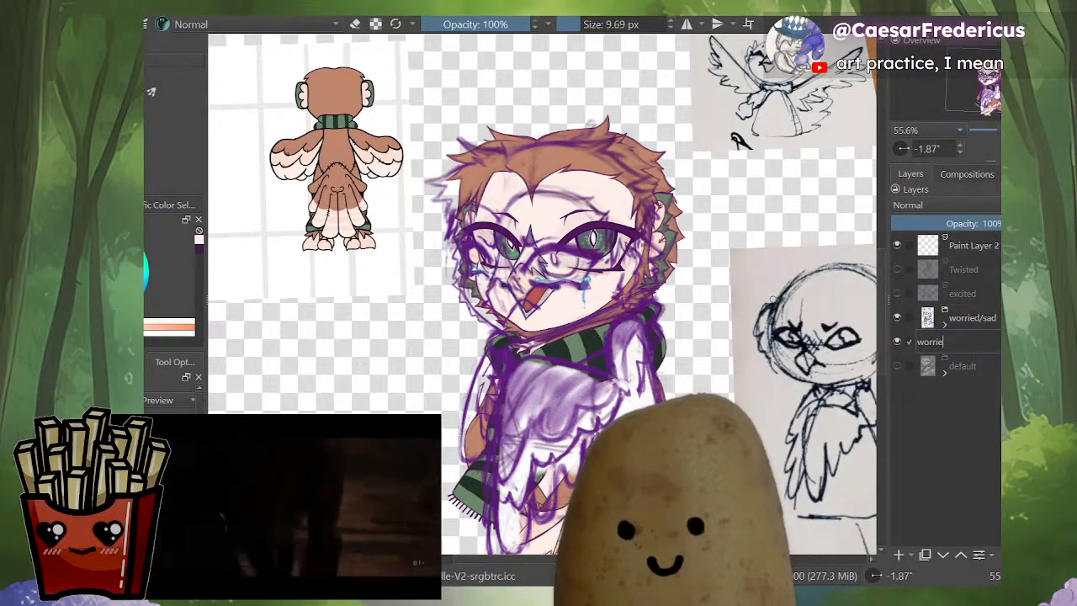
{"action": "type", "text": "orried/"}
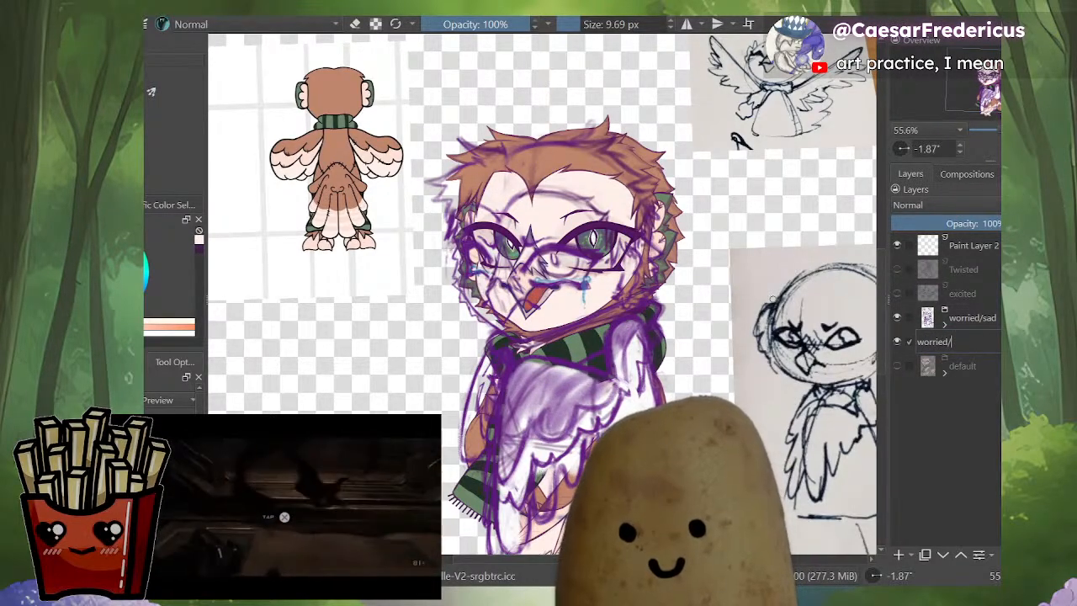
{"action": "type", "text": "sad"}
{"action": "key", "text": "Return"}
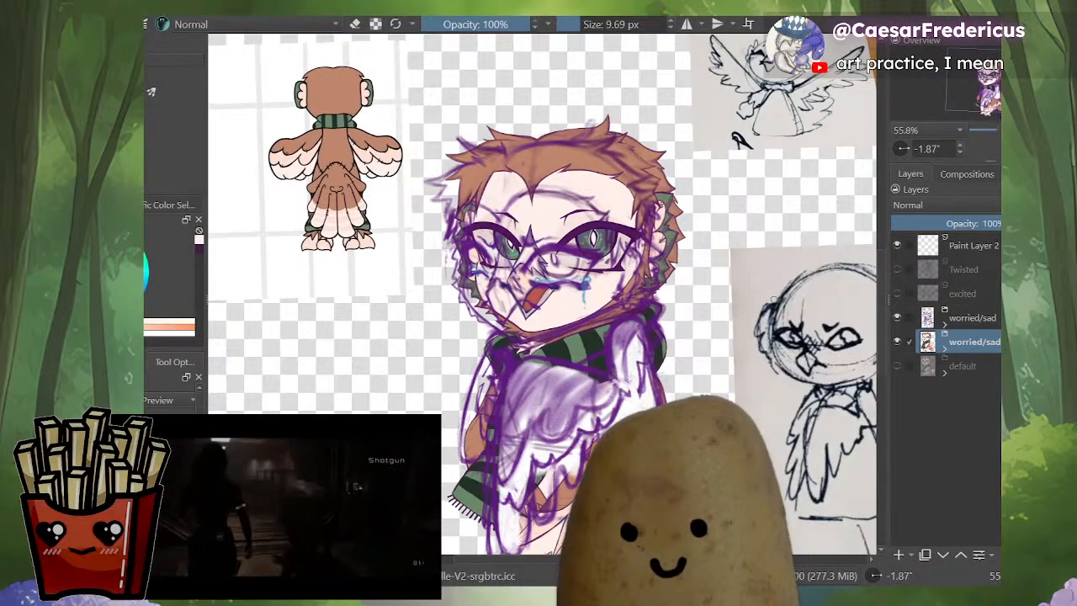
Step: Try the coloured worried/sad group at 57% opacity beneath the sketch, and restore it to 100%
{"action": "scroll", "coordinate": [555, 282], "scroll_direction": "up", "scroll_amount": 2}
{"action": "left_click", "coordinate": [1014, 223]}
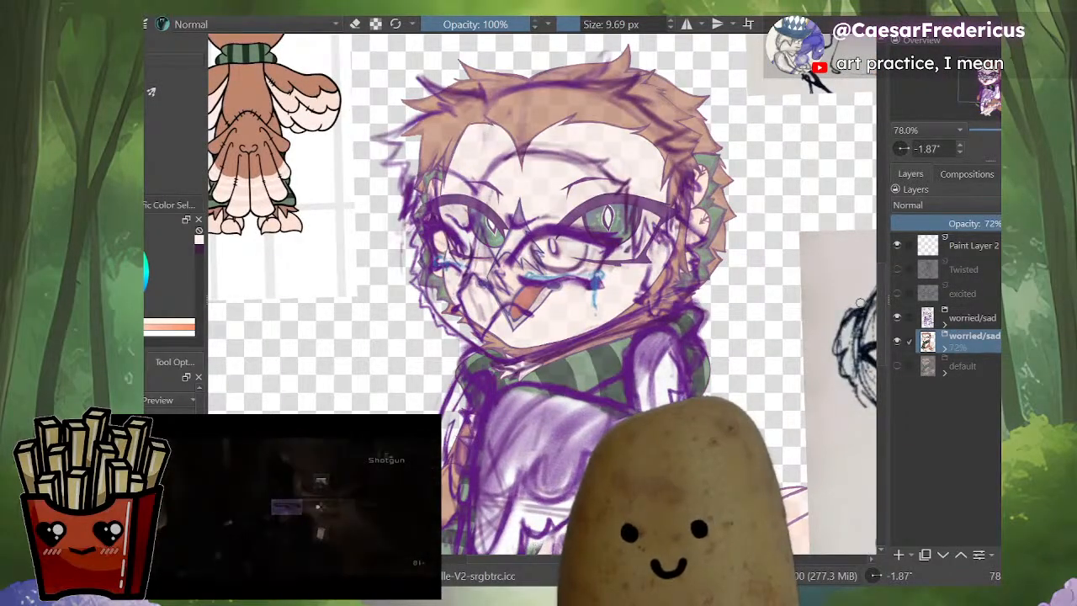
{"action": "left_click", "coordinate": [988, 223]}
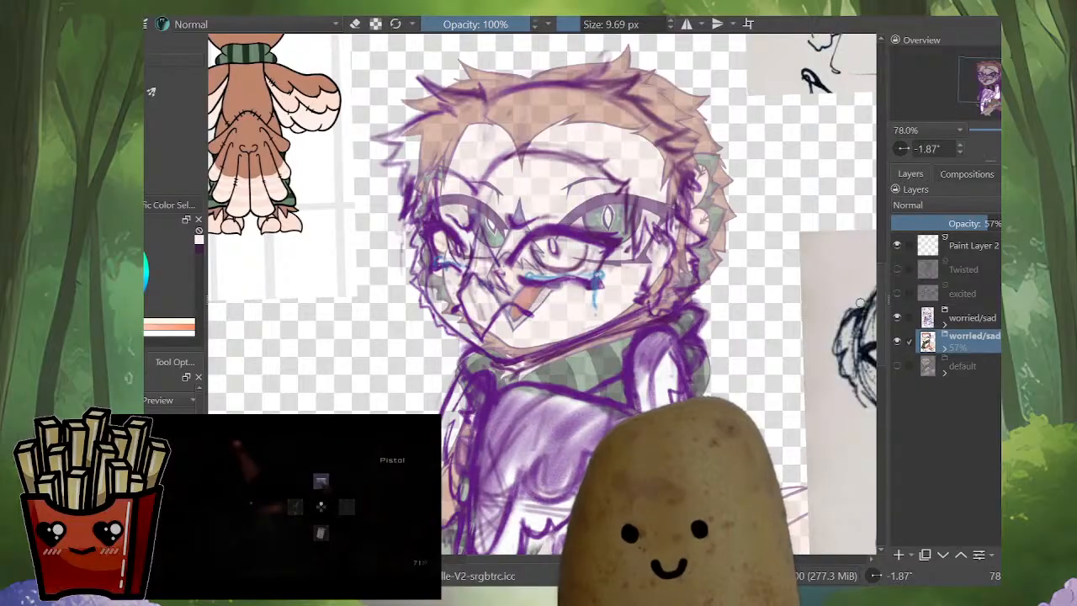
{"action": "scroll", "coordinate": [860, 303], "scroll_direction": "down", "scroll_amount": 3}
{"action": "scroll", "coordinate": [853, 209], "scroll_direction": "up", "scroll_amount": 3}
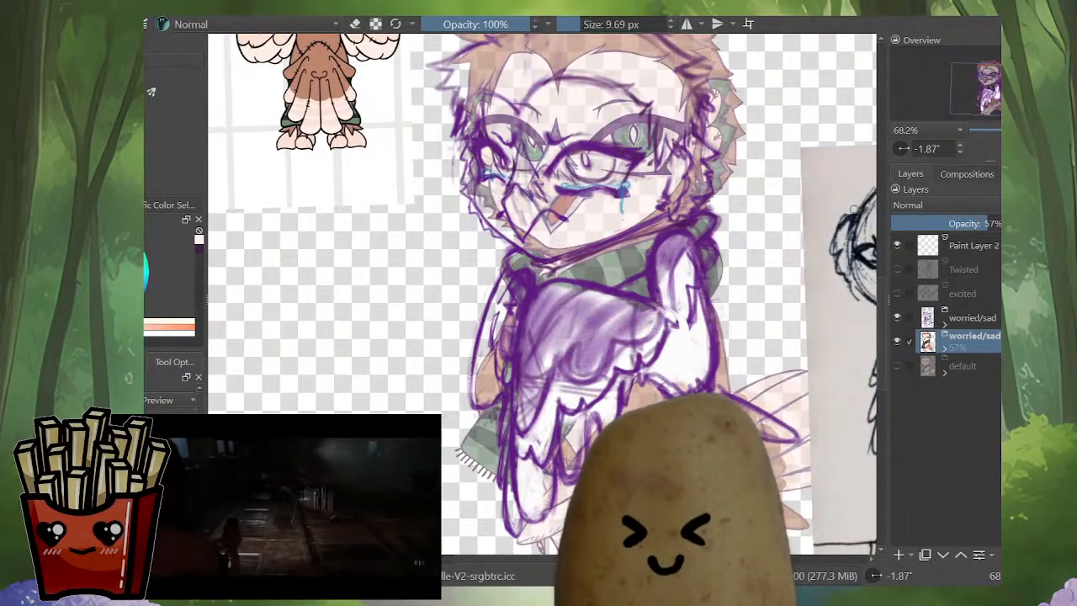
{"action": "left_click_drag", "start_coordinate": [988, 223], "coordinate": [1060, 224]}
Step: Expand the coloured worried/sad group, hide its open and closed beak groups, and collapse the right eye group
{"action": "left_click", "coordinate": [944, 348]}
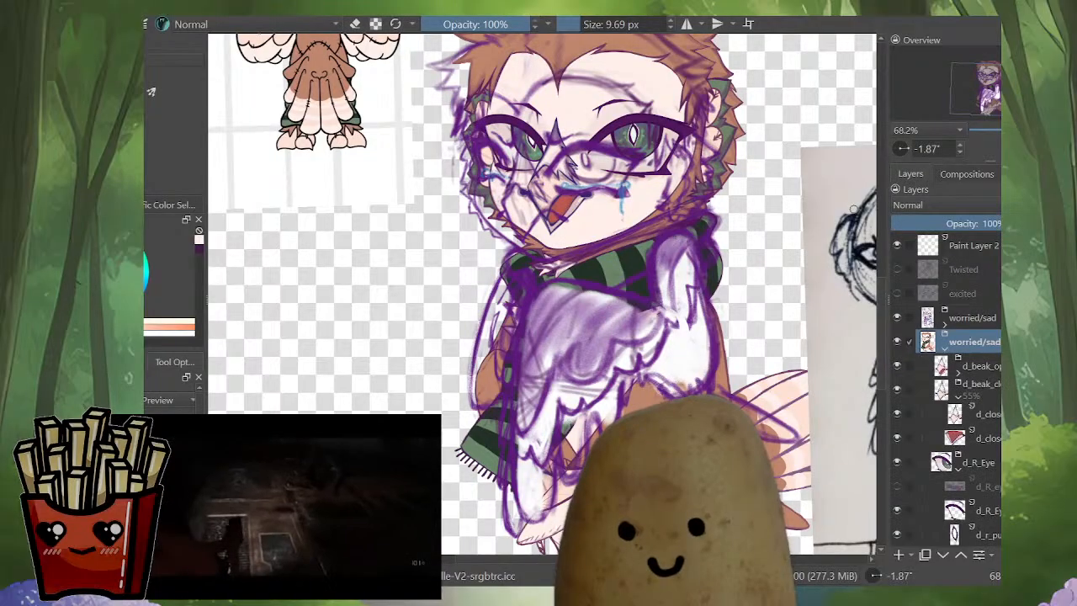
{"action": "left_click", "coordinate": [897, 366]}
{"action": "left_click", "coordinate": [896, 389]}
{"action": "left_click", "coordinate": [958, 396]}
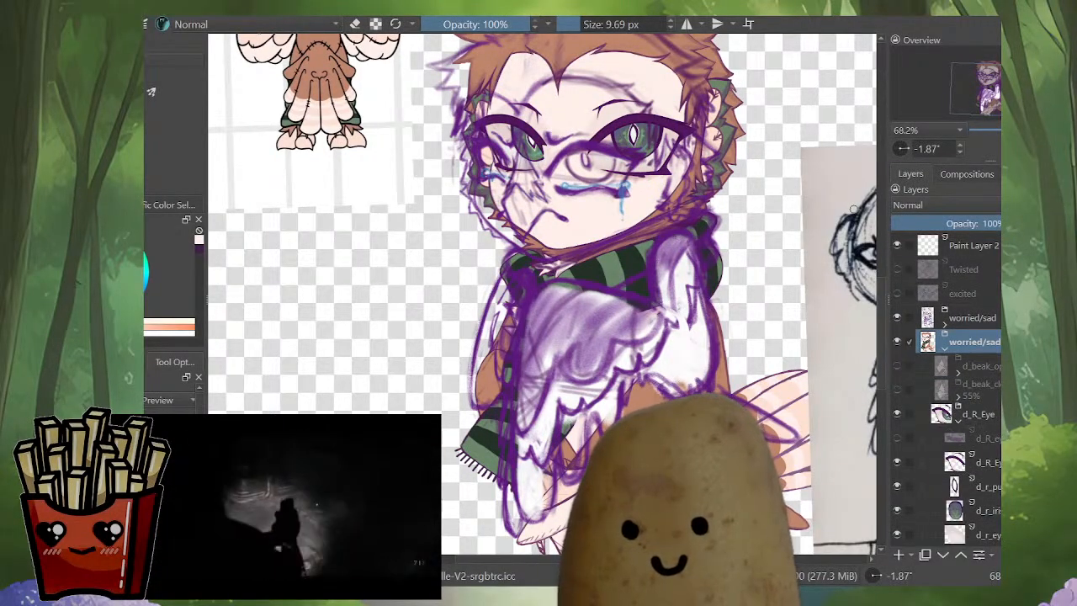
{"action": "left_click", "coordinate": [977, 414]}
{"action": "left_click", "coordinate": [959, 420]}
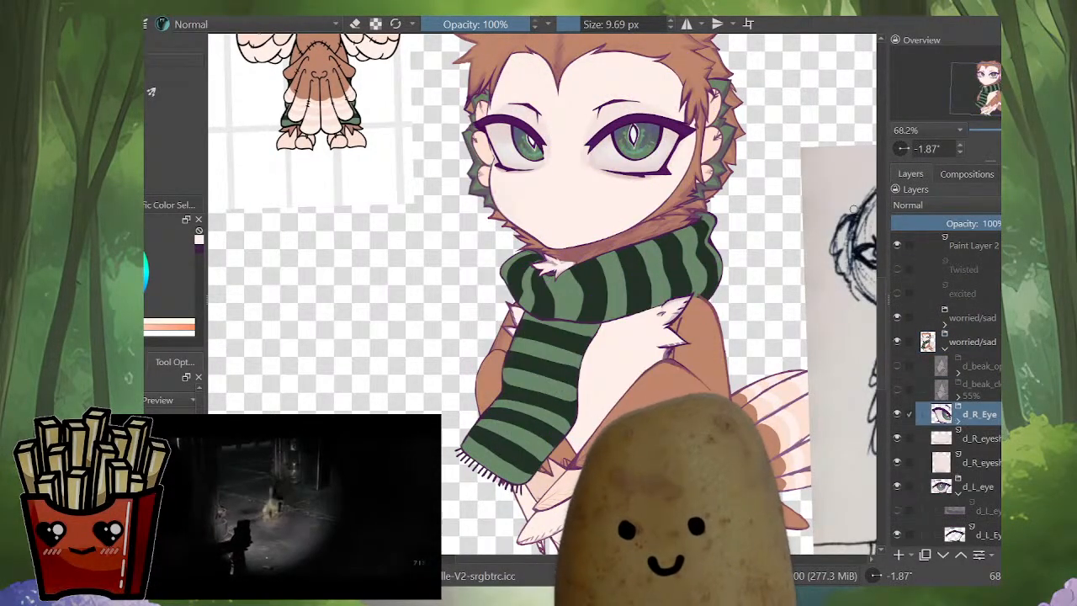
Step: Hide both eye groups and all their eyeshadow layers in the coloured worried/sad group
{"action": "scroll", "coordinate": [950, 395], "scroll_direction": "down", "scroll_amount": 3}
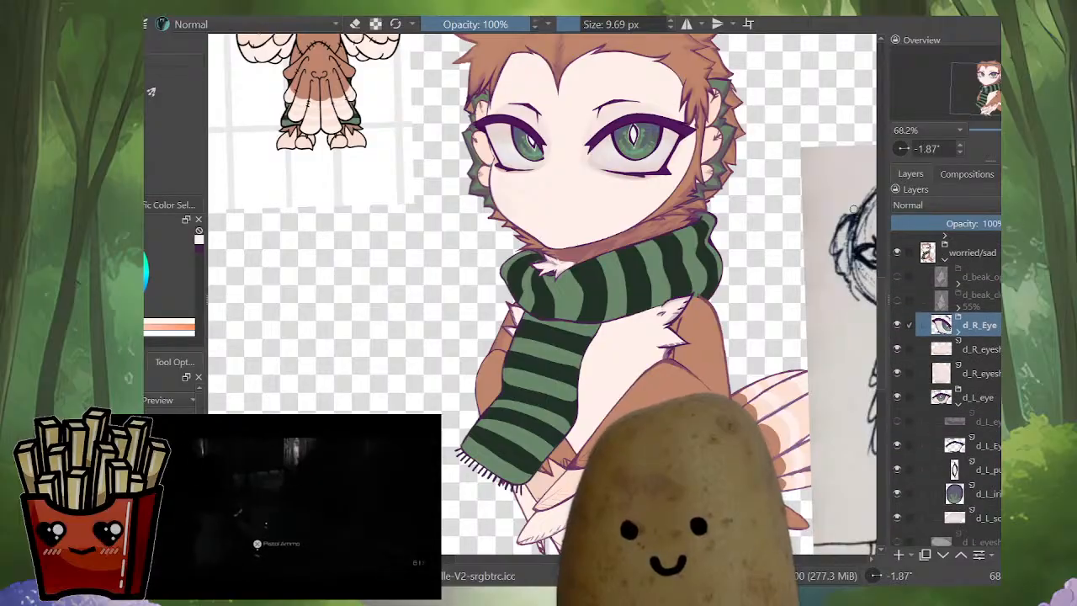
{"action": "left_click", "coordinate": [978, 397]}
{"action": "left_click", "coordinate": [896, 397]}
{"action": "left_click", "coordinate": [897, 349]}
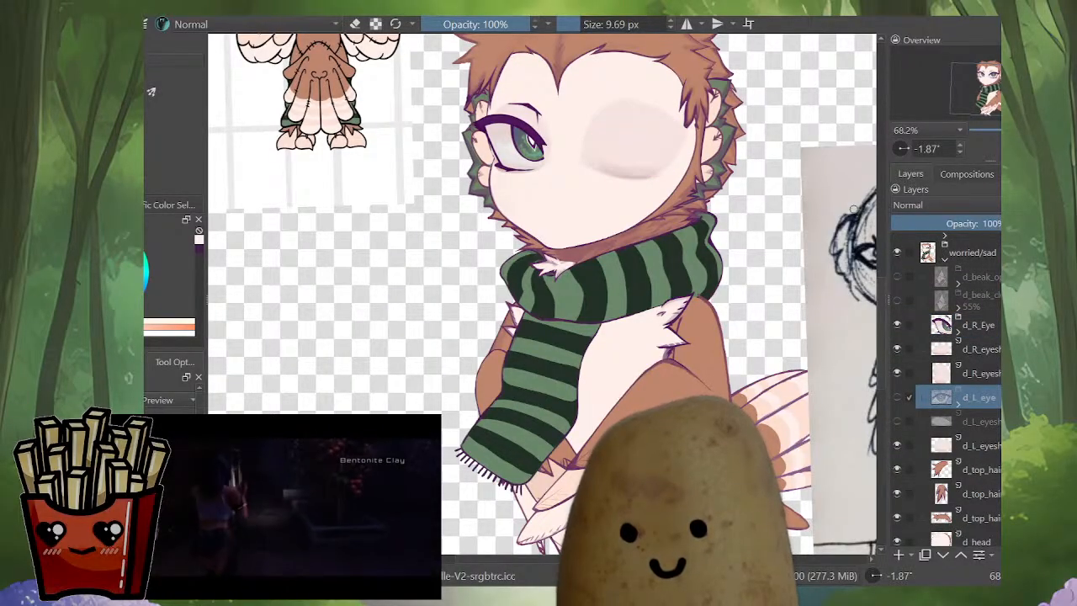
{"action": "left_click", "coordinate": [897, 324]}
{"action": "left_click", "coordinate": [897, 372]}
{"action": "left_click_drag", "start_coordinate": [732, 312], "coordinate": [732, 381]}
{"action": "scroll", "coordinate": [733, 381], "scroll_direction": "up", "scroll_amount": 1}
{"action": "left_click", "coordinate": [896, 445]}
Step: Compare the blank coloured head with the worried/sad sketch by toggling the sketch group's visibility
{"action": "left_click_drag", "start_coordinate": [740, 337], "coordinate": [801, 363]}
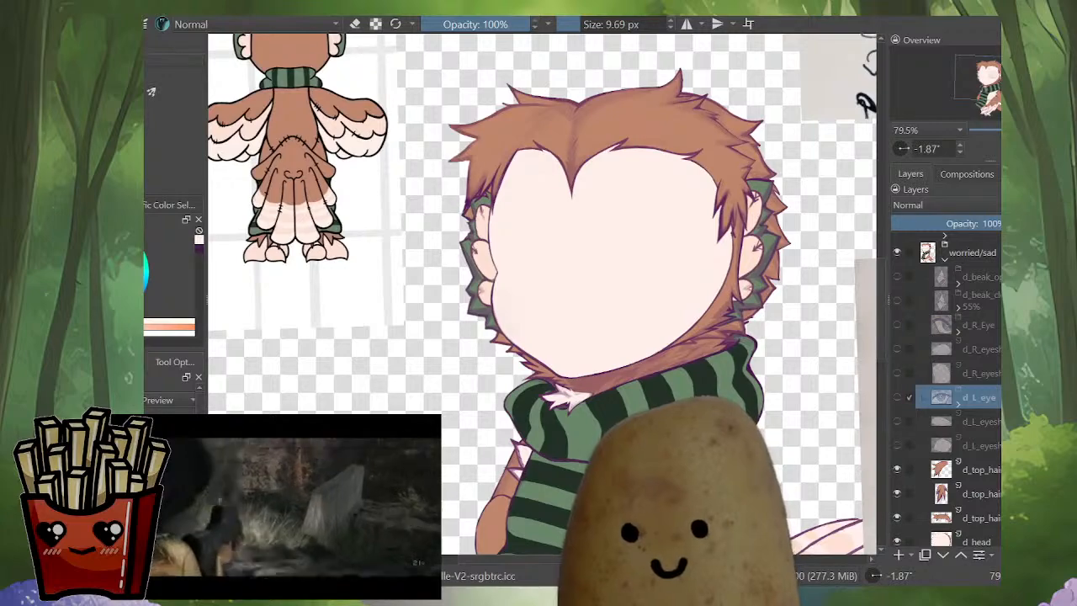
{"action": "scroll", "coordinate": [950, 395], "scroll_direction": "up", "scroll_amount": 2}
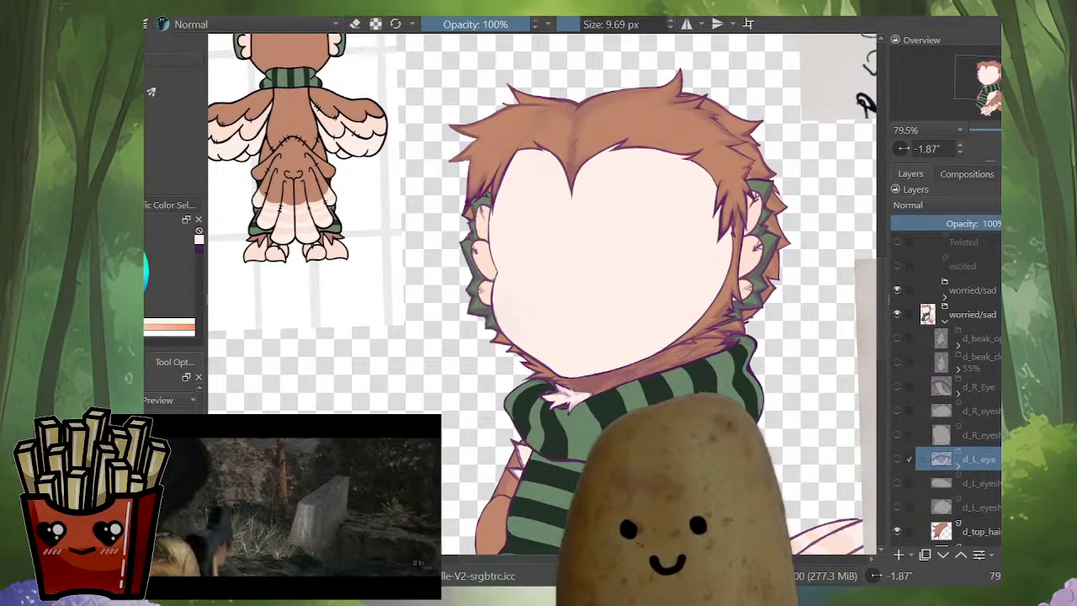
{"action": "left_click", "coordinate": [897, 290]}
{"action": "left_click", "coordinate": [897, 290]}
{"action": "left_click", "coordinate": [896, 290]}
{"action": "left_click", "coordinate": [897, 290]}
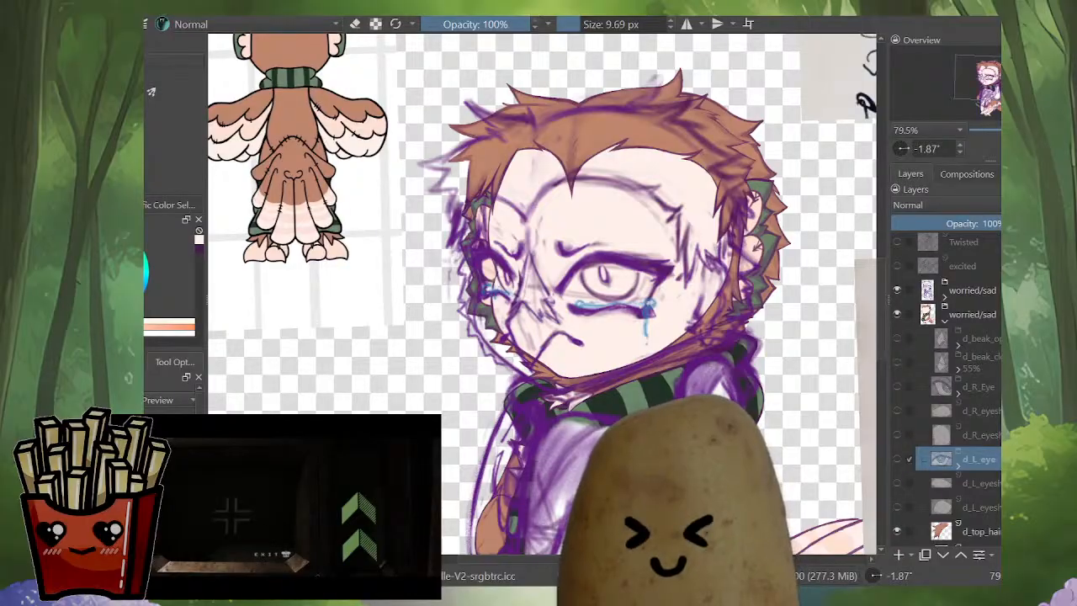
{"action": "scroll", "coordinate": [785, 368], "scroll_direction": "down", "scroll_amount": 3}
{"action": "left_click_drag", "start_coordinate": [785, 369], "coordinate": [770, 293]}
Step: Show the beak groups, both eye groups and the eyeshadow layers of the coloured worried/sad group again
{"action": "left_click", "coordinate": [896, 339]}
{"action": "left_click", "coordinate": [897, 363]}
{"action": "left_click", "coordinate": [897, 387]}
{"action": "left_click", "coordinate": [897, 410]}
{"action": "left_click", "coordinate": [897, 435]}
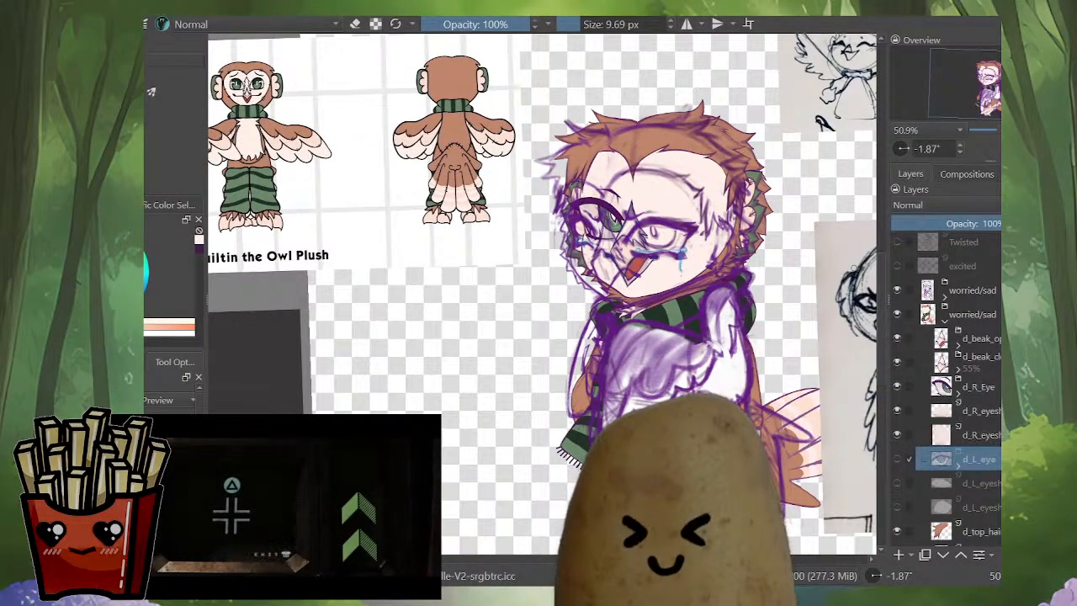
{"action": "left_click", "coordinate": [897, 460]}
{"action": "left_click", "coordinate": [897, 483]}
{"action": "left_click", "coordinate": [897, 507]}
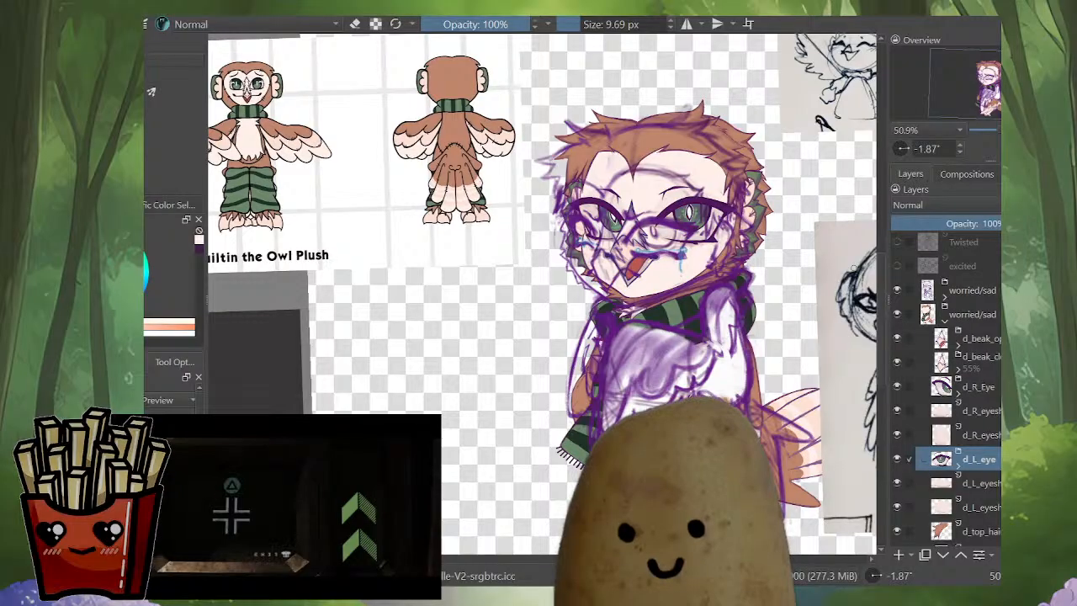
Step: Isolate the worried/sad sketch, paste a capture of it as a reference image, and place it beside the main drawing
{"action": "left_click", "coordinate": [972, 290]}
{"action": "left_click", "coordinate": [927, 290], "text": "alt"}
{"action": "left_click_drag", "start_coordinate": [647, 252], "coordinate": [551, 251]}
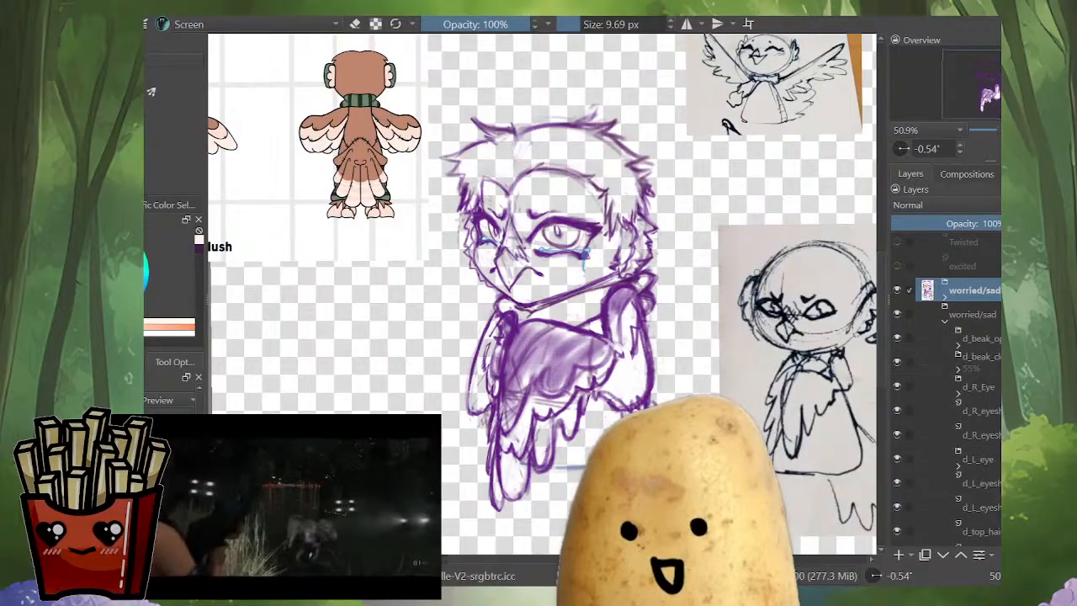
{"action": "key", "text": "t"}
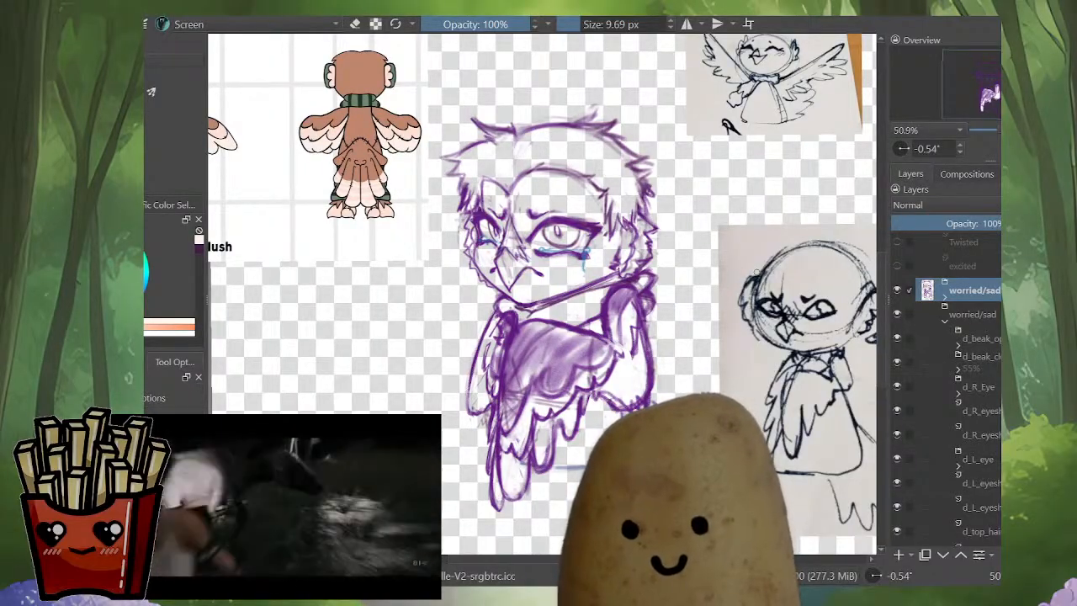
{"action": "key", "text": "ctrl+v"}
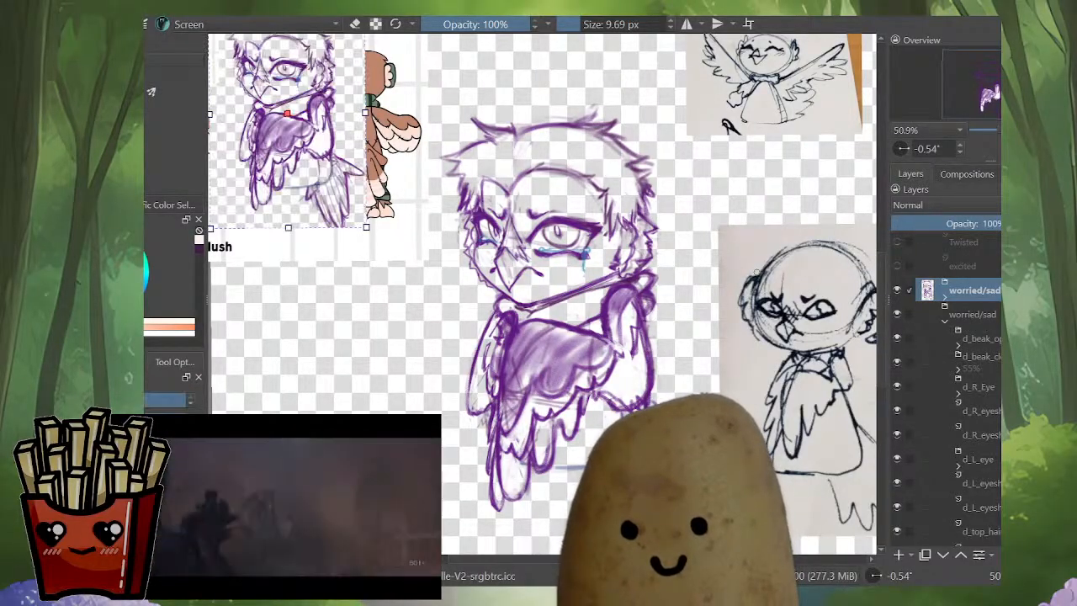
{"action": "mouse_move", "coordinate": [287, 130]}
{"action": "left_mouse_down"}
{"action": "mouse_move", "coordinate": [366, 303]}
{"action": "mouse_move", "coordinate": [324, 298]}
{"action": "mouse_move", "coordinate": [307, 269]}
{"action": "mouse_move", "coordinate": [316, 271]}
{"action": "left_mouse_up"}
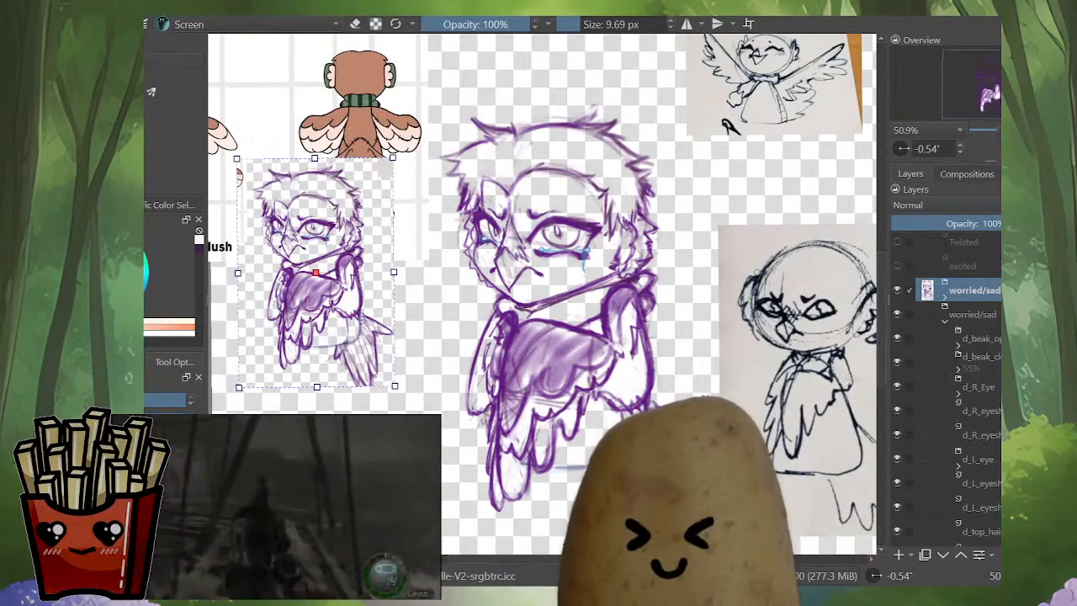
Step: Hide the worried/sad sketch group, then select and collapse the coloured worried/sad group
{"action": "left_click", "coordinate": [973, 315]}
{"action": "left_click", "coordinate": [973, 290]}
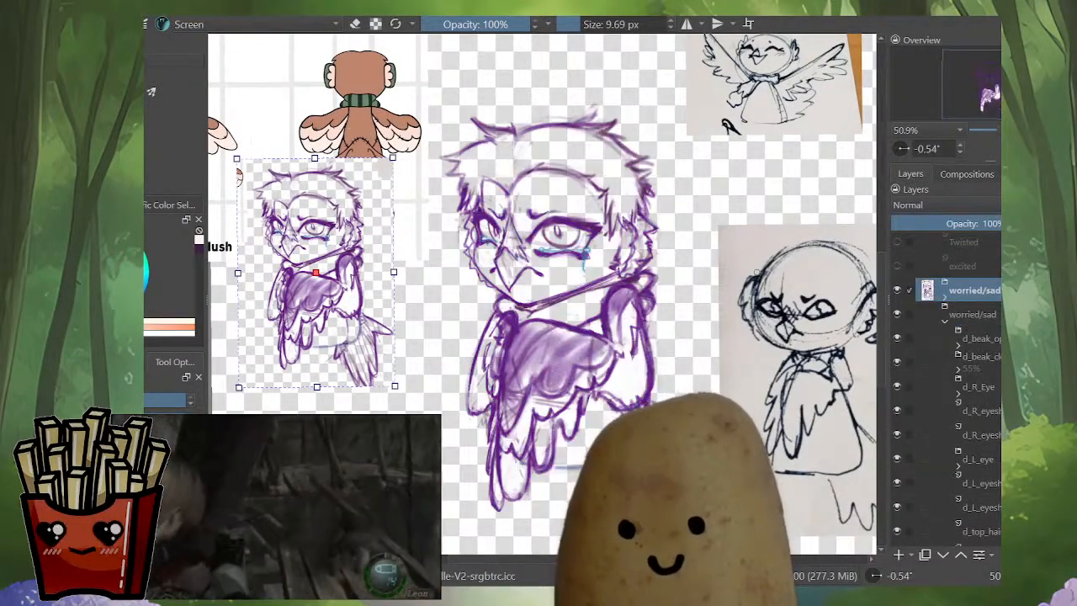
{"action": "left_click", "coordinate": [897, 290]}
{"action": "left_click", "coordinate": [973, 315]}
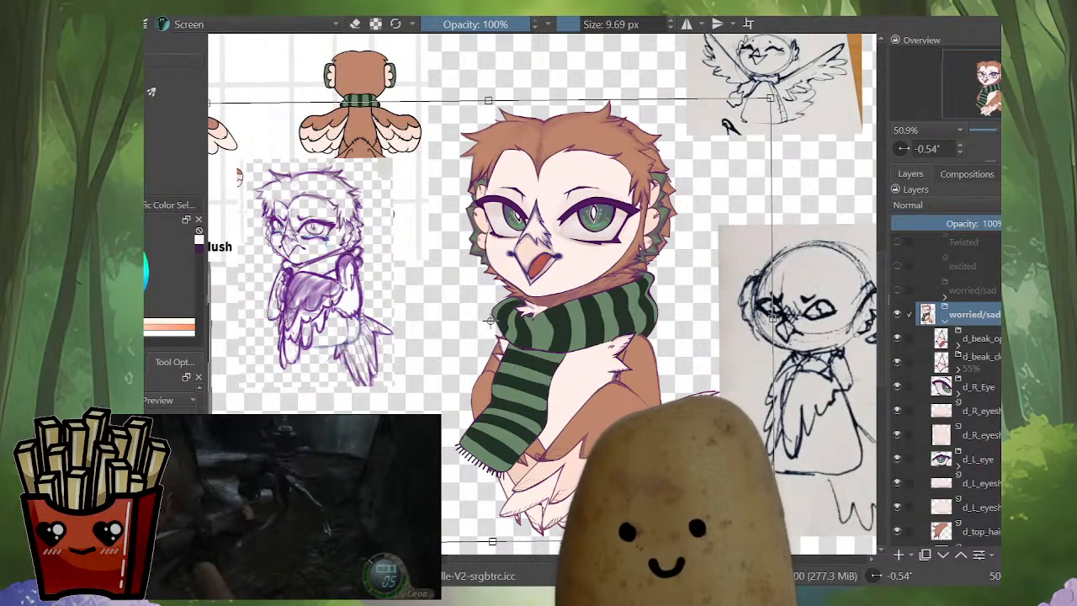
{"action": "left_click", "coordinate": [945, 321]}
{"action": "left_click", "coordinate": [965, 366]}
{"action": "left_click", "coordinate": [974, 341]}
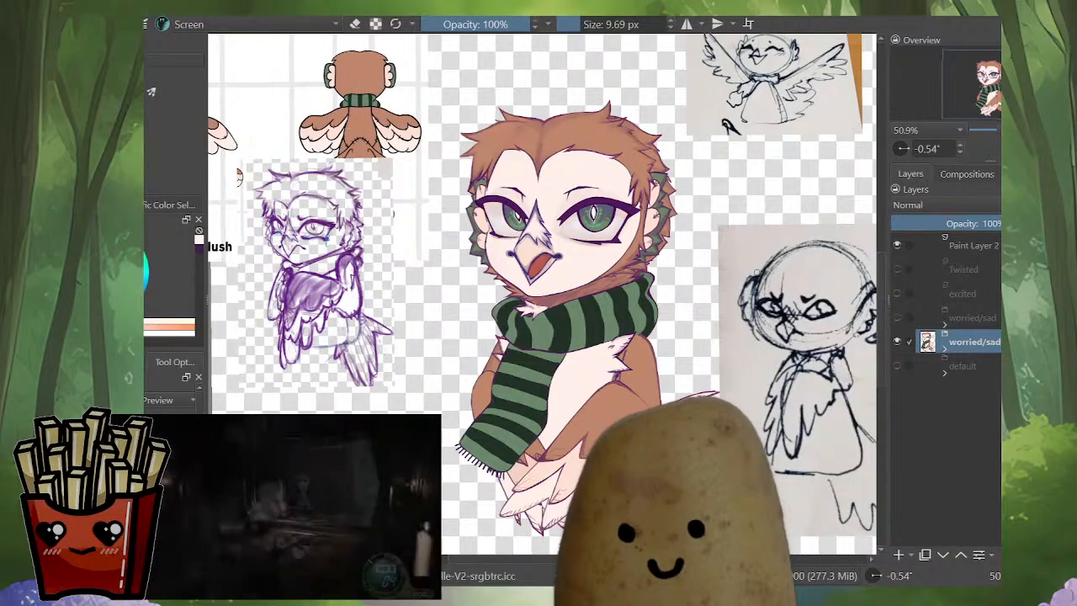
Step: Expand the coloured worried/sad group, check the hidden paint layers at its bottom, and delete the upper one
{"action": "left_click_drag", "start_coordinate": [588, 361], "coordinate": [646, 365]}
{"action": "scroll", "coordinate": [701, 366], "scroll_direction": "down", "scroll_amount": 2}
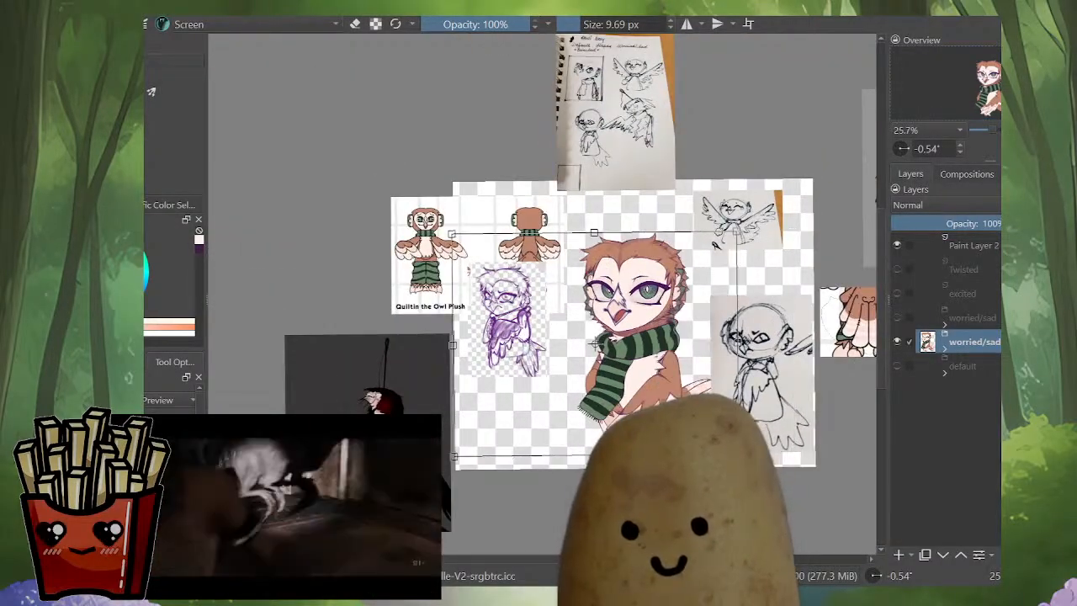
{"action": "scroll", "coordinate": [688, 389], "scroll_direction": "up", "scroll_amount": 2}
{"action": "left_click", "coordinate": [944, 347]}
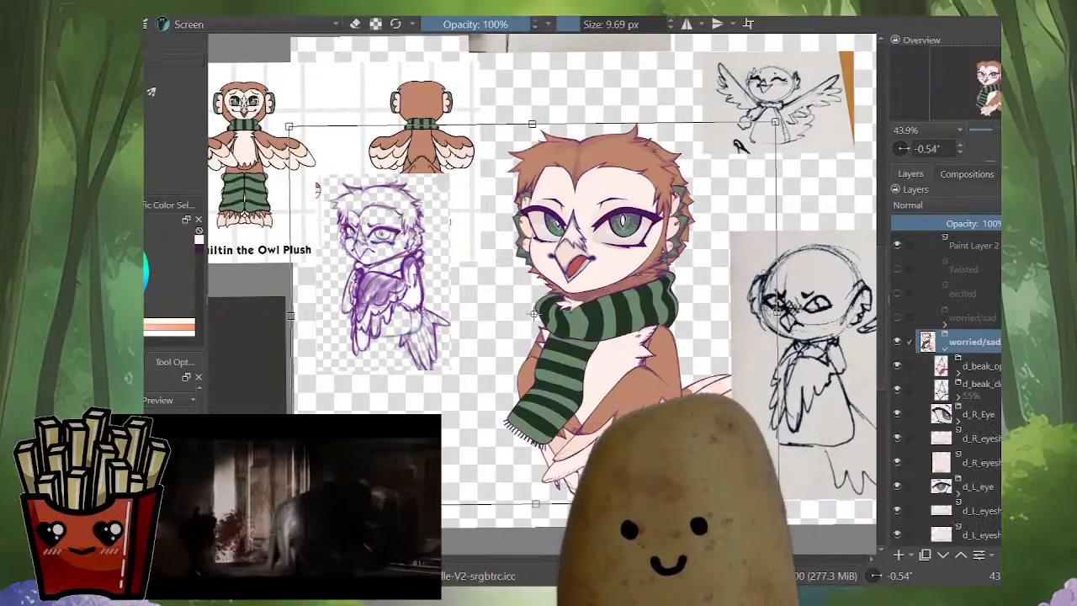
{"action": "scroll", "coordinate": [947, 387], "scroll_direction": "down", "scroll_amount": 5}
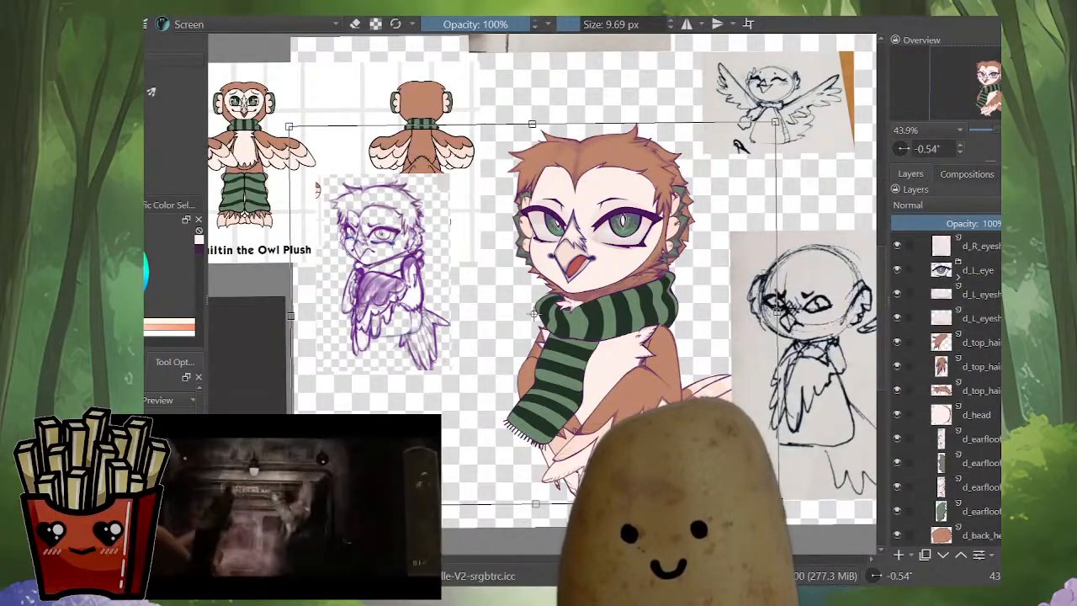
{"action": "scroll", "coordinate": [946, 387], "scroll_direction": "down", "scroll_amount": 1}
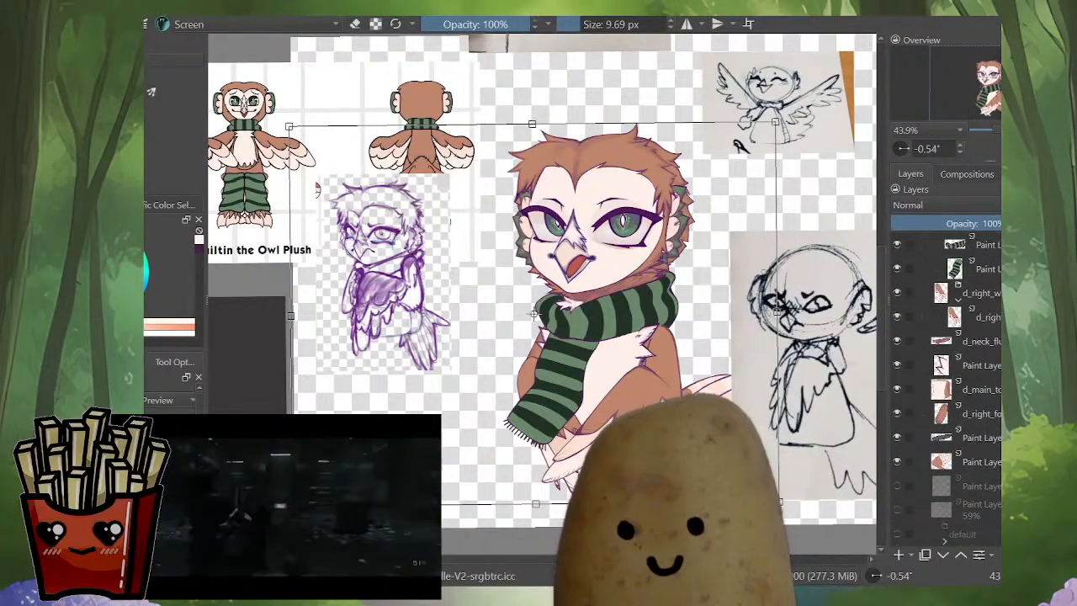
{"action": "left_click", "coordinate": [896, 486]}
{"action": "left_click", "coordinate": [897, 485]}
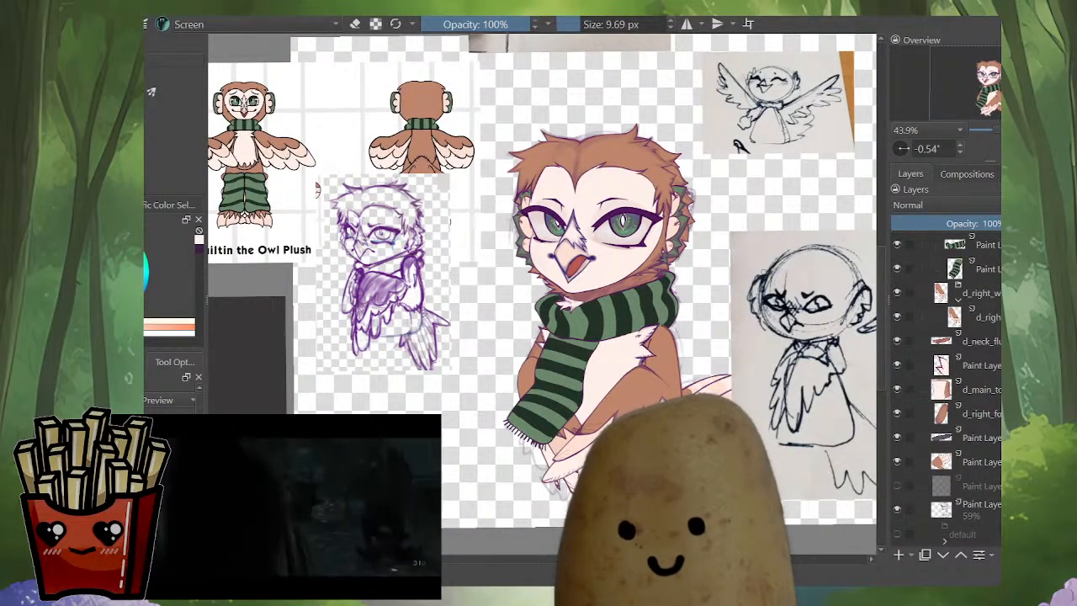
{"action": "left_click", "coordinate": [976, 485]}
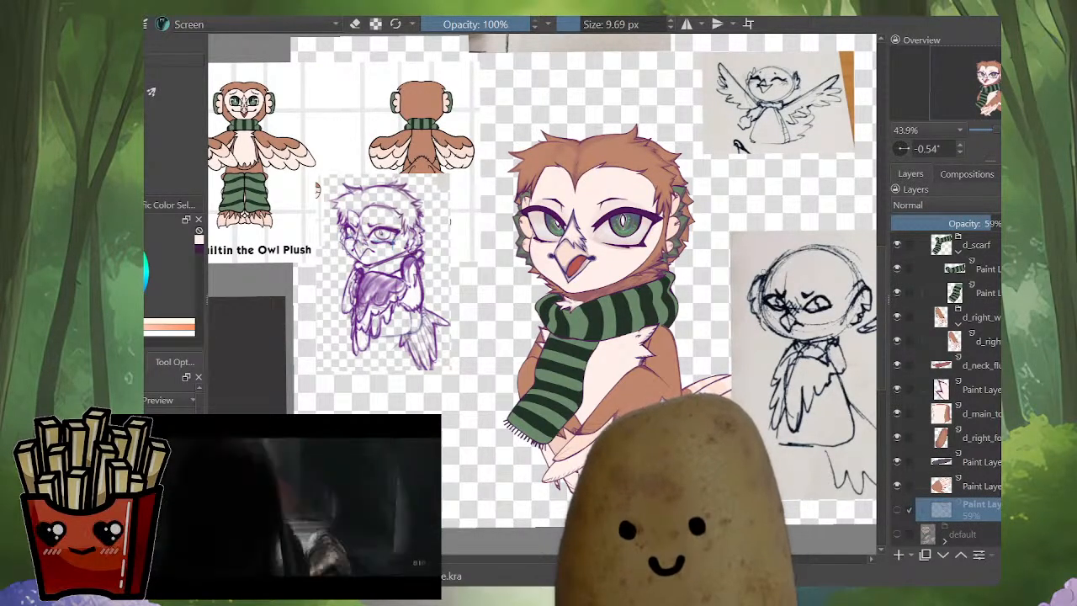
Step: Show the remaining 59% opacity paint layer at the group's bottom to check its contents, and delete it
{"action": "left_click", "coordinate": [897, 510]}
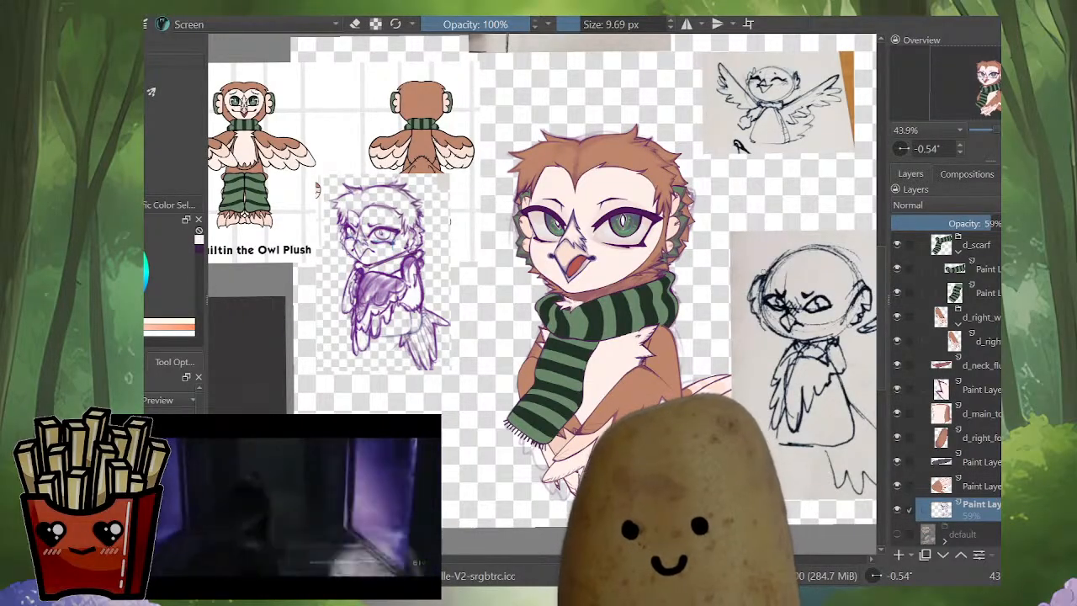
{"action": "key", "text": "ctrl+minus"}
{"action": "key", "text": "ctrl+minus"}
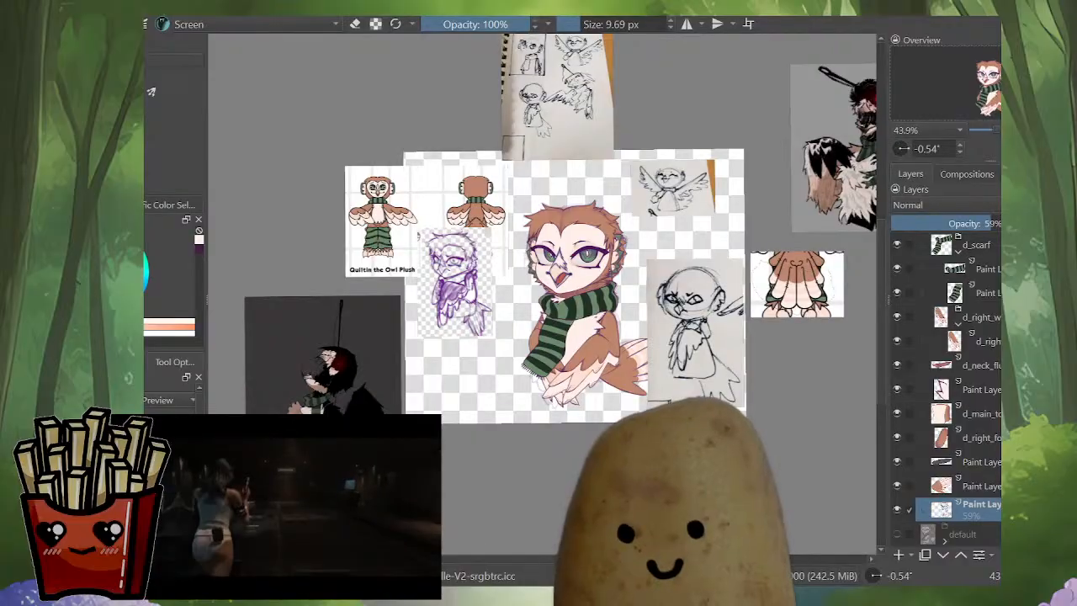
{"action": "key", "text": "shift+Delete"}
{"action": "scroll", "coordinate": [610, 333], "scroll_direction": "up", "scroll_amount": 3}
{"action": "left_click_drag", "start_coordinate": [610, 332], "coordinate": [679, 380]}
{"action": "scroll", "coordinate": [946, 387], "scroll_direction": "up", "scroll_amount": 5}
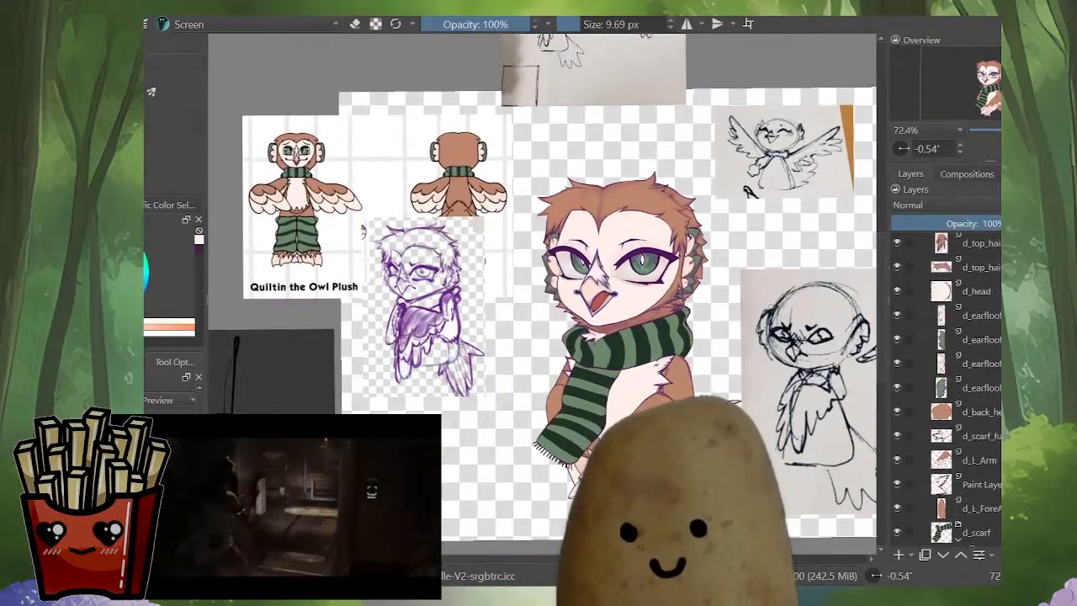
Step: Mesh-warp the whole coloured worried/sad group, pulling the top edge and upper corners down and inward, and apply the warp
{"action": "scroll", "coordinate": [946, 387], "scroll_direction": "up", "scroll_amount": 8}
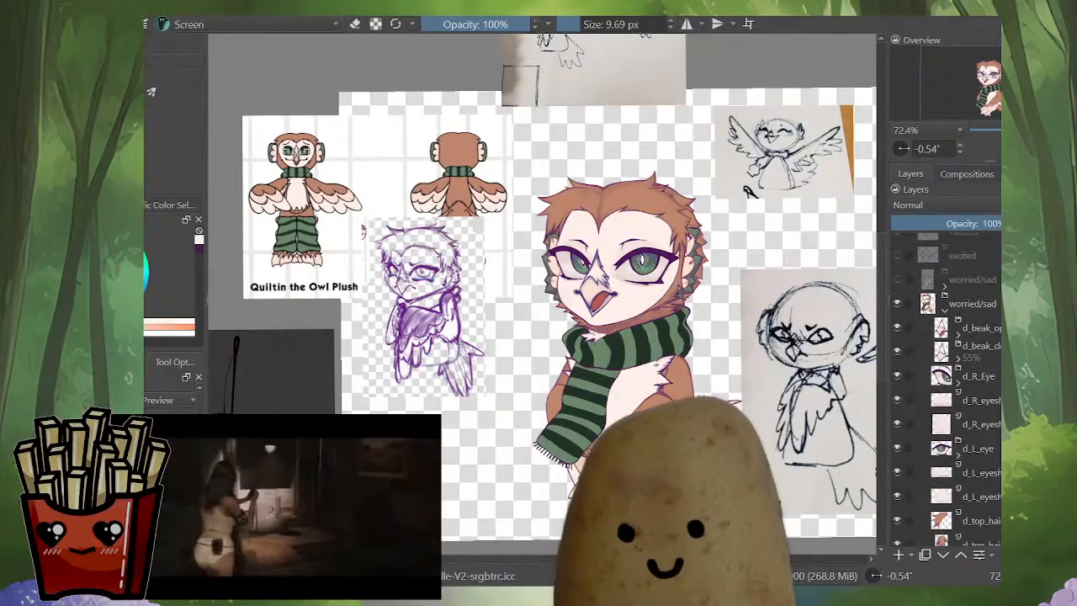
{"action": "left_click", "coordinate": [973, 326]}
{"action": "key", "text": "ctrl+t"}
{"action": "scroll", "coordinate": [607, 377], "scroll_direction": "up", "scroll_amount": 2}
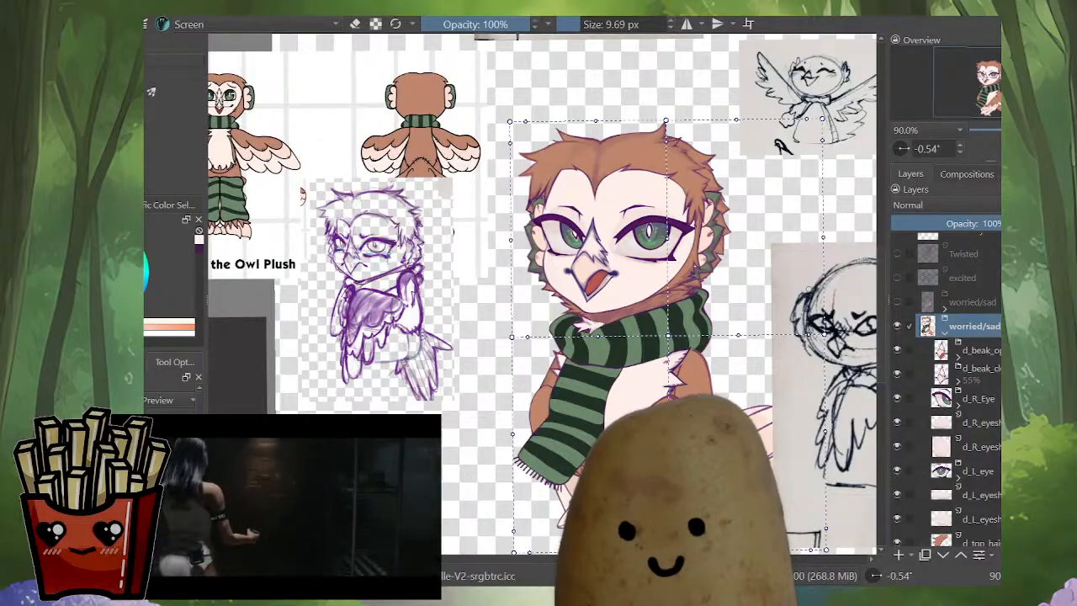
{"action": "left_click_drag", "start_coordinate": [608, 377], "coordinate": [583, 353]}
{"action": "left_click_drag", "start_coordinate": [642, 97], "coordinate": [634, 101]}
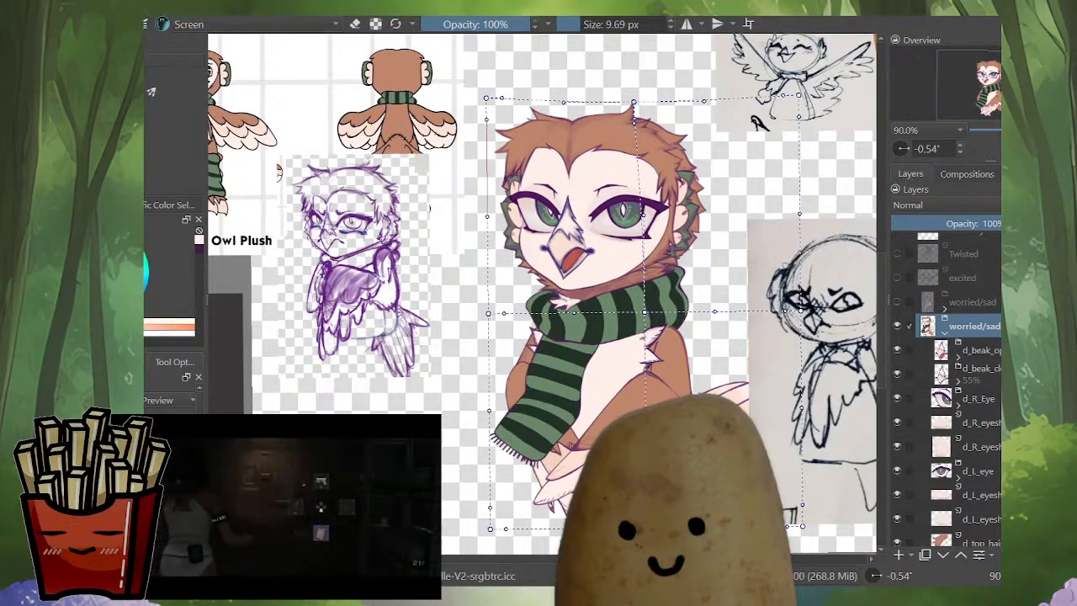
{"action": "left_click_drag", "start_coordinate": [485, 97], "coordinate": [481, 104]}
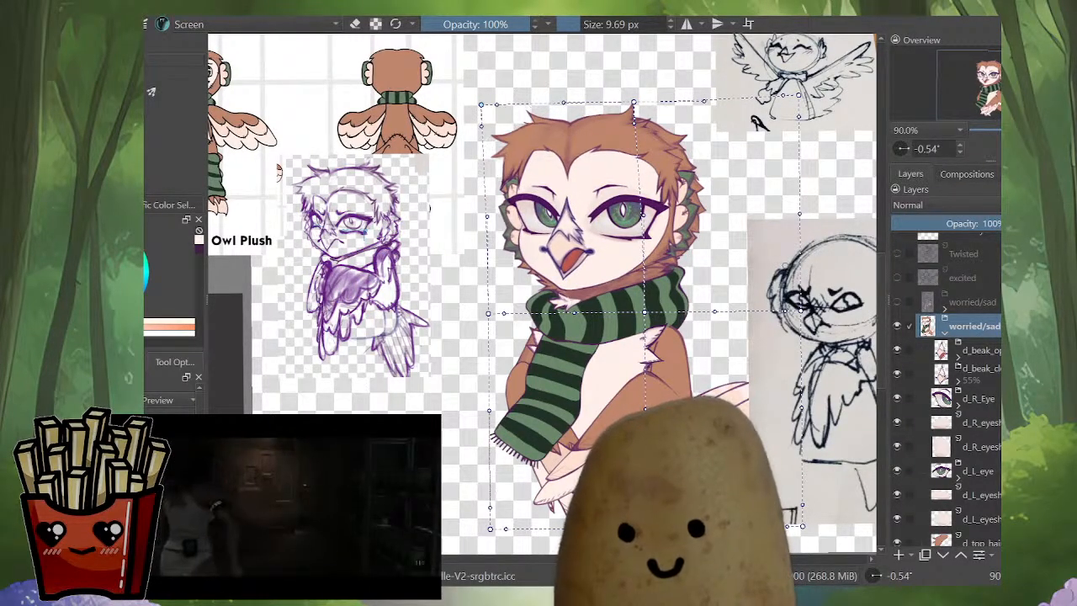
{"action": "left_click_drag", "start_coordinate": [799, 95], "coordinate": [767, 110]}
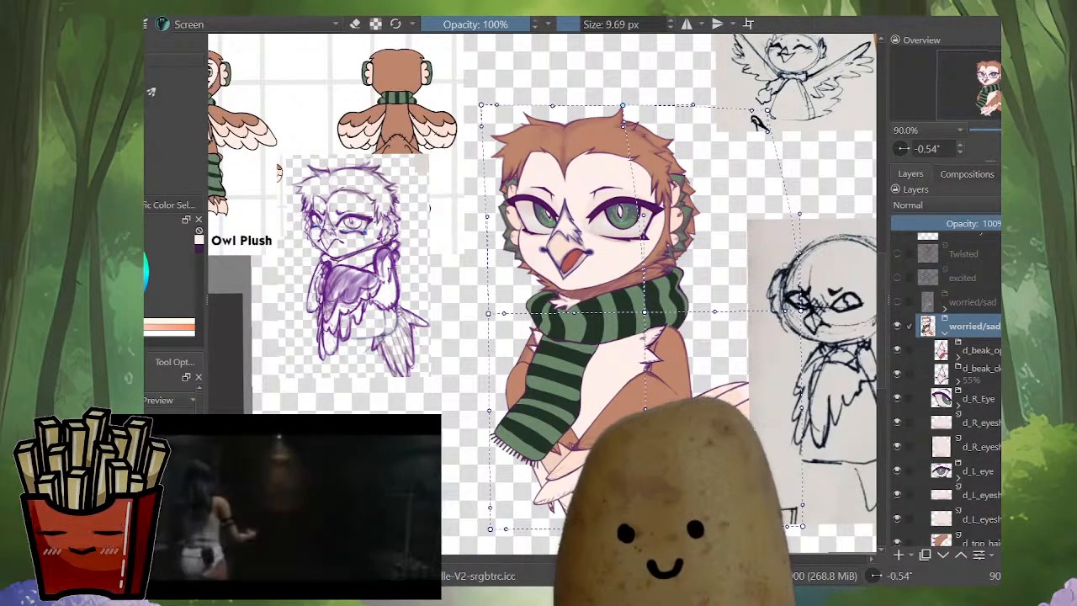
{"action": "left_click_drag", "start_coordinate": [644, 312], "coordinate": [646, 307]}
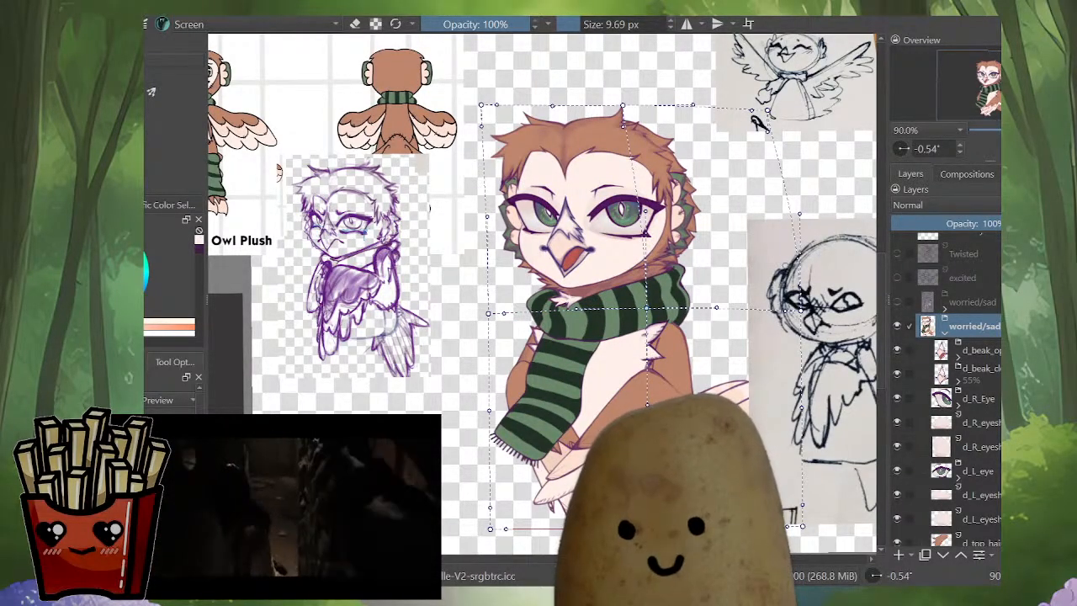
{"action": "key", "text": "Return"}
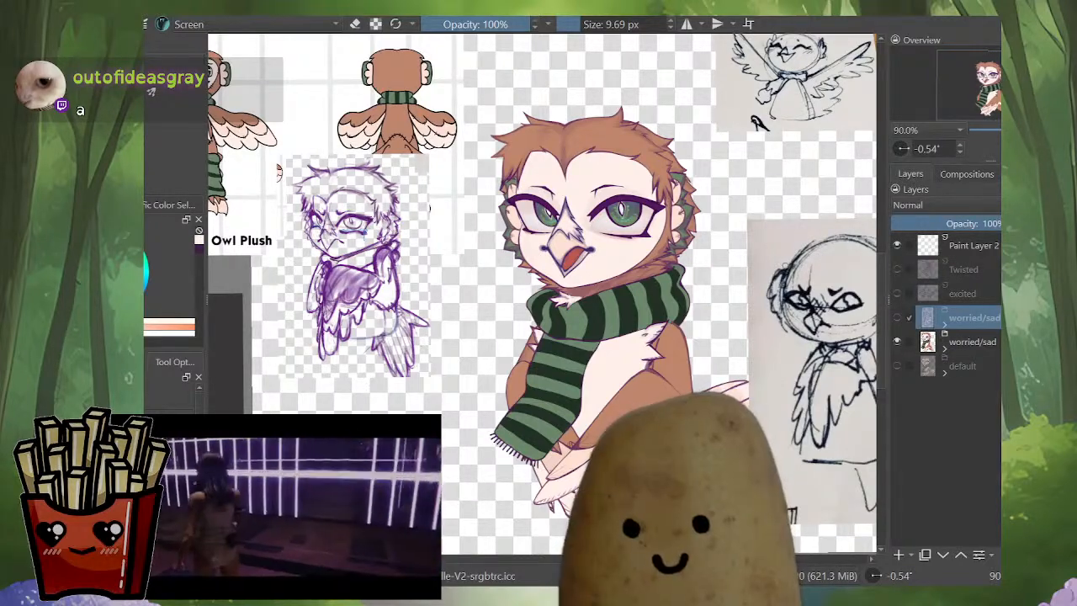
Step: Compare the isolated worried/sad sketch group with the warped coloured worried/sad group, and check the sketch group's layers
{"action": "left_click", "coordinate": [928, 318], "text": "alt"}
{"action": "left_click", "coordinate": [927, 342]}
{"action": "left_click", "coordinate": [928, 318]}
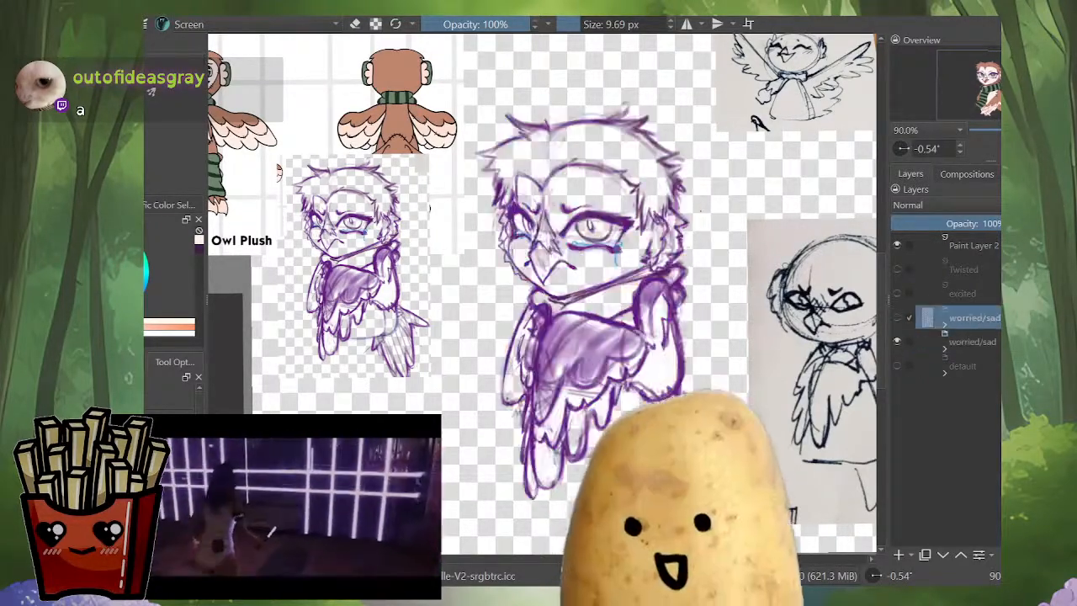
{"action": "key", "text": "Page_Down"}
{"action": "key", "text": "Page_Up"}
{"action": "key", "text": "Page_Up"}
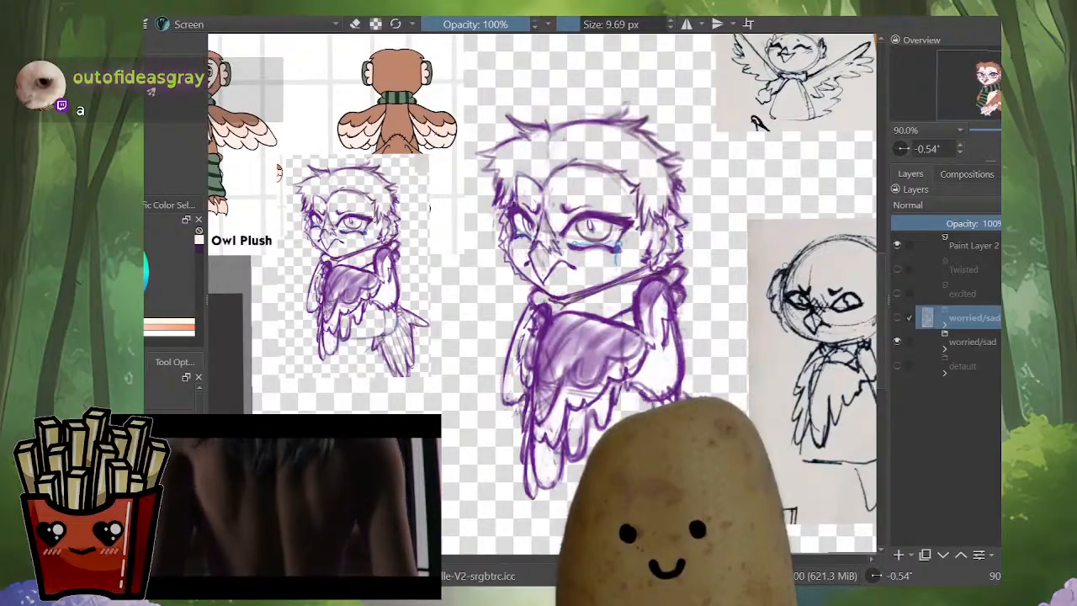
{"action": "key", "text": "Page_Down"}
{"action": "key", "text": "Page_Up"}
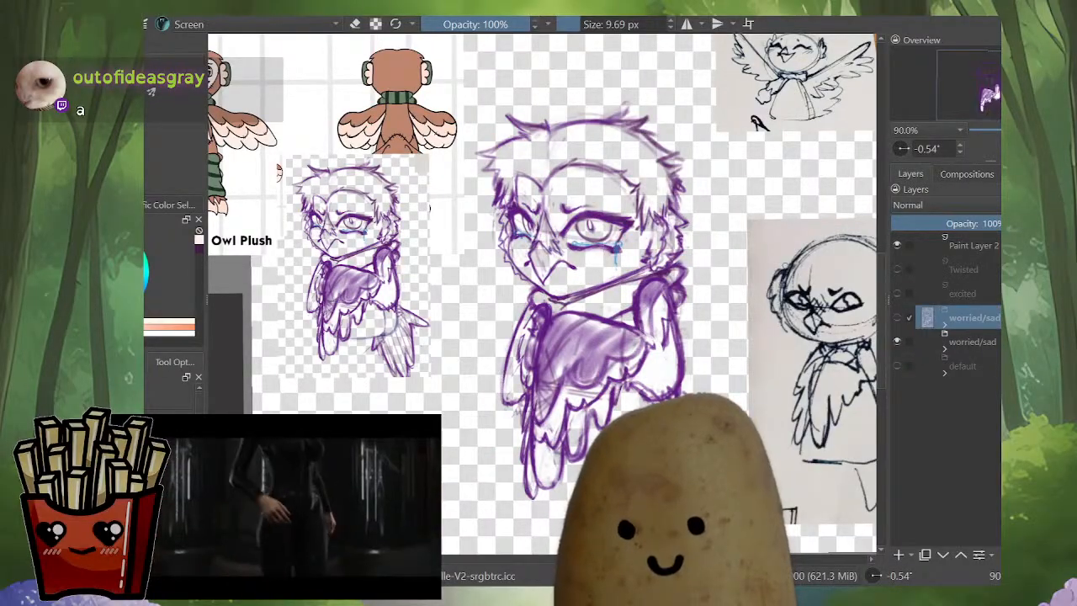
{"action": "left_click", "coordinate": [927, 318], "text": "alt"}
{"action": "left_click", "coordinate": [945, 324]}
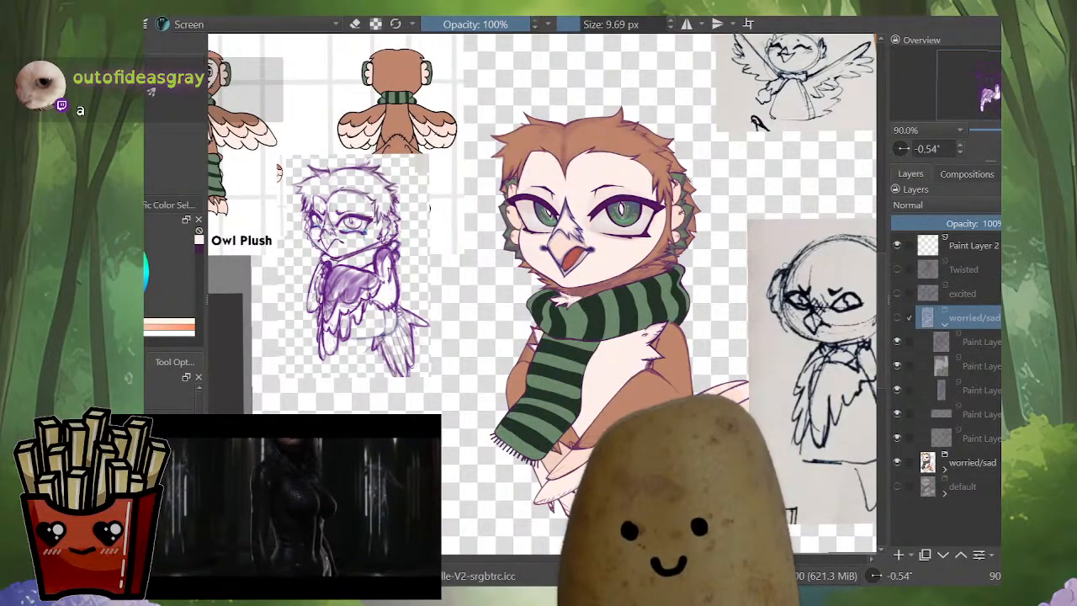
{"action": "left_click", "coordinate": [945, 324]}
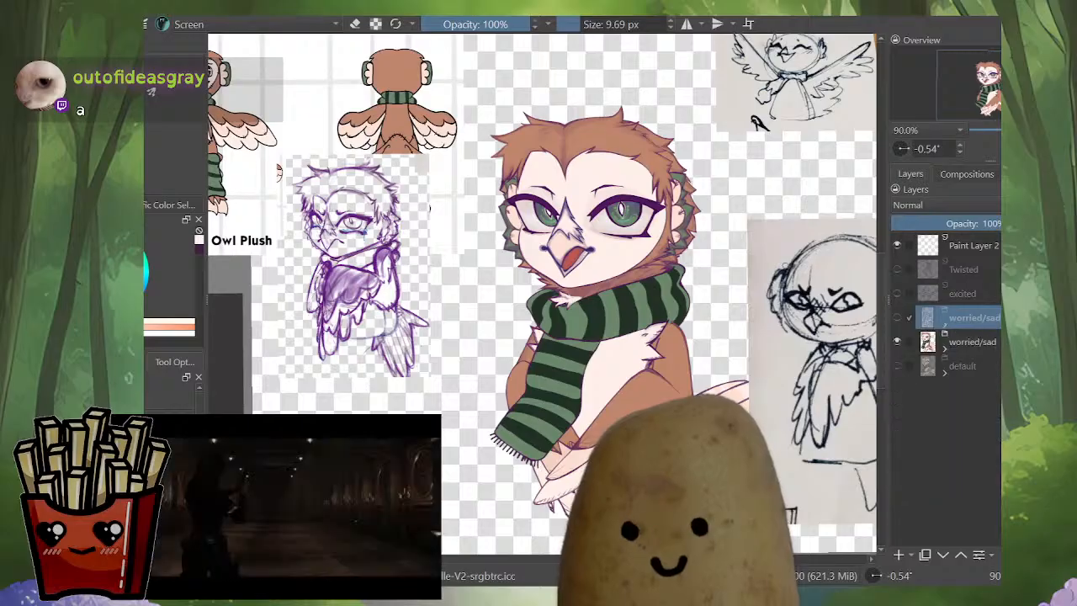
{"action": "left_click", "coordinate": [927, 318], "text": "alt"}
{"action": "left_click", "coordinate": [927, 341]}
{"action": "left_click", "coordinate": [927, 318], "text": "alt"}
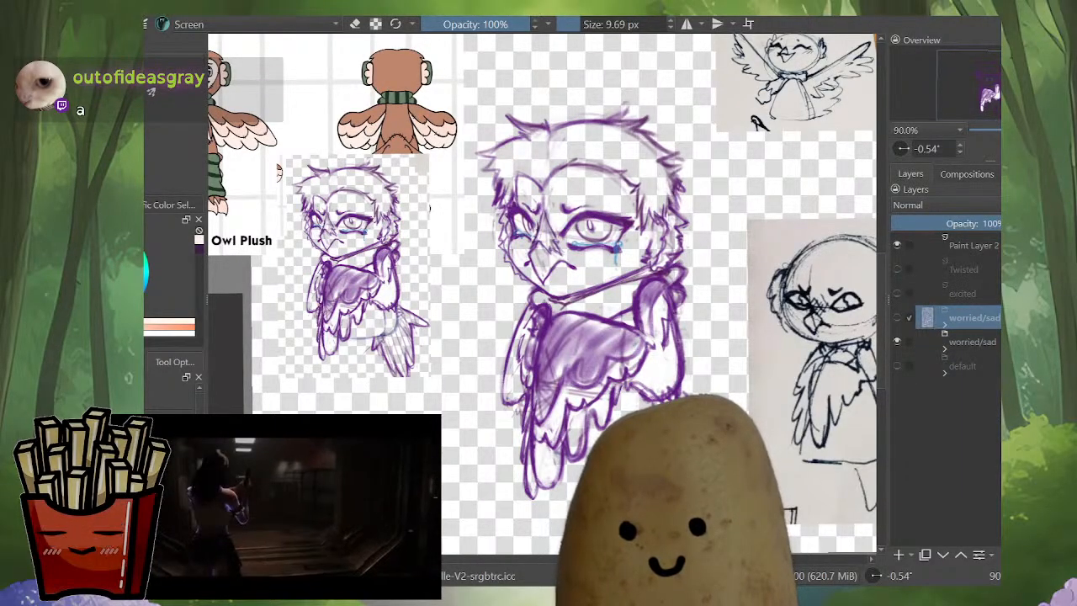
Step: Group the coloured worried/sad layers from the open beak down to d_head into one head group
{"action": "left_click", "coordinate": [968, 341]}
{"action": "left_click", "coordinate": [945, 348]}
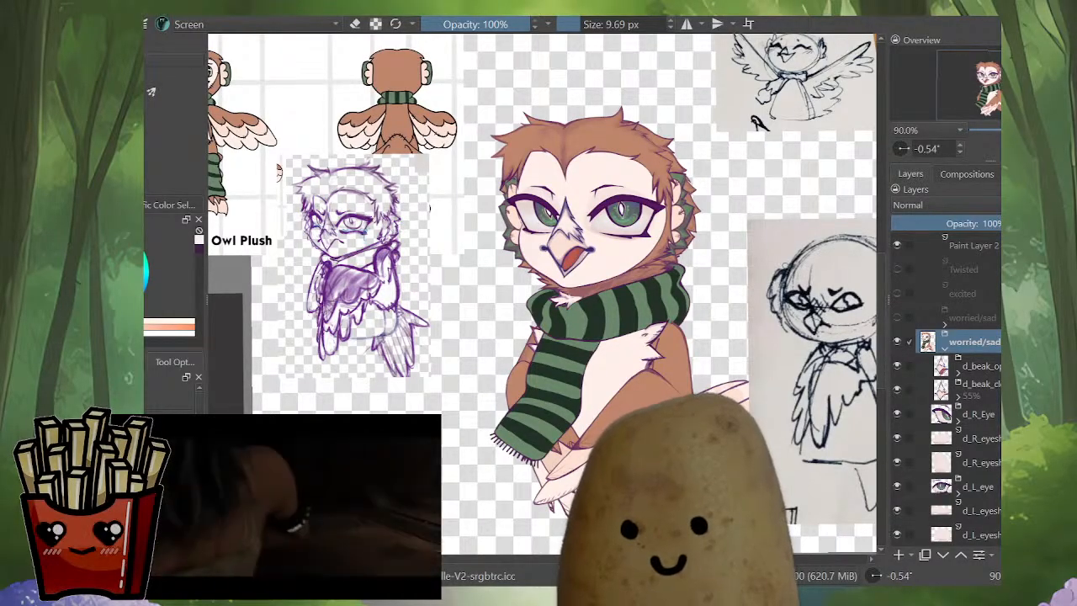
{"action": "left_click", "coordinate": [976, 366]}
{"action": "left_click", "coordinate": [941, 366], "text": "alt"}
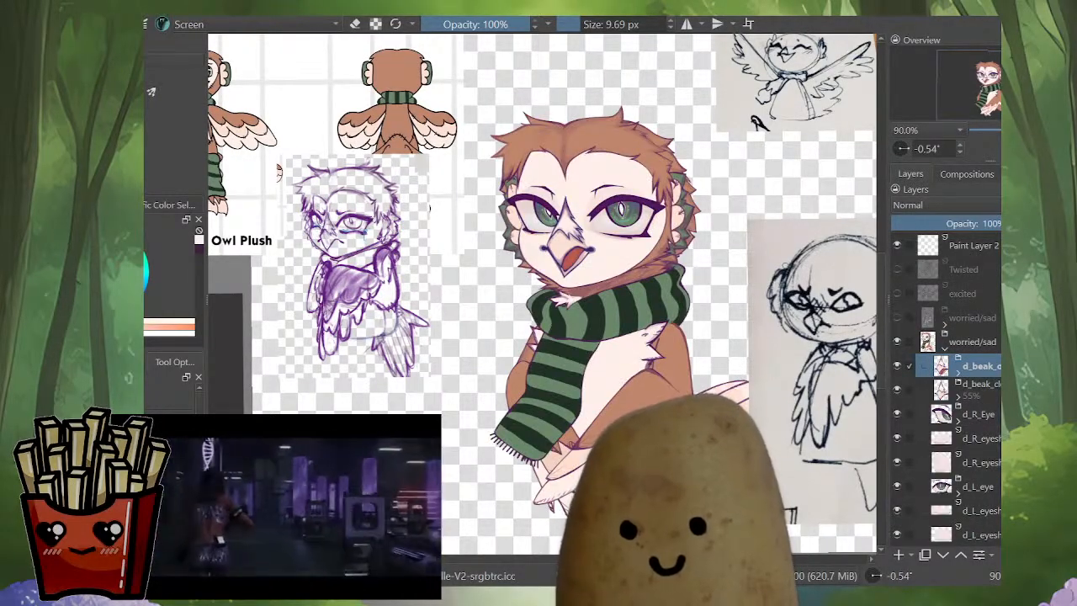
{"action": "scroll", "coordinate": [968, 395], "scroll_direction": "down", "scroll_amount": 7}
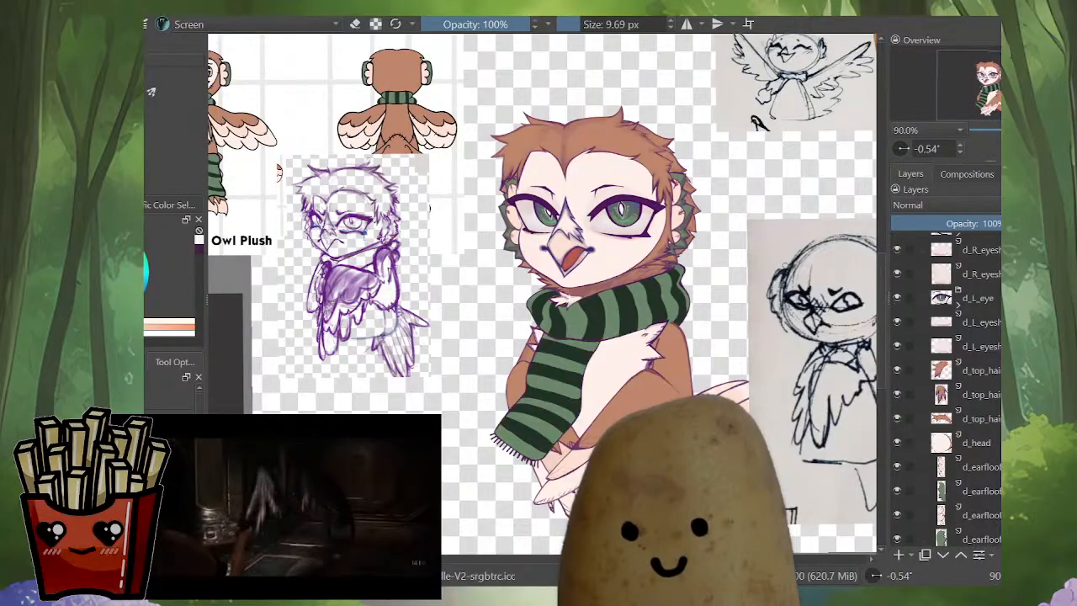
{"action": "left_click", "coordinate": [976, 442], "text": "shift"}
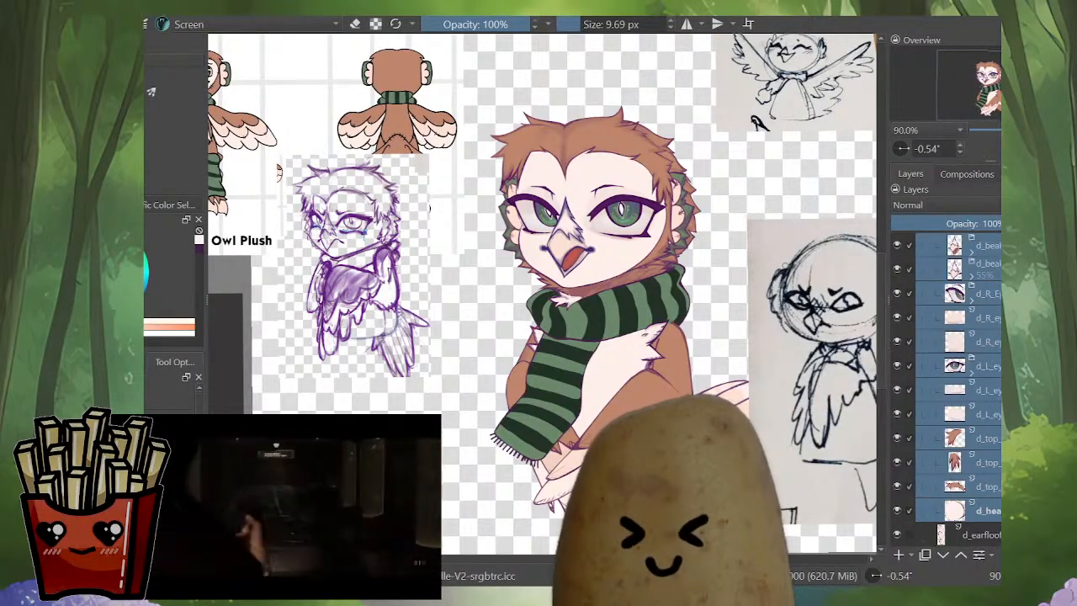
{"action": "key", "text": "ctrl+g"}
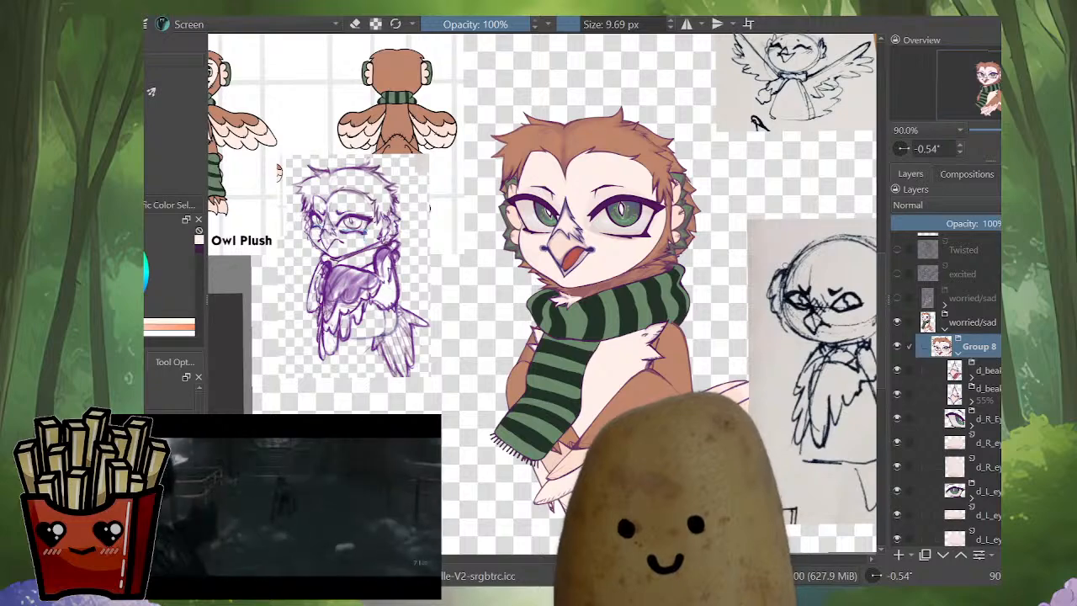
Step: Start a subdivided mesh transform on the head group and shift the centre of the face down and toward the beak side
{"action": "left_click_drag", "start_coordinate": [584, 246], "coordinate": [605, 328]}
{"action": "scroll", "coordinate": [605, 328], "scroll_direction": "up", "scroll_amount": 3}
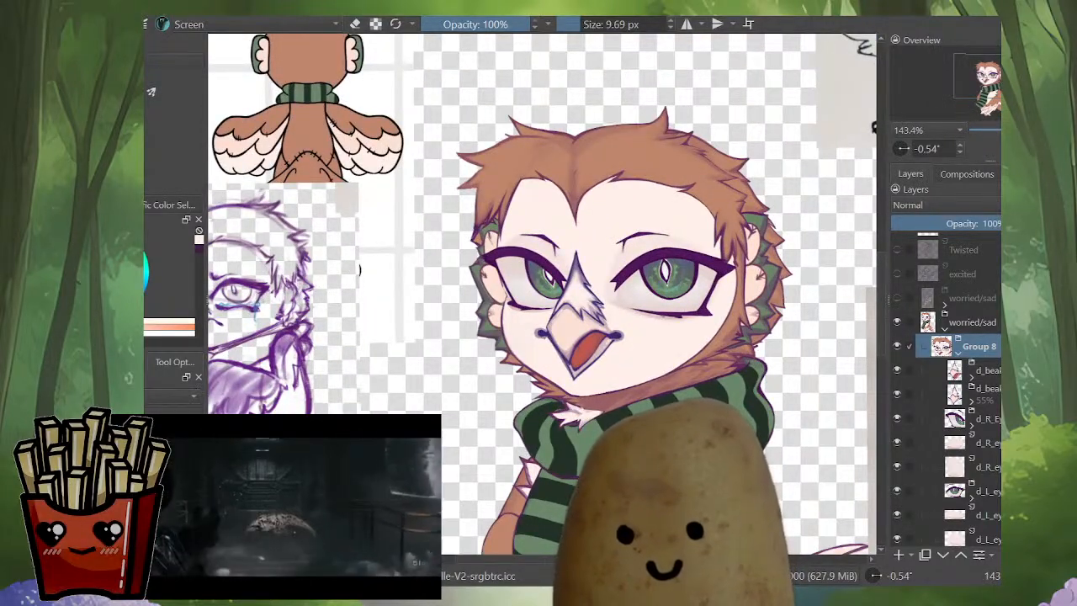
{"action": "key", "text": "ctrl+t"}
{"action": "left_click", "coordinate": [183, 423]}
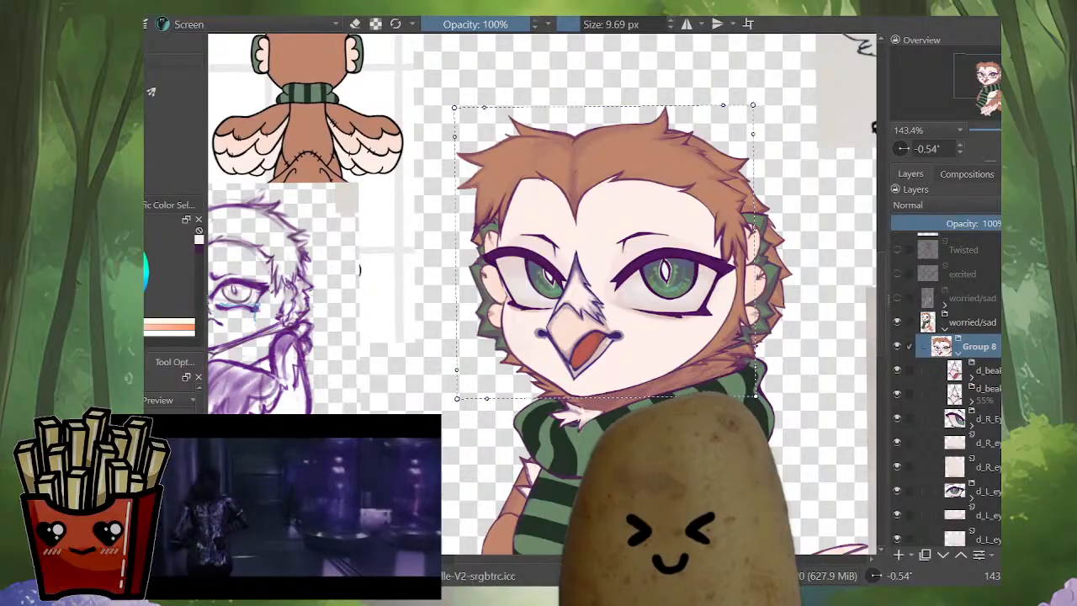
{"action": "left_click", "coordinate": [192, 468]}
{"action": "scroll", "coordinate": [477, 420], "scroll_direction": "down", "scroll_amount": 2}
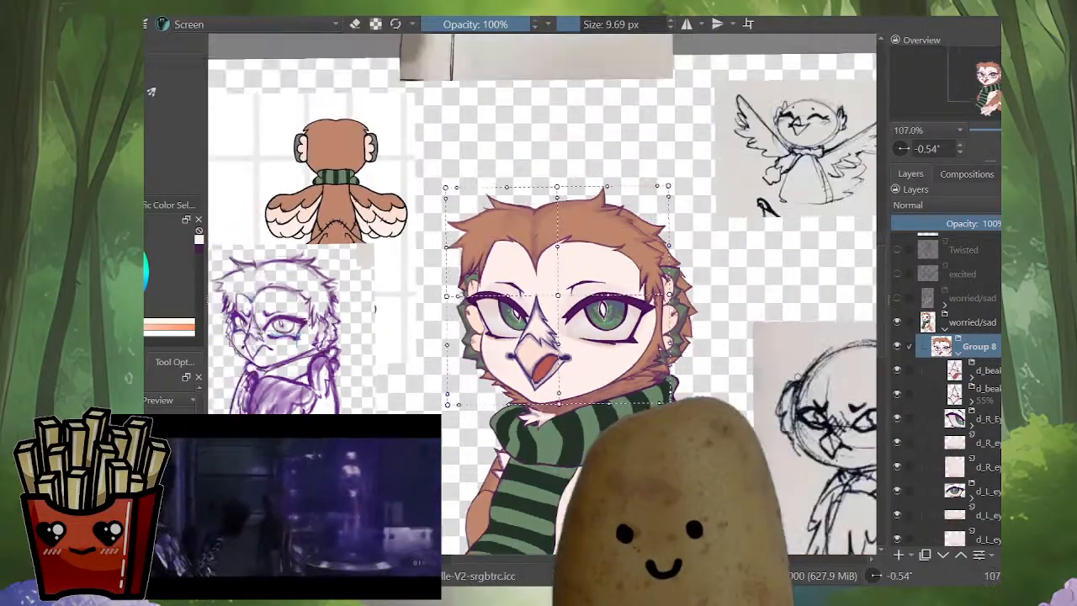
{"action": "left_click_drag", "start_coordinate": [477, 421], "coordinate": [628, 389]}
{"action": "scroll", "coordinate": [613, 399], "scroll_direction": "up", "scroll_amount": 2}
{"action": "left_click_drag", "start_coordinate": [715, 244], "coordinate": [645, 251]}
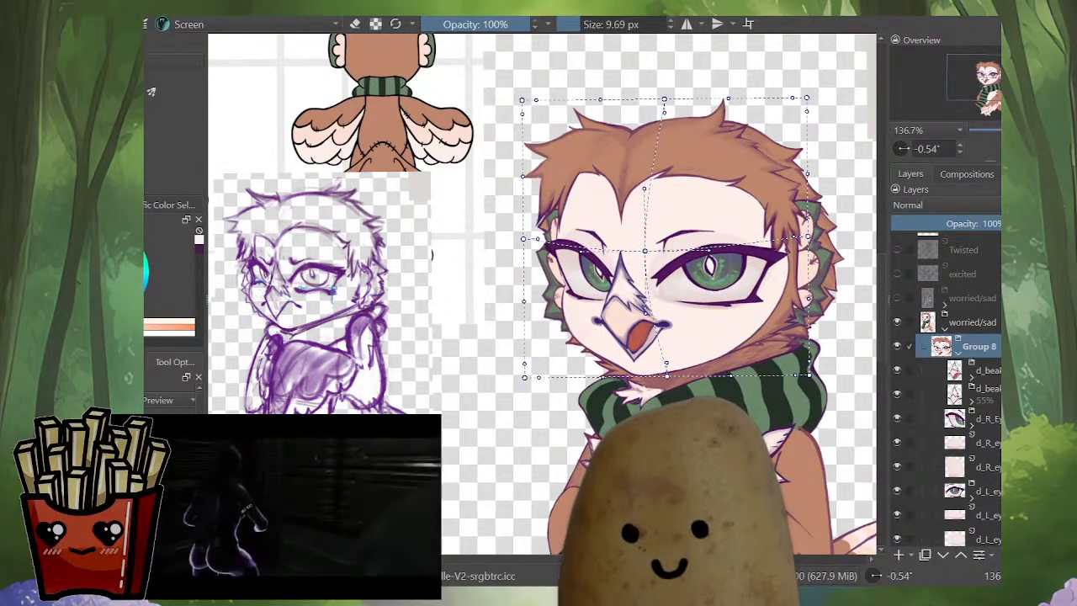
{"action": "mouse_move", "coordinate": [645, 251]}
{"action": "left_mouse_down"}
{"action": "mouse_move", "coordinate": [602, 269]}
{"action": "mouse_move", "coordinate": [651, 261]}
{"action": "mouse_move", "coordinate": [636, 266]}
{"action": "left_mouse_up"}
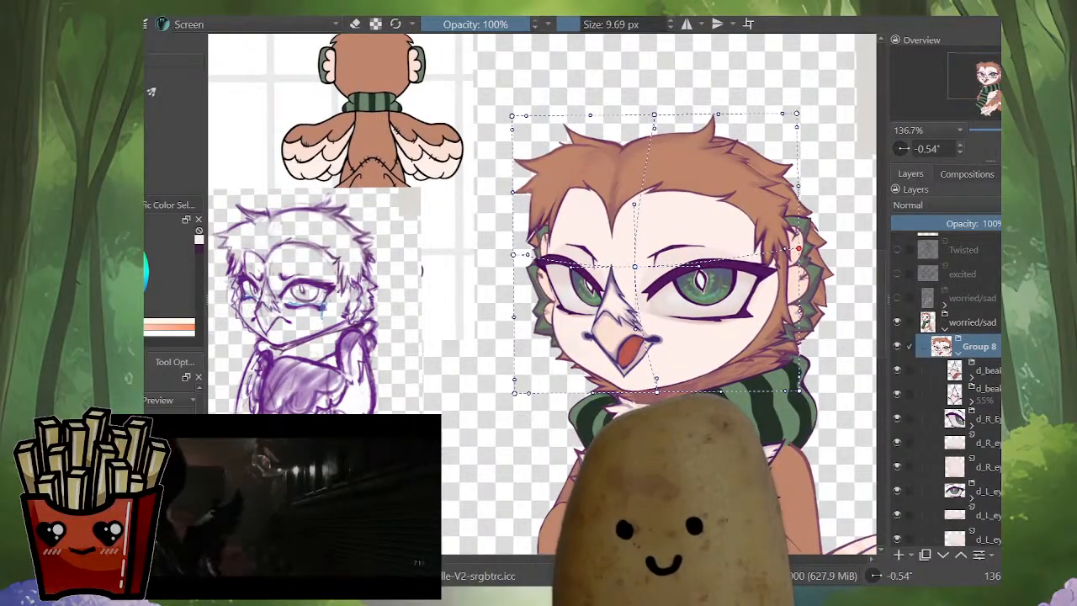
Step: Pull the mesh inward beside the ear, lower the face centre and top of the hair, and nudge the opposite edge up
{"action": "left_click_drag", "start_coordinate": [798, 248], "coordinate": [789, 250]}
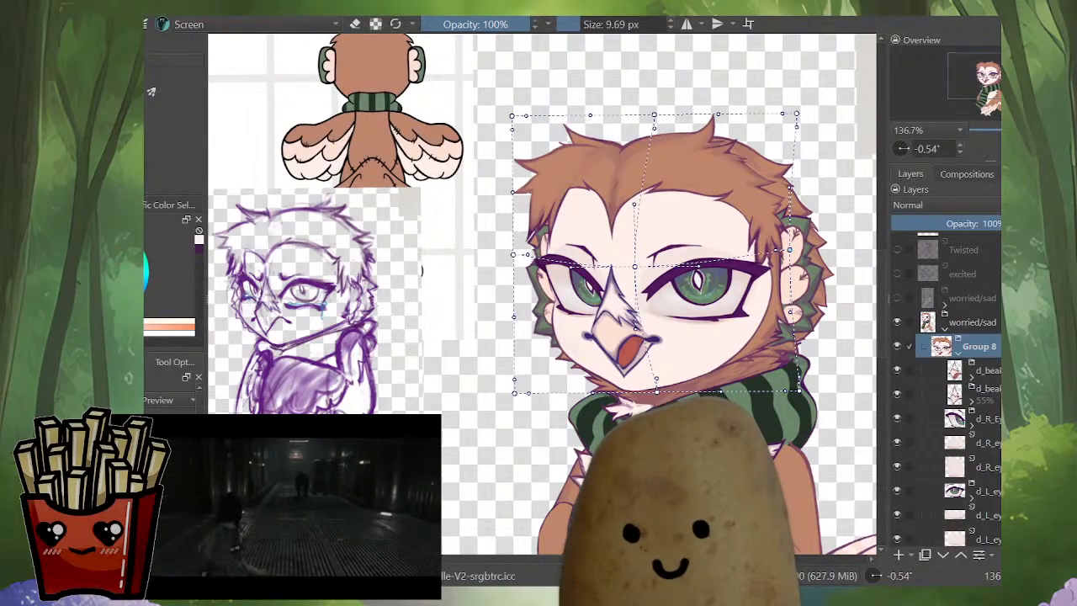
{"action": "left_click_drag", "start_coordinate": [790, 250], "coordinate": [780, 252]}
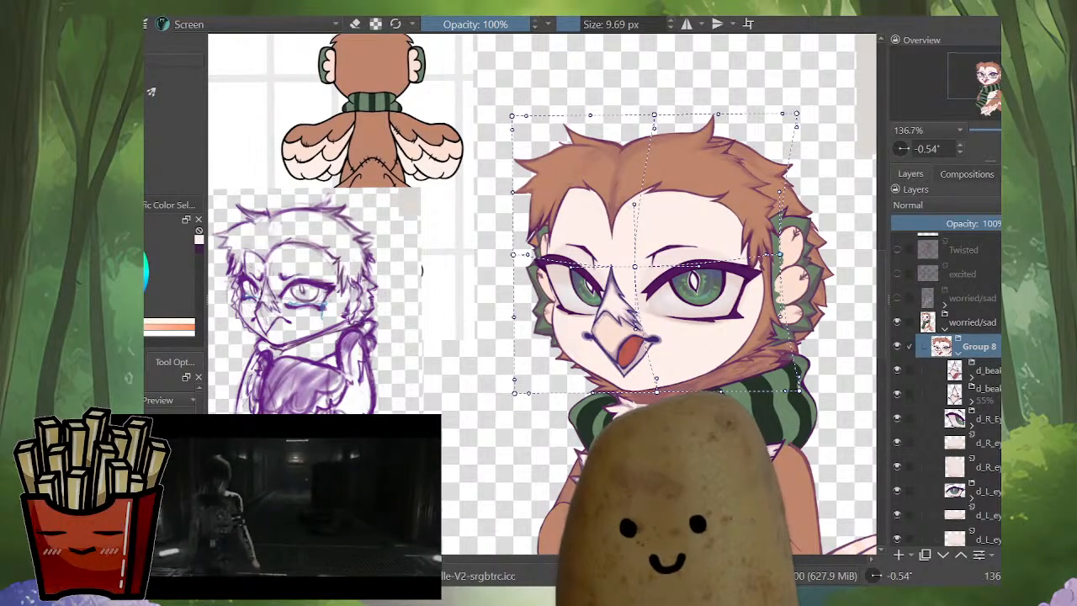
{"action": "left_click_drag", "start_coordinate": [635, 267], "coordinate": [632, 270]}
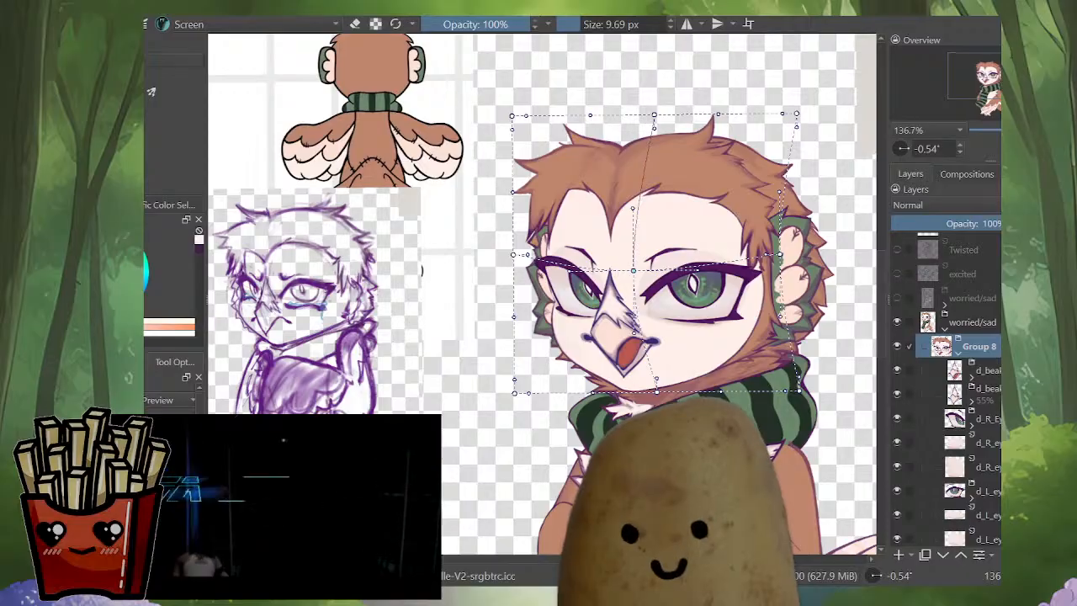
{"action": "left_click_drag", "start_coordinate": [653, 114], "coordinate": [632, 130]}
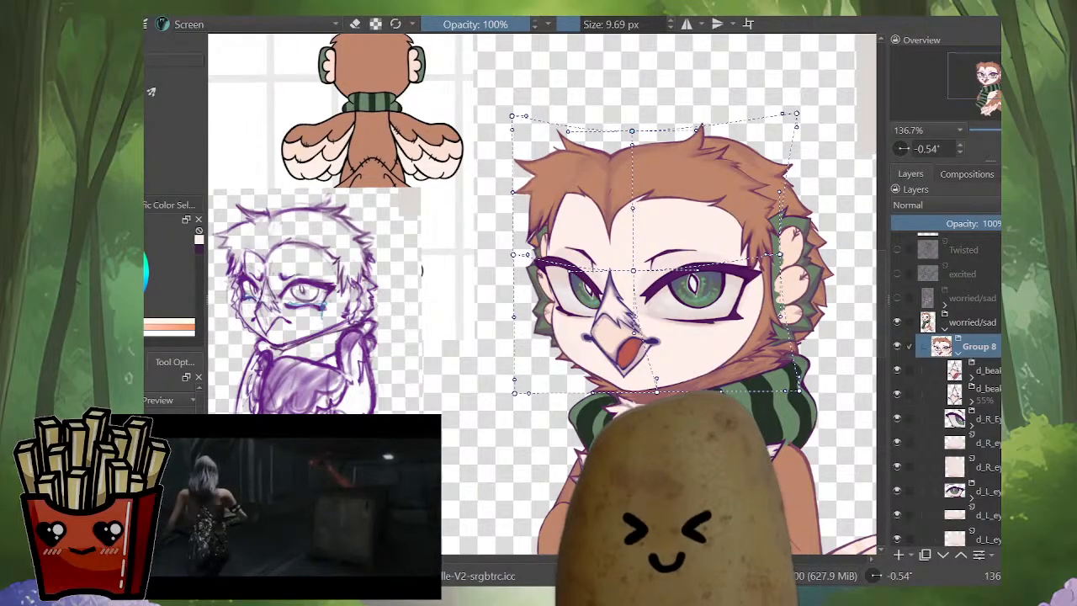
{"action": "left_click_drag", "start_coordinate": [513, 255], "coordinate": [514, 249]}
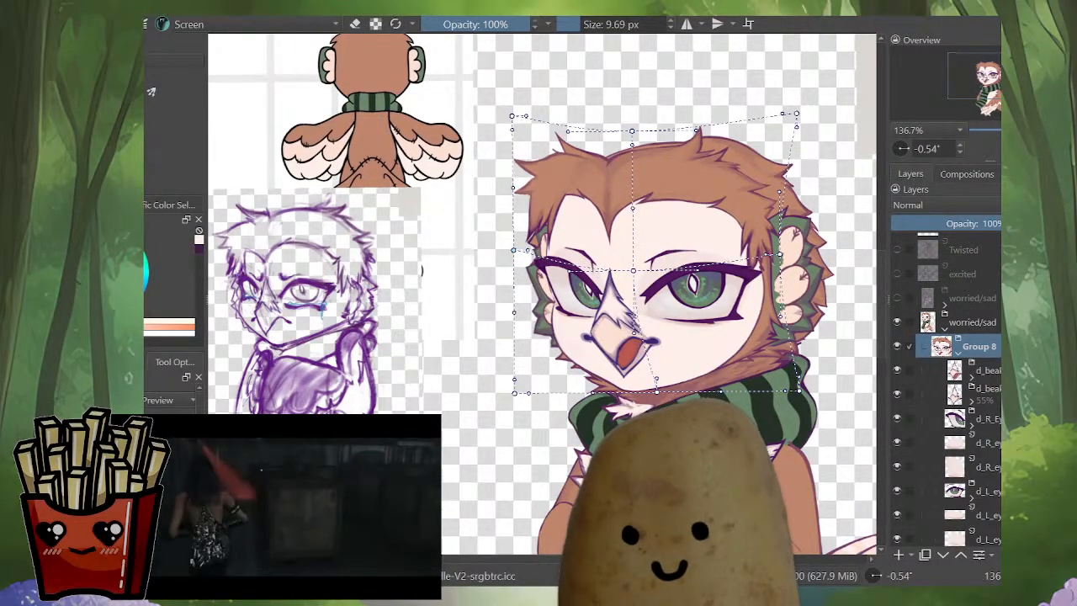
Step: Undo the trial warp of the beak area, collapse the head group, and apply its mesh transform
{"action": "left_click_drag", "start_coordinate": [606, 269], "coordinate": [587, 289]}
{"action": "key", "text": "ctrl+z"}
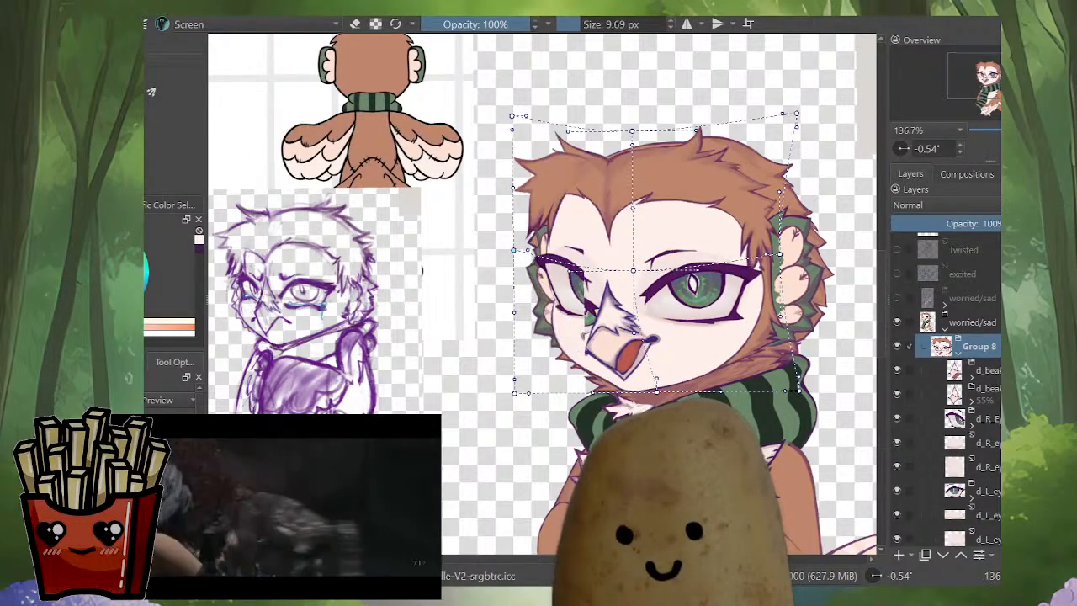
{"action": "left_click_drag", "start_coordinate": [694, 268], "coordinate": [695, 274]}
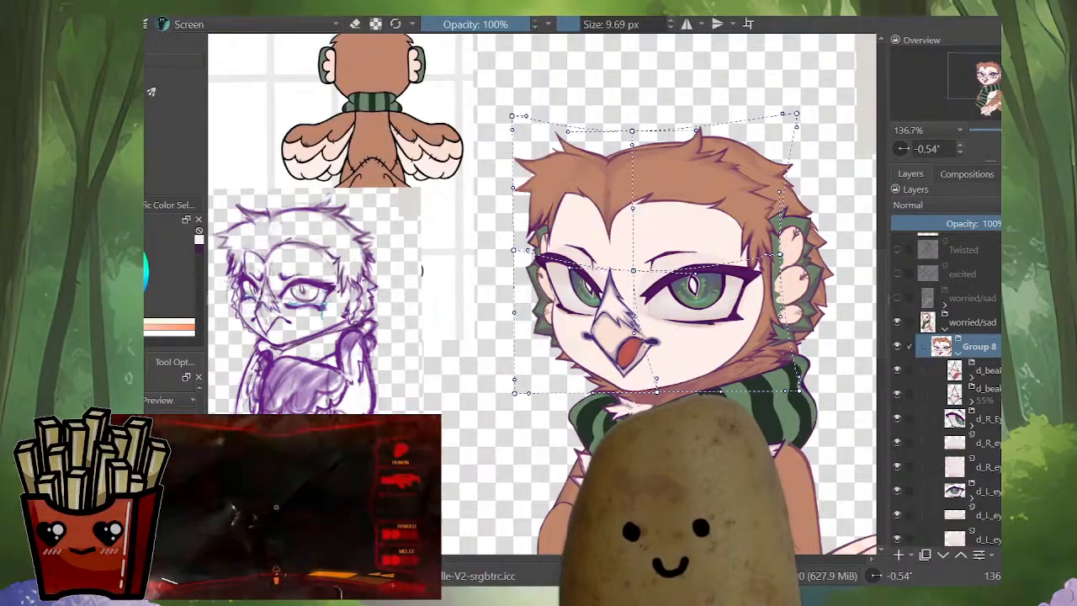
{"action": "left_click", "coordinate": [957, 354]}
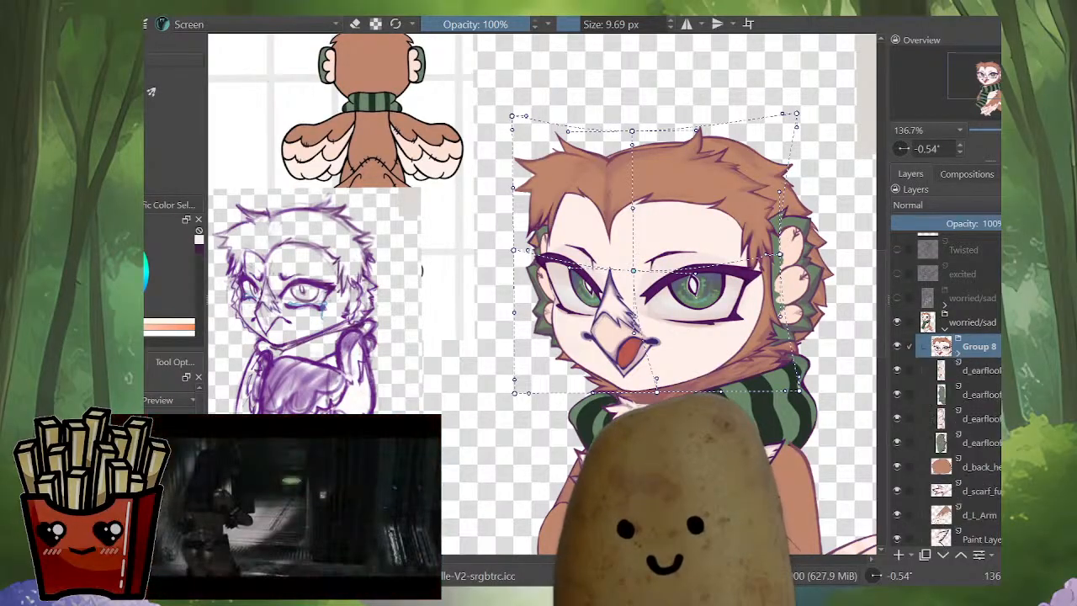
{"action": "left_click", "coordinate": [971, 297]}
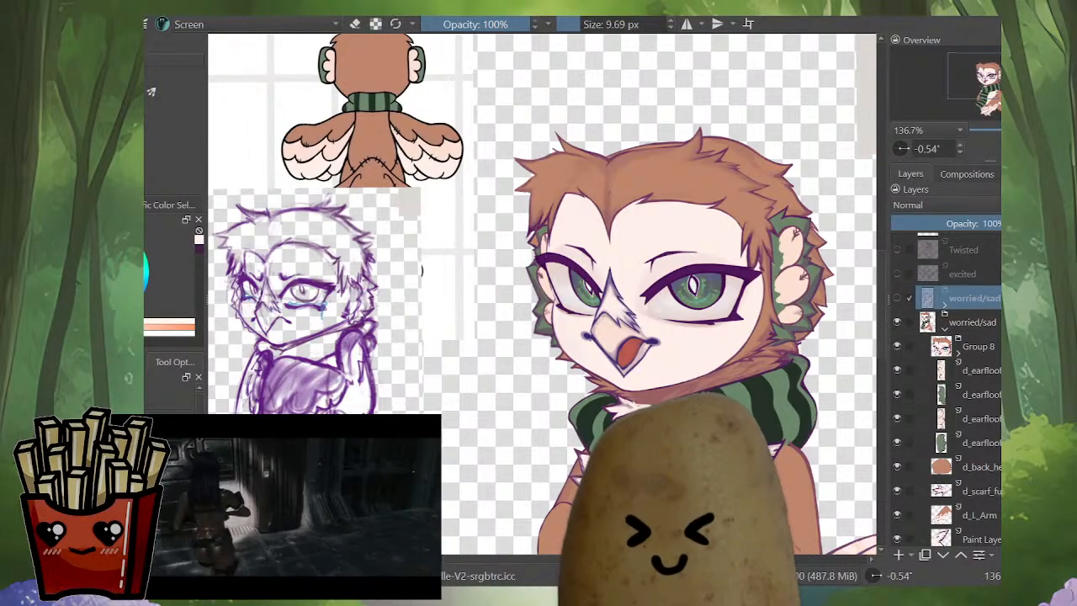
Step: Alternate between the isolated worried/sad sketch and the coloured group to compare the head's shape and tilt
{"action": "left_click", "coordinate": [927, 298], "text": "alt"}
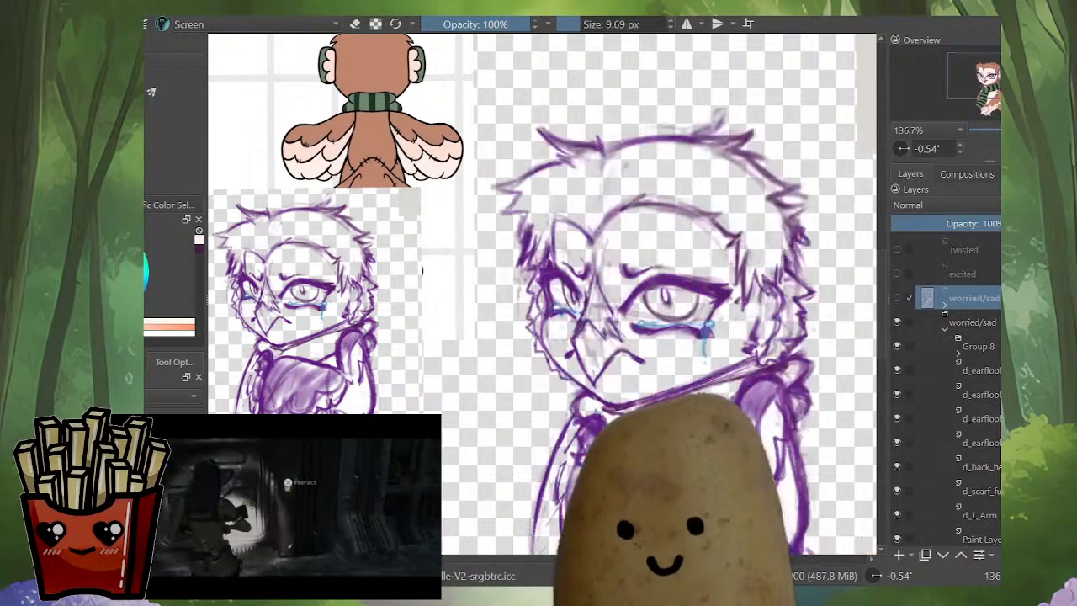
{"action": "left_click", "coordinate": [971, 323]}
{"action": "left_click", "coordinate": [972, 298]}
{"action": "left_click", "coordinate": [971, 322]}
{"action": "left_click", "coordinate": [971, 298]}
{"action": "left_click", "coordinate": [972, 322]}
{"action": "left_click", "coordinate": [972, 297]}
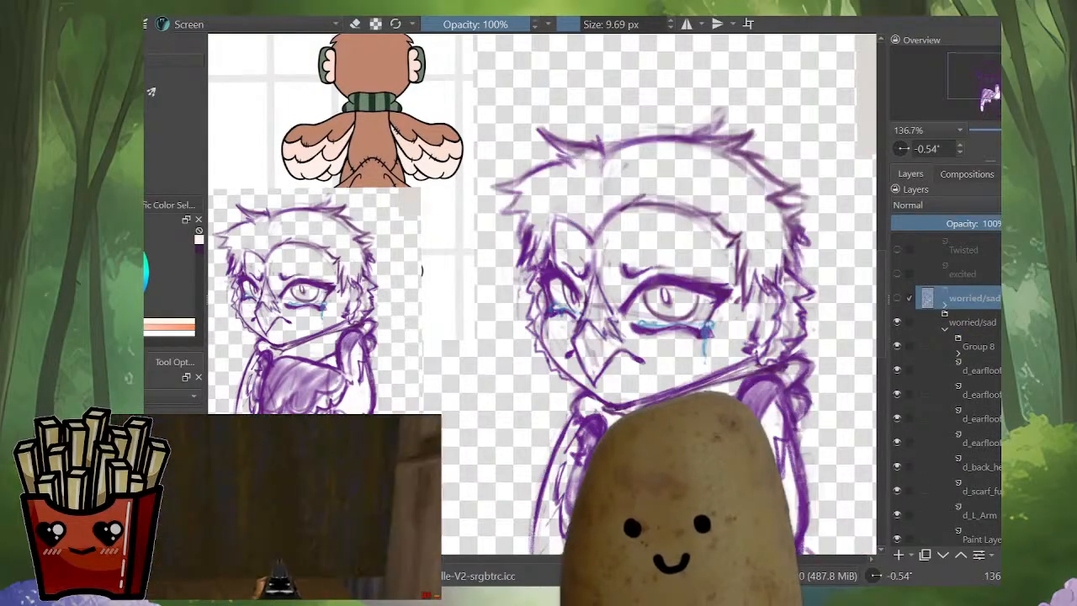
{"action": "left_click", "coordinate": [971, 322]}
{"action": "left_click", "coordinate": [971, 298]}
{"action": "left_click", "coordinate": [971, 322]}
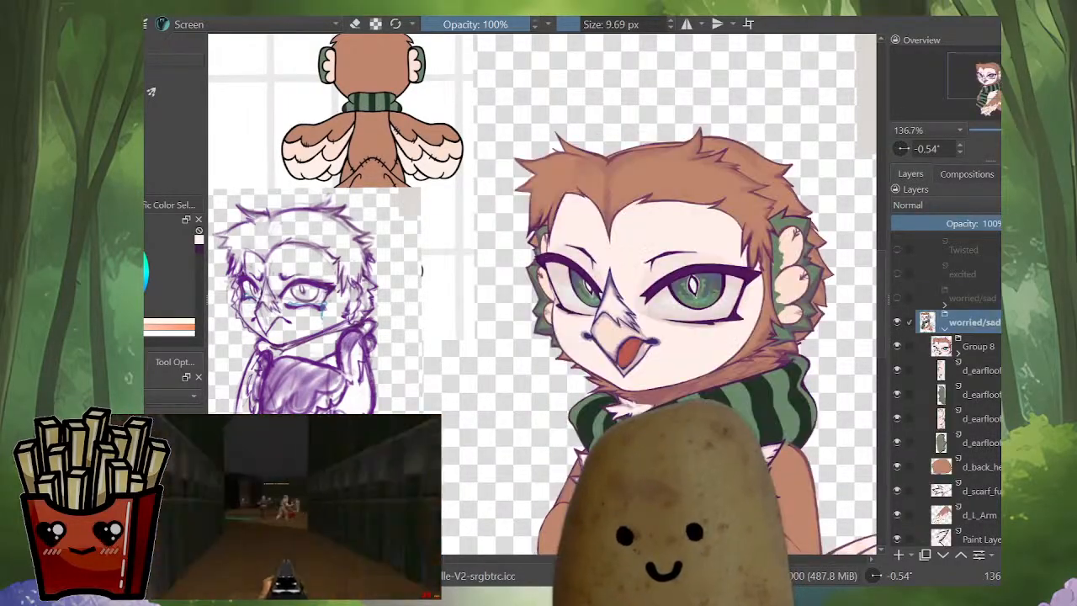
Step: Warp the head group slightly, shifting the lower face down and the hair and far eye toward the beak side, and apply the transform
{"action": "left_click", "coordinate": [976, 346]}
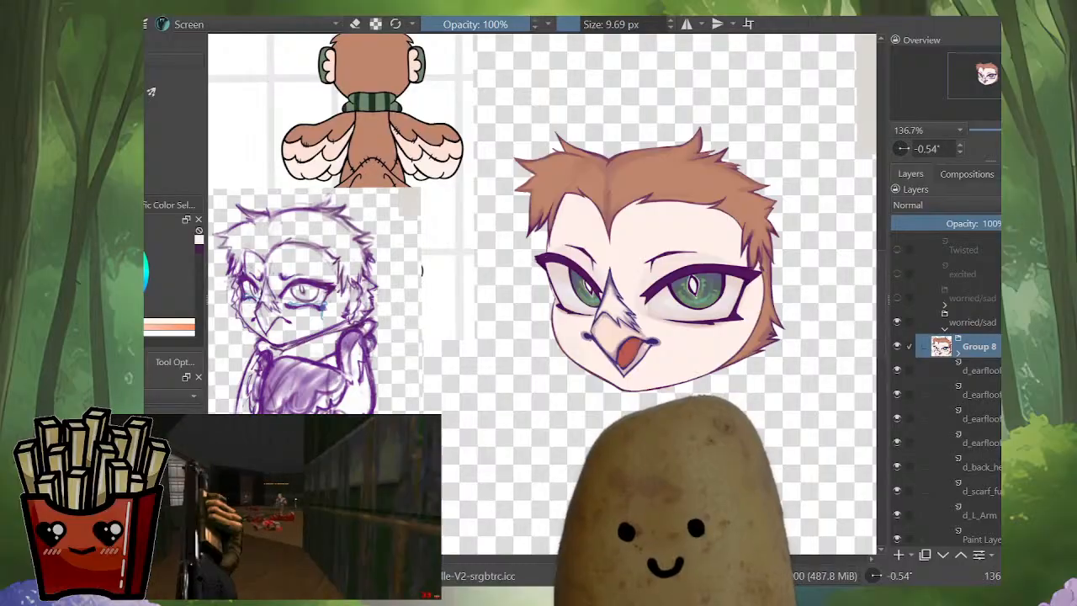
{"action": "key", "text": "ctrl+t"}
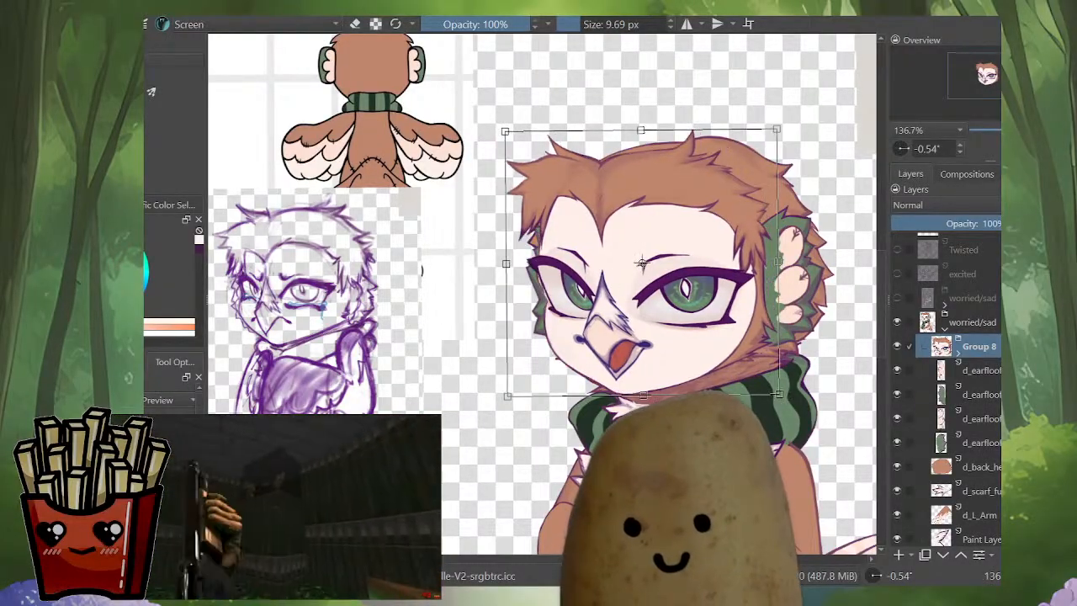
{"action": "key", "text": "Right"}
{"action": "key", "text": "Right"}
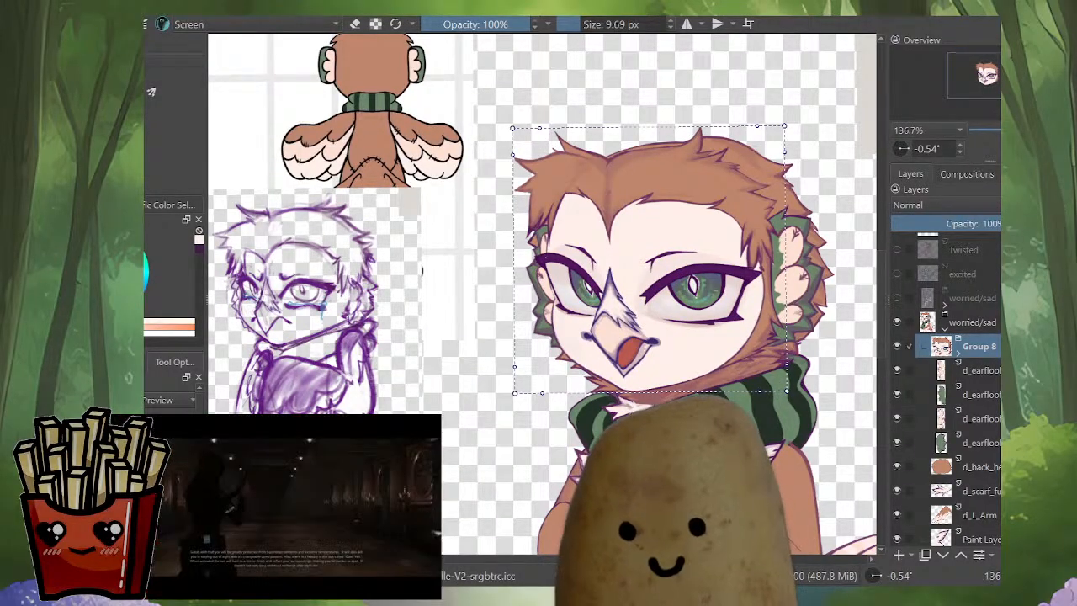
{"action": "left_click_drag", "start_coordinate": [664, 328], "coordinate": [661, 333]}
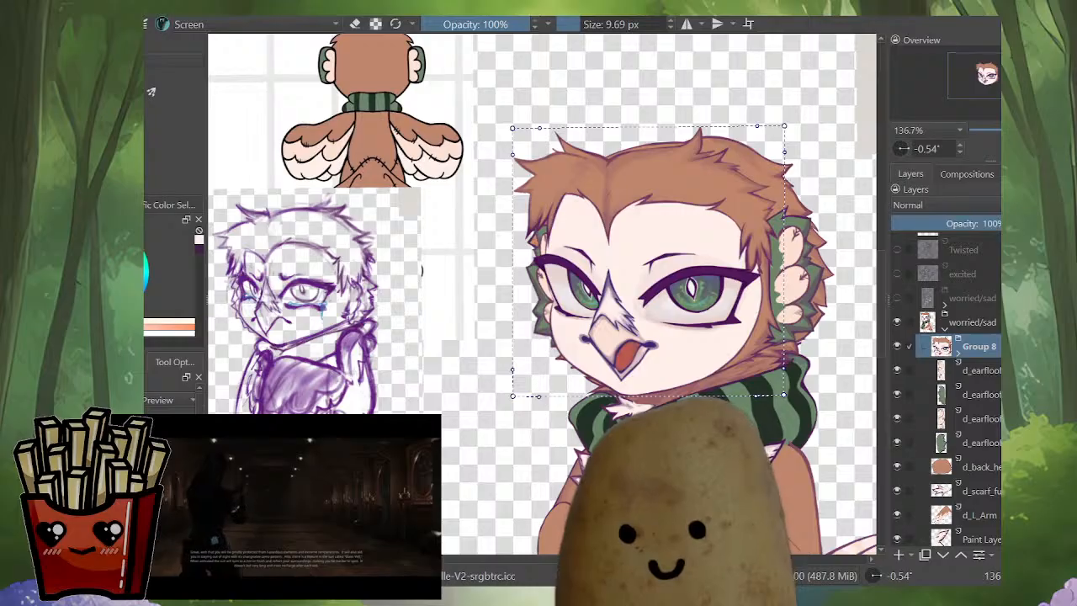
{"action": "left_click_drag", "start_coordinate": [599, 162], "coordinate": [594, 165]}
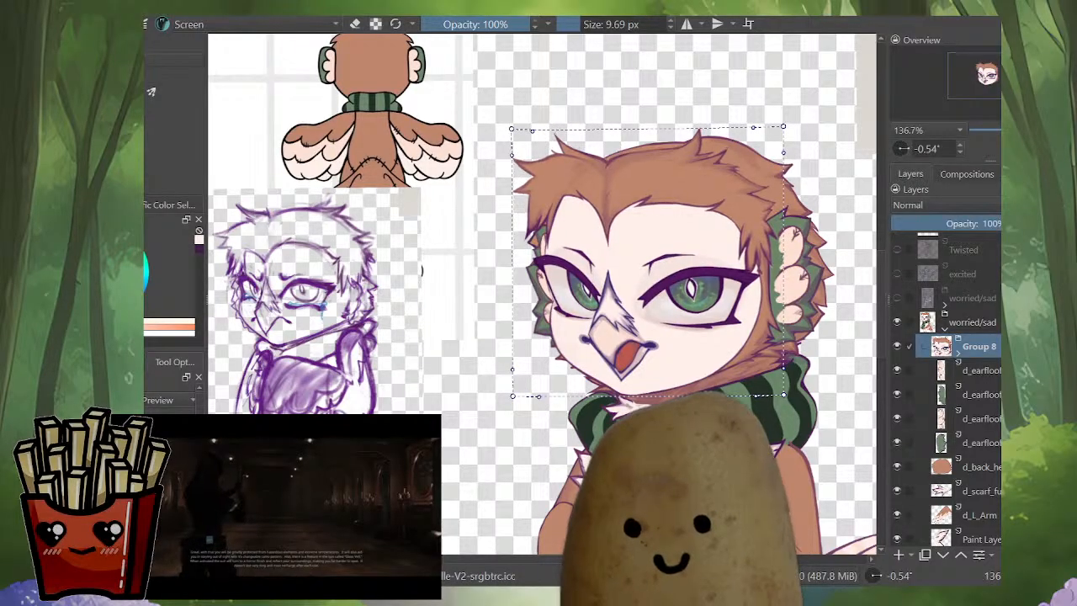
{"action": "left_click_drag", "start_coordinate": [555, 269], "coordinate": [552, 269]}
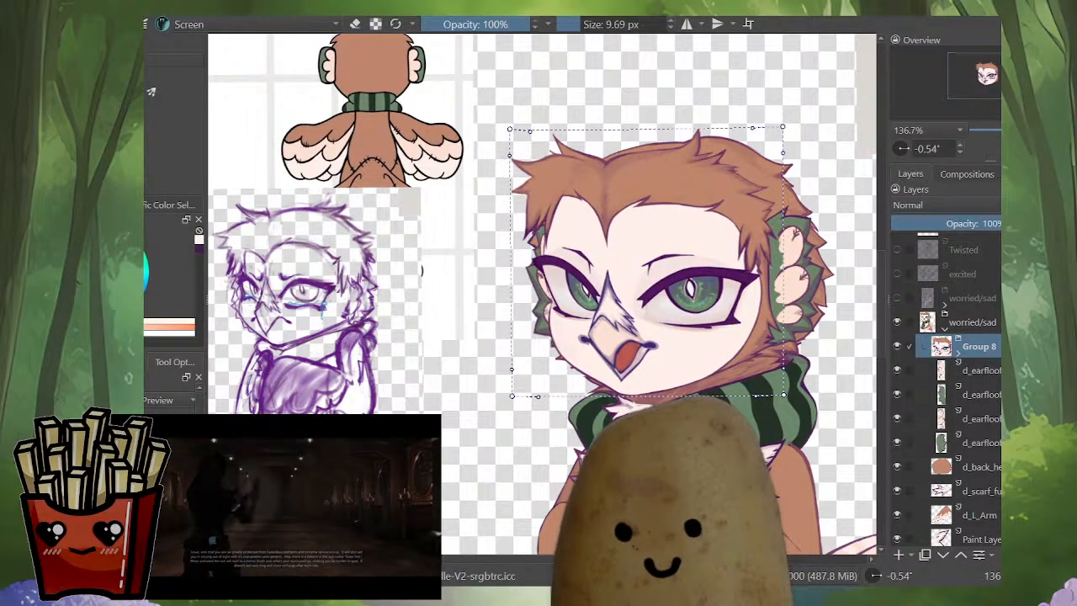
{"action": "key", "text": "Return"}
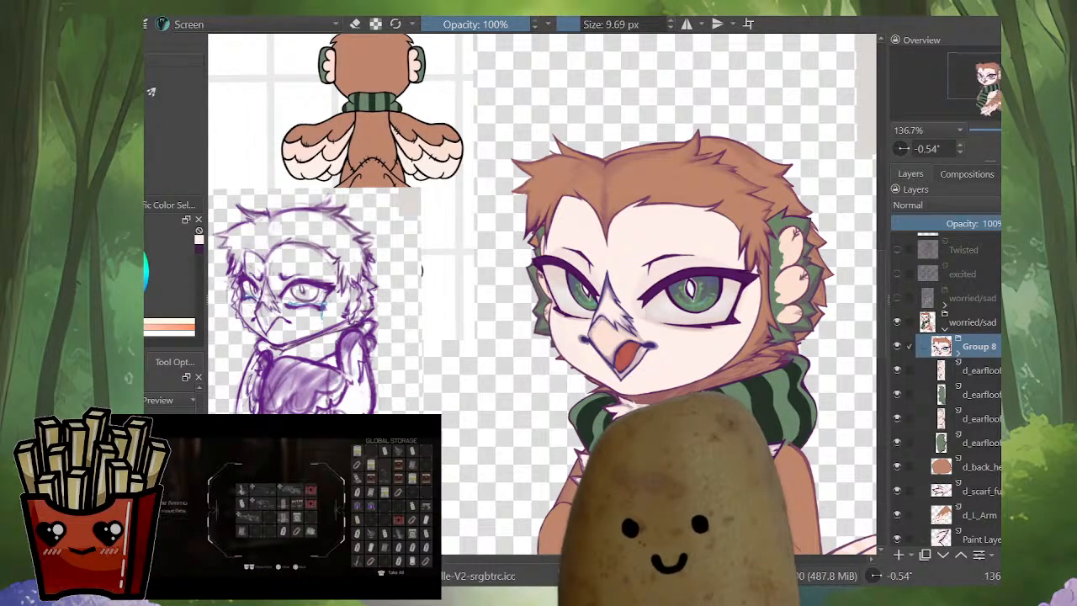
Step: Subdivide a new mesh transform on the head group, nudge its centre toward the beak side, and bring the far cheek edge slightly inward
{"action": "key", "text": "ctrl+t"}
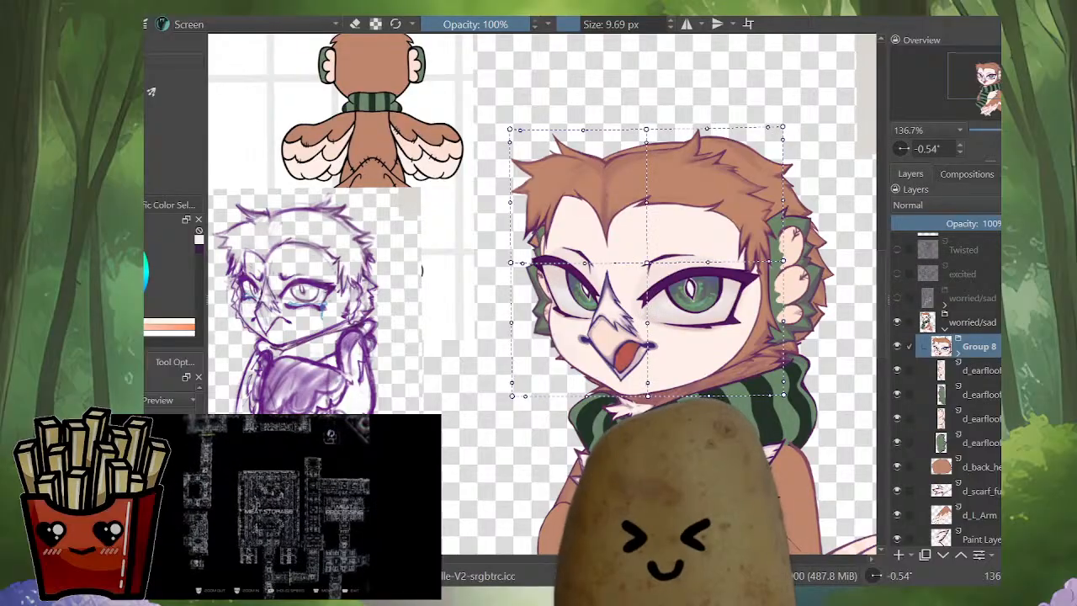
{"action": "key", "text": "plus"}
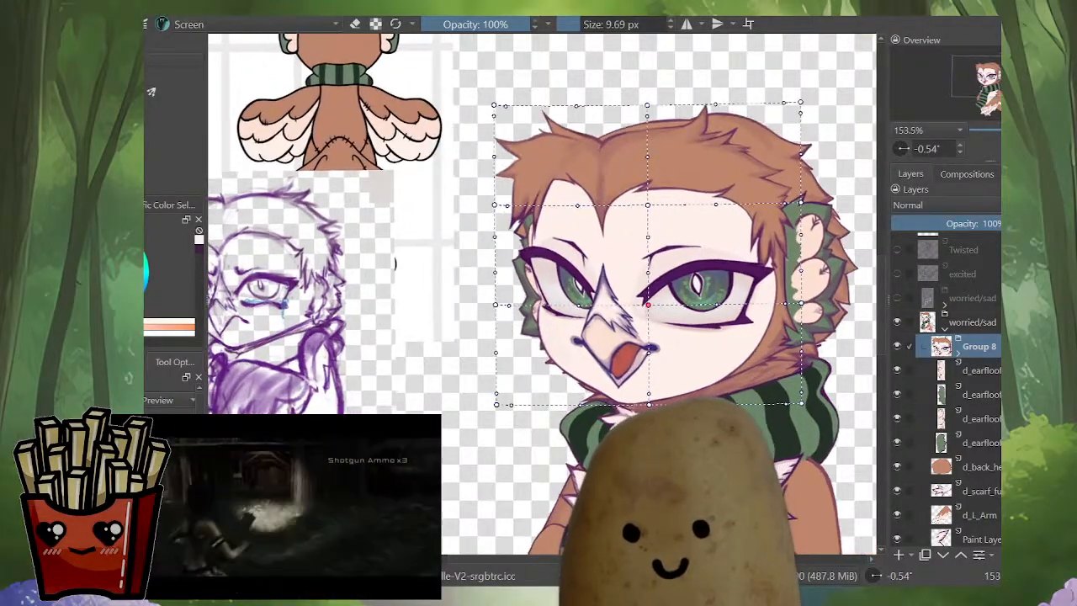
{"action": "left_click_drag", "start_coordinate": [648, 305], "coordinate": [641, 303]}
{"action": "left_click_drag", "start_coordinate": [495, 304], "coordinate": [501, 300]}
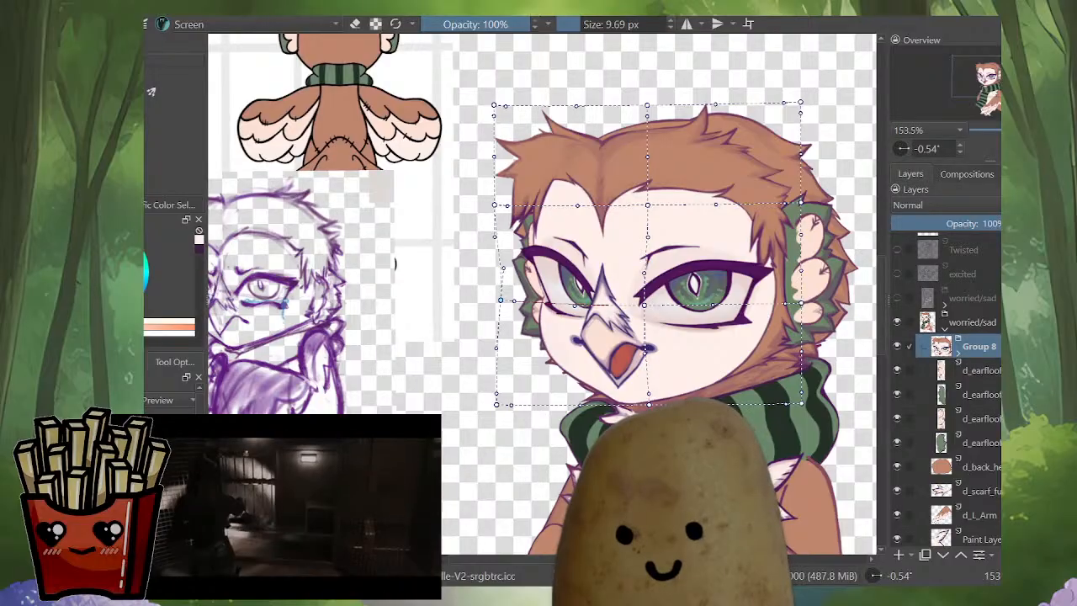
{"action": "left_click_drag", "start_coordinate": [645, 347], "coordinate": [615, 363]}
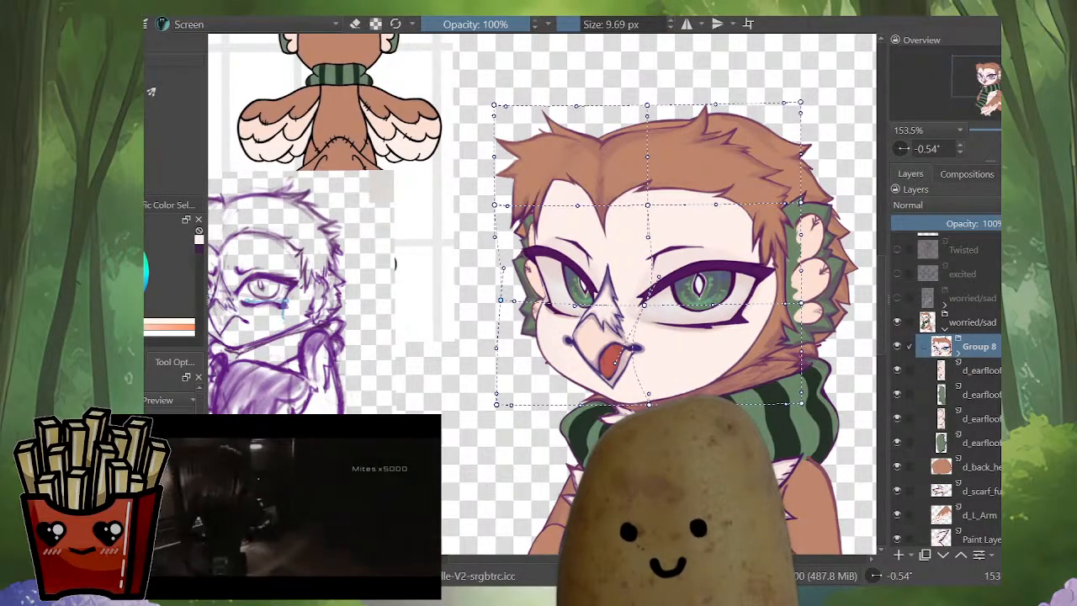
{"action": "key", "text": "ctrl+z"}
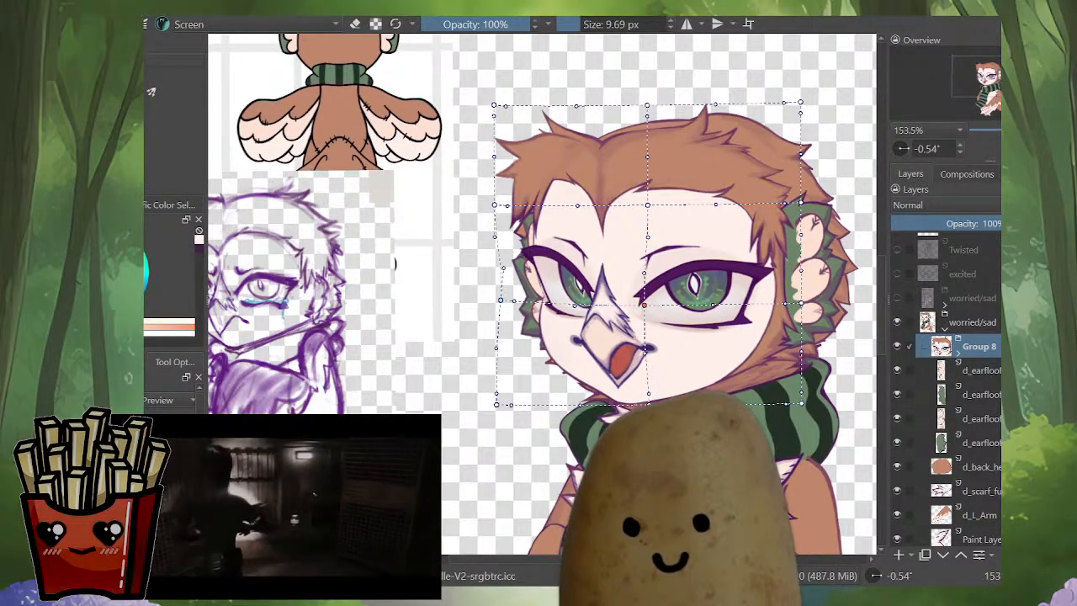
{"action": "left_click_drag", "start_coordinate": [644, 305], "coordinate": [643, 306]}
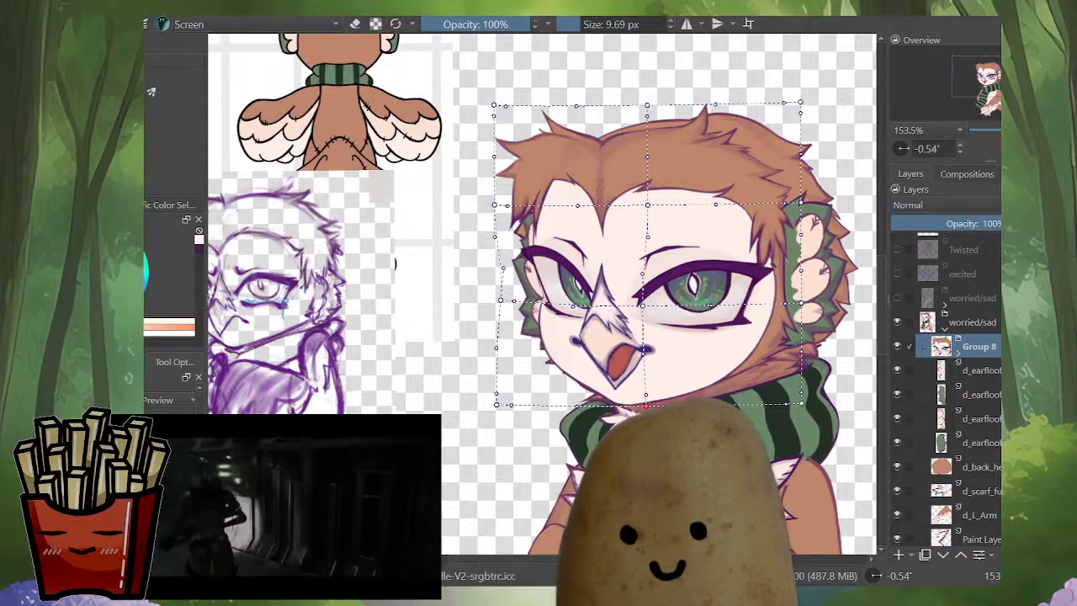
Step: Pull the mesh edge beside the near ear slightly inward and down, and apply the head group's mesh transform
{"action": "scroll", "coordinate": [624, 366], "scroll_direction": "down", "scroll_amount": 2}
{"action": "left_click_drag", "start_coordinate": [624, 366], "coordinate": [641, 387]}
{"action": "scroll", "coordinate": [641, 387], "scroll_direction": "up", "scroll_amount": 2}
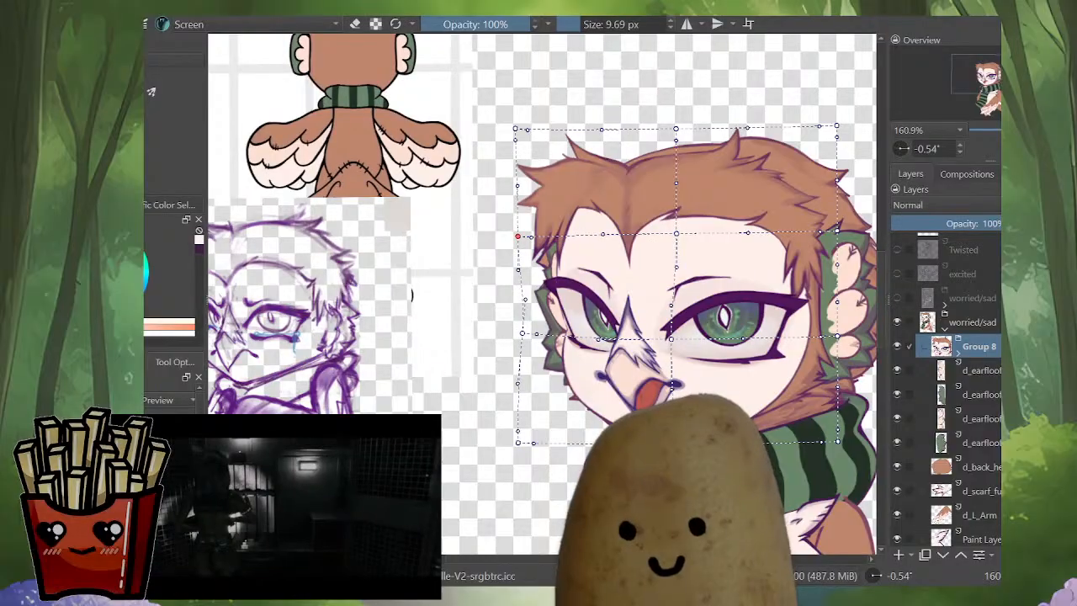
{"action": "scroll", "coordinate": [601, 397], "scroll_direction": "down", "scroll_amount": 5}
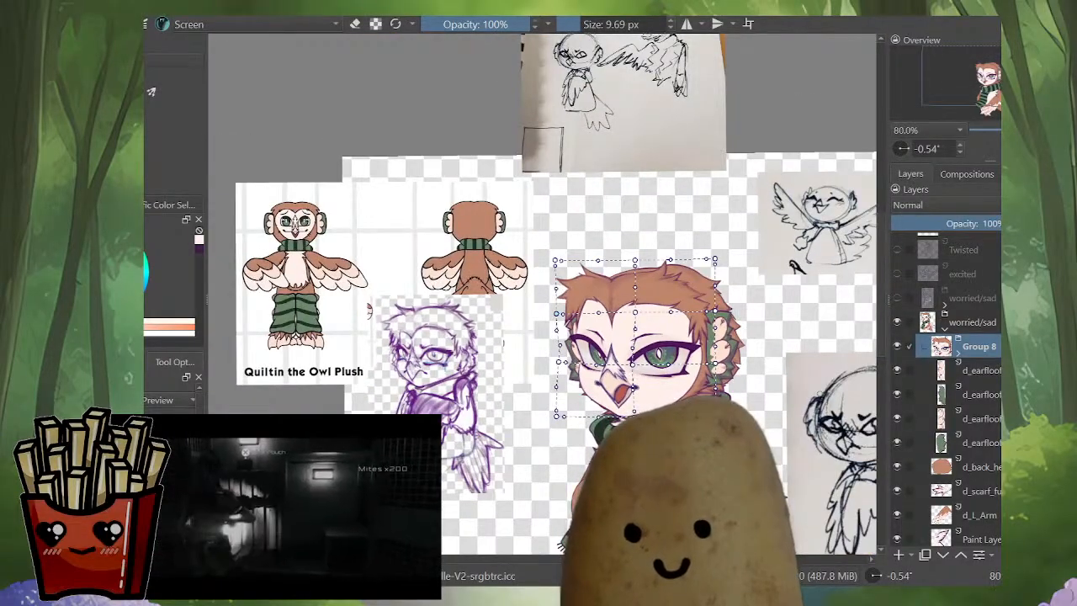
{"action": "scroll", "coordinate": [661, 398], "scroll_direction": "up", "scroll_amount": 4}
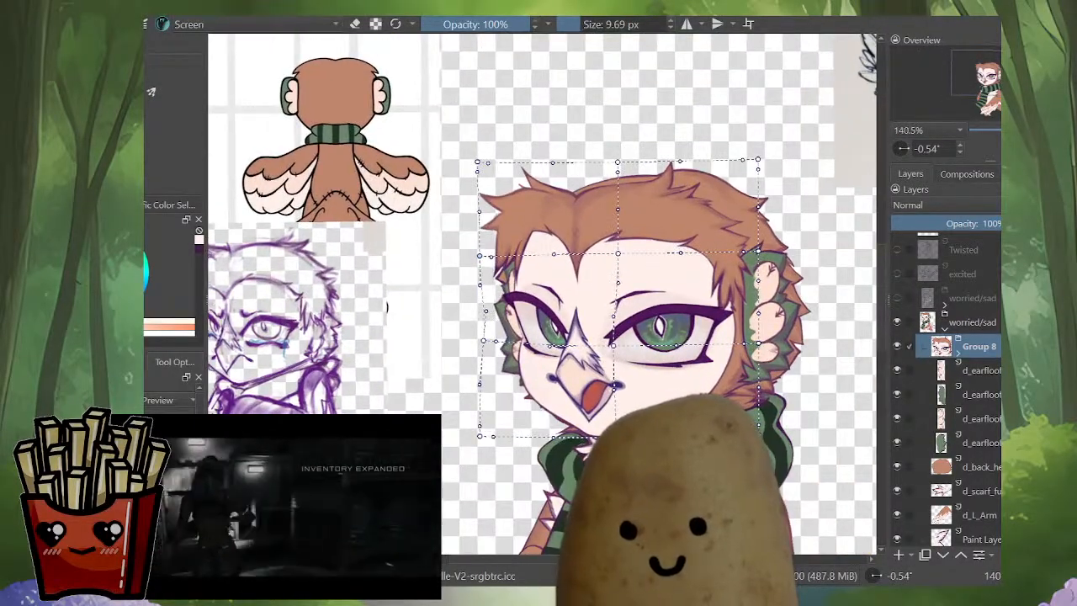
{"action": "left_click_drag", "start_coordinate": [752, 343], "coordinate": [749, 346]}
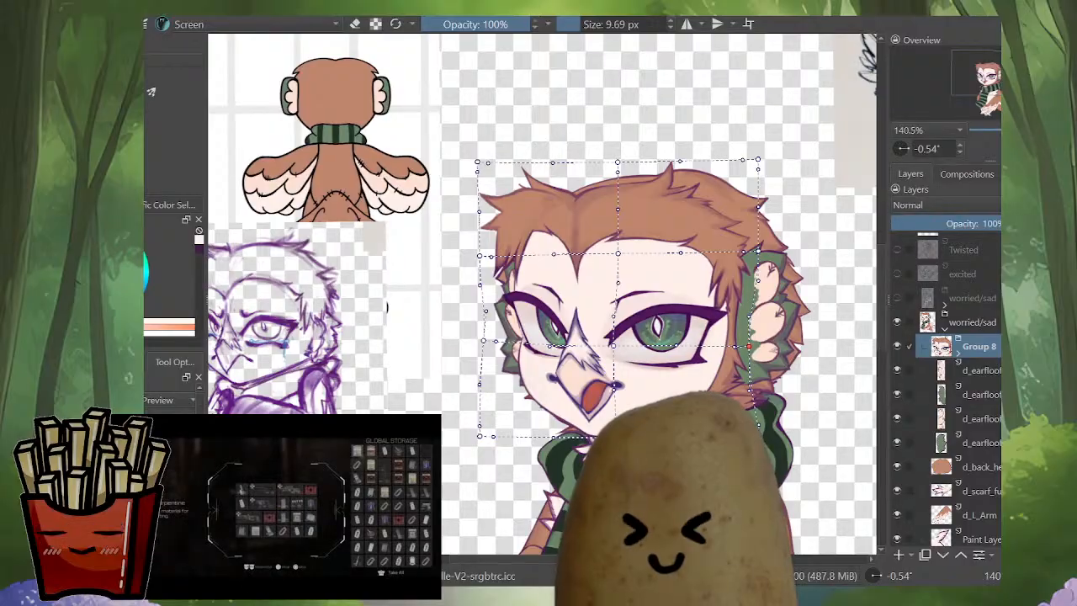
{"action": "left_click_drag", "start_coordinate": [749, 346], "coordinate": [789, 326]}
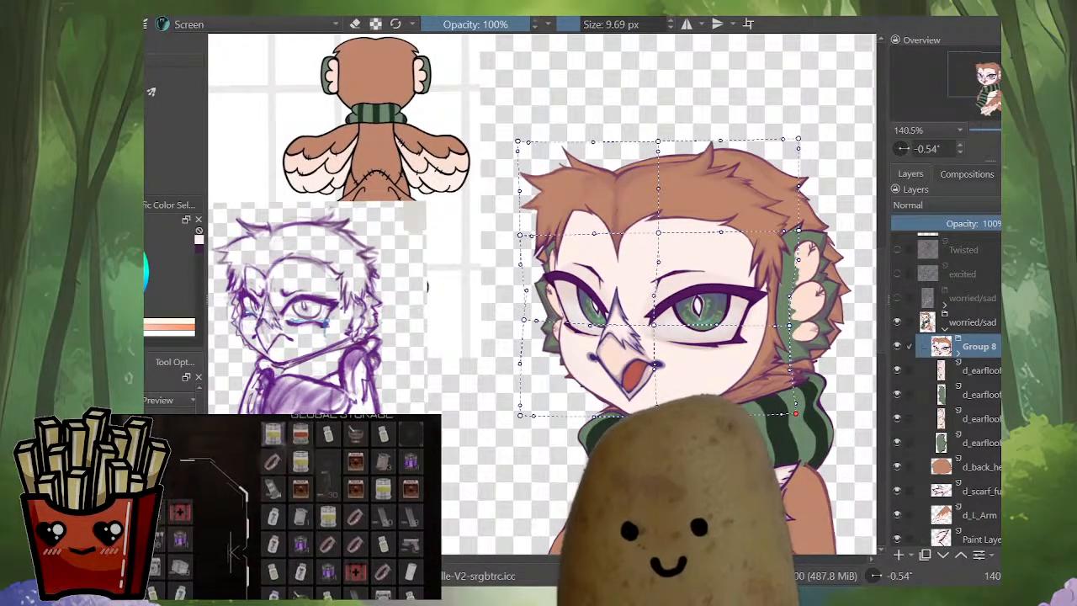
{"action": "left_click_drag", "start_coordinate": [789, 326], "coordinate": [781, 347]}
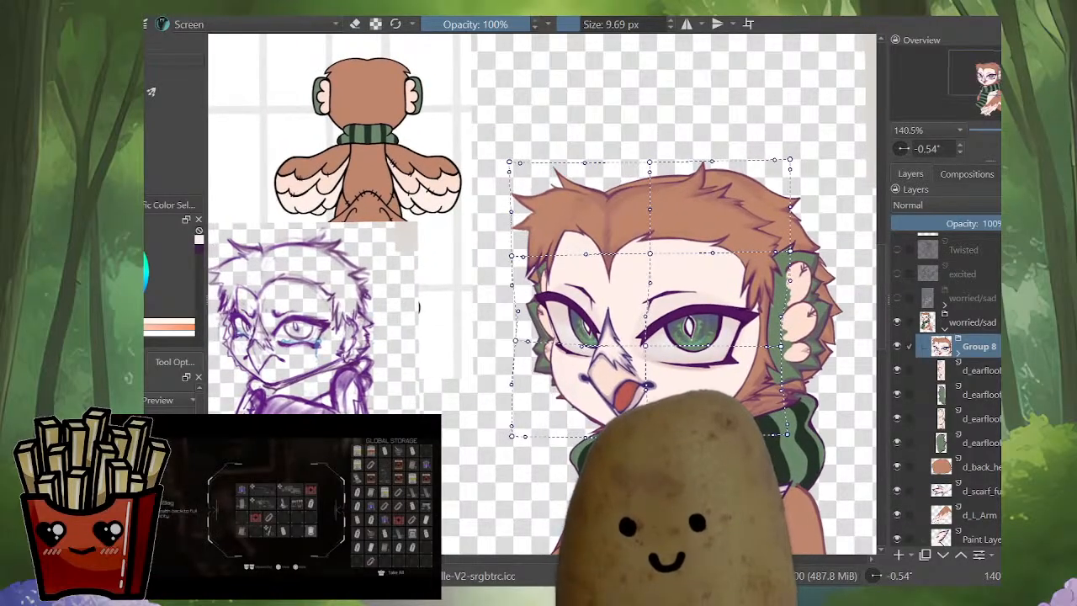
{"action": "key", "text": "Return"}
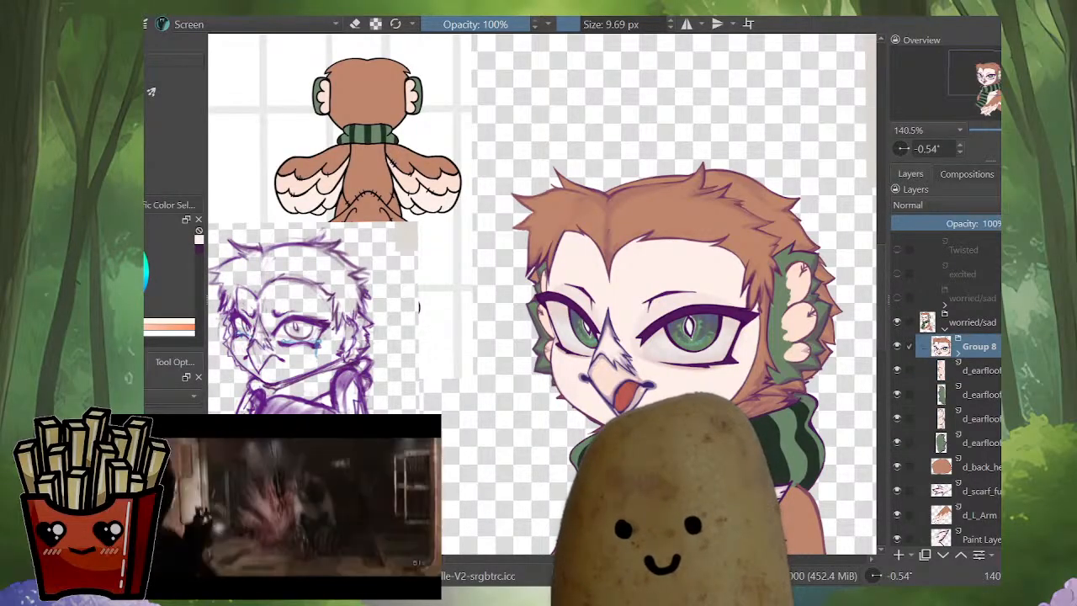
Step: Expand the head group, hide the open-beak group, and select the closed-beak group beneath it
{"action": "left_click", "coordinate": [958, 353]}
{"action": "left_click", "coordinate": [986, 371]}
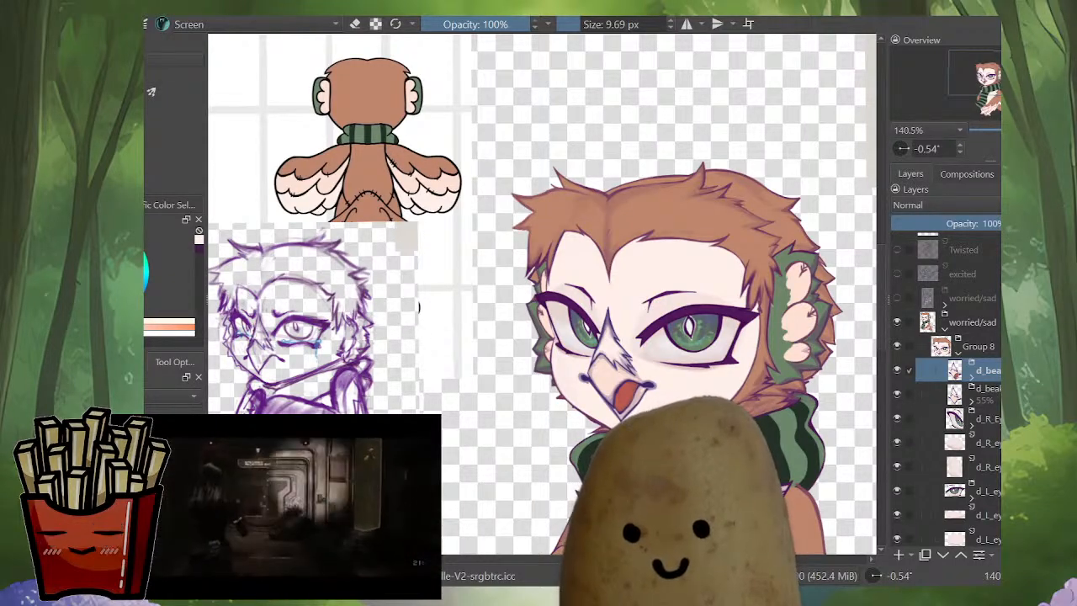
{"action": "left_click", "coordinate": [897, 370]}
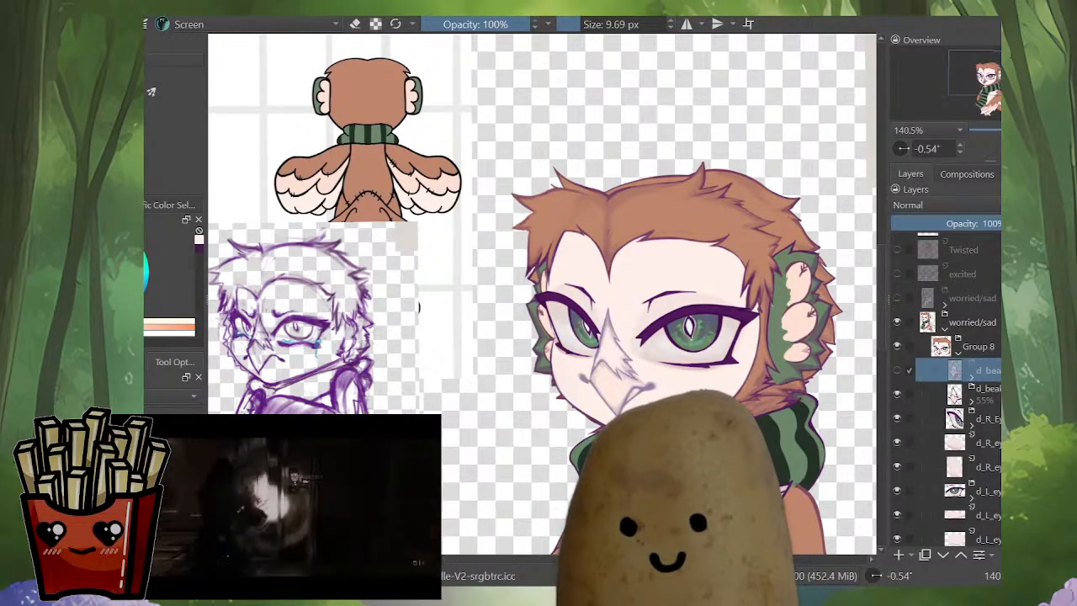
{"action": "left_click", "coordinate": [897, 370]}
{"action": "left_click", "coordinate": [897, 370]}
{"action": "left_click", "coordinate": [897, 370]}
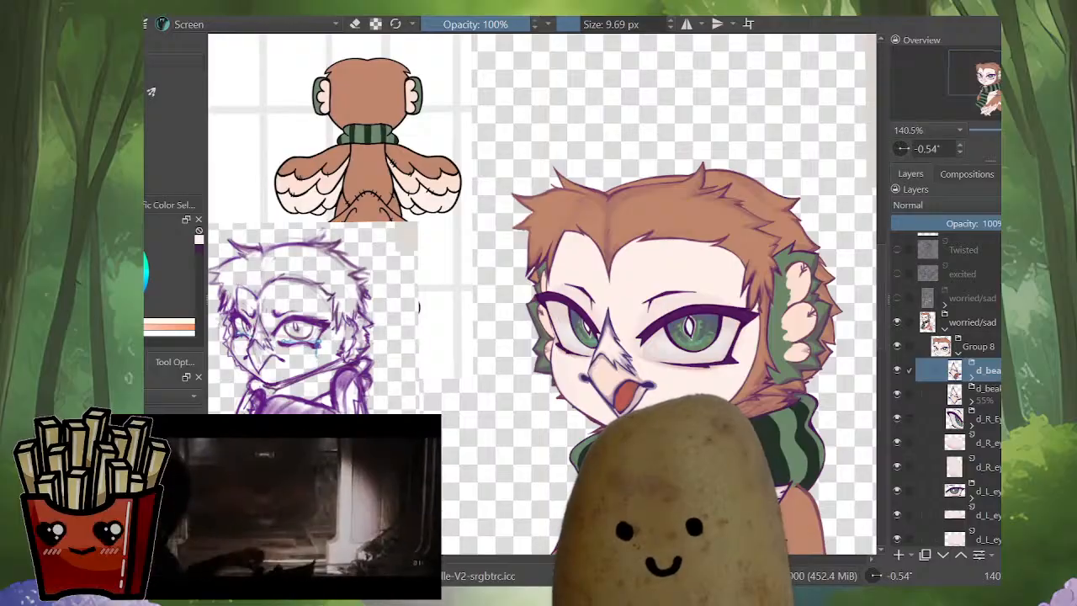
{"action": "left_click", "coordinate": [896, 371]}
{"action": "left_click", "coordinate": [897, 393]}
{"action": "left_click", "coordinate": [896, 394]}
{"action": "left_click", "coordinate": [959, 394]}
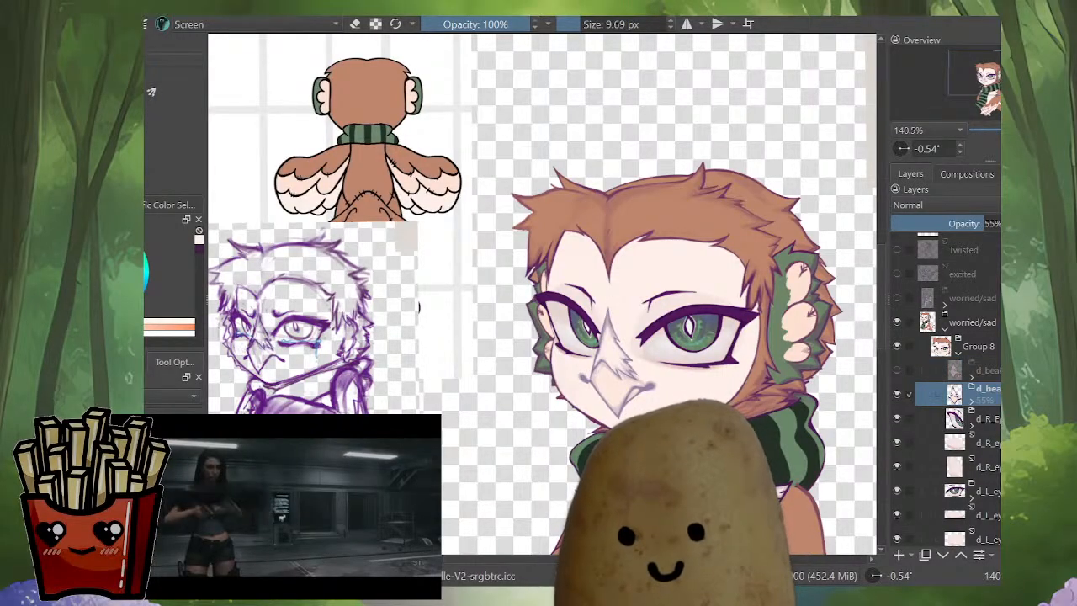
Step: Restore the closed-beak group to 100% opacity, expand it, and select its upper beak layer
{"action": "left_click", "coordinate": [972, 388]}
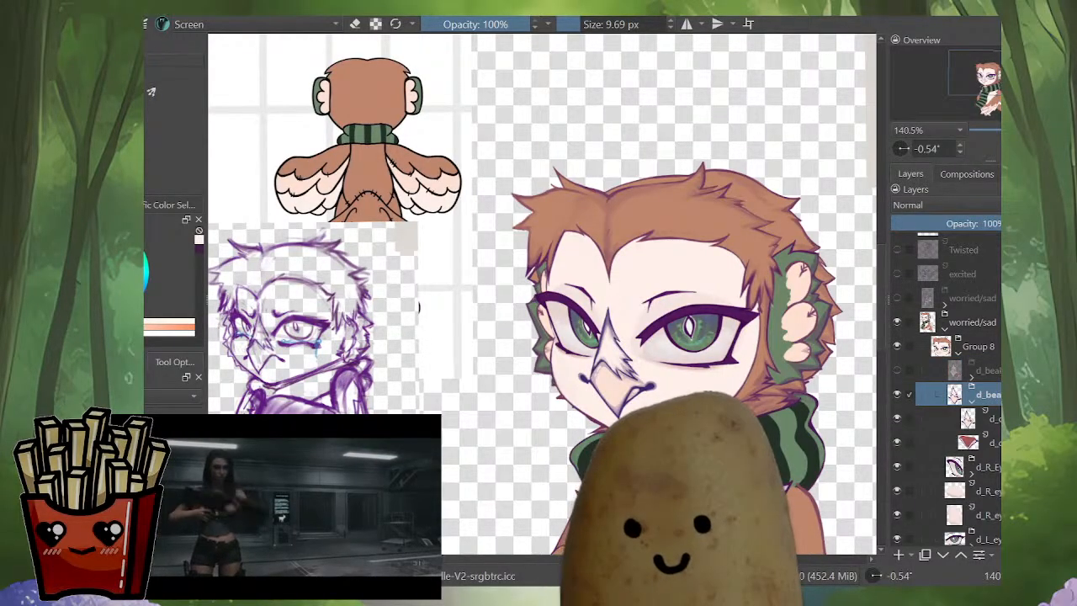
{"action": "scroll", "coordinate": [968, 392], "scroll_direction": "down", "scroll_amount": 1}
{"action": "left_click", "coordinate": [969, 393]}
{"action": "left_click", "coordinate": [896, 321]}
{"action": "left_click", "coordinate": [897, 321]}
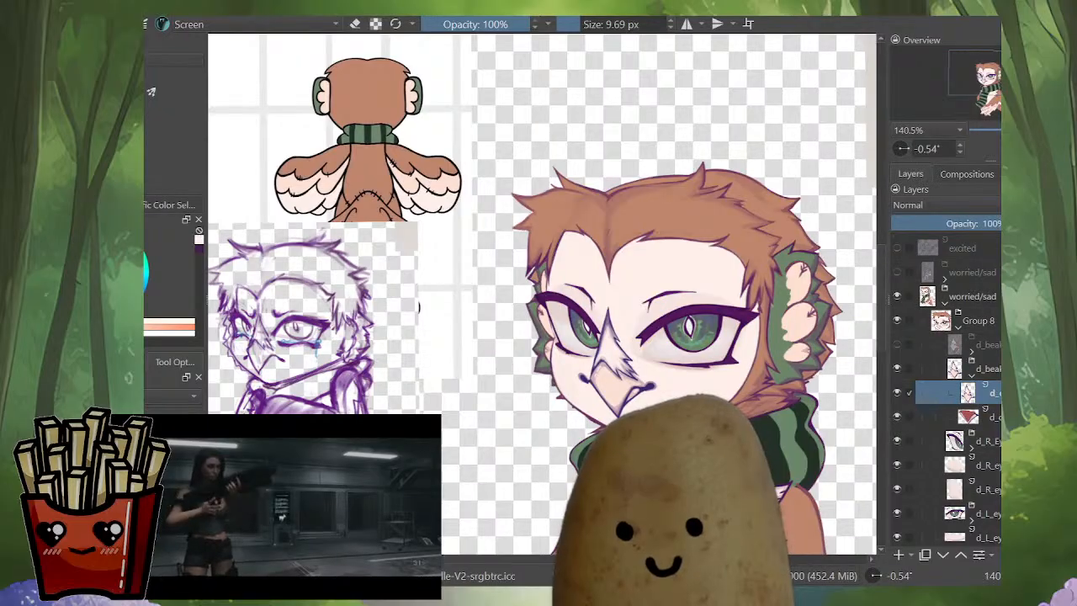
{"action": "scroll", "coordinate": [645, 253], "scroll_direction": "up", "scroll_amount": 2}
{"action": "scroll", "coordinate": [645, 252], "scroll_direction": "down", "scroll_amount": 3}
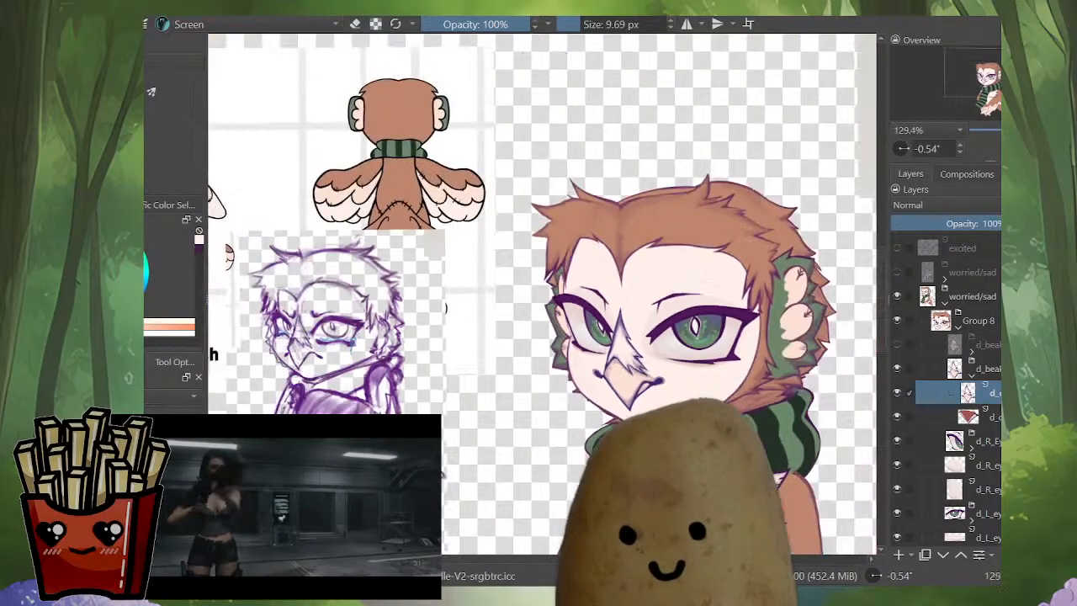
Step: Sample the dark blue of the beak outline and switch to a thin Normal-mode brush for redrawing the mouth corners
{"action": "scroll", "coordinate": [580, 362], "scroll_direction": "up", "scroll_amount": 6}
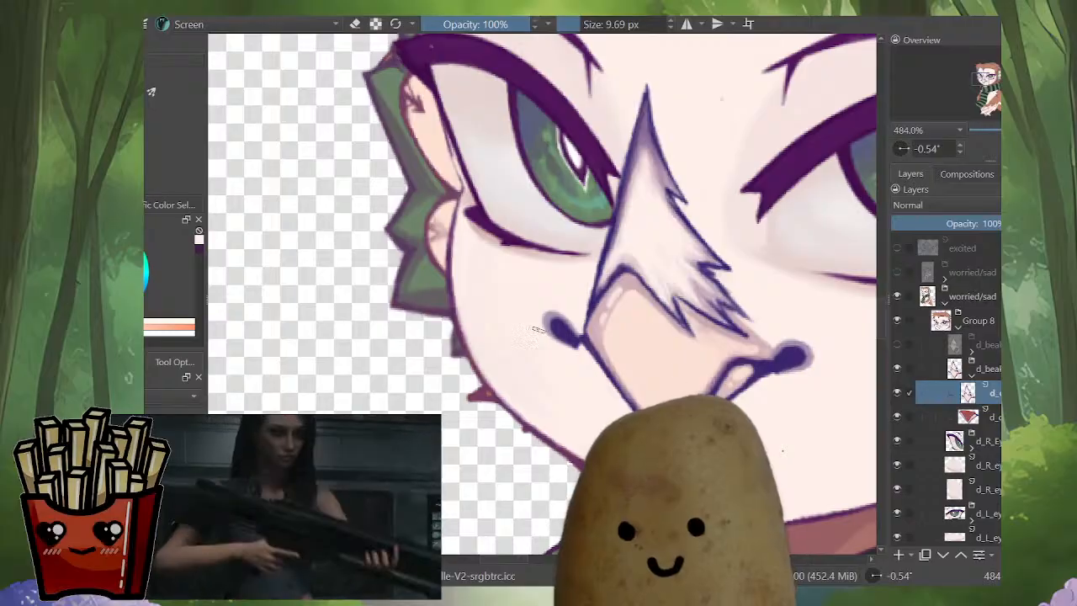
{"action": "left_click", "coordinate": [593, 344], "text": "ctrl"}
{"action": "left_click_drag", "start_coordinate": [588, 357], "coordinate": [551, 391]}
{"action": "key", "text": "ctrl+z"}
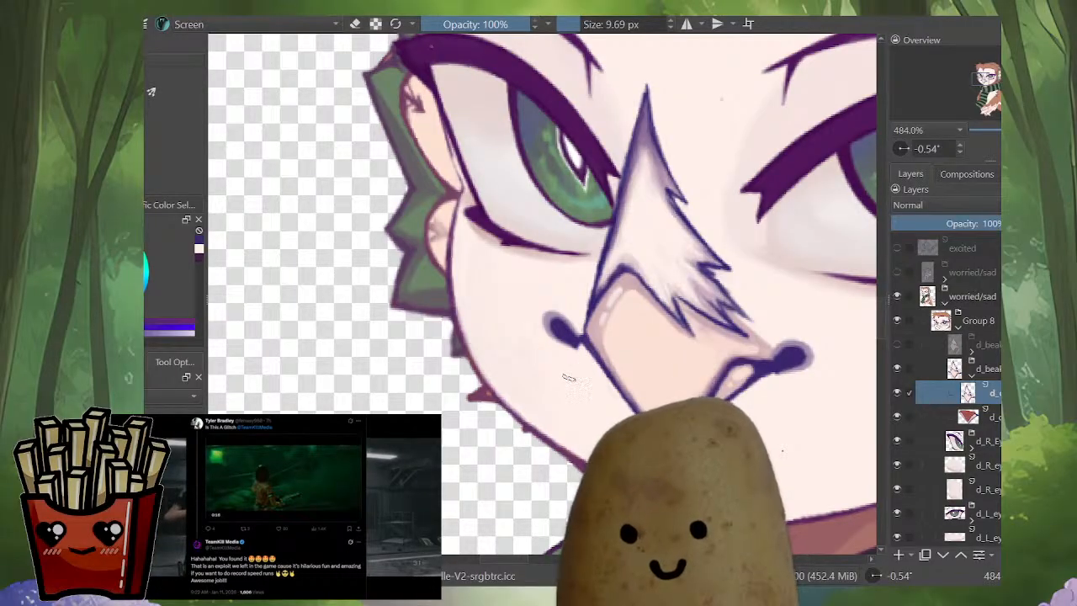
{"action": "right_click", "coordinate": [575, 399]}
{"action": "left_click", "coordinate": [631, 345]}
{"action": "mouse_move", "coordinate": [582, 343]}
{"action": "left_mouse_down"}
{"action": "mouse_move", "coordinate": [527, 404]}
{"action": "mouse_move", "coordinate": [722, 333]}
{"action": "left_mouse_up"}
{"action": "key", "text": "ctrl+z"}
{"action": "left_click_drag", "start_coordinate": [610, 362], "coordinate": [579, 370]}
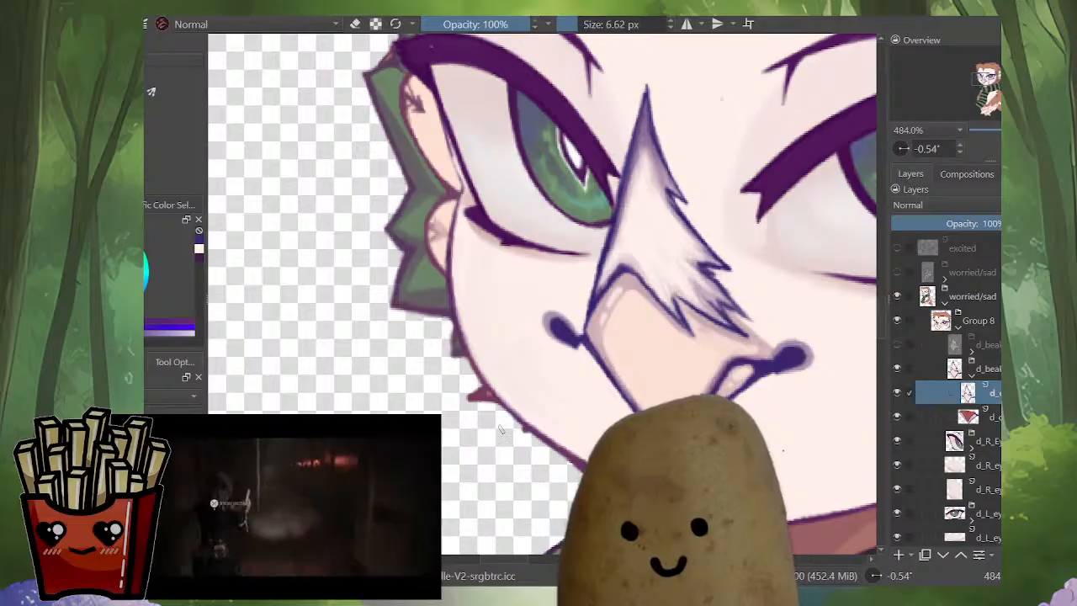
Step: Outline a drooping mouth corner on the near side of the closed beak and erase the old upturned one
{"action": "scroll", "coordinate": [579, 380], "scroll_direction": "down", "scroll_amount": 3}
{"action": "scroll", "coordinate": [671, 301], "scroll_direction": "down", "scroll_amount": 2}
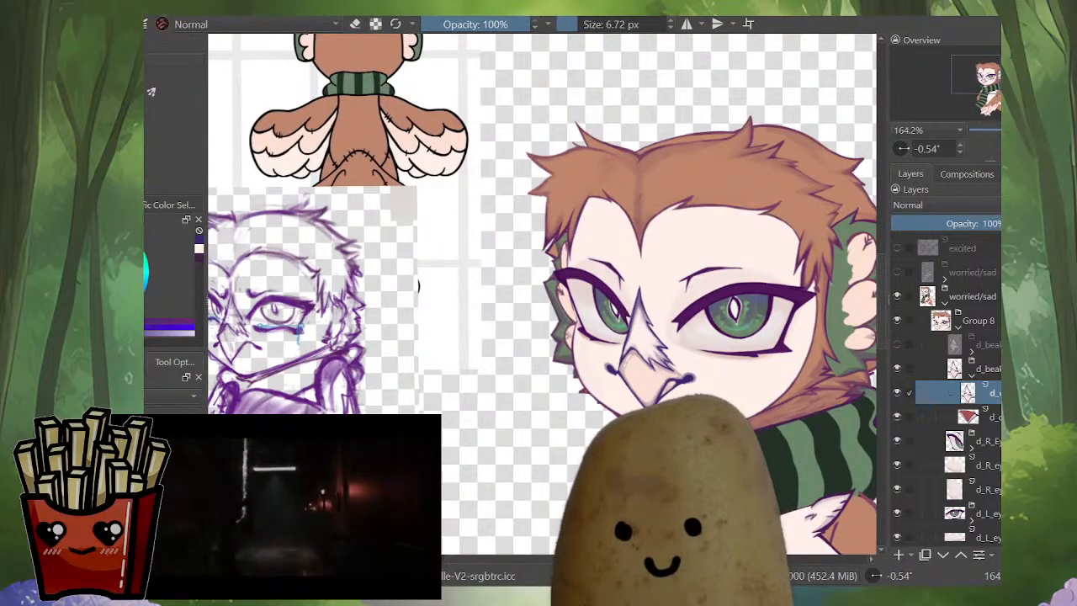
{"action": "scroll", "coordinate": [654, 354], "scroll_direction": "up", "scroll_amount": 5}
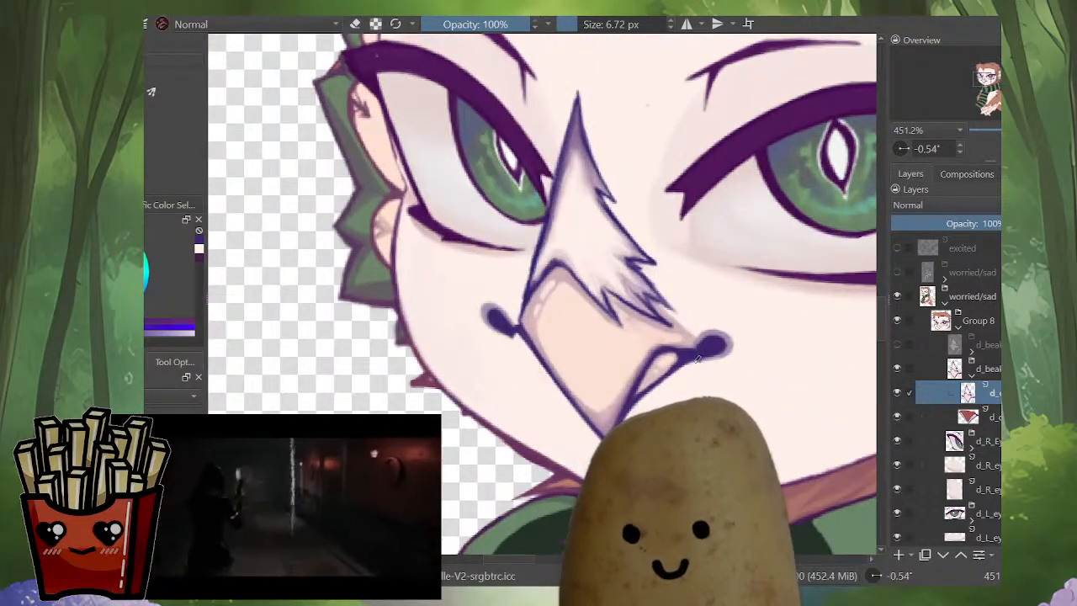
{"action": "key", "text": "e"}
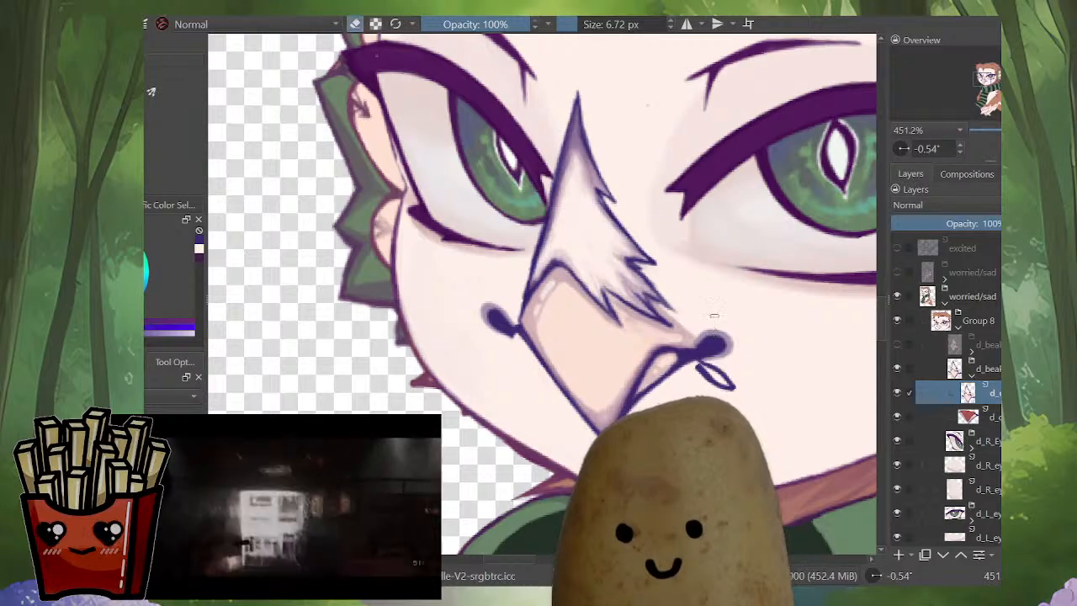
{"action": "mouse_move", "coordinate": [706, 353]}
{"action": "left_mouse_down"}
{"action": "mouse_move", "coordinate": [711, 337]}
{"action": "mouse_move", "coordinate": [727, 342]}
{"action": "left_mouse_up"}
{"action": "scroll", "coordinate": [728, 342], "scroll_direction": "down", "scroll_amount": 4}
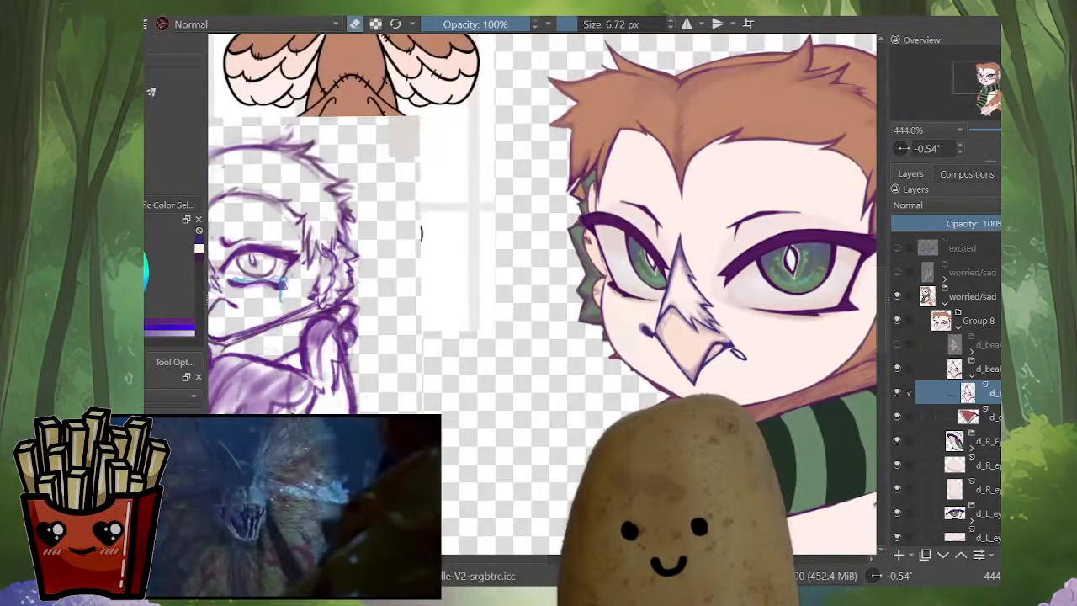
Step: Fill the new near-side mouth corner with the dark blue and erase its edge to slim the shape, working in mirrored view
{"action": "key", "text": "m"}
{"action": "scroll", "coordinate": [262, 327], "scroll_direction": "up", "scroll_amount": 5}
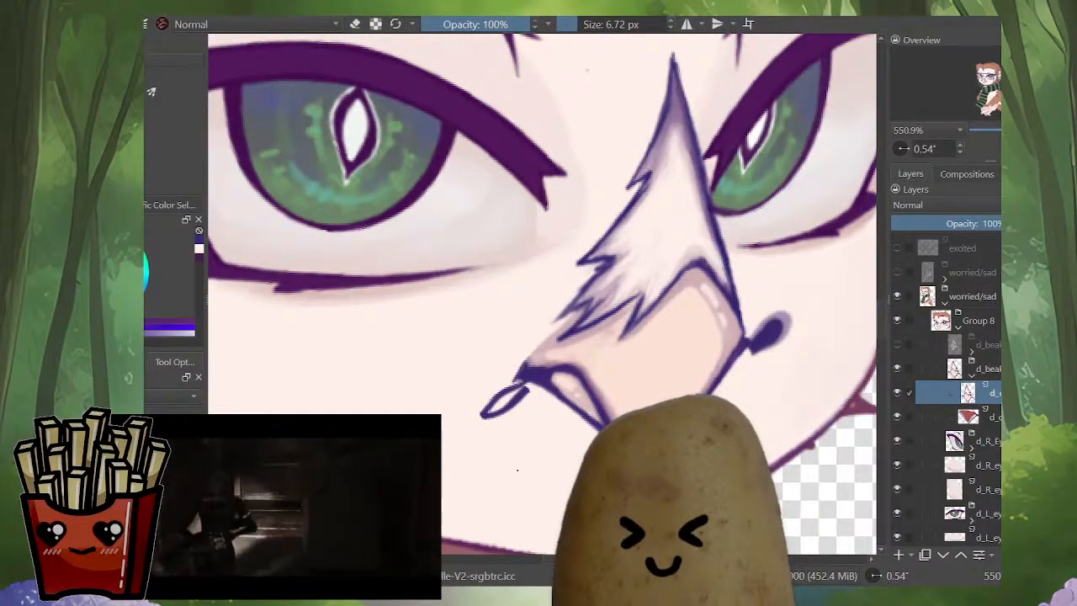
{"action": "mouse_move", "coordinate": [496, 414]}
{"action": "left_mouse_down"}
{"action": "mouse_move", "coordinate": [520, 389]}
{"action": "mouse_move", "coordinate": [501, 410]}
{"action": "left_mouse_up"}
{"action": "key", "text": "e"}
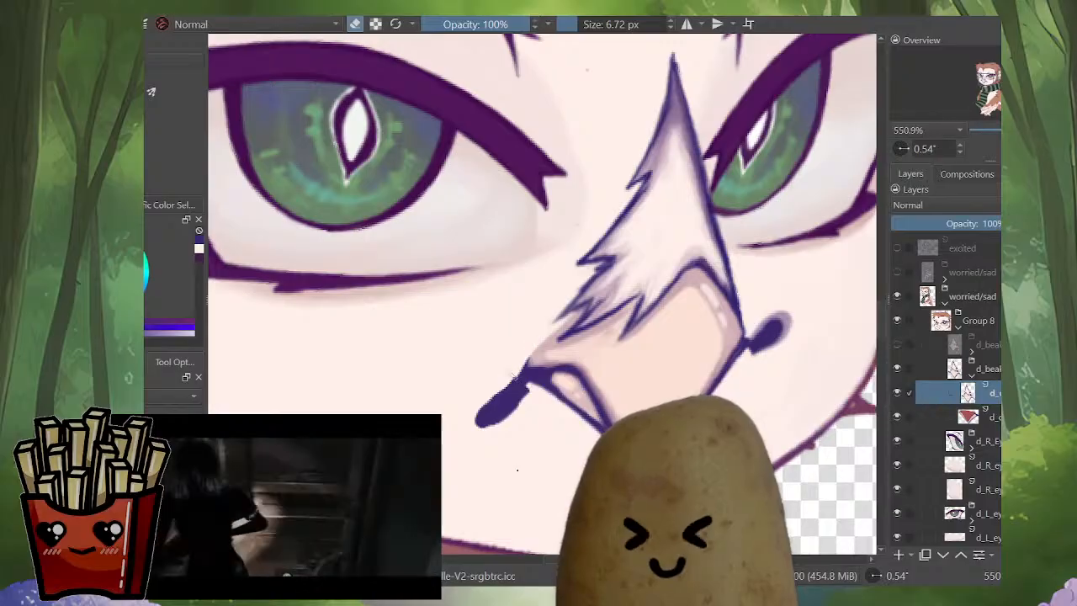
{"action": "left_click_drag", "start_coordinate": [516, 371], "coordinate": [476, 405]}
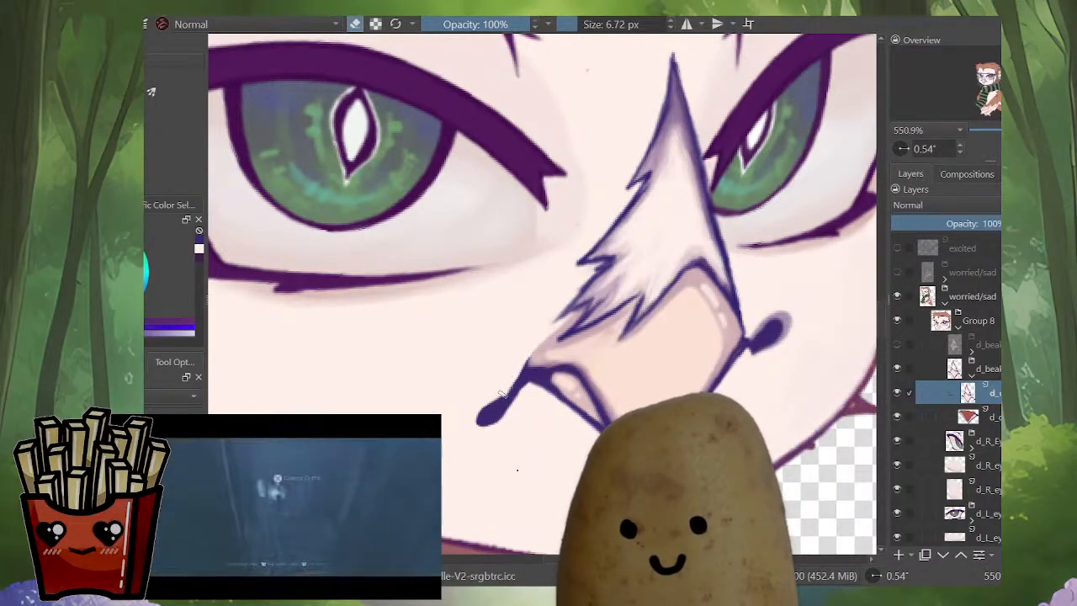
Step: Refine the contour of the near-side mouth corner with alternating fine paint and erase strokes, using brush sizes of 2.47 and 3.80 px
{"action": "key", "text": "e"}
{"action": "key", "text": "bracketright"}
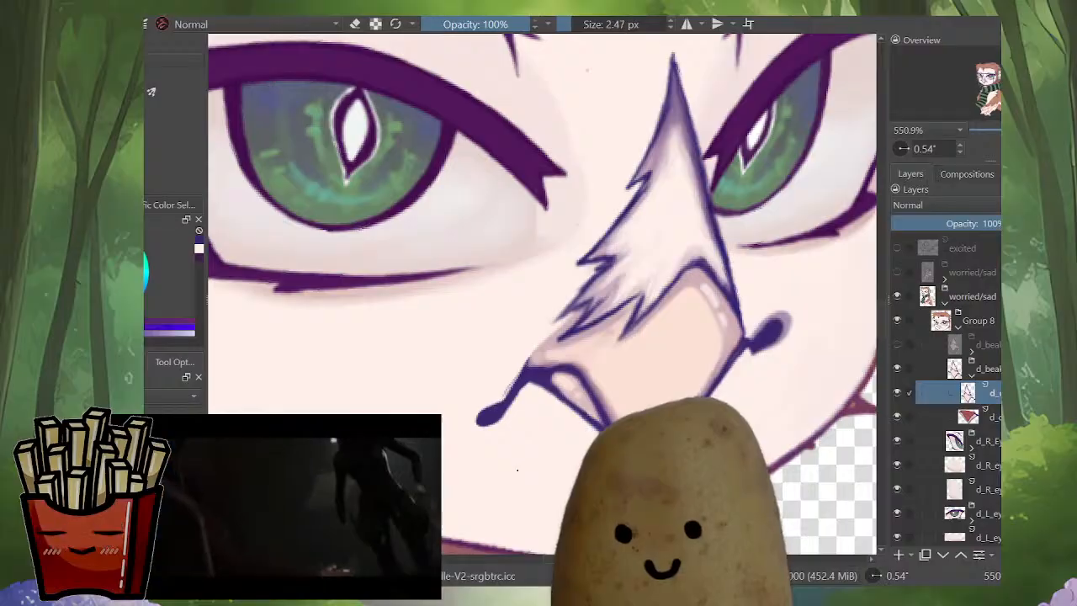
{"action": "left_click_drag", "start_coordinate": [522, 366], "coordinate": [476, 421]}
{"action": "key", "text": "e"}
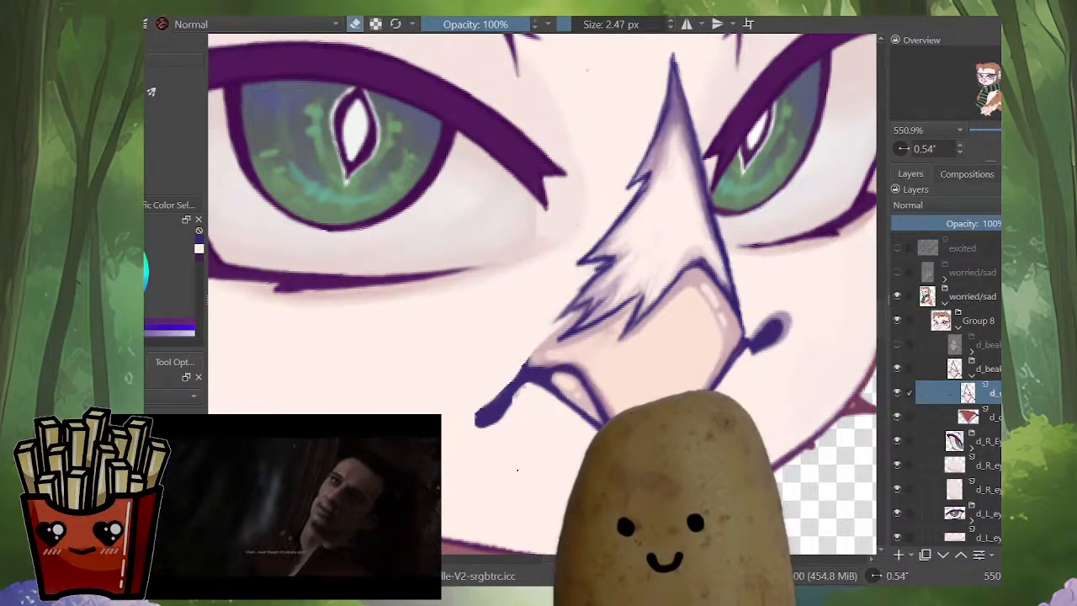
{"action": "key", "text": "e"}
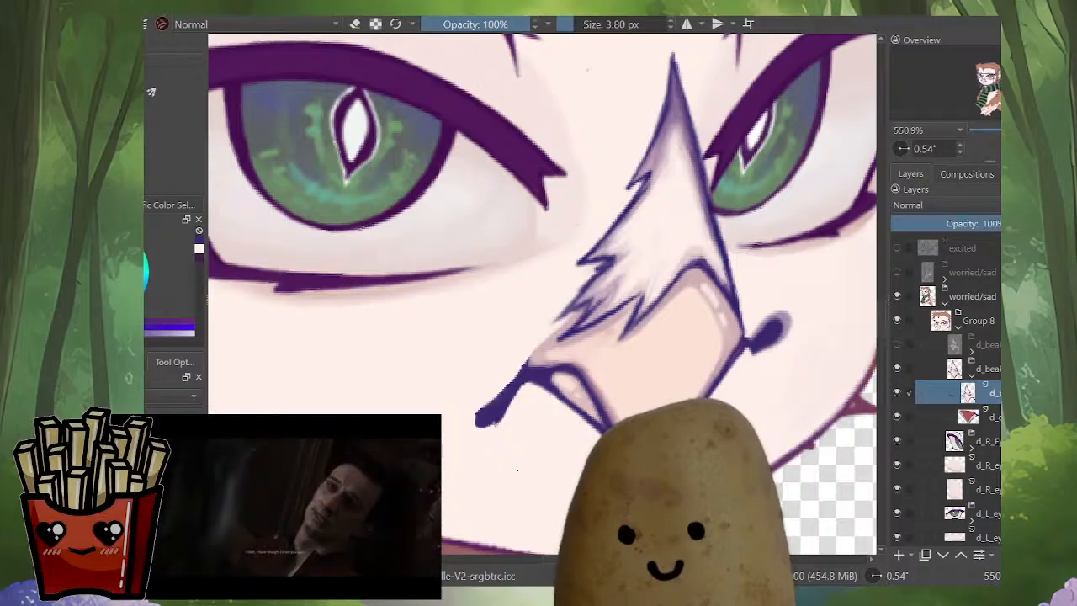
{"action": "key", "text": "e"}
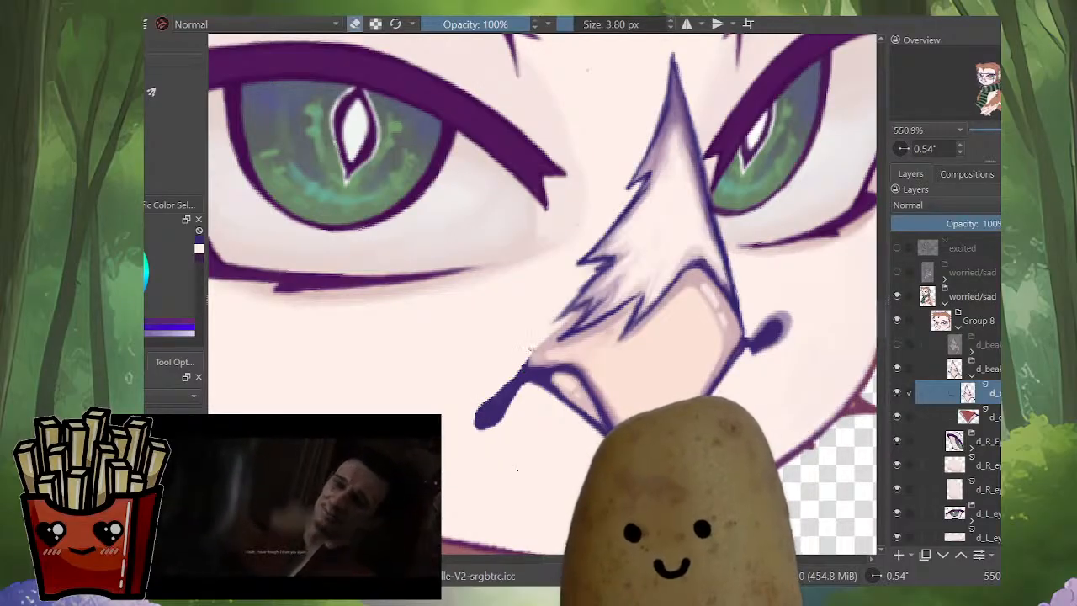
{"action": "key", "text": "e"}
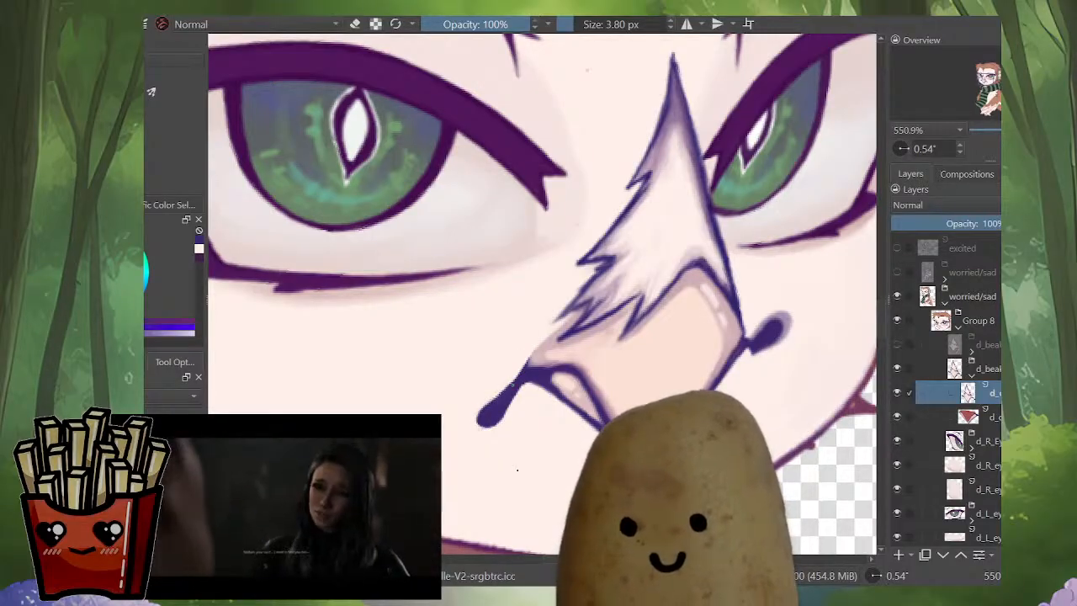
{"action": "key", "text": "m"}
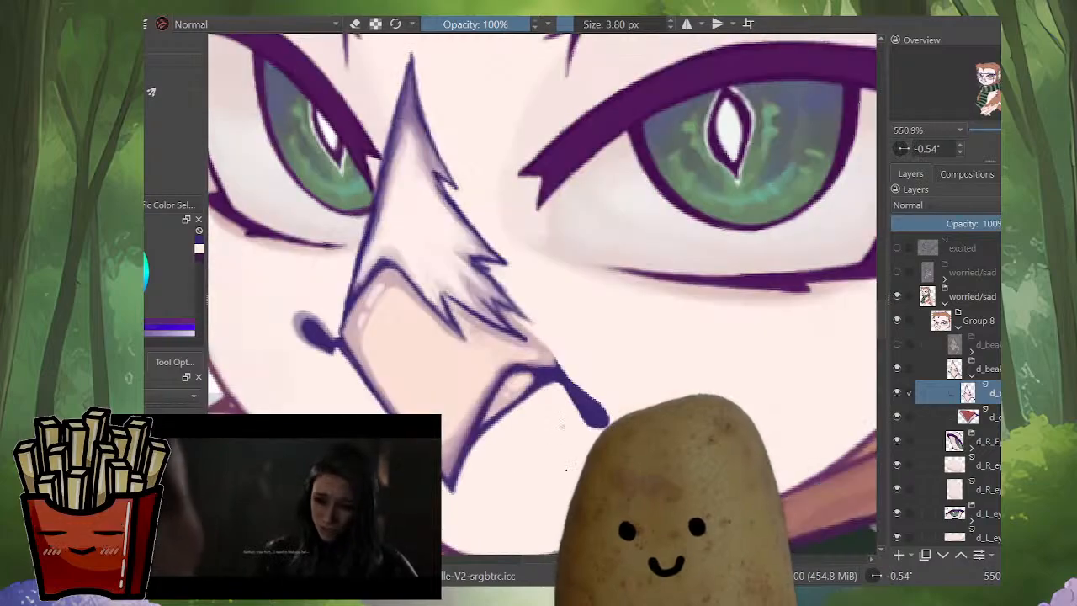
{"action": "key", "text": "minus"}
{"action": "key", "text": "minus"}
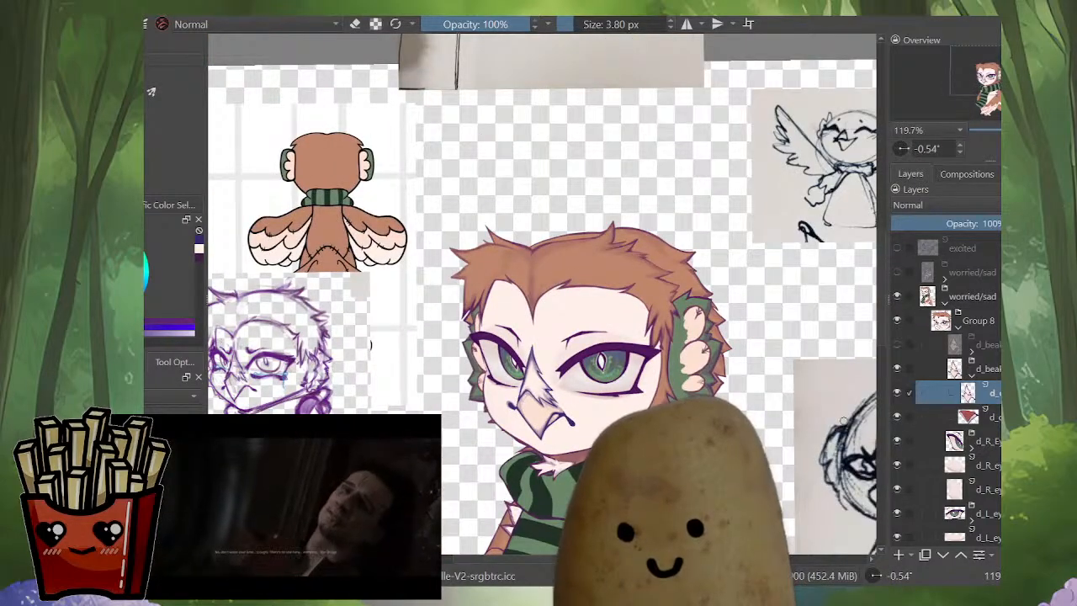
Step: Erase the closed beak's far-side mouth corner with a 6.25 px eraser and return to the unmirrored view
{"action": "key", "text": "plus"}
{"action": "key", "text": "plus"}
{"action": "key", "text": "m"}
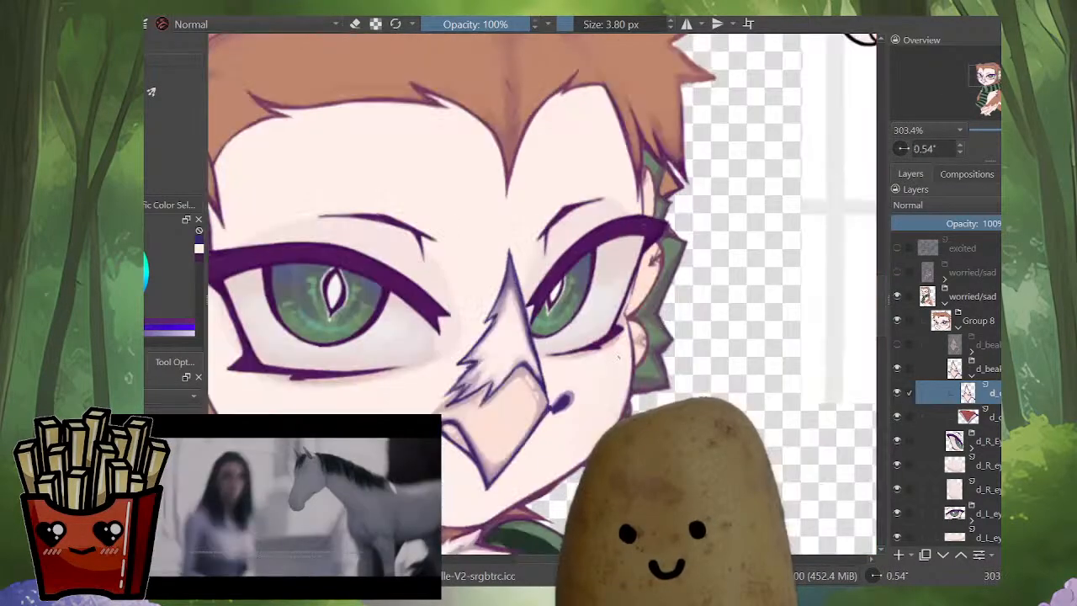
{"action": "key", "text": "plus"}
{"action": "key", "text": "e"}
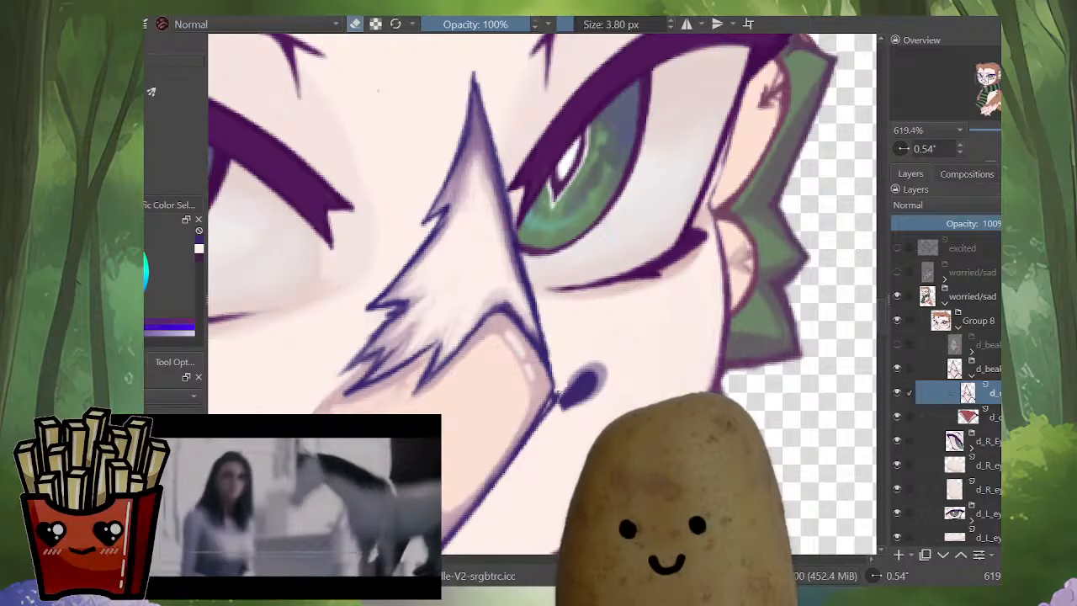
{"action": "key", "text": "bracketright"}
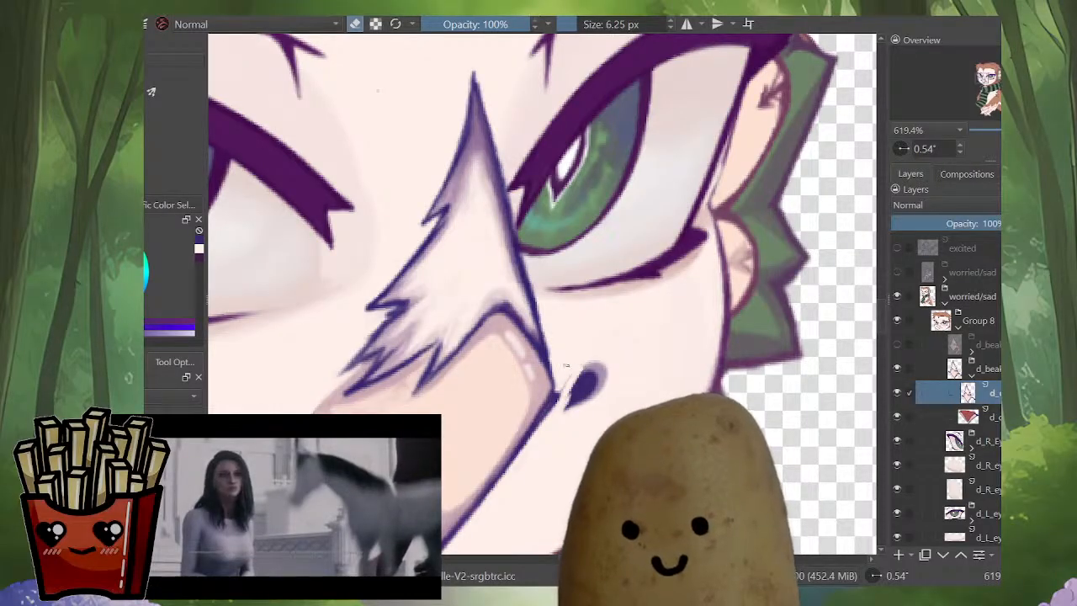
{"action": "left_click_drag", "start_coordinate": [571, 393], "coordinate": [590, 372]}
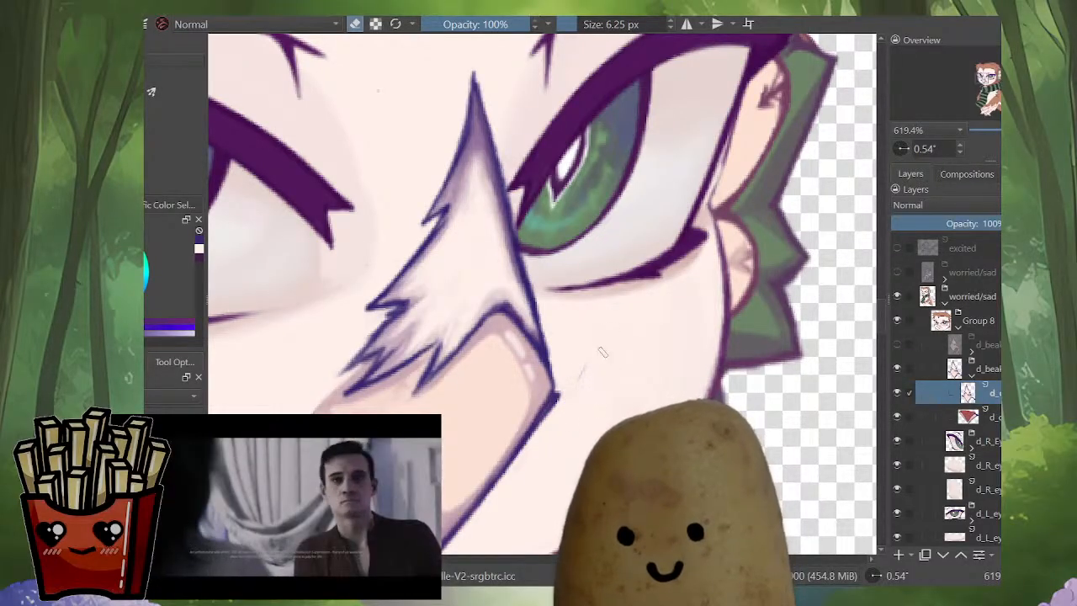
{"action": "scroll", "coordinate": [594, 367], "scroll_direction": "down", "scroll_amount": 5}
{"action": "key", "text": "m"}
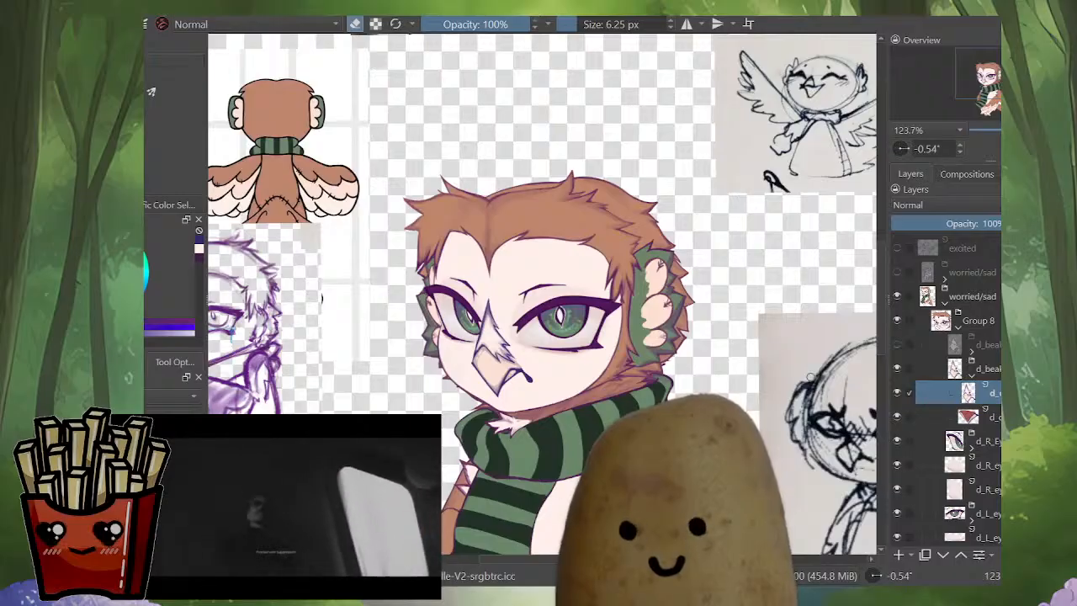
{"action": "left_click_drag", "start_coordinate": [594, 367], "coordinate": [636, 389]}
{"action": "scroll", "coordinate": [530, 418], "scroll_direction": "up", "scroll_amount": 3}
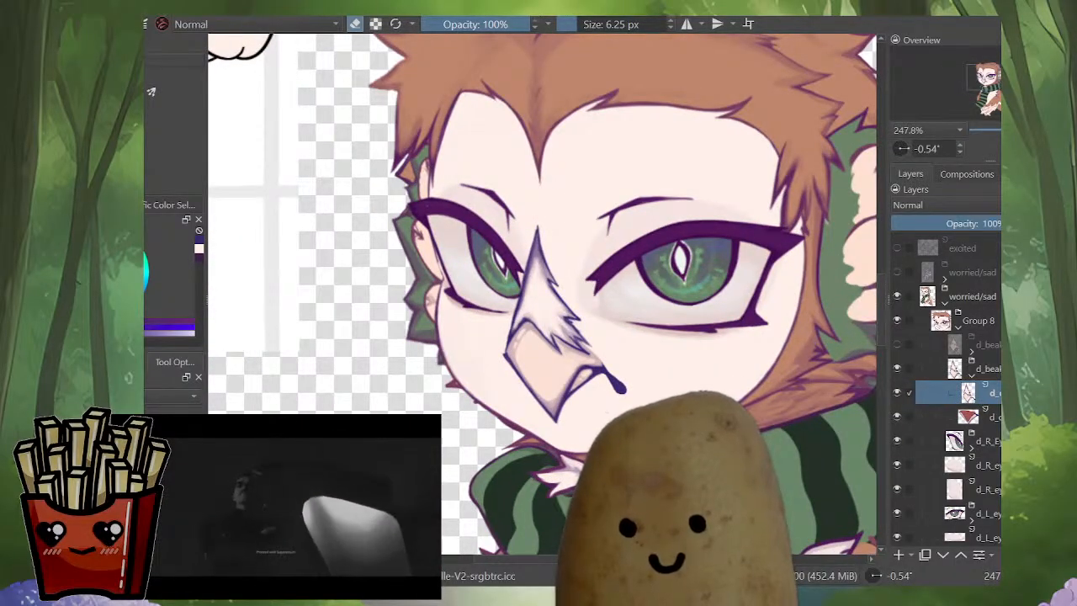
Step: Show the open-beak group again and select it together with the collapsed closed-beak group
{"action": "left_click", "coordinate": [971, 375]}
{"action": "left_click", "coordinate": [985, 345]}
{"action": "left_click", "coordinate": [897, 345]}
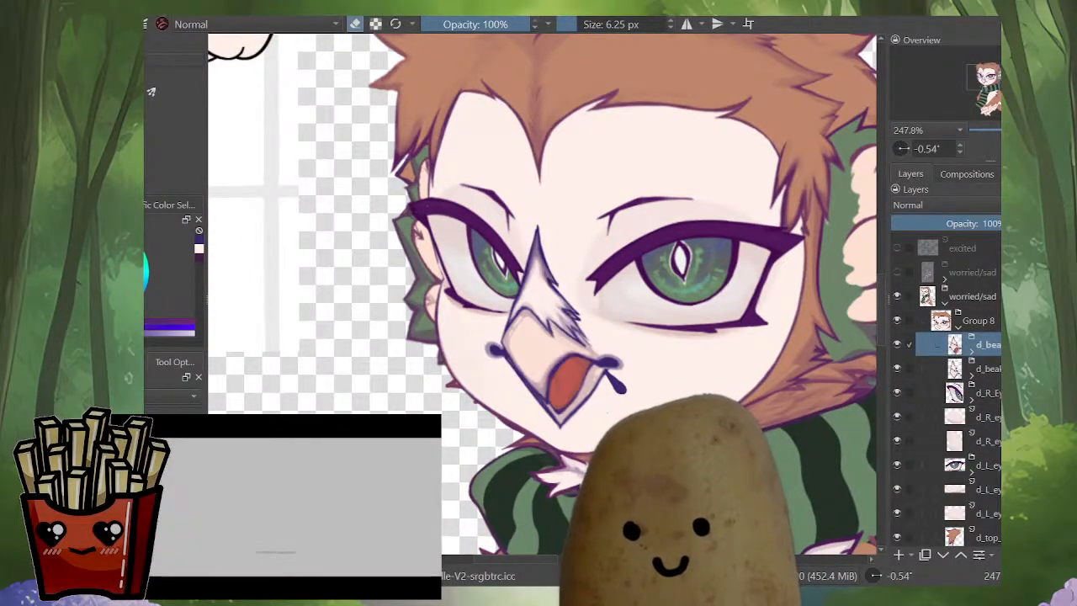
{"action": "left_click", "coordinate": [976, 369], "text": "ctrl"}
Step: Mesh-warp both beak groups slightly outward on the far-cheek side and apply the transform
{"action": "key", "text": "ctrl+t"}
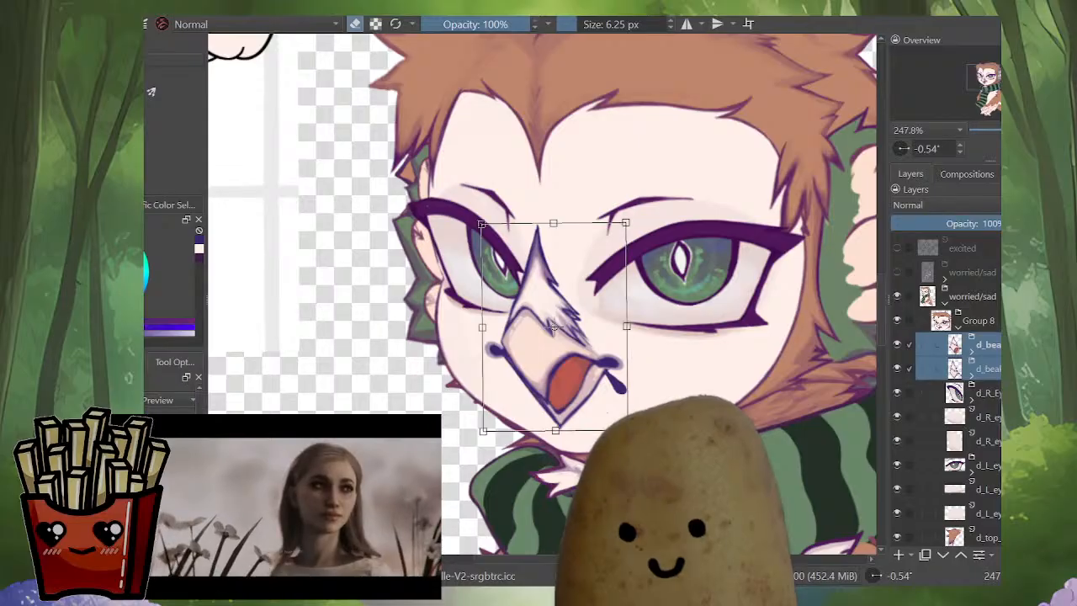
{"action": "scroll", "coordinate": [552, 326], "scroll_direction": "up", "scroll_amount": 1}
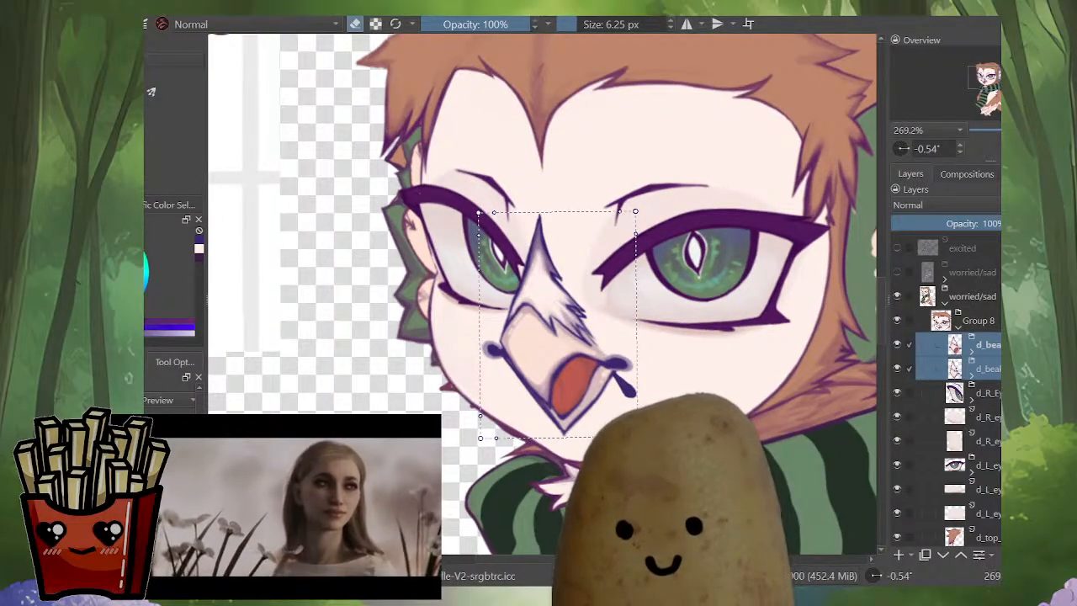
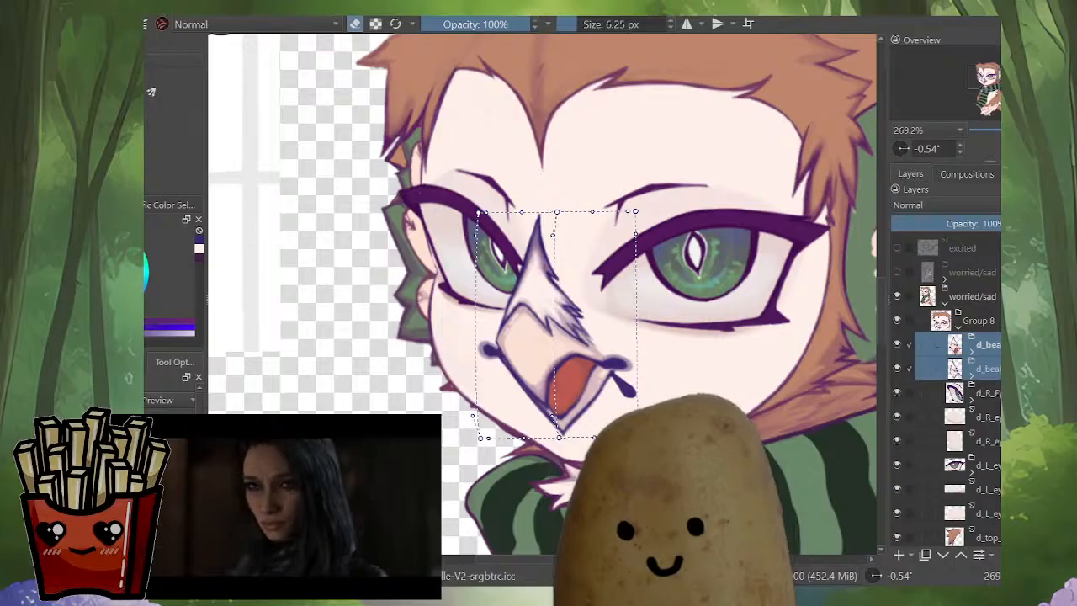
{"action": "key", "text": "m"}
{"action": "key", "text": "m"}
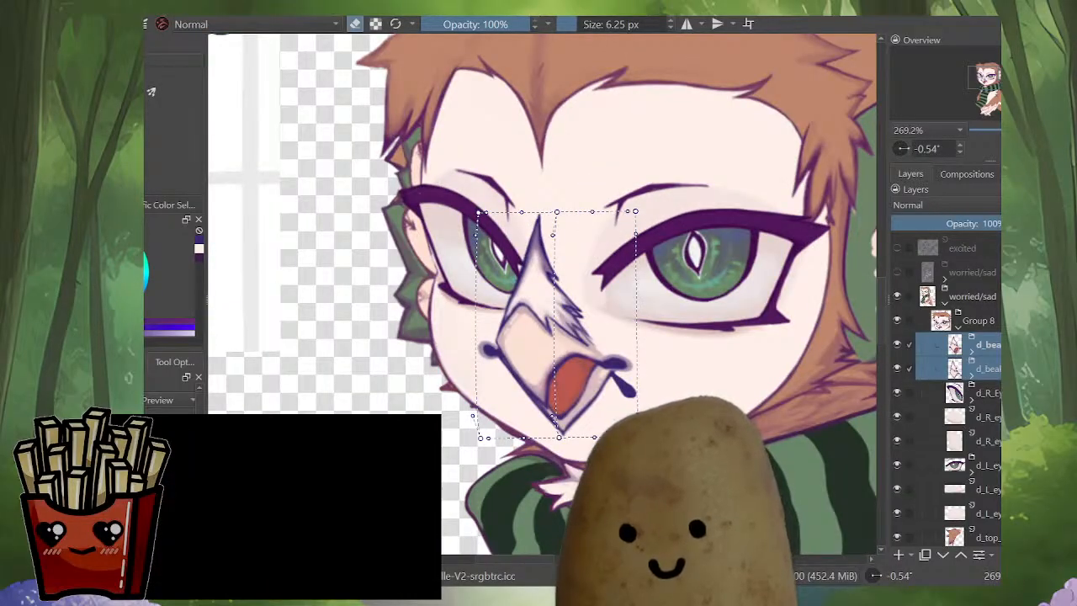
{"action": "key", "text": "Return"}
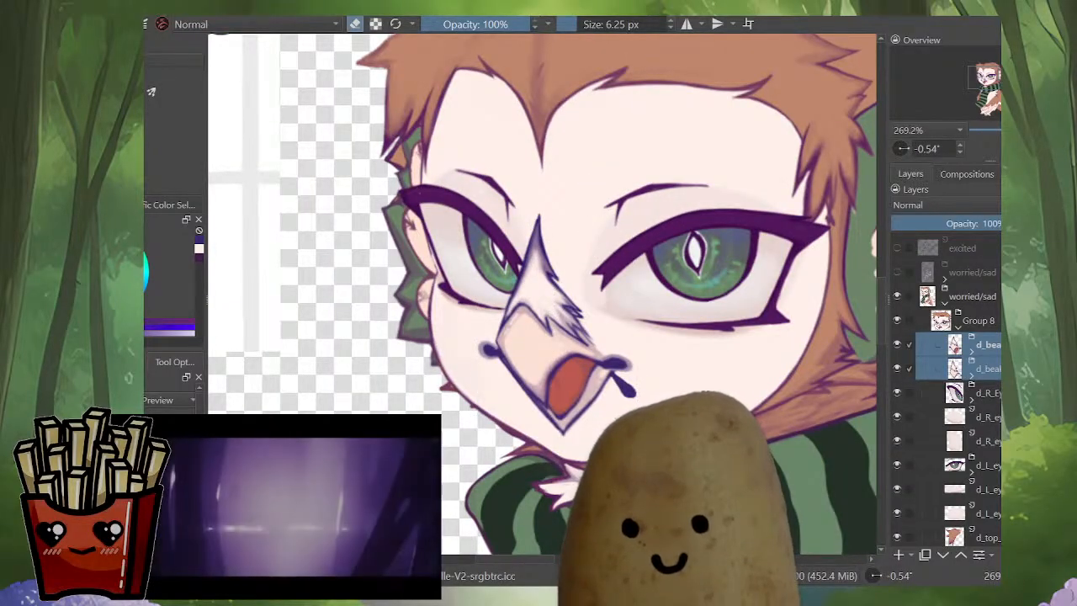
Step: Collapse the head group and the coloured worried/sad group, and select the coloured worried/sad group
{"action": "left_click", "coordinate": [975, 368]}
{"action": "left_click", "coordinate": [957, 327]}
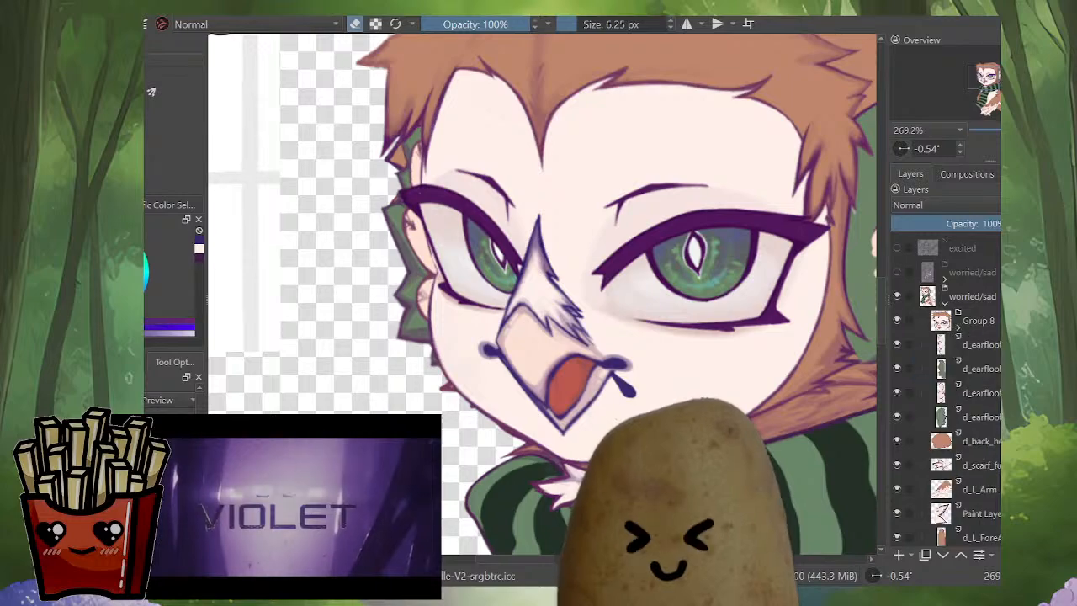
{"action": "left_click", "coordinate": [940, 321], "text": "alt"}
{"action": "left_click", "coordinate": [928, 273], "text": "alt"}
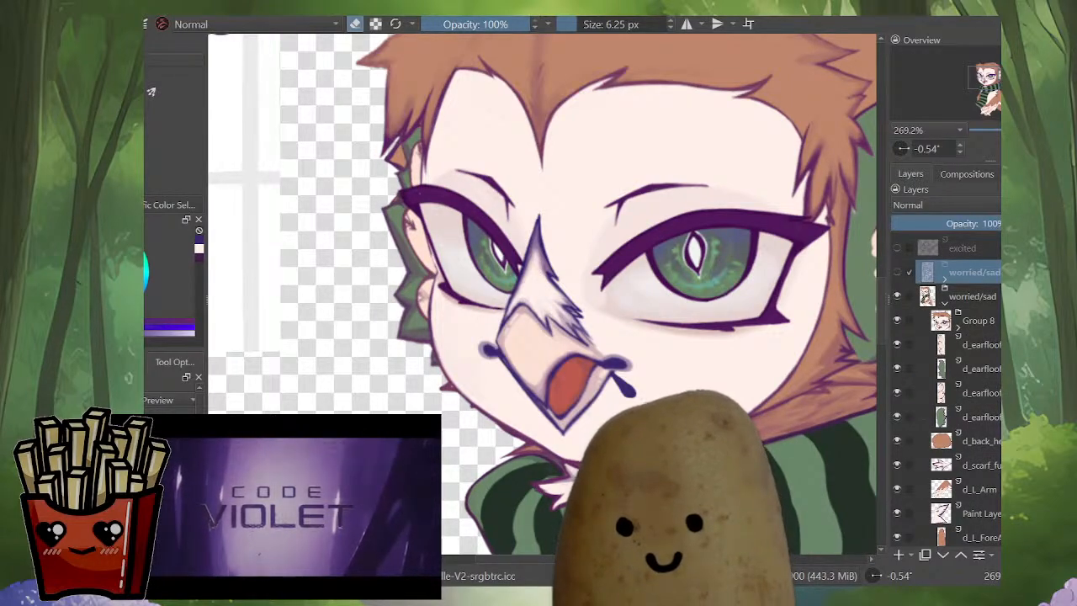
{"action": "left_click", "coordinate": [944, 303]}
{"action": "left_click", "coordinate": [928, 341]}
{"action": "left_click", "coordinate": [928, 342], "text": "alt"}
{"action": "left_click", "coordinate": [928, 341], "text": "alt"}
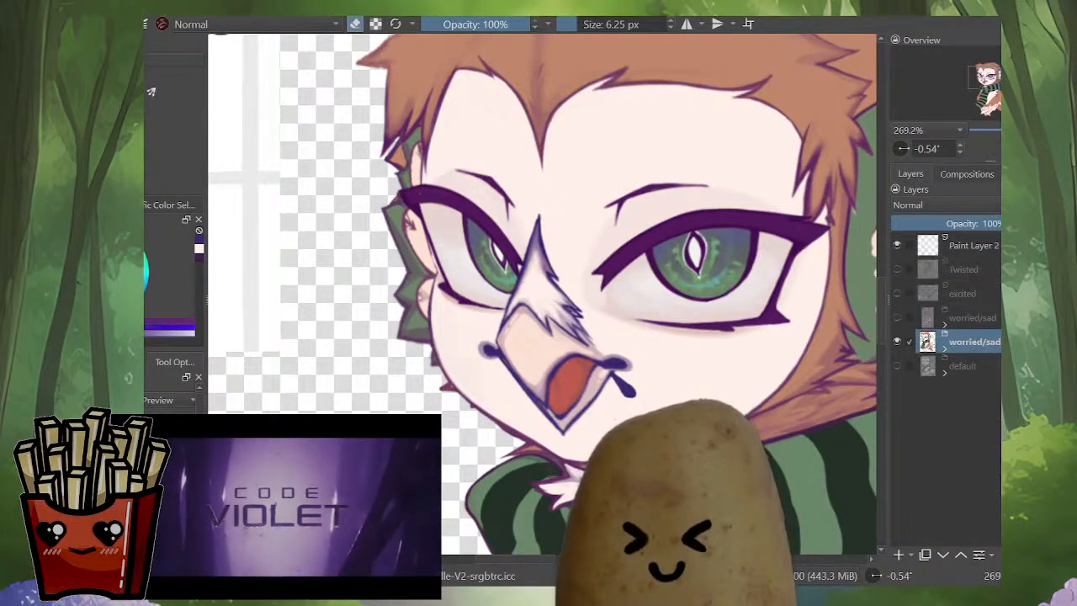
Step: Compare the warped worried/sad owl with the default owl by alternating between their isolated groups
{"action": "left_click", "coordinate": [928, 366]}
{"action": "left_click", "coordinate": [928, 366], "text": "alt"}
{"action": "left_click", "coordinate": [928, 342]}
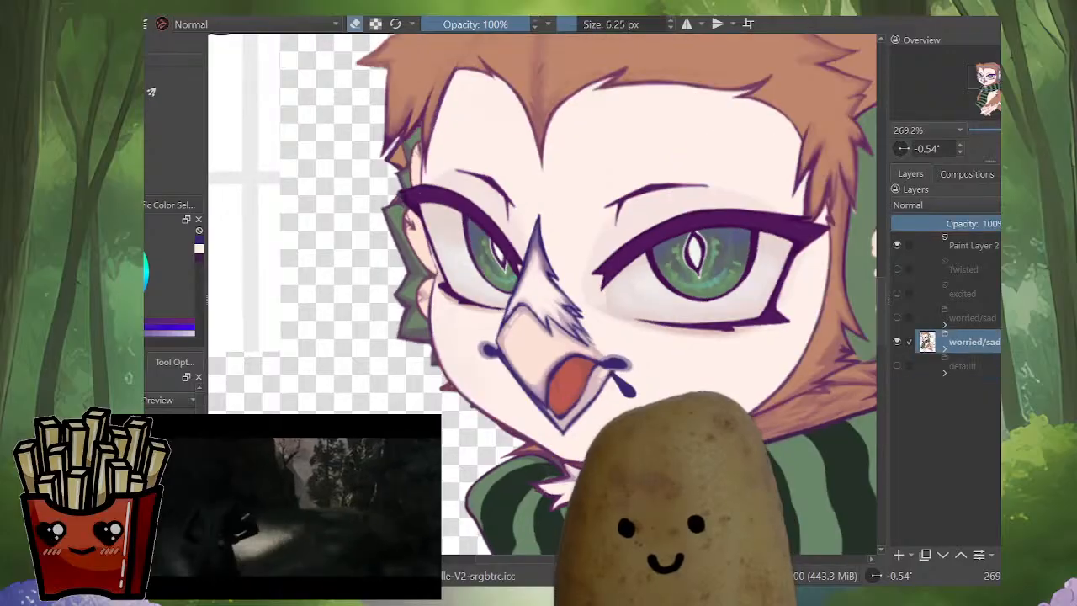
{"action": "left_click", "coordinate": [928, 366]}
{"action": "left_click", "coordinate": [928, 342]}
{"action": "scroll", "coordinate": [575, 345], "scroll_direction": "down", "scroll_amount": 3}
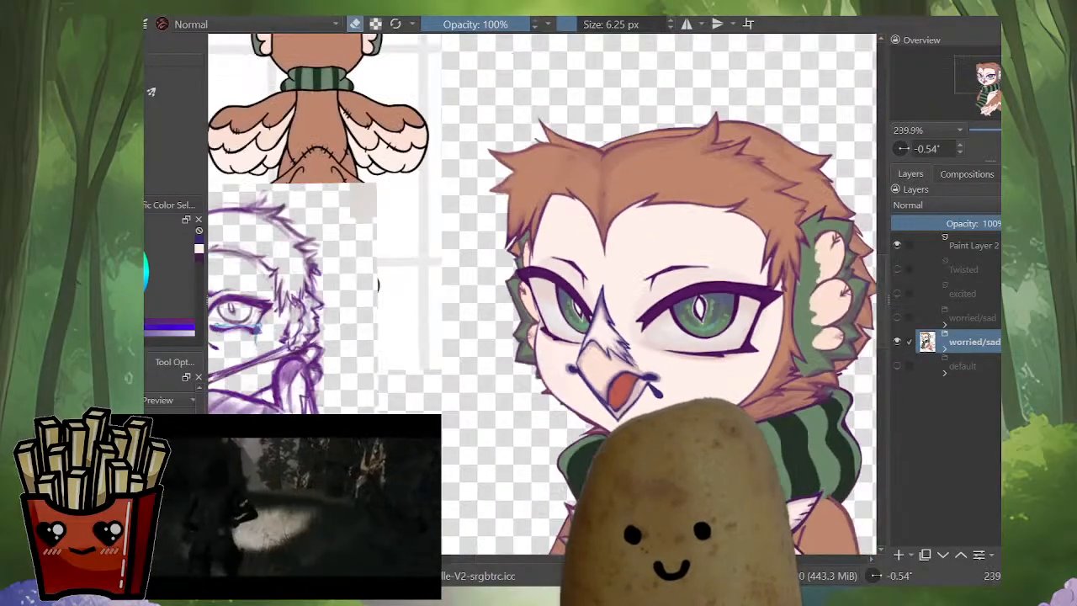
{"action": "scroll", "coordinate": [580, 370], "scroll_direction": "down", "scroll_amount": 3}
{"action": "scroll", "coordinate": [580, 370], "scroll_direction": "up", "scroll_amount": 3}
{"action": "left_click", "coordinate": [927, 366]}
{"action": "left_click", "coordinate": [928, 342]}
{"action": "left_click", "coordinate": [928, 366]}
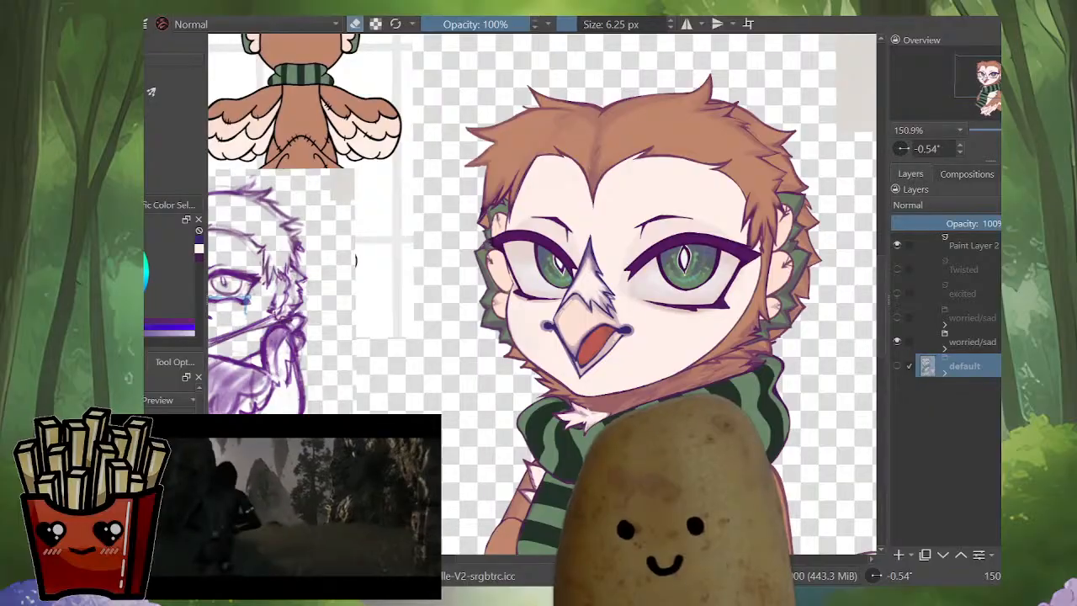
{"action": "left_click", "coordinate": [928, 342]}
{"action": "key", "text": "ctrl+z"}
{"action": "key", "text": "ctrl+shift+z"}
{"action": "key", "text": "ctrl+z"}
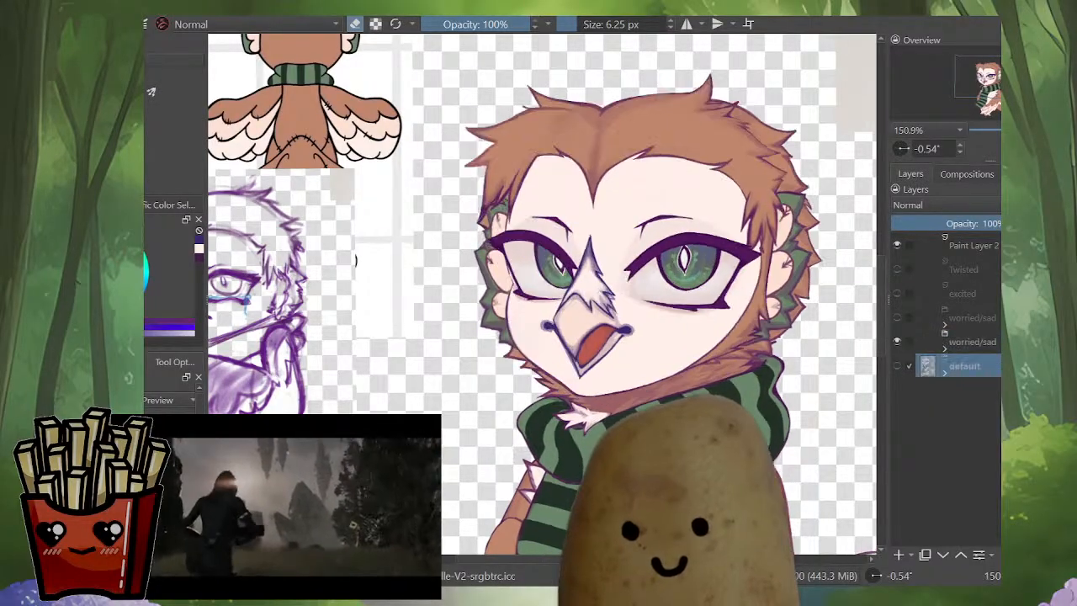
{"action": "left_click", "coordinate": [971, 342]}
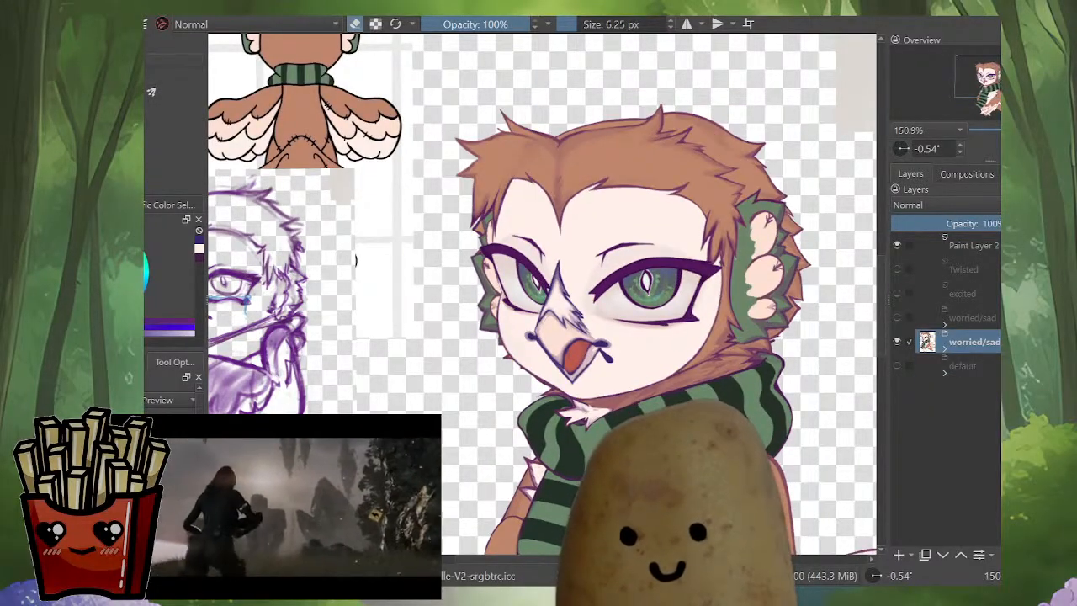
{"action": "left_click", "coordinate": [963, 366]}
{"action": "left_click", "coordinate": [972, 342]}
{"action": "left_click", "coordinate": [963, 366]}
{"action": "left_click", "coordinate": [971, 342]}
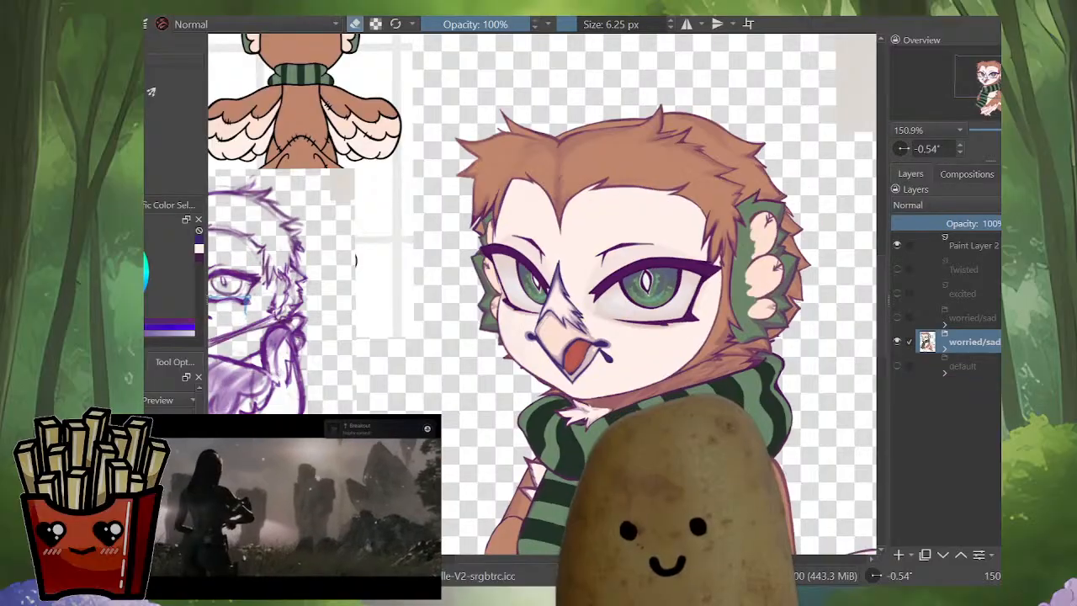
Step: Expand the coloured worried/sad group and select both beak groups inside the head group
{"action": "left_click", "coordinate": [963, 366]}
{"action": "left_click", "coordinate": [972, 341]}
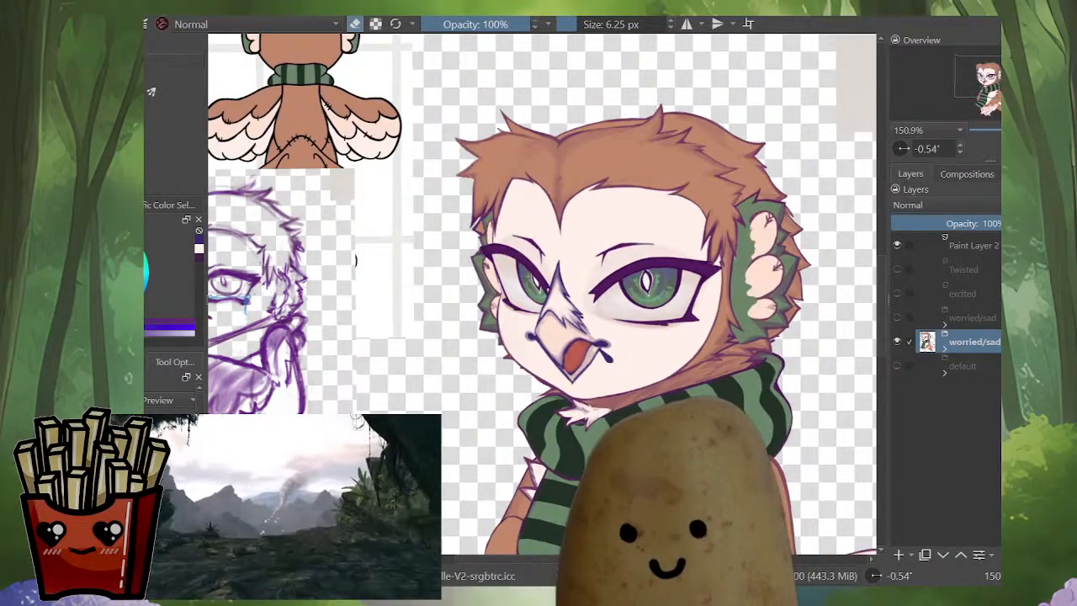
{"action": "scroll", "coordinate": [554, 341], "scroll_direction": "up", "scroll_amount": 4, "text": "ctrl"}
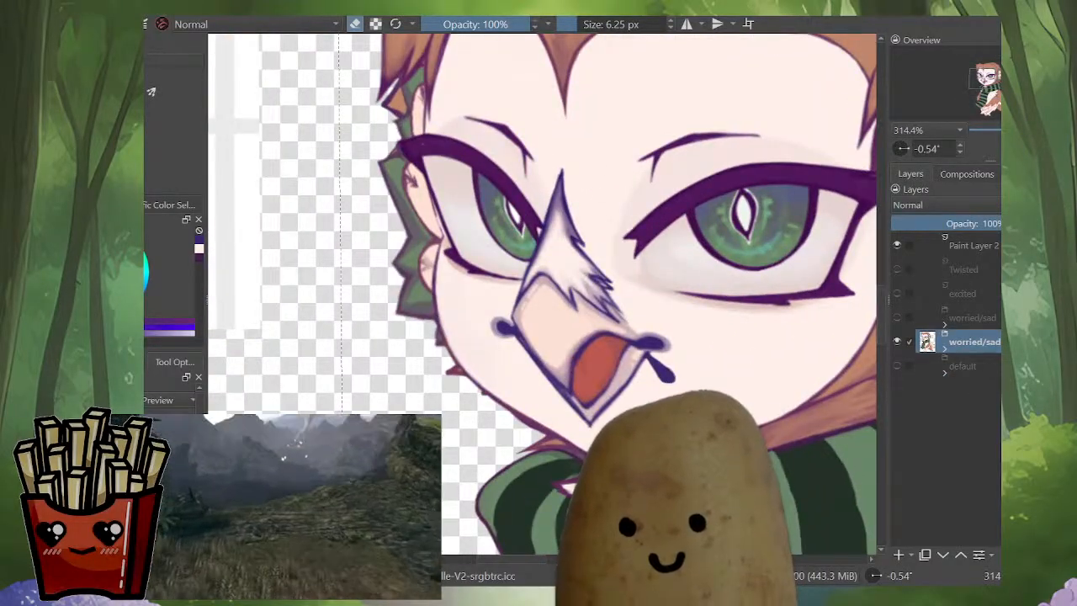
{"action": "left_click", "coordinate": [944, 348]}
{"action": "left_click", "coordinate": [976, 366]}
{"action": "left_click", "coordinate": [976, 414]}
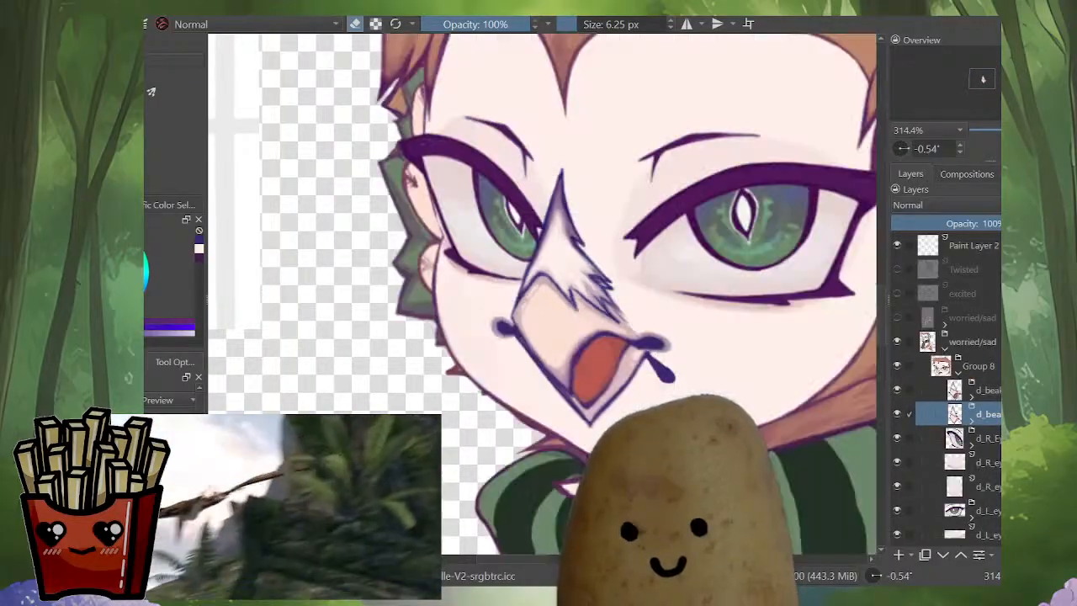
{"action": "left_click", "coordinate": [975, 390], "text": "ctrl"}
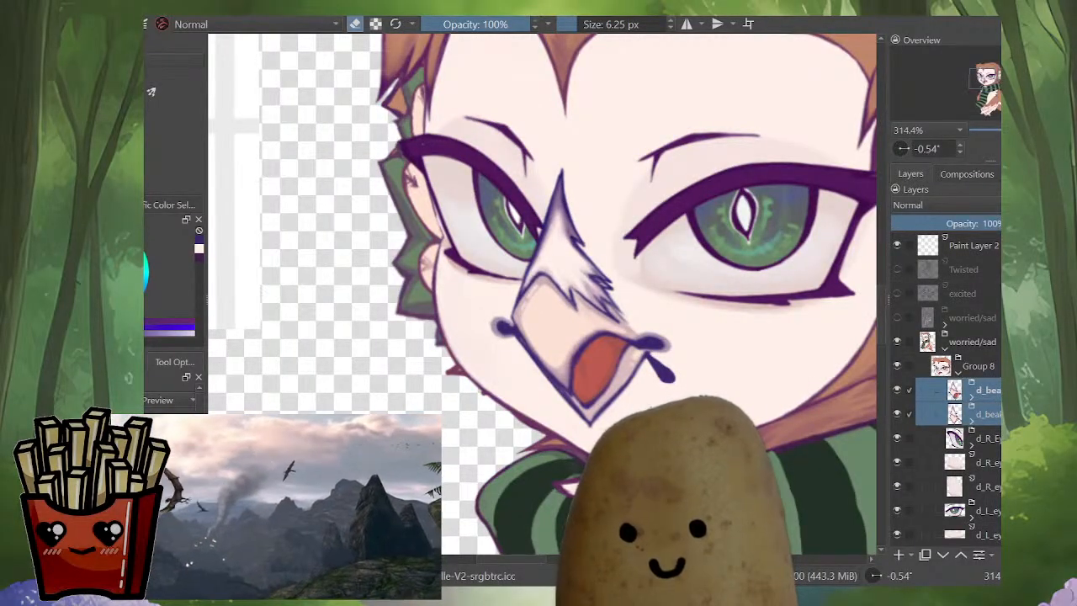
Step: Mesh-warp both beak groups, shifting the mouth's centre and the beak's far-side edge toward the far cheek
{"action": "key", "text": "ctrl+t"}
{"action": "left_click", "coordinate": [193, 471]}
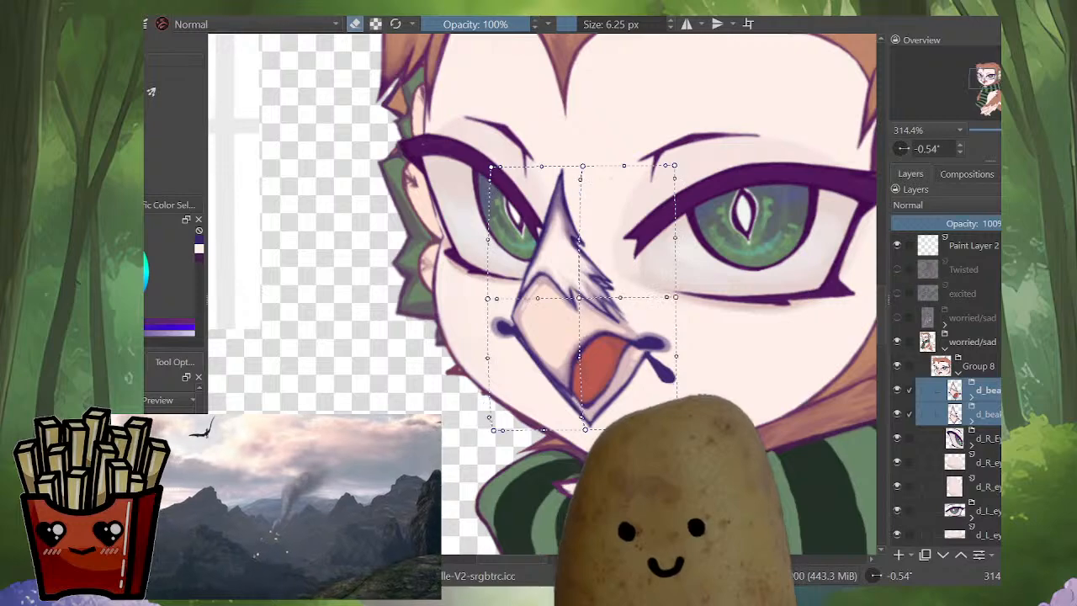
{"action": "left_click", "coordinate": [194, 471]}
{"action": "scroll", "coordinate": [553, 392], "scroll_direction": "up", "scroll_amount": 2}
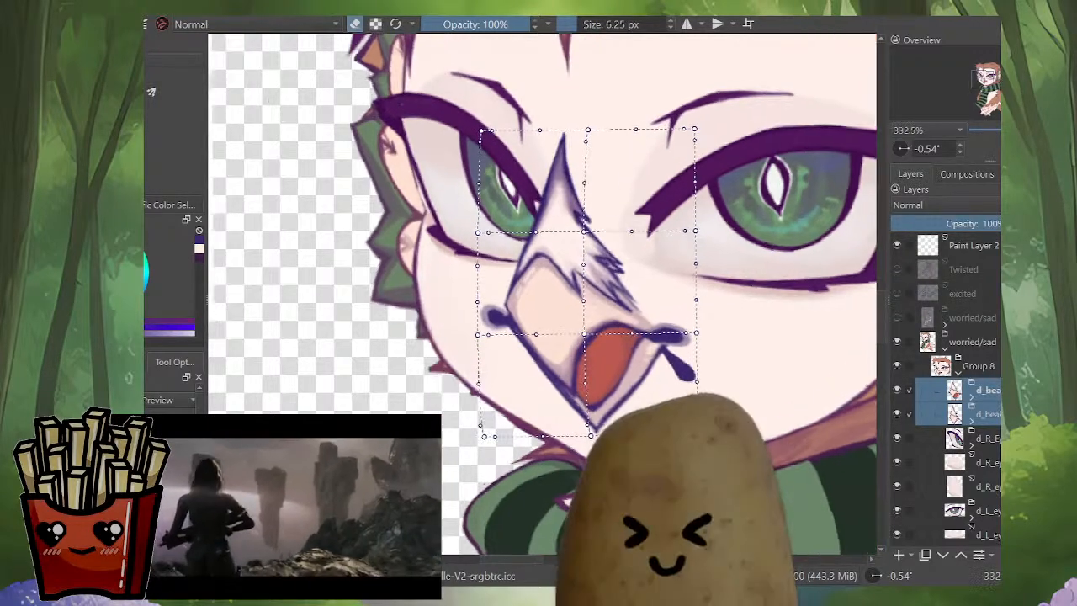
{"action": "left_click_drag", "start_coordinate": [591, 436], "coordinate": [587, 438]}
{"action": "left_click_drag", "start_coordinate": [585, 333], "coordinate": [577, 335]}
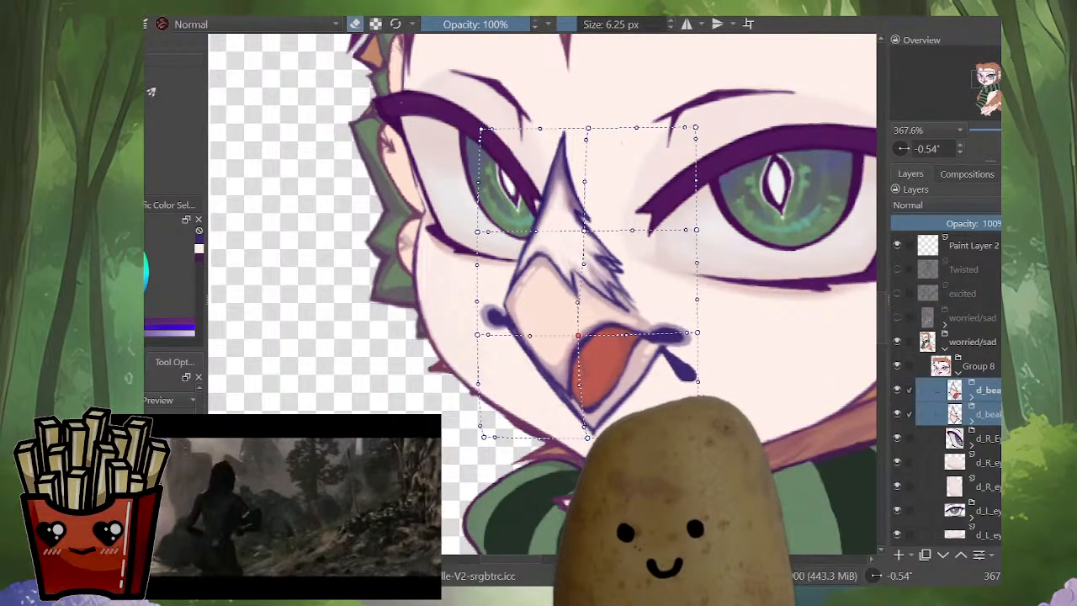
{"action": "left_click_drag", "start_coordinate": [477, 383], "coordinate": [474, 383]}
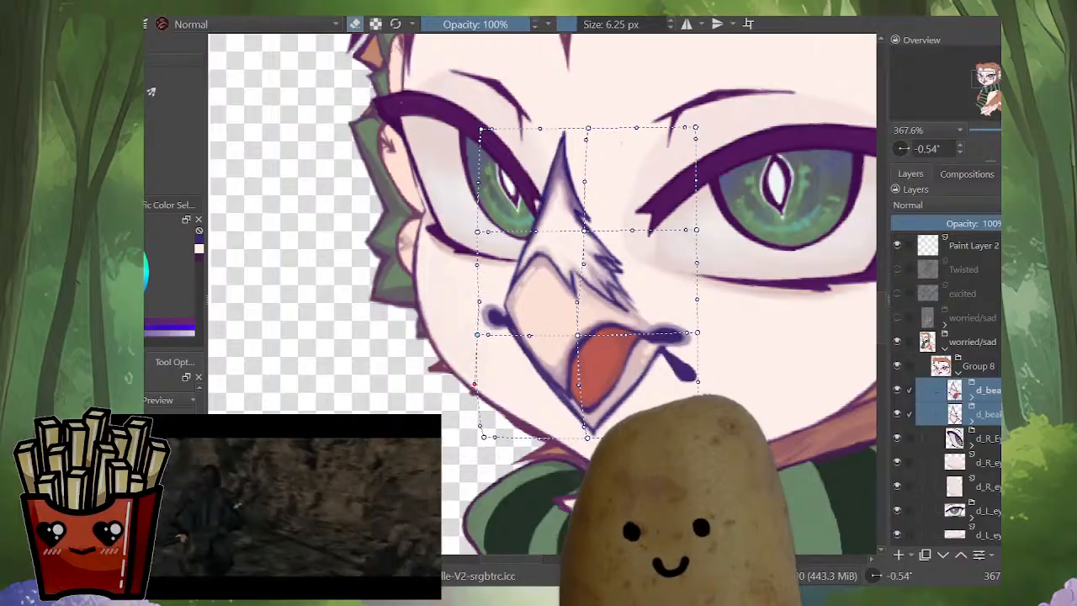
{"action": "left_click_drag", "start_coordinate": [477, 334], "coordinate": [468, 335]}
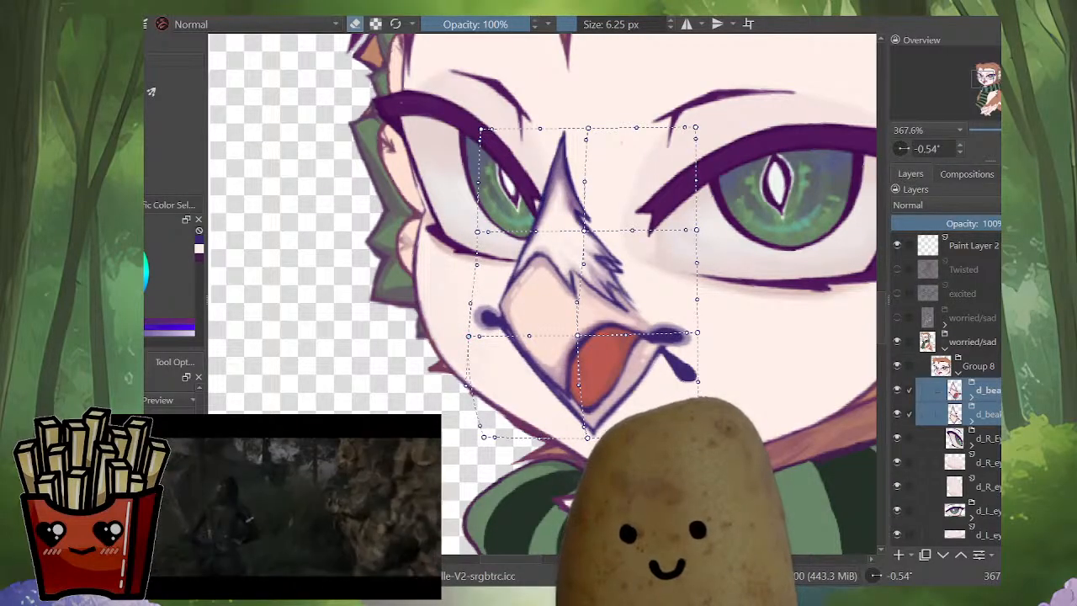
Step: Check the beak in mirrored view and pull the centre of the warp mesh further toward the far cheek
{"action": "key", "text": "m"}
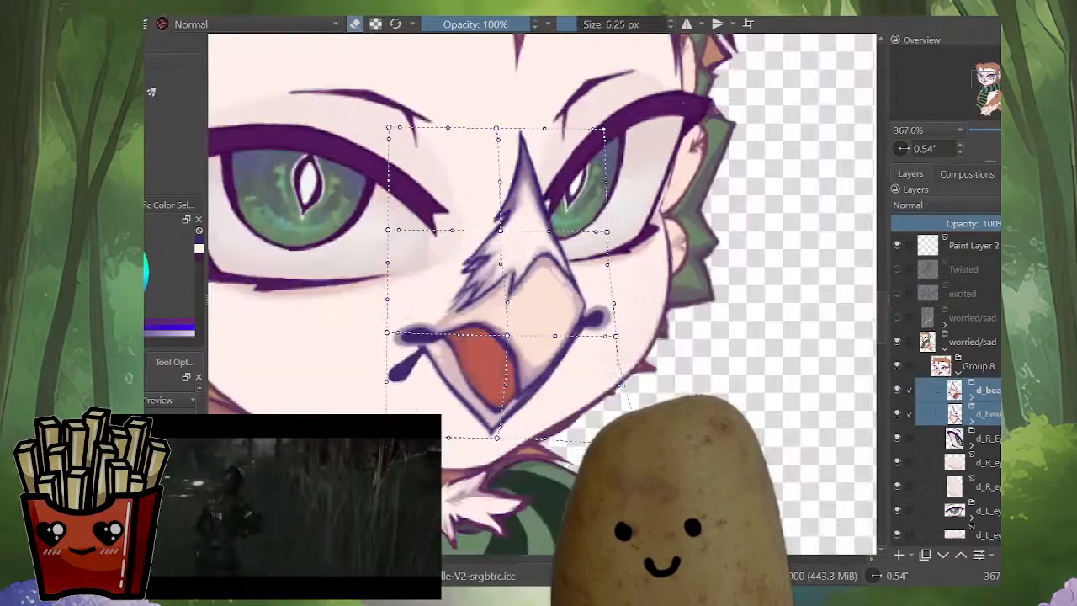
{"action": "left_click_drag", "start_coordinate": [417, 410], "coordinate": [490, 407]}
{"action": "left_click_drag", "start_coordinate": [580, 332], "coordinate": [593, 335]}
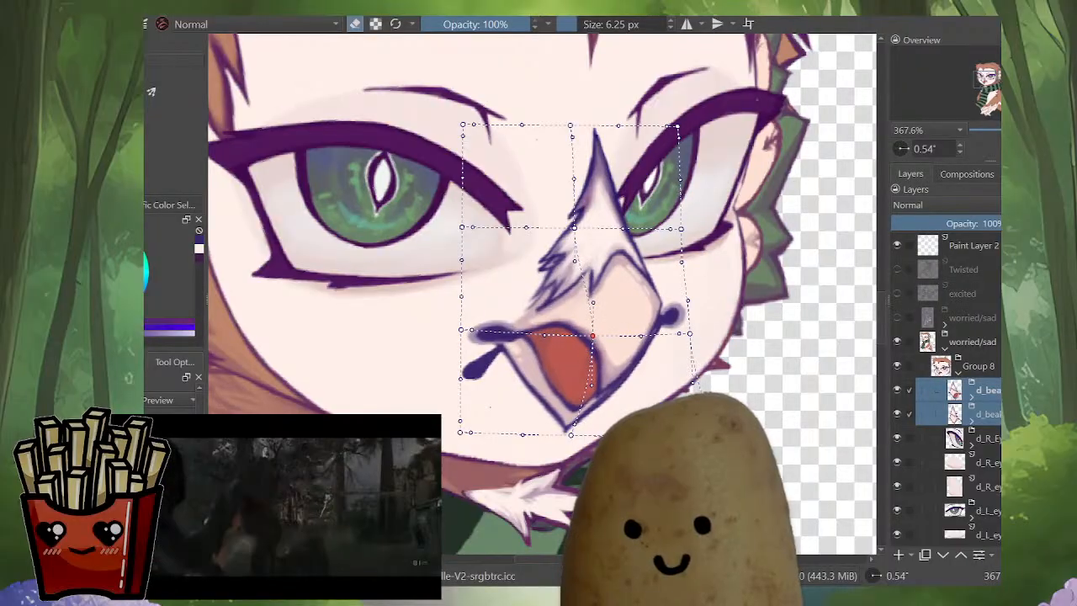
{"action": "key", "text": "m"}
{"action": "scroll", "coordinate": [594, 395], "scroll_direction": "down", "scroll_amount": 4}
{"action": "scroll", "coordinate": [555, 380], "scroll_direction": "up", "scroll_amount": 3}
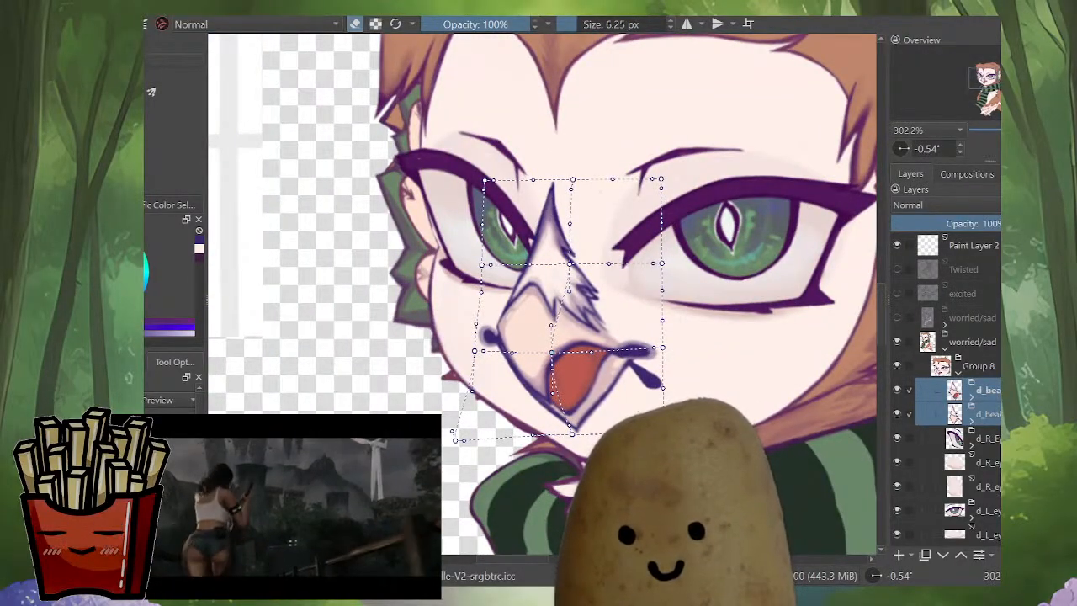
{"action": "key", "text": "m"}
{"action": "key", "text": "m"}
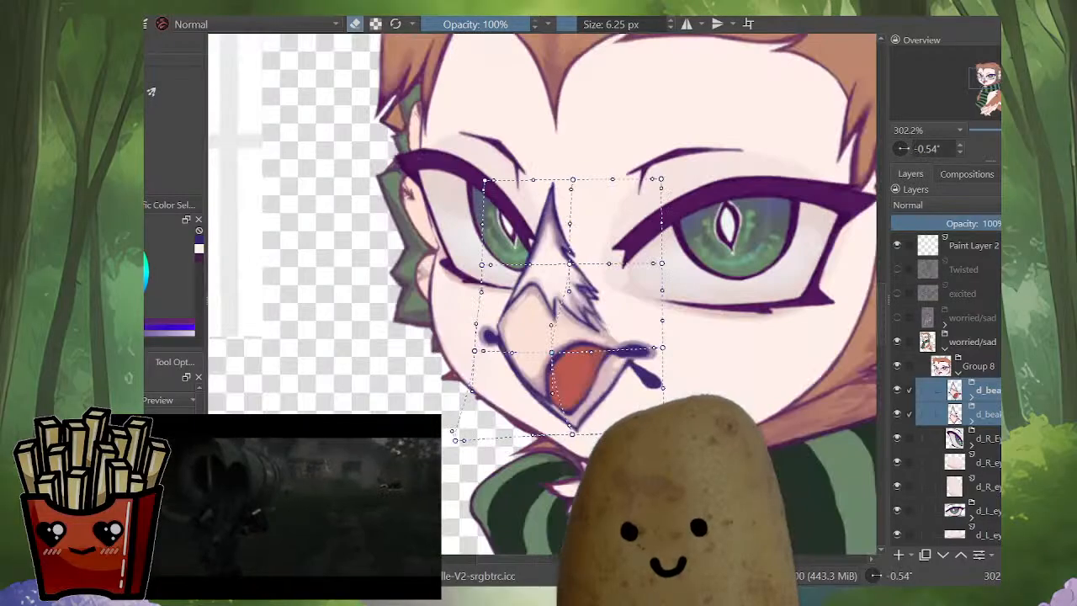
Step: Nudge the mesh at the beak's lower tip and near-side mouth corner slightly downward, and apply the transform
{"action": "left_click_drag", "start_coordinate": [571, 434], "coordinate": [571, 436]}
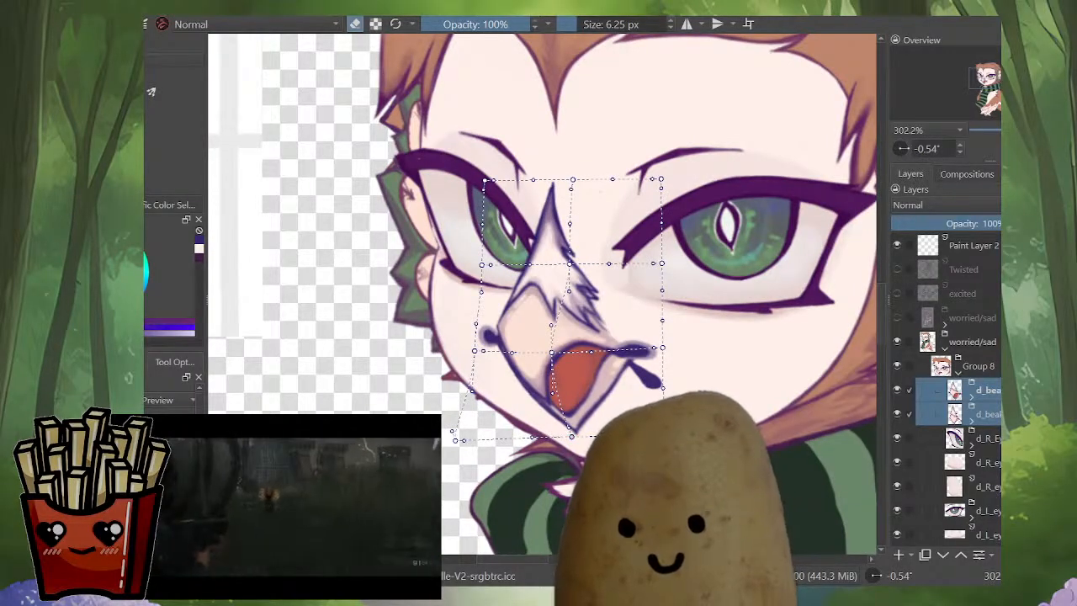
{"action": "left_click_drag", "start_coordinate": [662, 348], "coordinate": [664, 351]}
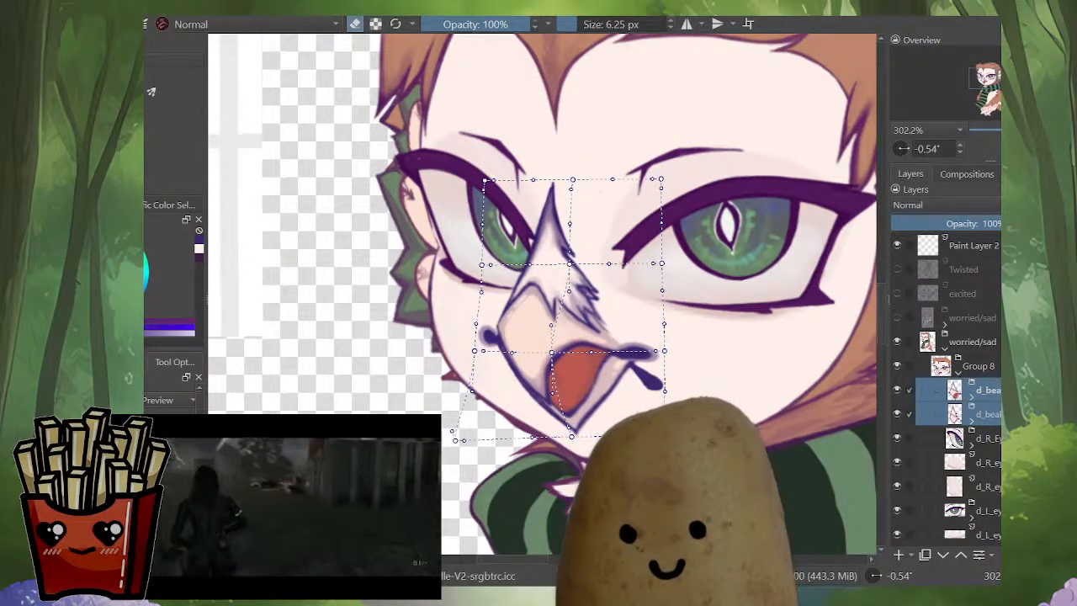
{"action": "left_click_drag", "start_coordinate": [571, 436], "coordinate": [570, 436]}
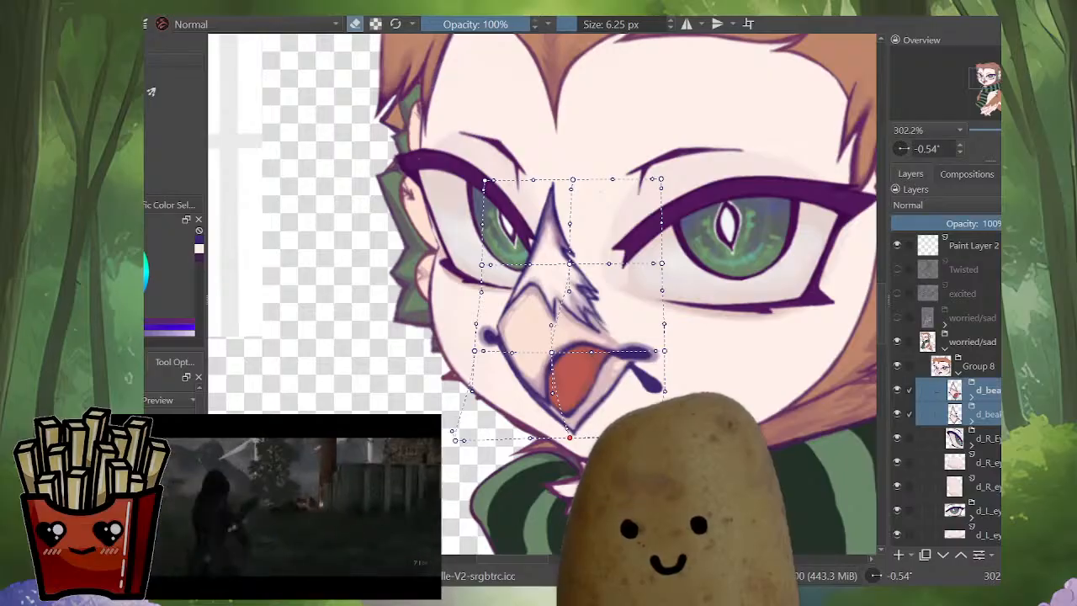
{"action": "key", "text": "Return"}
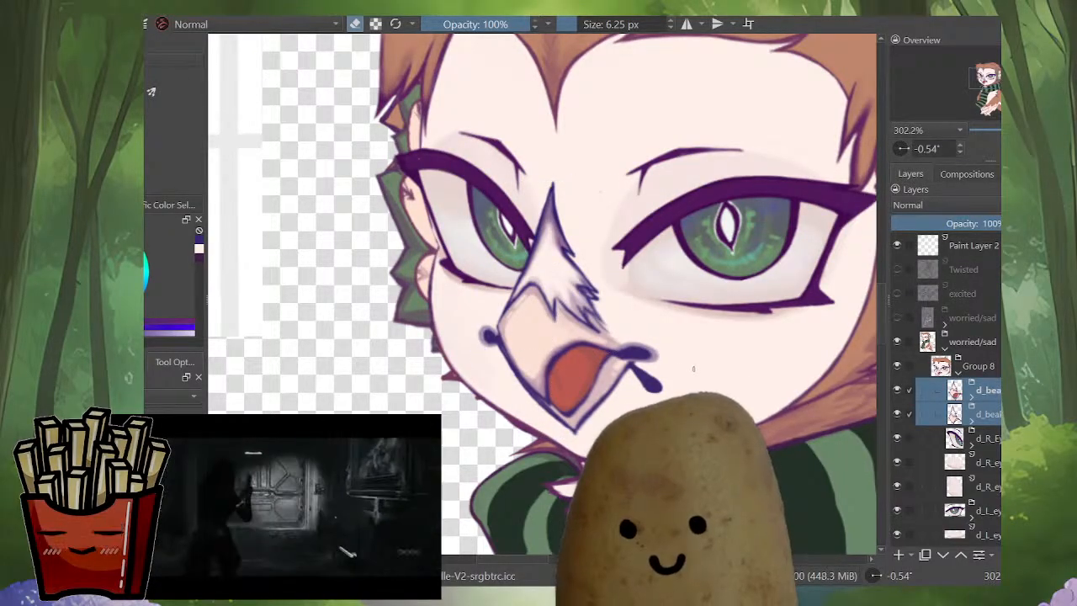
Step: Collapse the coloured worried/sad group and compare its reshaped beak with the default owl by alternating between the two
{"action": "left_click", "coordinate": [972, 342]}
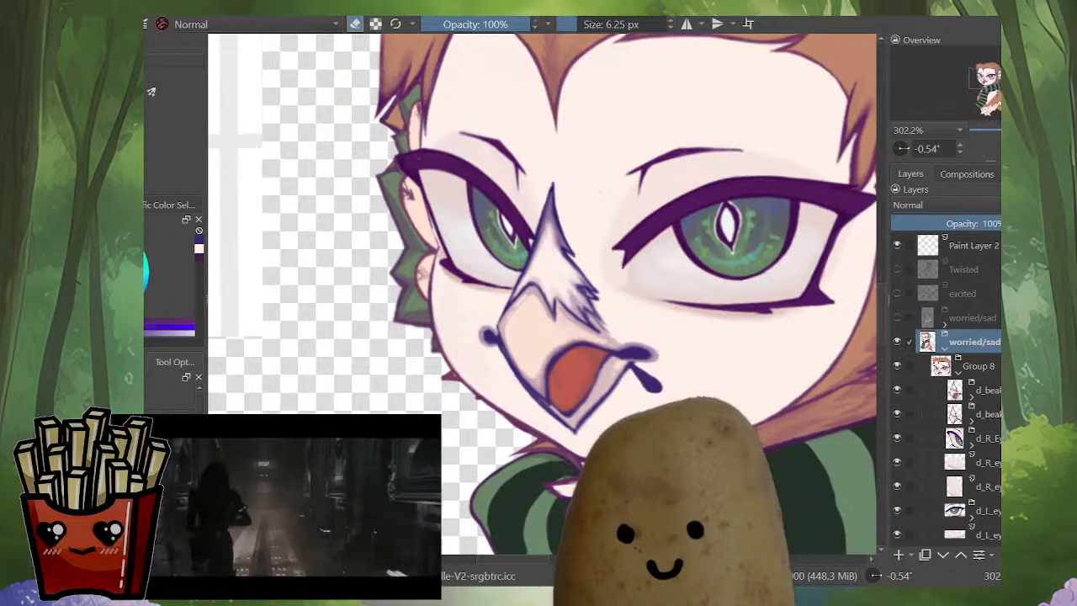
{"action": "left_click", "coordinate": [944, 348]}
{"action": "left_click", "coordinate": [964, 366]}
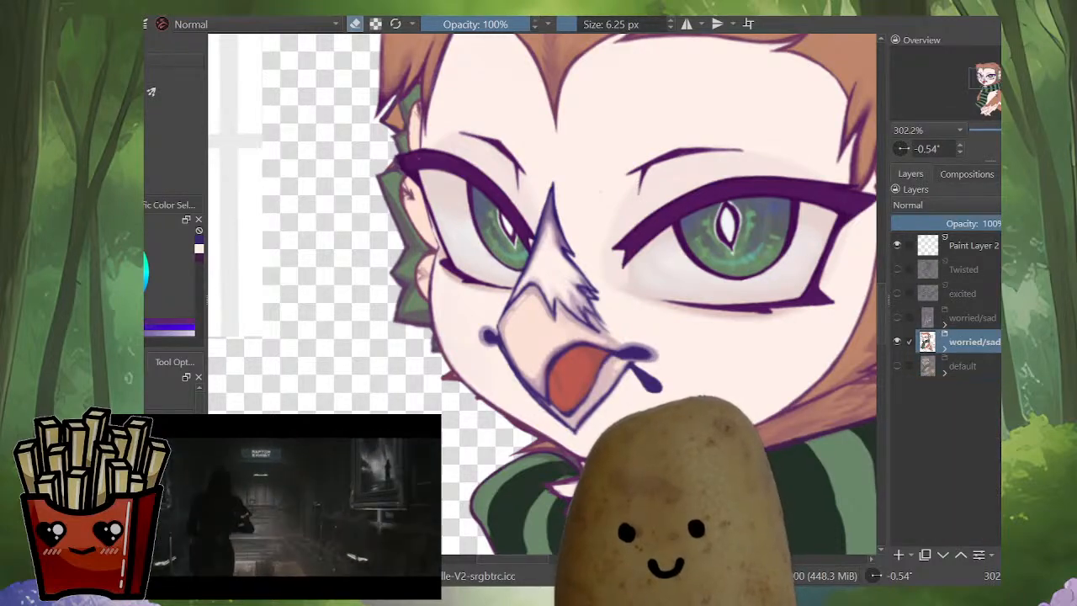
{"action": "key", "text": "ctrl+z"}
{"action": "key", "text": "ctrl+z"}
{"action": "key", "text": "ctrl+shift+z"}
{"action": "key", "text": "ctrl+z"}
{"action": "key", "text": "ctrl+shift+z"}
{"action": "key", "text": "ctrl+z"}
{"action": "key", "text": "ctrl+shift+z"}
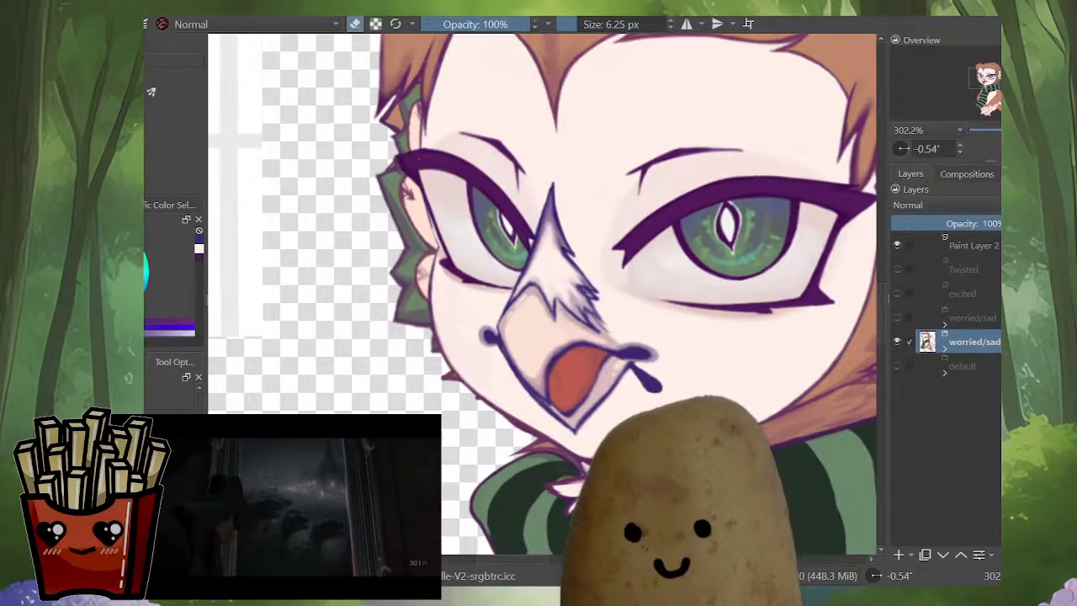
{"action": "key", "text": "ctrl+z"}
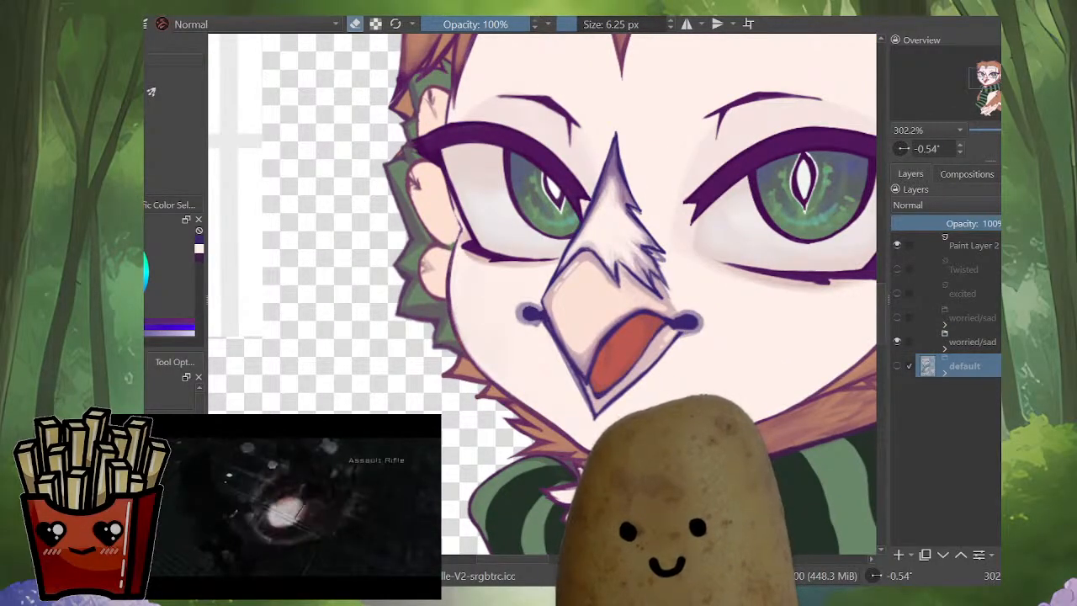
{"action": "key", "text": "ctrl+shift+z"}
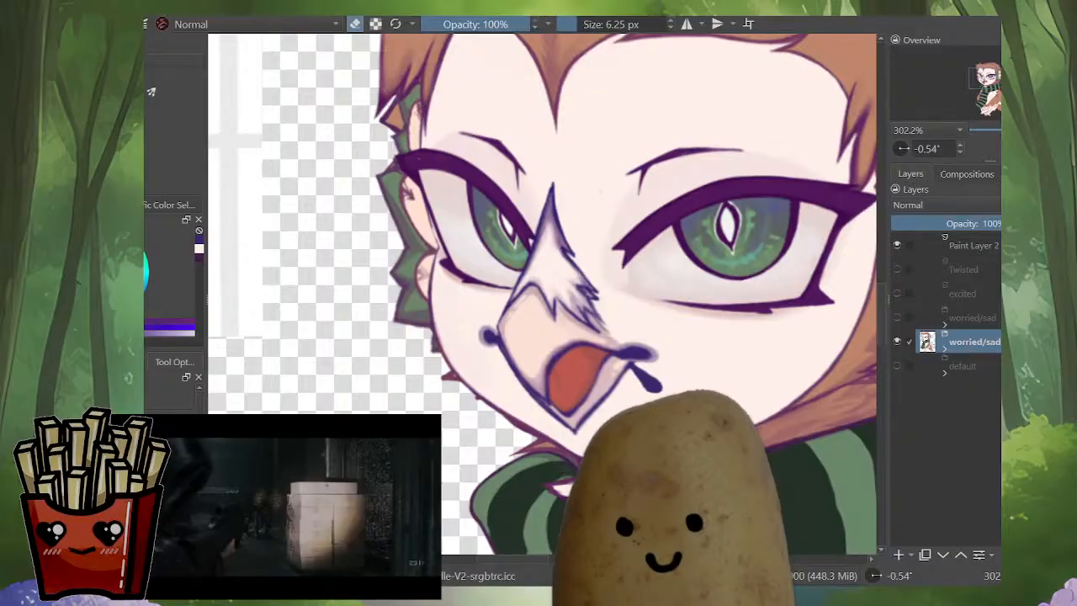
Step: Select the head base layer with the head group isolated in mirrored view, and sample the purple jaw outline colour
{"action": "key", "text": "m"}
{"action": "left_click", "coordinate": [446, 411]}
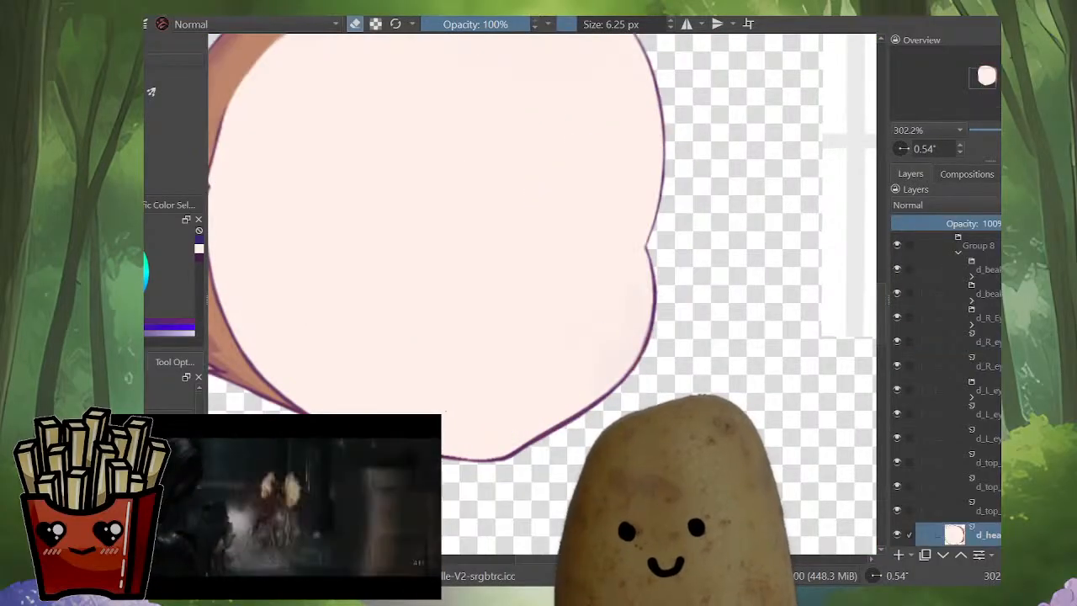
{"action": "left_click_drag", "start_coordinate": [446, 412], "coordinate": [563, 404]}
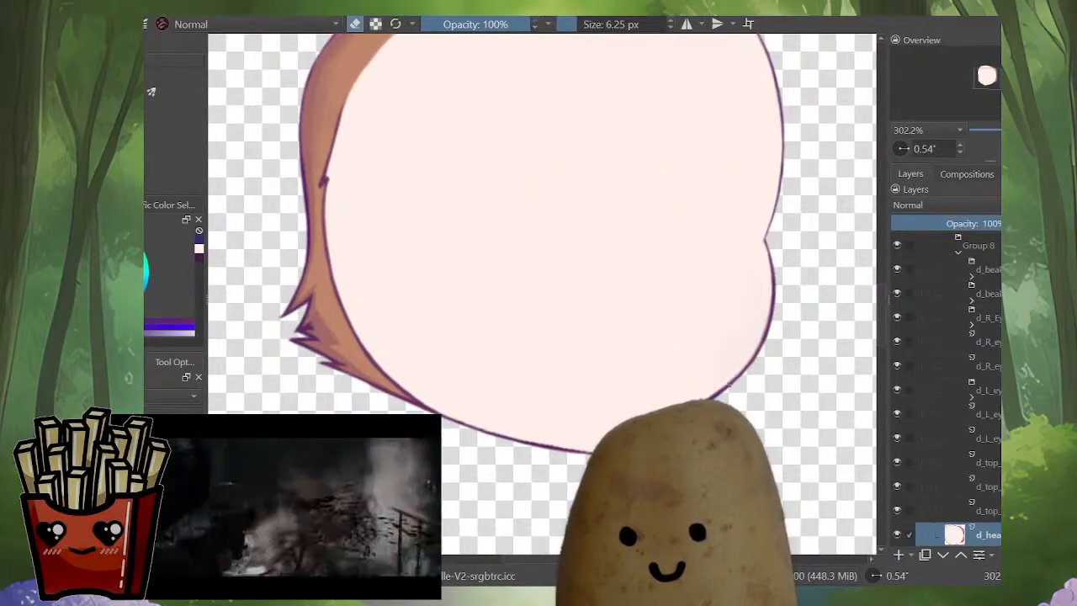
{"action": "key", "text": "i"}
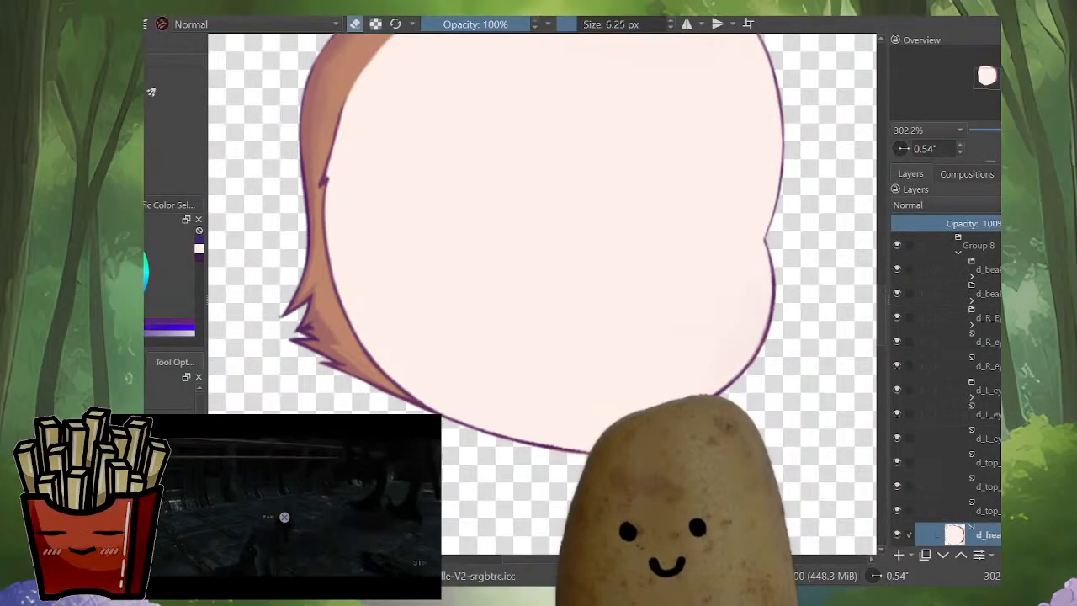
{"action": "key", "text": "i"}
{"action": "key", "text": "i"}
{"action": "key", "text": "i"}
{"action": "scroll", "coordinate": [730, 385], "scroll_direction": "up", "scroll_amount": 2}
{"action": "left_click", "coordinate": [730, 387], "text": "ctrl"}
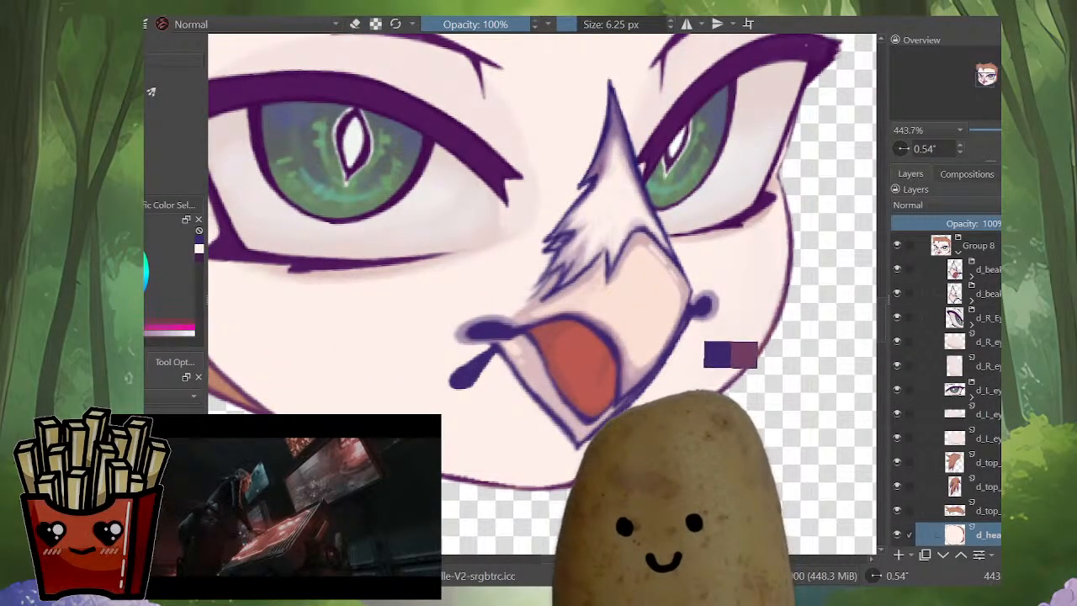
Step: Redraw the chin outline below the open beak on the head base layer with the sampled colour
{"action": "scroll", "coordinate": [607, 465], "scroll_direction": "up", "scroll_amount": 2}
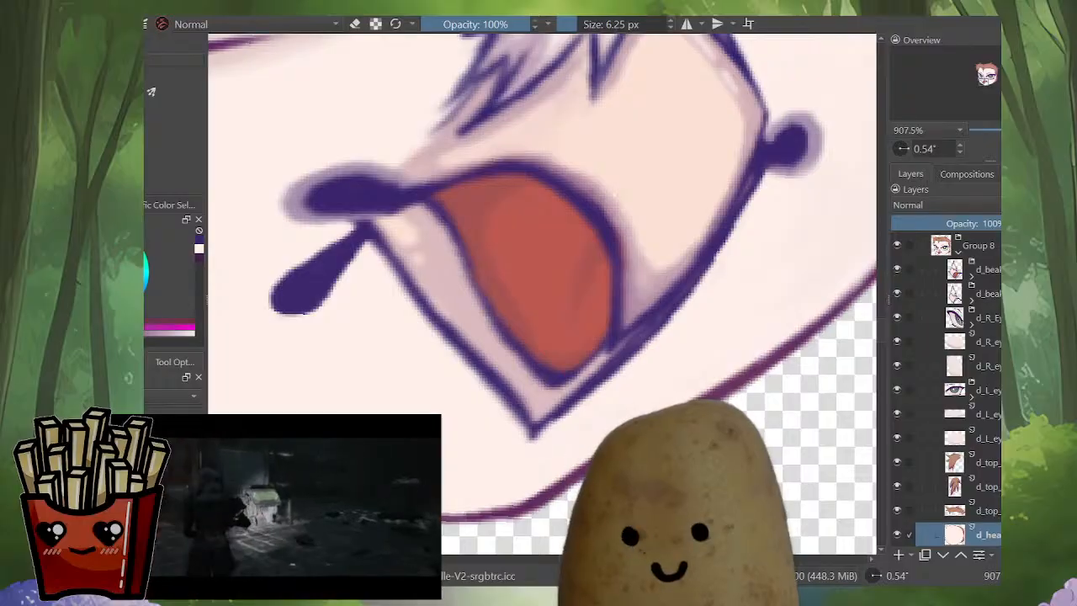
{"action": "scroll", "coordinate": [541, 295], "scroll_direction": "down", "scroll_amount": 3}
{"action": "key", "text": "m"}
{"action": "left_click_drag", "start_coordinate": [505, 252], "coordinate": [627, 349]}
{"action": "left_click_drag", "start_coordinate": [706, 295], "coordinate": [697, 238]}
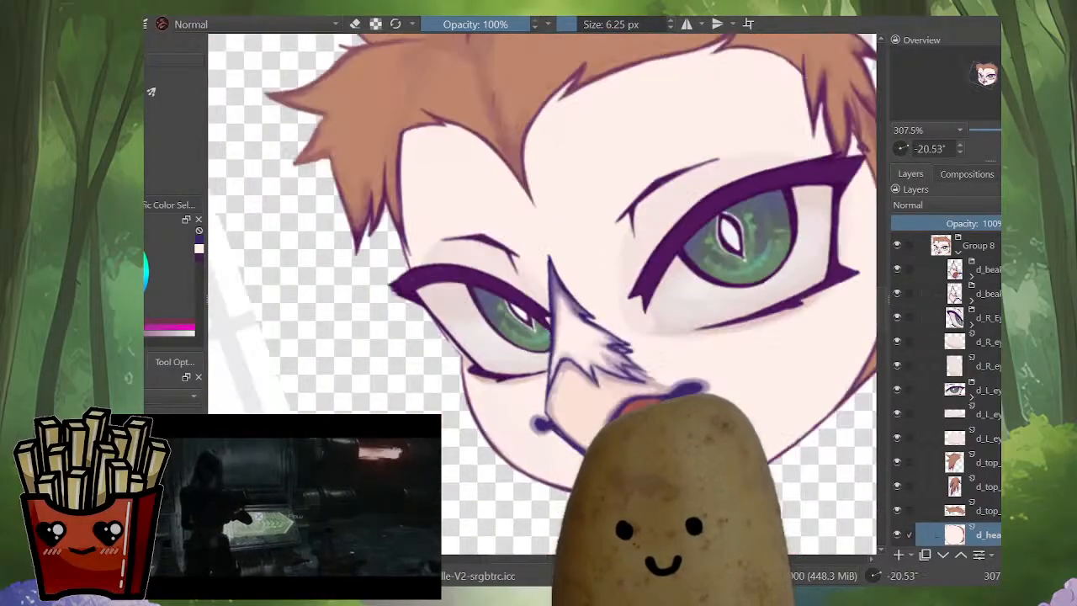
{"action": "scroll", "coordinate": [673, 315], "scroll_direction": "down", "scroll_amount": 3}
{"action": "left_click_drag", "start_coordinate": [699, 284], "coordinate": [653, 313]}
{"action": "scroll", "coordinate": [674, 387], "scroll_direction": "up", "scroll_amount": 3}
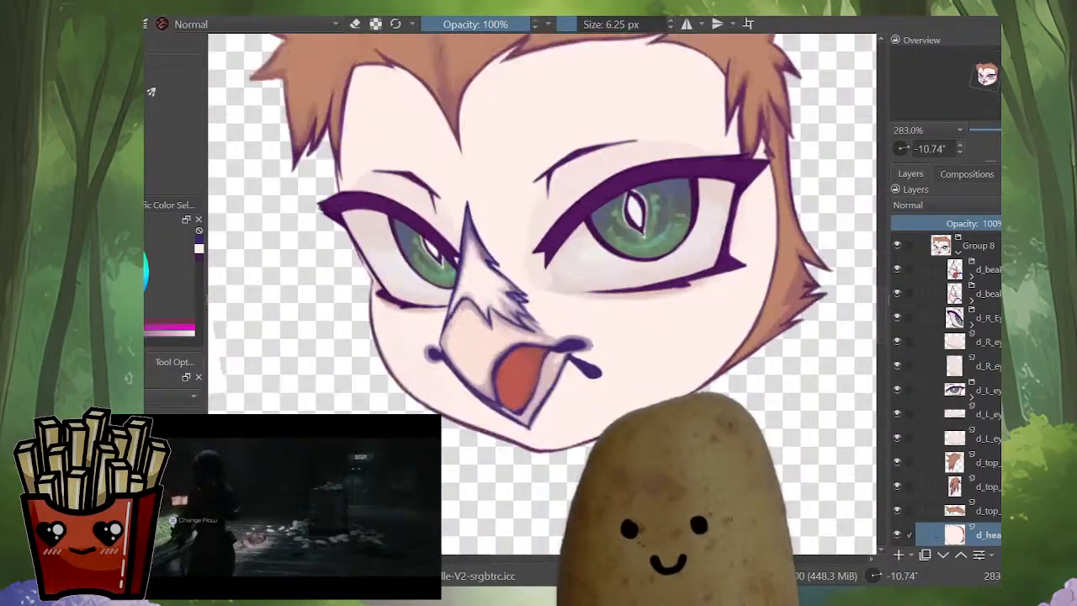
{"action": "scroll", "coordinate": [589, 441], "scroll_direction": "up", "scroll_amount": 2}
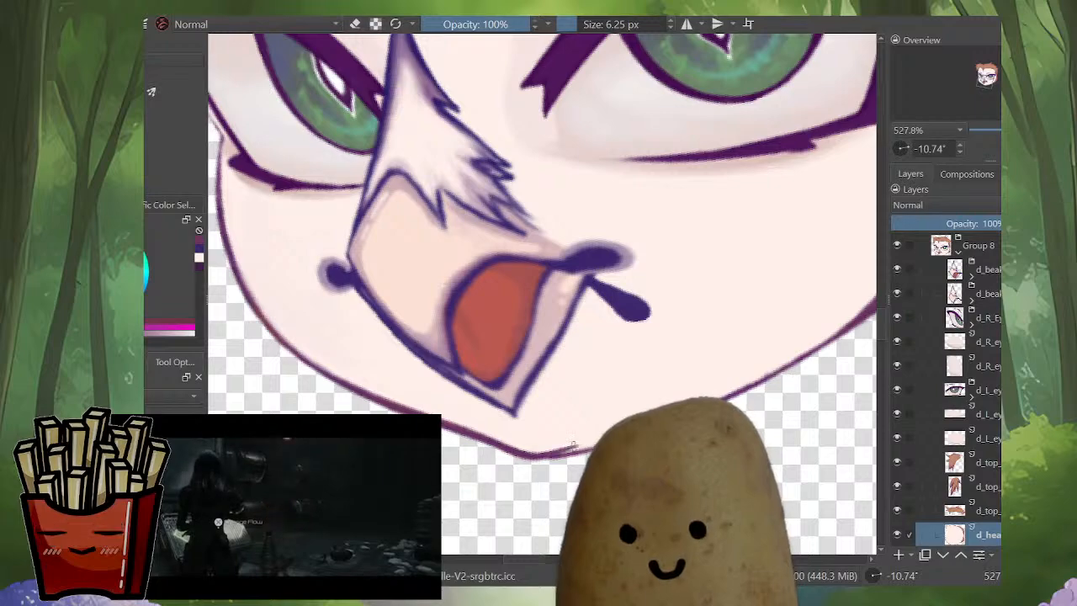
{"action": "scroll", "coordinate": [589, 441], "scroll_direction": "down", "scroll_amount": 3}
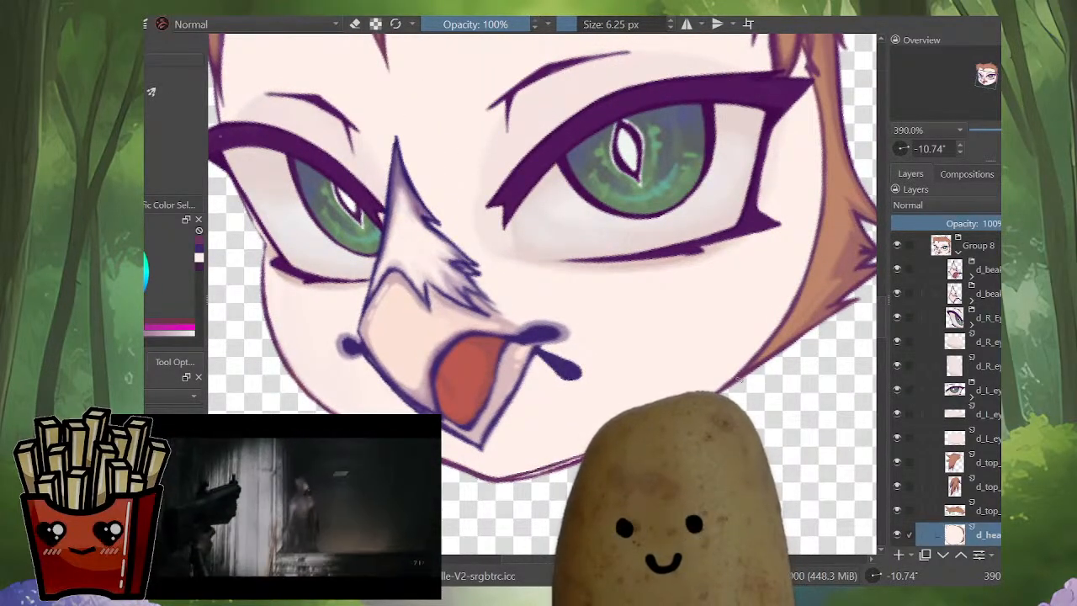
Step: Erase the surplus line work along the chin to leave one clean outline, and check the whole head in both orientations
{"action": "key", "text": "e"}
{"action": "left_click_drag", "start_coordinate": [538, 470], "coordinate": [503, 480]}
{"action": "key", "text": "e"}
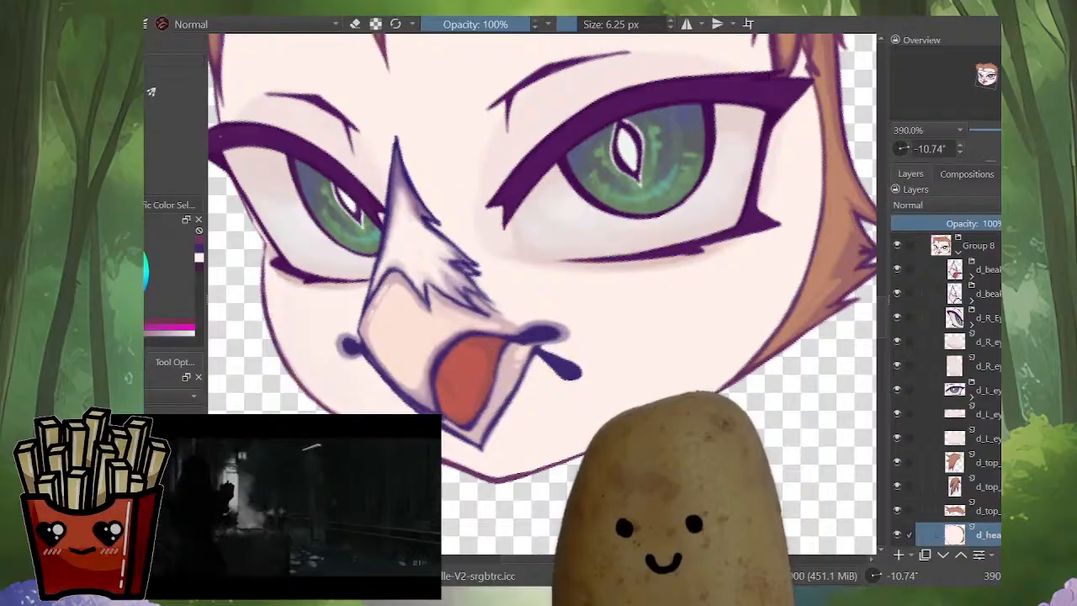
{"action": "key", "text": "e"}
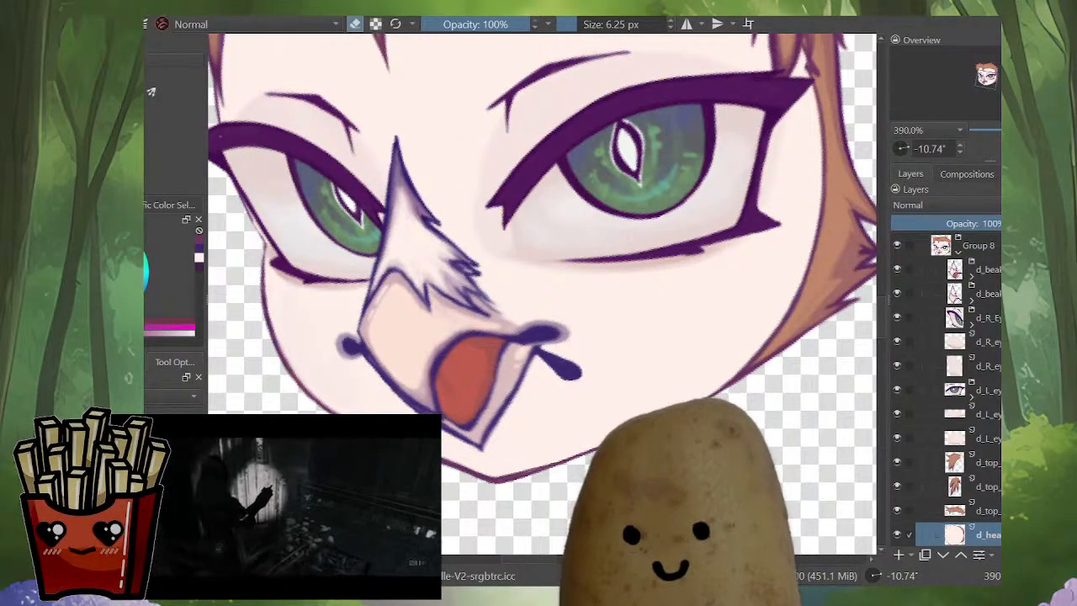
{"action": "key", "text": "e"}
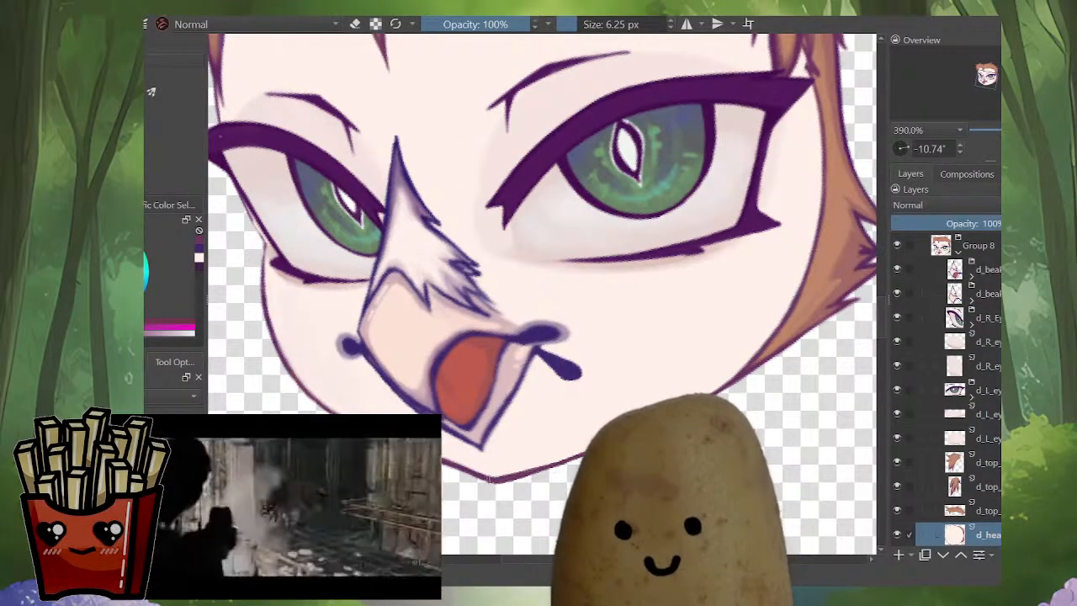
{"action": "key", "text": "m"}
{"action": "scroll", "coordinate": [656, 433], "scroll_direction": "down", "scroll_amount": 4}
{"action": "key", "text": "m"}
{"action": "scroll", "coordinate": [539, 294], "scroll_direction": "down", "scroll_amount": 1}
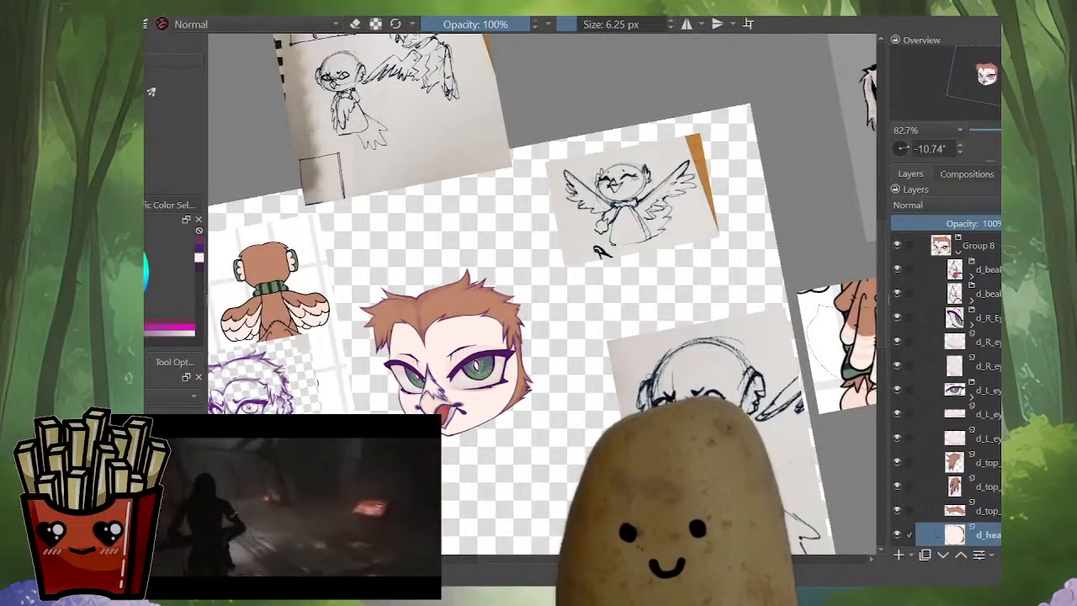
Step: Touch up the inner face outline beside the larger eye and paint out the stray purple mark on the isolated head base layer
{"action": "key", "text": "m"}
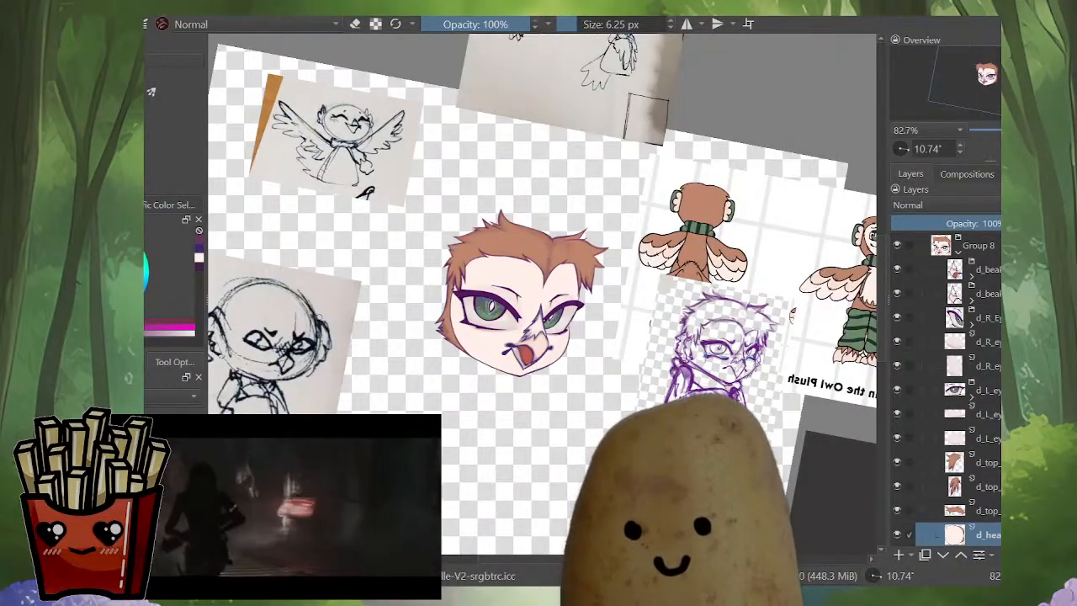
{"action": "scroll", "coordinate": [473, 300], "scroll_direction": "up", "scroll_amount": 4}
{"action": "scroll", "coordinate": [502, 267], "scroll_direction": "down", "scroll_amount": 3}
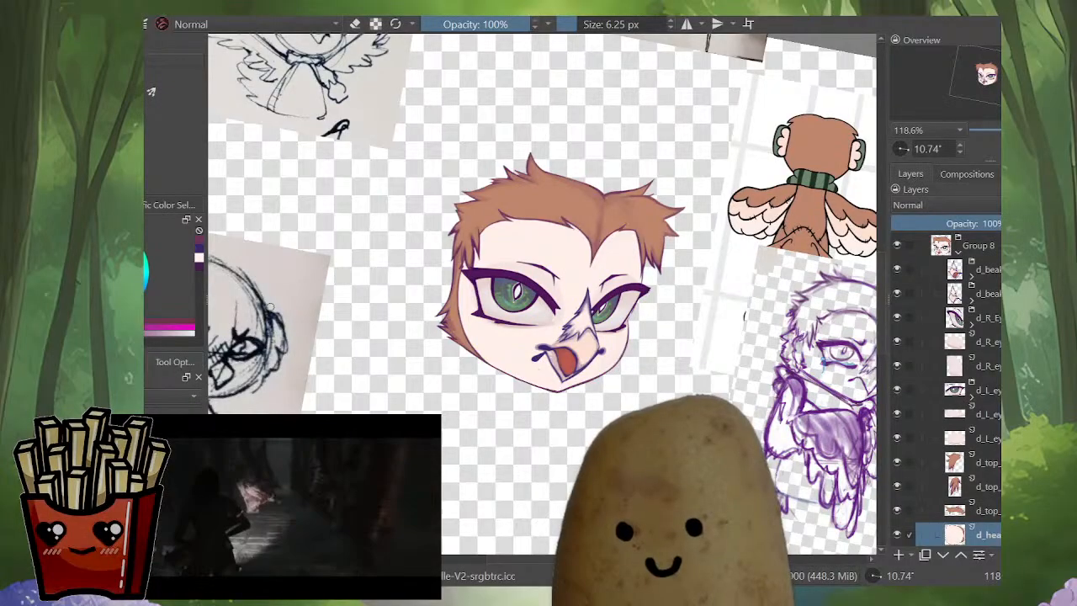
{"action": "scroll", "coordinate": [465, 277], "scroll_direction": "up", "scroll_amount": 4}
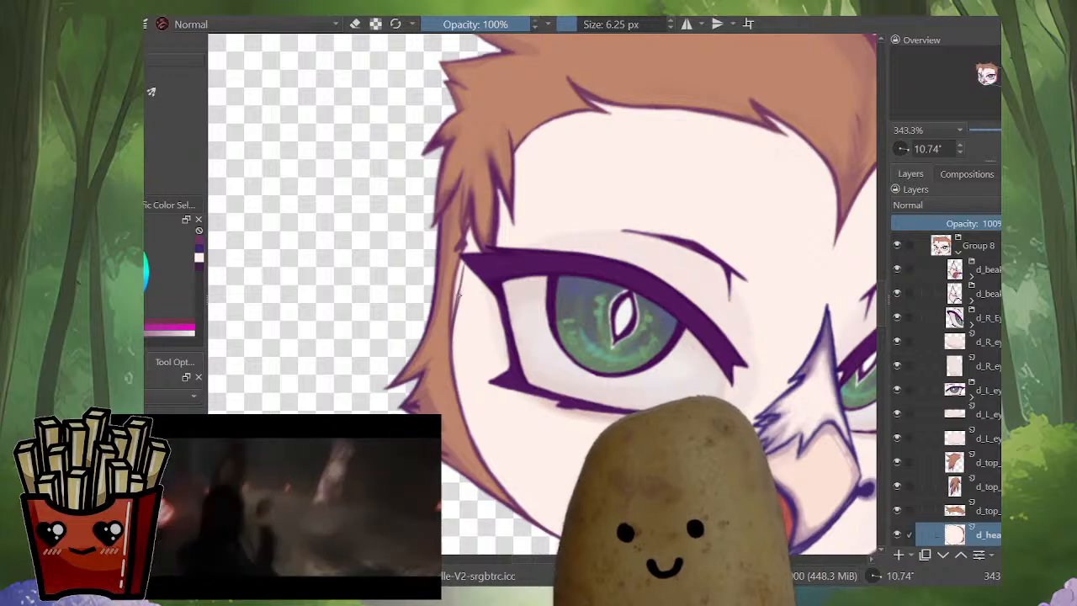
{"action": "scroll", "coordinate": [468, 244], "scroll_direction": "up", "scroll_amount": 3}
{"action": "scroll", "coordinate": [468, 244], "scroll_direction": "down", "scroll_amount": 3}
{"action": "scroll", "coordinate": [468, 244], "scroll_direction": "up", "scroll_amount": 2}
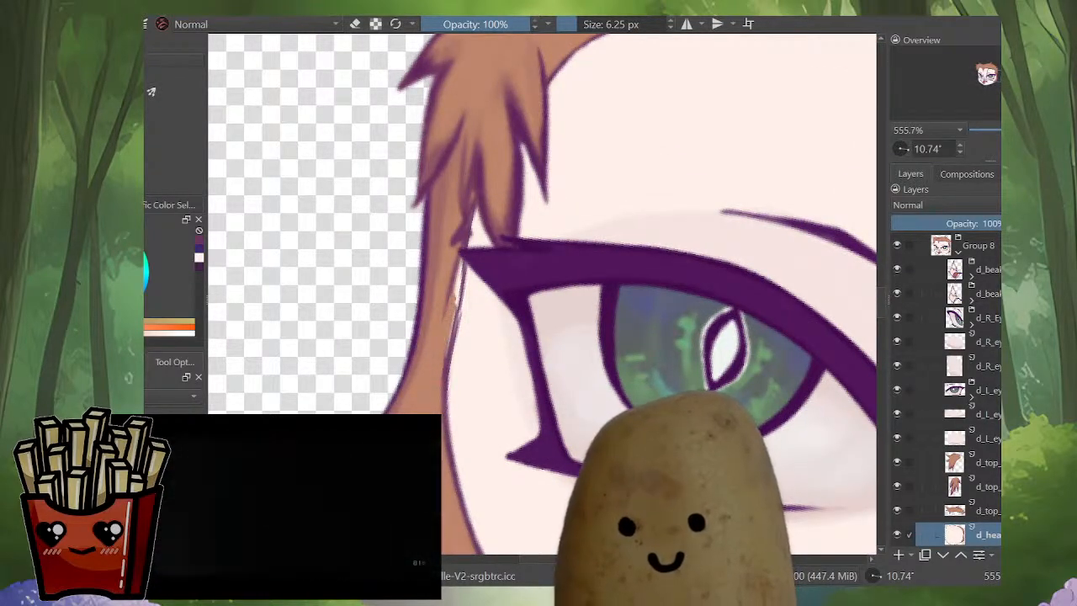
{"action": "mouse_move", "coordinate": [455, 301]}
{"action": "left_mouse_down"}
{"action": "mouse_move", "coordinate": [452, 313]}
{"action": "mouse_move", "coordinate": [473, 202]}
{"action": "left_mouse_up"}
{"action": "key", "text": "alt+i"}
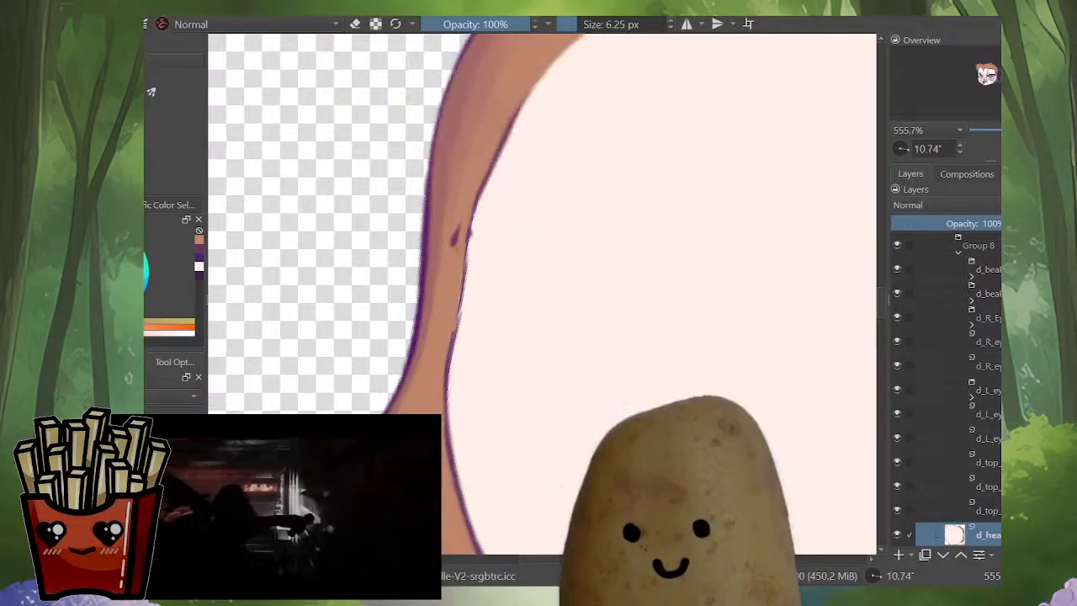
{"action": "left_click_drag", "start_coordinate": [452, 244], "coordinate": [458, 226]}
Step: Redraw the purple line between the pale face and the brown side into one smooth curve, and check the head shape mirrored
{"action": "left_click", "coordinate": [483, 178], "text": "ctrl"}
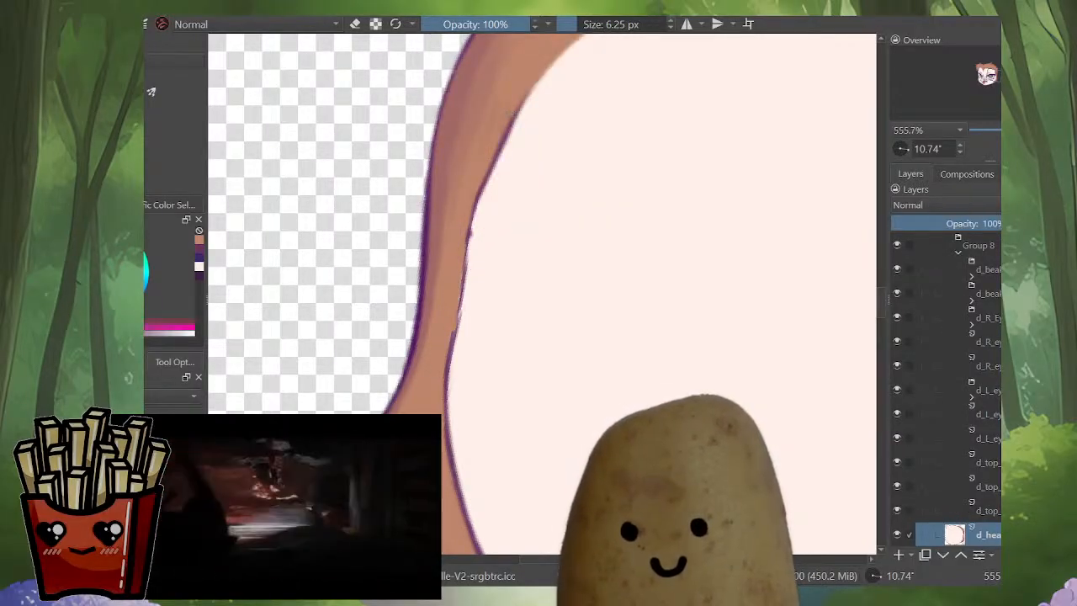
{"action": "left_click_drag", "start_coordinate": [499, 133], "coordinate": [516, 101]}
{"action": "key", "text": "ctrl+z"}
{"action": "mouse_move", "coordinate": [496, 151]}
{"action": "left_mouse_down"}
{"action": "mouse_move", "coordinate": [531, 85]}
{"action": "mouse_move", "coordinate": [465, 244]}
{"action": "mouse_move", "coordinate": [447, 380]}
{"action": "left_mouse_up"}
{"action": "key", "text": "ctrl+z"}
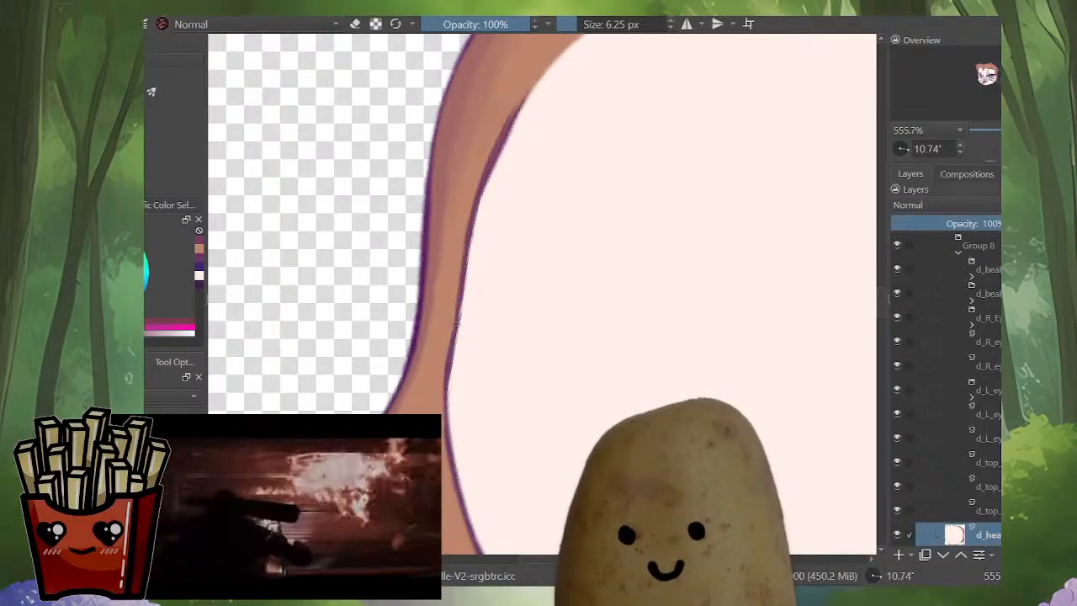
{"action": "scroll", "coordinate": [448, 391], "scroll_direction": "down", "scroll_amount": 5}
{"action": "key", "text": "m"}
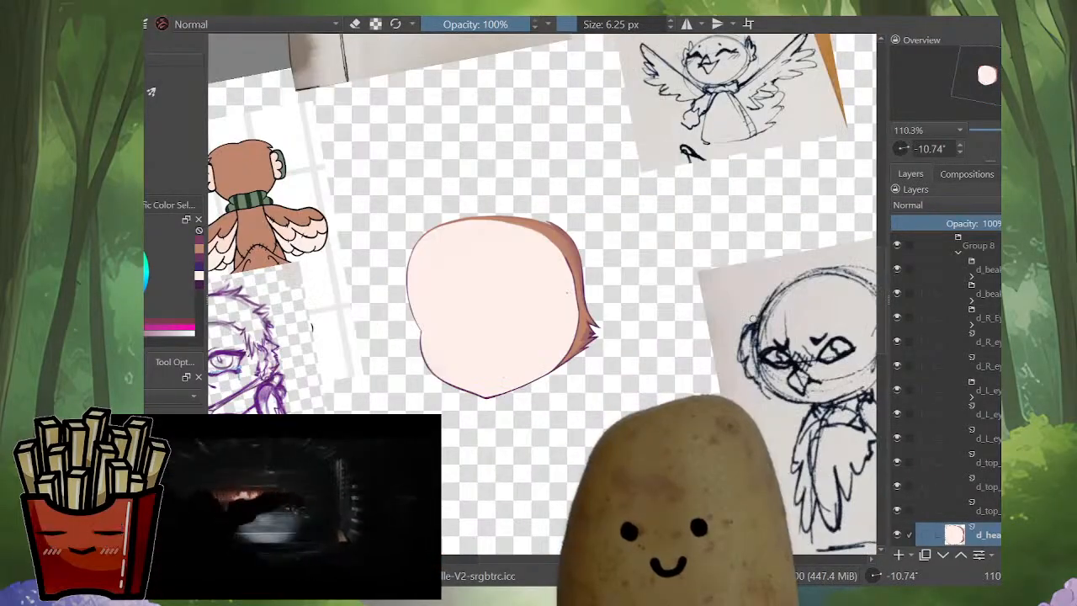
Step: Hide the open beak group, expand the closed beak group, and select its upper beak layer with the whole owl shown
{"action": "mouse_move", "coordinate": [753, 320]}
{"action": "left_mouse_down"}
{"action": "mouse_move", "coordinate": [747, 350]}
{"action": "mouse_move", "coordinate": [845, 366]}
{"action": "left_mouse_up"}
{"action": "left_click_drag", "start_coordinate": [627, 408], "coordinate": [627, 324]}
{"action": "left_click_drag", "start_coordinate": [694, 349], "coordinate": [694, 389]}
{"action": "left_click_drag", "start_coordinate": [652, 315], "coordinate": [696, 380]}
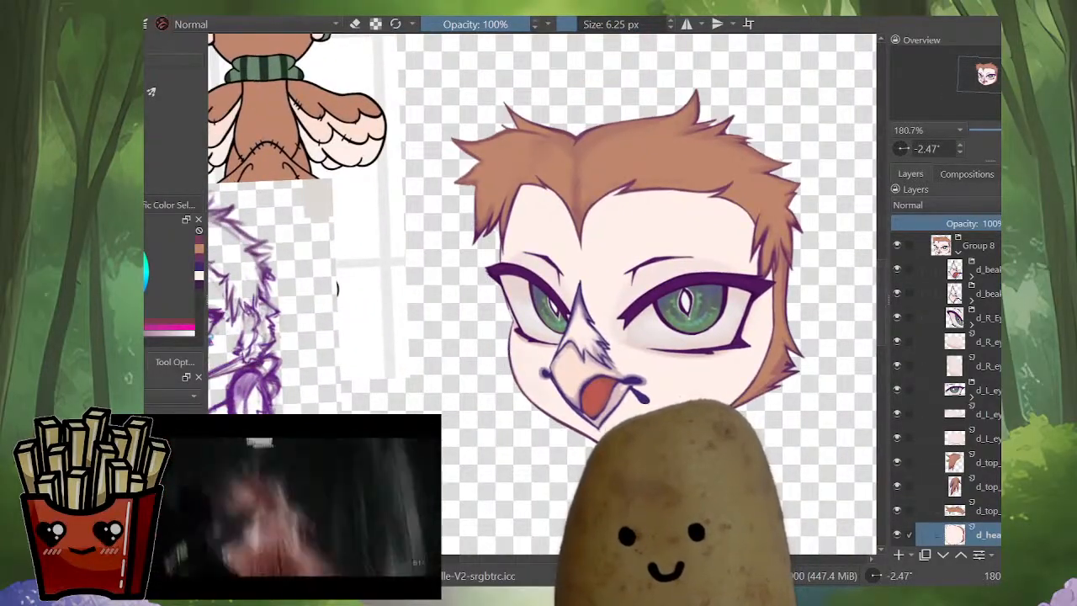
{"action": "left_click", "coordinate": [986, 294]}
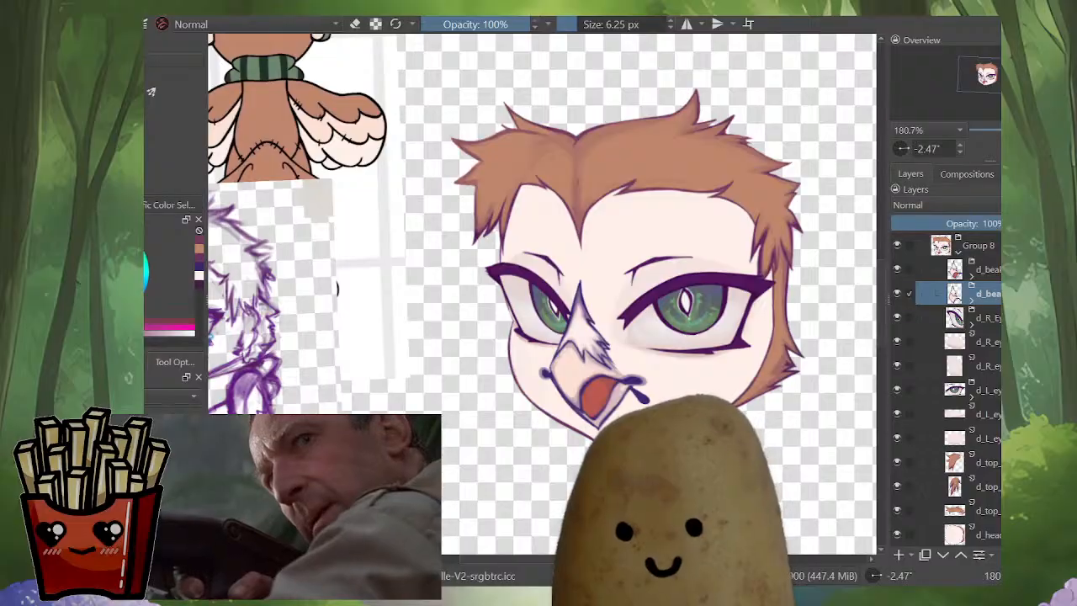
{"action": "left_click", "coordinate": [897, 269]}
{"action": "left_click", "coordinate": [972, 300]}
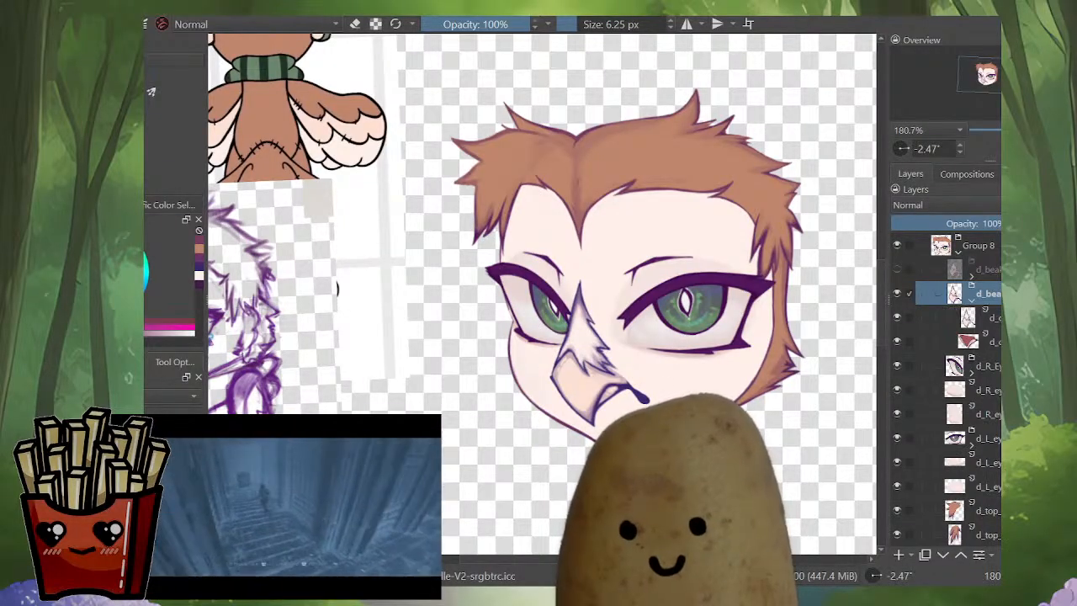
{"action": "left_click", "coordinate": [968, 317], "text": "alt"}
{"action": "key", "text": "m"}
{"action": "key", "text": "m"}
{"action": "key", "text": "m"}
{"action": "key", "text": "m"}
{"action": "scroll", "coordinate": [634, 425], "scroll_direction": "down", "scroll_amount": 3}
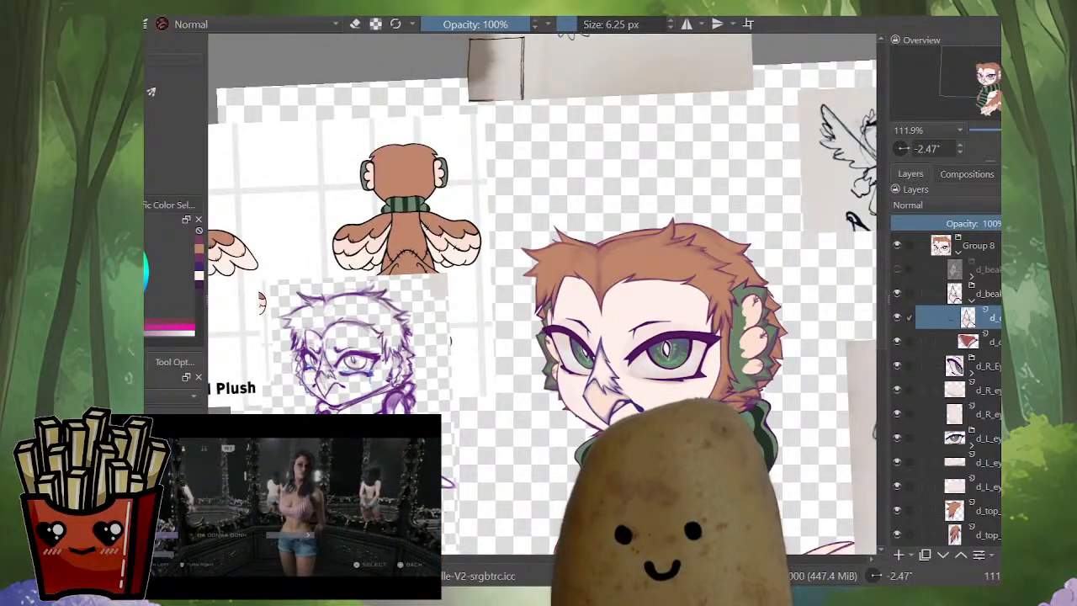
Step: Draw a short downturned mouth corner on the far side of the closed beak in the sampled dark purple and clean its edges
{"action": "scroll", "coordinate": [579, 389], "scroll_direction": "up", "scroll_amount": 6}
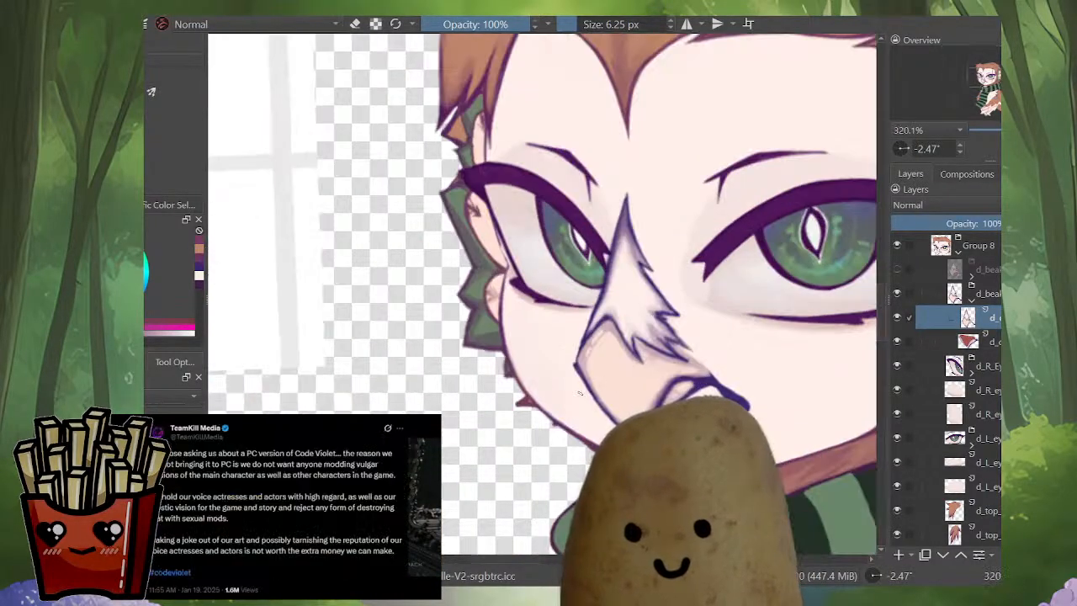
{"action": "scroll", "coordinate": [578, 390], "scroll_direction": "up", "scroll_amount": 2}
{"action": "mouse_move", "coordinate": [583, 379]}
{"action": "left_mouse_down"}
{"action": "mouse_move", "coordinate": [553, 404]}
{"action": "mouse_move", "coordinate": [579, 379]}
{"action": "left_mouse_up"}
{"action": "left_click", "coordinate": [807, 390], "text": "ctrl"}
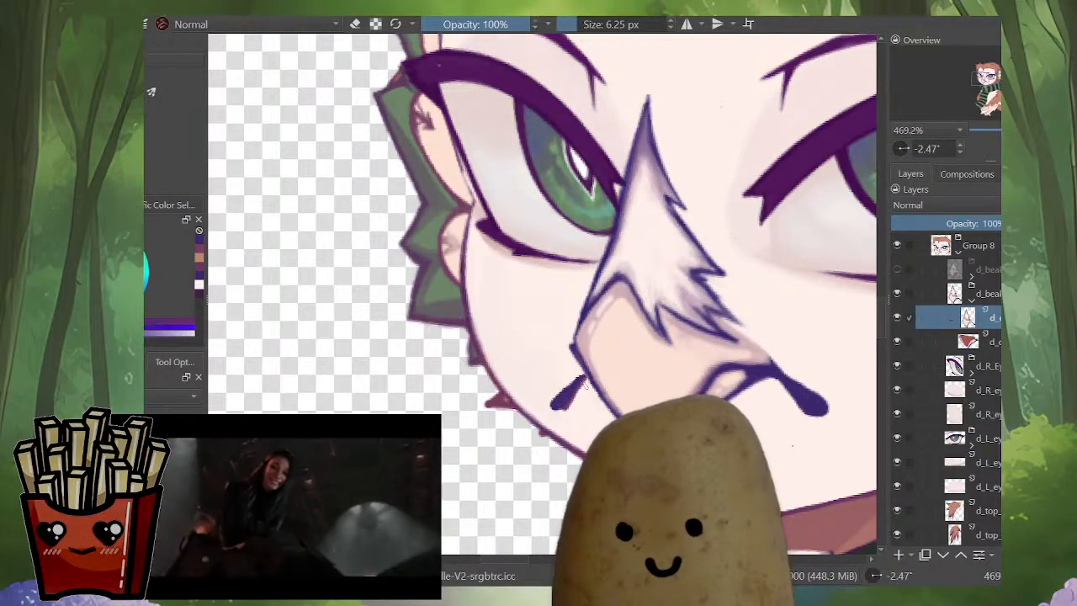
{"action": "key", "text": "e"}
{"action": "key", "text": "e"}
{"action": "key", "text": "e"}
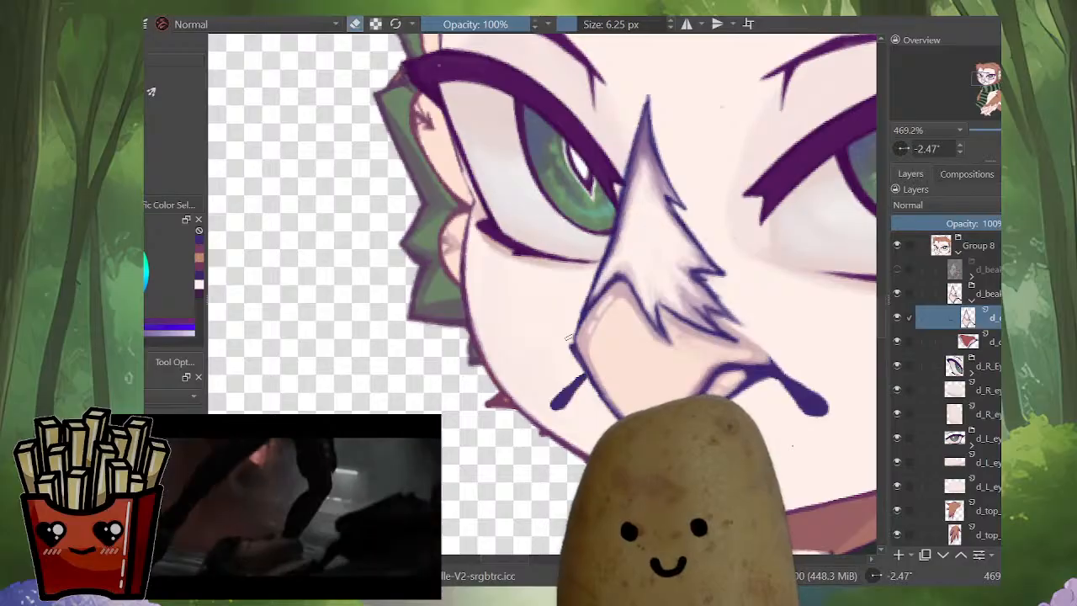
Step: Select the lower beak layer and clean up its line work by alternating eraser and brush in both orientations
{"action": "key", "text": "Page_Down"}
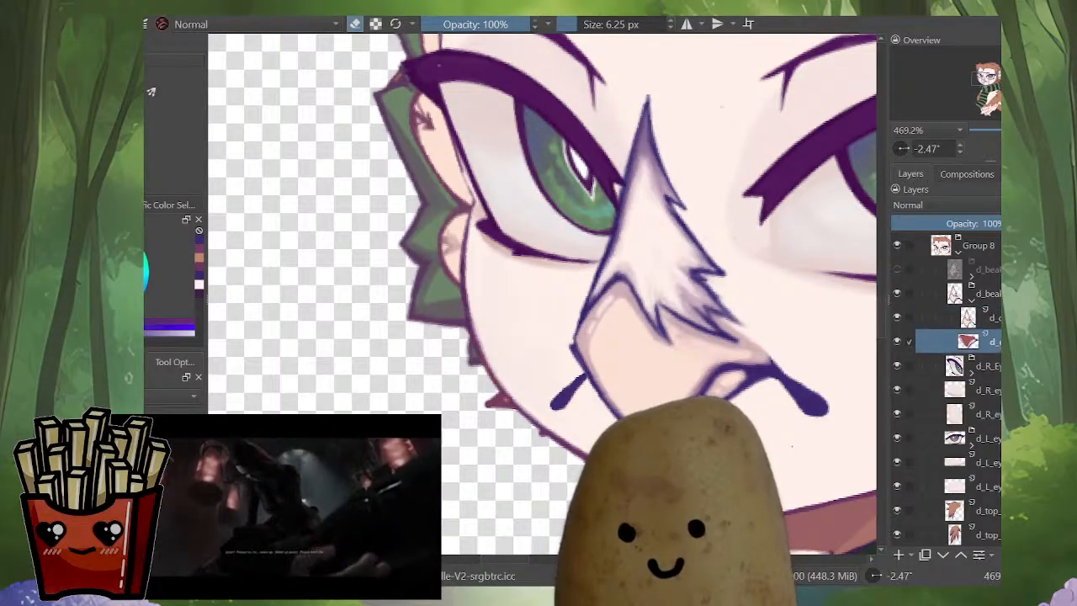
{"action": "key", "text": "m"}
{"action": "left_click_drag", "start_coordinate": [561, 387], "coordinate": [644, 441]}
{"action": "key", "text": "e"}
{"action": "mouse_move", "coordinate": [609, 383]}
{"action": "left_mouse_down"}
{"action": "mouse_move", "coordinate": [594, 407]}
{"action": "mouse_move", "coordinate": [637, 512]}
{"action": "left_mouse_up"}
{"action": "key", "text": "e"}
{"action": "key", "text": "m"}
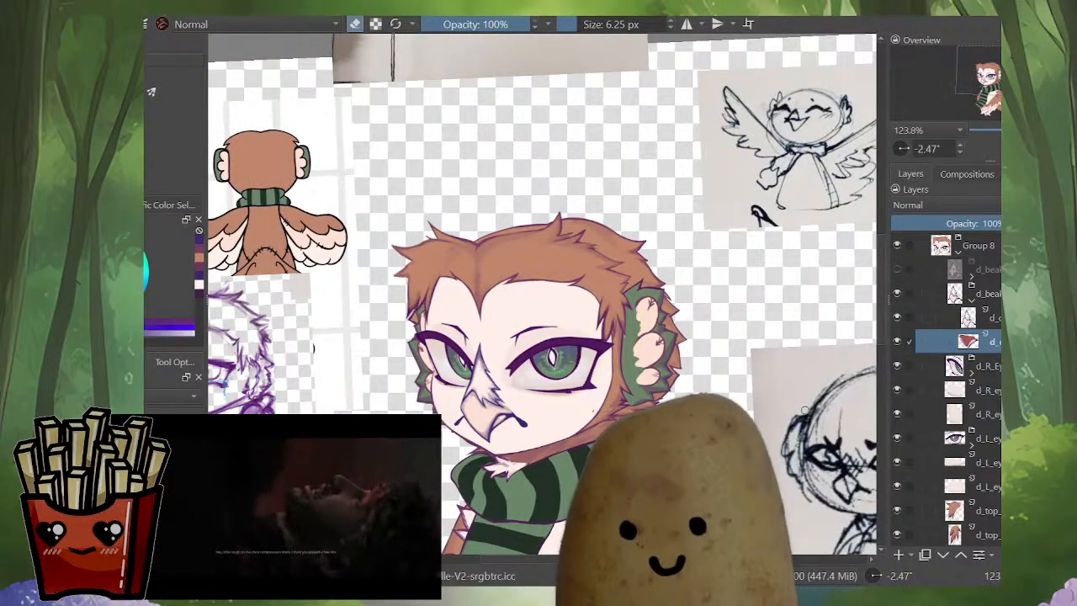
Step: Touch up the lower beak corner where it meets the upper beak, and isolate the lower beak layer to inspect its shape
{"action": "left_click_drag", "start_coordinate": [496, 463], "coordinate": [604, 352]}
{"action": "mouse_move", "coordinate": [612, 431]}
{"action": "left_mouse_down"}
{"action": "mouse_move", "coordinate": [621, 491]}
{"action": "mouse_move", "coordinate": [609, 478]}
{"action": "mouse_move", "coordinate": [609, 528]}
{"action": "left_mouse_up"}
{"action": "left_click_drag", "start_coordinate": [614, 440], "coordinate": [590, 387]}
{"action": "left_click_drag", "start_coordinate": [590, 387], "coordinate": [564, 424]}
{"action": "left_click_drag", "start_coordinate": [563, 425], "coordinate": [567, 476]}
{"action": "left_click_drag", "start_coordinate": [644, 449], "coordinate": [644, 416]}
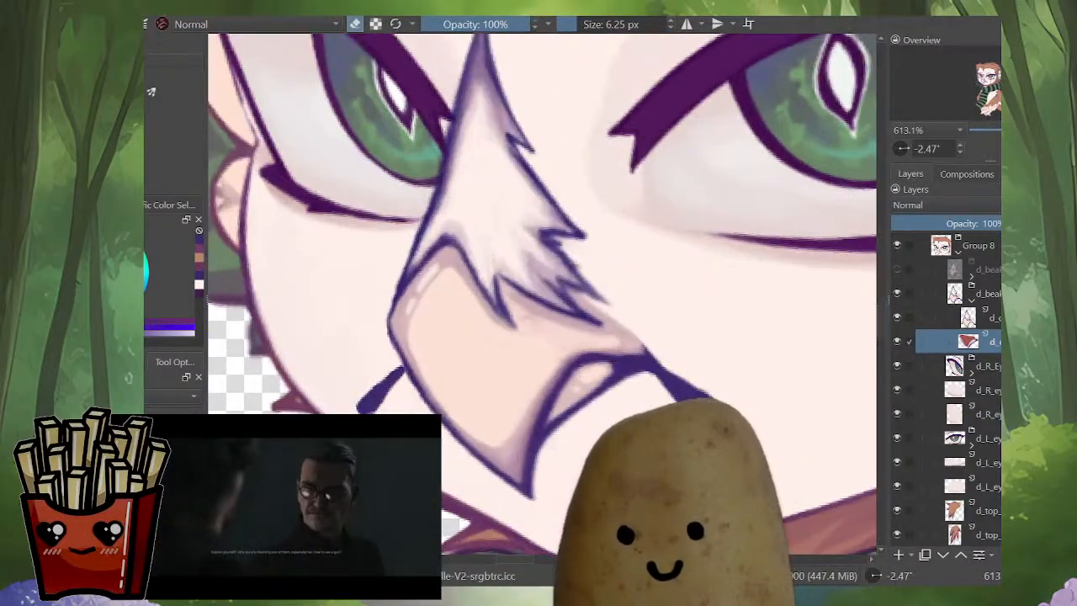
{"action": "left_click_drag", "start_coordinate": [580, 370], "coordinate": [593, 376]}
{"action": "key", "text": "e"}
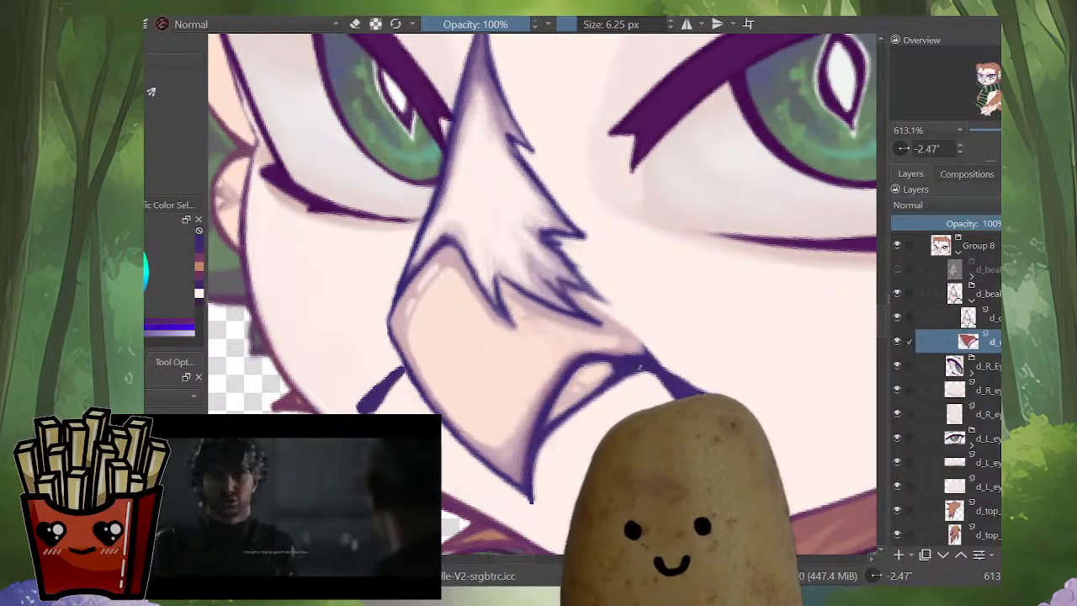
{"action": "key", "text": "m"}
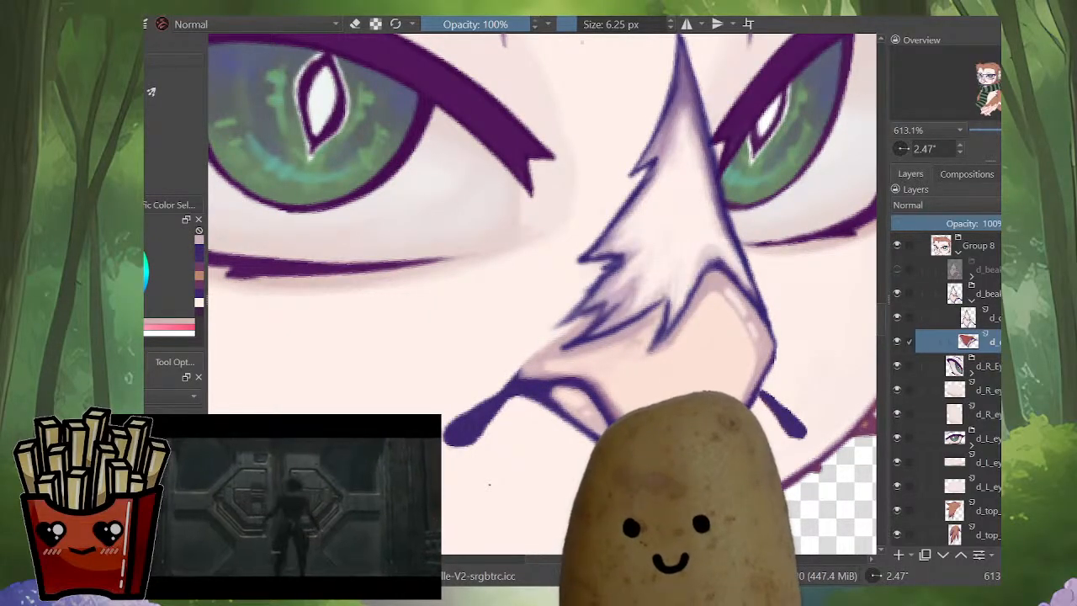
{"action": "key", "text": "i"}
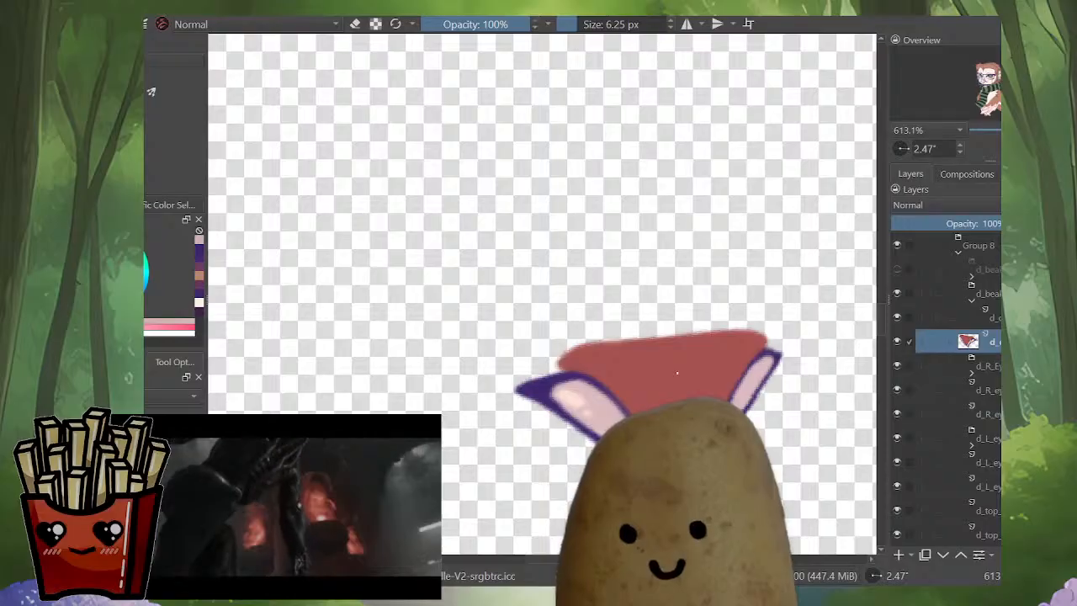
{"action": "key", "text": "i"}
{"action": "key", "text": "e"}
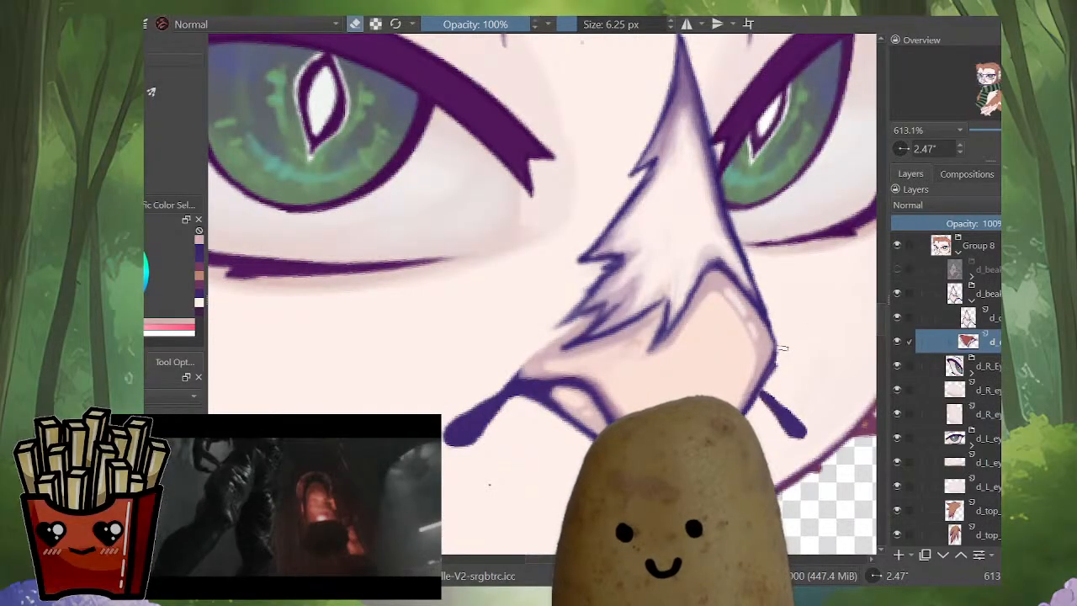
Step: On the isolated upper beak layer, repaint the near mouth corner in the sampled purple and trim it into a slimmer, smoother stroke
{"action": "key", "text": "Page_Up"}
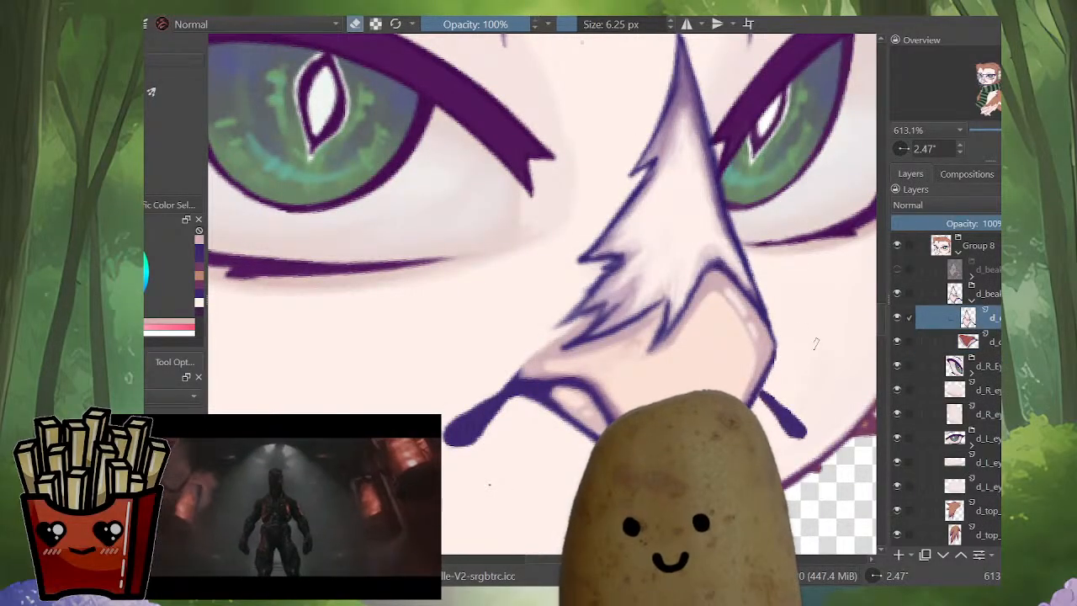
{"action": "key", "text": "e"}
{"action": "left_click", "coordinate": [482, 411], "text": "ctrl"}
{"action": "mouse_move", "coordinate": [593, 392]}
{"action": "left_mouse_down"}
{"action": "mouse_move", "coordinate": [535, 375]}
{"action": "mouse_move", "coordinate": [529, 391]}
{"action": "mouse_move", "coordinate": [539, 387]}
{"action": "mouse_move", "coordinate": [443, 438]}
{"action": "left_mouse_up"}
{"action": "key", "text": "e"}
{"action": "key", "text": "alt+i"}
{"action": "key", "text": "e"}
{"action": "key", "text": "e"}
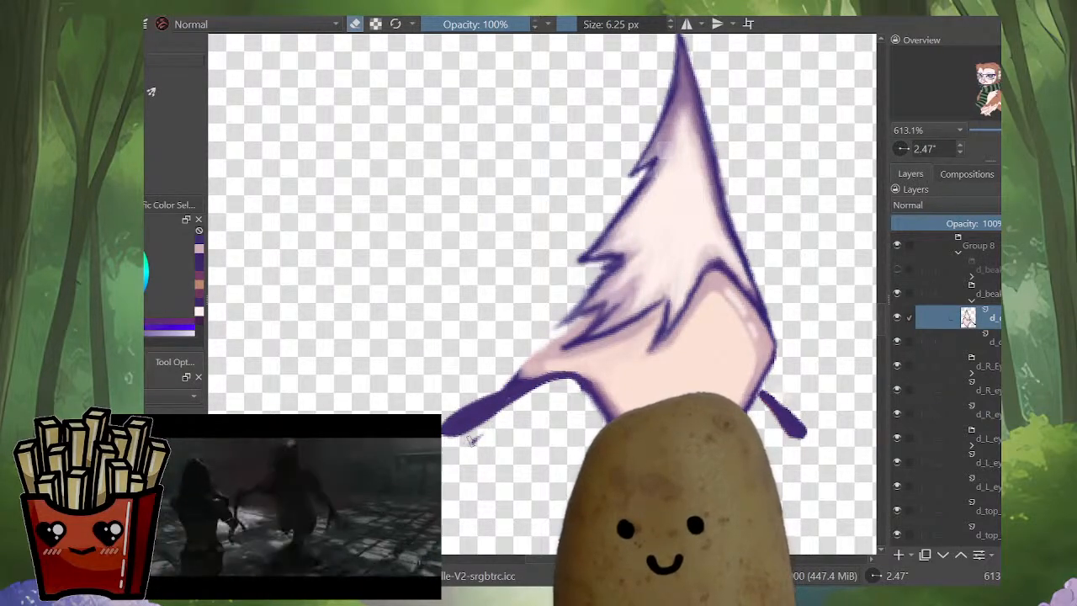
{"action": "key", "text": "e"}
{"action": "left_click_drag", "start_coordinate": [505, 397], "coordinate": [471, 425]}
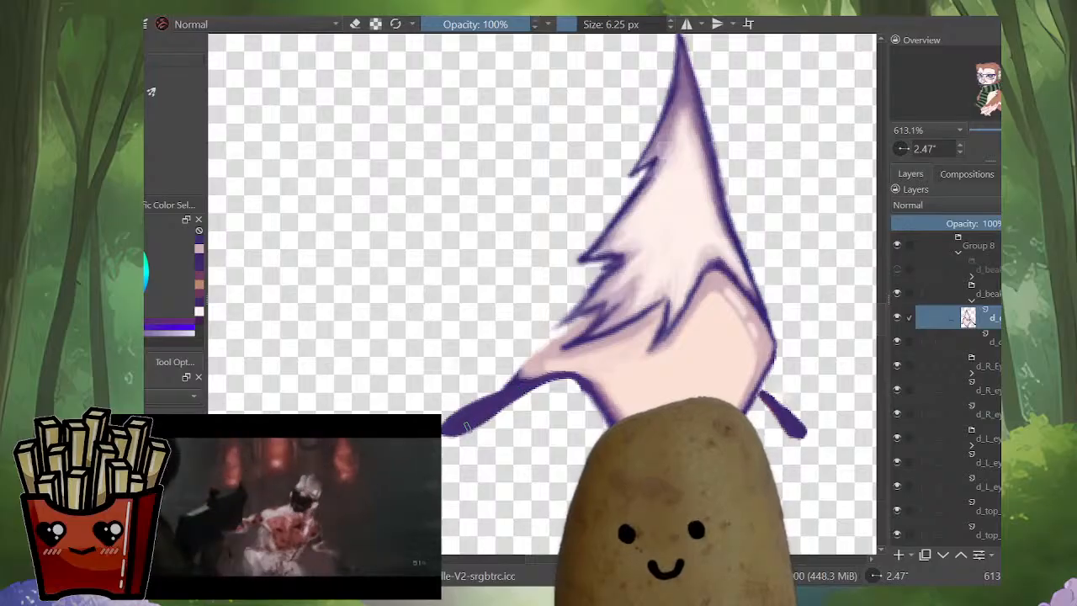
{"action": "left_click_drag", "start_coordinate": [504, 390], "coordinate": [447, 424]}
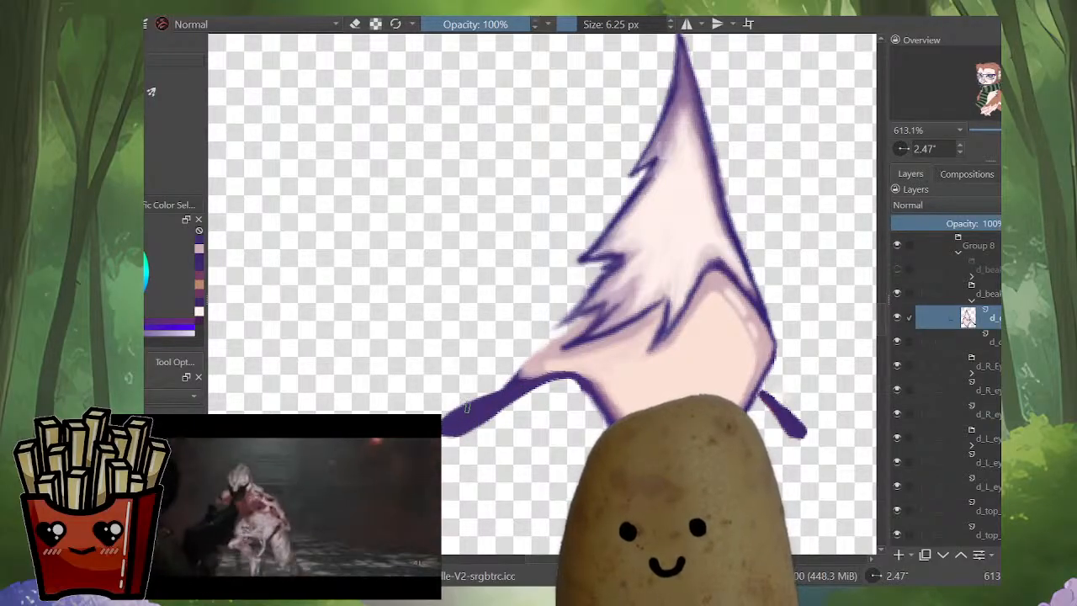
{"action": "key", "text": "e"}
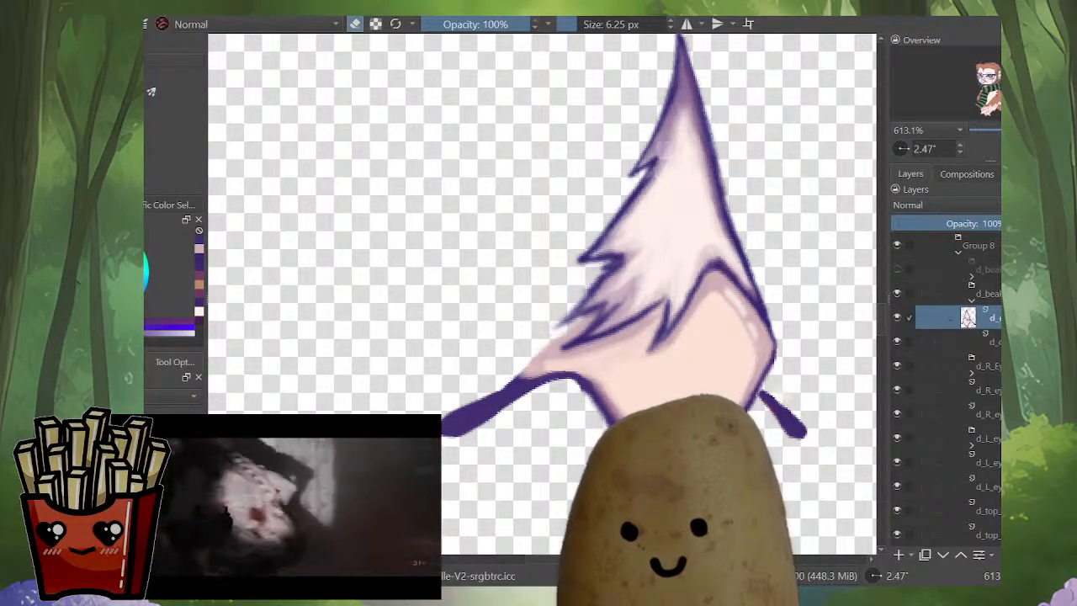
Step: Examine the closed beak and its mouth corners on the whole owl in both orientations against the reference sketches
{"action": "key", "text": "m"}
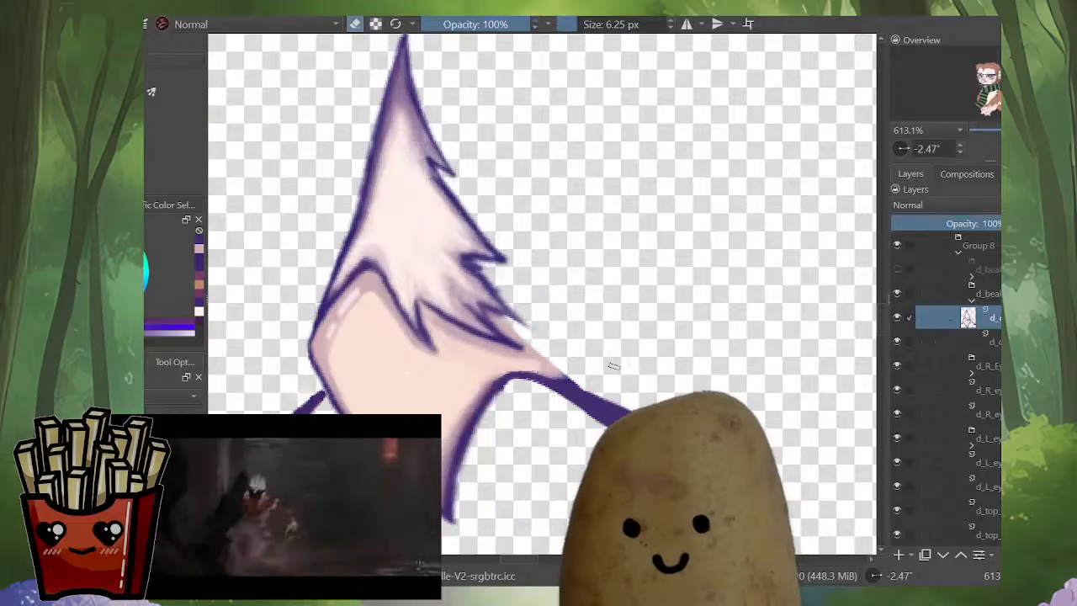
{"action": "key", "text": "m"}
{"action": "scroll", "coordinate": [612, 376], "scroll_direction": "down", "scroll_amount": 8}
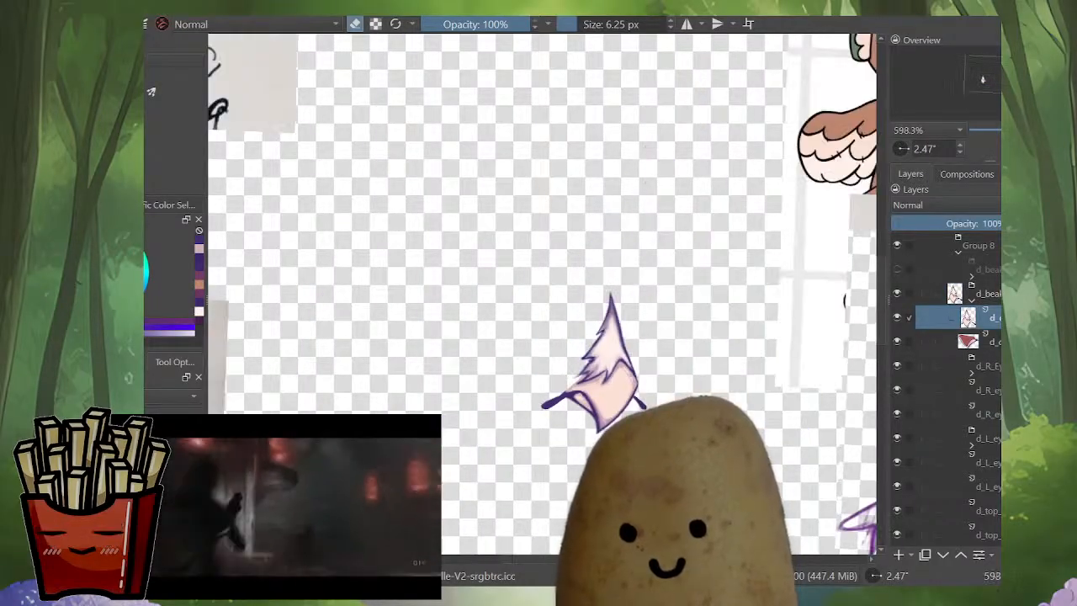
{"action": "scroll", "coordinate": [576, 425], "scroll_direction": "down", "scroll_amount": 6}
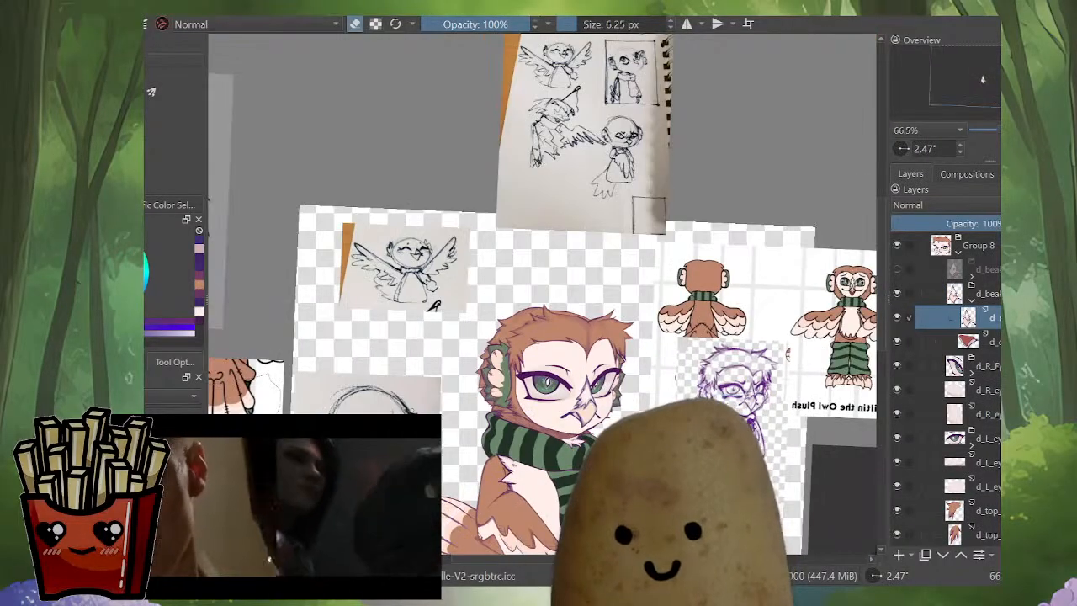
{"action": "scroll", "coordinate": [435, 556], "scroll_direction": "up", "scroll_amount": 5}
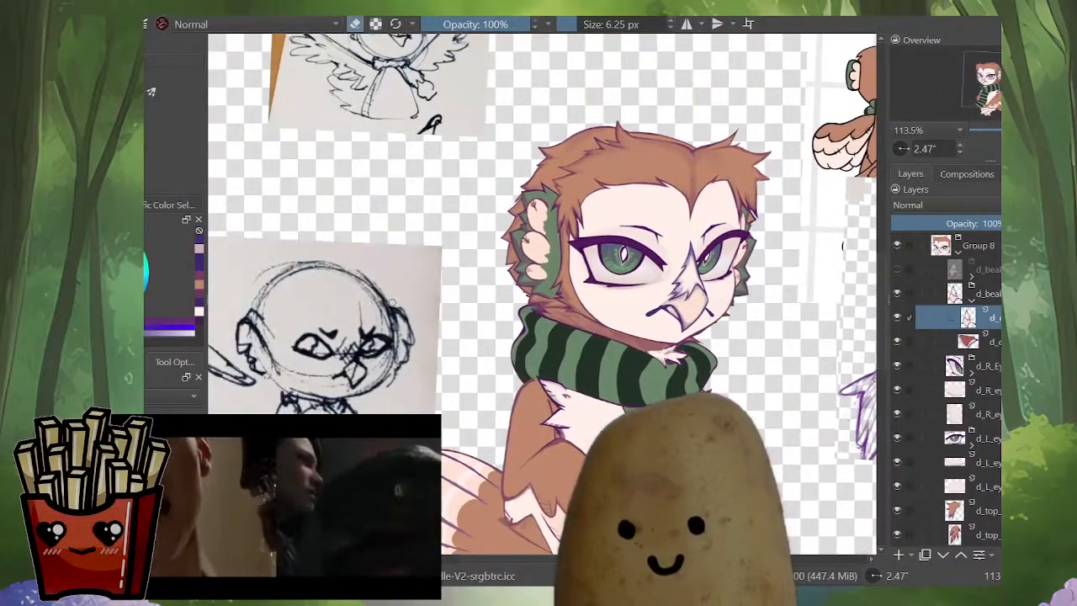
{"action": "left_click_drag", "start_coordinate": [392, 303], "coordinate": [224, 372]}
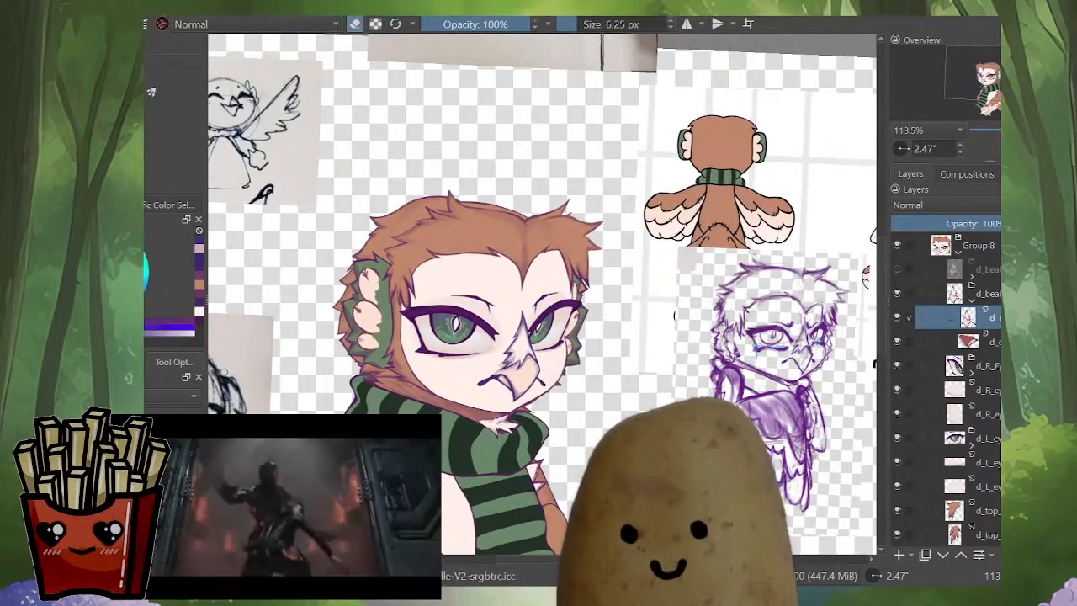
{"action": "key", "text": "m"}
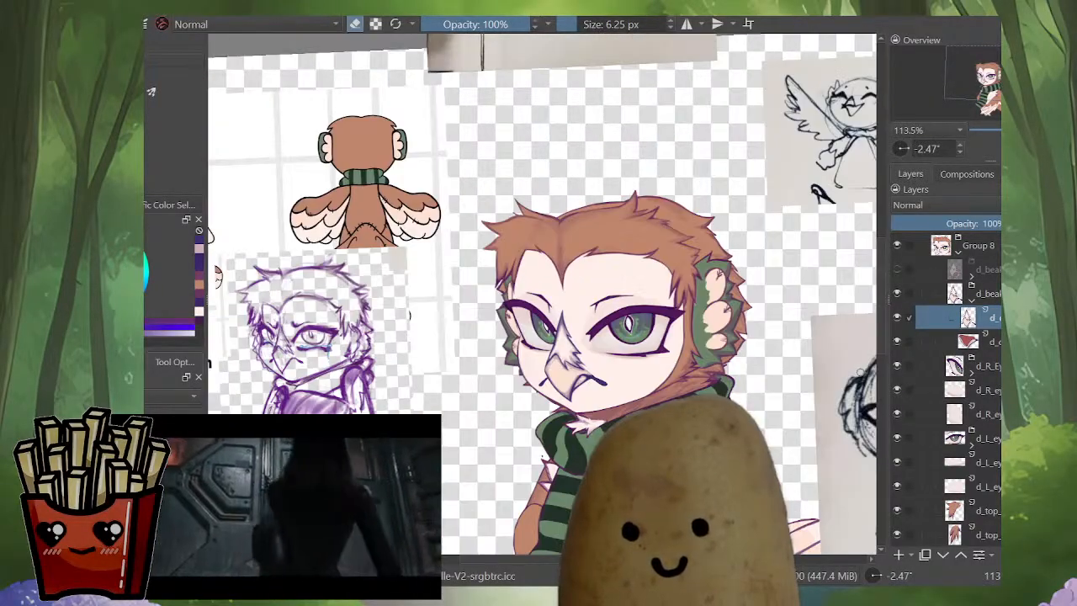
{"action": "key", "text": "m"}
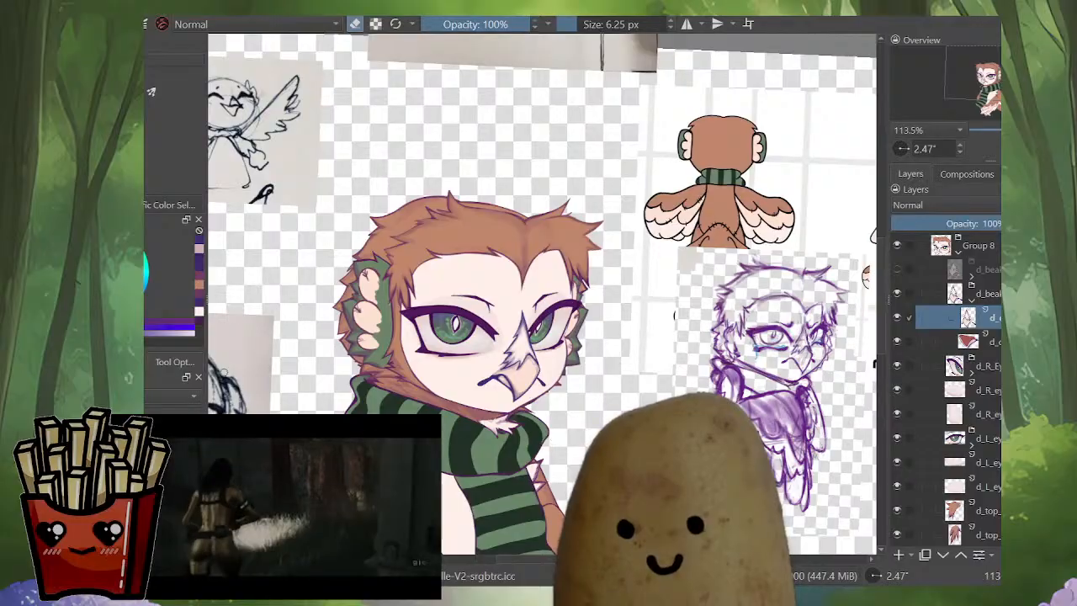
{"action": "scroll", "coordinate": [440, 385], "scroll_direction": "up", "scroll_amount": 5}
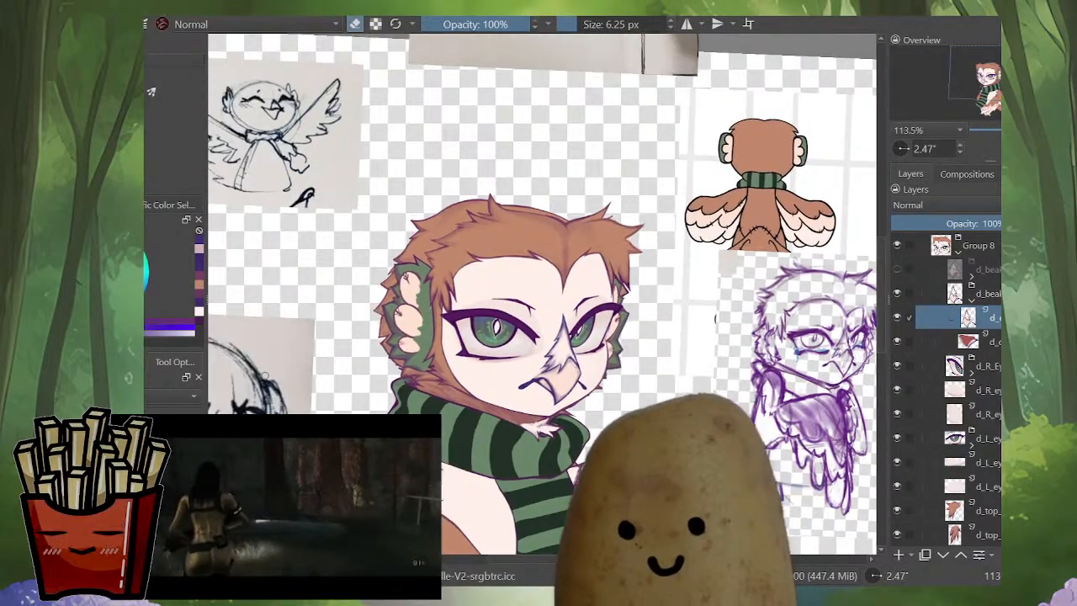
Step: Start a transform on the lower beak layer in warp mode and nudge its lower near corner inward
{"action": "key", "text": "Page_Down"}
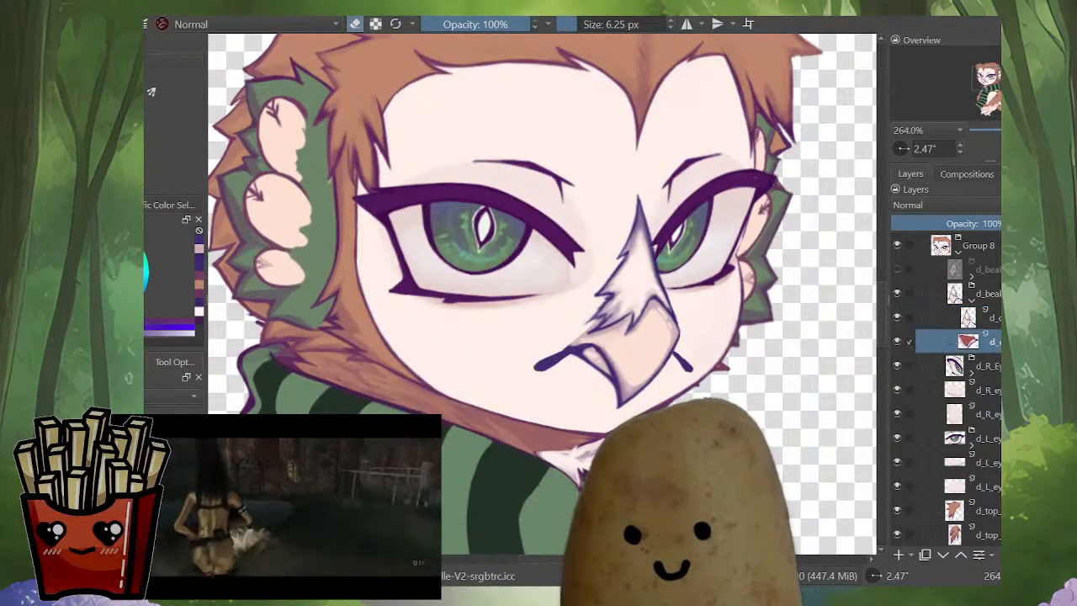
{"action": "scroll", "coordinate": [674, 326], "scroll_direction": "up", "scroll_amount": 3}
{"action": "key", "text": "ctrl+t"}
{"action": "scroll", "coordinate": [618, 350], "scroll_direction": "up", "scroll_amount": 2}
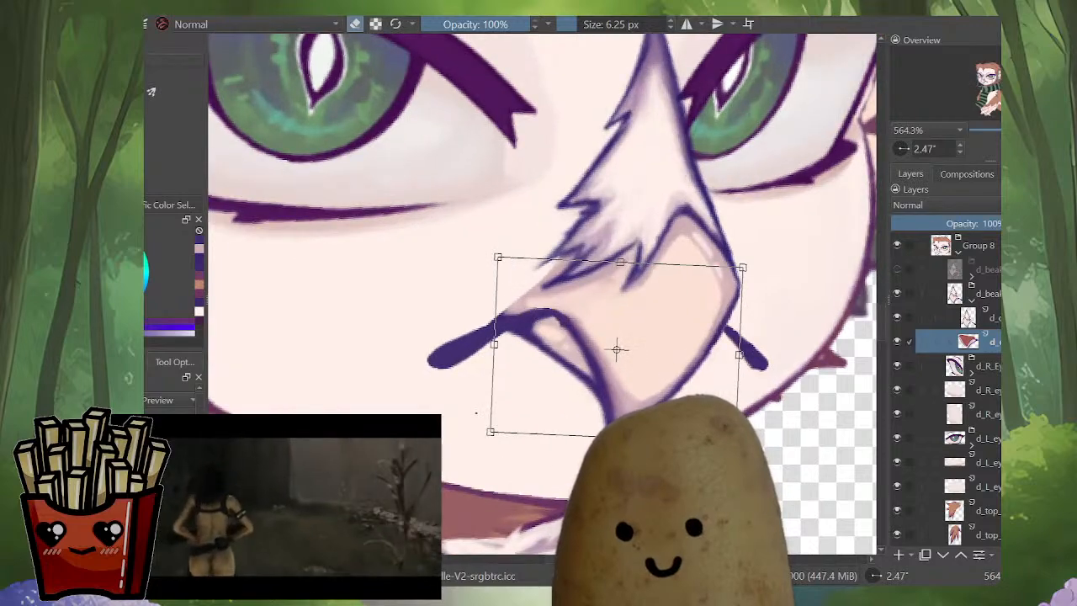
{"action": "key", "text": "Return"}
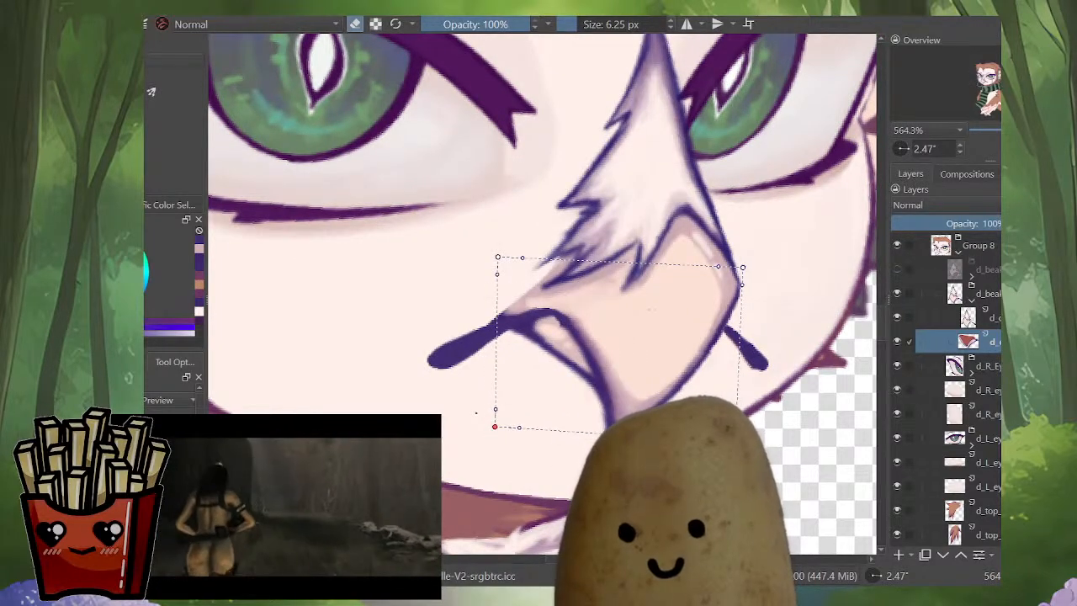
{"action": "key", "text": "m"}
{"action": "left_click_drag", "start_coordinate": [583, 422], "coordinate": [576, 418]}
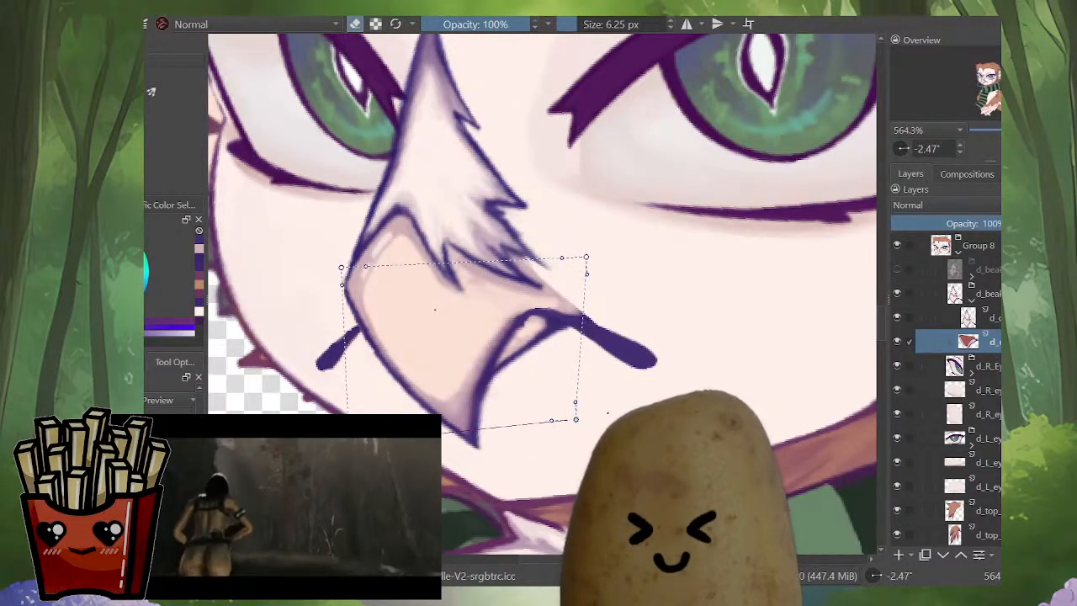
Step: Warp the remaining corners and edges of the lower beak so it follows the upper beak's curve more closely, and apply the transform
{"action": "left_click_drag", "start_coordinate": [347, 442], "coordinate": [370, 460]}
{"action": "left_click_drag", "start_coordinate": [341, 268], "coordinate": [348, 269]}
{"action": "left_click_drag", "start_coordinate": [552, 420], "coordinate": [530, 406]}
{"action": "left_click_drag", "start_coordinate": [586, 257], "coordinate": [573, 254]}
{"action": "left_click_drag", "start_coordinate": [347, 268], "coordinate": [345, 276]}
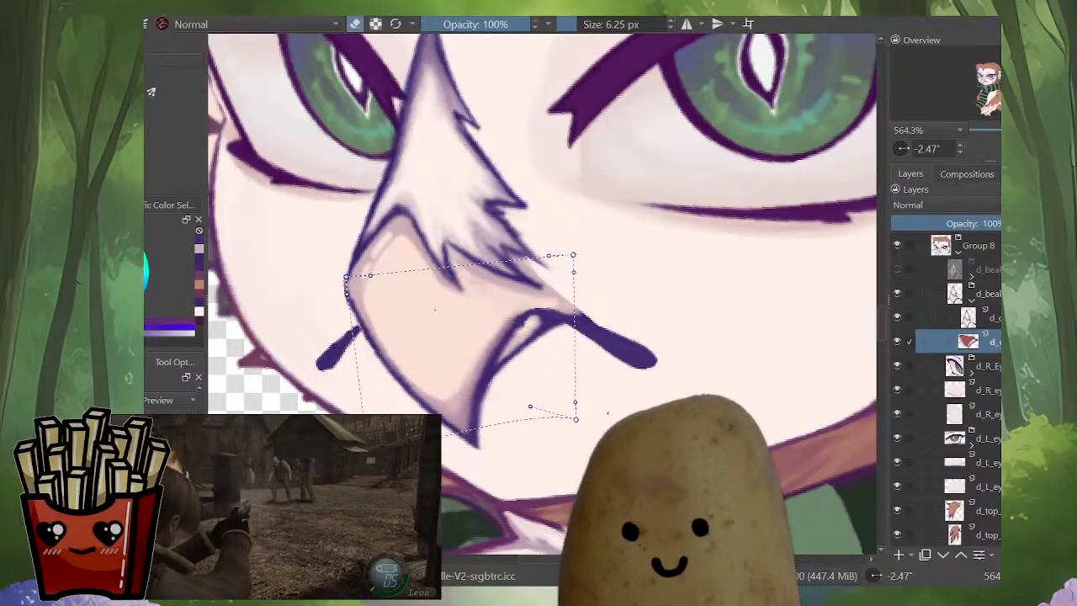
{"action": "left_click_drag", "start_coordinate": [369, 454], "coordinate": [393, 484]}
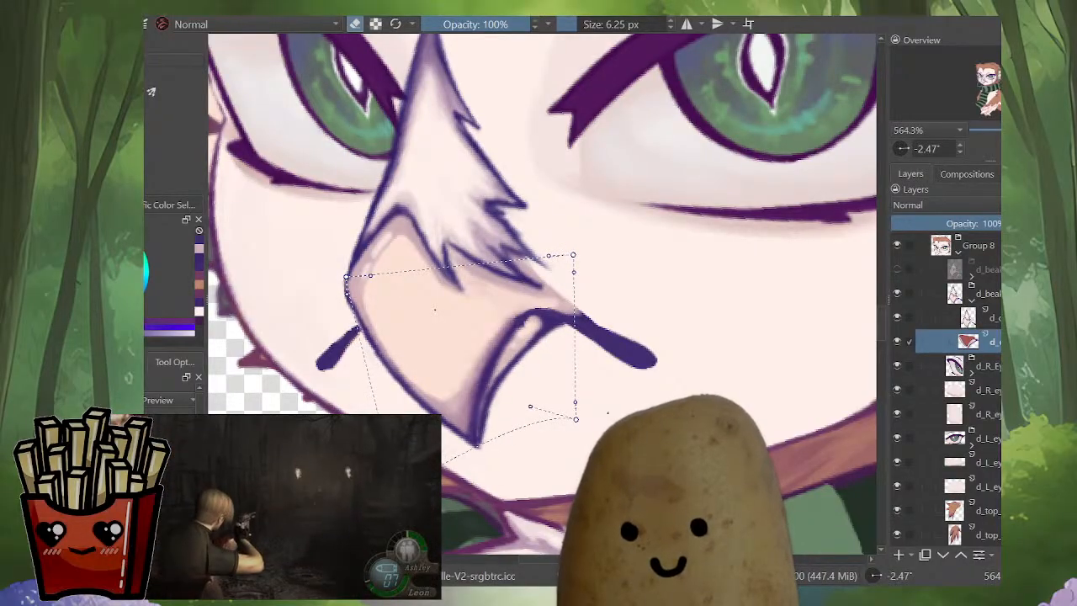
{"action": "key", "text": "m"}
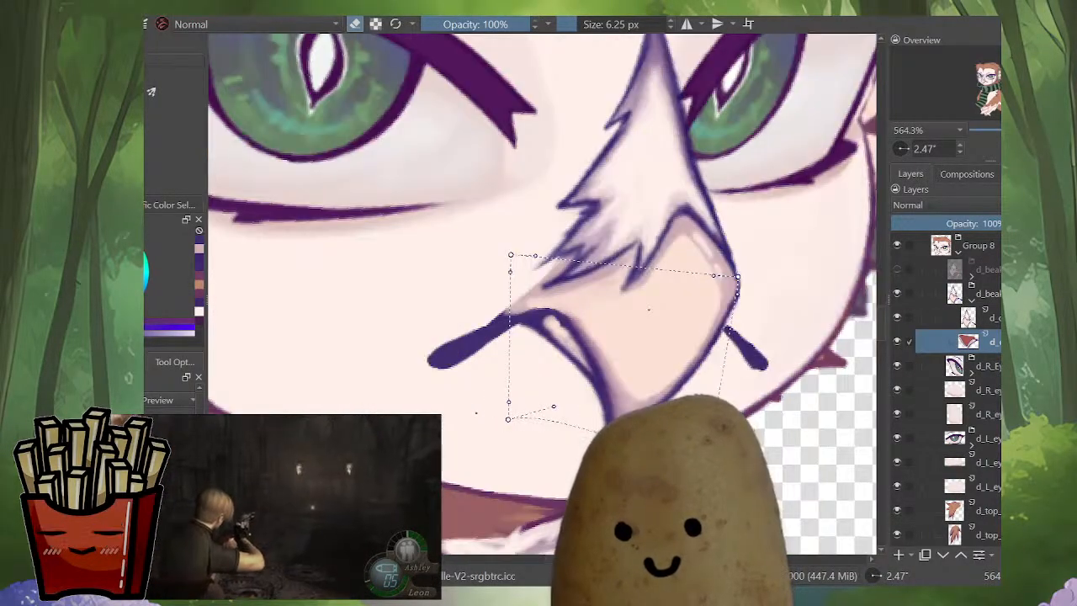
{"action": "key", "text": "Return"}
Step: Select the upper beak layer and examine how the warped lower beak sits on the whole owl's face in both orientations
{"action": "key", "text": "Page_Up"}
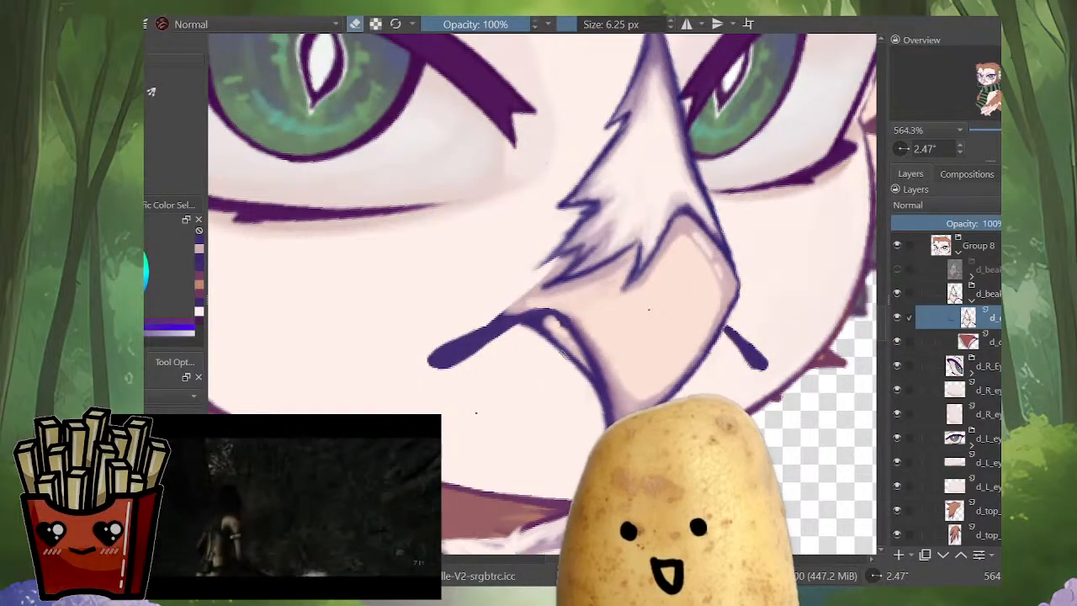
{"action": "left_click_drag", "start_coordinate": [673, 420], "coordinate": [253, 222]}
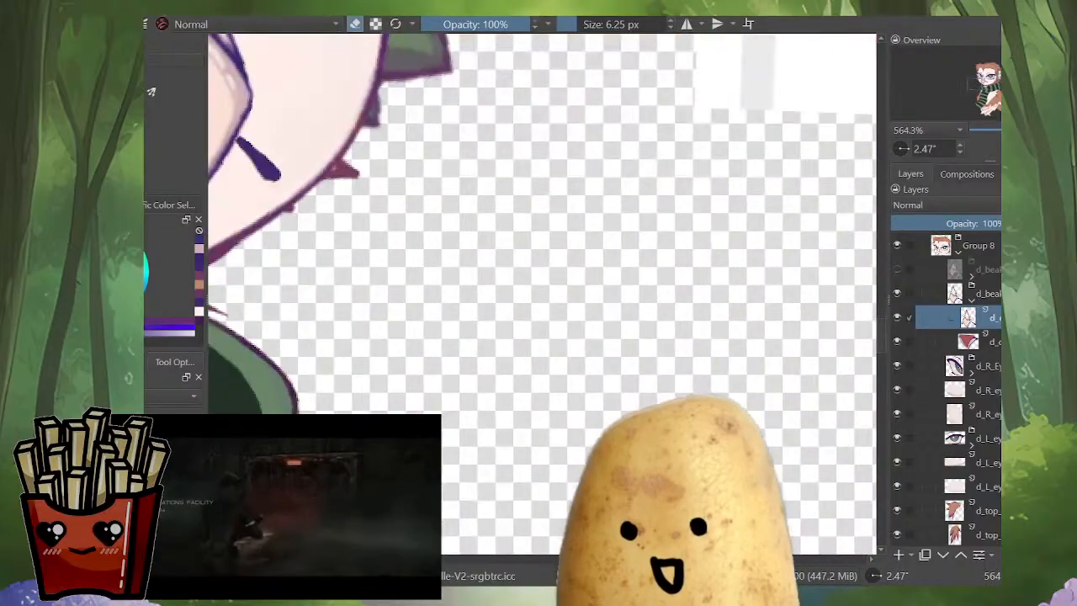
{"action": "left_click_drag", "start_coordinate": [729, 216], "coordinate": [728, 337]}
{"action": "left_click_drag", "start_coordinate": [538, 210], "coordinate": [516, 417]}
{"action": "key", "text": "m"}
{"action": "left_click_drag", "start_coordinate": [589, 260], "coordinate": [555, 257]}
{"action": "left_click_drag", "start_coordinate": [575, 317], "coordinate": [598, 169]}
{"action": "left_click_drag", "start_coordinate": [588, 253], "coordinate": [610, 292]}
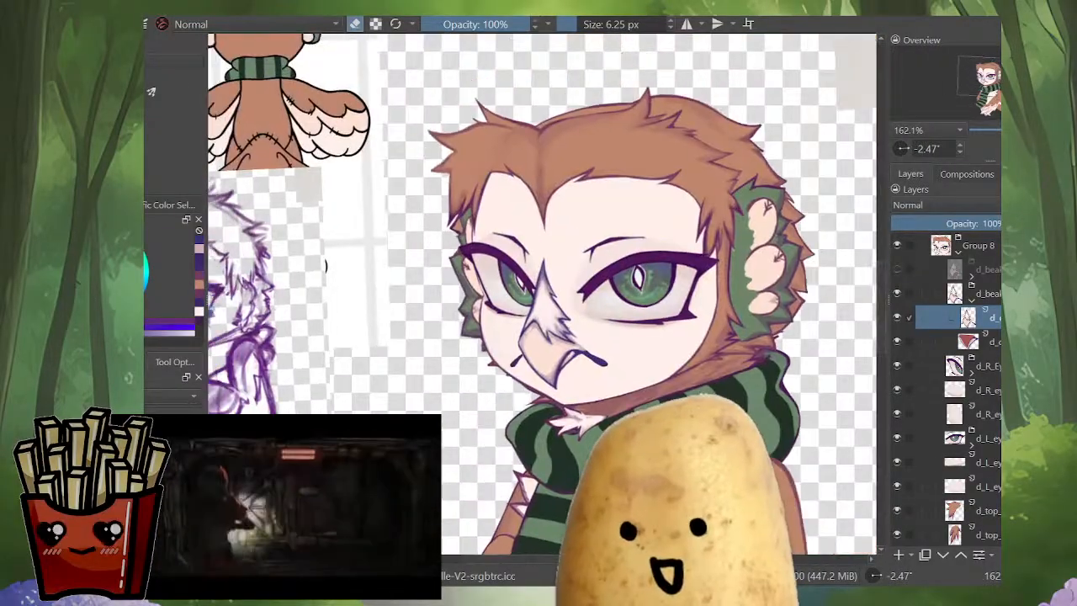
{"action": "left_click_drag", "start_coordinate": [573, 368], "coordinate": [573, 315]}
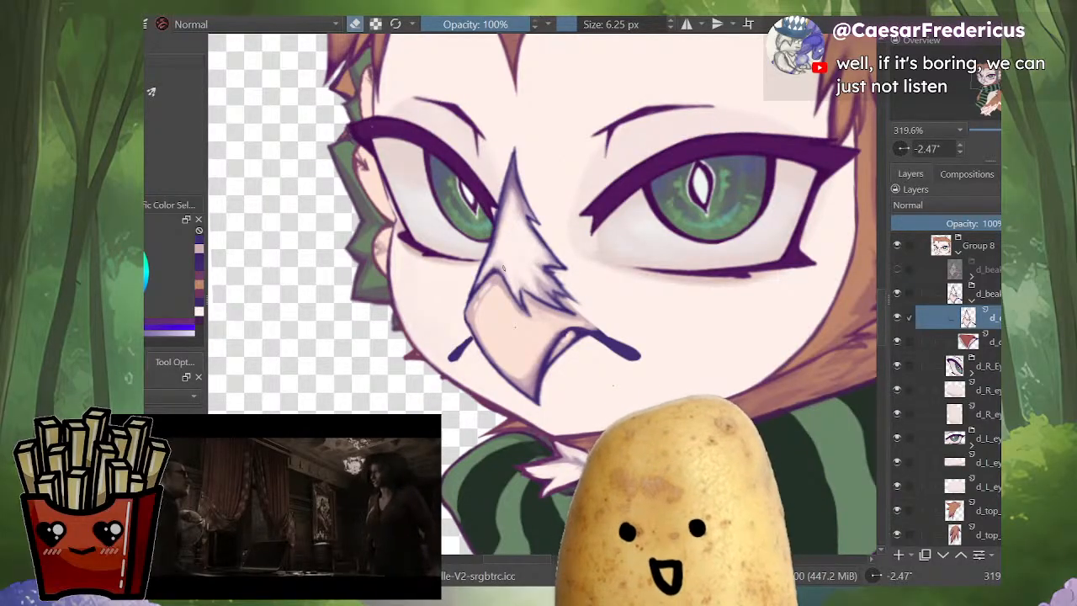
{"action": "scroll", "coordinate": [642, 329], "scroll_direction": "down", "scroll_amount": 4}
{"action": "left_click_drag", "start_coordinate": [625, 320], "coordinate": [575, 289]}
{"action": "scroll", "coordinate": [547, 328], "scroll_direction": "up", "scroll_amount": 4}
{"action": "left_click_drag", "start_coordinate": [547, 235], "coordinate": [530, 337]}
{"action": "scroll", "coordinate": [593, 378], "scroll_direction": "up", "scroll_amount": 4}
Step: Isolate the upper beak layer and reshape the near mouth corner into a more steeply downturned stroke by erasing and repainting
{"action": "key", "text": "m"}
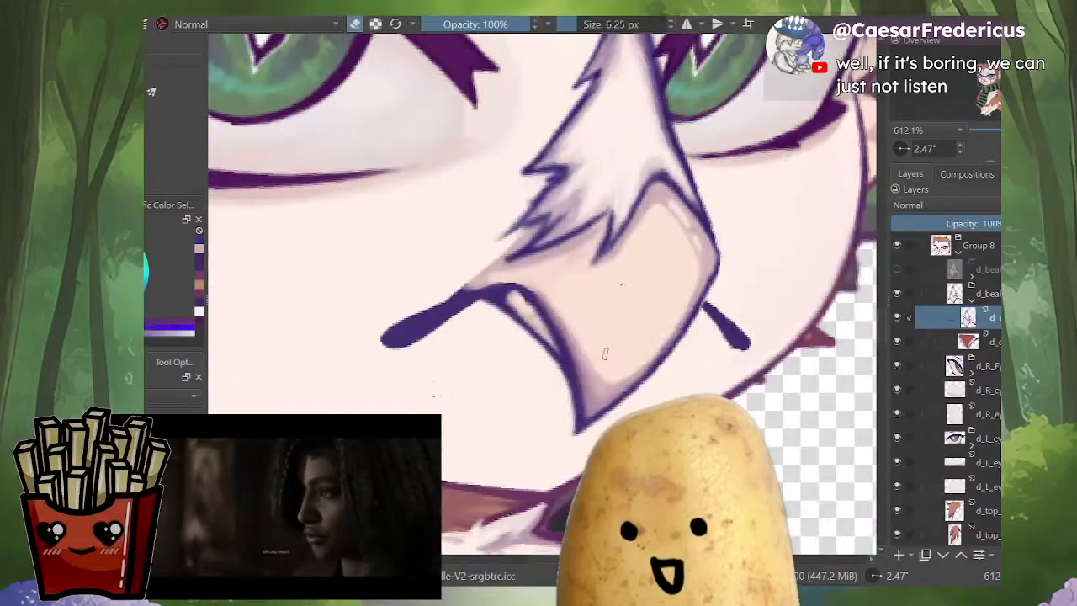
{"action": "left_click_drag", "start_coordinate": [505, 294], "coordinate": [623, 345]}
{"action": "scroll", "coordinate": [588, 337], "scroll_direction": "up", "scroll_amount": 1}
{"action": "scroll", "coordinate": [567, 379], "scroll_direction": "up", "scroll_amount": 1}
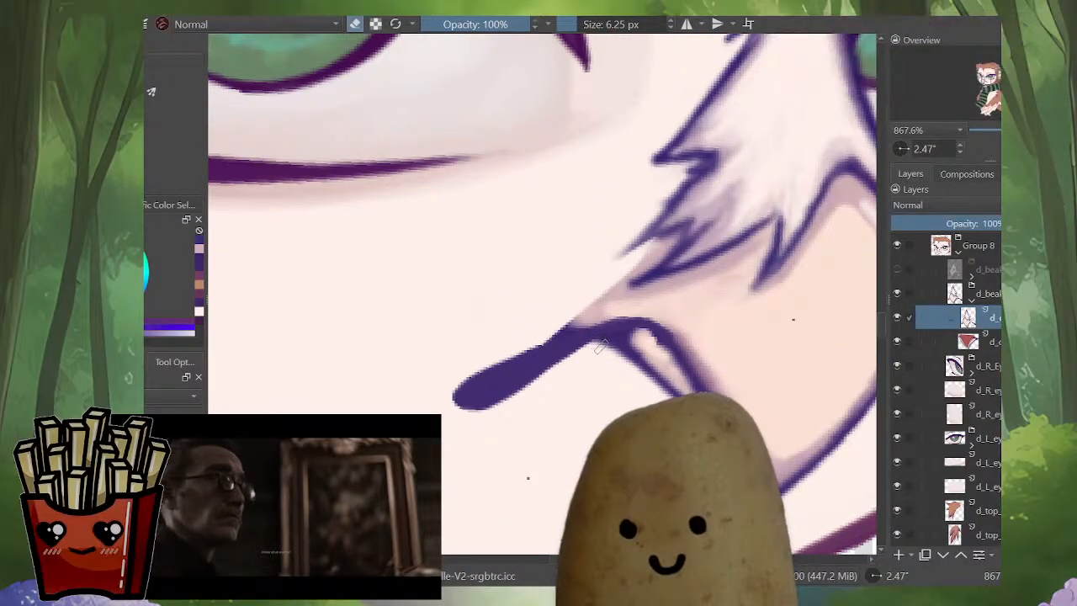
{"action": "left_click", "coordinate": [968, 317], "text": "alt"}
{"action": "key", "text": "e"}
{"action": "left_click_drag", "start_coordinate": [615, 323], "coordinate": [478, 414]}
{"action": "left_click_drag", "start_coordinate": [549, 342], "coordinate": [454, 400]}
{"action": "key", "text": "e"}
{"action": "left_click_drag", "start_coordinate": [503, 350], "coordinate": [455, 410]}
Step: Touch up the join between near mouth corner and beak with sampled peach and purple, and check it on the whole owl
{"action": "left_click", "coordinate": [602, 309], "text": "ctrl"}
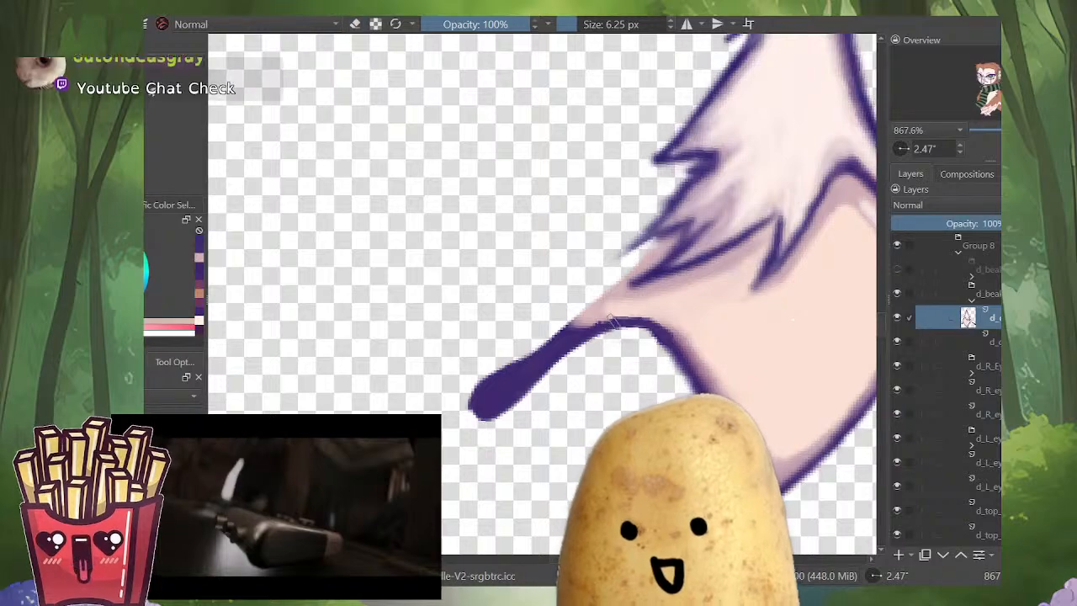
{"action": "scroll", "coordinate": [539, 353], "scroll_direction": "down", "scroll_amount": 2}
{"action": "scroll", "coordinate": [555, 395], "scroll_direction": "up", "scroll_amount": 2}
{"action": "left_click", "coordinate": [455, 447], "text": "ctrl"}
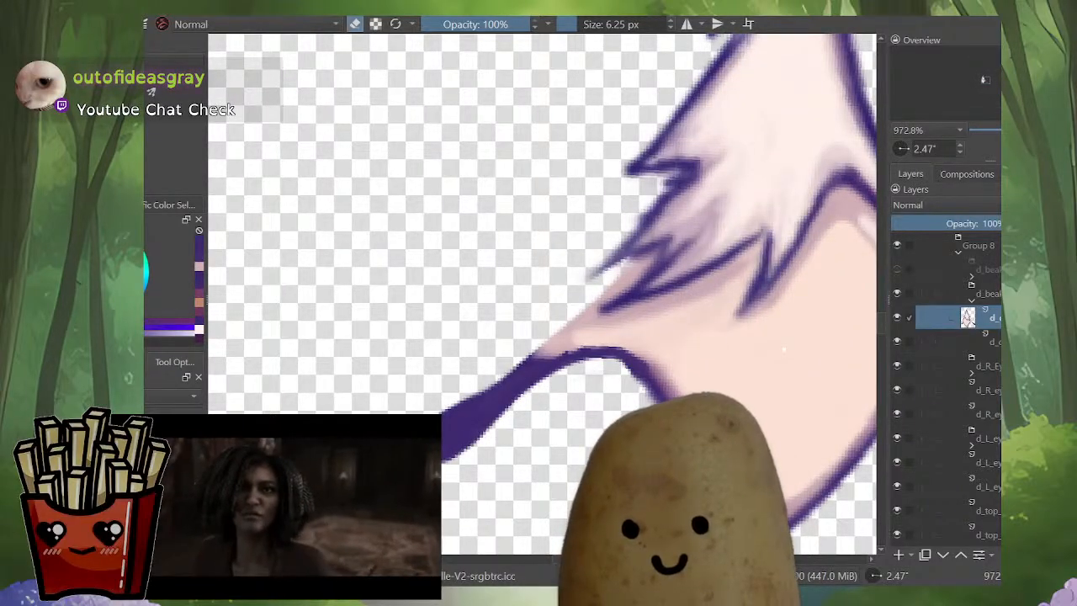
{"action": "scroll", "coordinate": [505, 463], "scroll_direction": "down", "scroll_amount": 3}
{"action": "key", "text": "e"}
{"action": "left_click_drag", "start_coordinate": [476, 425], "coordinate": [548, 448]}
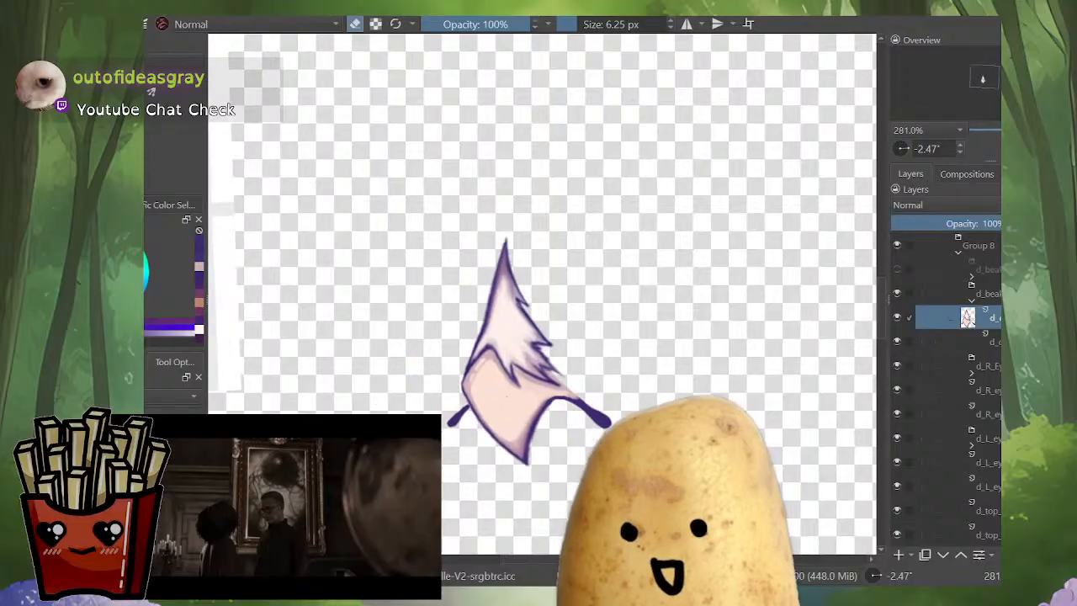
{"action": "key", "text": "i"}
{"action": "mouse_move", "coordinate": [549, 410]}
{"action": "left_mouse_down"}
{"action": "mouse_move", "coordinate": [549, 471]}
{"action": "mouse_move", "coordinate": [547, 407]}
{"action": "left_mouse_up"}
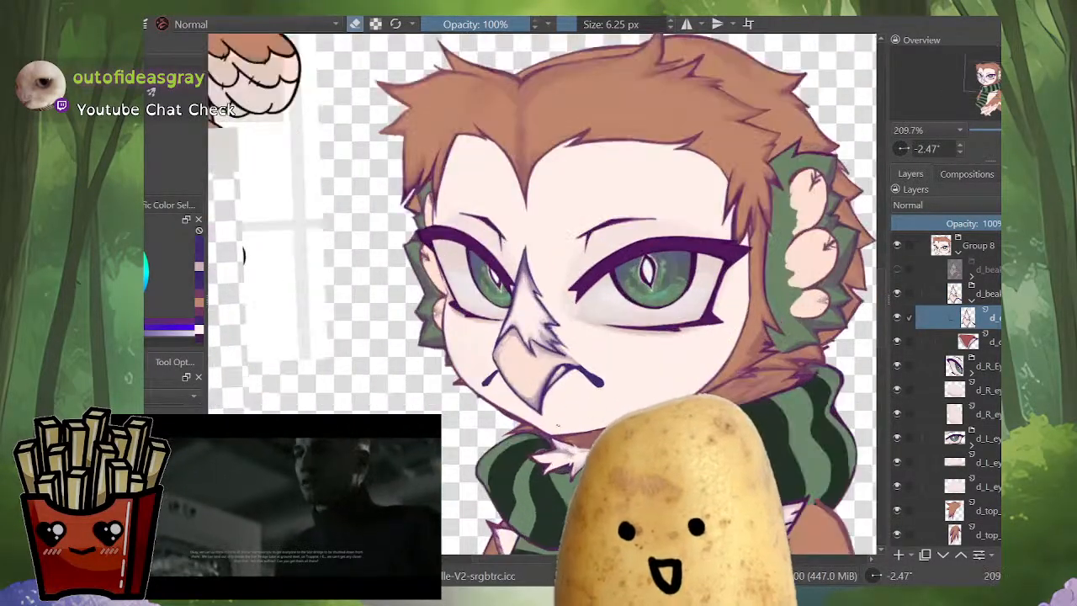
{"action": "key", "text": "m"}
{"action": "key", "text": "m"}
Step: Repaint and trim the far mouth corner into a shorter, slimmer downturned stroke with a 4.32 px brush and eraser
{"action": "left_click_drag", "start_coordinate": [608, 370], "coordinate": [608, 324]}
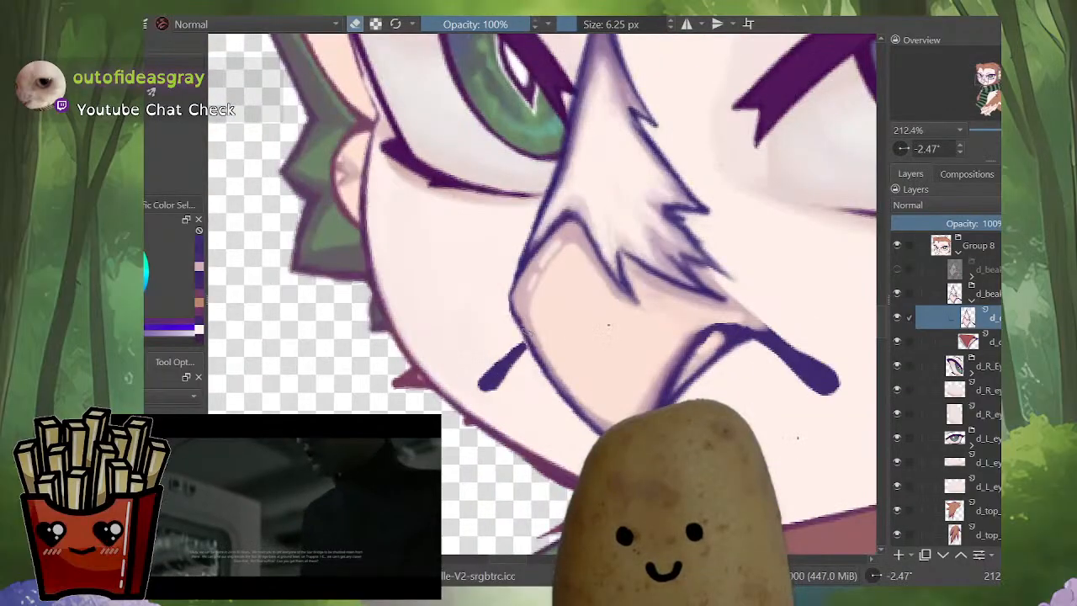
{"action": "key", "text": "bracketleft"}
{"action": "left_click_drag", "start_coordinate": [527, 347], "coordinate": [504, 383]}
{"action": "key", "text": "e"}
{"action": "left_click_drag", "start_coordinate": [524, 335], "coordinate": [482, 385]}
{"action": "key", "text": "ctrl+z"}
{"action": "mouse_move", "coordinate": [520, 341]}
{"action": "left_mouse_down"}
{"action": "mouse_move", "coordinate": [507, 389]}
{"action": "mouse_move", "coordinate": [483, 378]}
{"action": "left_mouse_up"}
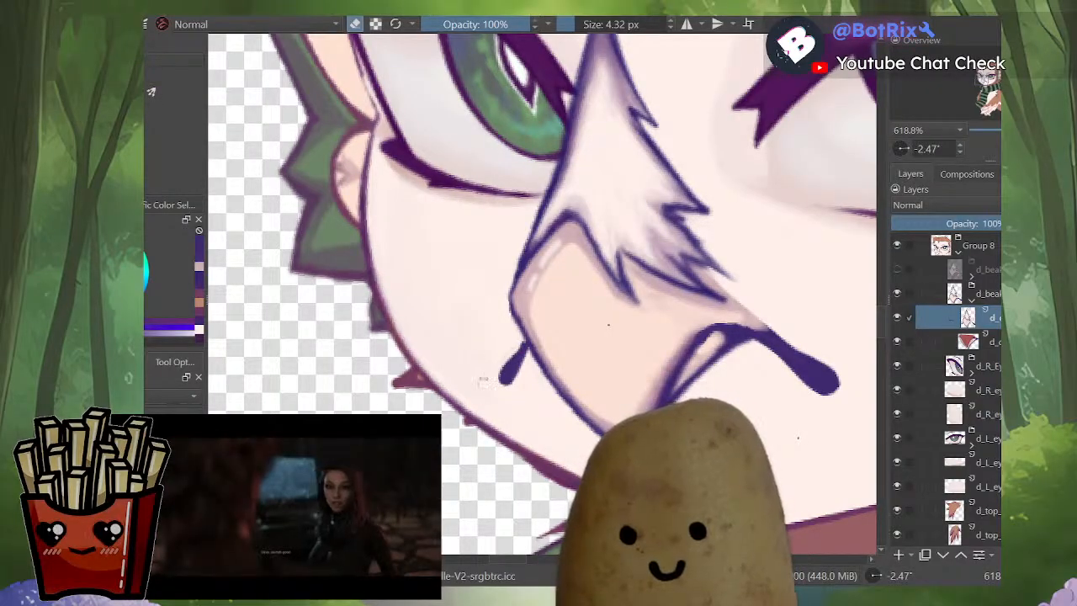
{"action": "key", "text": "e"}
{"action": "key", "text": "e"}
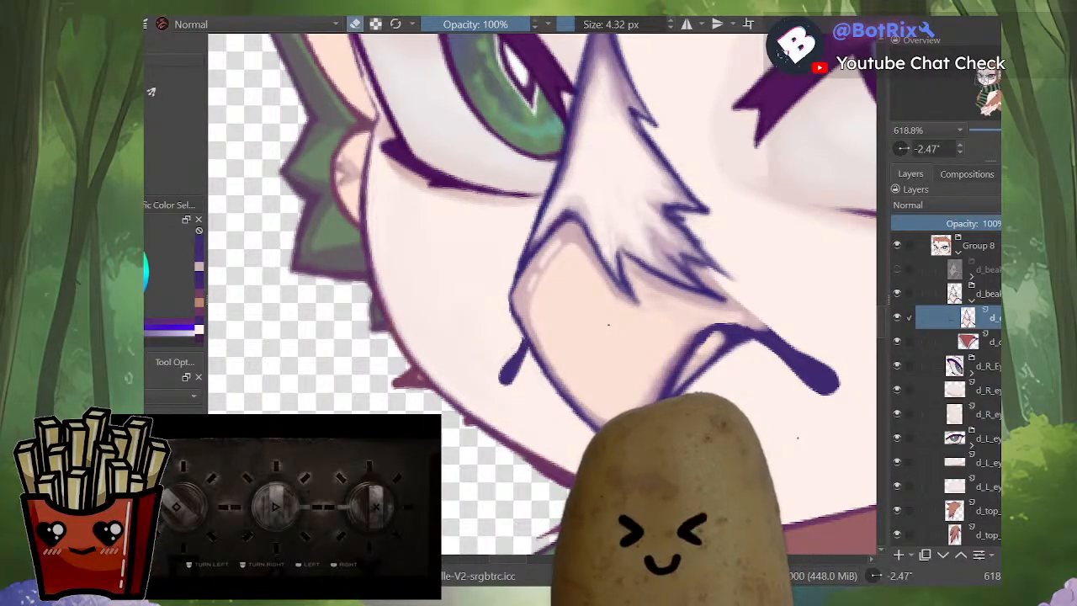
Step: Refine the near mouth corner in the flipped view, repainting its stroke and erasing along its upper edge to slim it
{"action": "key", "text": "m"}
{"action": "left_click_drag", "start_coordinate": [533, 346], "coordinate": [523, 396]}
{"action": "key", "text": "e"}
{"action": "mouse_move", "coordinate": [433, 362]}
{"action": "left_mouse_down"}
{"action": "mouse_move", "coordinate": [574, 260]}
{"action": "mouse_move", "coordinate": [515, 316]}
{"action": "left_mouse_up"}
{"action": "key", "text": "e"}
{"action": "mouse_move", "coordinate": [601, 237]}
{"action": "left_mouse_down"}
{"action": "mouse_move", "coordinate": [528, 305]}
{"action": "mouse_move", "coordinate": [442, 357]}
{"action": "left_mouse_up"}
{"action": "left_click_drag", "start_coordinate": [567, 266], "coordinate": [503, 333]}
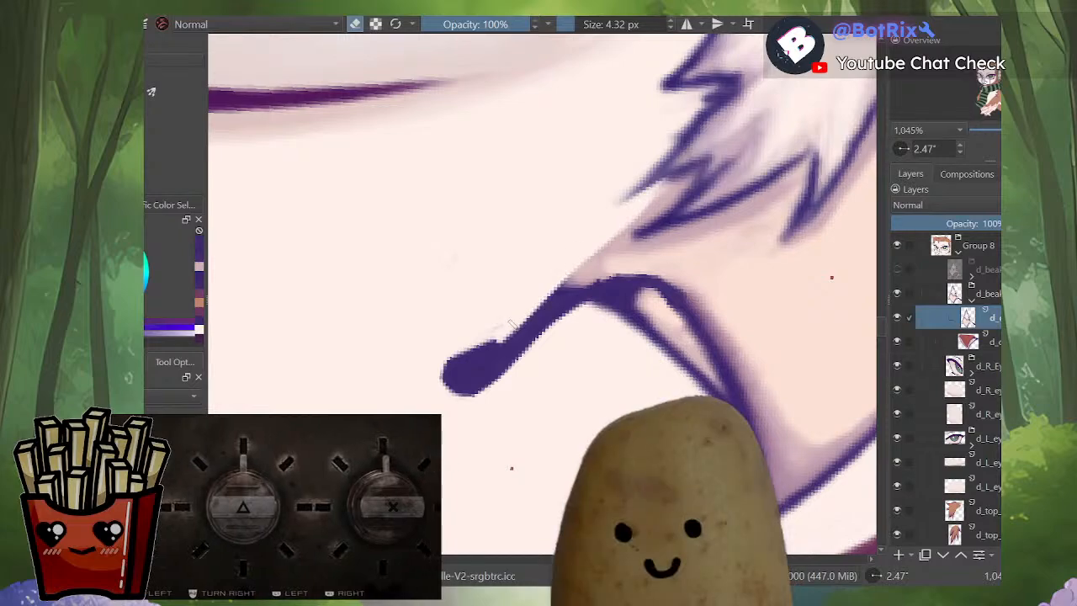
Step: Erase around the rounded end of the mouth line beside the beak to slim it
{"action": "mouse_move", "coordinate": [590, 254]}
{"action": "left_mouse_down"}
{"action": "mouse_move", "coordinate": [510, 325]}
{"action": "mouse_move", "coordinate": [444, 360]}
{"action": "left_mouse_up"}
{"action": "mouse_move", "coordinate": [503, 329]}
{"action": "left_mouse_down"}
{"action": "mouse_move", "coordinate": [448, 369]}
{"action": "mouse_move", "coordinate": [451, 387]}
{"action": "mouse_move", "coordinate": [481, 351]}
{"action": "mouse_move", "coordinate": [437, 392]}
{"action": "left_mouse_up"}
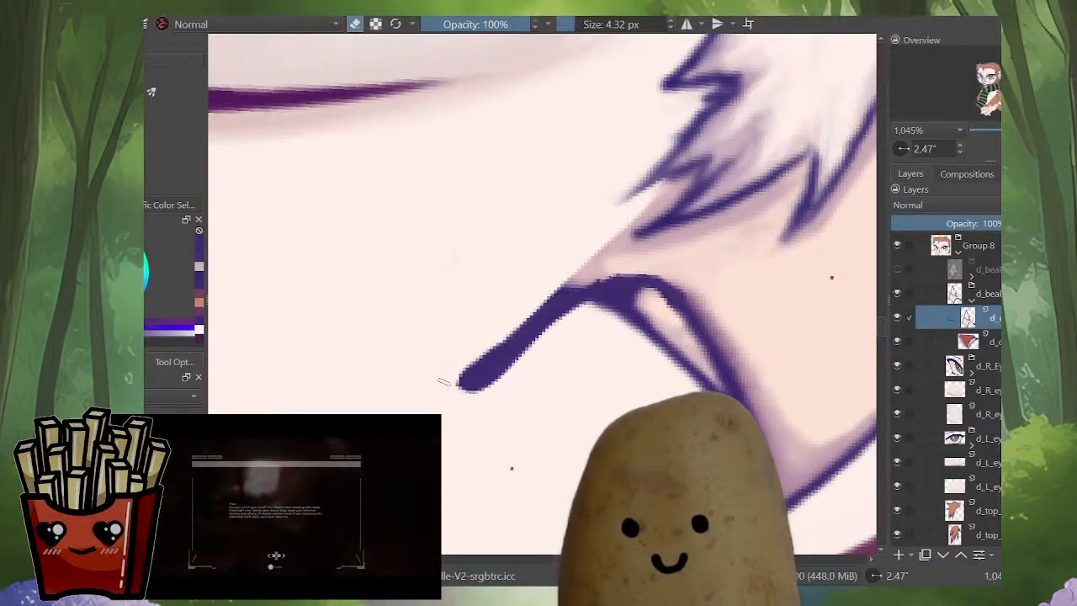
{"action": "key", "text": "1"}
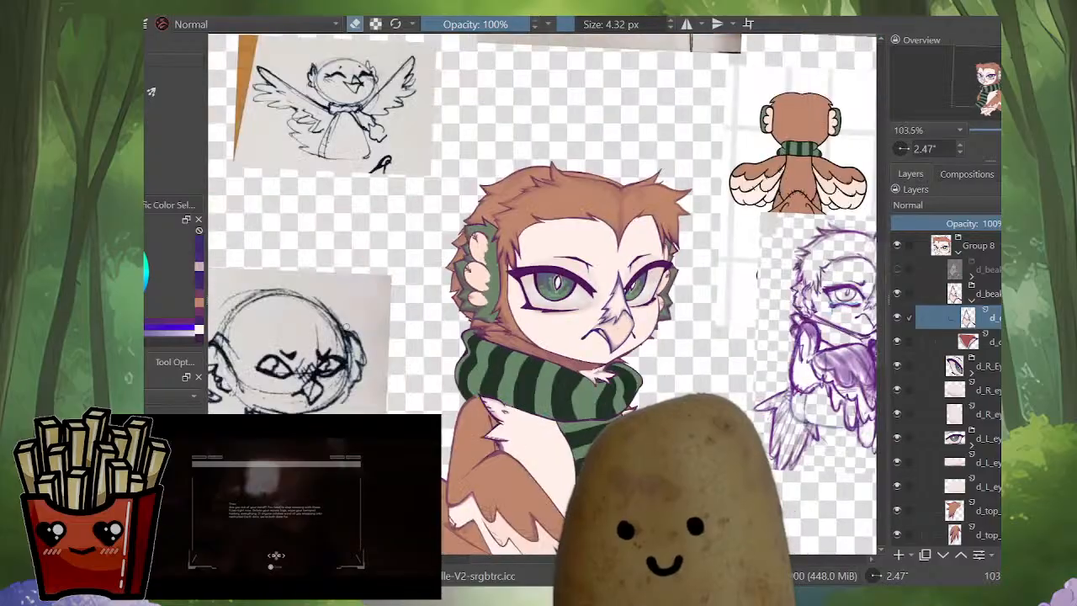
{"action": "key", "text": "m"}
{"action": "key", "text": "m"}
Step: Isolate the beak line art layer and erase along the underside of the mouth line to thin its curve
{"action": "scroll", "coordinate": [588, 279], "scroll_direction": "up", "scroll_amount": 10}
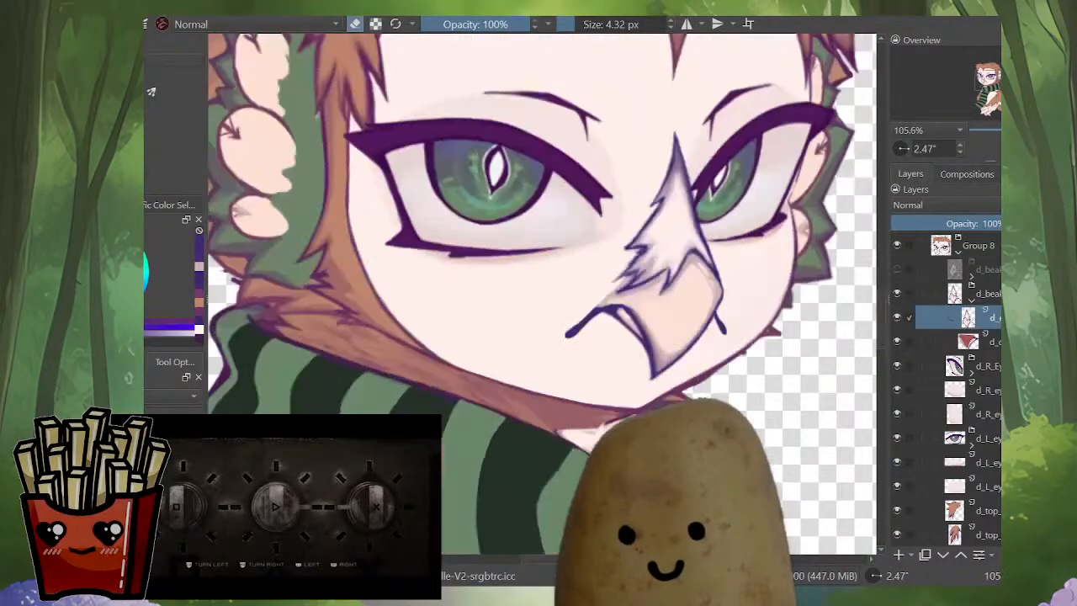
{"action": "left_click_drag", "start_coordinate": [532, 359], "coordinate": [588, 310]}
{"action": "key", "text": "alt+i"}
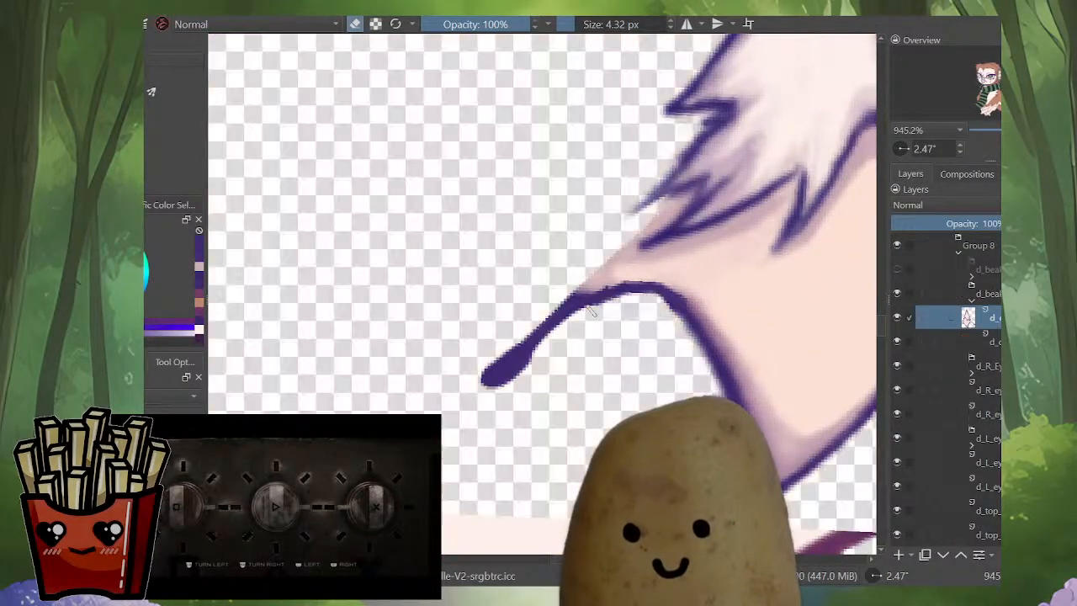
{"action": "key", "text": "e"}
{"action": "key", "text": "e"}
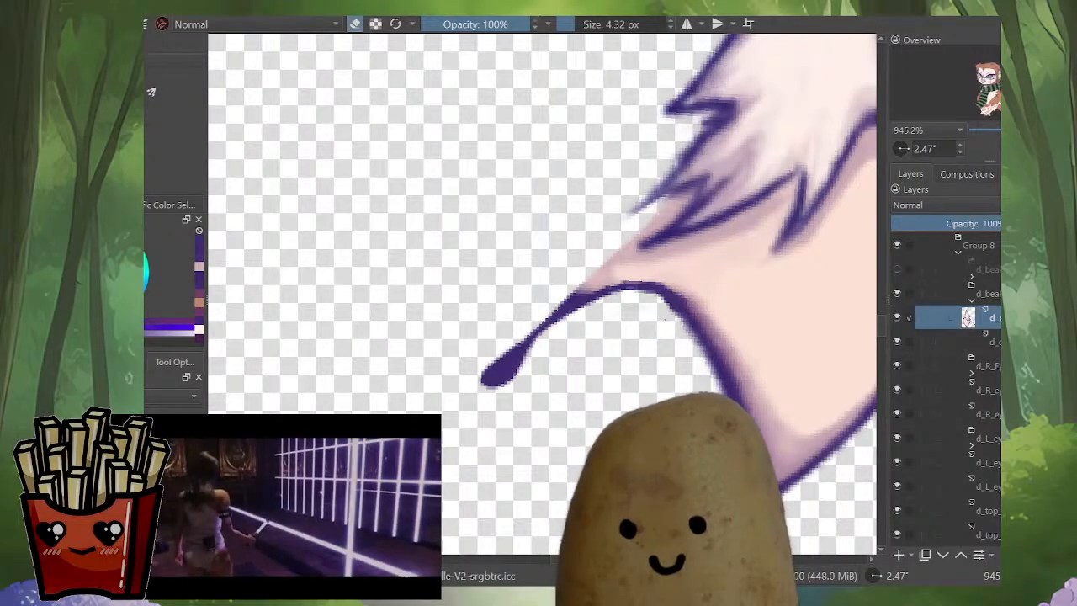
Step: Repaint the top of the mouth line's curve, extend its rounded tip, and turn layer isolation off
{"action": "key", "text": "e"}
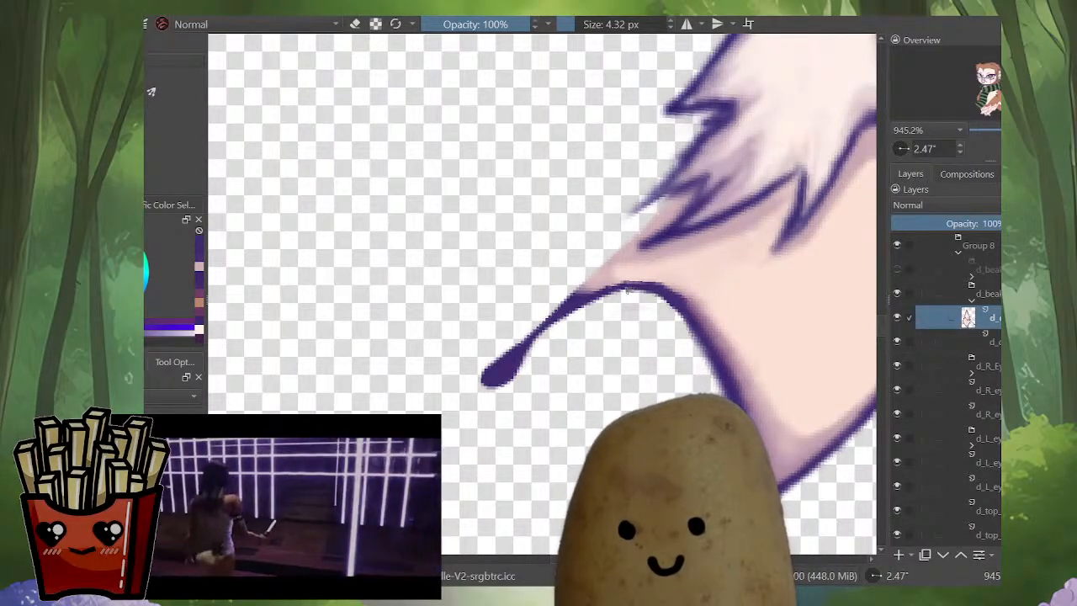
{"action": "left_click_drag", "start_coordinate": [607, 290], "coordinate": [659, 291]}
{"action": "mouse_move", "coordinate": [520, 340]}
{"action": "left_mouse_down"}
{"action": "mouse_move", "coordinate": [549, 318]}
{"action": "mouse_move", "coordinate": [480, 385]}
{"action": "left_mouse_up"}
{"action": "key", "text": "e"}
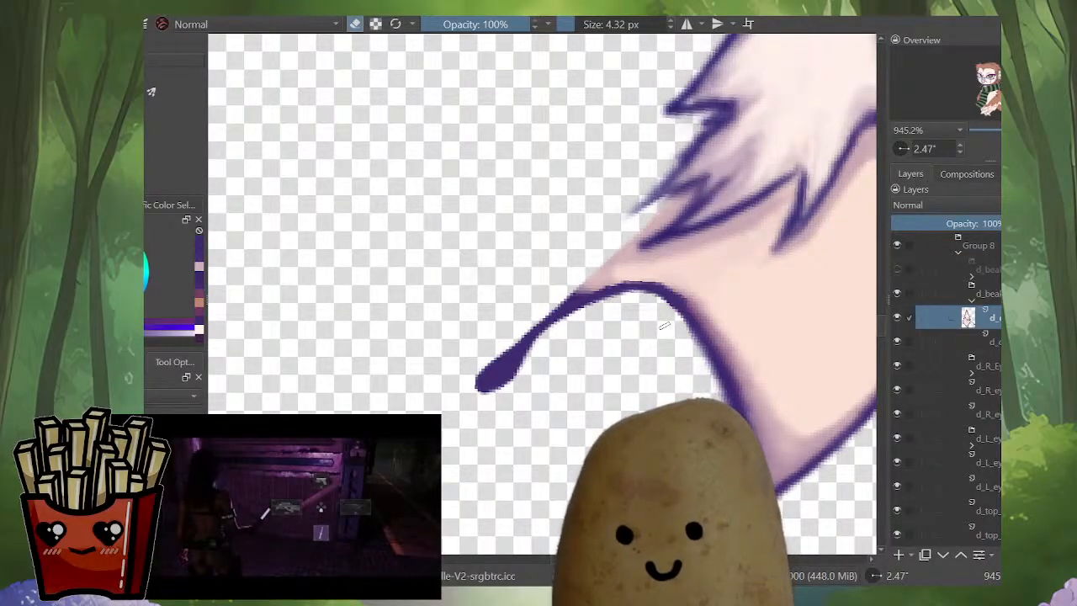
{"action": "scroll", "coordinate": [651, 325], "scroll_direction": "down", "scroll_amount": 4}
{"action": "key", "text": "i"}
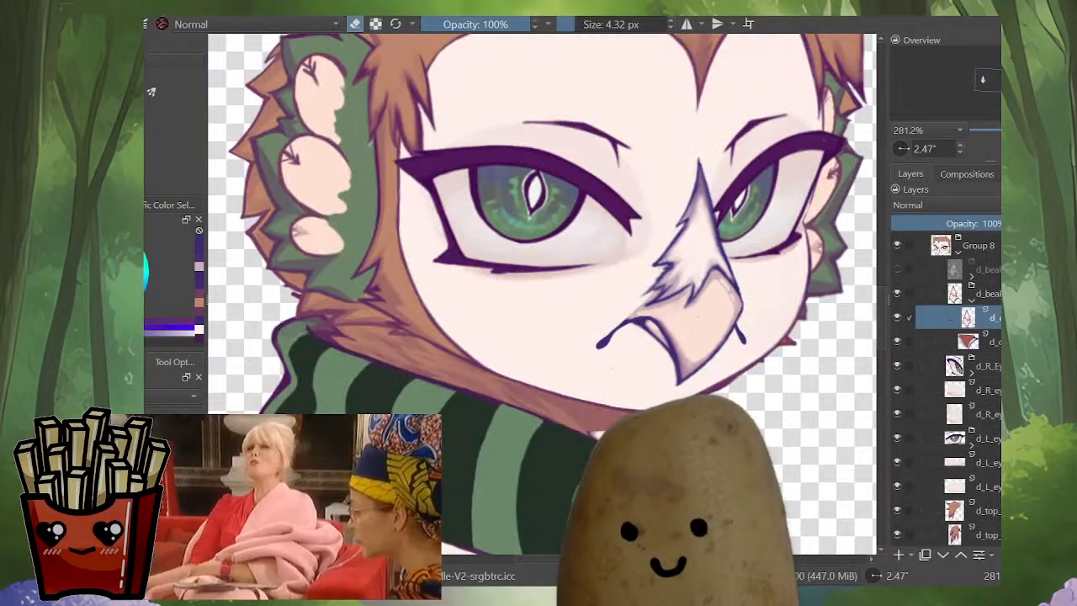
Step: Erase the short mouth line on the far side of the beak and redraw it as a thin curved stroke
{"action": "key", "text": "m"}
{"action": "scroll", "coordinate": [690, 345], "scroll_direction": "down", "scroll_amount": 2}
{"action": "scroll", "coordinate": [496, 358], "scroll_direction": "up", "scroll_amount": 5}
{"action": "left_click_drag", "start_coordinate": [566, 365], "coordinate": [550, 403]}
{"action": "mouse_move", "coordinate": [559, 352]}
{"action": "left_mouse_down"}
{"action": "mouse_move", "coordinate": [535, 414]}
{"action": "mouse_move", "coordinate": [542, 393]}
{"action": "left_mouse_up"}
{"action": "key", "text": "e"}
{"action": "left_click_drag", "start_coordinate": [565, 356], "coordinate": [531, 399]}
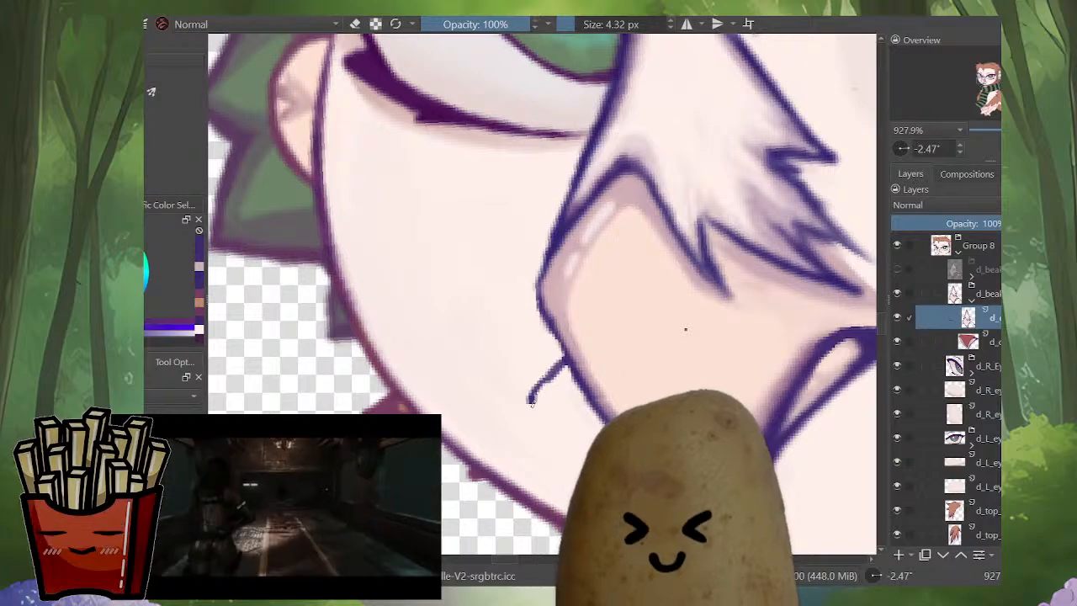
{"action": "scroll", "coordinate": [685, 329], "scroll_direction": "down", "scroll_amount": 10}
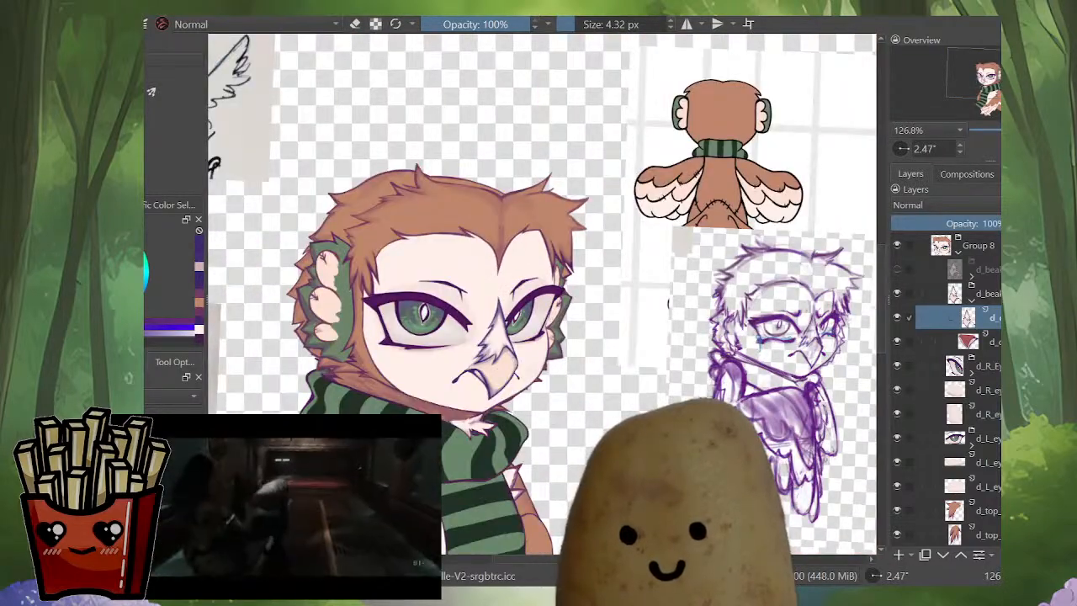
Step: Thicken the short mouth line on the beak's far side with another brush stroke
{"action": "key", "text": "m"}
{"action": "scroll", "coordinate": [657, 284], "scroll_direction": "up", "scroll_amount": 10}
{"action": "left_click_drag", "start_coordinate": [508, 362], "coordinate": [523, 335]}
{"action": "scroll", "coordinate": [657, 284], "scroll_direction": "down", "scroll_amount": 3}
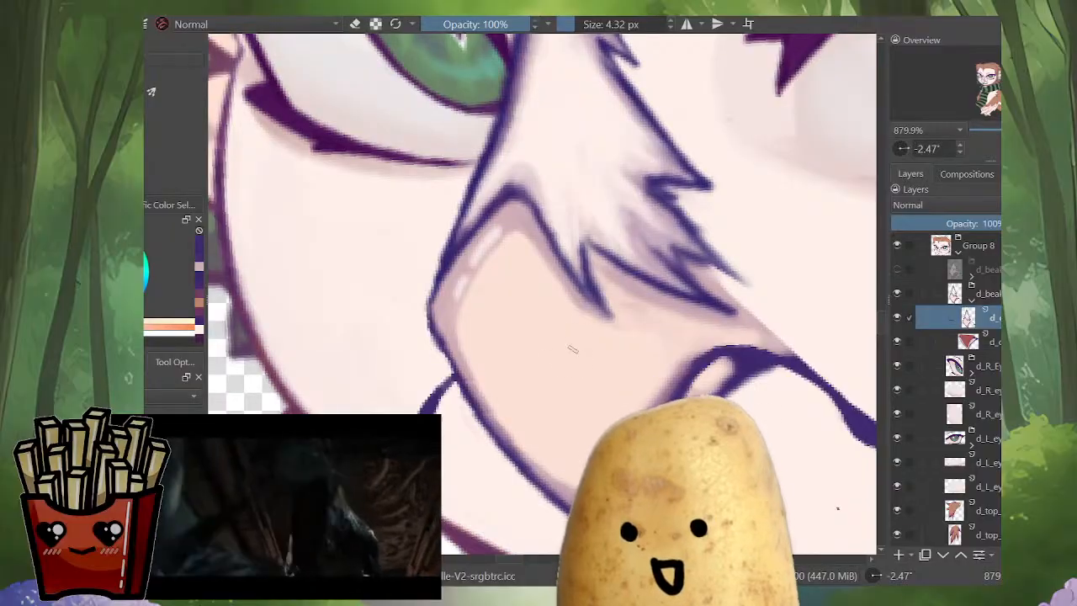
{"action": "scroll", "coordinate": [570, 354], "scroll_direction": "down", "scroll_amount": 4}
{"action": "scroll", "coordinate": [657, 285], "scroll_direction": "down", "scroll_amount": 4}
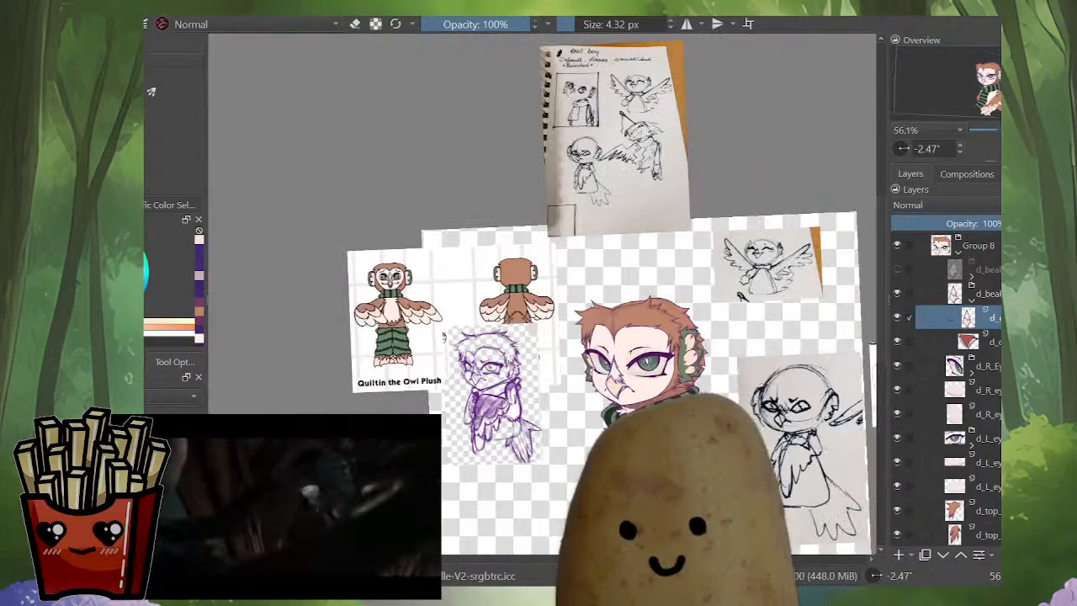
{"action": "scroll", "coordinate": [658, 284], "scroll_direction": "up", "scroll_amount": 3}
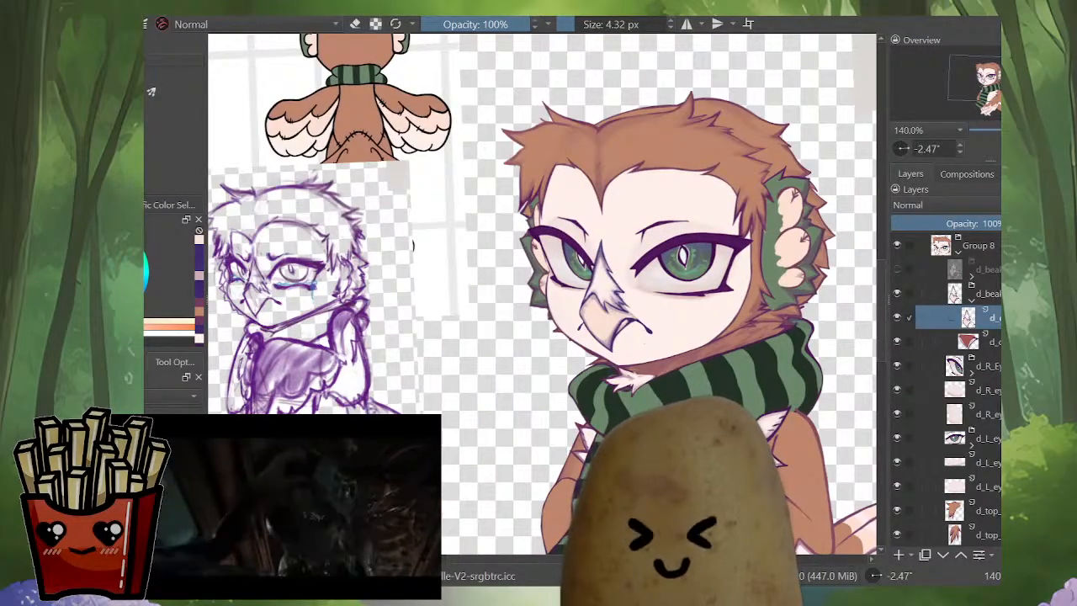
Step: Pick the left eye's lash line layer from the canvas and switch to the transform tool
{"action": "left_click_drag", "start_coordinate": [657, 284], "coordinate": [671, 322]}
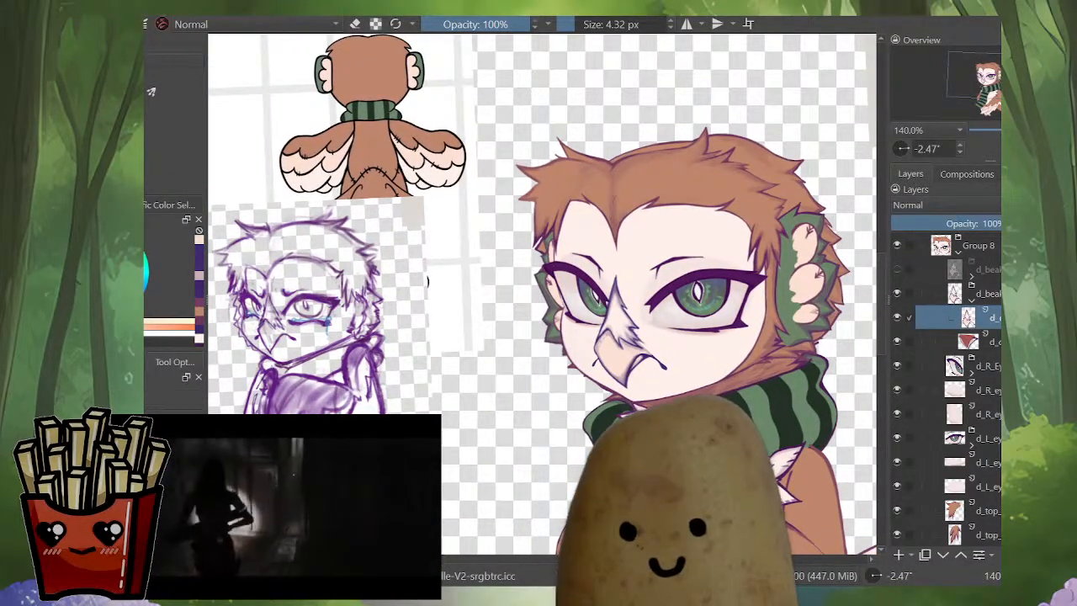
{"action": "left_click", "coordinate": [725, 275]}
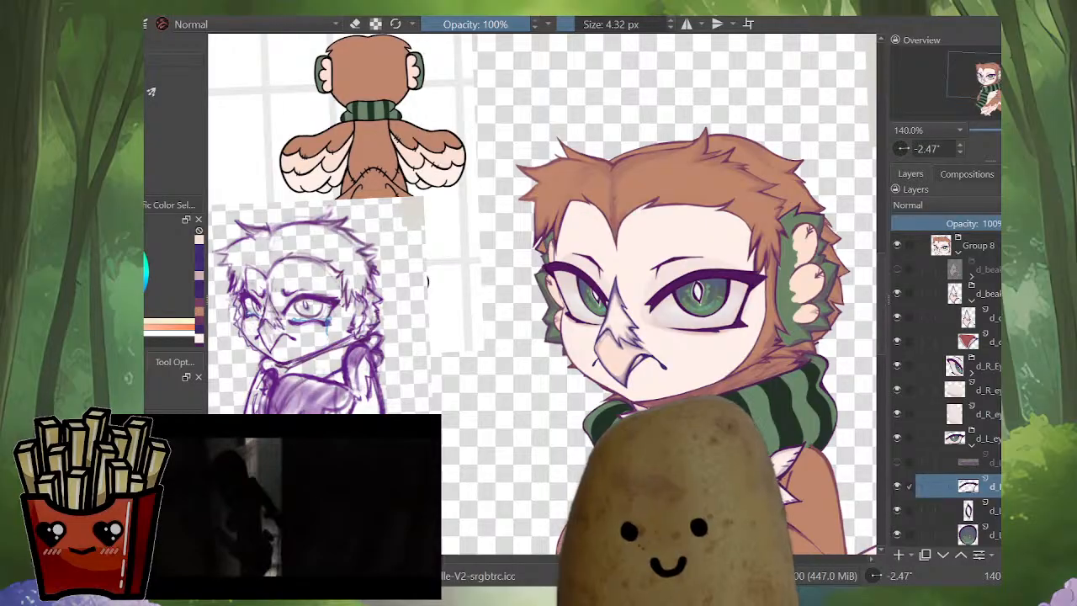
{"action": "left_click_drag", "start_coordinate": [705, 290], "coordinate": [697, 299]}
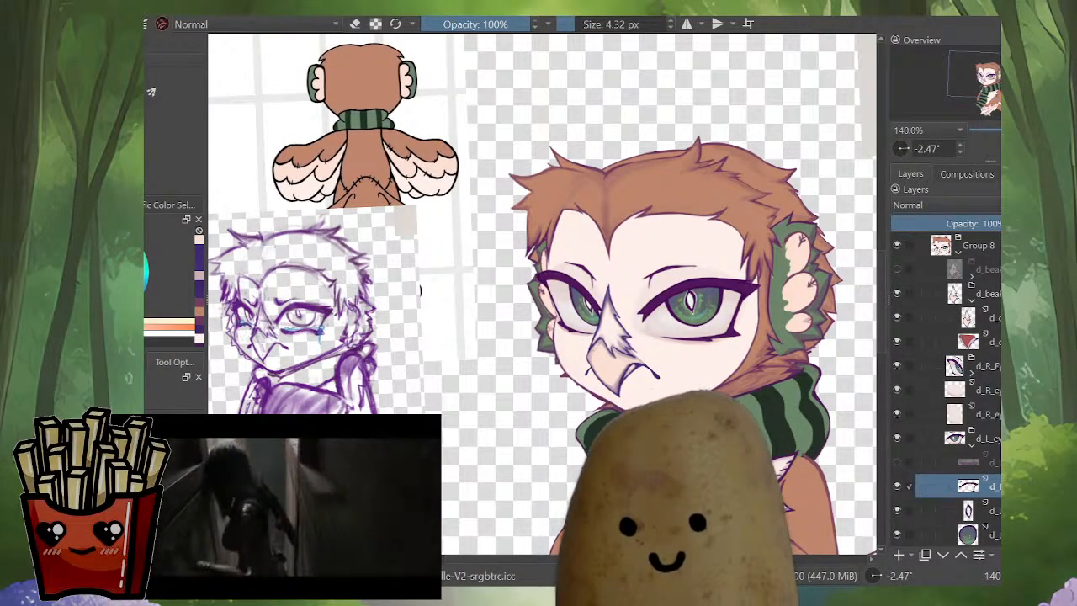
{"action": "key", "text": "ctrl+t"}
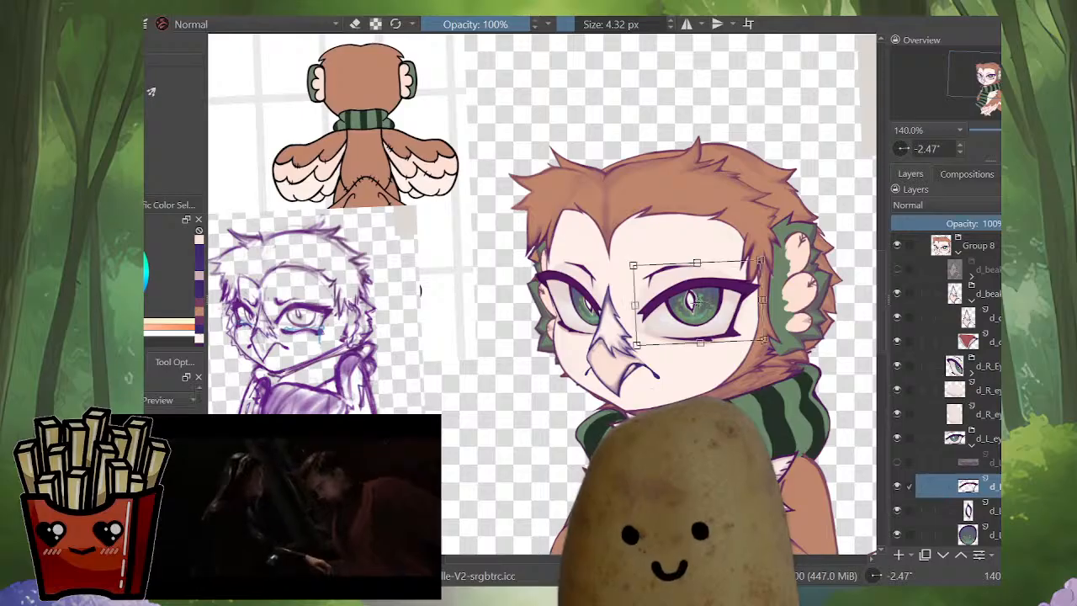
{"action": "key", "text": "Return"}
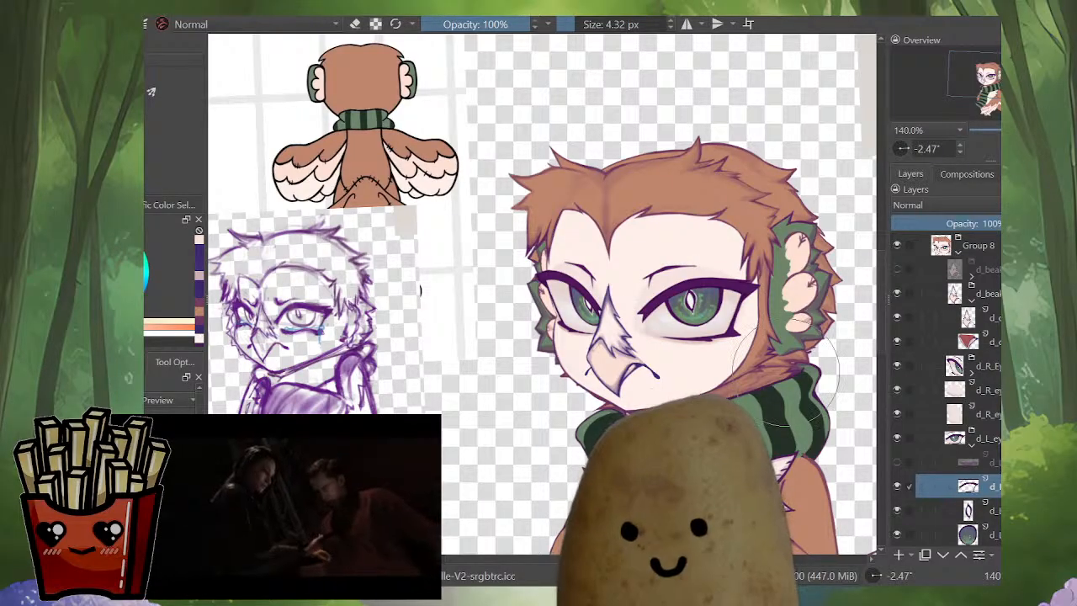
Step: Show the hidden dark lower-lid layer inside the left eye's group
{"action": "scroll", "coordinate": [946, 386], "scroll_direction": "down", "scroll_amount": 3}
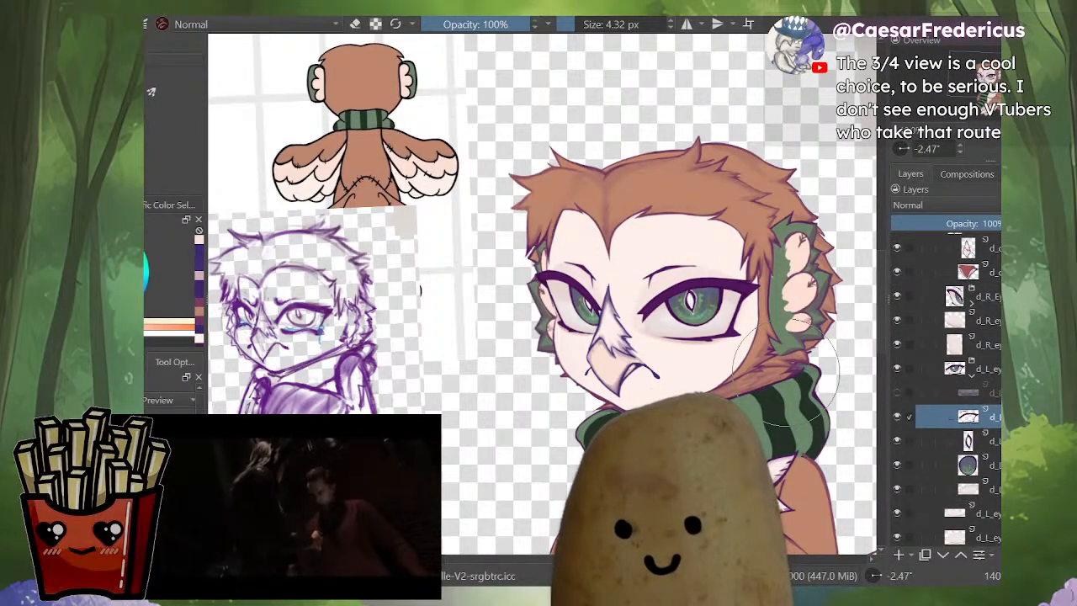
{"action": "scroll", "coordinate": [946, 387], "scroll_direction": "down", "scroll_amount": 1}
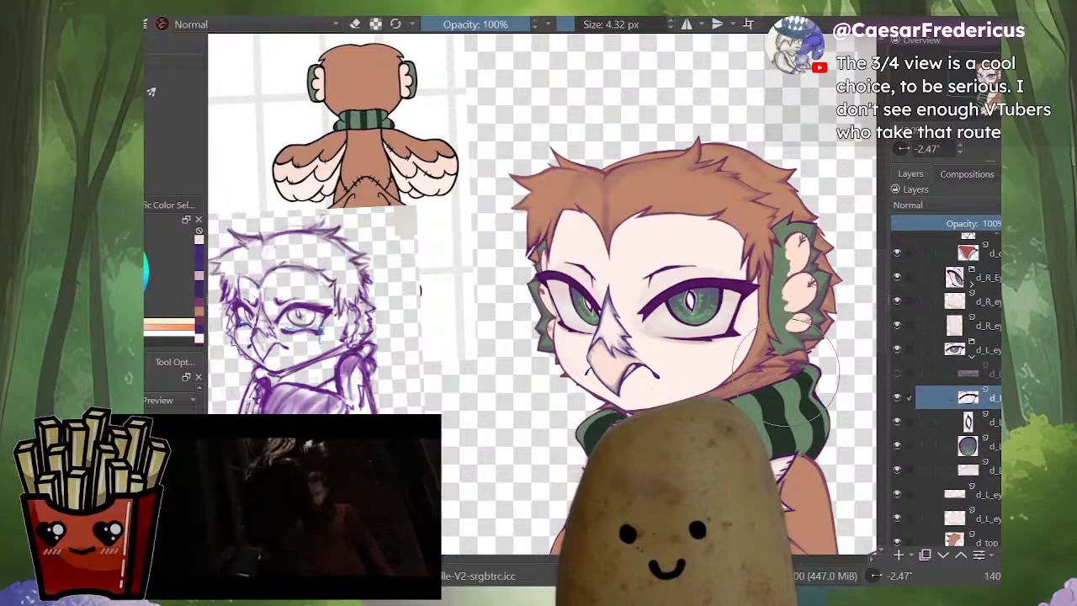
{"action": "scroll", "coordinate": [566, 98], "scroll_direction": "down", "scroll_amount": 3}
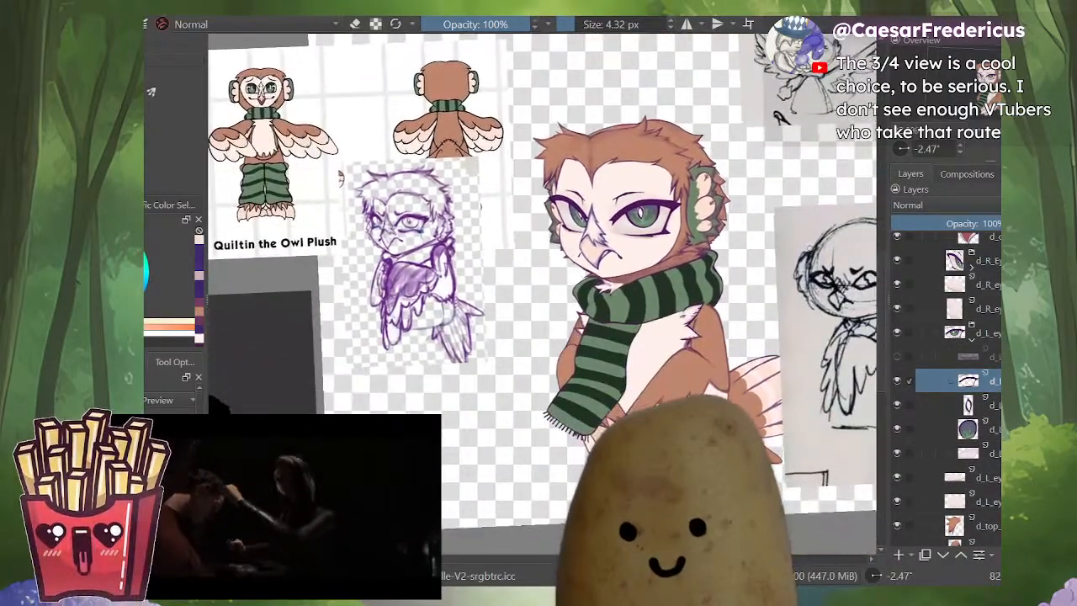
{"action": "left_click_drag", "start_coordinate": [565, 98], "coordinate": [530, 114]}
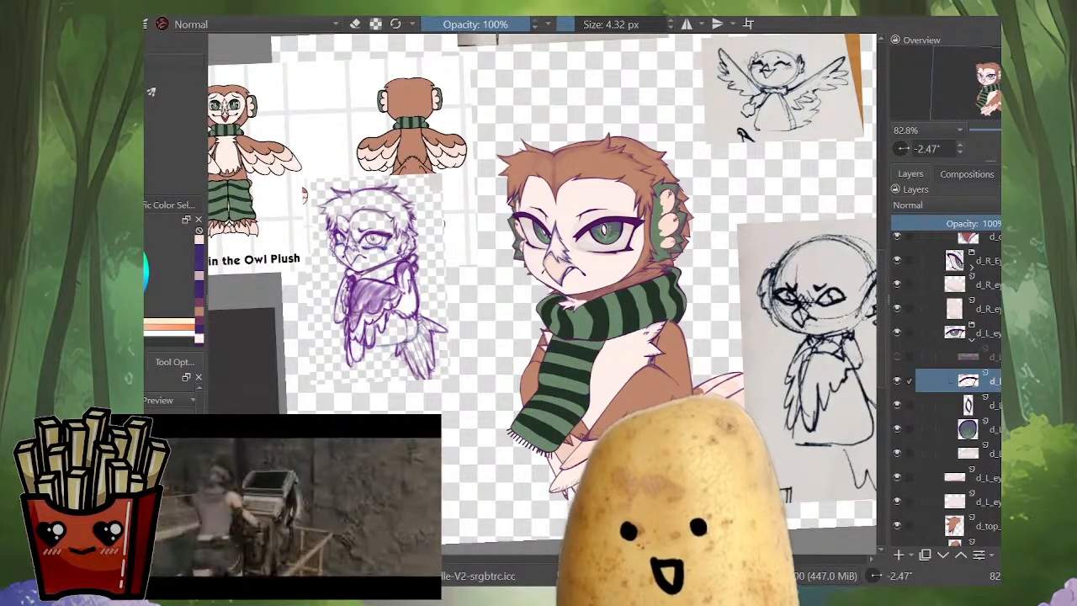
{"action": "left_click_drag", "start_coordinate": [560, 237], "coordinate": [584, 319]}
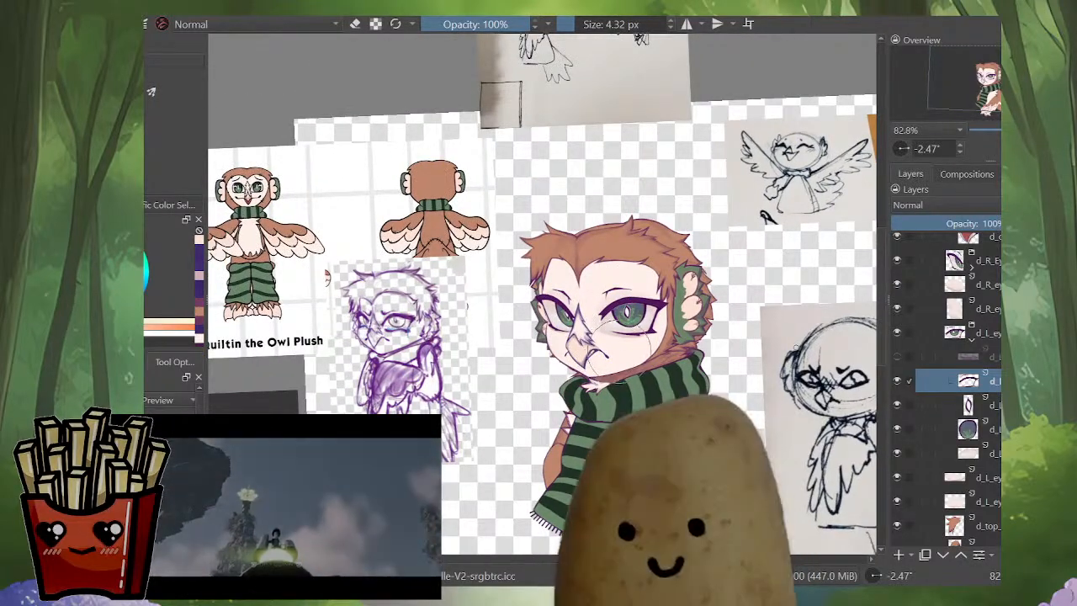
{"action": "scroll", "coordinate": [597, 348], "scroll_direction": "up", "scroll_amount": 3}
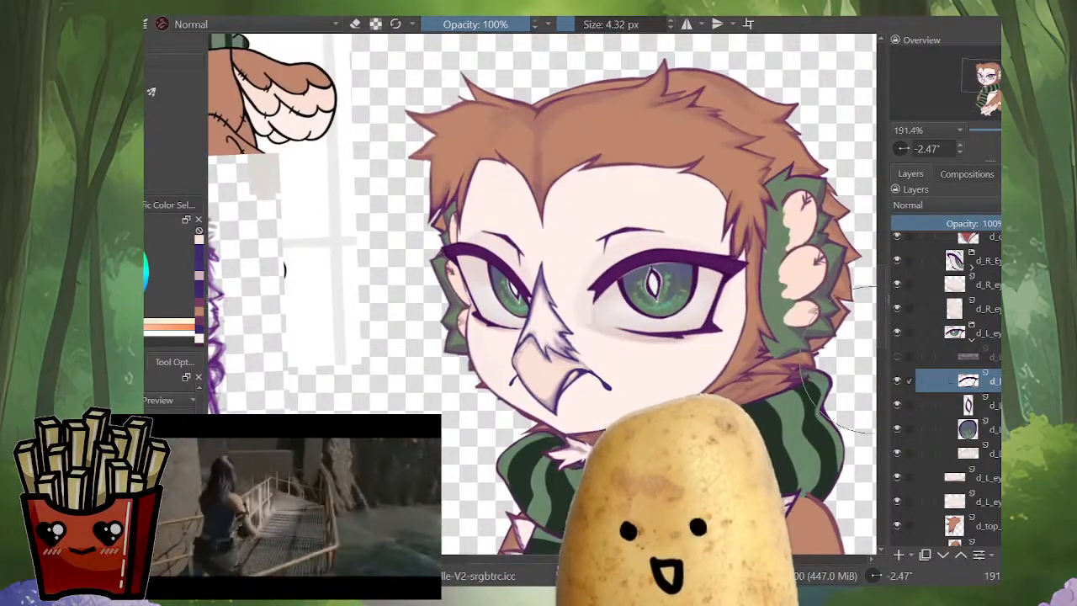
{"action": "left_click", "coordinate": [972, 339]}
{"action": "left_click", "coordinate": [972, 339]}
{"action": "left_click", "coordinate": [896, 356]}
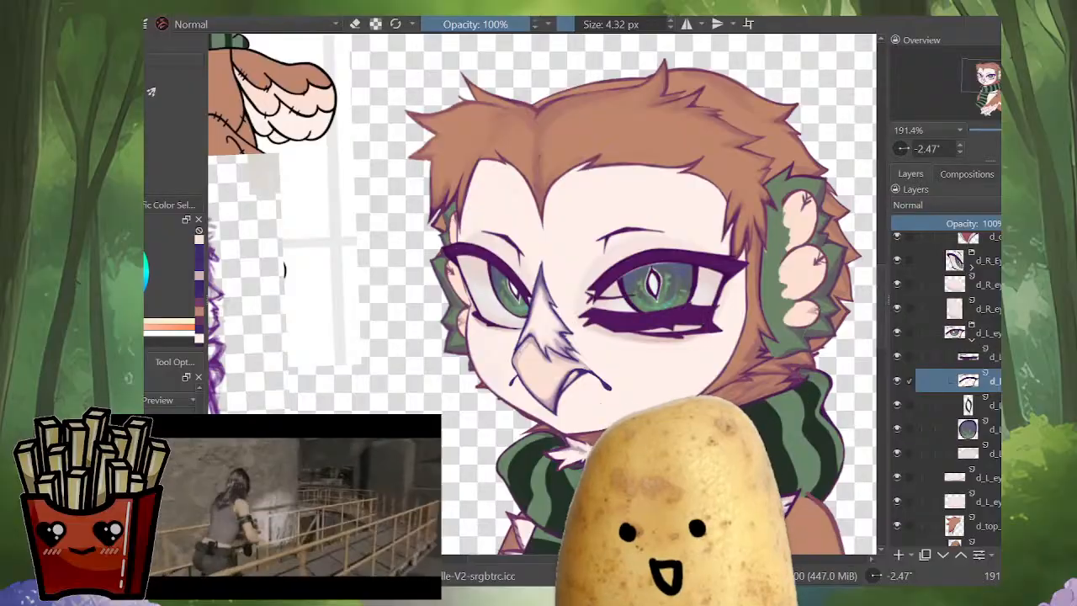
Step: Collapse the left eye's group and select it together with the two left-eye layers directly below it
{"action": "left_click", "coordinate": [971, 339]}
{"action": "left_click", "coordinate": [986, 381]}
{"action": "left_click", "coordinate": [986, 333], "text": "shift"}
{"action": "scroll", "coordinate": [631, 328], "scroll_direction": "up", "scroll_amount": 3}
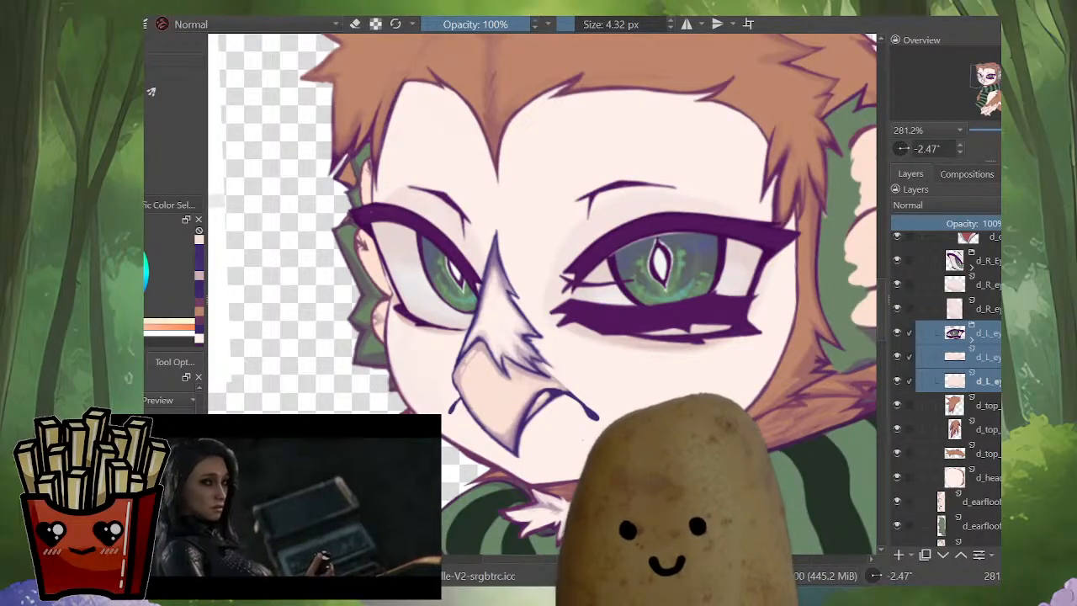
Step: Reduce the brush size to 1.45 px and adjust the Liquify brush's diameter over the left eye
{"action": "scroll", "coordinate": [552, 345], "scroll_direction": "down", "scroll_amount": 6}
{"action": "key", "text": "bracketleft"}
{"action": "key", "text": "bracketleft"}
{"action": "key", "text": "bracketleft"}
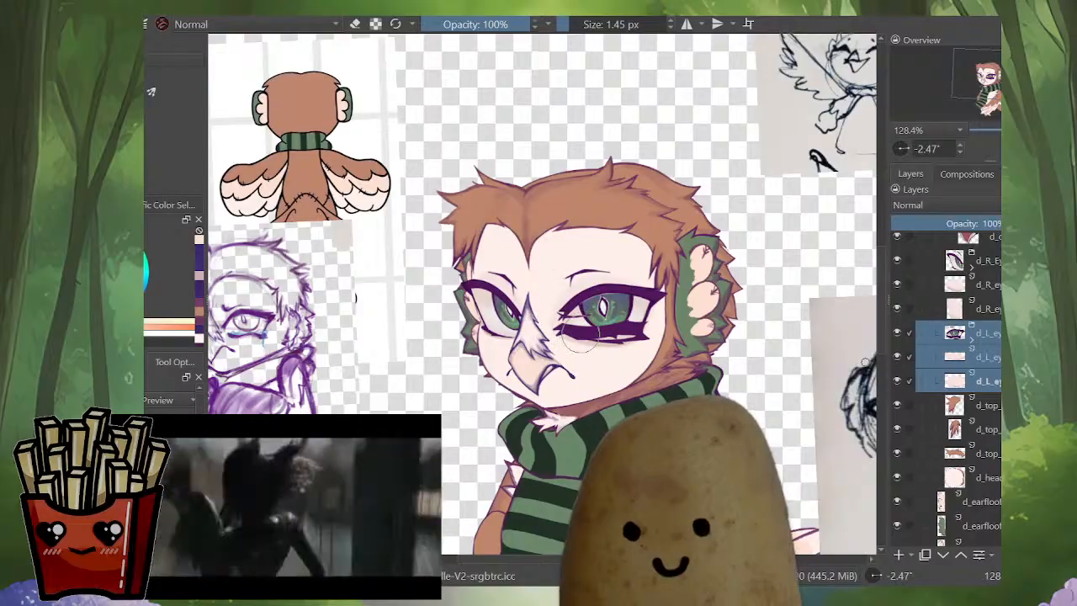
{"action": "left_click_drag", "start_coordinate": [549, 395], "coordinate": [576, 395]}
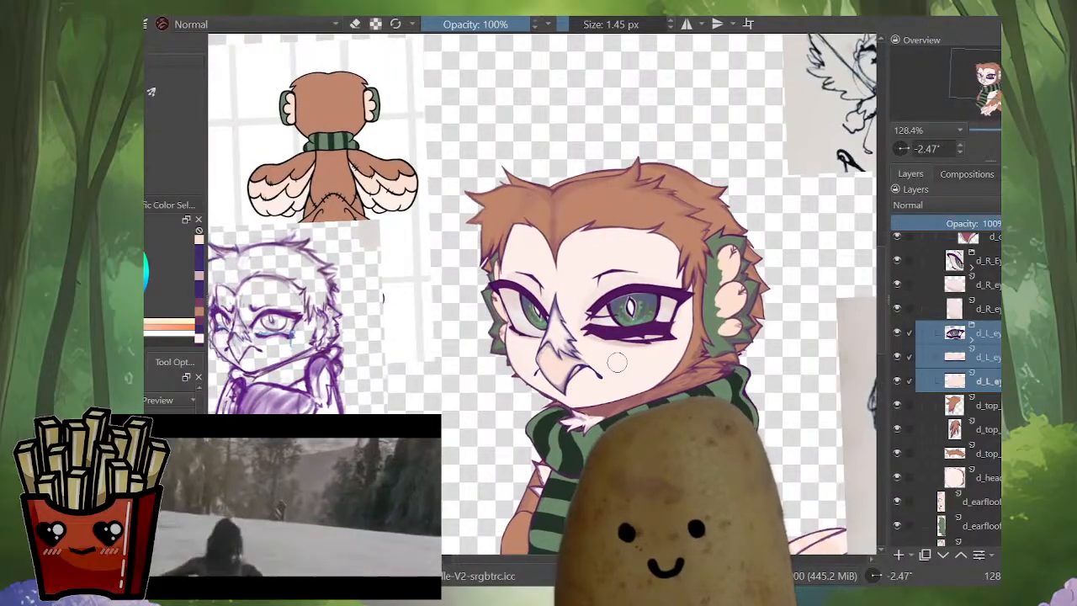
{"action": "mouse_move", "coordinate": [632, 353]}
{"action": "left_mouse_down"}
{"action": "mouse_move", "coordinate": [678, 308]}
{"action": "mouse_move", "coordinate": [659, 299]}
{"action": "left_mouse_up"}
{"action": "left_click_drag", "start_coordinate": [630, 337], "coordinate": [592, 352]}
{"action": "mouse_move", "coordinate": [592, 353]}
{"action": "left_mouse_down"}
{"action": "mouse_move", "coordinate": [711, 324]}
{"action": "mouse_move", "coordinate": [723, 296]}
{"action": "mouse_move", "coordinate": [753, 296]}
{"action": "left_mouse_up"}
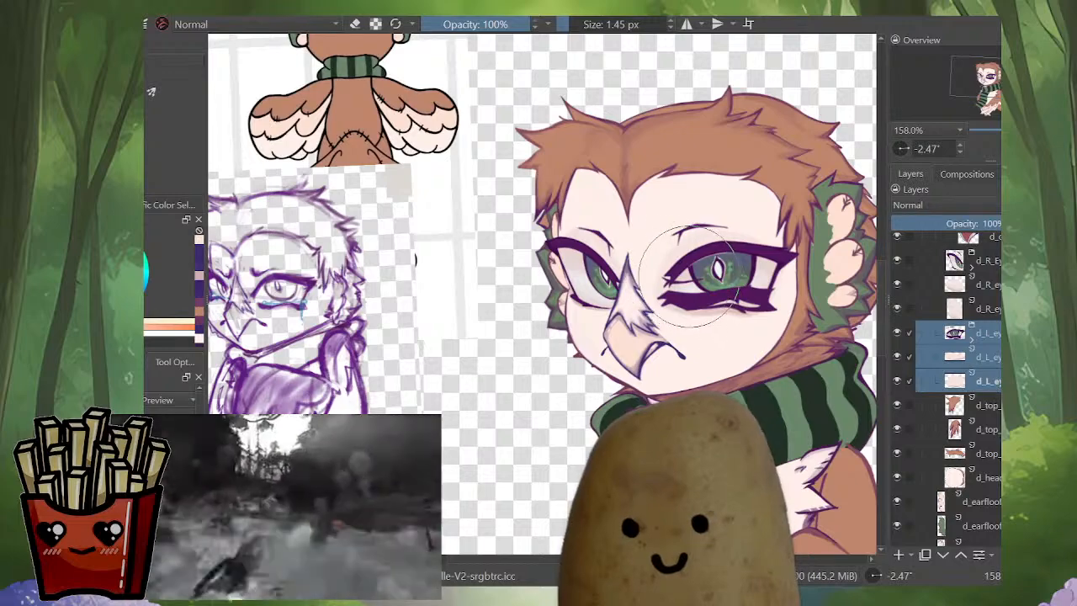
{"action": "left_click_drag", "start_coordinate": [694, 275], "coordinate": [664, 275], "text": "shift"}
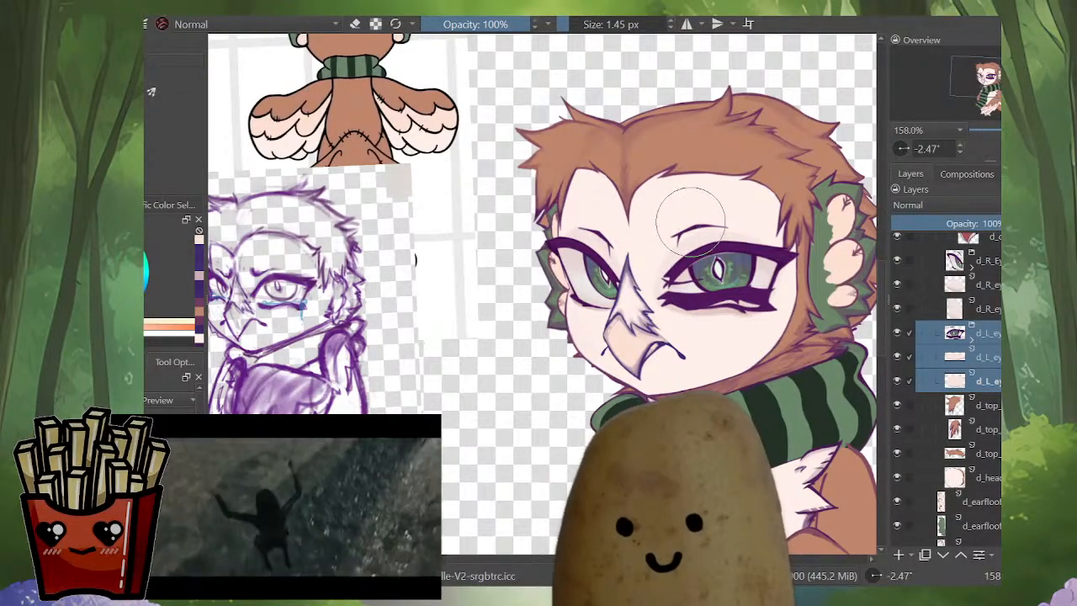
{"action": "left_click_drag", "start_coordinate": [725, 297], "coordinate": [699, 297]}
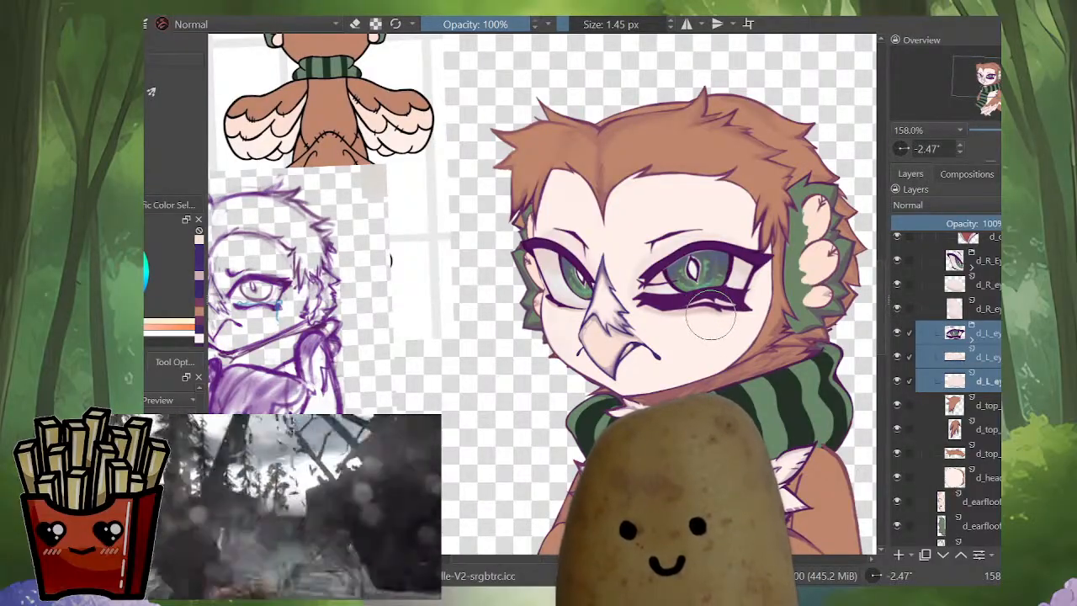
Step: Reshape the left eye and its dark lower lid with the Liquify brush, comparing the face in mirrored view
{"action": "key", "text": "m"}
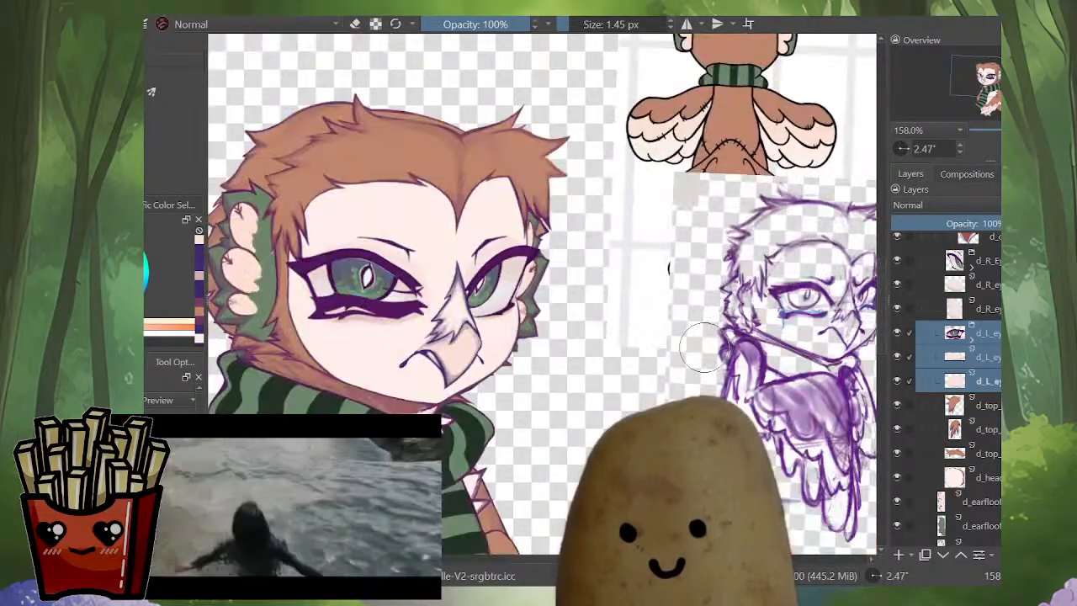
{"action": "key", "text": "m"}
{"action": "scroll", "coordinate": [677, 337], "scroll_direction": "down", "scroll_amount": 3}
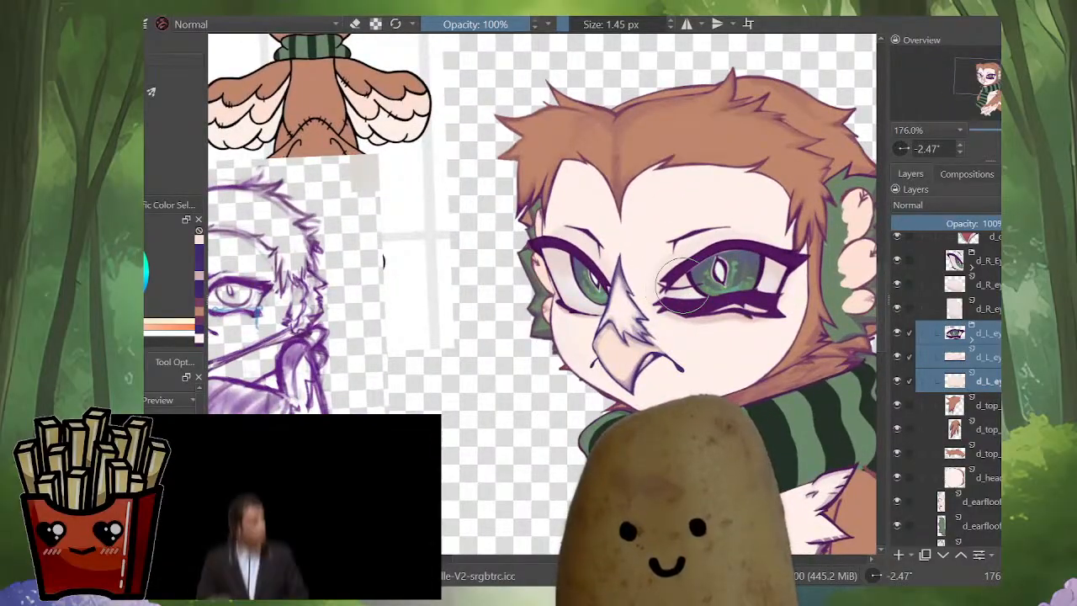
{"action": "left_click_drag", "start_coordinate": [677, 284], "coordinate": [645, 295]}
{"action": "left_click_drag", "start_coordinate": [778, 290], "coordinate": [841, 290]}
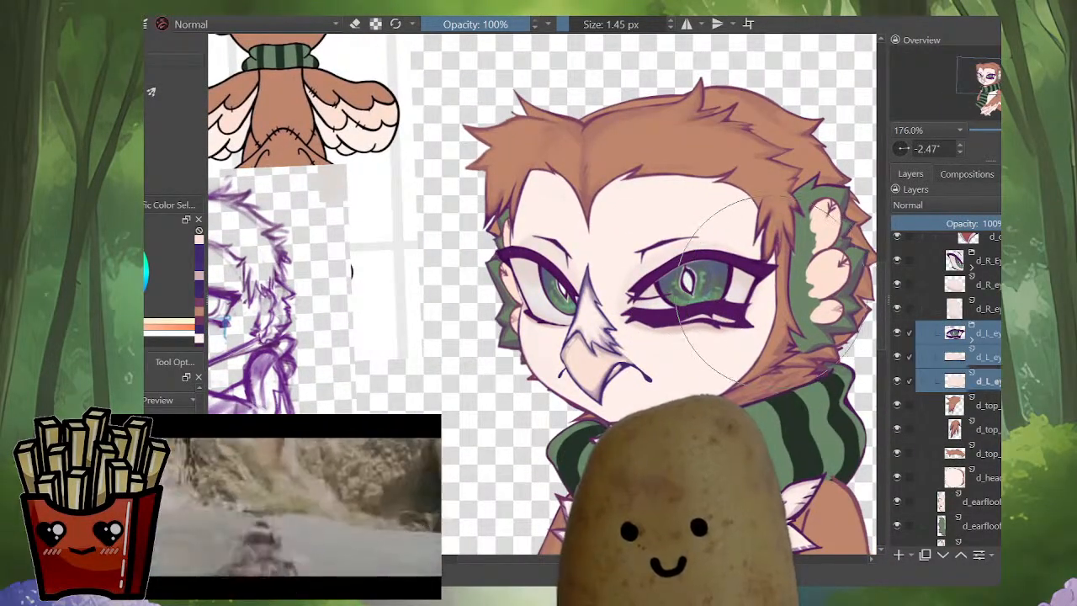
{"action": "scroll", "coordinate": [715, 294], "scroll_direction": "down", "scroll_amount": 2}
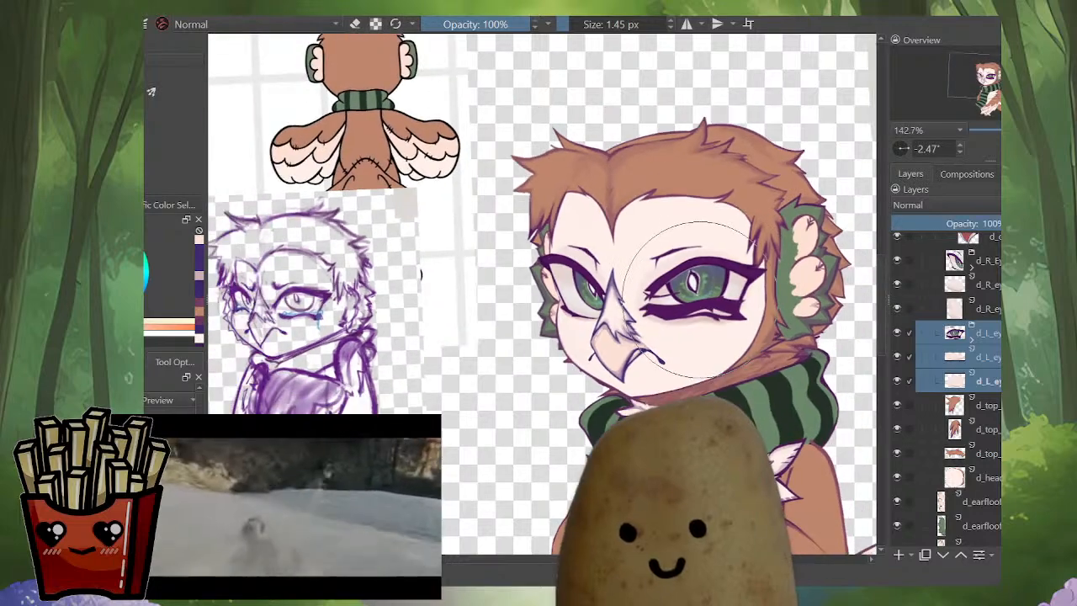
{"action": "scroll", "coordinate": [694, 299], "scroll_direction": "up", "scroll_amount": 1}
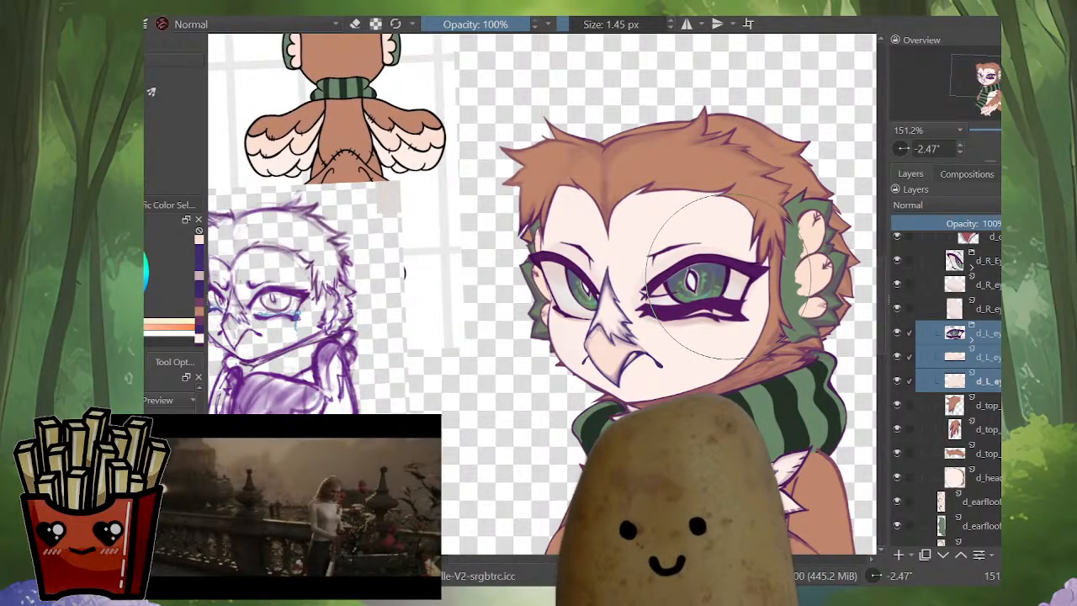
{"action": "left_click_drag", "start_coordinate": [705, 291], "coordinate": [584, 302]}
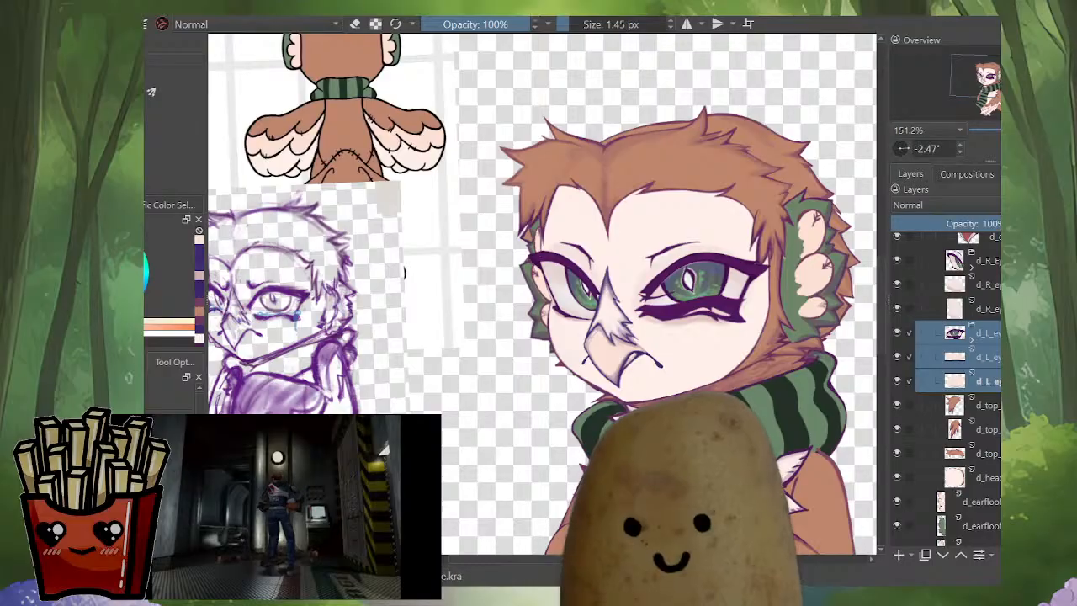
{"action": "key", "text": "m"}
{"action": "key", "text": "m"}
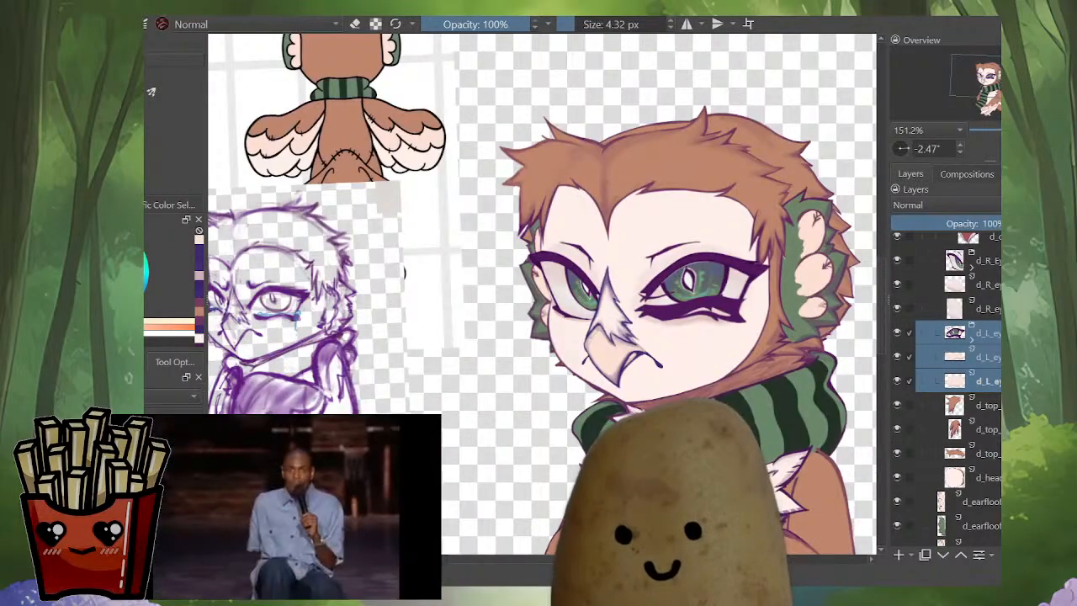
Step: Isolate the head artwork and hide the dark lower-lid layer inside the left eye's group
{"action": "left_click", "coordinate": [986, 333]}
{"action": "key", "text": "i"}
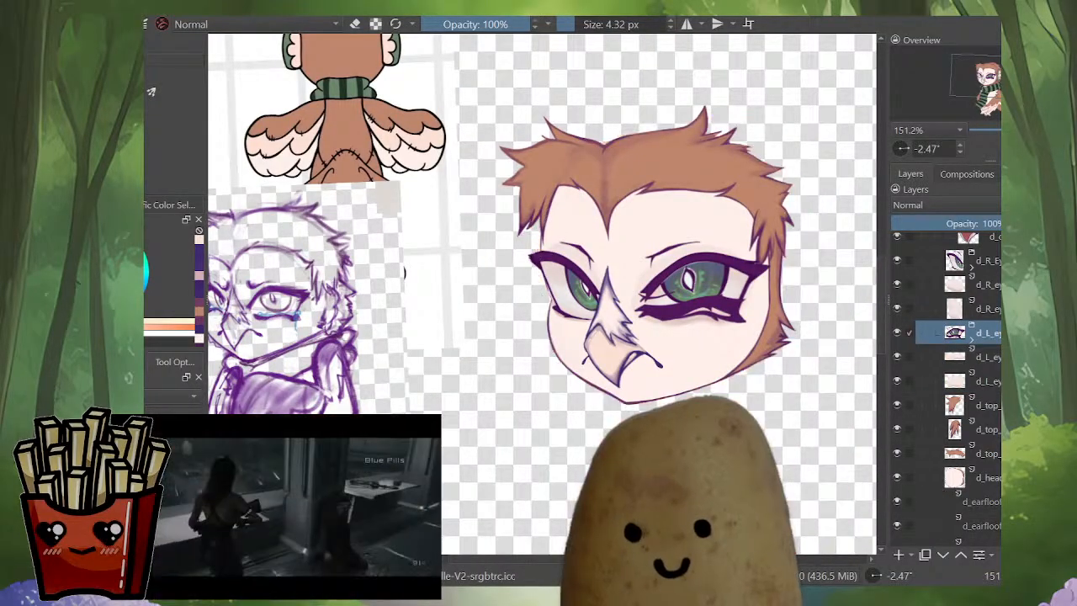
{"action": "left_click", "coordinate": [986, 357]}
{"action": "left_click", "coordinate": [986, 334]}
{"action": "left_click", "coordinate": [971, 339]}
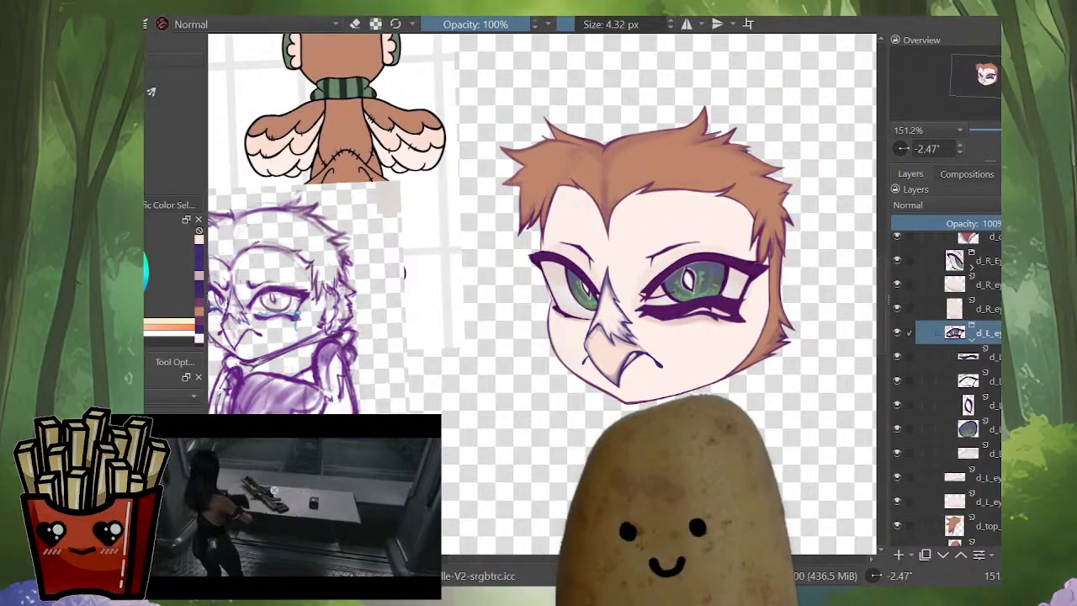
{"action": "left_click", "coordinate": [897, 357]}
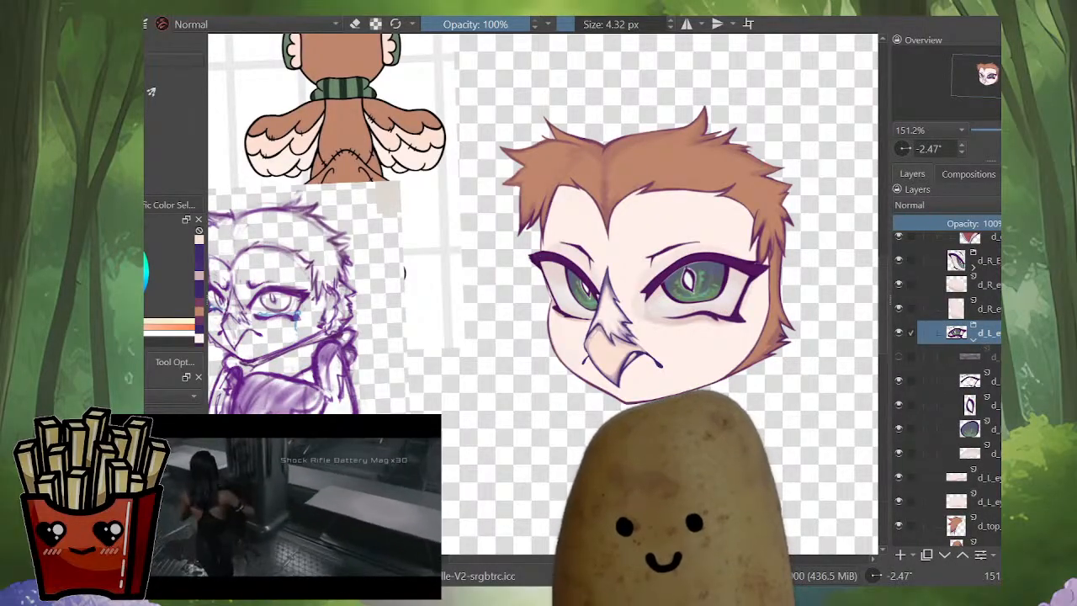
Step: Expand the right eye's group and show its hidden dark lower-lid layer
{"action": "scroll", "coordinate": [842, 235], "scroll_direction": "down", "scroll_amount": 2}
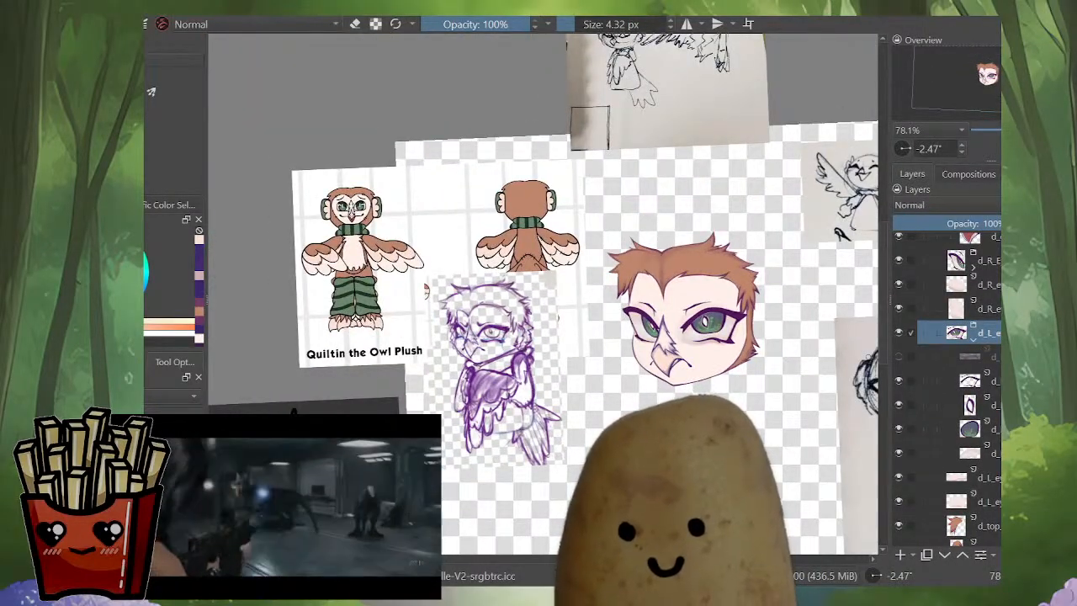
{"action": "scroll", "coordinate": [709, 361], "scroll_direction": "up", "scroll_amount": 3}
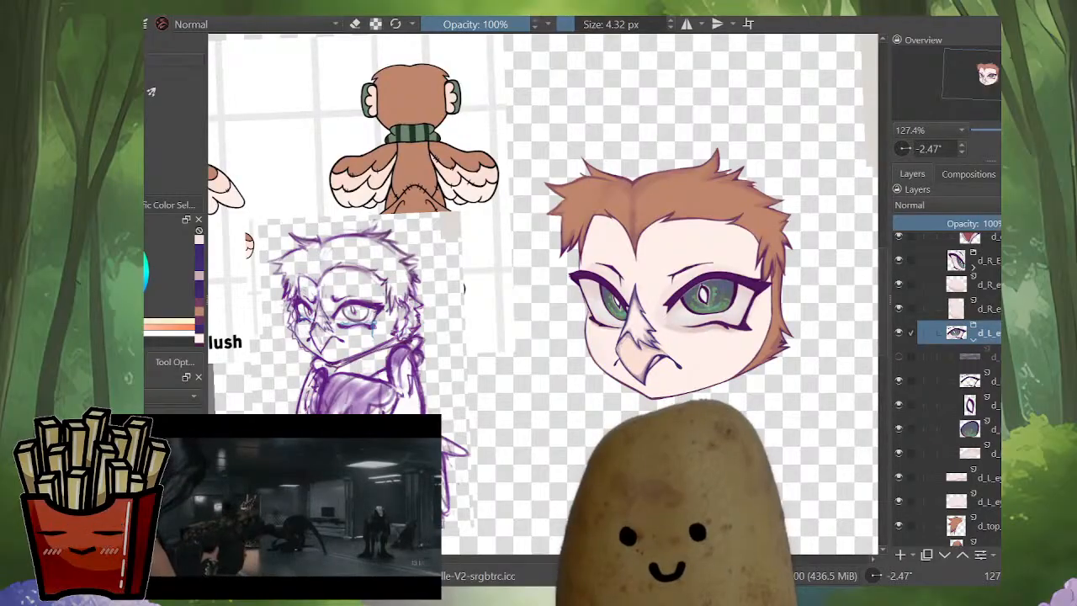
{"action": "left_click", "coordinate": [972, 260]}
{"action": "left_click", "coordinate": [899, 284]}
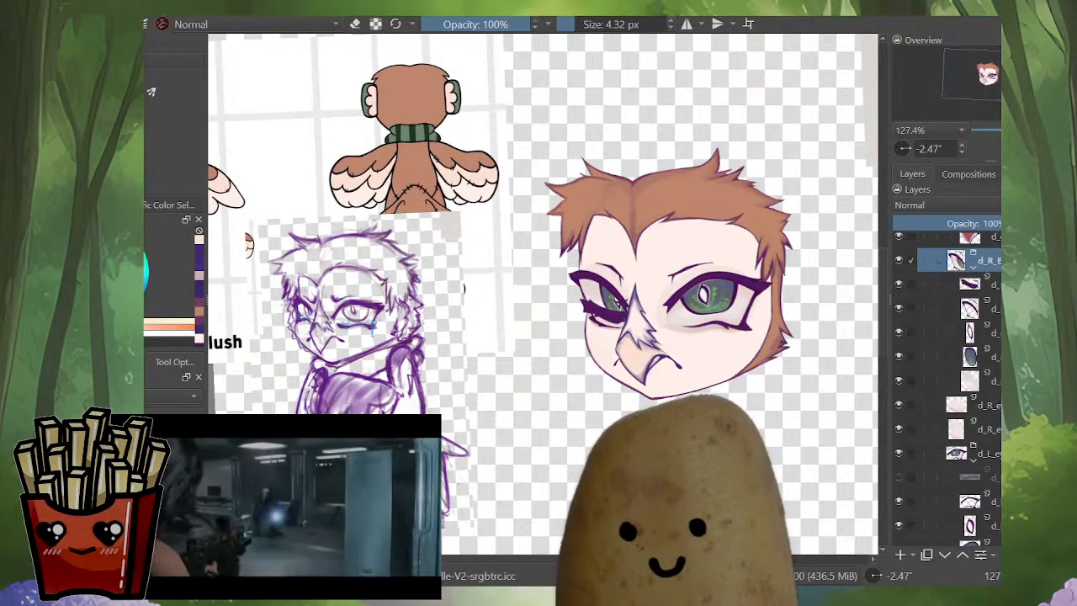
Step: Collapse the right eye's group and select it together with the two right-eye layers directly below it
{"action": "left_click", "coordinate": [972, 404]}
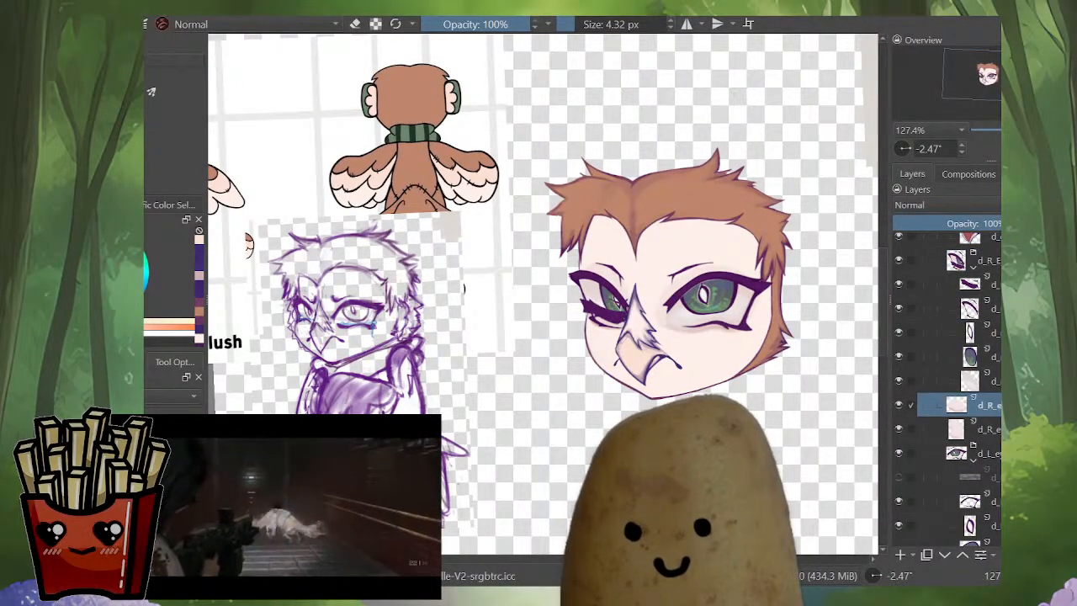
{"action": "left_click", "coordinate": [972, 429], "text": "shift"}
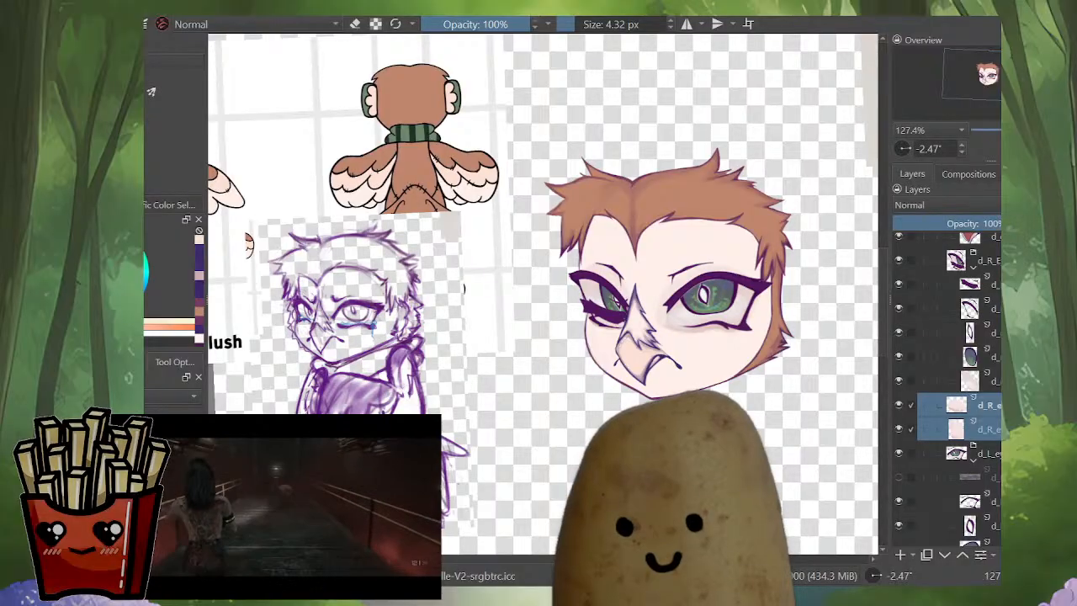
{"action": "left_click", "coordinate": [975, 260]}
{"action": "left_click", "coordinate": [974, 267]}
{"action": "left_click", "coordinate": [976, 284], "text": "ctrl"}
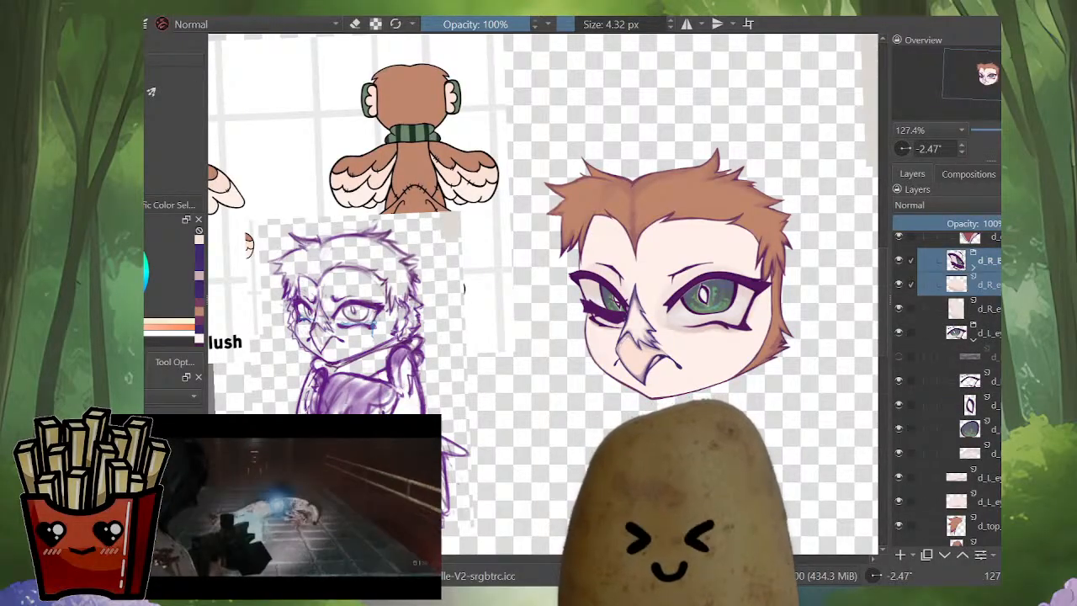
{"action": "left_click", "coordinate": [976, 309], "text": "ctrl"}
Step: Transform the selected right-eye layers with Liquify, reshaping the lower lid and outer lashes while comparing the mirrored view
{"action": "scroll", "coordinate": [652, 328], "scroll_direction": "up", "scroll_amount": 3}
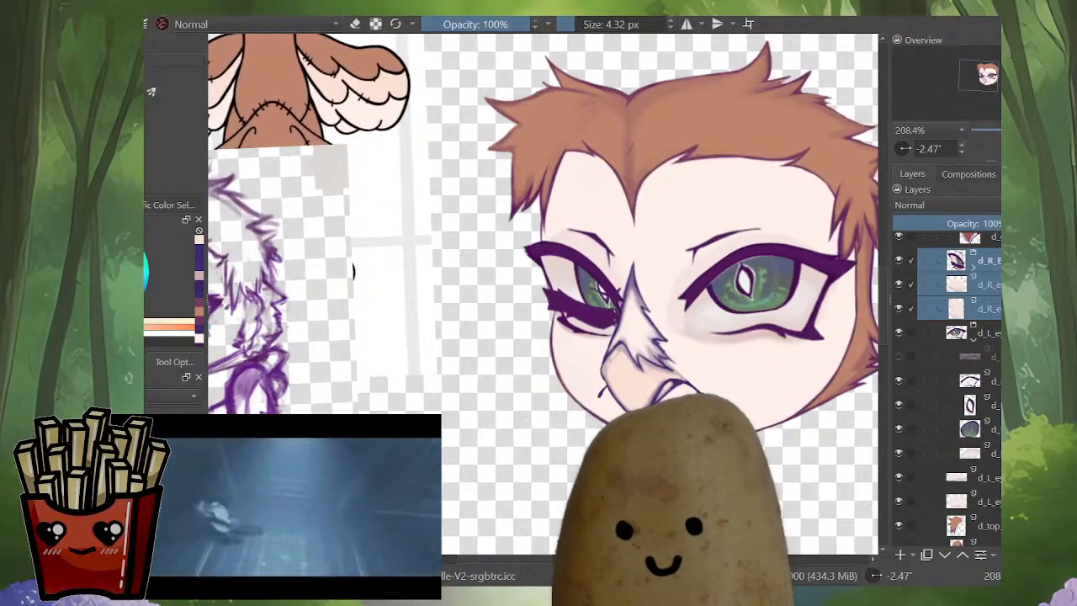
{"action": "key", "text": "ctrl+t"}
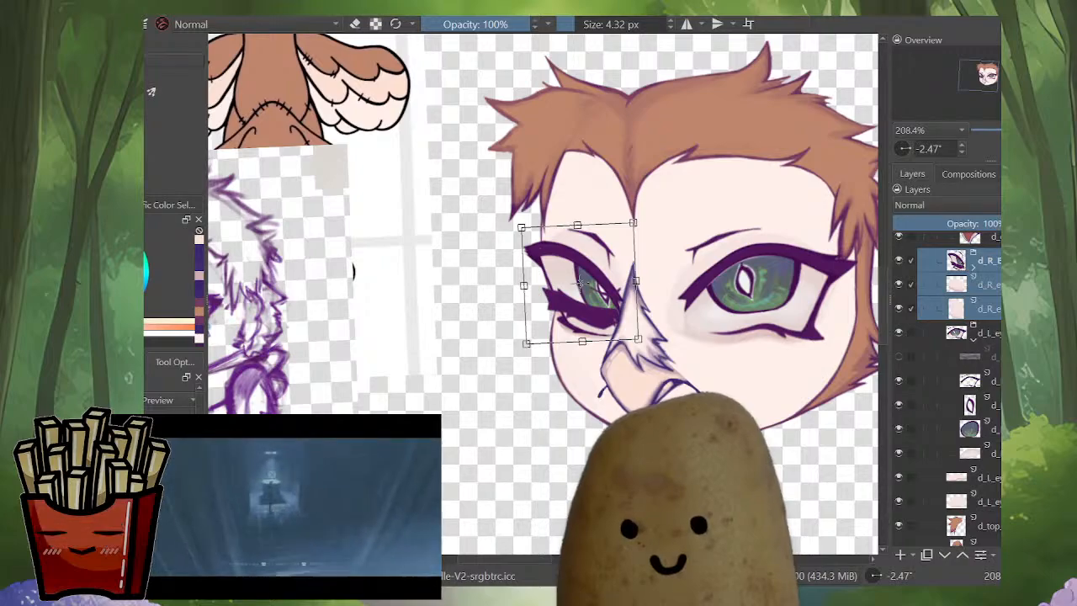
{"action": "key", "text": "Return"}
{"action": "scroll", "coordinate": [550, 379], "scroll_direction": "down", "scroll_amount": 3}
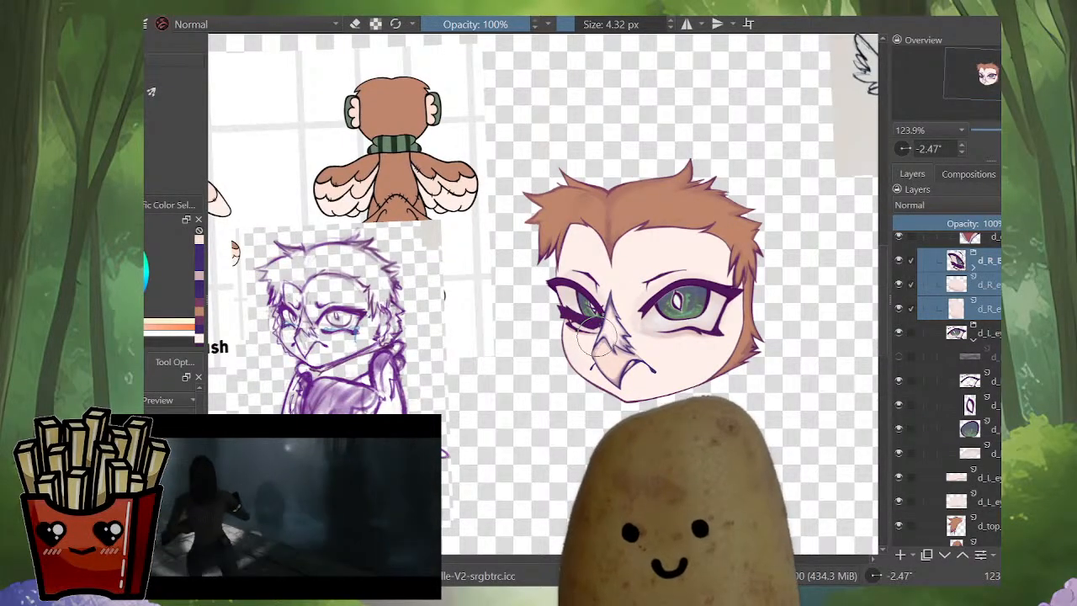
{"action": "scroll", "coordinate": [593, 338], "scroll_direction": "up", "scroll_amount": 3}
{"action": "scroll", "coordinate": [600, 349], "scroll_direction": "up", "scroll_amount": 2}
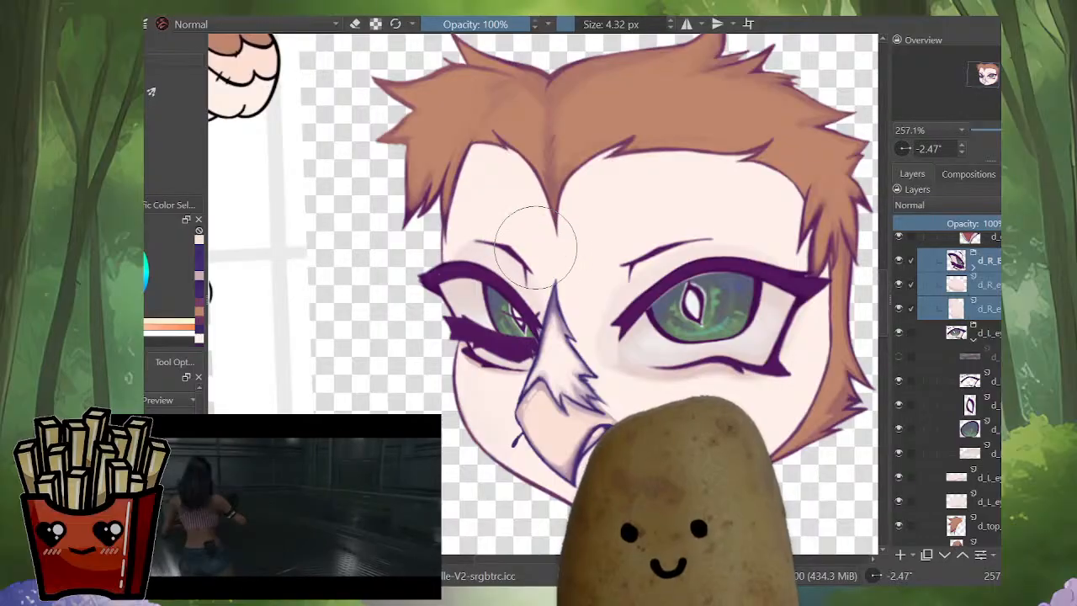
{"action": "key", "text": "m"}
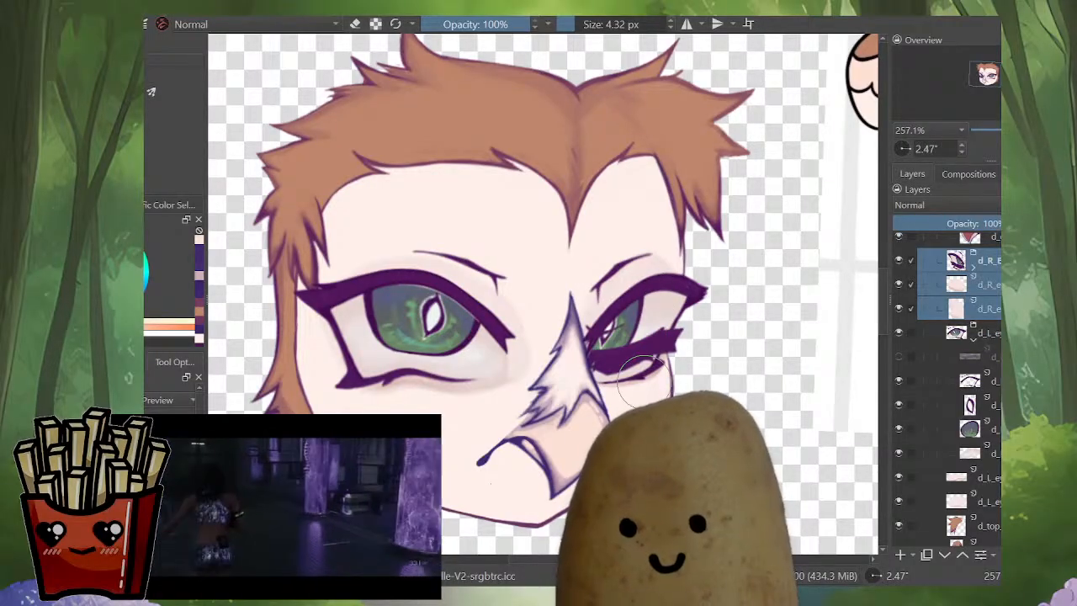
{"action": "key", "text": "m"}
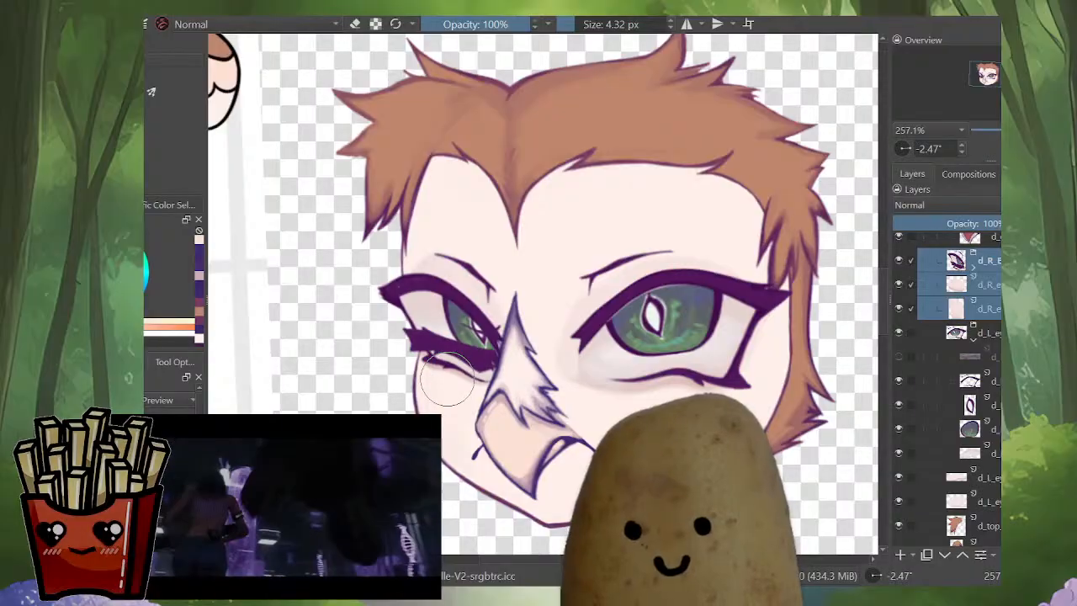
{"action": "key", "text": "m"}
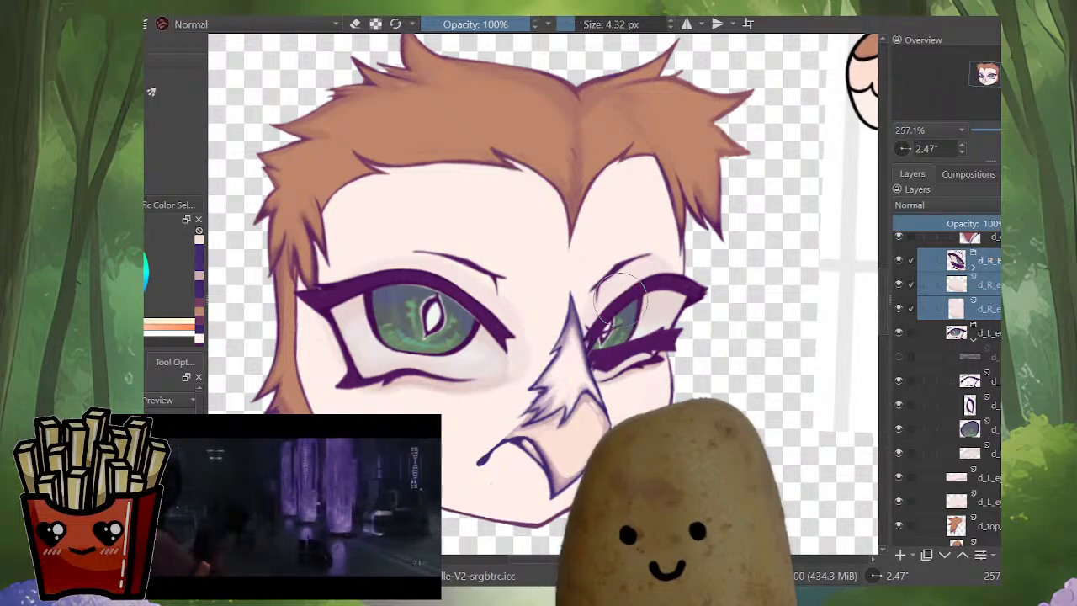
{"action": "key", "text": "m"}
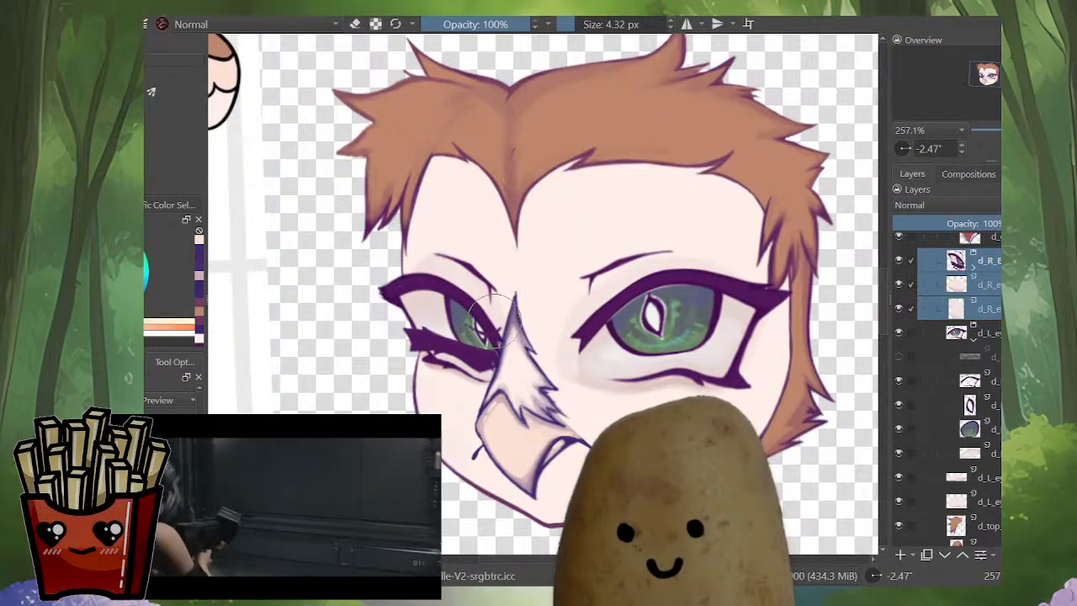
Step: Slim the right eye's dark lower lid toward the beak with Liquify strokes, checking the mirrored face
{"action": "key", "text": "m"}
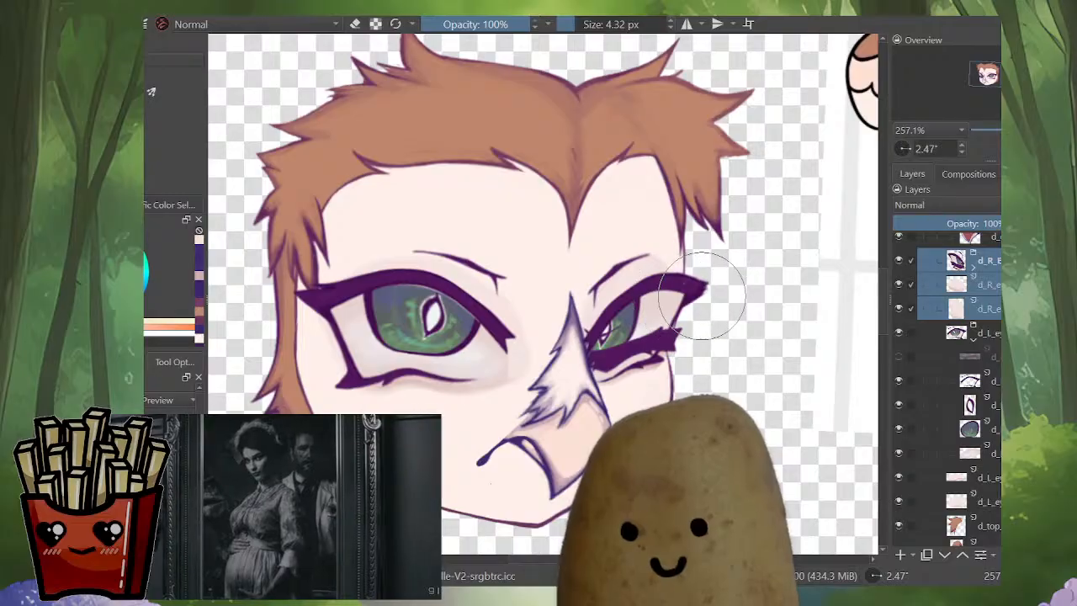
{"action": "key", "text": "m"}
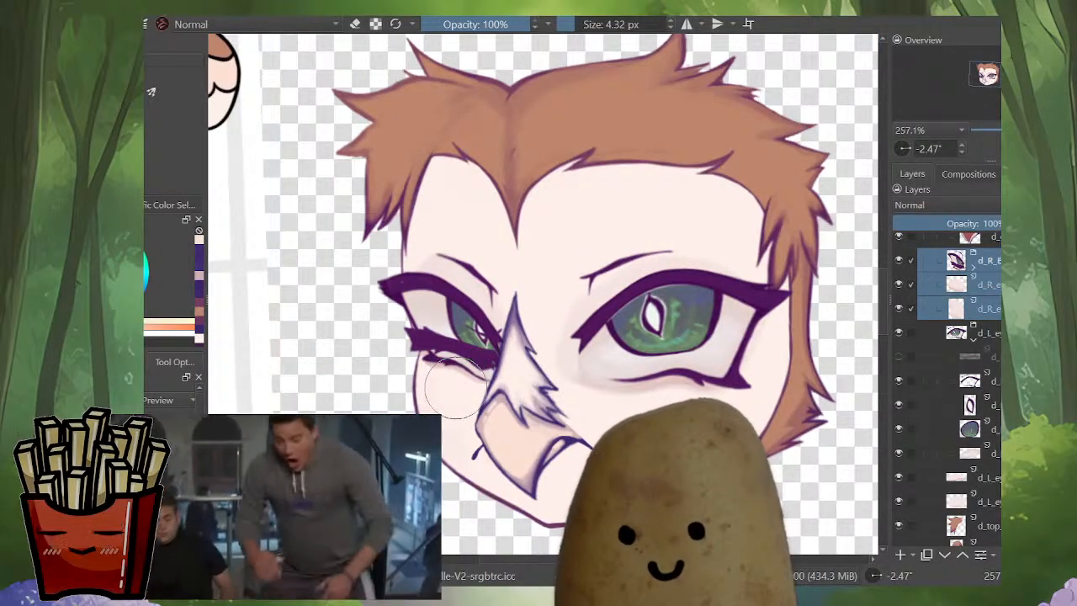
{"action": "key", "text": "m"}
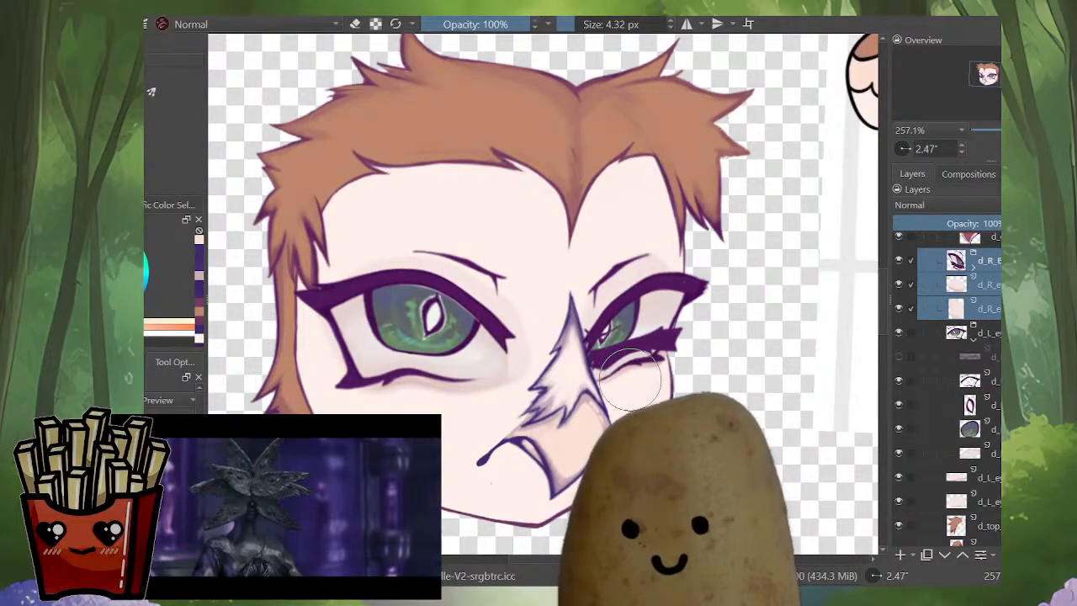
{"action": "key", "text": "m"}
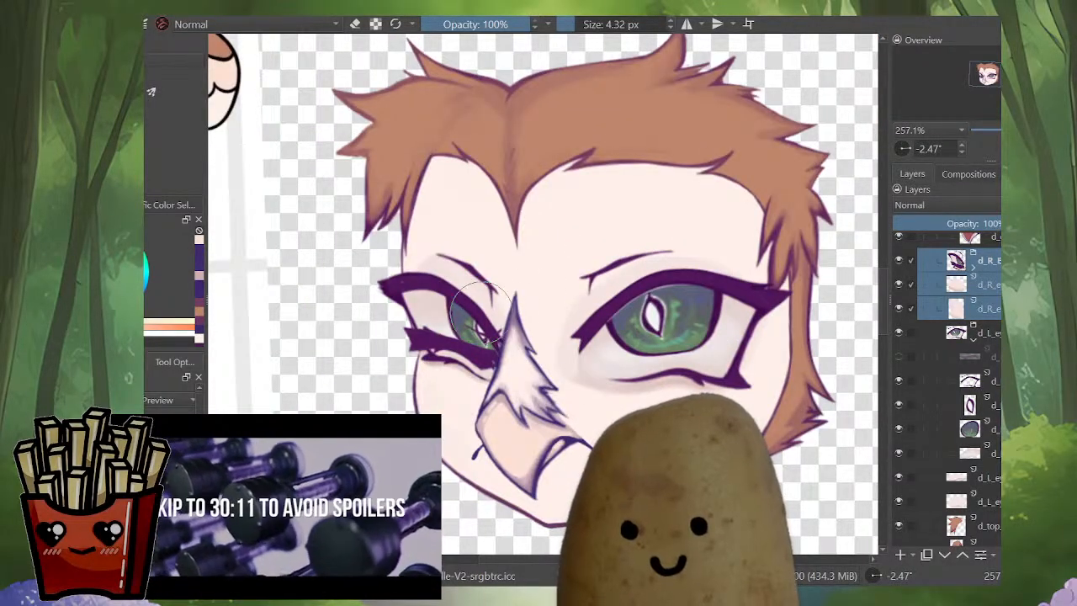
{"action": "key", "text": "m"}
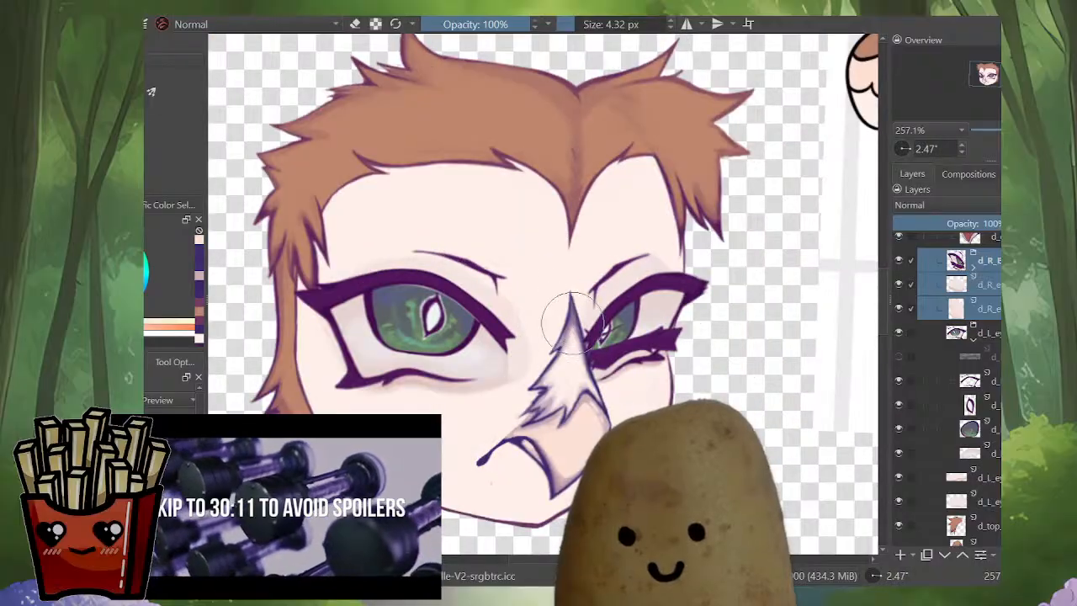
{"action": "key", "text": "m"}
Step: Refine the right eye's overall shape beside the beak with a resized Liquify brush and compare it in mirrored view
{"action": "scroll", "coordinate": [619, 341], "scroll_direction": "down", "scroll_amount": 5}
{"action": "scroll", "coordinate": [597, 345], "scroll_direction": "up", "scroll_amount": 4}
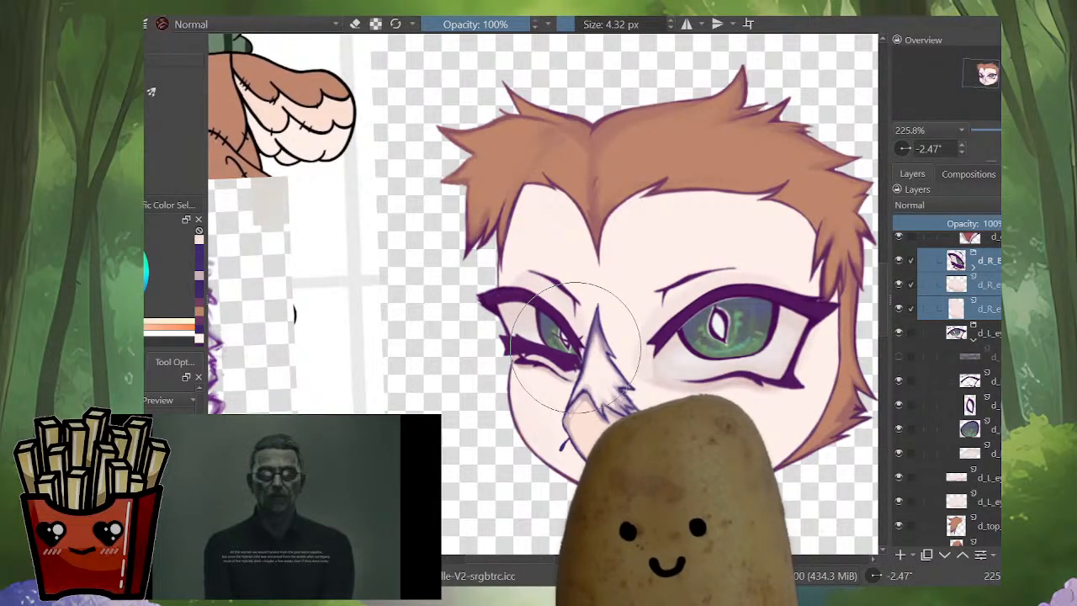
{"action": "key", "text": "m"}
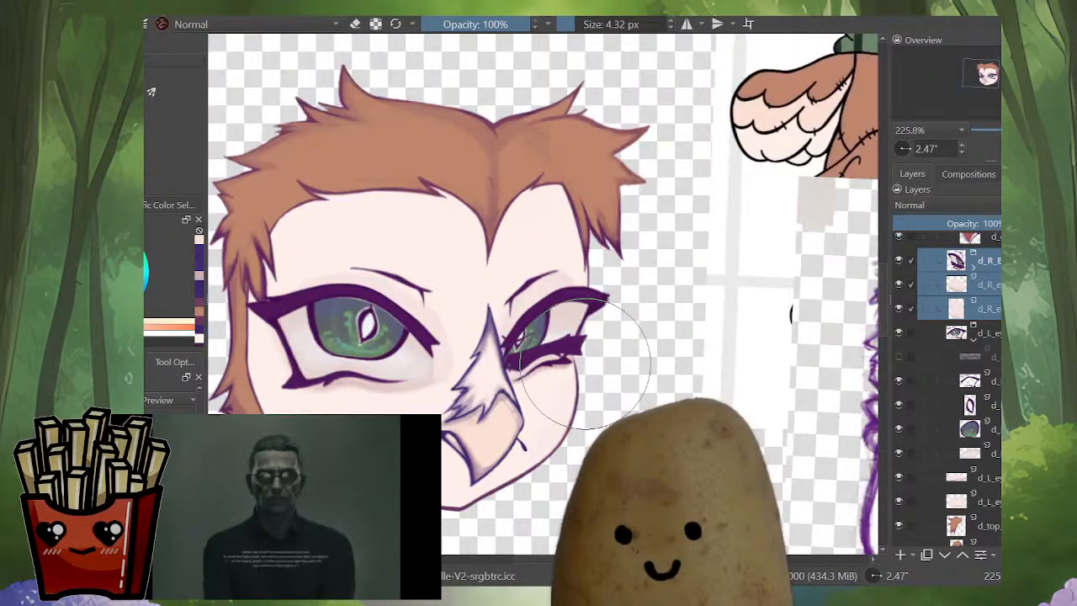
{"action": "left_click_drag", "start_coordinate": [575, 420], "coordinate": [589, 421]}
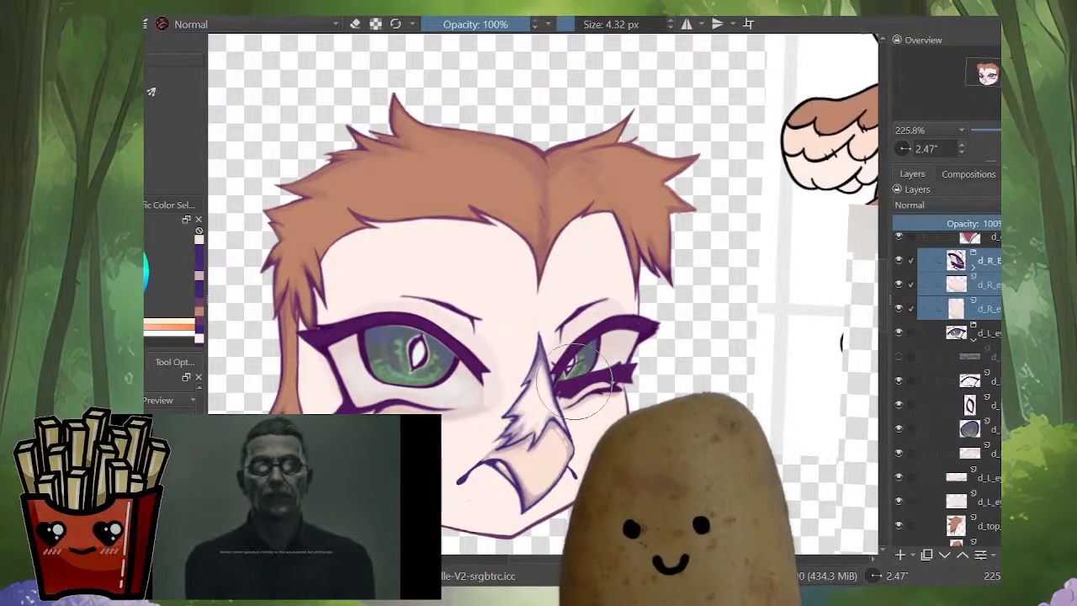
{"action": "left_click_drag", "start_coordinate": [572, 375], "coordinate": [630, 350]}
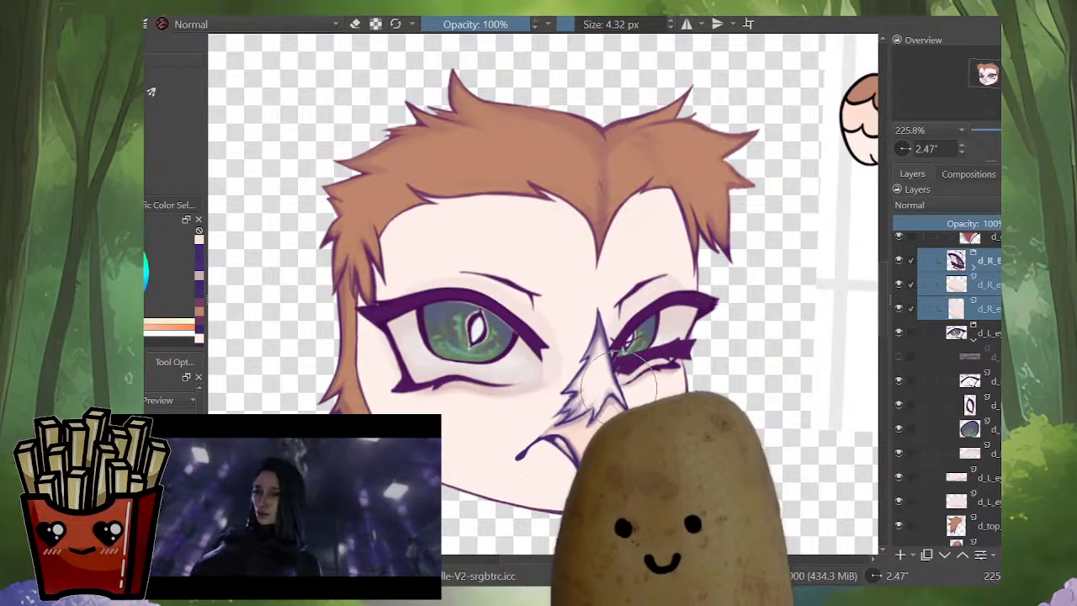
{"action": "key", "text": "m"}
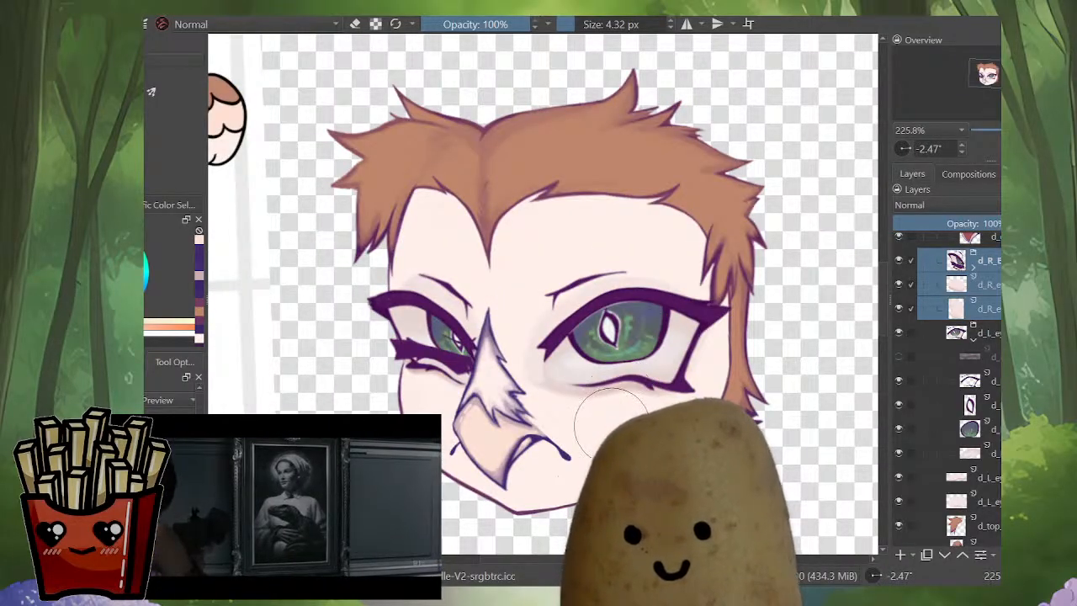
{"action": "scroll", "coordinate": [605, 403], "scroll_direction": "down", "scroll_amount": 3}
{"action": "left_click_drag", "start_coordinate": [554, 446], "coordinate": [618, 425]}
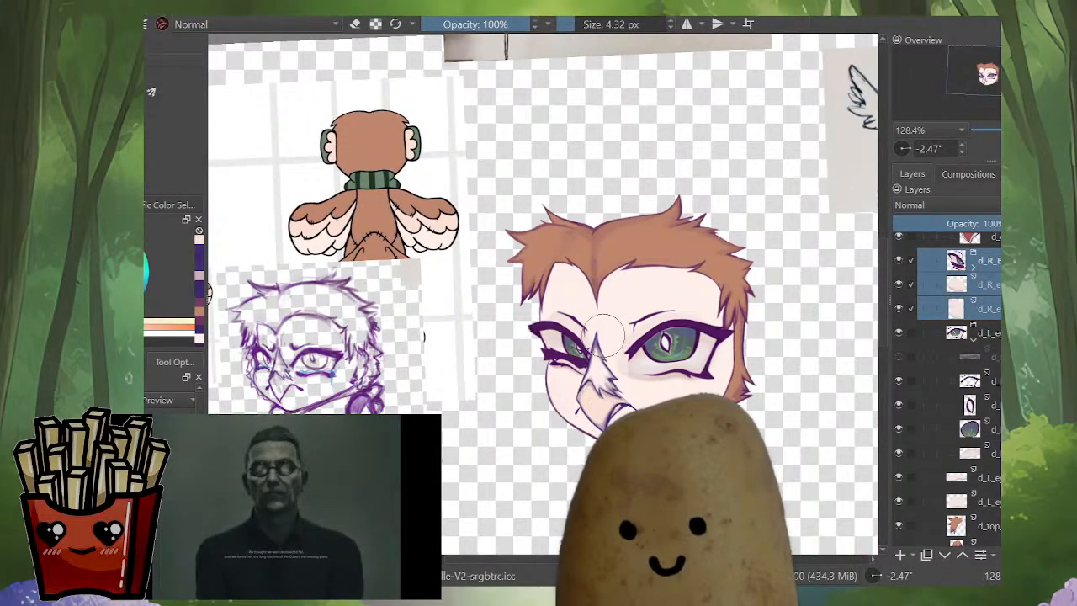
Step: Expand the right eye's group and hide its dark lower-lid layer, checking the face in mirrored view
{"action": "scroll", "coordinate": [602, 333], "scroll_direction": "up", "scroll_amount": 3}
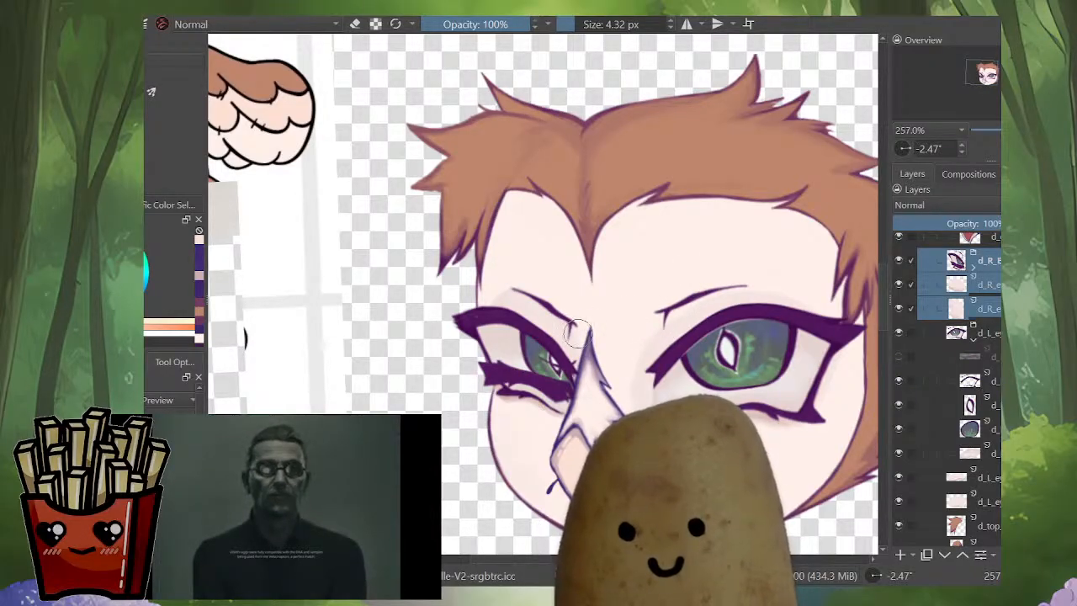
{"action": "key", "text": "m"}
{"action": "scroll", "coordinate": [559, 360], "scroll_direction": "down", "scroll_amount": 5}
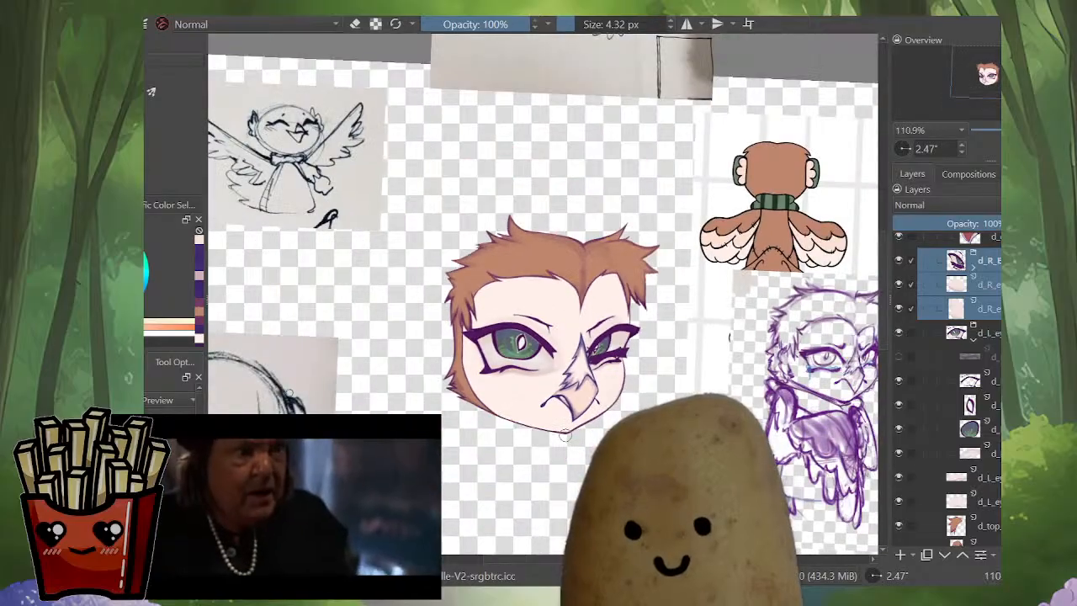
{"action": "left_click", "coordinate": [986, 260]}
{"action": "left_click", "coordinate": [974, 267]}
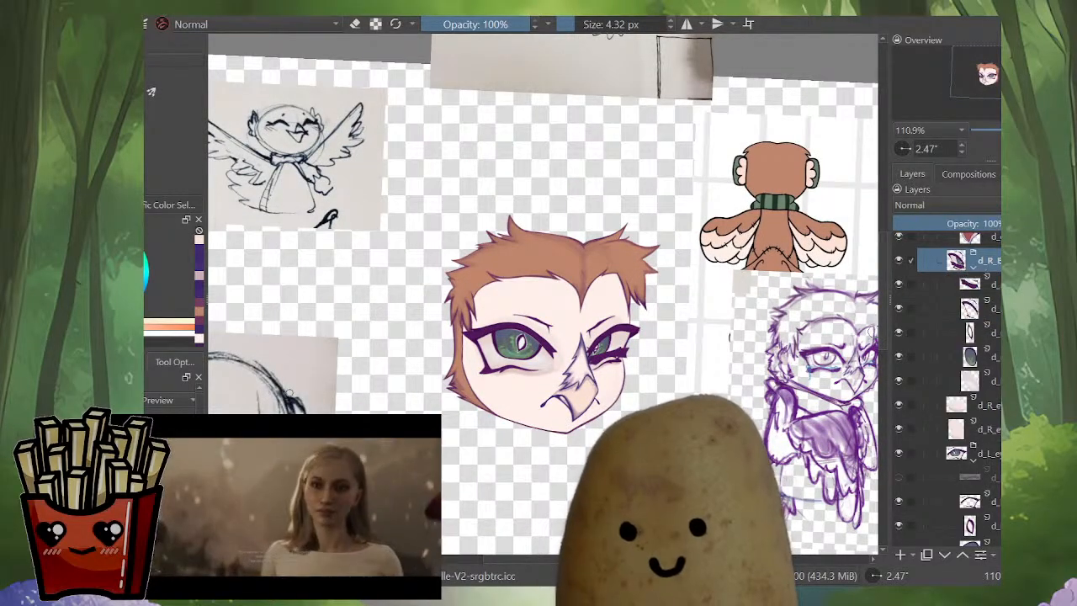
{"action": "left_click", "coordinate": [898, 284]}
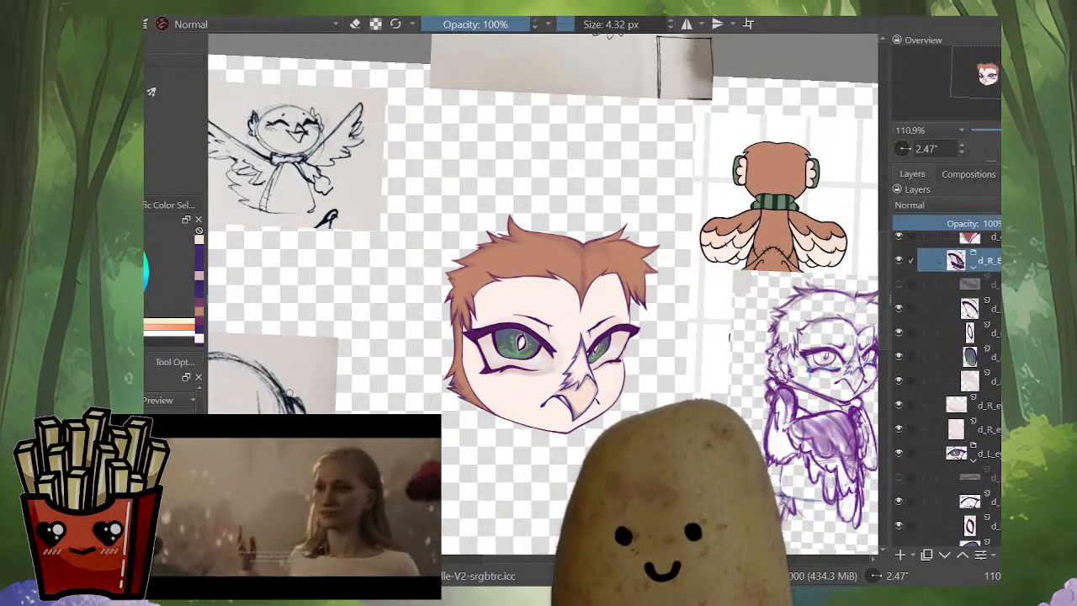
{"action": "key", "text": "m"}
{"action": "left_click_drag", "start_coordinate": [797, 393], "coordinate": [852, 398]}
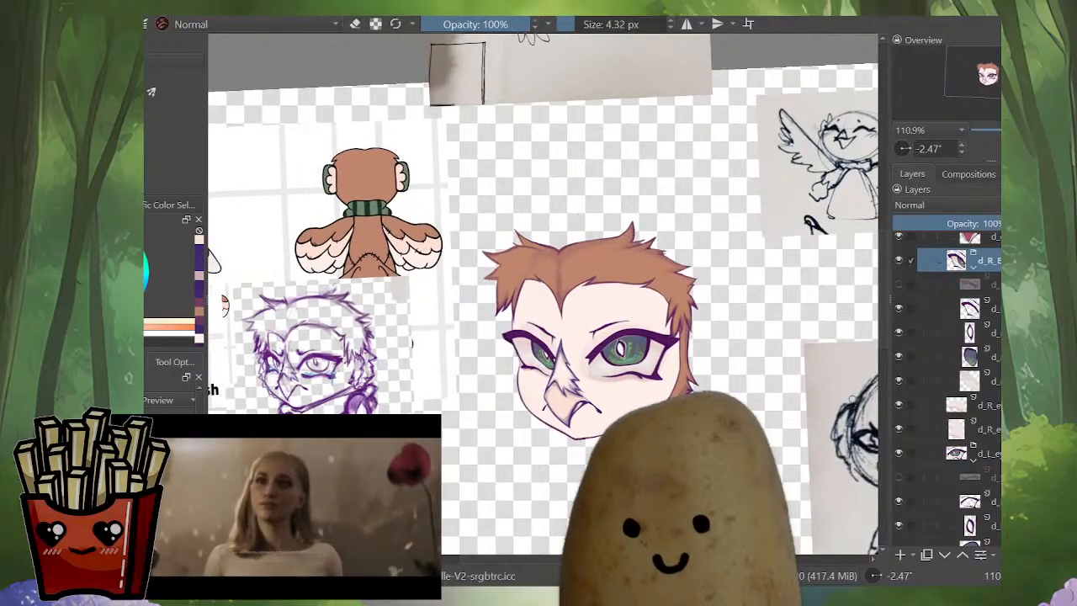
Step: Select the right eye's line layer and view it in isolation before showing the whole owl again
{"action": "key", "text": "m"}
{"action": "left_click", "coordinate": [970, 308], "text": "alt"}
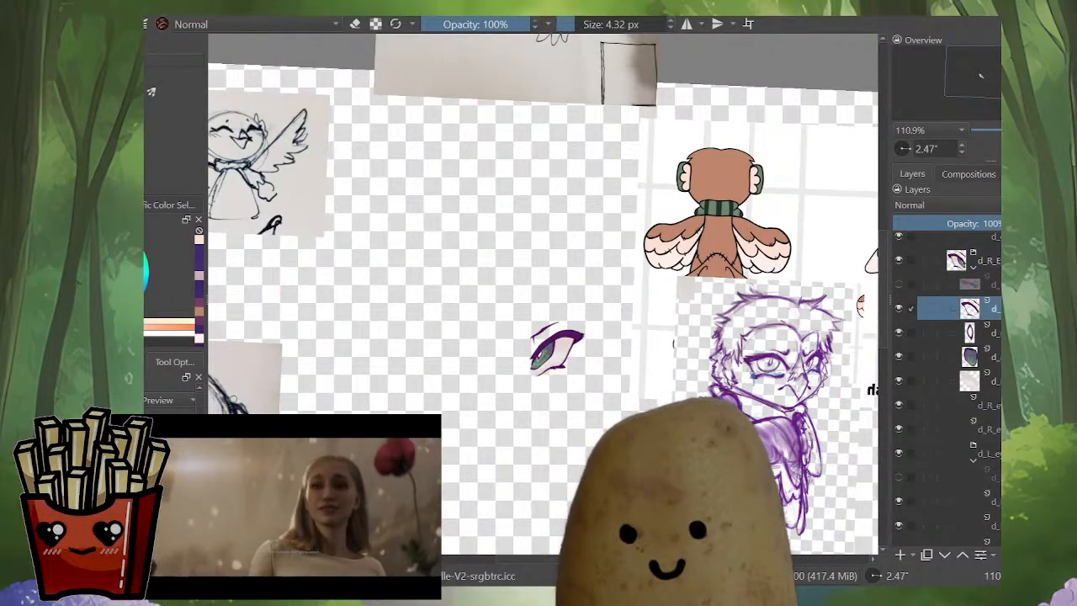
{"action": "key", "text": "m"}
{"action": "key", "text": "m"}
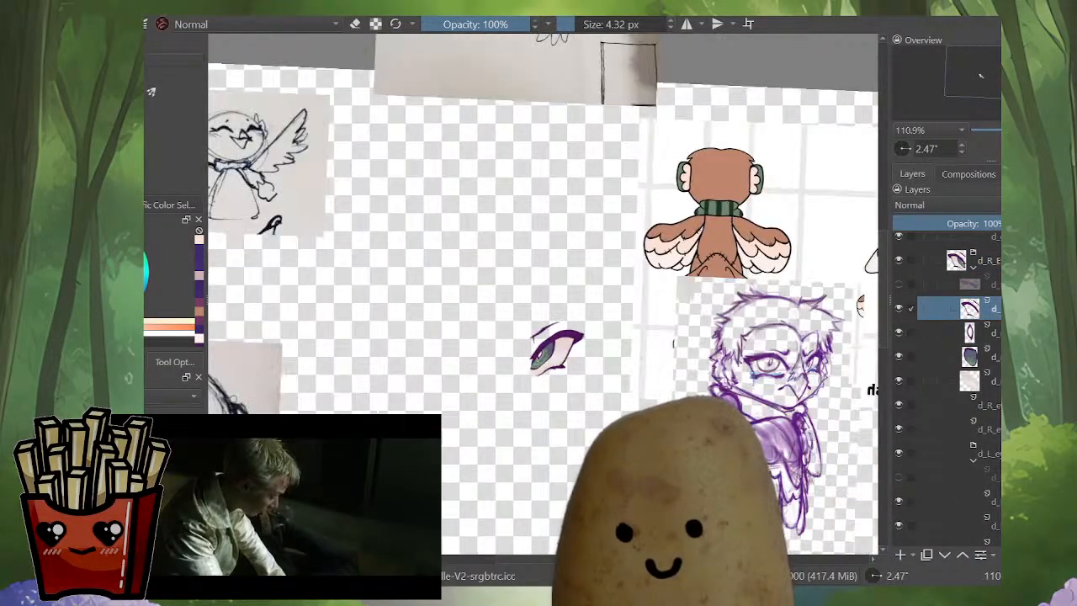
{"action": "left_click", "coordinate": [970, 309], "text": "alt"}
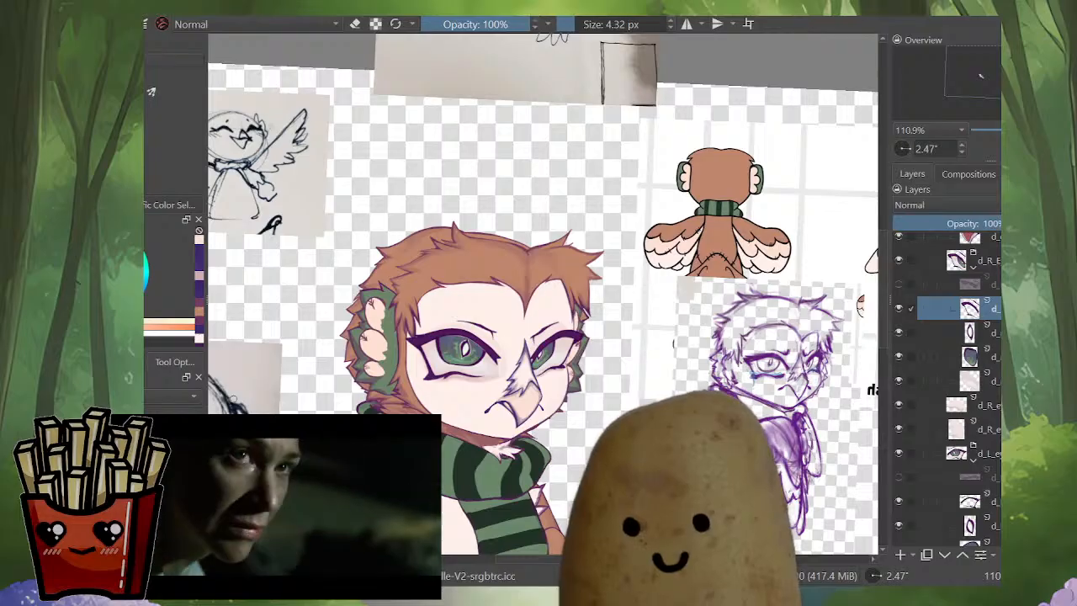
Step: Sample the dark purple lash colour and smooth the right eye's upper lash line toward the beak with a 7.69 px brush
{"action": "scroll", "coordinate": [544, 339], "scroll_direction": "up", "scroll_amount": 5}
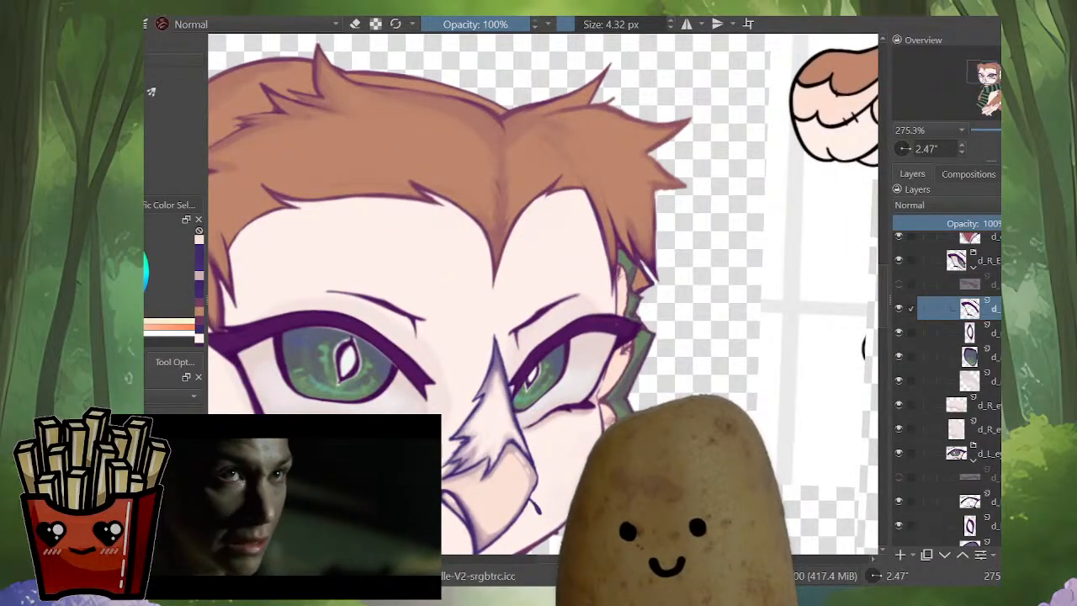
{"action": "scroll", "coordinate": [529, 365], "scroll_direction": "down", "scroll_amount": 6}
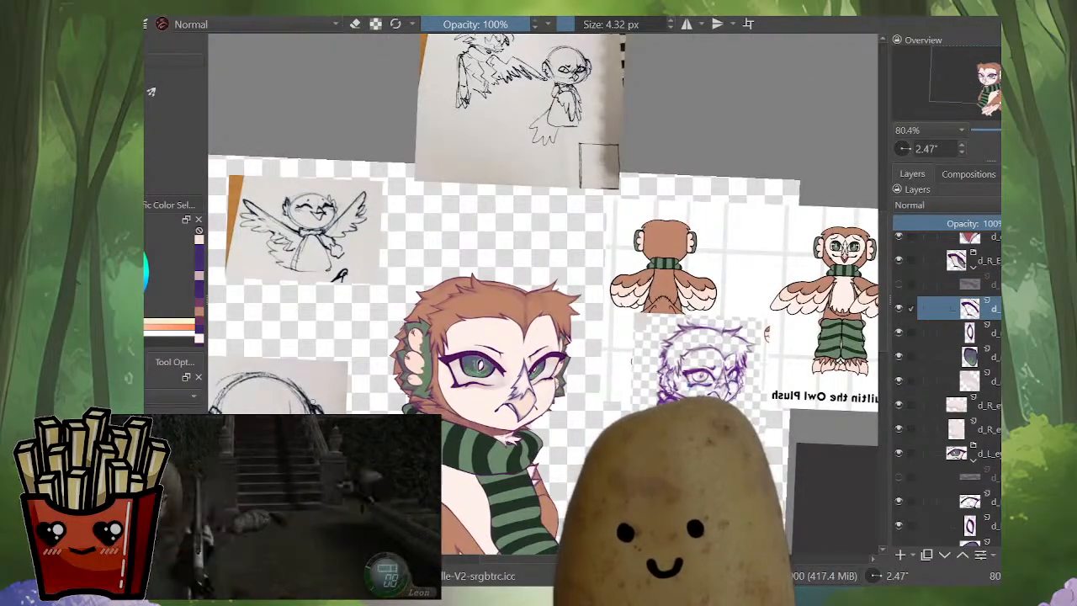
{"action": "scroll", "coordinate": [539, 360], "scroll_direction": "up", "scroll_amount": 9}
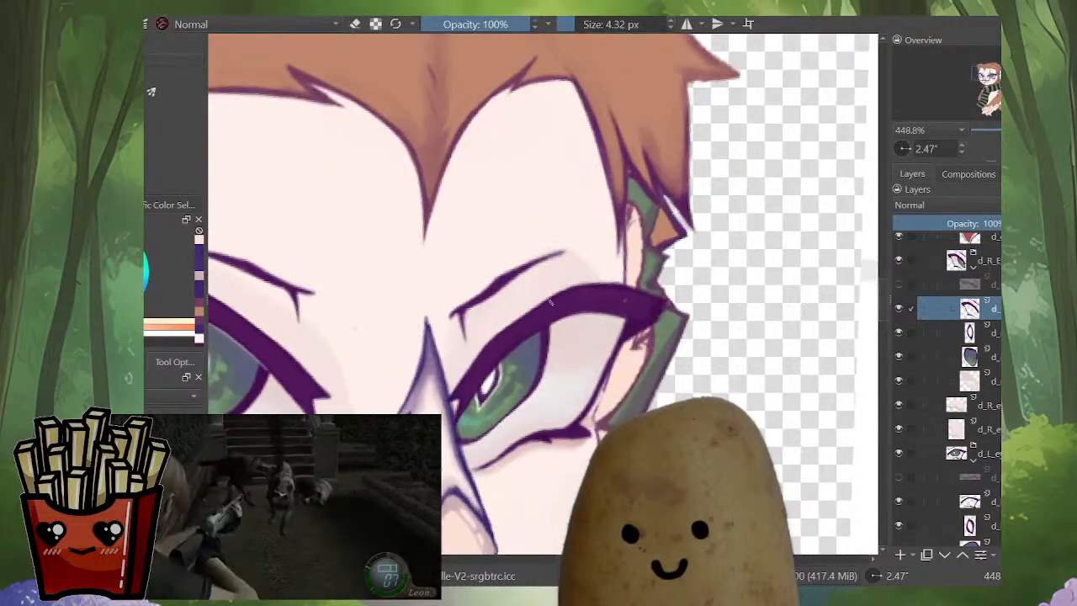
{"action": "scroll", "coordinate": [362, 329], "scroll_direction": "up", "scroll_amount": 1}
{"action": "left_click", "coordinate": [547, 313], "text": "ctrl"}
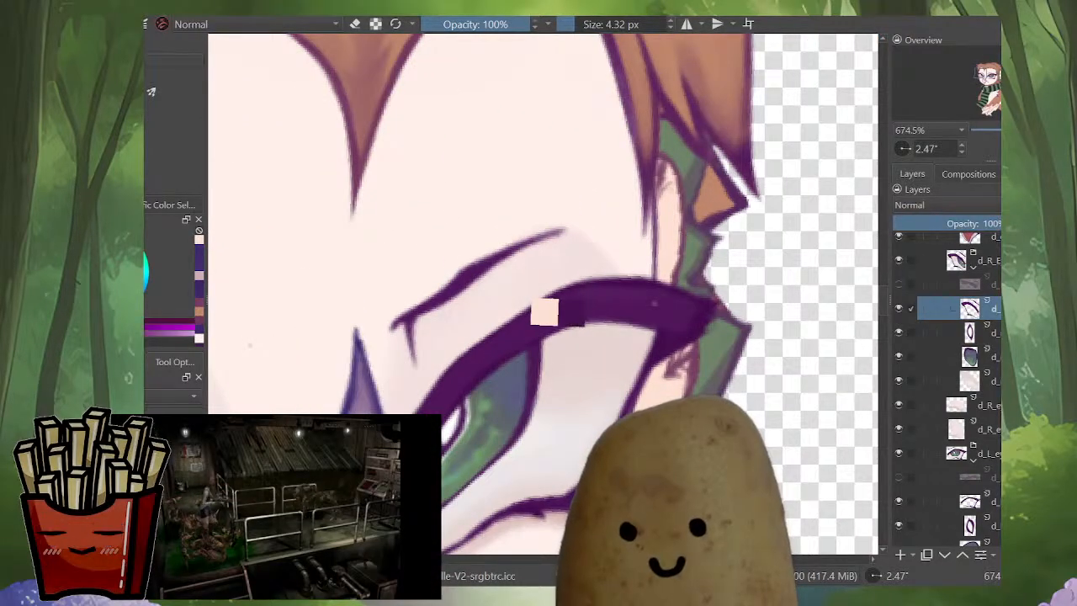
{"action": "scroll", "coordinate": [654, 290], "scroll_direction": "up", "scroll_amount": 1}
{"action": "key", "text": "bracketright"}
{"action": "key", "text": "bracketright"}
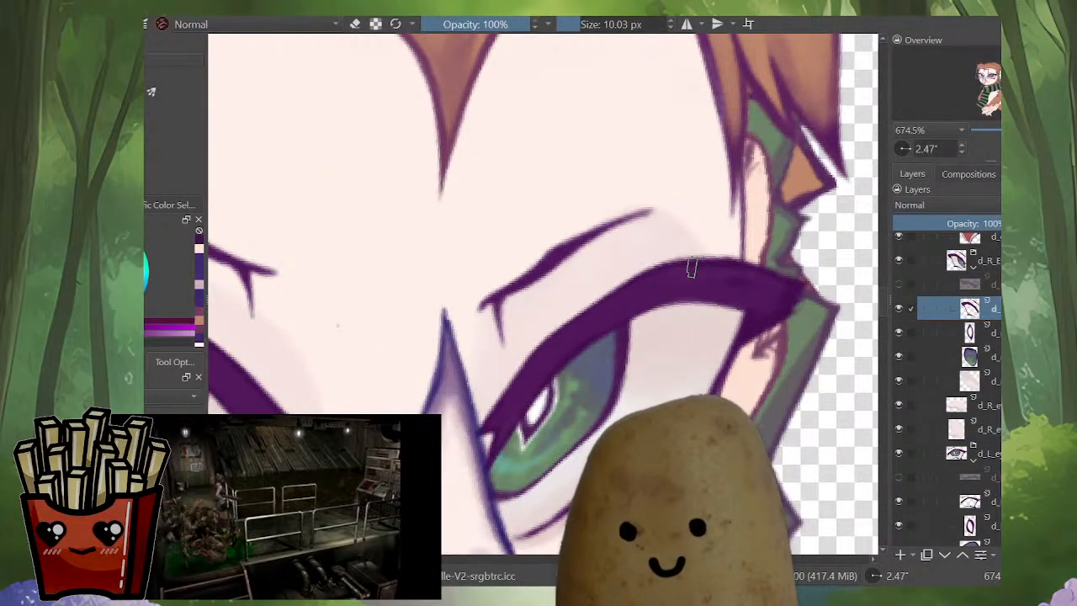
{"action": "mouse_move", "coordinate": [680, 262]}
{"action": "left_mouse_down"}
{"action": "mouse_move", "coordinate": [640, 270]}
{"action": "mouse_move", "coordinate": [673, 268]}
{"action": "left_mouse_up"}
{"action": "left_click_drag", "start_coordinate": [686, 259], "coordinate": [598, 294]}
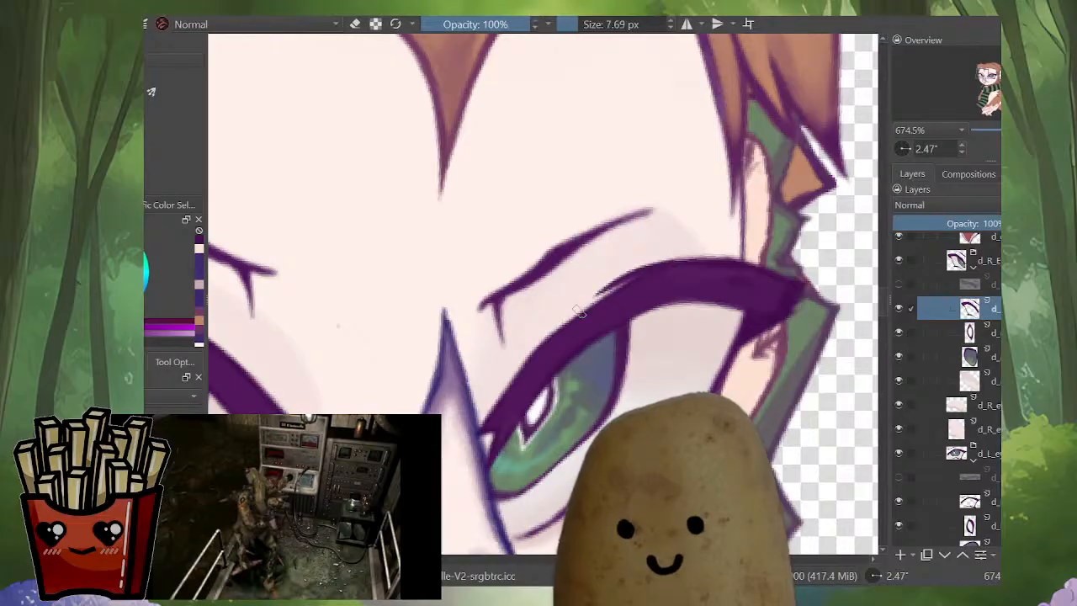
{"action": "left_click_drag", "start_coordinate": [548, 336], "coordinate": [477, 423]}
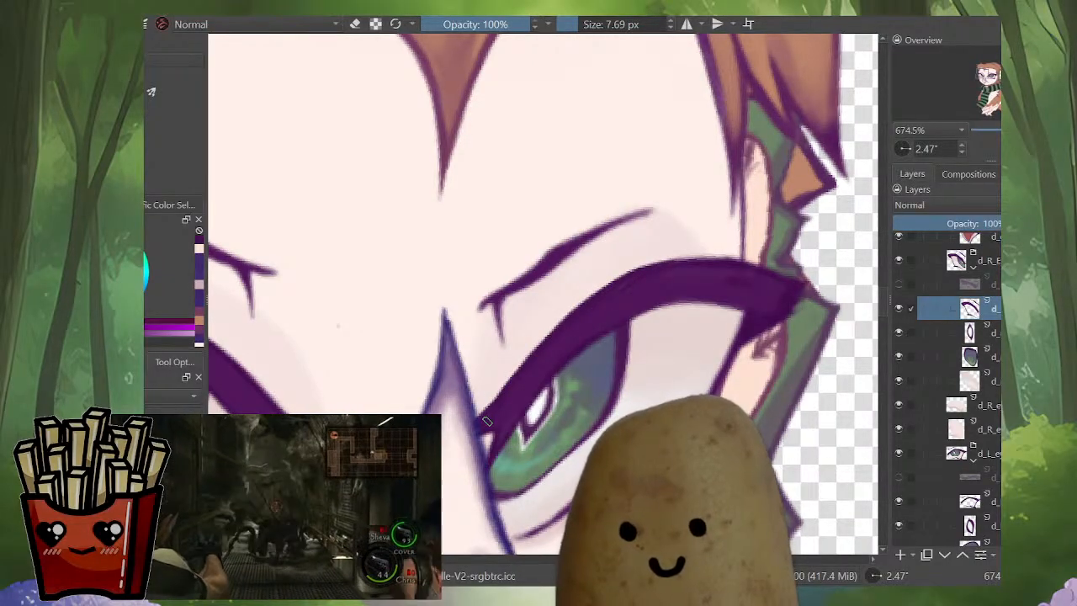
Step: Try a retouching stroke at the inner corner of the right eye's upper lash line and undo it
{"action": "key", "text": "e"}
{"action": "key", "text": "e"}
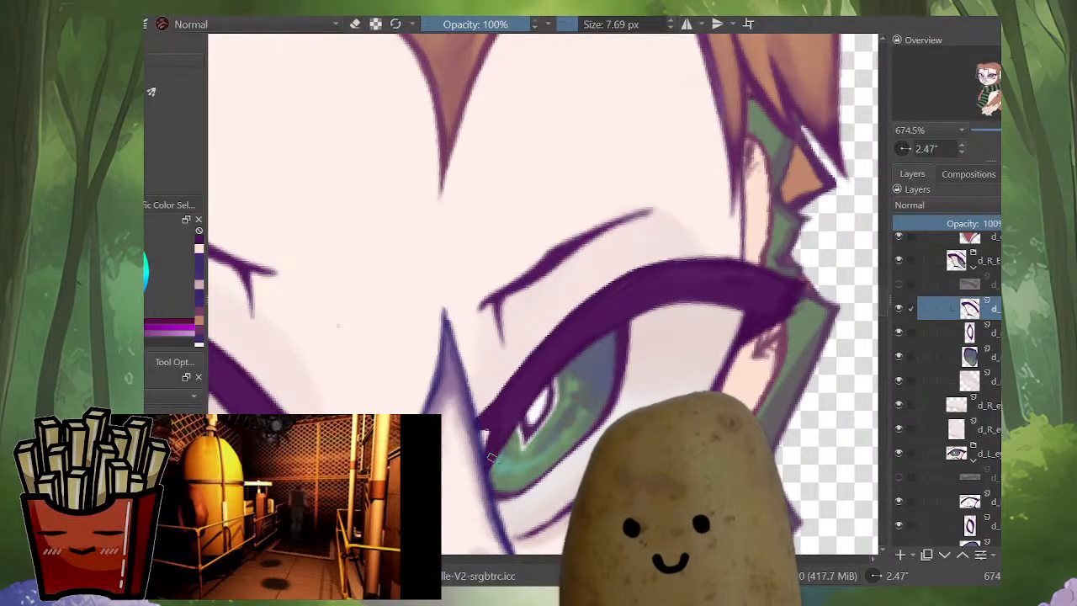
{"action": "left_click_drag", "start_coordinate": [476, 416], "coordinate": [504, 386]}
{"action": "key", "text": "ctrl+z"}
{"action": "key", "text": "ctrl+z"}
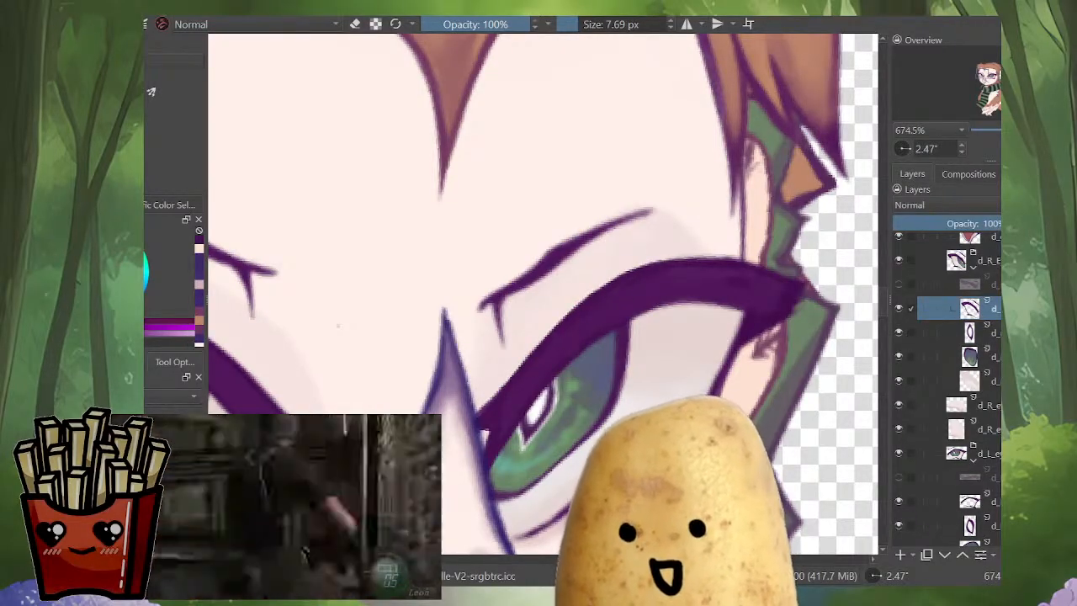
Step: Compare both eyes in mirrored and normal views, and examine the right eye's isolated line layer up close
{"action": "key", "text": "m"}
{"action": "key", "text": "minus"}
{"action": "key", "text": "minus"}
{"action": "key", "text": "minus"}
{"action": "key", "text": "minus"}
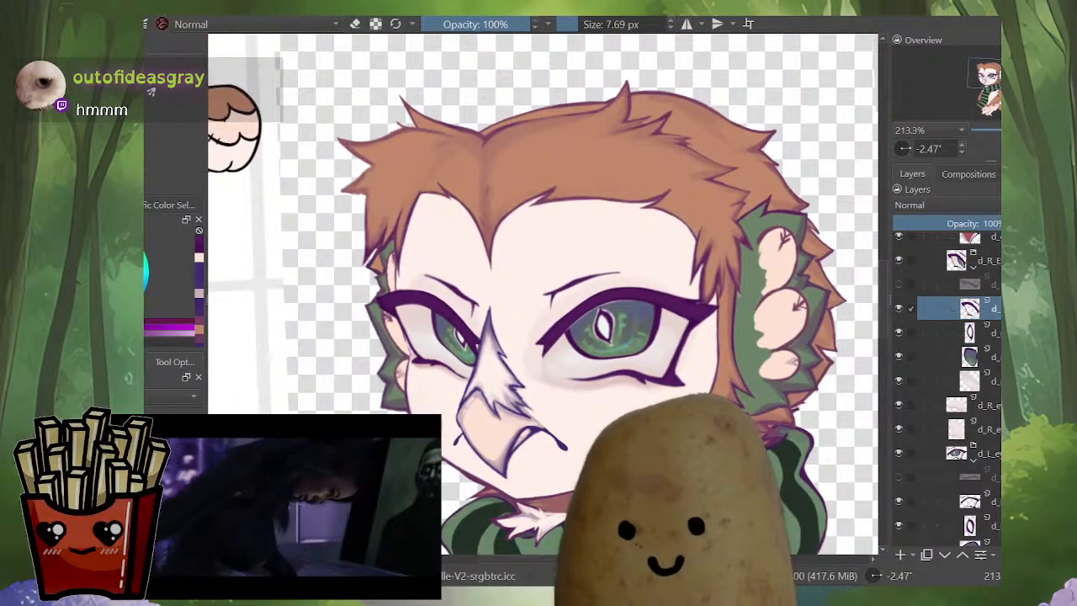
{"action": "key", "text": "m"}
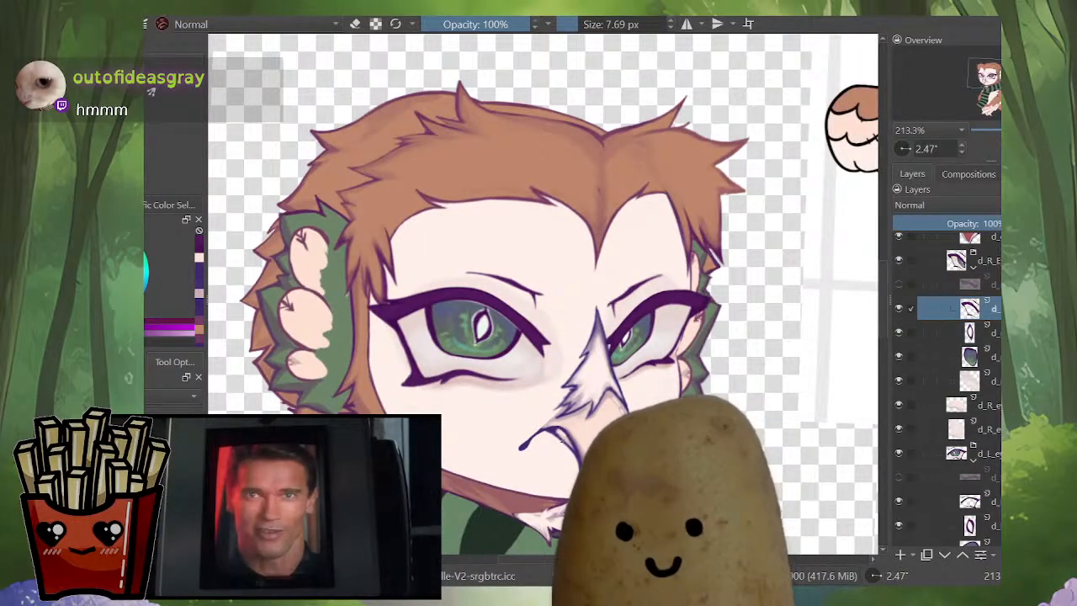
{"action": "scroll", "coordinate": [632, 349], "scroll_direction": "up", "scroll_amount": 4}
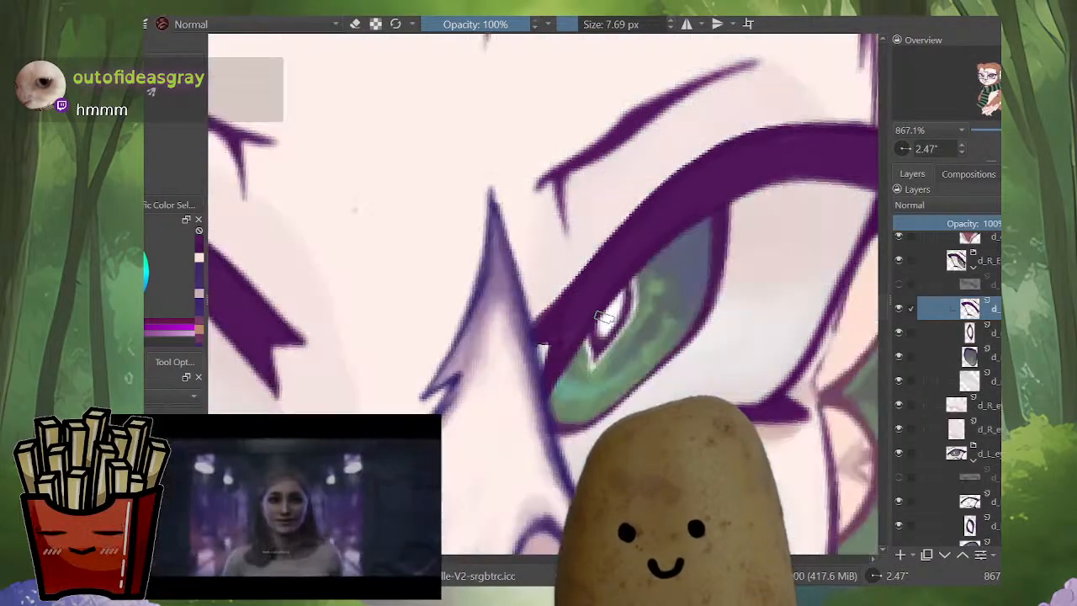
{"action": "scroll", "coordinate": [534, 318], "scroll_direction": "down", "scroll_amount": 3}
{"action": "scroll", "coordinate": [533, 317], "scroll_direction": "up", "scroll_amount": 2}
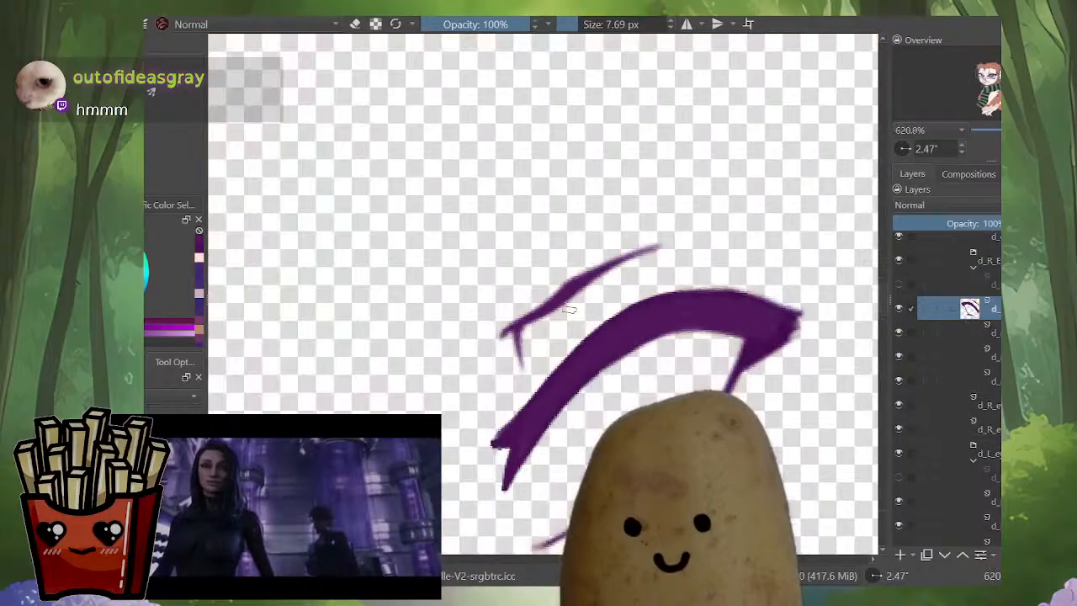
Step: Redraw the brow line above the right eye with a slimmer curve, erasing stray marks along its upper edge and inner tip
{"action": "mouse_move", "coordinate": [511, 334]}
{"action": "left_mouse_down"}
{"action": "mouse_move", "coordinate": [498, 328]}
{"action": "mouse_move", "coordinate": [586, 271]}
{"action": "mouse_move", "coordinate": [536, 323]}
{"action": "mouse_move", "coordinate": [661, 246]}
{"action": "left_mouse_up"}
{"action": "key", "text": "e"}
{"action": "key", "text": "e"}
{"action": "mouse_move", "coordinate": [497, 329]}
{"action": "left_mouse_down"}
{"action": "mouse_move", "coordinate": [596, 258]}
{"action": "mouse_move", "coordinate": [533, 323]}
{"action": "left_mouse_up"}
{"action": "key", "text": "e"}
{"action": "key", "text": "e"}
{"action": "left_click_drag", "start_coordinate": [622, 244], "coordinate": [590, 259]}
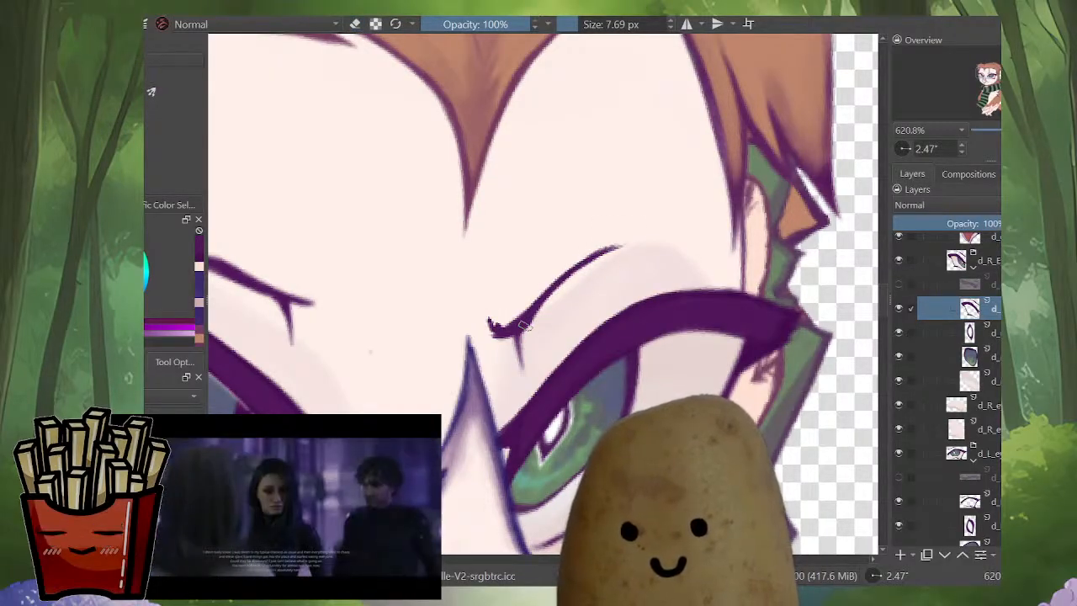
{"action": "key", "text": "e"}
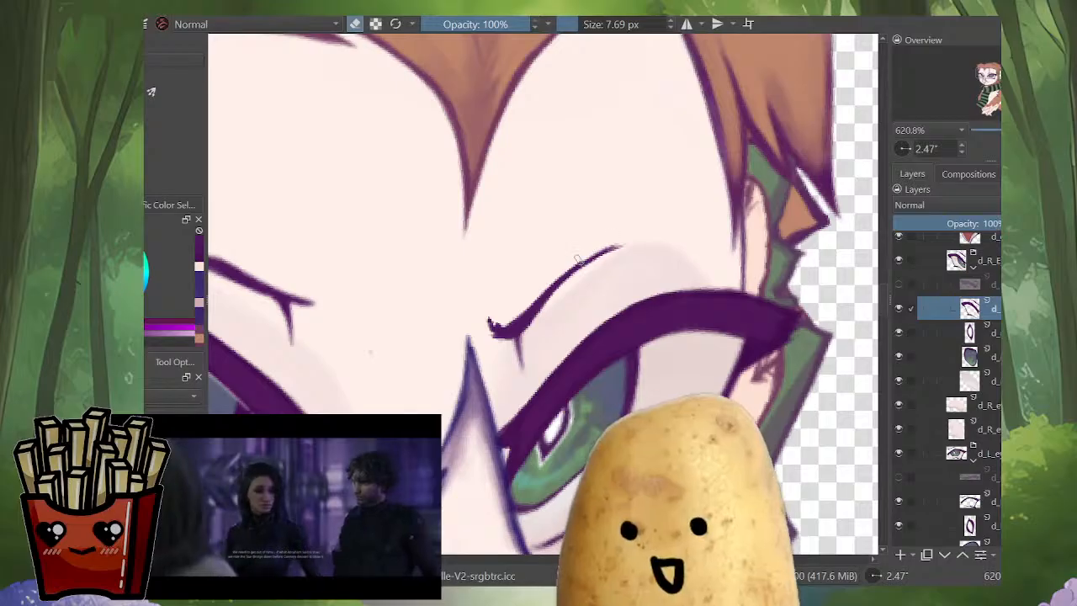
{"action": "left_click_drag", "start_coordinate": [580, 252], "coordinate": [496, 330]}
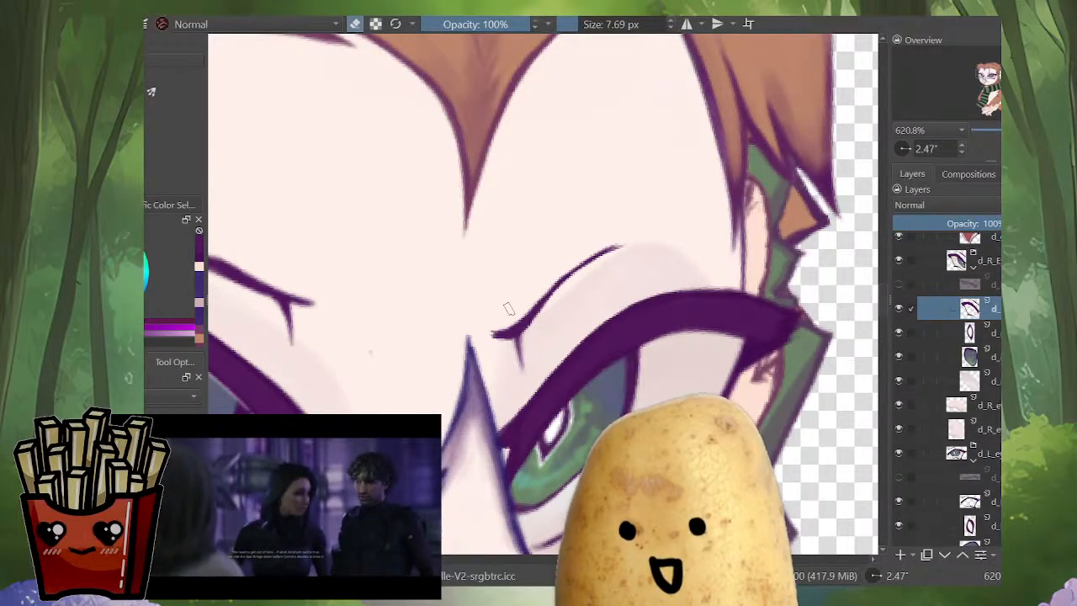
Step: Refine the right brow line with a 4.76 px brush, adding a hooked inner tip and extending its outer end
{"action": "scroll", "coordinate": [528, 347], "scroll_direction": "up", "scroll_amount": 2}
{"action": "mouse_move", "coordinate": [523, 384]}
{"action": "left_mouse_down"}
{"action": "mouse_move", "coordinate": [520, 340]}
{"action": "mouse_move", "coordinate": [508, 338]}
{"action": "left_mouse_up"}
{"action": "key", "text": "e"}
{"action": "mouse_move", "coordinate": [511, 377]}
{"action": "left_mouse_down"}
{"action": "mouse_move", "coordinate": [516, 343]}
{"action": "mouse_move", "coordinate": [510, 366]}
{"action": "left_mouse_up"}
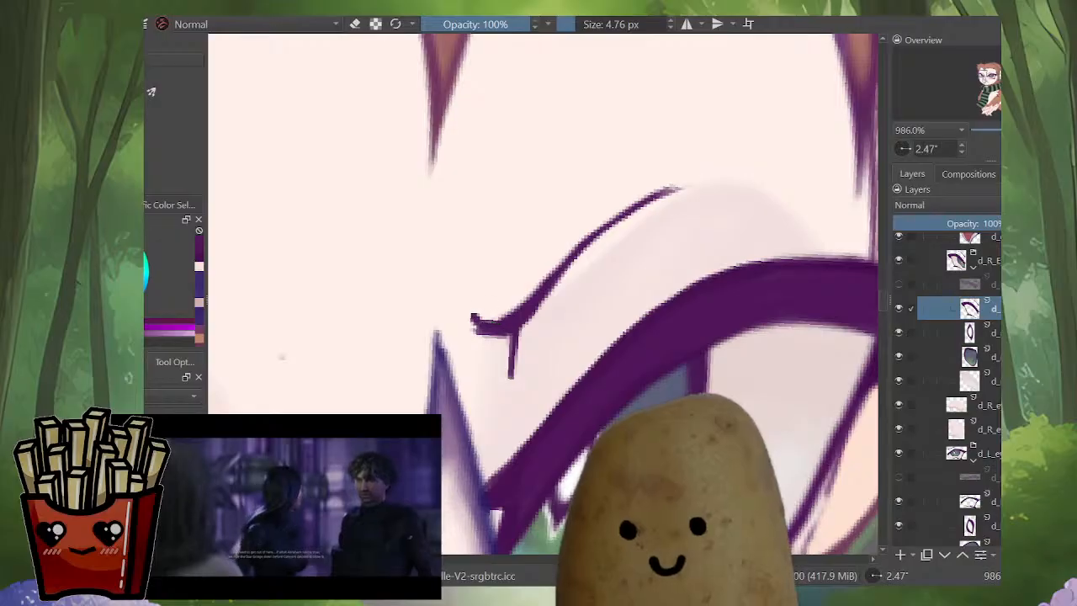
{"action": "mouse_move", "coordinate": [505, 318]}
{"action": "left_mouse_down"}
{"action": "mouse_move", "coordinate": [568, 250]}
{"action": "mouse_move", "coordinate": [623, 217]}
{"action": "left_mouse_up"}
{"action": "mouse_move", "coordinate": [551, 268]}
{"action": "left_mouse_down"}
{"action": "mouse_move", "coordinate": [649, 195]}
{"action": "mouse_move", "coordinate": [705, 178]}
{"action": "left_mouse_up"}
{"action": "key", "text": "e"}
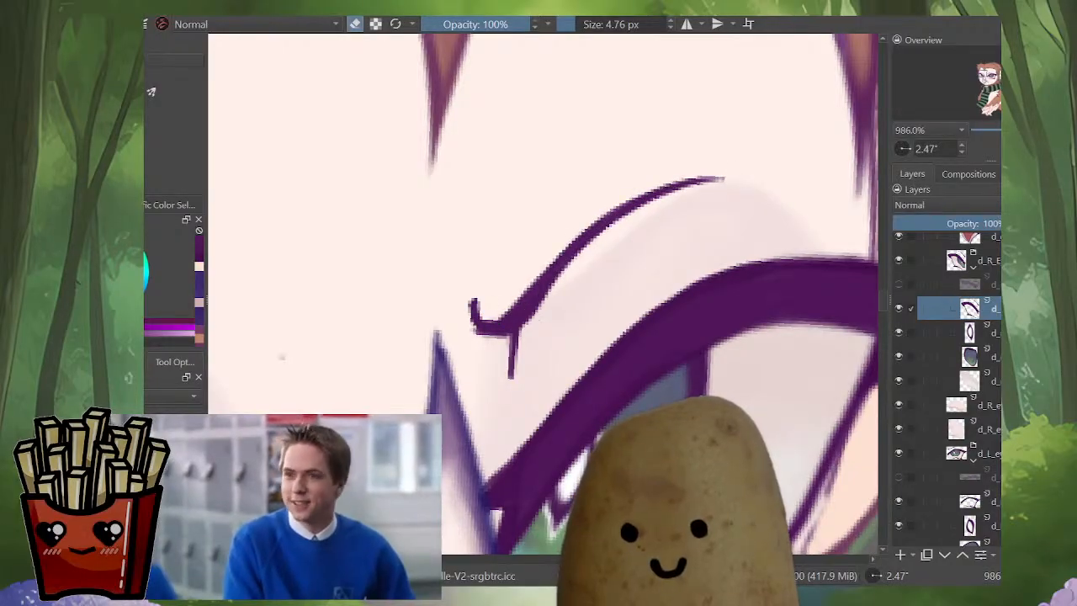
Step: Try thickening the left brow line and giving it a hooked inner tip at 9.81 px, and erase those additions
{"action": "scroll", "coordinate": [515, 332], "scroll_direction": "down", "scroll_amount": 12}
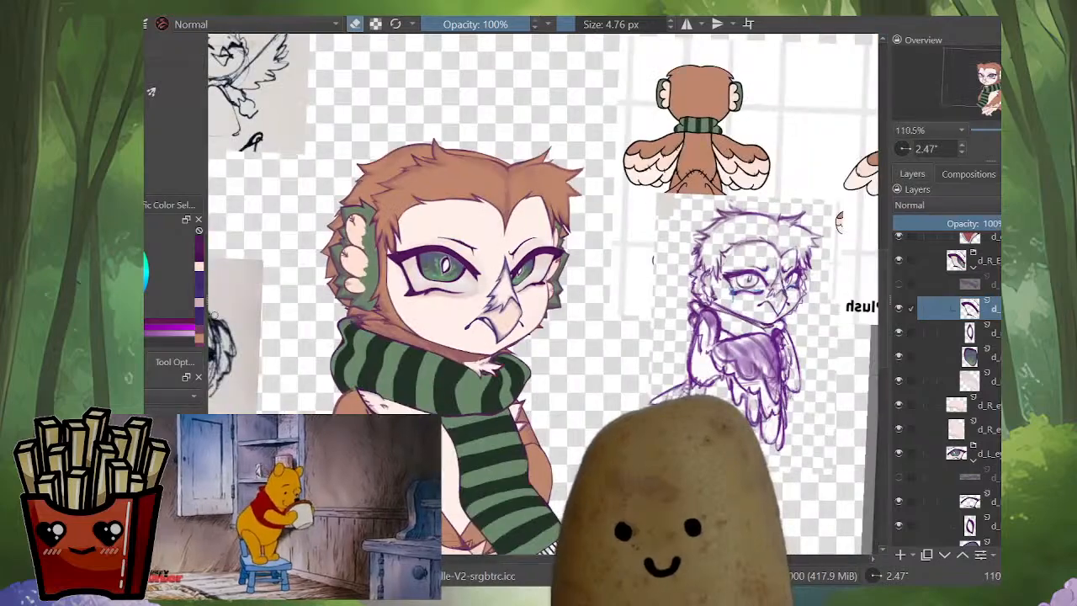
{"action": "scroll", "coordinate": [639, 244], "scroll_direction": "up", "scroll_amount": 6}
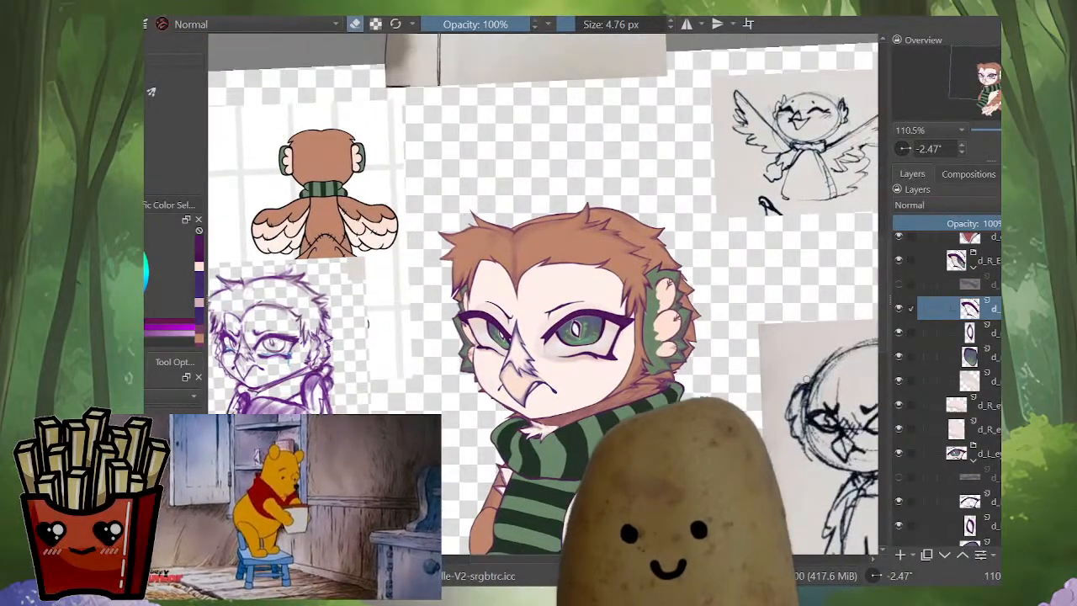
{"action": "key", "text": "e"}
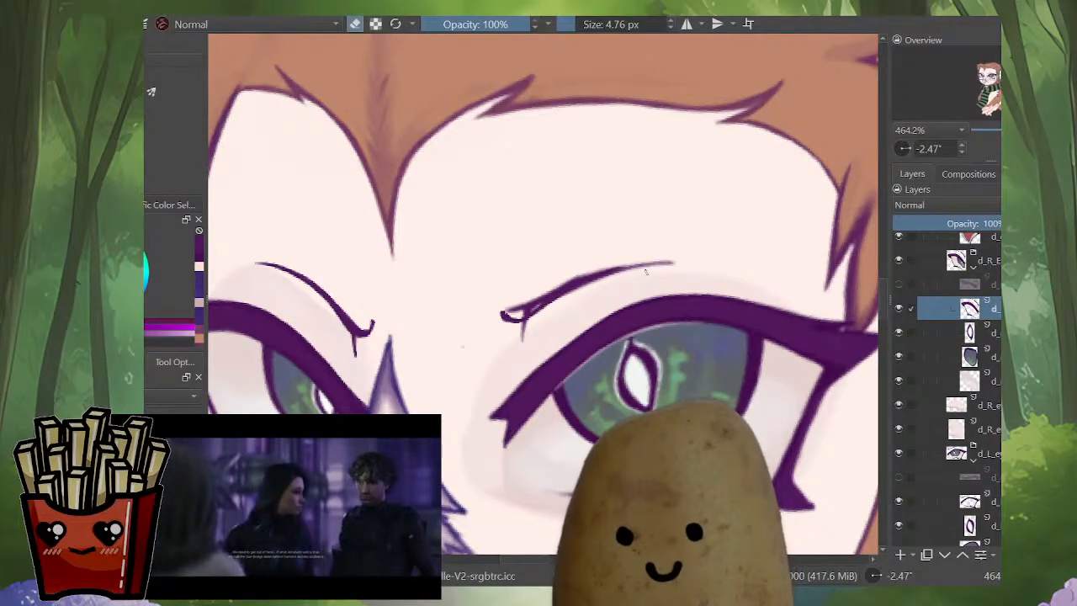
{"action": "key", "text": "e"}
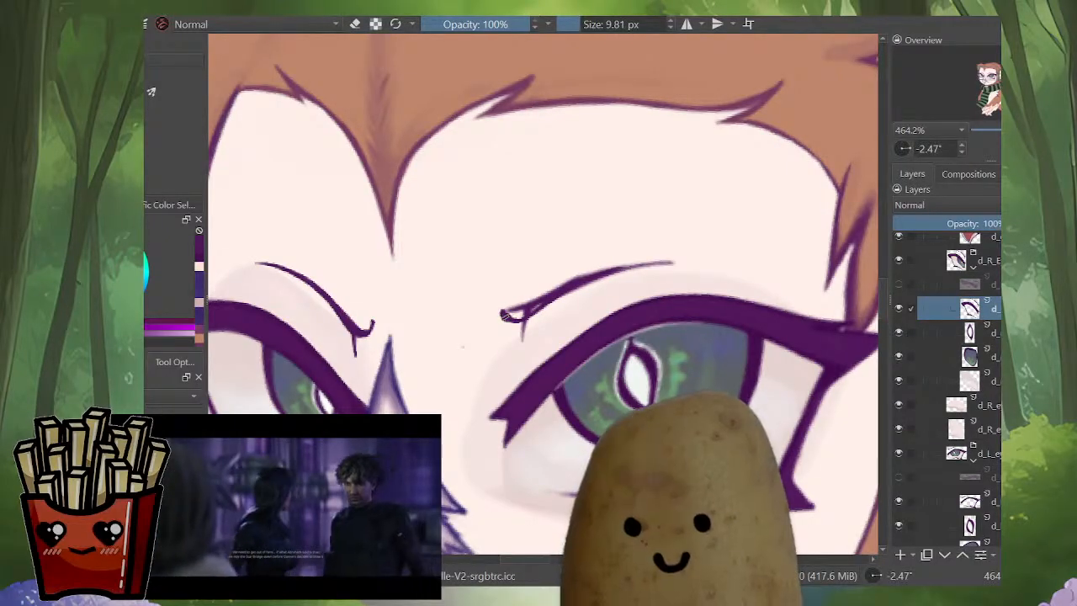
{"action": "left_click_drag", "start_coordinate": [545, 310], "coordinate": [593, 288]}
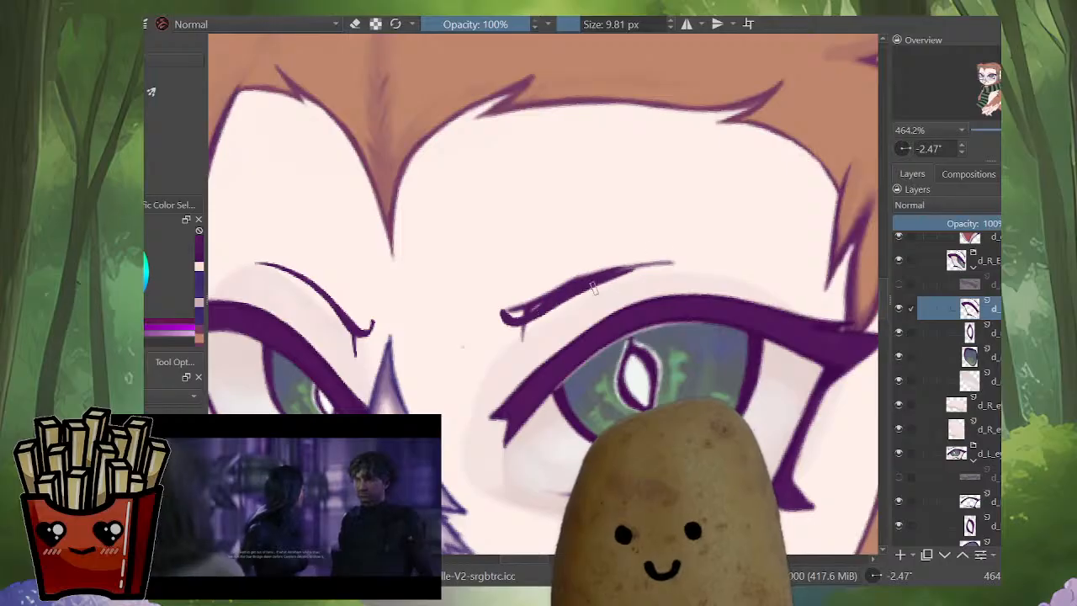
{"action": "key", "text": "e"}
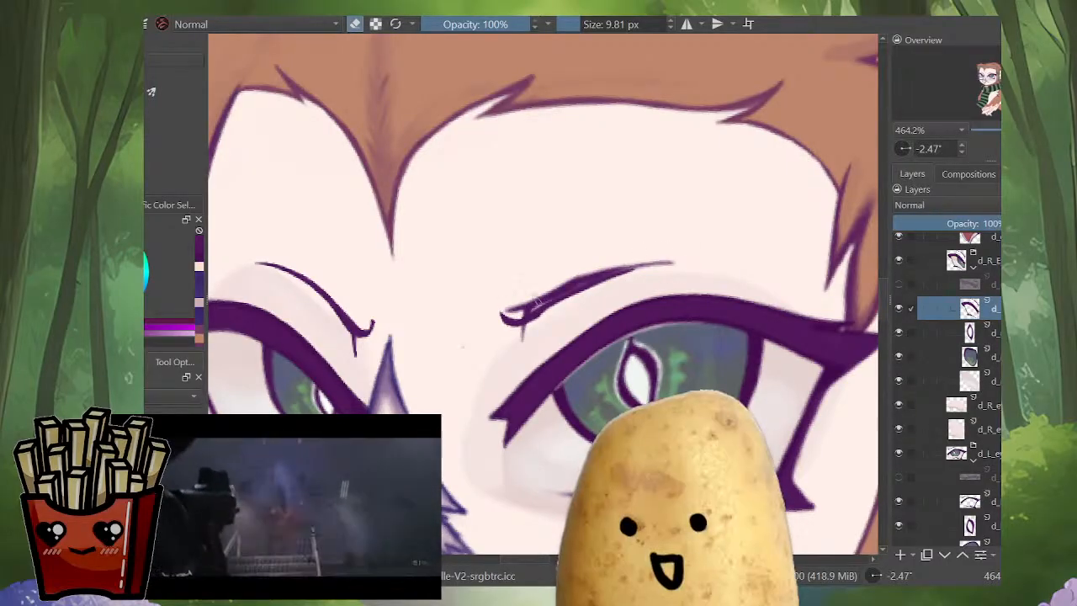
{"action": "mouse_move", "coordinate": [502, 322]}
{"action": "left_mouse_down"}
{"action": "mouse_move", "coordinate": [543, 318]}
{"action": "mouse_move", "coordinate": [626, 276]}
{"action": "left_mouse_up"}
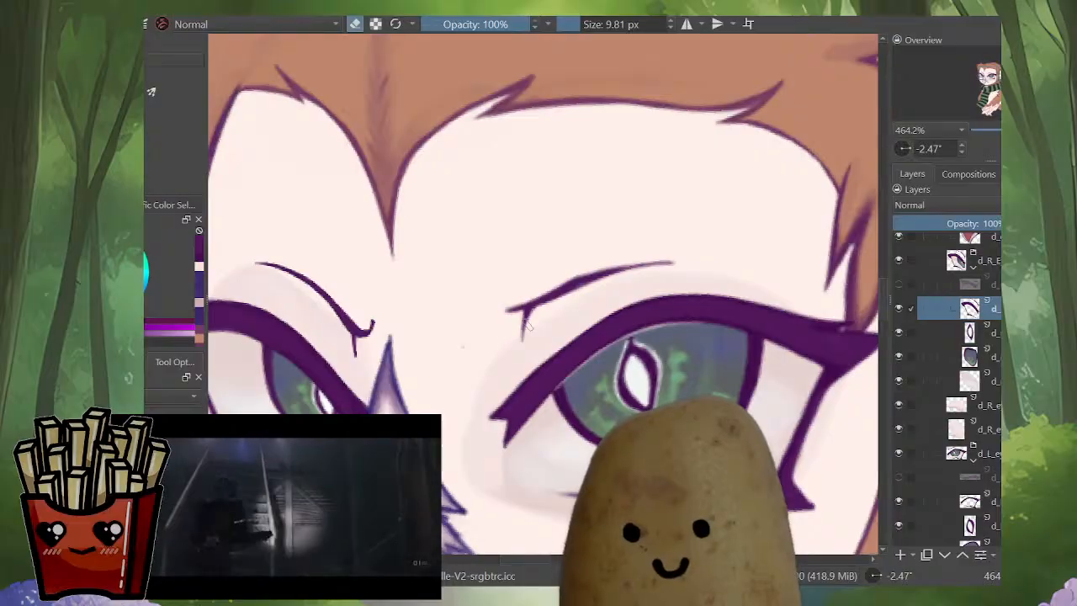
Step: Redraw the outer edge line of the right eye as a thinner, straighter stroke with the 9.67 px brush
{"action": "scroll", "coordinate": [574, 317], "scroll_direction": "down", "scroll_amount": 5}
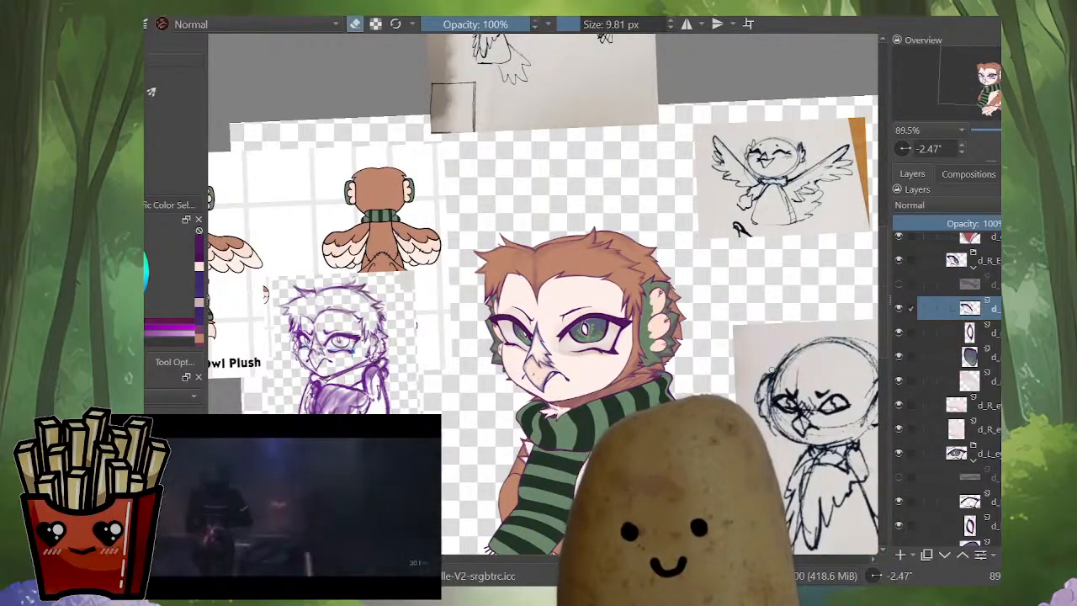
{"action": "scroll", "coordinate": [575, 335], "scroll_direction": "up", "scroll_amount": 6}
{"action": "key", "text": "bracketleft"}
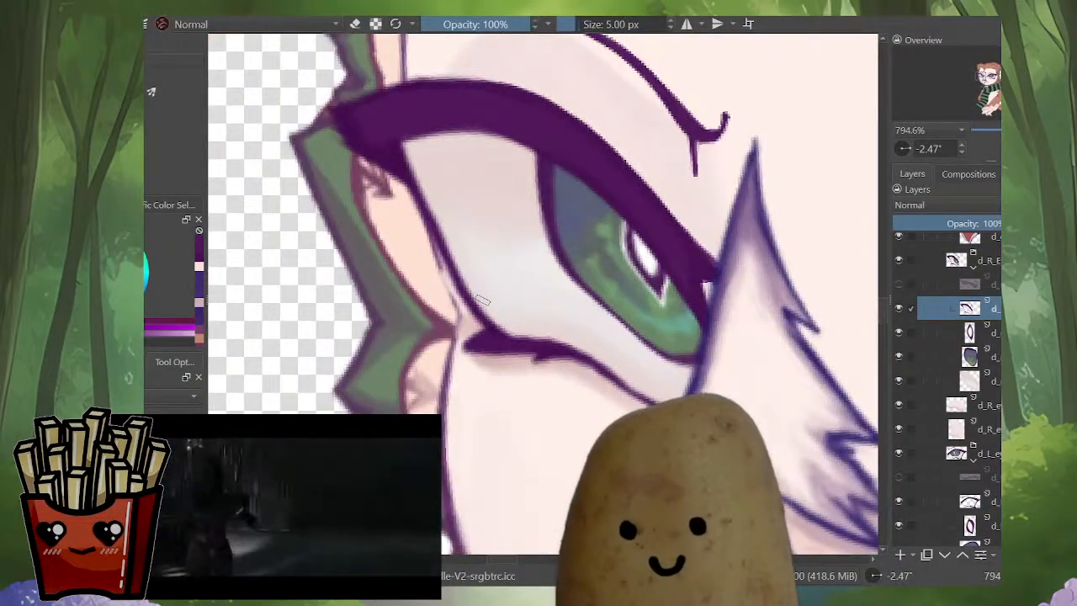
{"action": "key", "text": "m"}
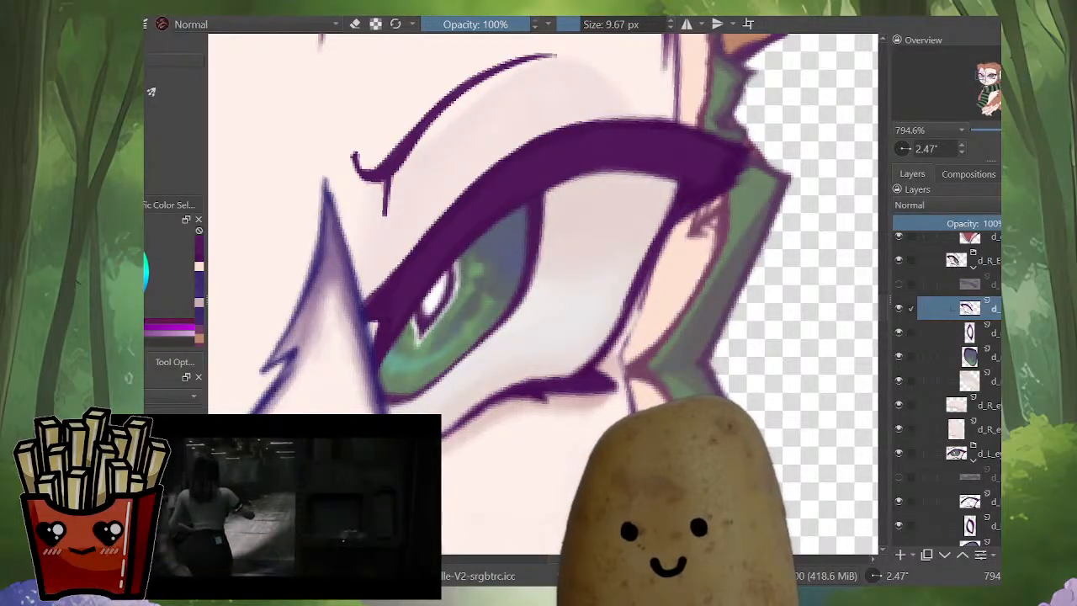
{"action": "key", "text": "e"}
{"action": "left_click_drag", "start_coordinate": [669, 242], "coordinate": [603, 367]}
{"action": "key", "text": "e"}
{"action": "mouse_move", "coordinate": [682, 212]}
{"action": "left_mouse_down"}
{"action": "mouse_move", "coordinate": [607, 351]}
{"action": "mouse_move", "coordinate": [662, 222]}
{"action": "mouse_move", "coordinate": [598, 360]}
{"action": "left_mouse_up"}
{"action": "key", "text": "ctrl+z"}
{"action": "key", "text": "ctrl+z"}
{"action": "left_click_drag", "start_coordinate": [659, 229], "coordinate": [596, 362]}
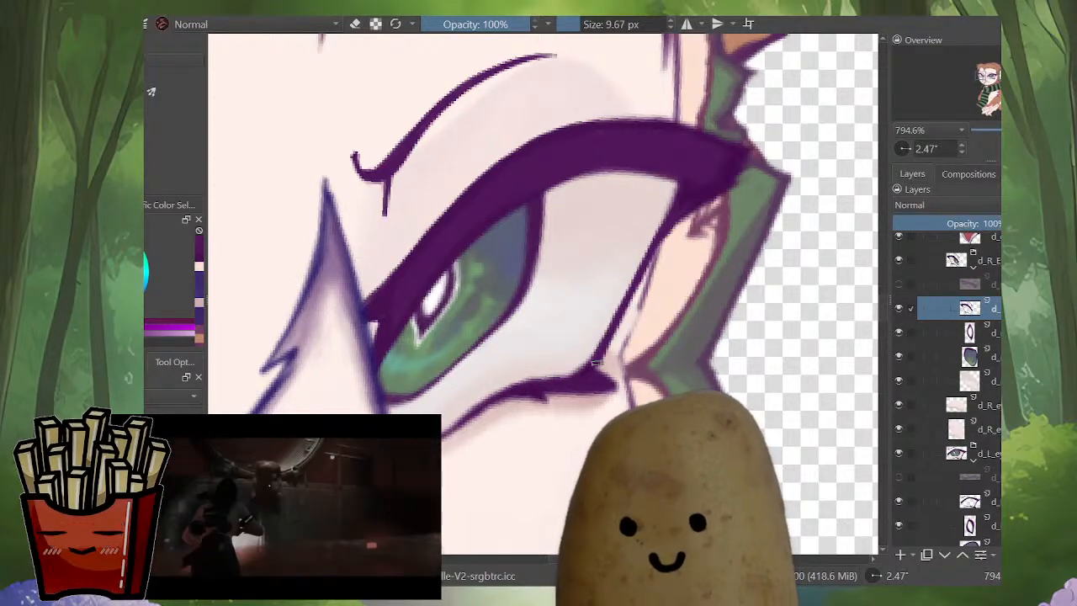
{"action": "key", "text": "m"}
{"action": "key", "text": "ctrl+e"}
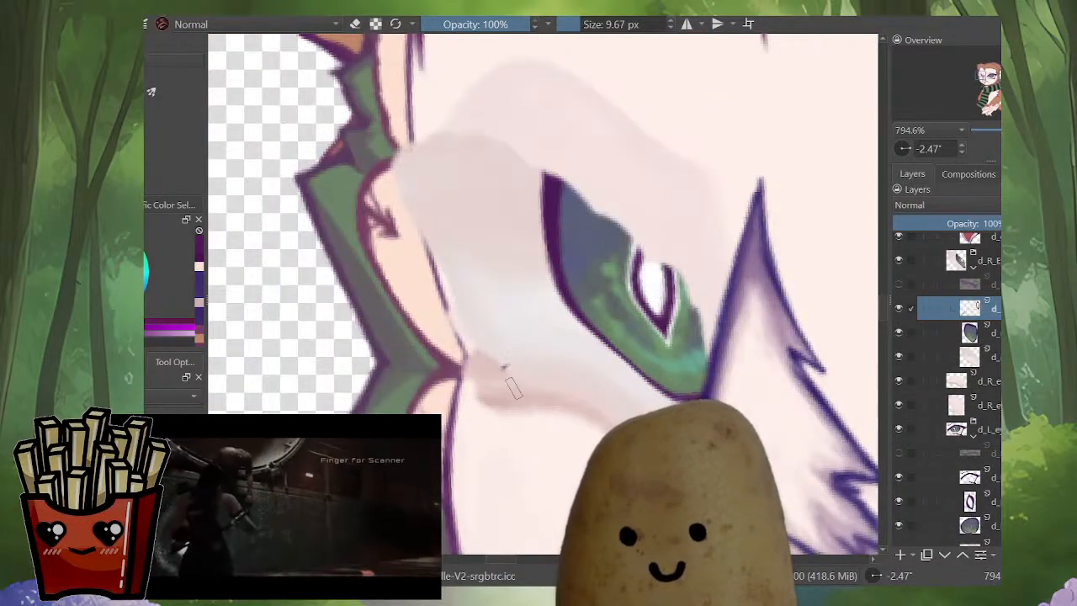
{"action": "scroll", "coordinate": [565, 352], "scroll_direction": "down", "scroll_amount": 2}
{"action": "key", "text": "ctrl+z"}
{"action": "scroll", "coordinate": [566, 319], "scroll_direction": "down", "scroll_amount": 1}
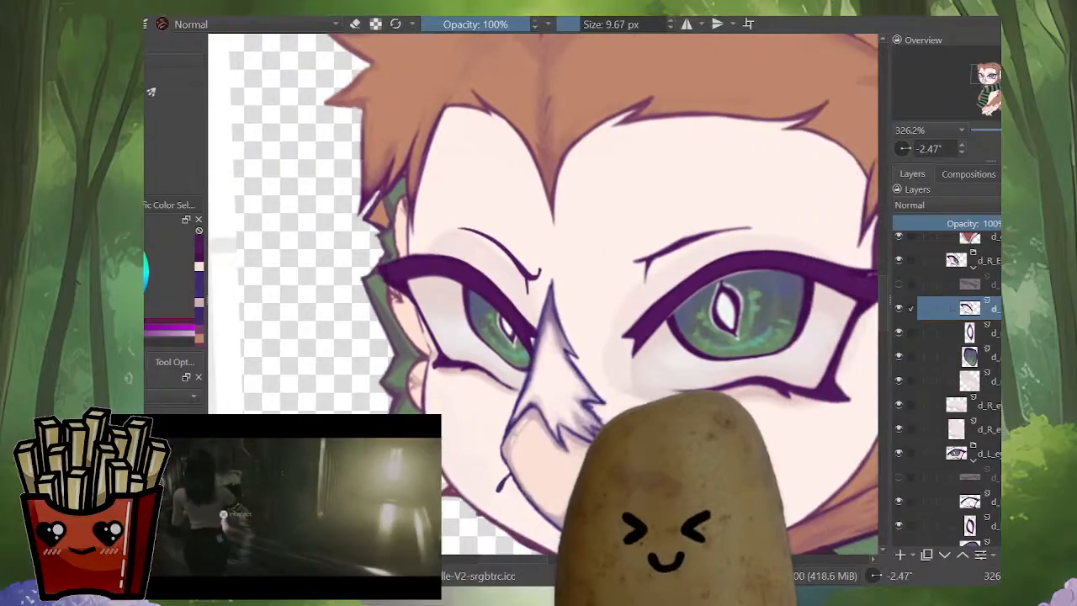
Step: Extend the right eye's lower outer corner into a dark pointed wedge at 6.79 px and clean up the lower lash line's underside
{"action": "scroll", "coordinate": [445, 362], "scroll_direction": "up", "scroll_amount": 3}
{"action": "key", "text": "bracketleft"}
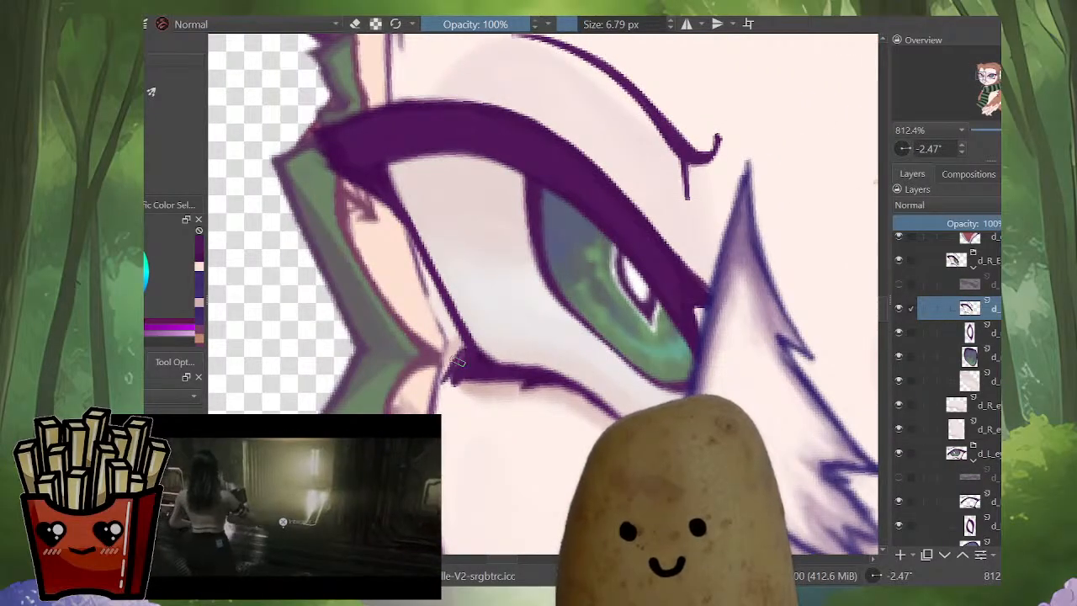
{"action": "mouse_move", "coordinate": [462, 351]}
{"action": "left_mouse_down"}
{"action": "mouse_move", "coordinate": [436, 397]}
{"action": "mouse_move", "coordinate": [503, 373]}
{"action": "mouse_move", "coordinate": [469, 388]}
{"action": "left_mouse_up"}
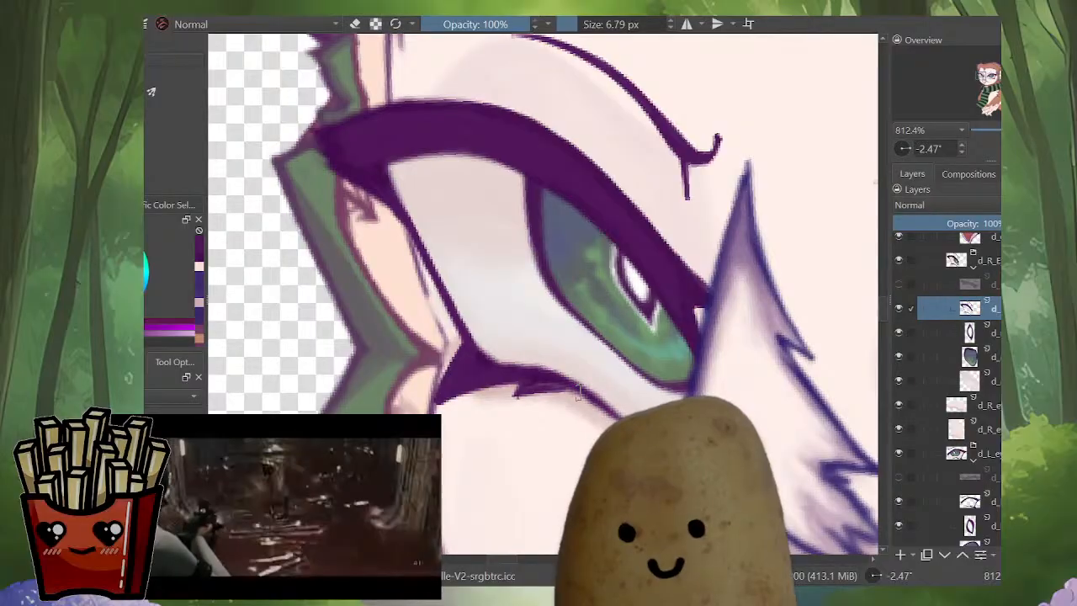
{"action": "key", "text": "e"}
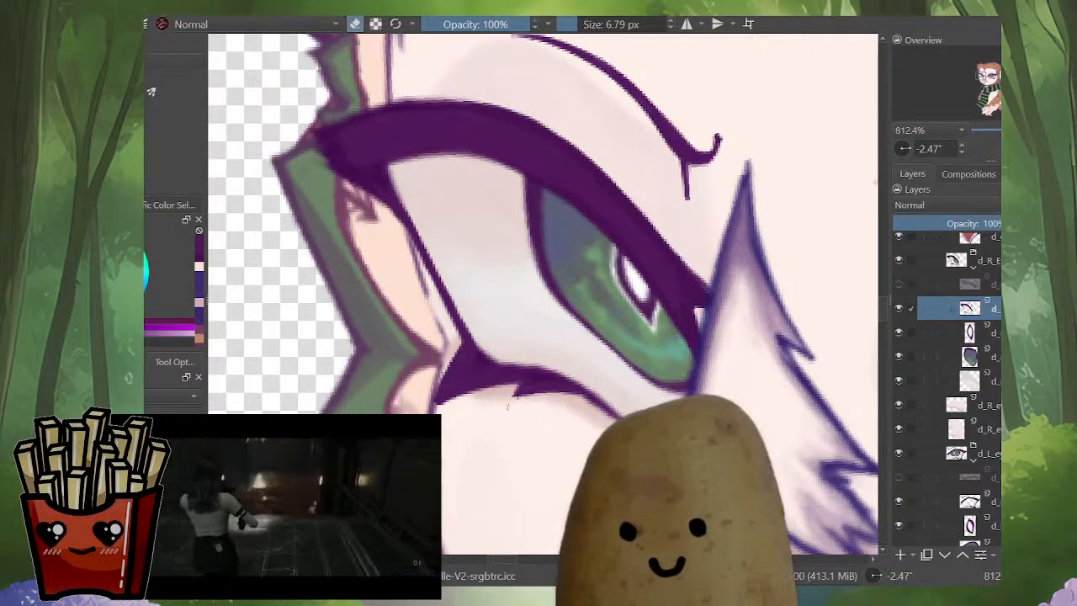
{"action": "scroll", "coordinate": [497, 403], "scroll_direction": "down", "scroll_amount": 10}
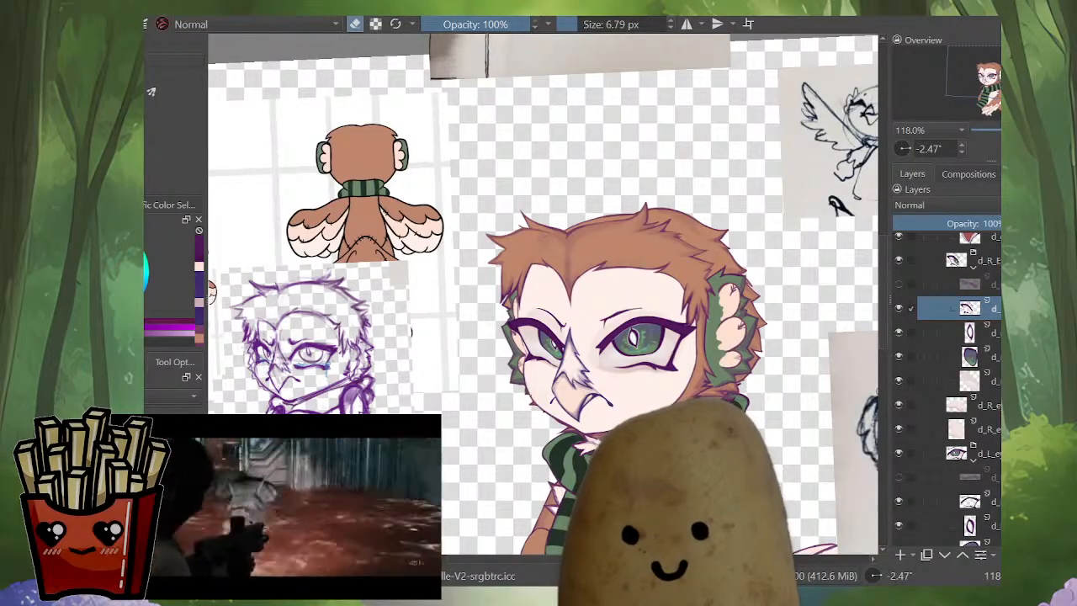
Step: Reshape the outer corner of the right eye's upper lash line into a slimmer pointed wing at 6.79 px
{"action": "key", "text": "m"}
{"action": "scroll", "coordinate": [476, 330], "scroll_direction": "up", "scroll_amount": 8}
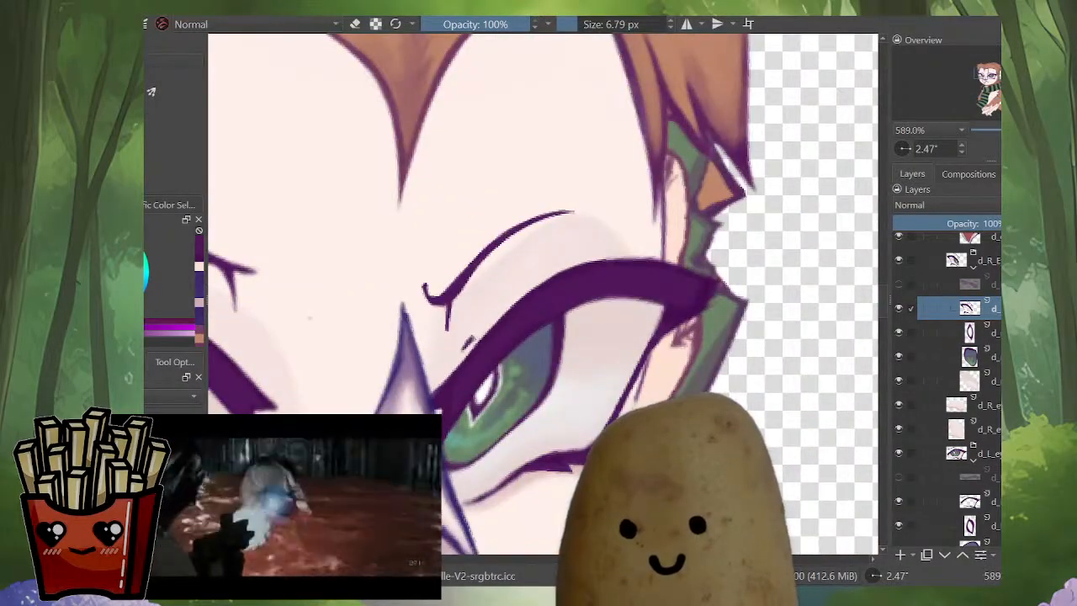
{"action": "key", "text": "e"}
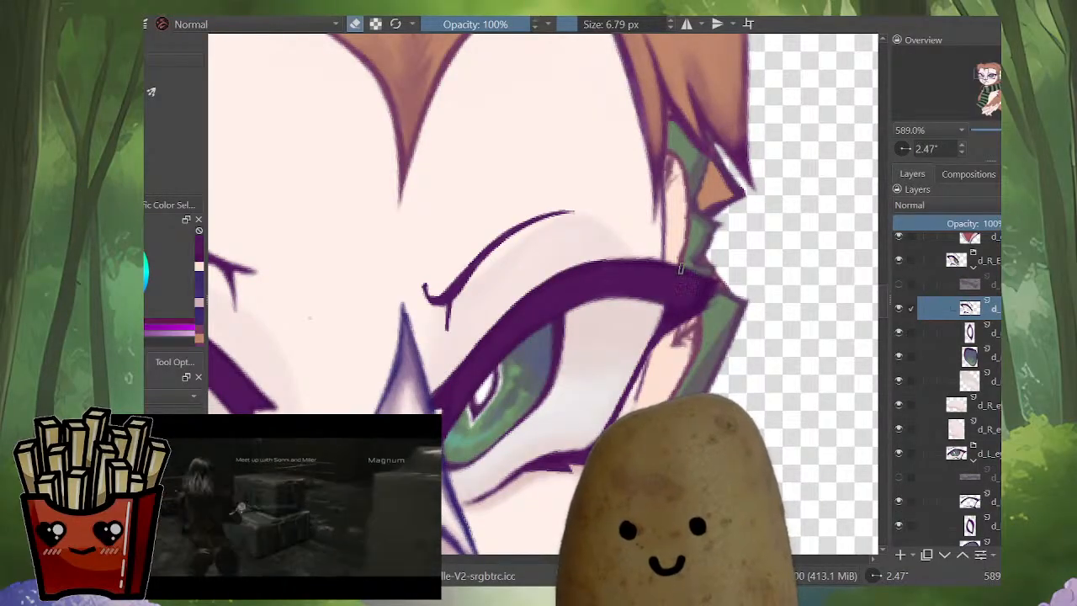
{"action": "key", "text": "e"}
{"action": "mouse_move", "coordinate": [710, 273]}
{"action": "left_mouse_down"}
{"action": "mouse_move", "coordinate": [640, 252]}
{"action": "mouse_move", "coordinate": [569, 253]}
{"action": "left_mouse_up"}
{"action": "left_click", "coordinate": [670, 326], "text": "ctrl"}
{"action": "left_click_drag", "start_coordinate": [661, 275], "coordinate": [663, 271]}
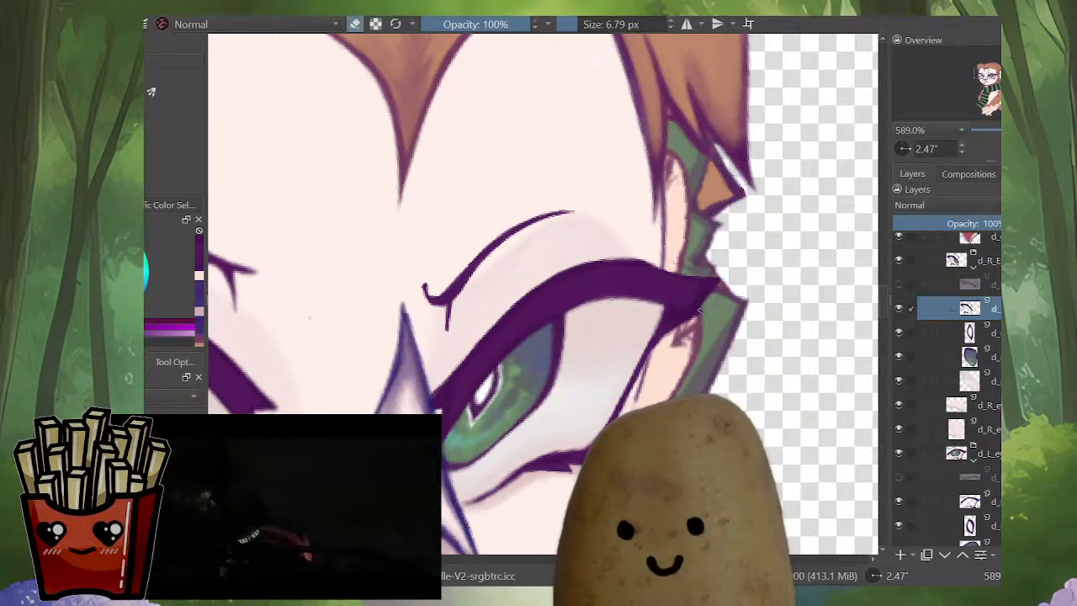
{"action": "key", "text": "e"}
{"action": "left_click", "coordinate": [678, 318], "text": "ctrl"}
{"action": "mouse_move", "coordinate": [683, 322]}
{"action": "left_mouse_down"}
{"action": "mouse_move", "coordinate": [691, 314]}
{"action": "mouse_move", "coordinate": [654, 345]}
{"action": "left_mouse_up"}
Step: Redraw the inner end of the right eye's lower lash line as one tapered stroke and check it in mirrored and normal views
{"action": "left_click_drag", "start_coordinate": [309, 318], "coordinate": [301, 394]}
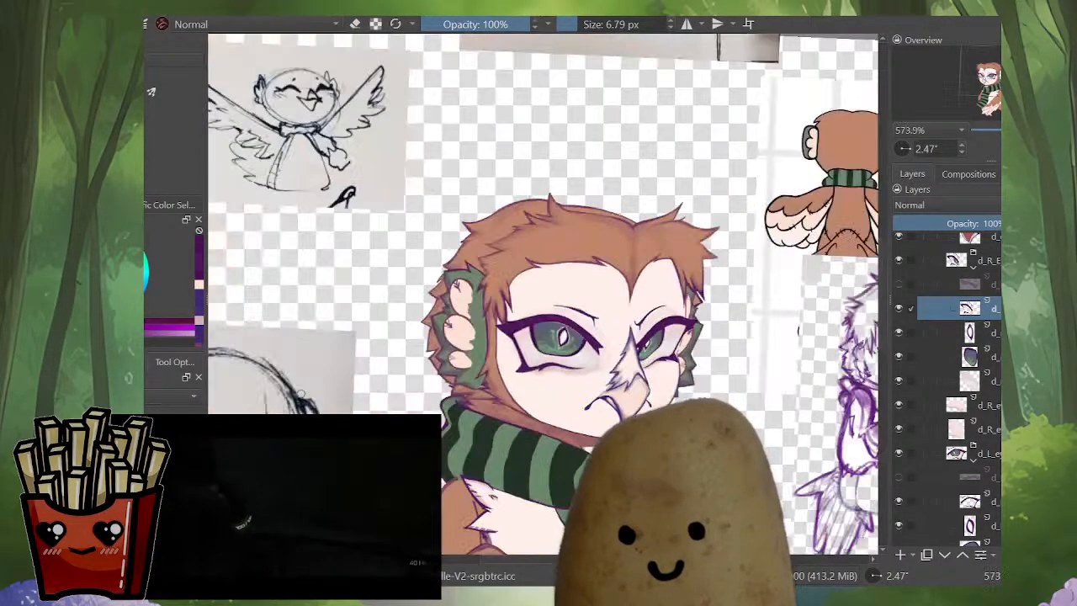
{"action": "scroll", "coordinate": [655, 373], "scroll_direction": "up", "scroll_amount": 6}
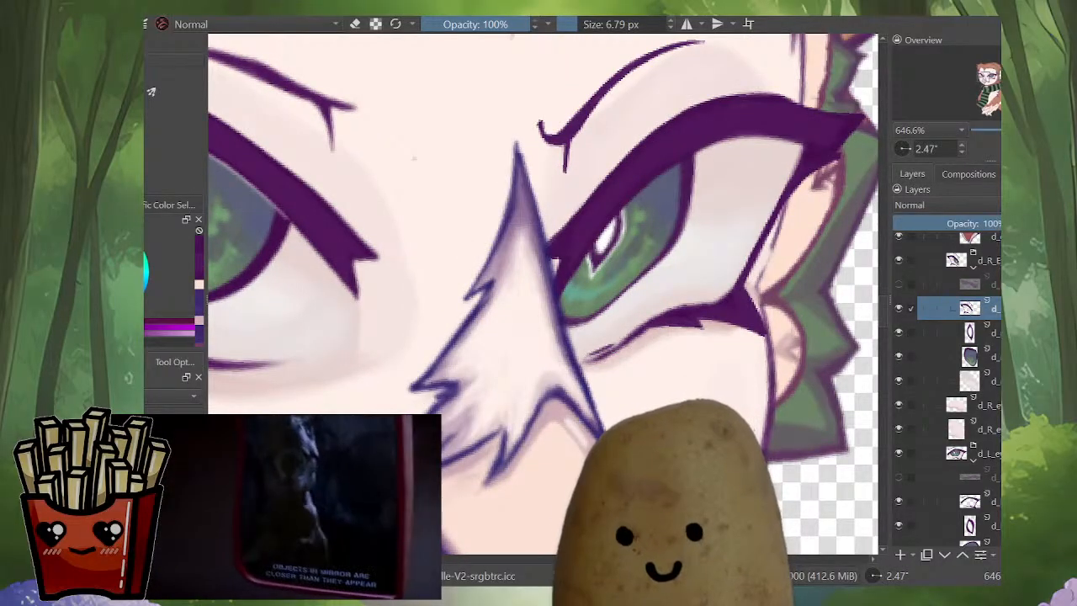
{"action": "mouse_move", "coordinate": [591, 355]}
{"action": "left_mouse_down"}
{"action": "mouse_move", "coordinate": [688, 306]}
{"action": "mouse_move", "coordinate": [656, 314]}
{"action": "mouse_move", "coordinate": [717, 310]}
{"action": "mouse_move", "coordinate": [694, 306]}
{"action": "mouse_move", "coordinate": [680, 331]}
{"action": "mouse_move", "coordinate": [646, 331]}
{"action": "left_mouse_up"}
{"action": "key", "text": "e"}
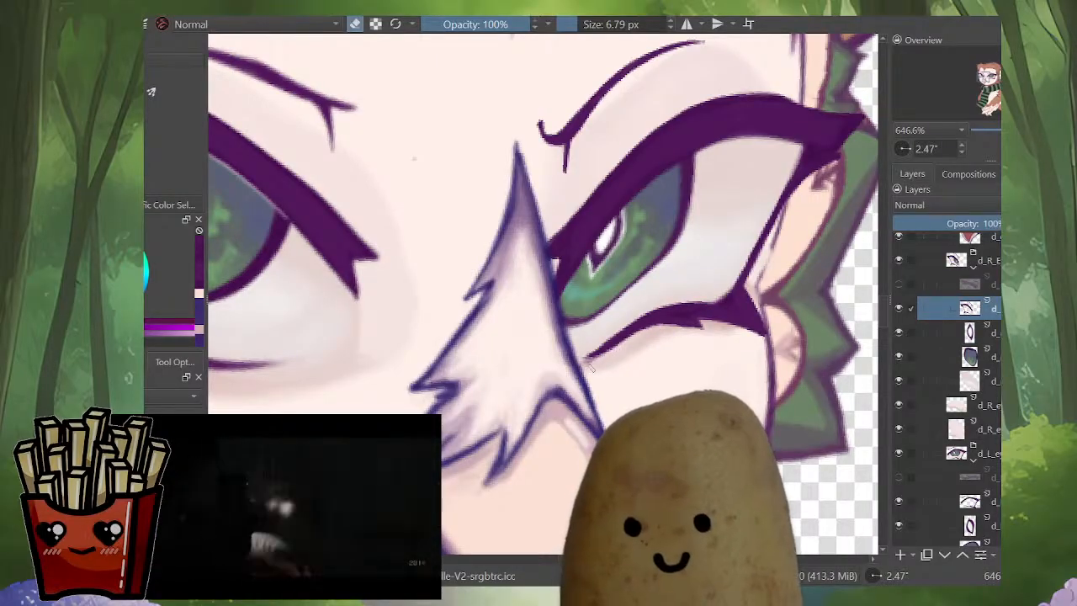
{"action": "key", "text": "minus"}
{"action": "key", "text": "minus"}
{"action": "key", "text": "minus"}
{"action": "key", "text": "m"}
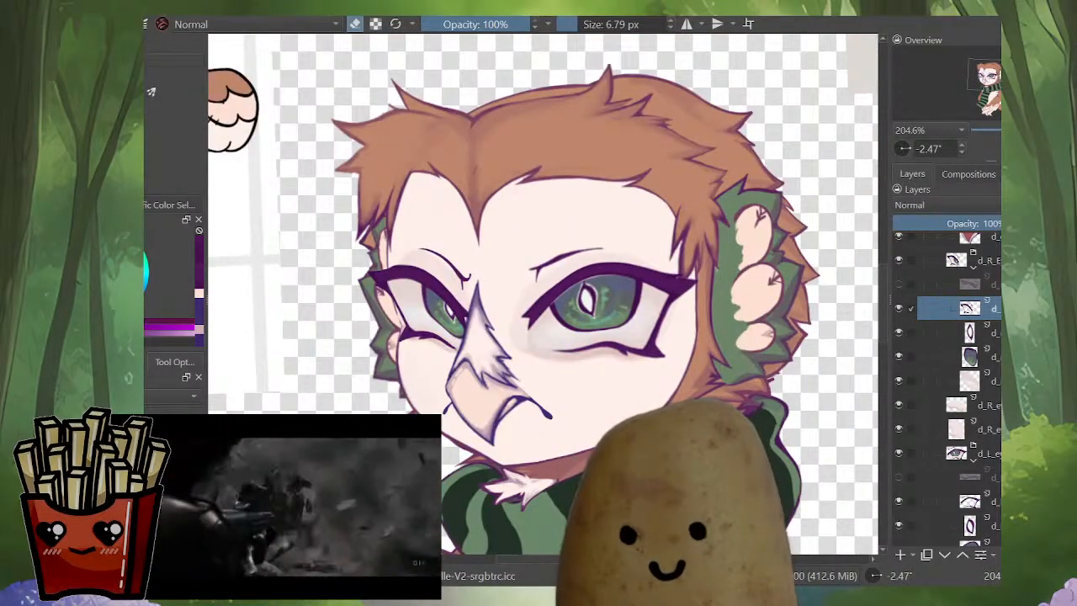
{"action": "key", "text": "m"}
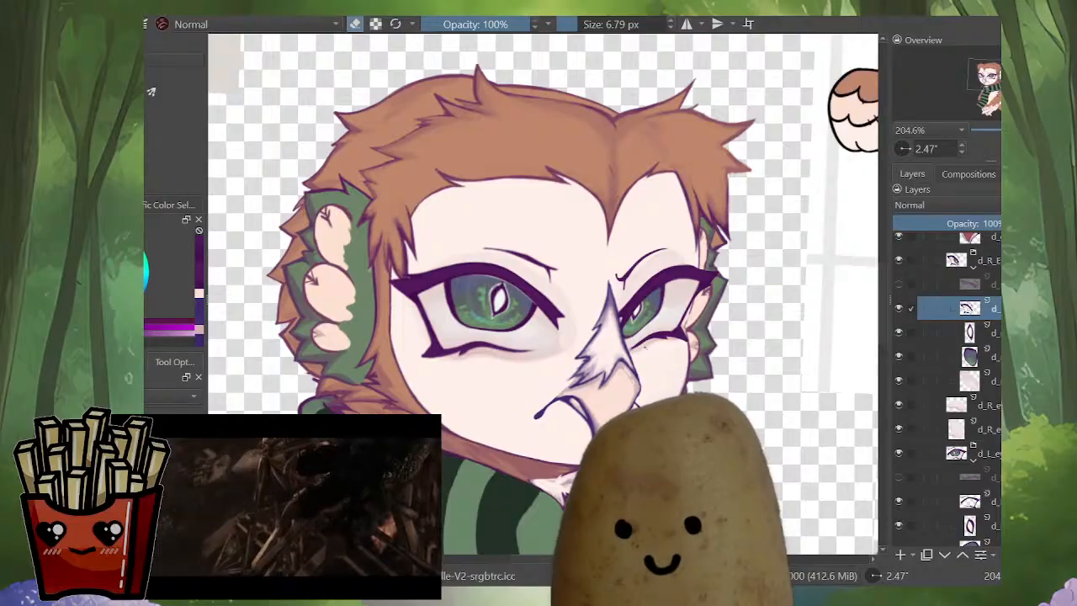
Step: Sharpen the inner tip of the right eye's lower lash line, drawing and erasing at 5.28 px
{"action": "scroll", "coordinate": [648, 352], "scroll_direction": "up", "scroll_amount": 3}
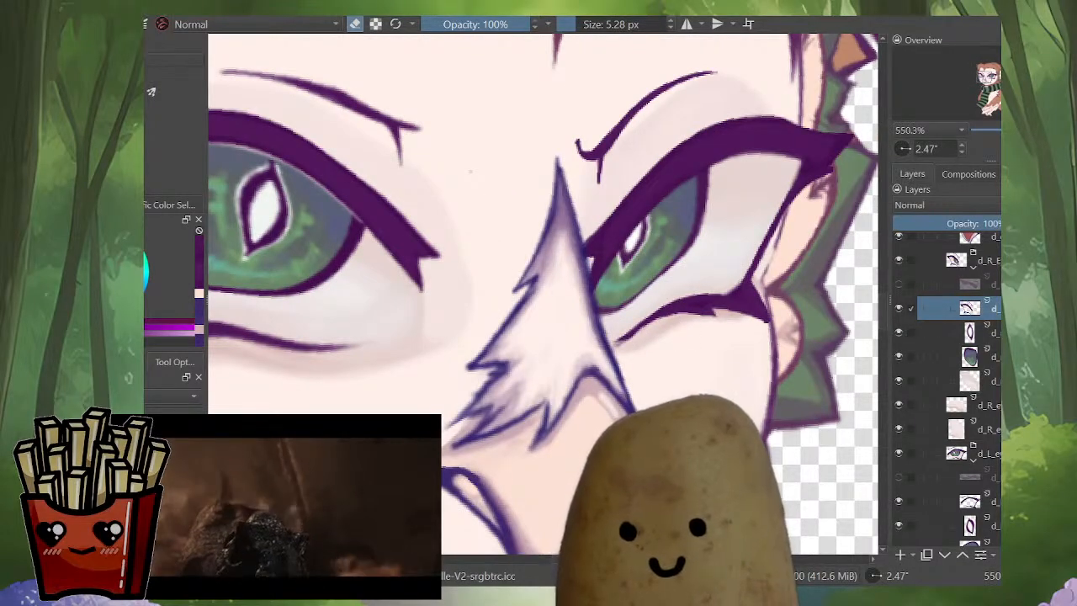
{"action": "scroll", "coordinate": [662, 322], "scroll_direction": "up", "scroll_amount": 2}
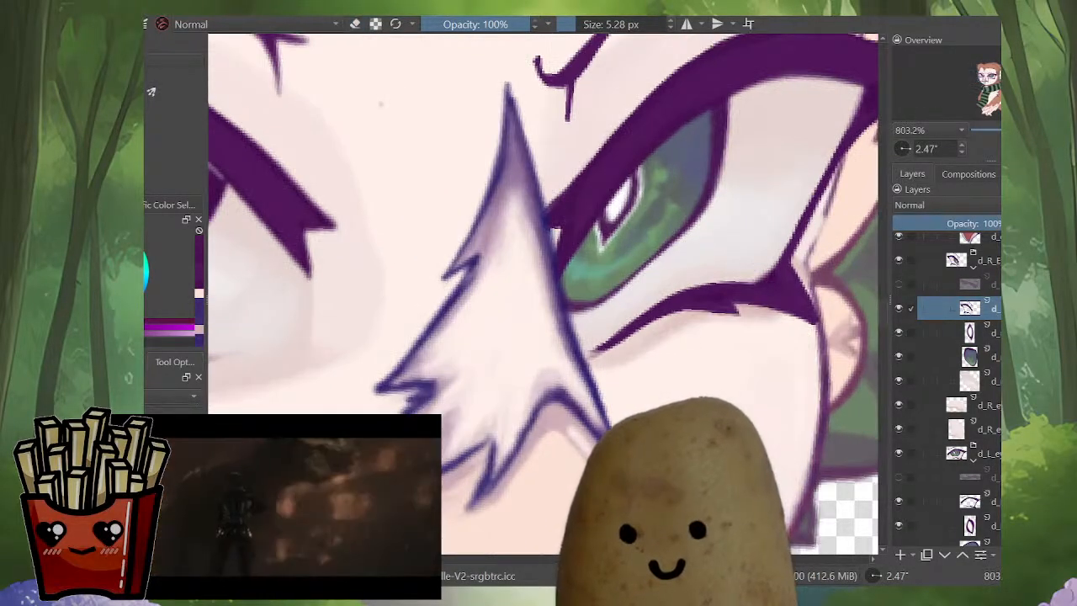
{"action": "key", "text": "e"}
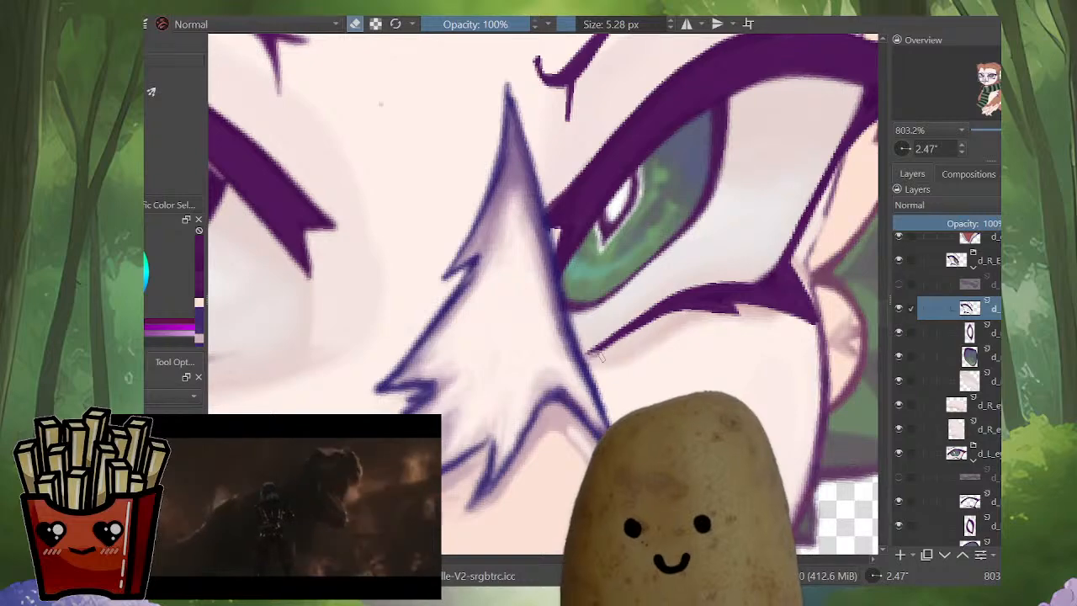
{"action": "scroll", "coordinate": [661, 341], "scroll_direction": "down", "scroll_amount": 3}
{"action": "key", "text": "m"}
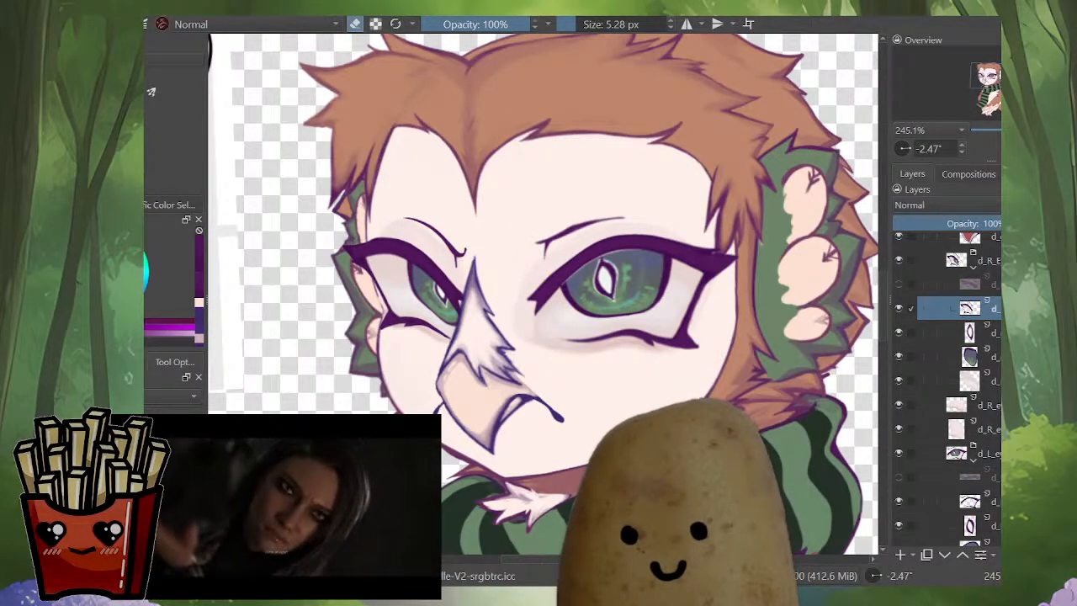
Step: Compare the right eye's hidden thick lash layer with its lash and brow line layer by toggling their visibility and isolating each one
{"action": "left_click", "coordinate": [972, 284]}
{"action": "left_click", "coordinate": [898, 284]}
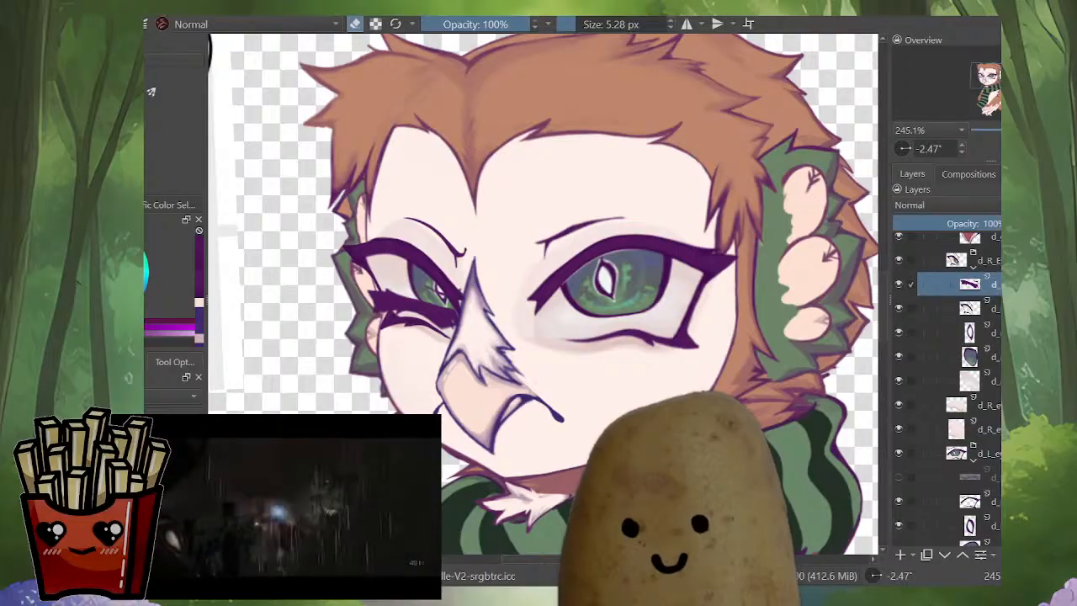
{"action": "left_click", "coordinate": [898, 309]}
{"action": "left_click", "coordinate": [899, 309]}
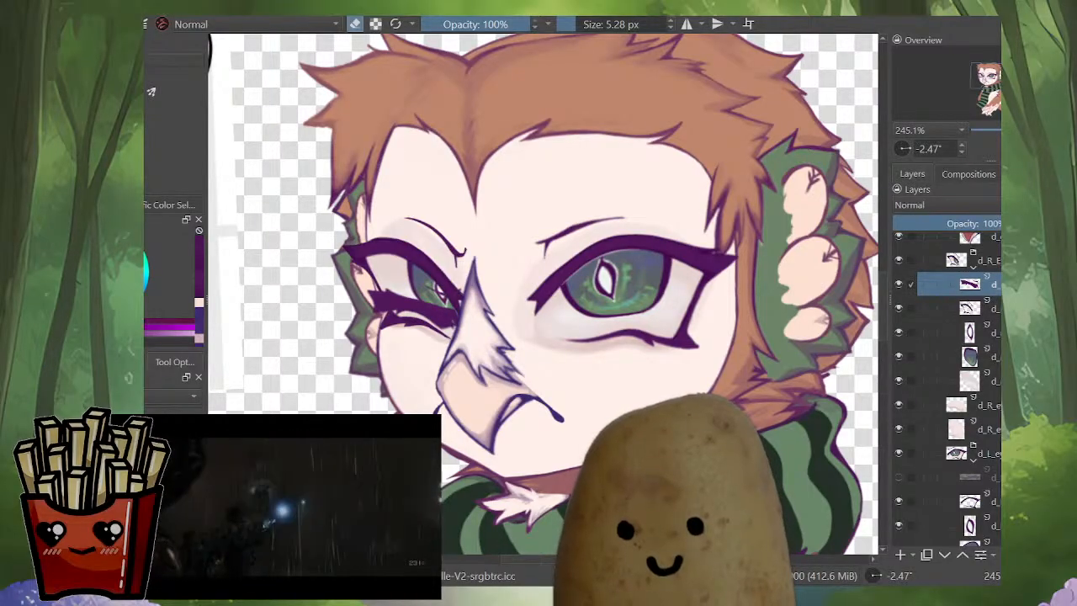
{"action": "left_click", "coordinate": [898, 308]}
{"action": "left_click", "coordinate": [899, 309]}
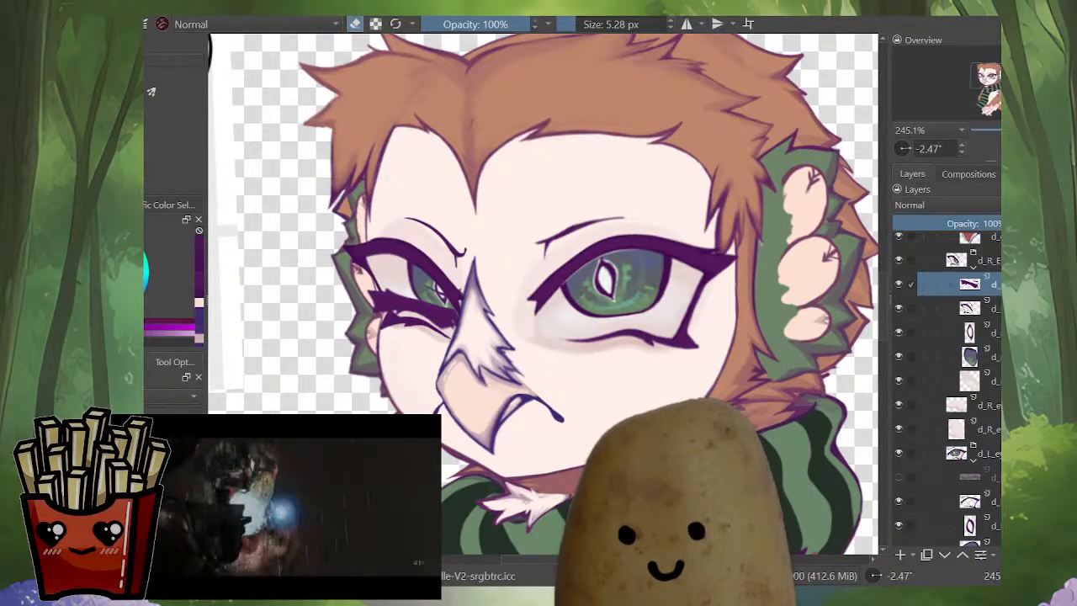
{"action": "left_click", "coordinate": [899, 284]}
{"action": "left_click", "coordinate": [970, 284], "text": "alt"}
{"action": "left_click", "coordinate": [970, 308]}
{"action": "left_click", "coordinate": [970, 284]}
{"action": "left_click", "coordinate": [970, 309]}
{"action": "left_click", "coordinate": [970, 284]}
{"action": "left_click", "coordinate": [970, 309]}
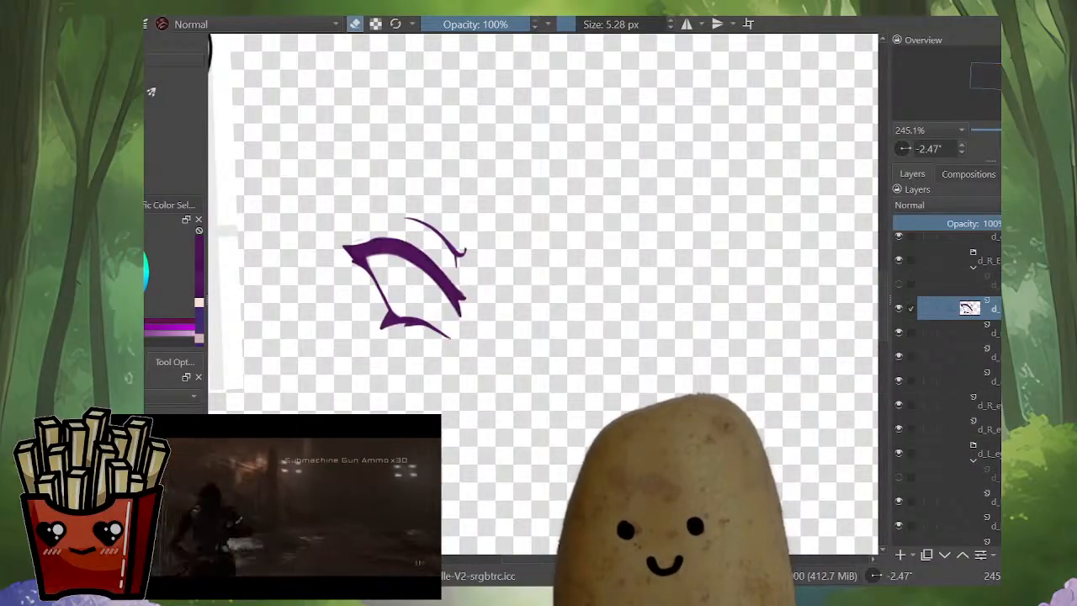
{"action": "left_click", "coordinate": [970, 309], "text": "alt"}
Step: Check the balance of the owl's eyes and face in mirrored and normal views, both at full-head size and from afar
{"action": "key", "text": "m"}
{"action": "scroll", "coordinate": [700, 345], "scroll_direction": "down", "scroll_amount": 4}
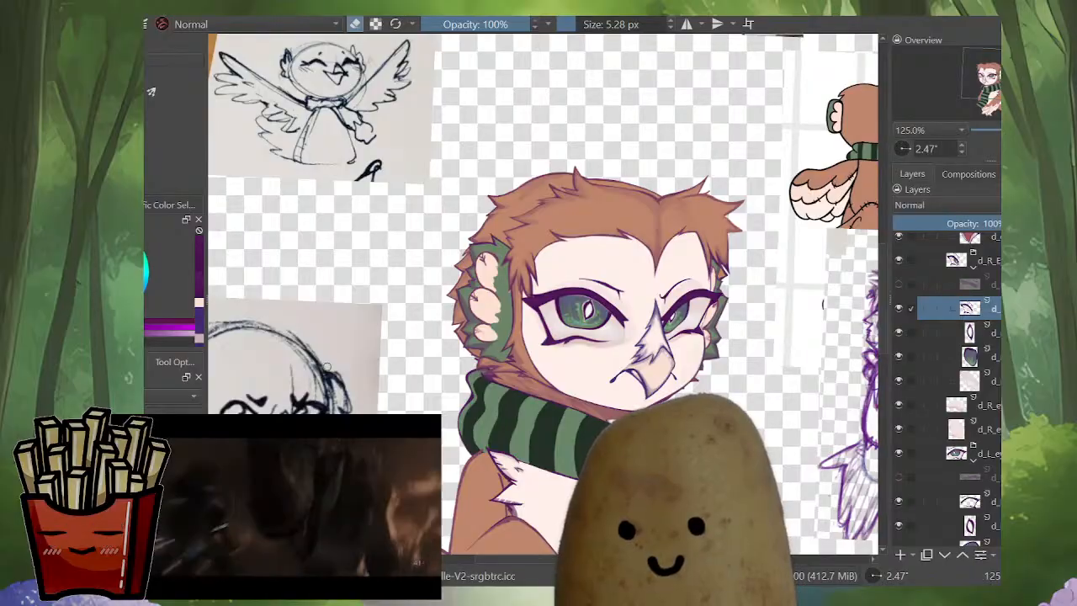
{"action": "scroll", "coordinate": [700, 345], "scroll_direction": "down", "scroll_amount": 2}
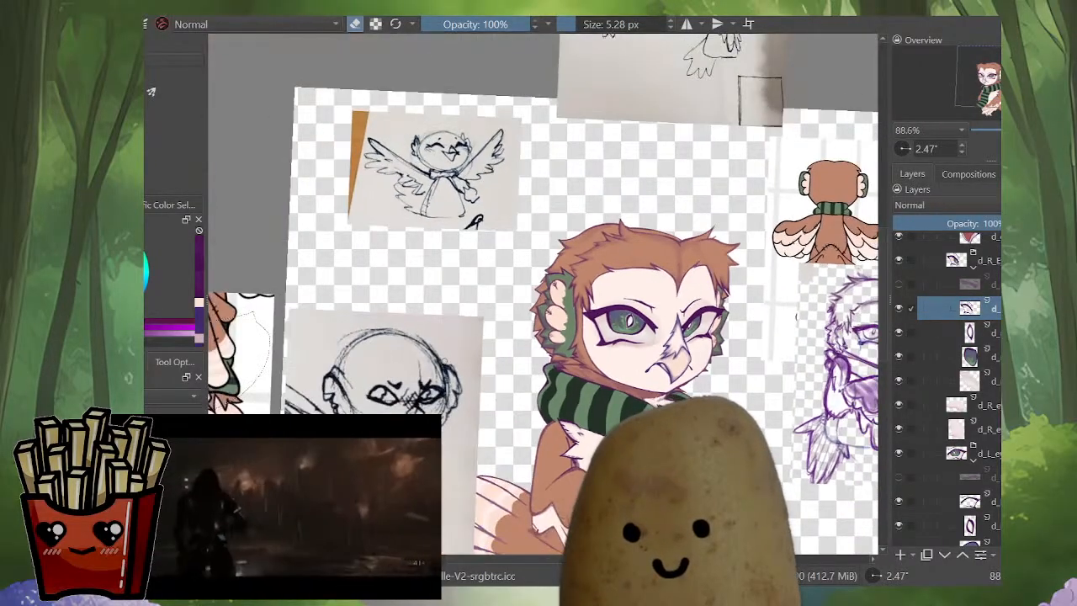
{"action": "key", "text": "m"}
{"action": "scroll", "coordinate": [360, 330], "scroll_direction": "up", "scroll_amount": 6}
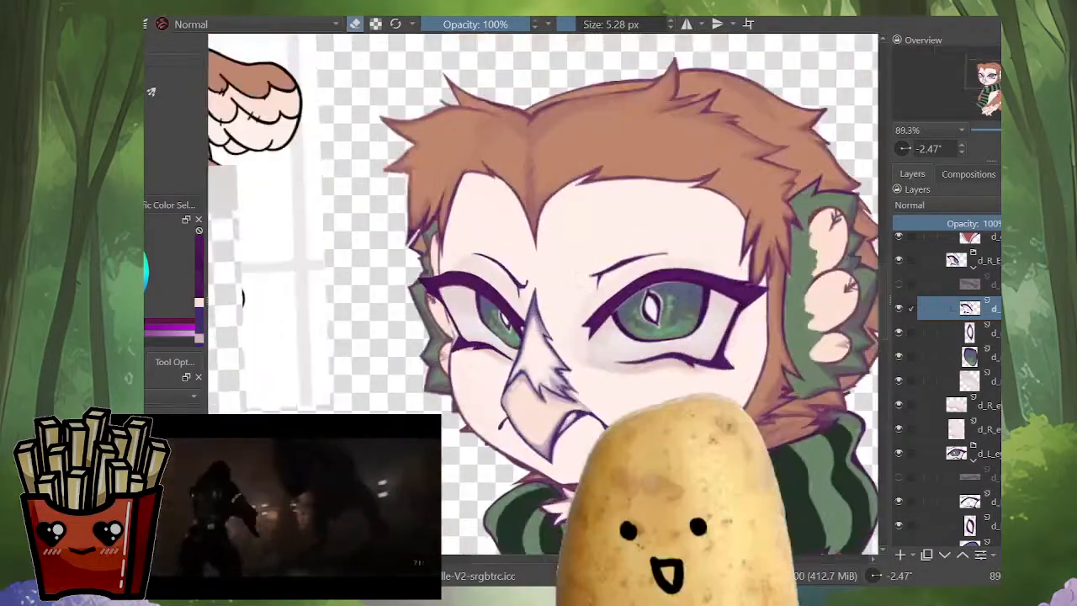
{"action": "scroll", "coordinate": [543, 295], "scroll_direction": "down", "scroll_amount": 5}
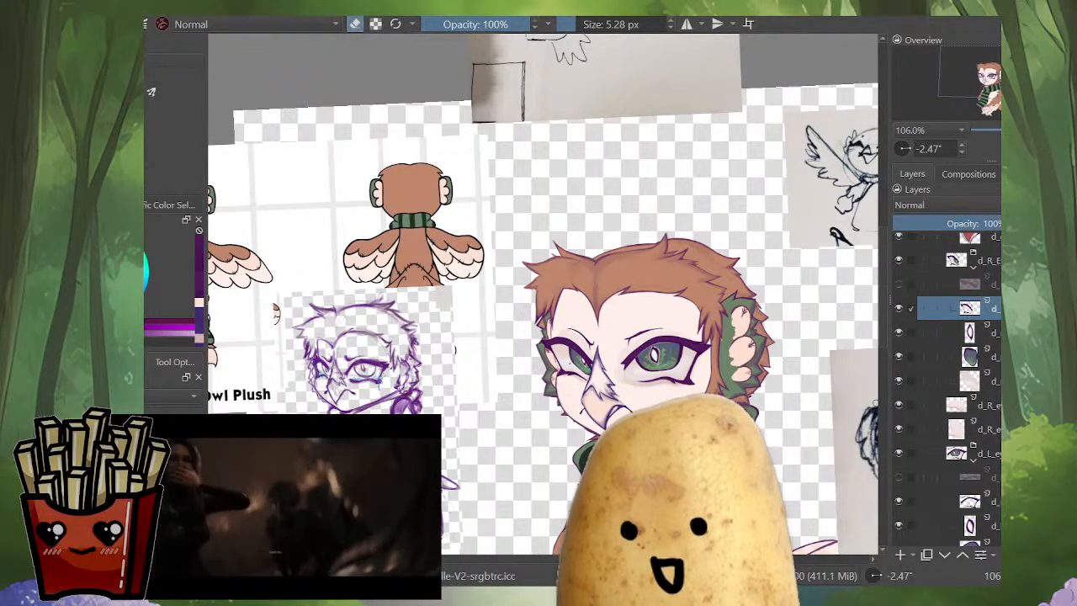
Step: Select the right eye's iris layer and compare it in isolation and within the complete eye
{"action": "scroll", "coordinate": [574, 369], "scroll_direction": "up", "scroll_amount": 4}
{"action": "left_click_drag", "start_coordinate": [574, 369], "coordinate": [611, 394]}
{"action": "left_click", "coordinate": [970, 357], "text": "alt"}
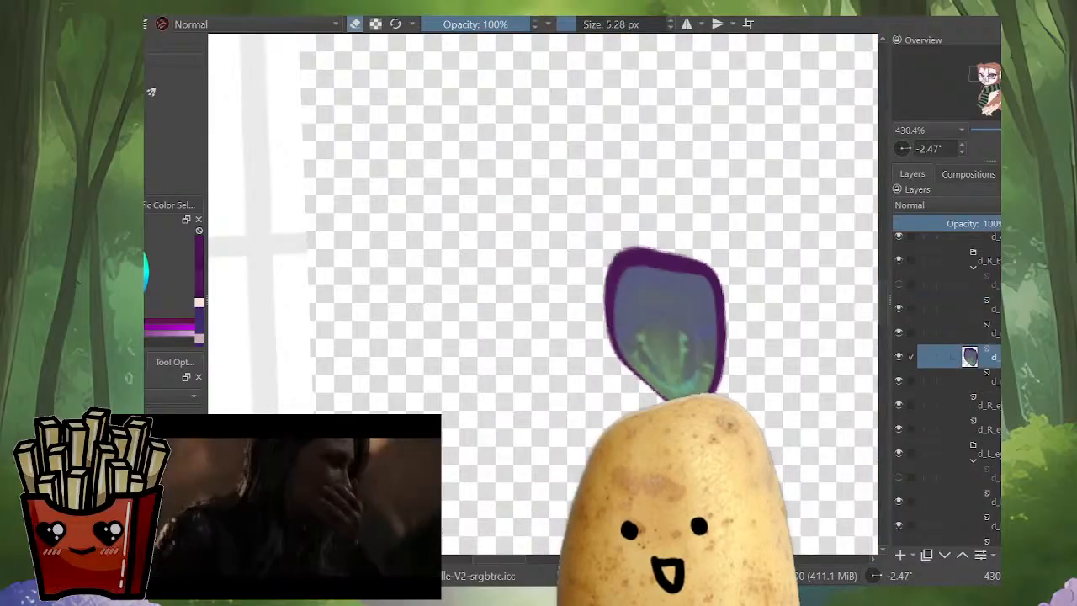
{"action": "left_click", "coordinate": [970, 357], "text": "alt"}
{"action": "left_click_drag", "start_coordinate": [589, 210], "coordinate": [523, 205]}
{"action": "scroll", "coordinate": [639, 429], "scroll_direction": "up", "scroll_amount": 2}
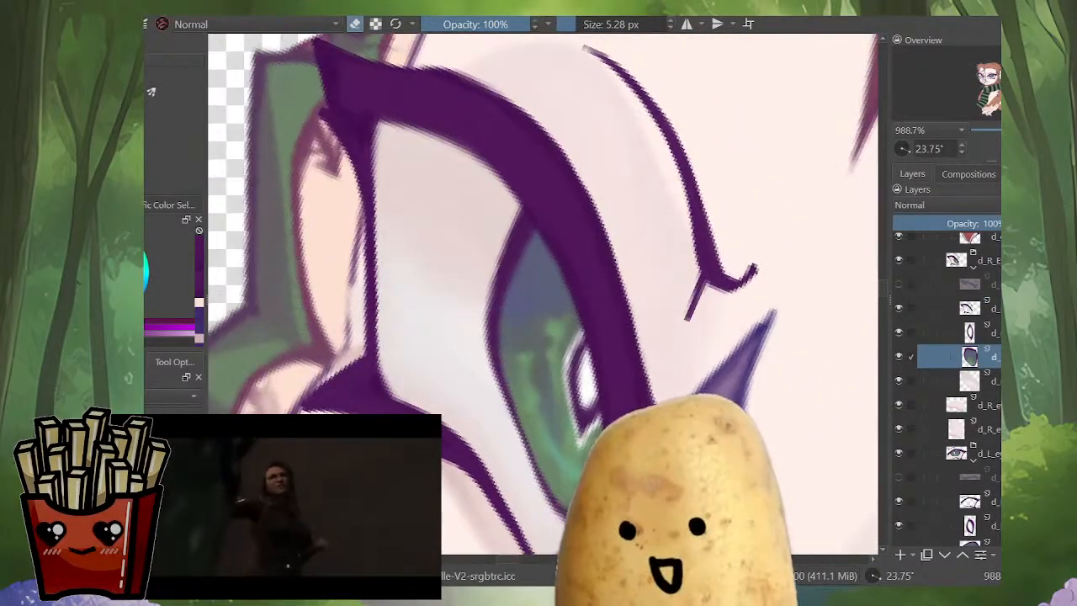
{"action": "left_click", "coordinate": [970, 356], "text": "alt"}
Step: Thin the lower part of the right iris outline on its isolated layer, erasing at 5.28 px
{"action": "mouse_move", "coordinate": [518, 241]}
{"action": "left_mouse_down"}
{"action": "mouse_move", "coordinate": [498, 358]}
{"action": "mouse_move", "coordinate": [537, 481]}
{"action": "left_mouse_up"}
{"action": "key", "text": "ctrl+z"}
{"action": "key", "text": "e"}
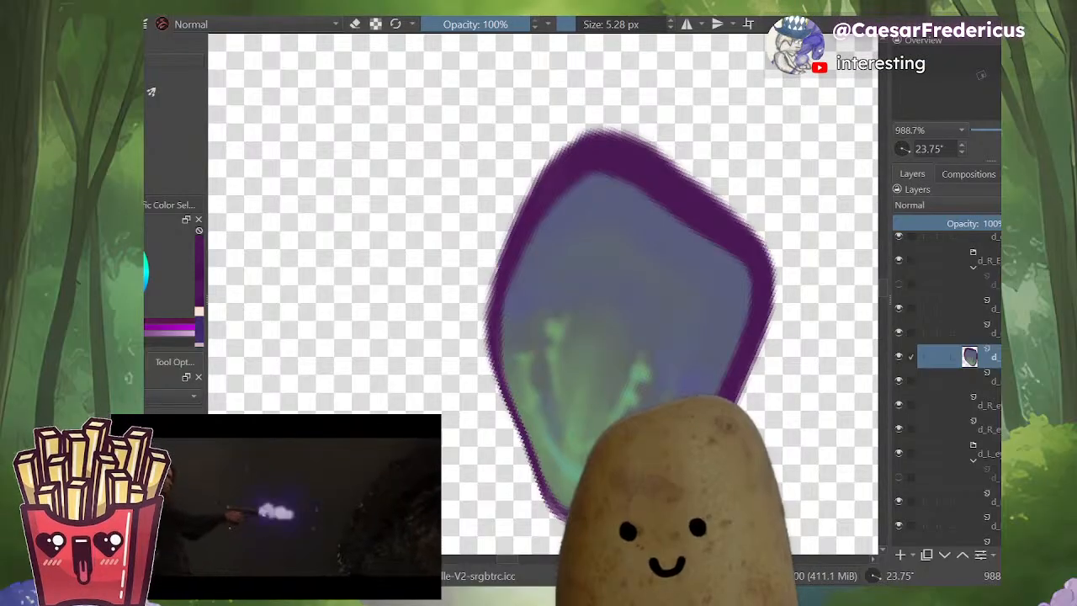
{"action": "key", "text": "e"}
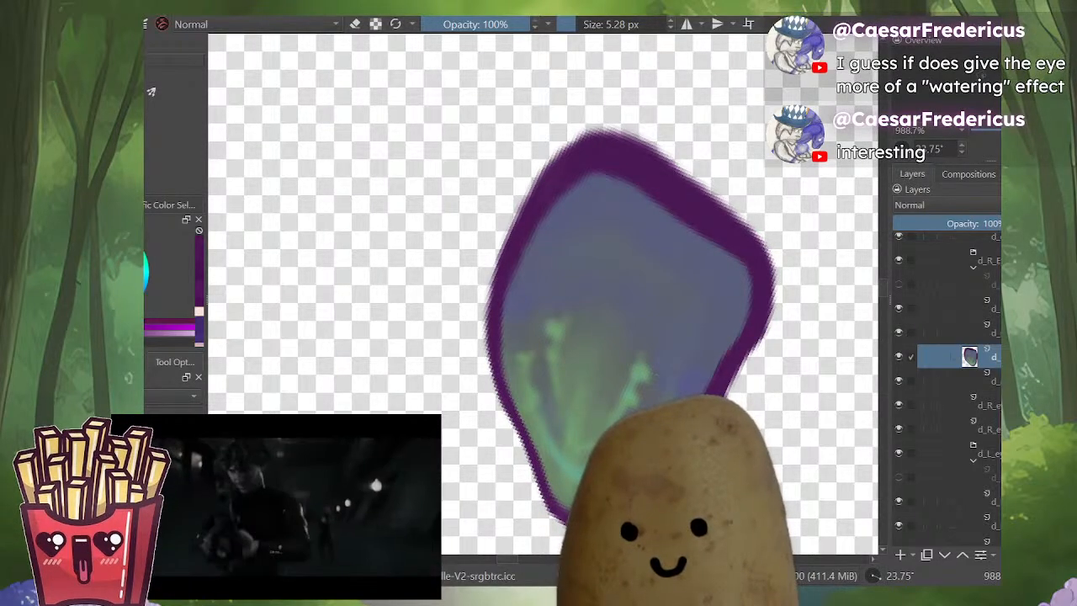
{"action": "left_click_drag", "start_coordinate": [565, 518], "coordinate": [616, 472]}
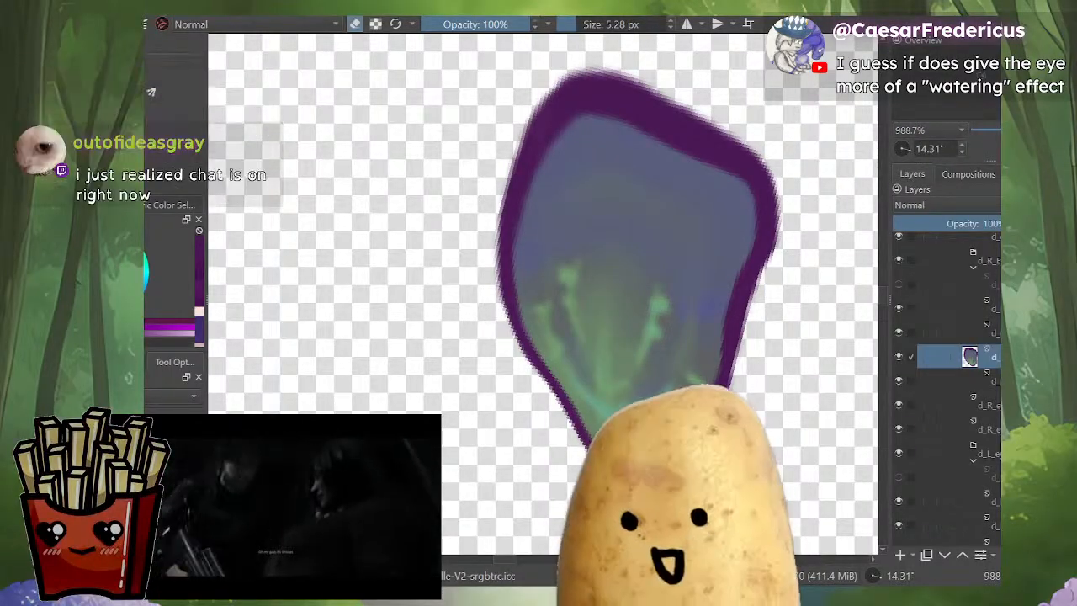
{"action": "scroll", "coordinate": [517, 261], "scroll_direction": "up", "scroll_amount": 3}
Step: Trim the upper edge and inner side of the right iris outline with the eraser at 6.78 px
{"action": "key", "text": "bracketright"}
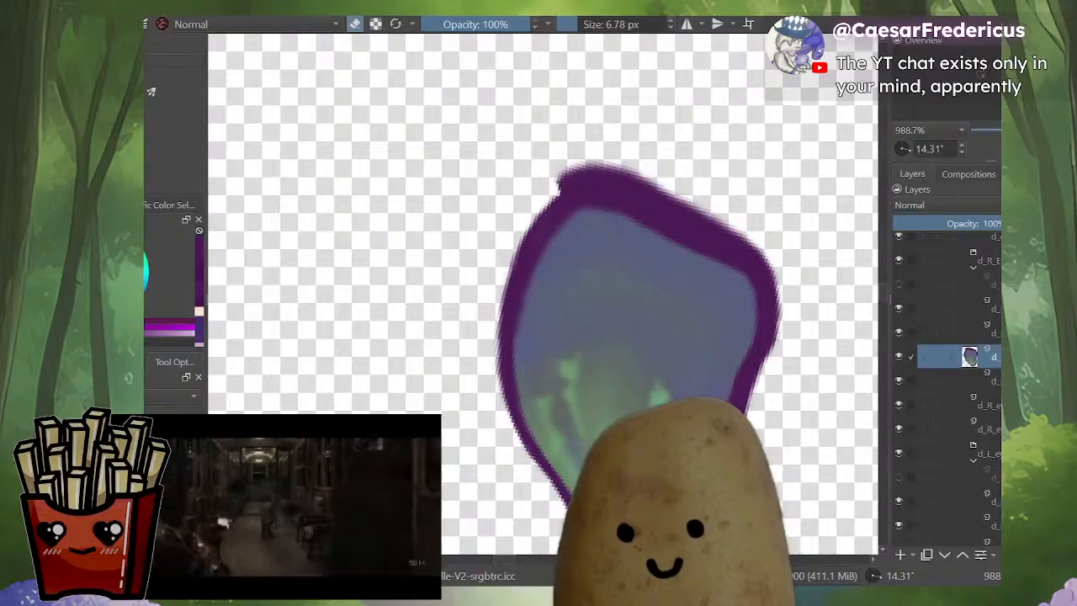
{"action": "mouse_move", "coordinate": [508, 240]}
{"action": "left_mouse_down"}
{"action": "mouse_move", "coordinate": [517, 263]}
{"action": "mouse_move", "coordinate": [486, 375]}
{"action": "mouse_move", "coordinate": [556, 184]}
{"action": "mouse_move", "coordinate": [494, 349]}
{"action": "mouse_move", "coordinate": [518, 250]}
{"action": "mouse_move", "coordinate": [548, 226]}
{"action": "mouse_move", "coordinate": [507, 270]}
{"action": "mouse_move", "coordinate": [501, 326]}
{"action": "mouse_move", "coordinate": [499, 296]}
{"action": "mouse_move", "coordinate": [539, 208]}
{"action": "mouse_move", "coordinate": [589, 168]}
{"action": "mouse_move", "coordinate": [550, 184]}
{"action": "mouse_move", "coordinate": [592, 161]}
{"action": "mouse_move", "coordinate": [519, 223]}
{"action": "mouse_move", "coordinate": [619, 178]}
{"action": "mouse_move", "coordinate": [509, 242]}
{"action": "mouse_move", "coordinate": [547, 196]}
{"action": "mouse_move", "coordinate": [609, 171]}
{"action": "mouse_move", "coordinate": [665, 182]}
{"action": "left_mouse_up"}
{"action": "mouse_move", "coordinate": [734, 202]}
{"action": "left_mouse_down"}
{"action": "mouse_move", "coordinate": [698, 339]}
{"action": "mouse_move", "coordinate": [605, 413]}
{"action": "left_mouse_up"}
{"action": "key", "text": "i"}
{"action": "key", "text": "i"}
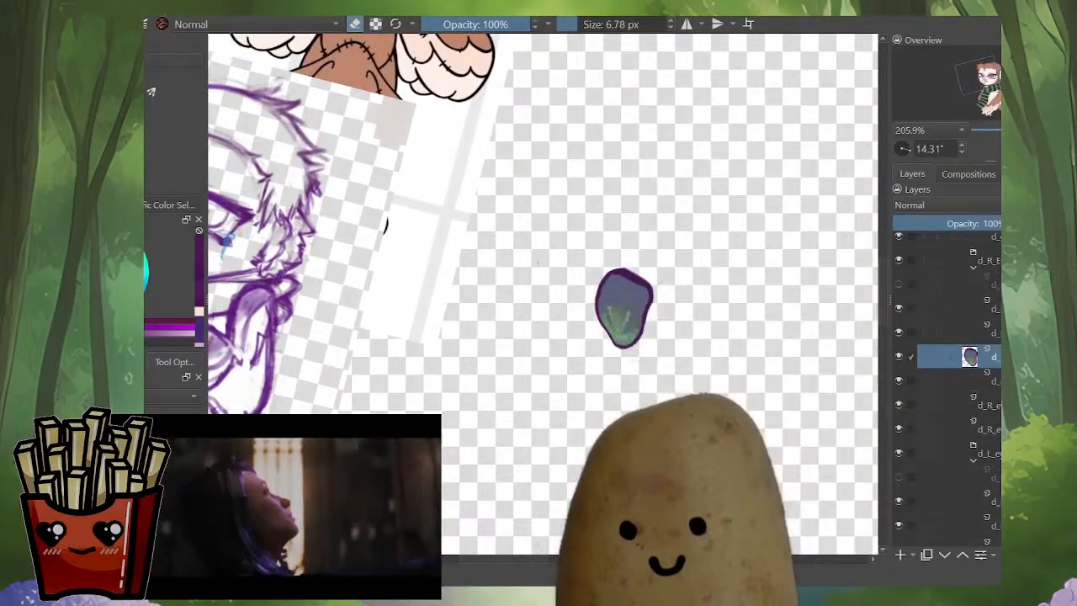
Step: Smooth the top and inner corner of the right iris outline, drawing and erasing in dark purple at 6.78 px
{"action": "scroll", "coordinate": [623, 291], "scroll_direction": "up", "scroll_amount": 5}
{"action": "mouse_move", "coordinate": [587, 245]}
{"action": "left_mouse_down"}
{"action": "mouse_move", "coordinate": [651, 257]}
{"action": "mouse_move", "coordinate": [629, 261]}
{"action": "mouse_move", "coordinate": [650, 272]}
{"action": "mouse_move", "coordinate": [643, 250]}
{"action": "mouse_move", "coordinate": [703, 294]}
{"action": "mouse_move", "coordinate": [715, 317]}
{"action": "mouse_move", "coordinate": [705, 350]}
{"action": "left_mouse_up"}
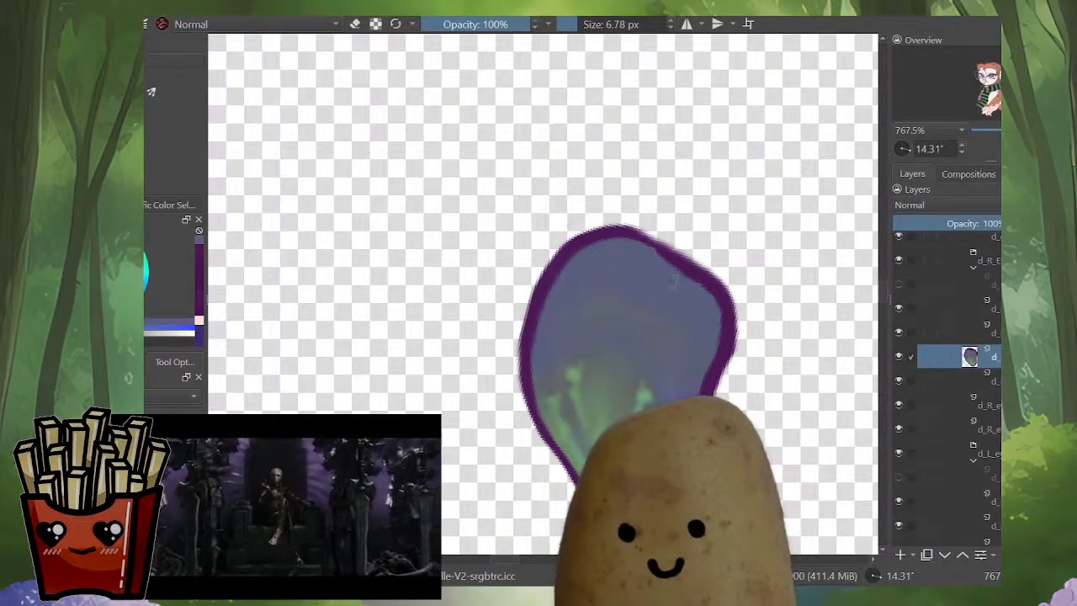
{"action": "key", "text": "x"}
{"action": "mouse_move", "coordinate": [567, 251]}
{"action": "left_mouse_down"}
{"action": "mouse_move", "coordinate": [604, 231]}
{"action": "mouse_move", "coordinate": [673, 259]}
{"action": "left_mouse_up"}
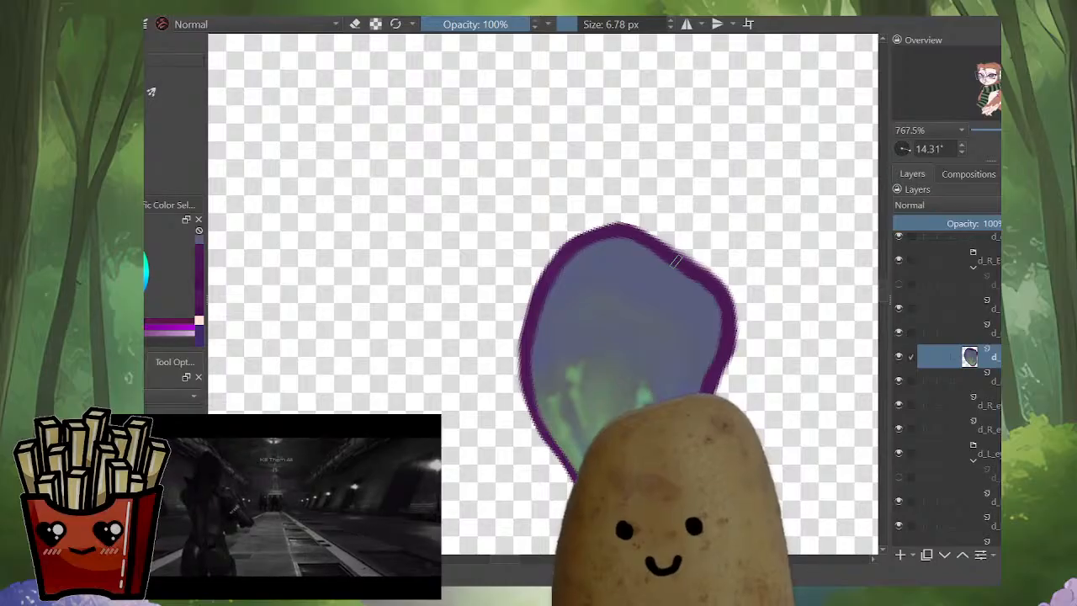
{"action": "mouse_move", "coordinate": [717, 287]}
{"action": "left_mouse_down"}
{"action": "mouse_move", "coordinate": [728, 318]}
{"action": "mouse_move", "coordinate": [720, 357]}
{"action": "mouse_move", "coordinate": [737, 316]}
{"action": "left_mouse_up"}
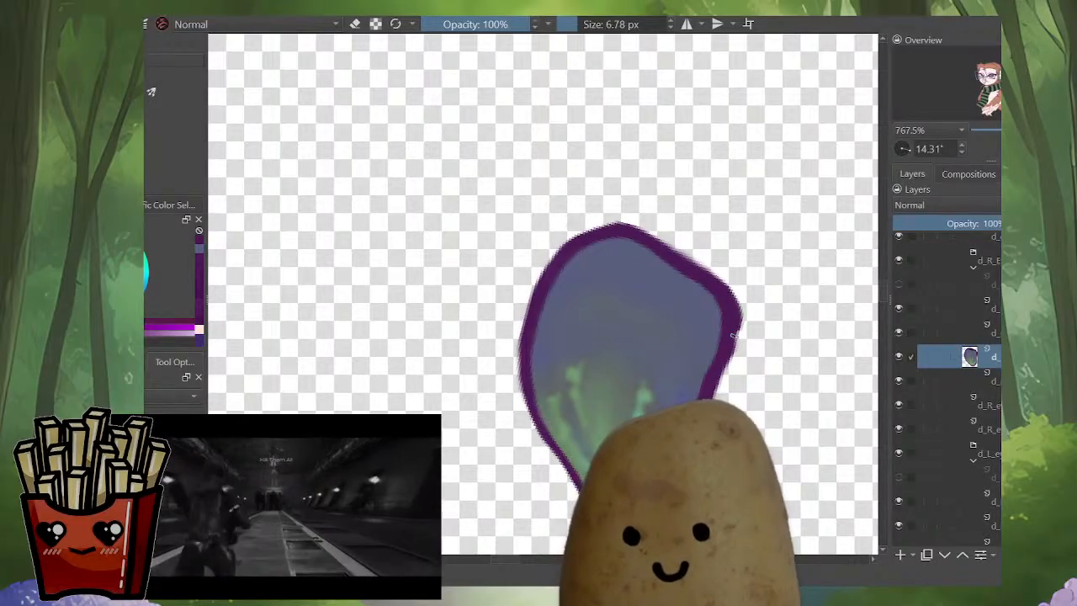
{"action": "key", "text": "e"}
{"action": "mouse_move", "coordinate": [723, 269]}
{"action": "left_mouse_down"}
{"action": "mouse_move", "coordinate": [742, 303]}
{"action": "mouse_move", "coordinate": [744, 345]}
{"action": "left_mouse_up"}
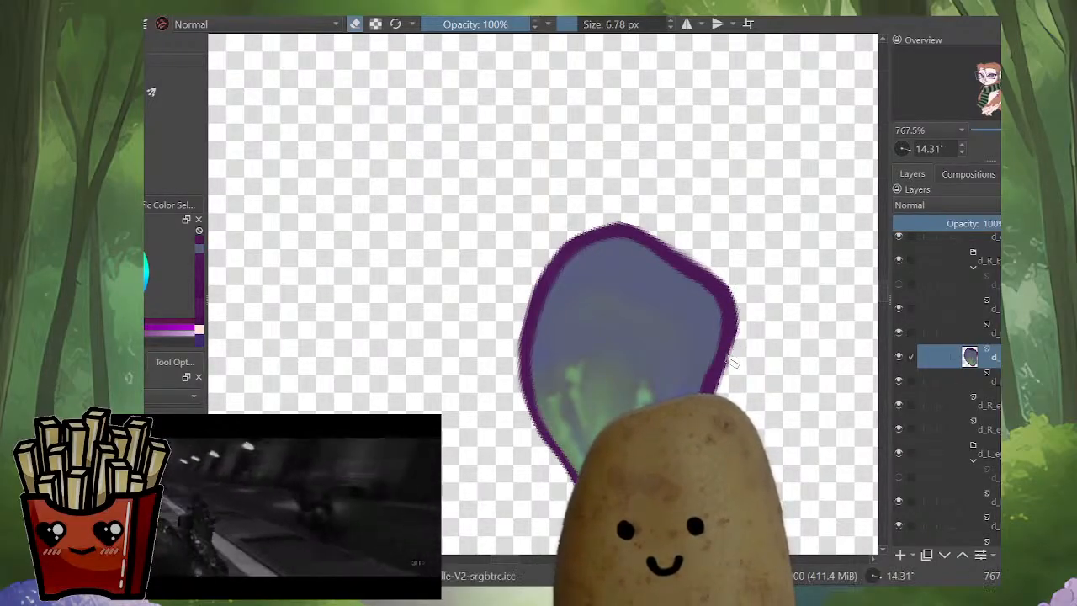
{"action": "key", "text": "e"}
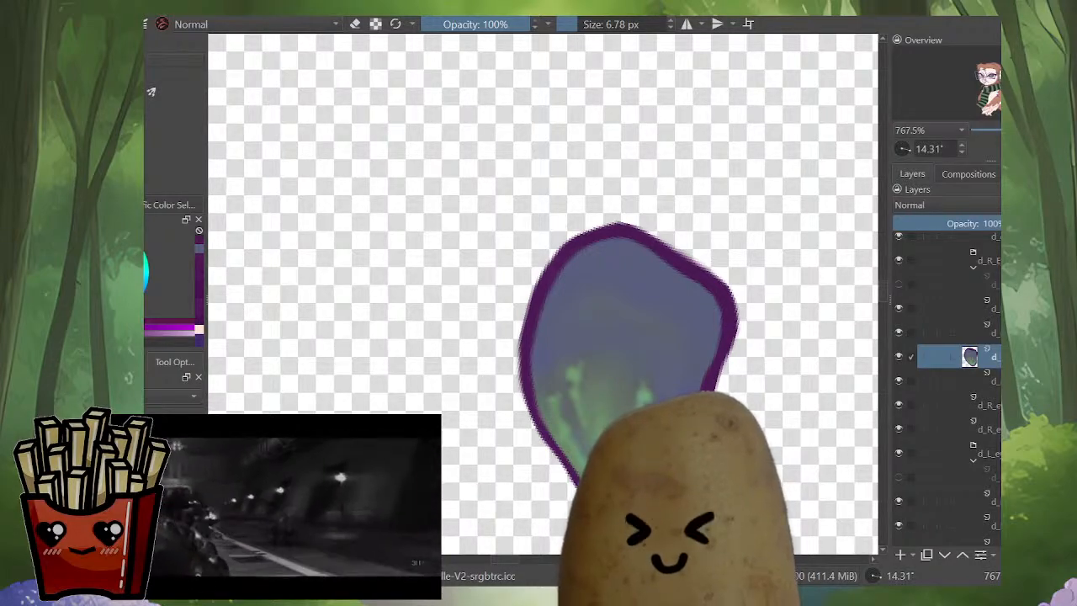
Step: Show all layers again and compare both irises within the owl's face, upright, tilted and close up
{"action": "scroll", "coordinate": [760, 370], "scroll_direction": "down", "scroll_amount": 3}
{"action": "left_click", "coordinate": [970, 357], "text": "alt"}
{"action": "scroll", "coordinate": [761, 446], "scroll_direction": "down", "scroll_amount": 3}
{"action": "scroll", "coordinate": [550, 264], "scroll_direction": "down", "scroll_amount": 3}
{"action": "scroll", "coordinate": [550, 264], "scroll_direction": "up", "scroll_amount": 4}
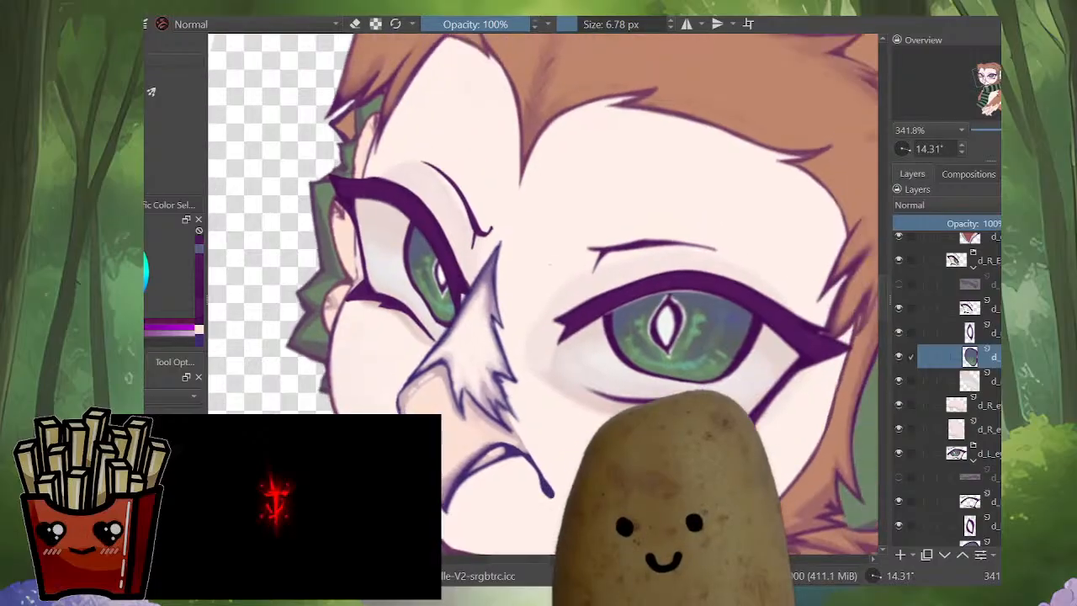
{"action": "left_click_drag", "start_coordinate": [550, 264], "coordinate": [543, 263]}
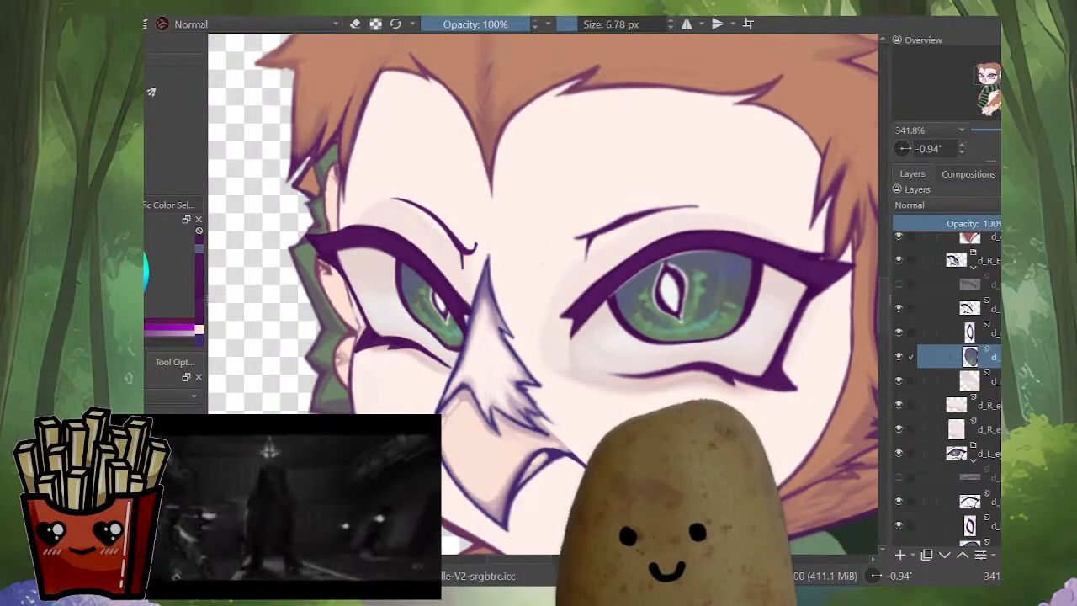
{"action": "scroll", "coordinate": [542, 264], "scroll_direction": "down", "scroll_amount": 4}
{"action": "scroll", "coordinate": [541, 264], "scroll_direction": "up", "scroll_amount": 4}
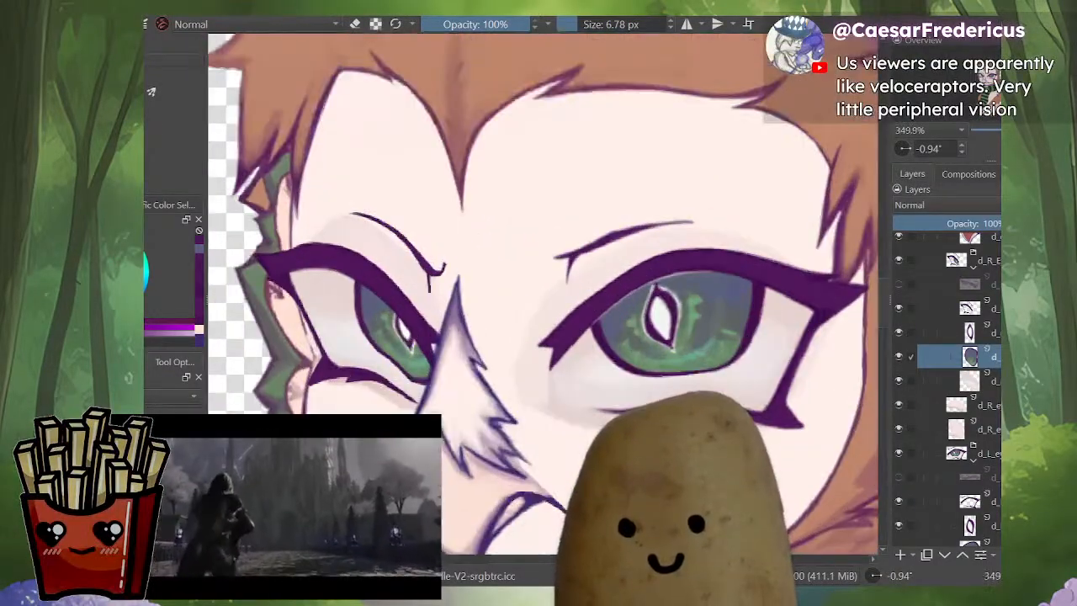
{"action": "scroll", "coordinate": [747, 343], "scroll_direction": "up", "scroll_amount": 1}
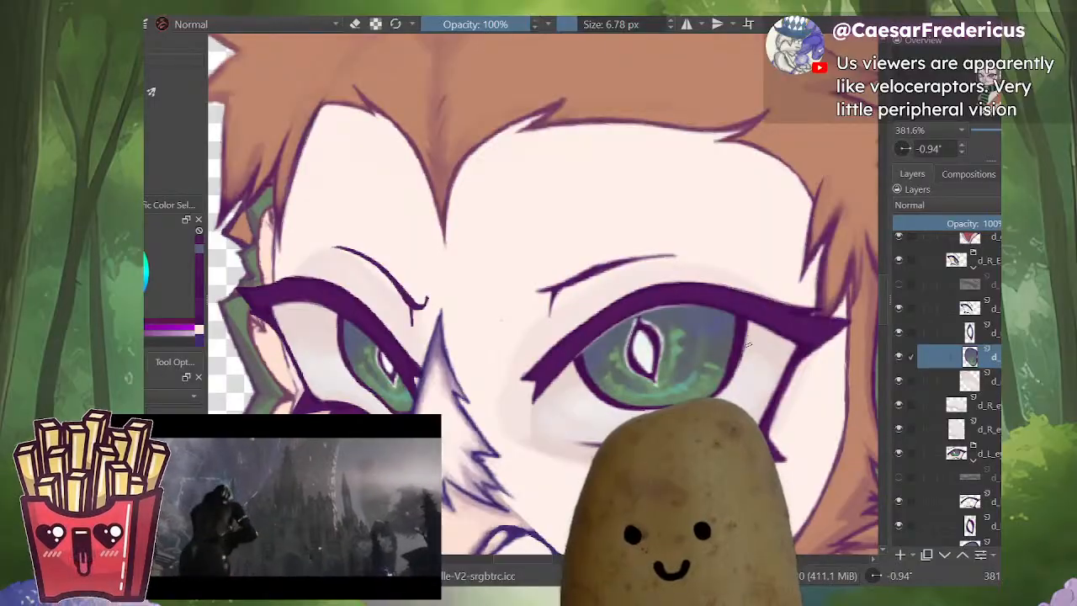
{"action": "scroll", "coordinate": [770, 360], "scroll_direction": "up", "scroll_amount": 3}
{"action": "left_click_drag", "start_coordinate": [770, 360], "coordinate": [835, 305]}
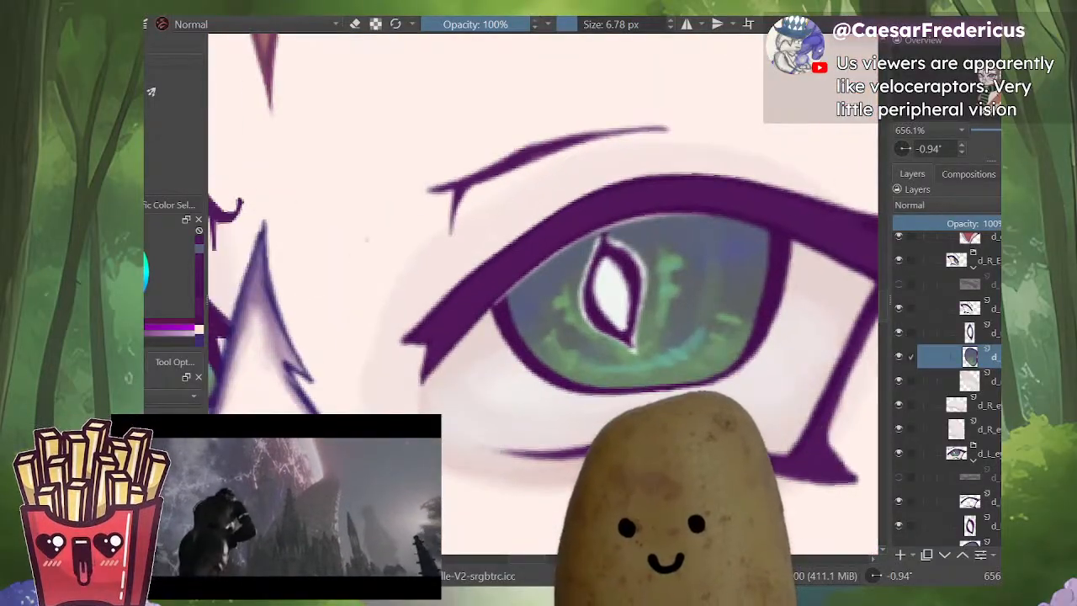
Step: Inspect the right eye's layer beneath the iris and the left eye's iris, pupil and lash line layers individually
{"action": "left_click", "coordinate": [970, 381], "text": "alt"}
{"action": "left_click", "coordinate": [970, 381], "text": "alt"}
{"action": "scroll", "coordinate": [970, 381], "scroll_direction": "down", "scroll_amount": 4}
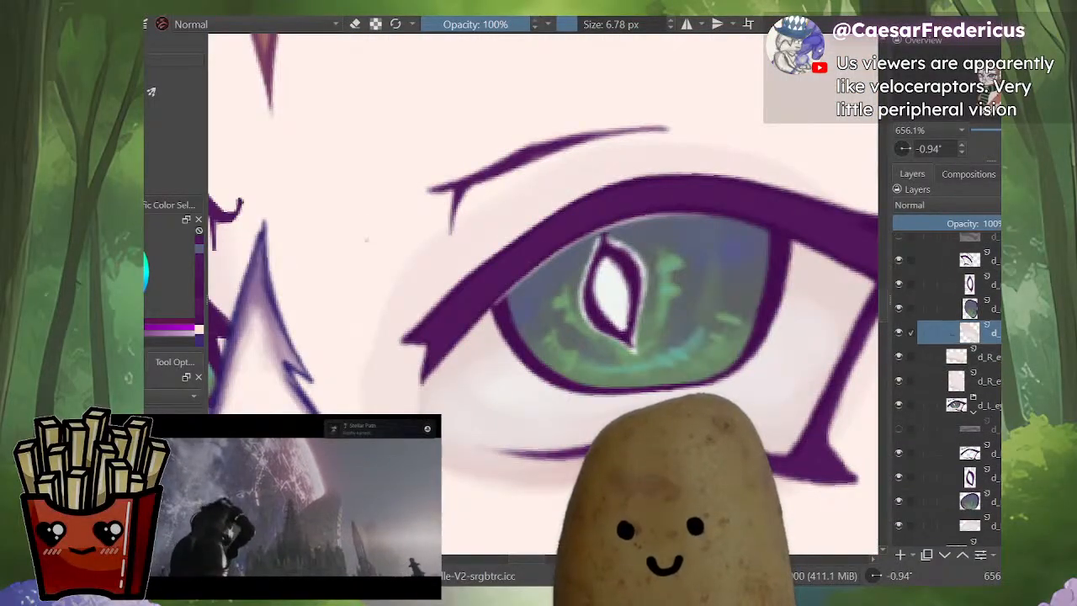
{"action": "left_click", "coordinate": [970, 379]}
{"action": "left_click", "coordinate": [970, 379], "text": "alt"}
{"action": "left_click", "coordinate": [969, 355], "text": "alt"}
{"action": "left_click", "coordinate": [970, 331], "text": "alt"}
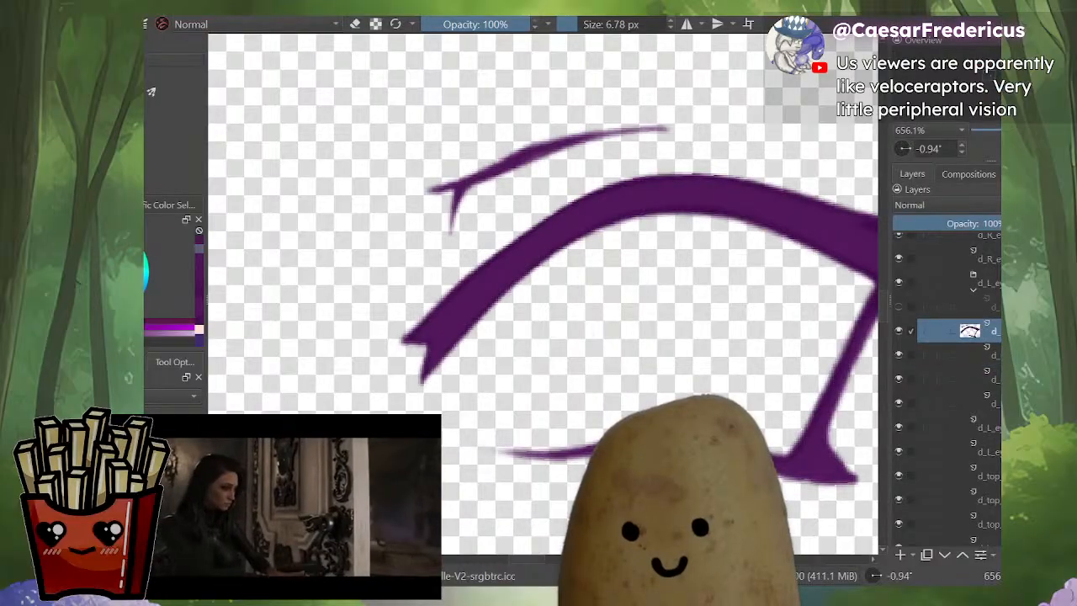
Step: Compare the left eye's lash and brow lines in isolation and within the complete face
{"action": "left_click", "coordinate": [969, 331], "text": "alt"}
{"action": "left_click", "coordinate": [970, 331], "text": "alt"}
{"action": "left_click", "coordinate": [969, 331], "text": "alt"}
{"action": "left_click", "coordinate": [969, 331], "text": "alt"}
{"action": "left_click", "coordinate": [970, 331], "text": "alt"}
{"action": "key", "text": "ctrl+shift+i"}
{"action": "key", "text": "ctrl+shift+i"}
{"action": "key", "text": "ctrl+shift+i"}
{"action": "key", "text": "ctrl+shift+i"}
{"action": "key", "text": "ctrl+shift+i"}
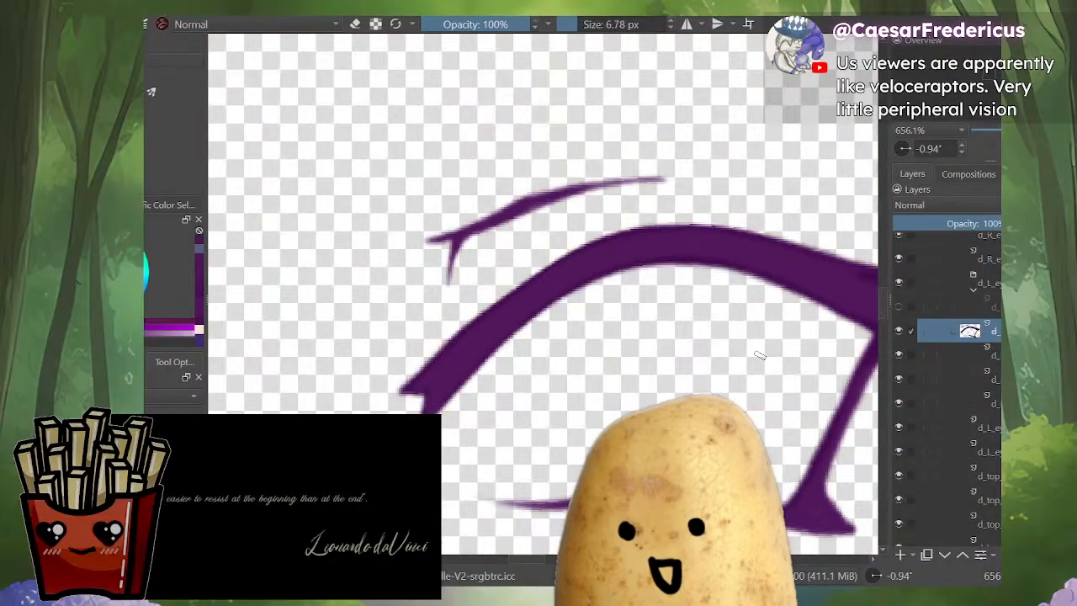
{"action": "key", "text": "ctrl+shift+i"}
{"action": "scroll", "coordinate": [759, 355], "scroll_direction": "down", "scroll_amount": 5}
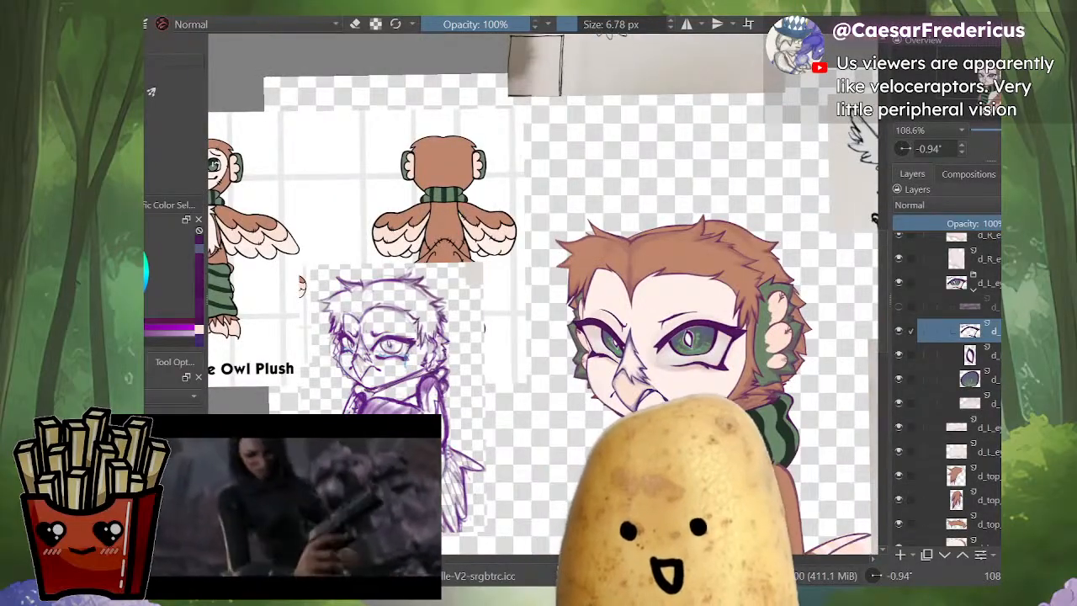
Step: Select the left eye's iris layer and compare its isolated shape with the complete eye
{"action": "left_click", "coordinate": [969, 379]}
{"action": "scroll", "coordinate": [706, 345], "scroll_direction": "up", "scroll_amount": 4}
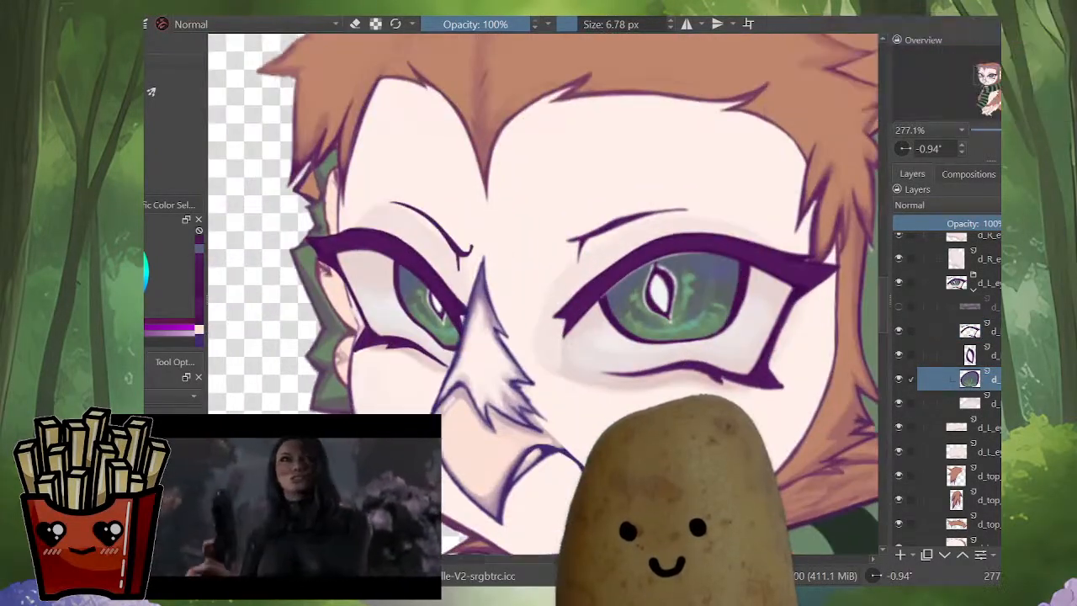
{"action": "scroll", "coordinate": [640, 355], "scroll_direction": "up", "scroll_amount": 2}
{"action": "key", "text": "ctrl+shift+i"}
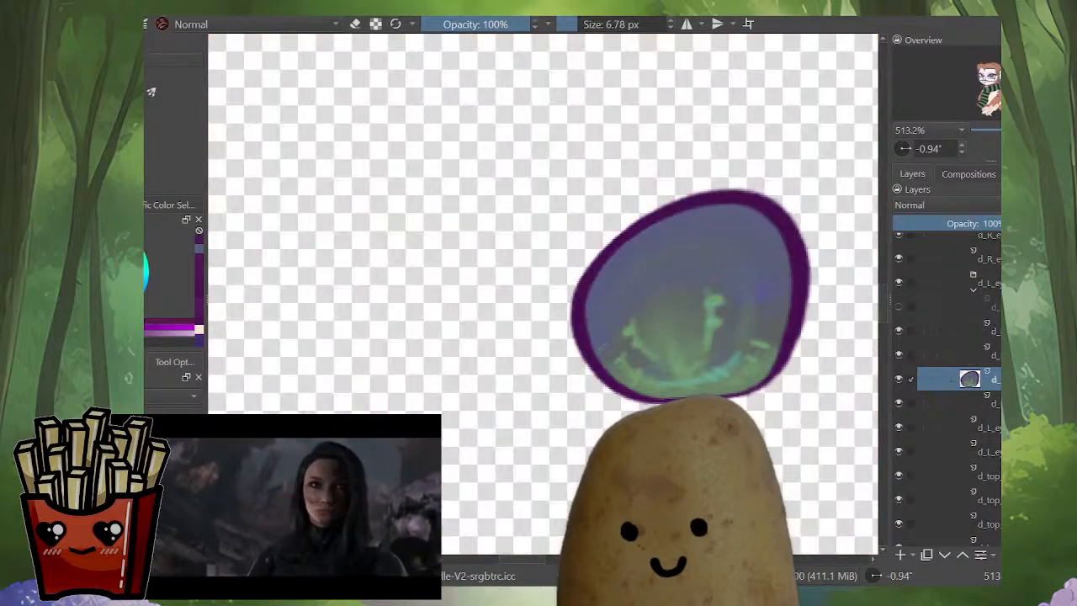
{"action": "key", "text": "ctrl+shift+i"}
{"action": "key", "text": "ctrl+shift+i"}
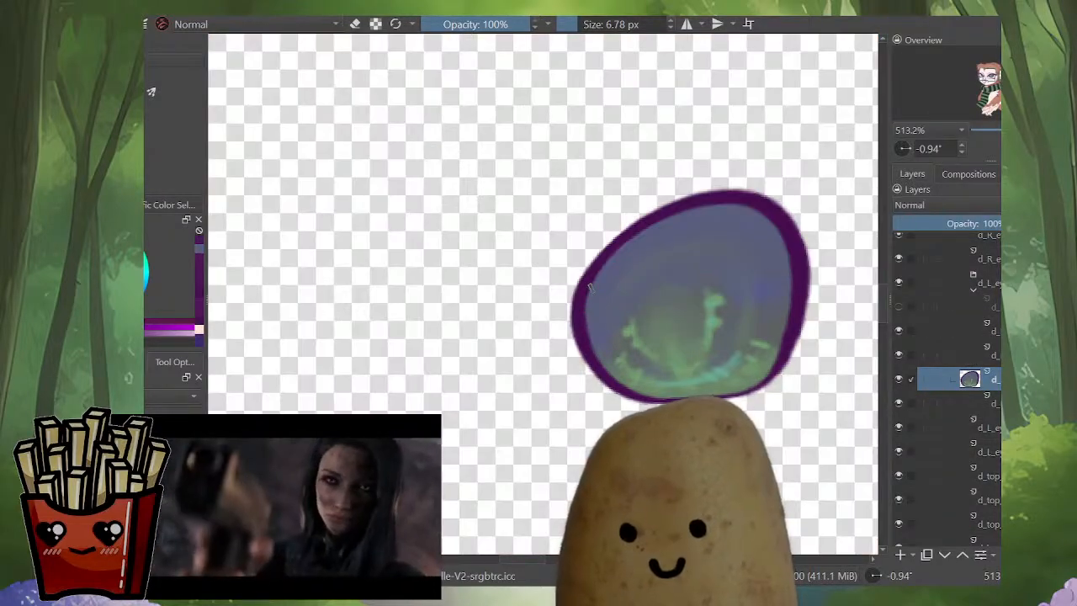
{"action": "key", "text": "ctrl+shift+i"}
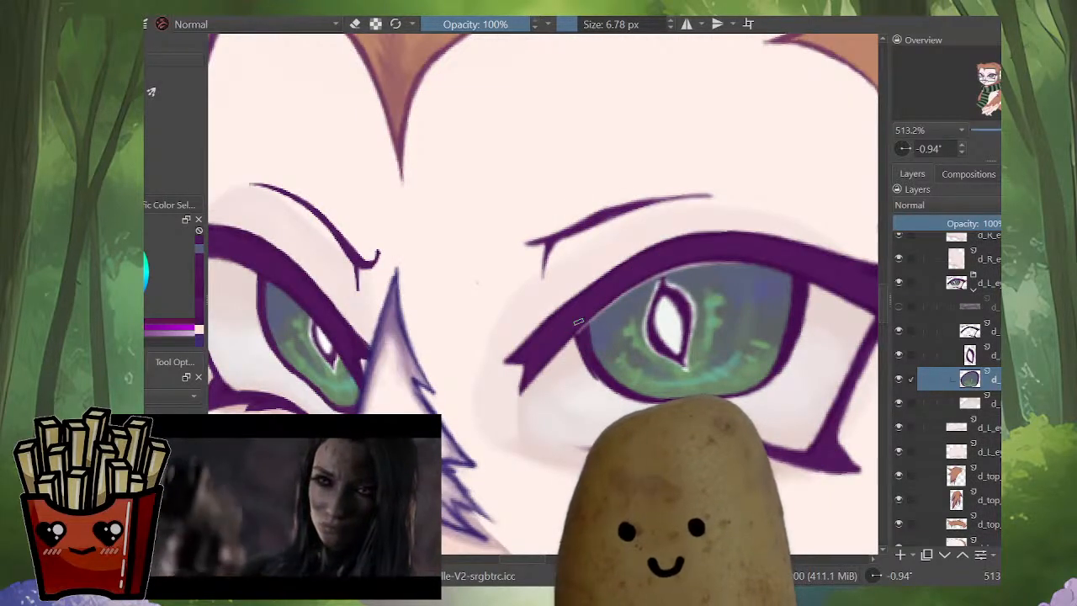
Step: Cut back the outer side of the left iris outline and redraw it slanting inward toward the bottom at 6.78 px
{"action": "key", "text": "e"}
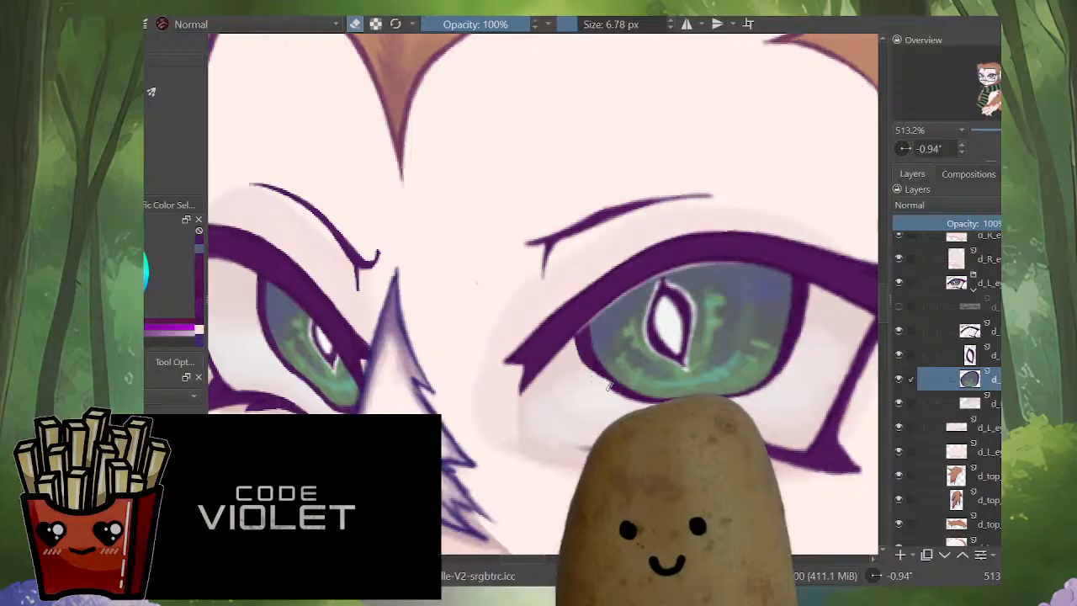
{"action": "mouse_move", "coordinate": [813, 281]}
{"action": "left_mouse_down"}
{"action": "mouse_move", "coordinate": [808, 314]}
{"action": "mouse_move", "coordinate": [802, 324]}
{"action": "mouse_move", "coordinate": [812, 287]}
{"action": "mouse_move", "coordinate": [794, 355]}
{"action": "left_mouse_up"}
{"action": "left_click_drag", "start_coordinate": [808, 280], "coordinate": [776, 369]}
{"action": "key", "text": "e"}
{"action": "left_click_drag", "start_coordinate": [801, 272], "coordinate": [789, 334]}
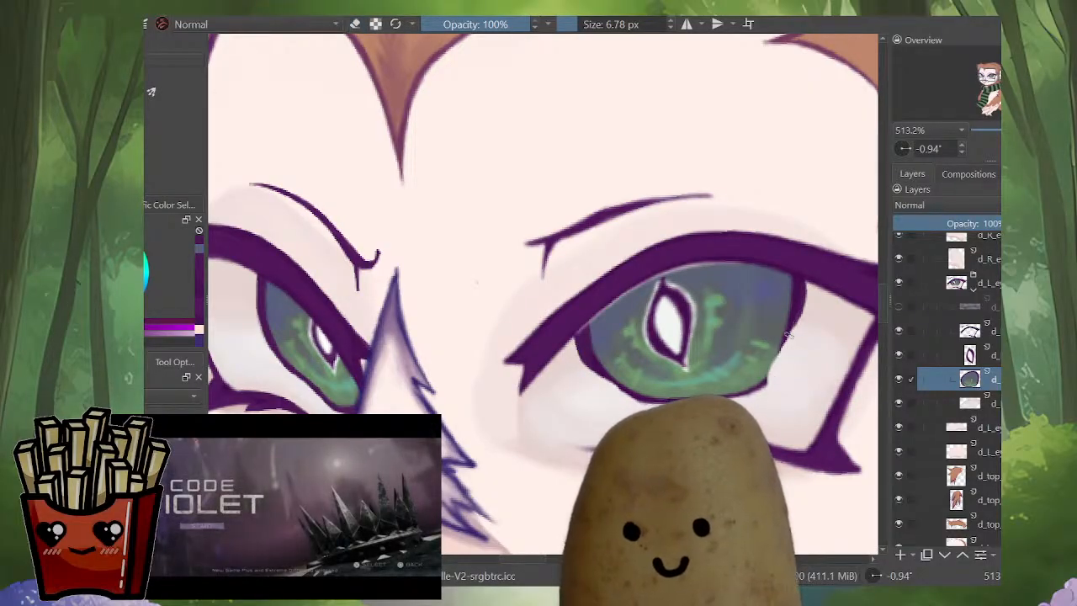
{"action": "left_click_drag", "start_coordinate": [808, 269], "coordinate": [776, 347]}
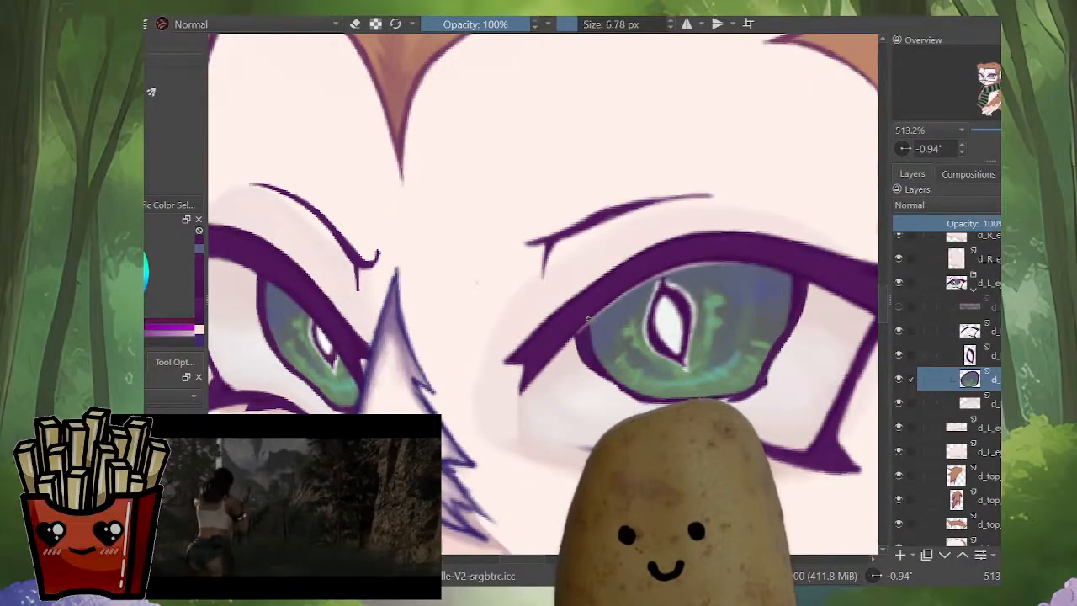
Step: Isolate the left iris layer and clean up the inner side and upper edge of its outline, drawing and erasing
{"action": "key", "text": "alt+i"}
{"action": "key", "text": "e"}
{"action": "mouse_move", "coordinate": [590, 374]}
{"action": "left_mouse_down"}
{"action": "mouse_move", "coordinate": [572, 299]}
{"action": "mouse_move", "coordinate": [607, 235]}
{"action": "mouse_move", "coordinate": [583, 311]}
{"action": "mouse_move", "coordinate": [592, 264]}
{"action": "mouse_move", "coordinate": [584, 293]}
{"action": "mouse_move", "coordinate": [616, 227]}
{"action": "mouse_move", "coordinate": [654, 204]}
{"action": "mouse_move", "coordinate": [771, 193]}
{"action": "left_mouse_up"}
{"action": "key", "text": "e"}
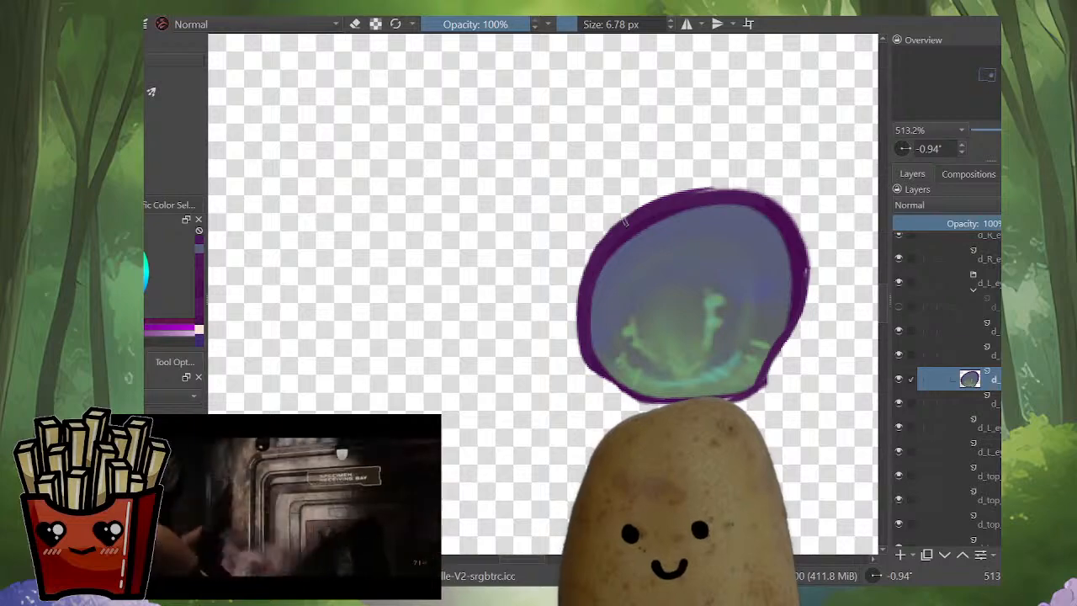
{"action": "mouse_move", "coordinate": [662, 201]}
{"action": "left_mouse_down"}
{"action": "mouse_move", "coordinate": [744, 207]}
{"action": "mouse_move", "coordinate": [742, 197]}
{"action": "left_mouse_up"}
{"action": "key", "text": "ctrl+z"}
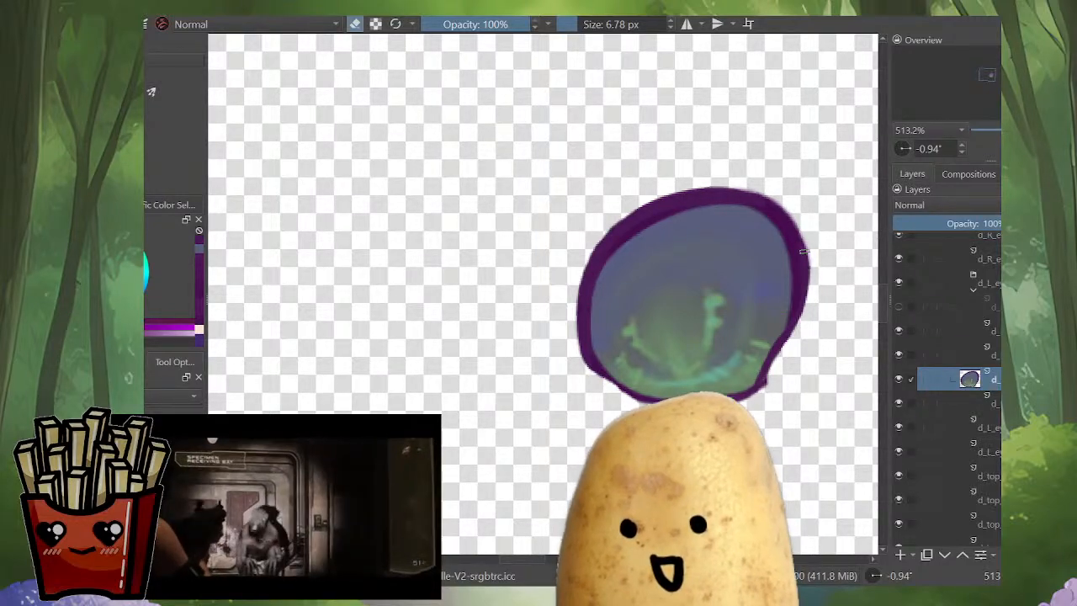
{"action": "key", "text": "e"}
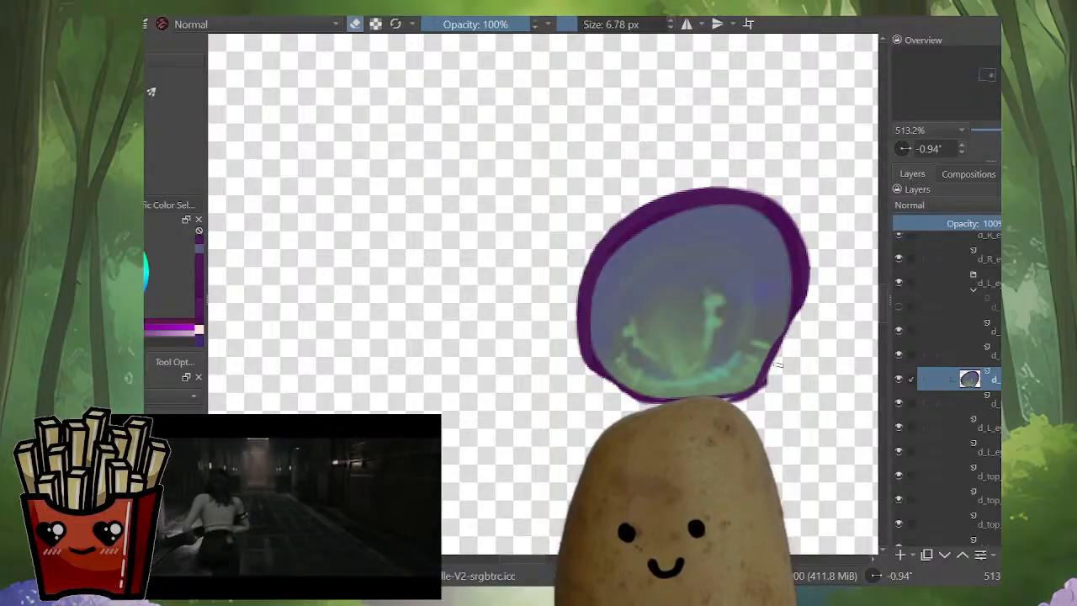
Step: Redraw the outer lower side of the left iris outline at 6.78 px to even out its slanted edge
{"action": "key", "text": "e"}
{"action": "left_click_drag", "start_coordinate": [791, 322], "coordinate": [766, 374]}
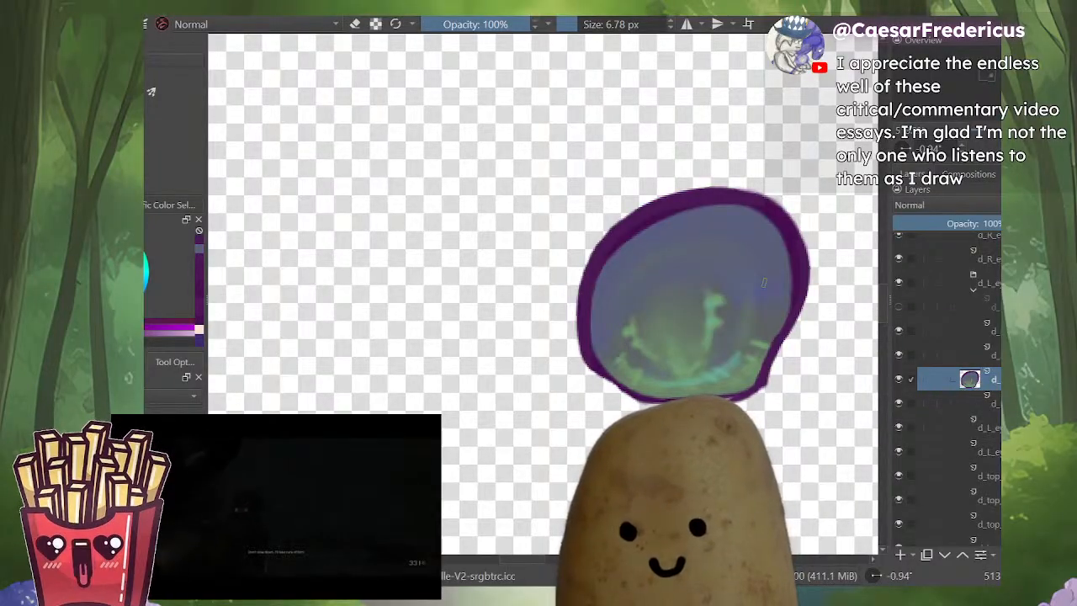
{"action": "left_click_drag", "start_coordinate": [776, 358], "coordinate": [805, 284]}
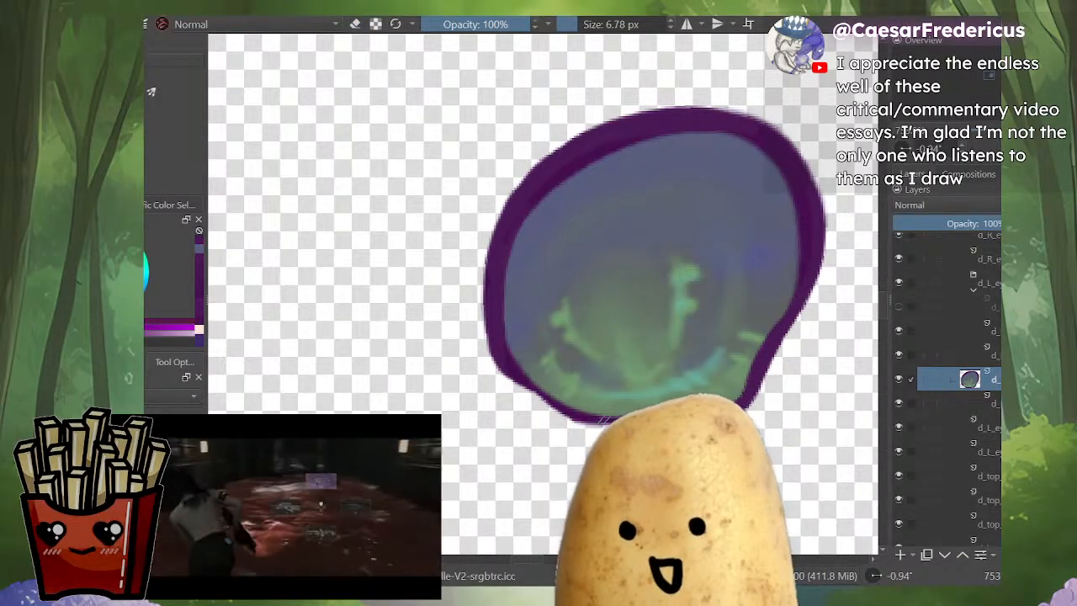
Step: Extend the left iris outline downward at its bottom edge and fill the gap above the new line with sampled iris green
{"action": "mouse_move", "coordinate": [818, 360]}
{"action": "left_mouse_down"}
{"action": "mouse_move", "coordinate": [594, 360]}
{"action": "mouse_move", "coordinate": [683, 394]}
{"action": "left_mouse_up"}
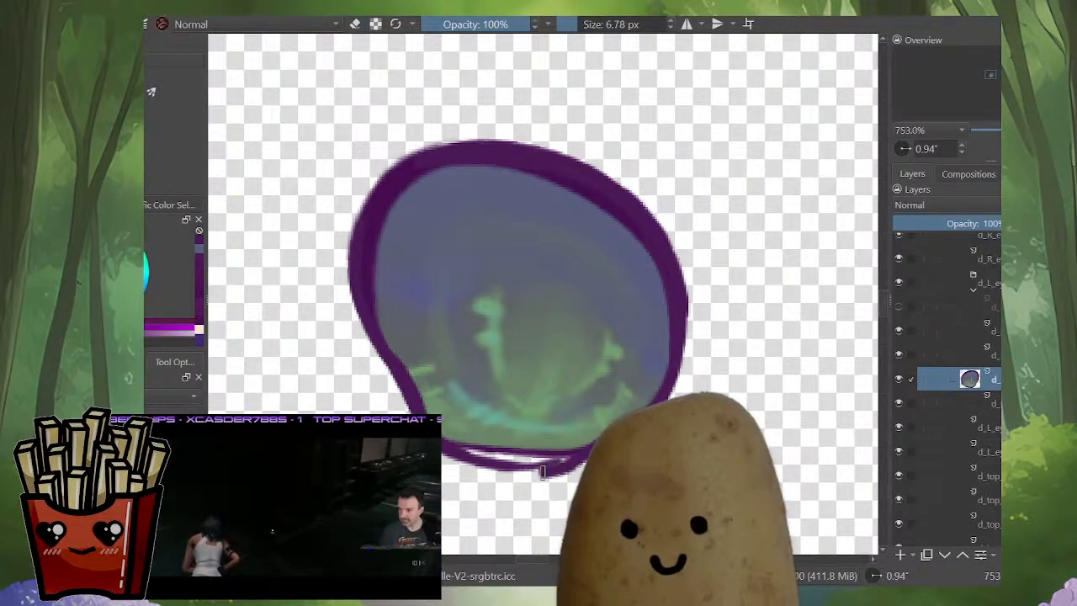
{"action": "key", "text": "m"}
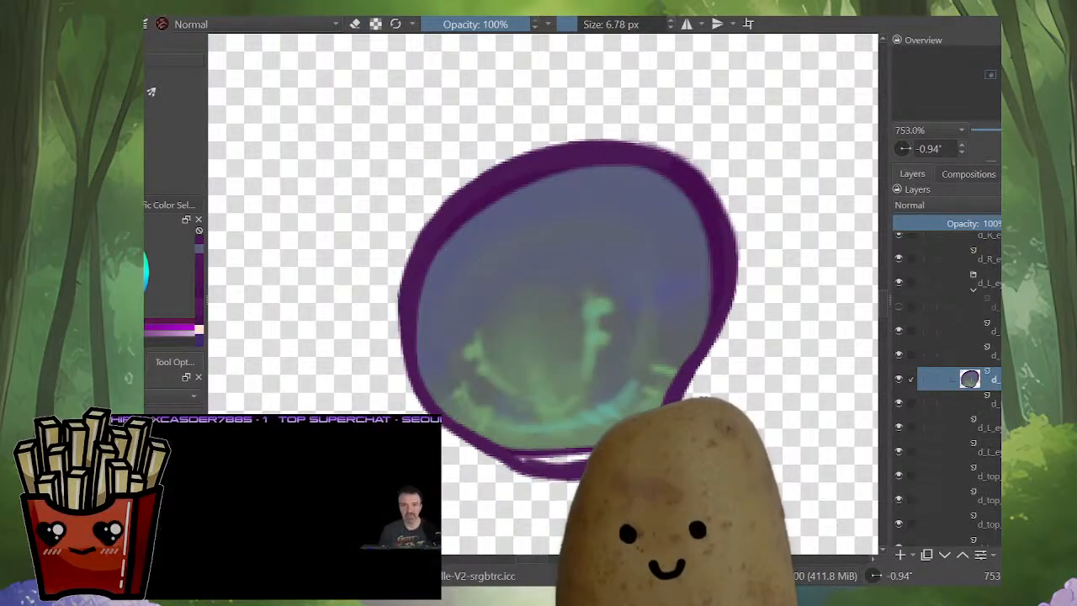
{"action": "left_click", "coordinate": [589, 370], "text": "ctrl"}
{"action": "left_click_drag", "start_coordinate": [568, 310], "coordinate": [626, 242]}
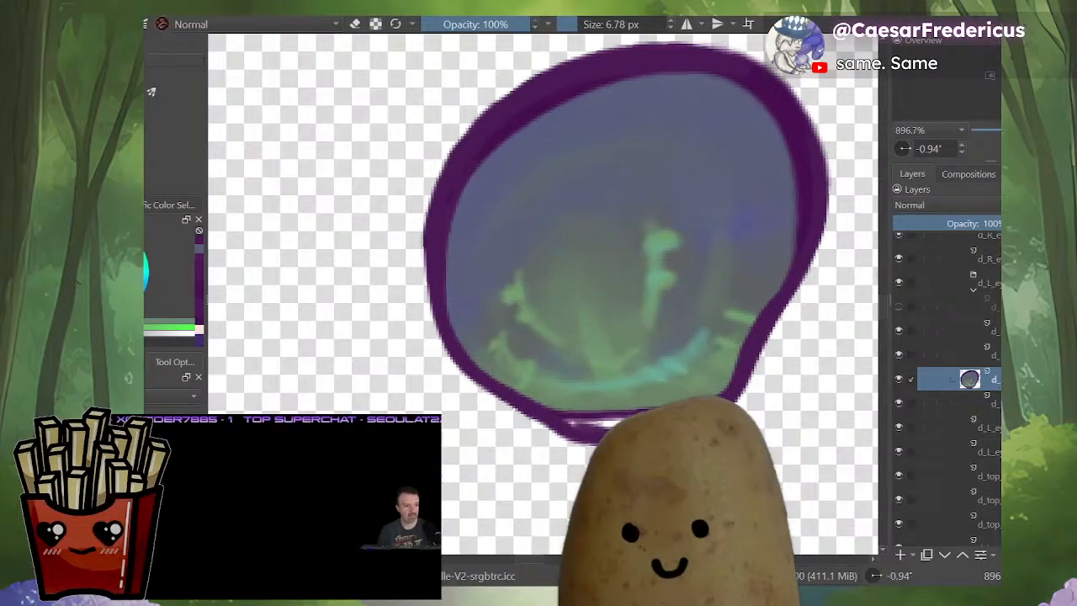
{"action": "left_click_drag", "start_coordinate": [580, 420], "coordinate": [599, 424]}
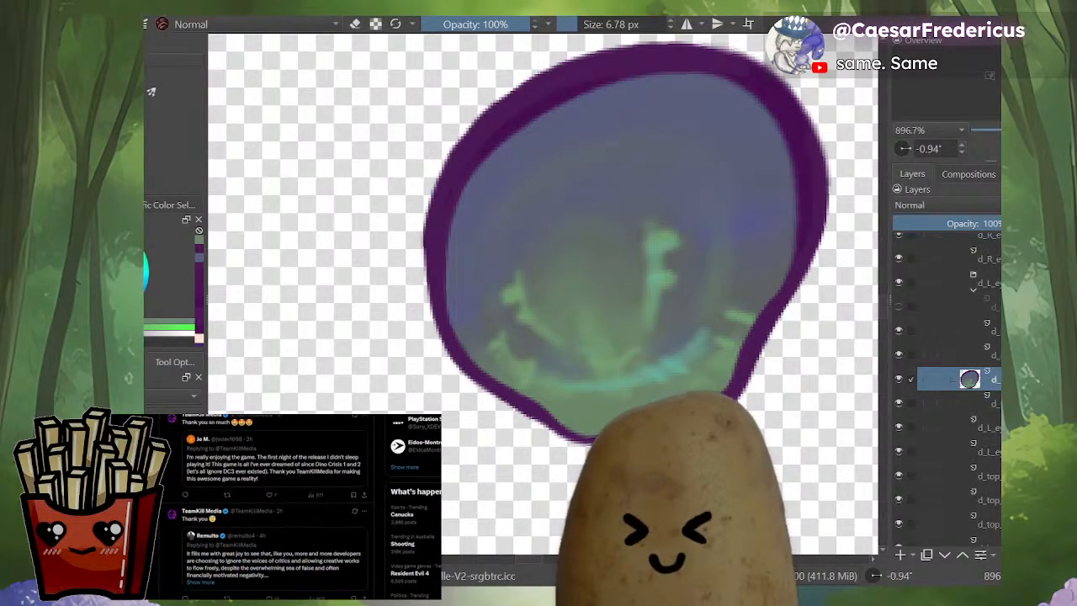
{"action": "left_click", "coordinate": [664, 367], "text": "ctrl"}
{"action": "left_click_drag", "start_coordinate": [623, 380], "coordinate": [543, 381]}
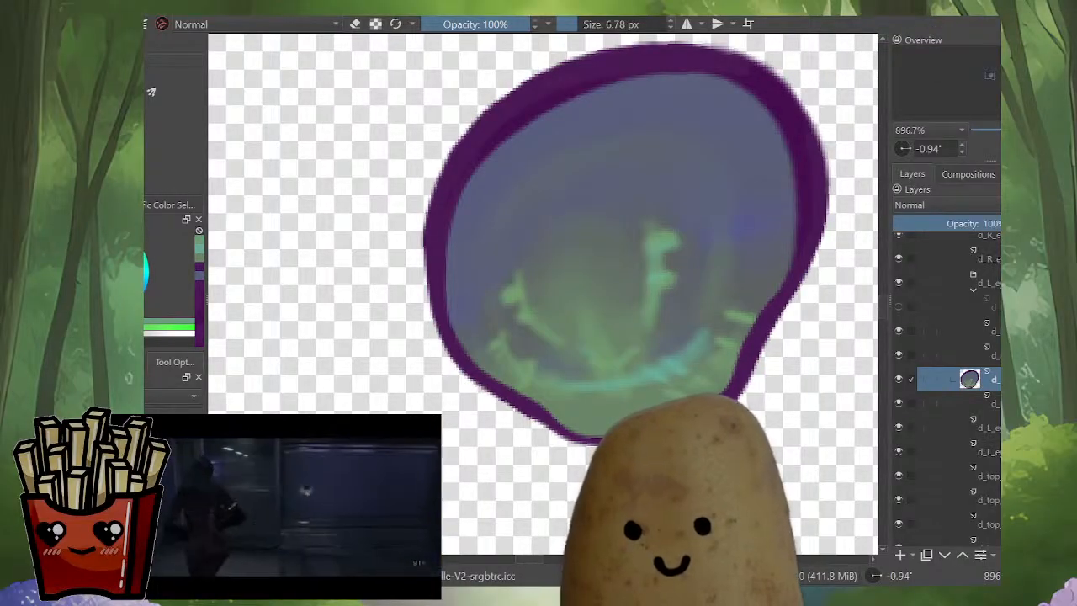
Step: Examine the reshaped left iris within the complete face, in both mirrored and normal views and beside the reference sketches
{"action": "left_click", "coordinate": [969, 379], "text": "alt"}
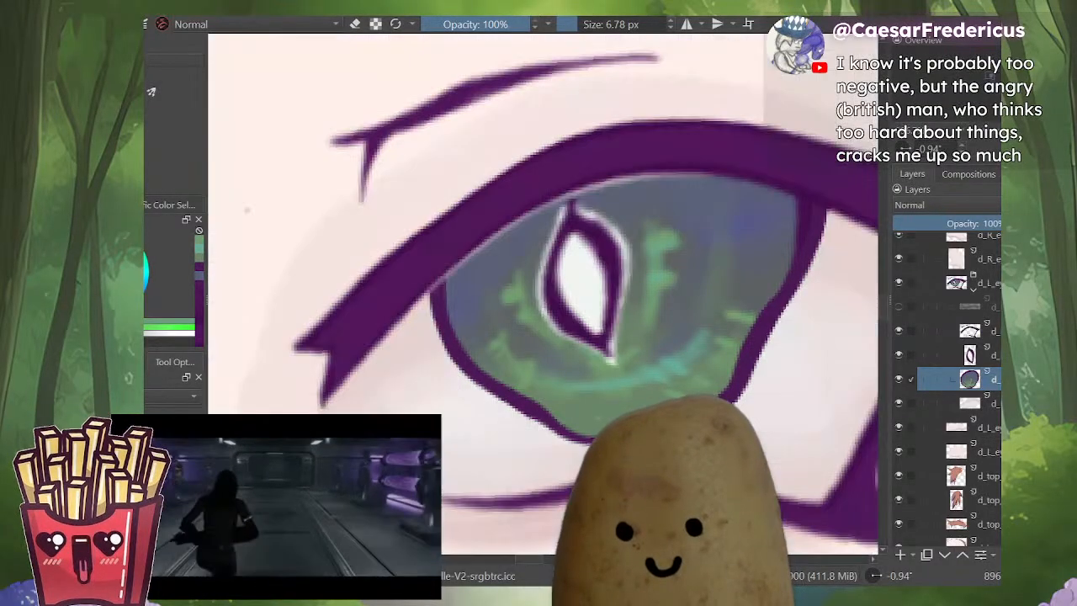
{"action": "scroll", "coordinate": [674, 315], "scroll_direction": "down", "scroll_amount": 3}
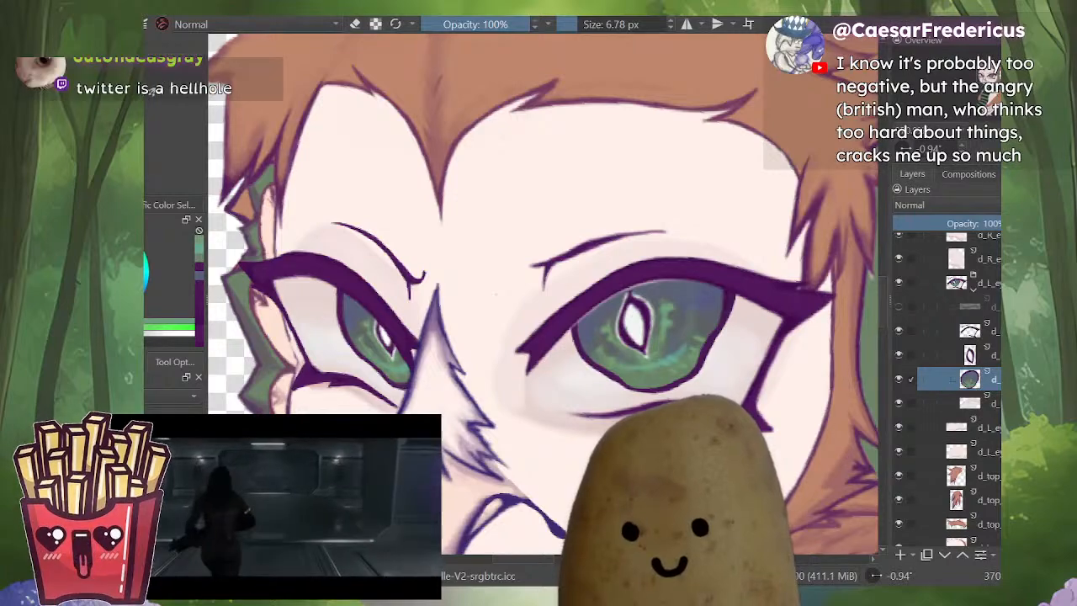
{"action": "scroll", "coordinate": [685, 421], "scroll_direction": "down", "scroll_amount": 2}
{"action": "scroll", "coordinate": [694, 429], "scroll_direction": "up", "scroll_amount": 1}
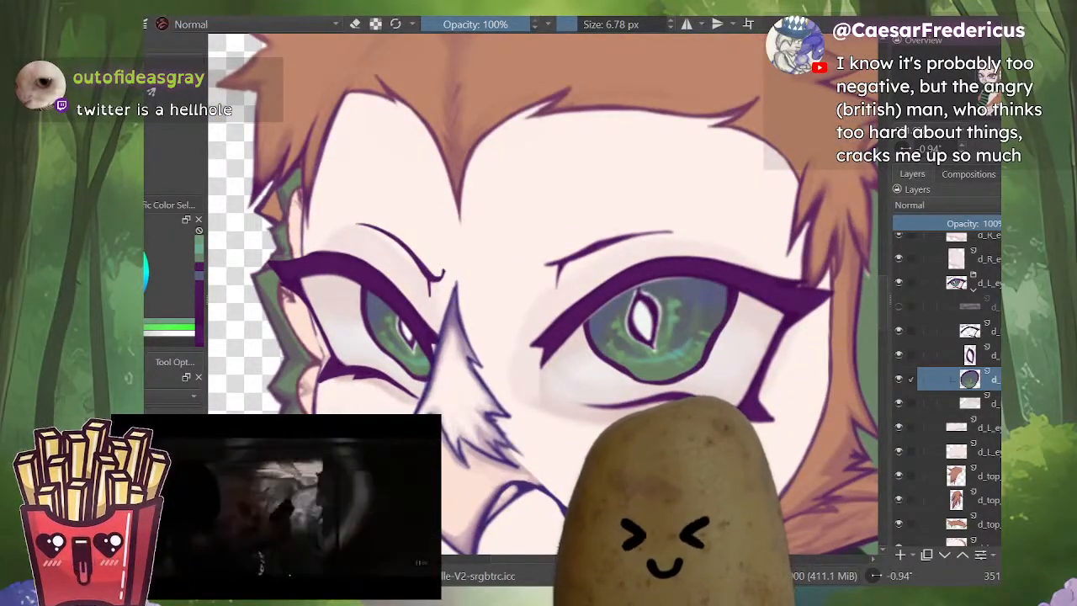
{"action": "key", "text": "m"}
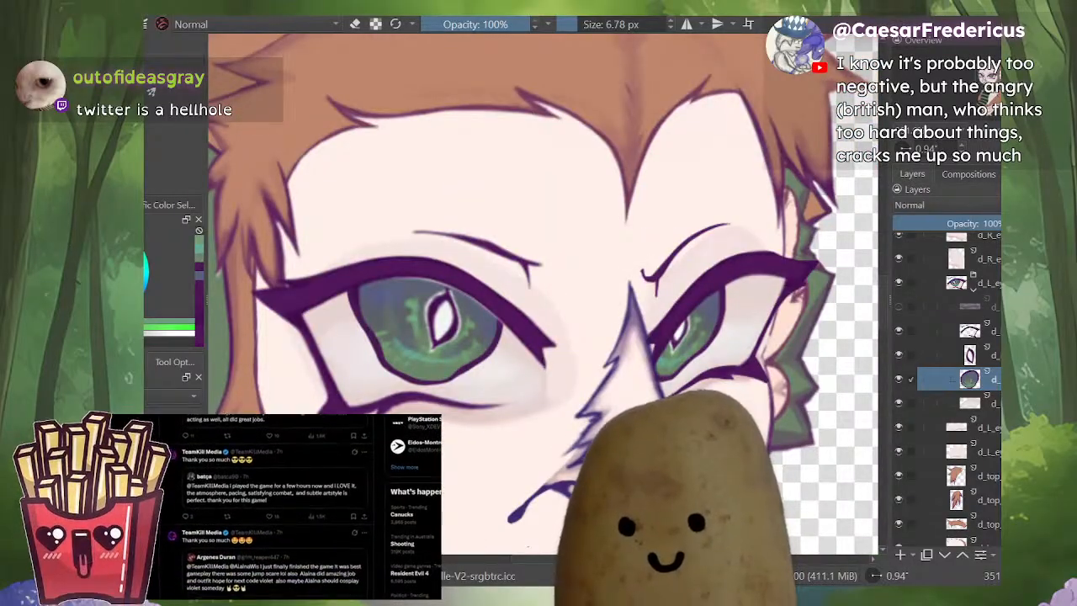
{"action": "key", "text": "m"}
{"action": "scroll", "coordinate": [682, 402], "scroll_direction": "down", "scroll_amount": 4}
{"action": "scroll", "coordinate": [691, 393], "scroll_direction": "down", "scroll_amount": 1}
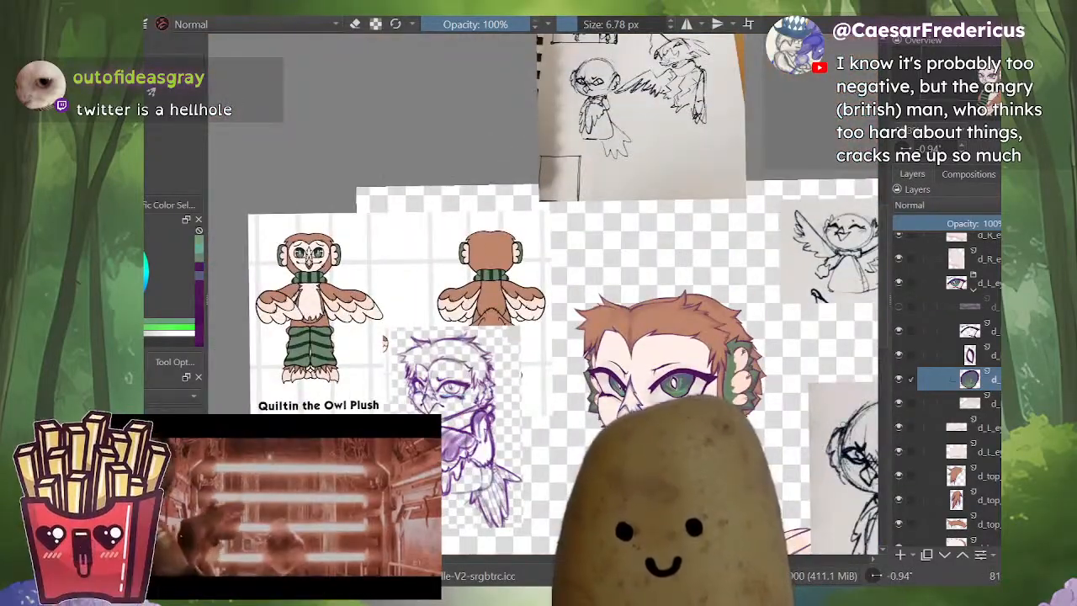
{"action": "scroll", "coordinate": [686, 407], "scroll_direction": "up", "scroll_amount": 4}
{"action": "scroll", "coordinate": [726, 311], "scroll_direction": "up", "scroll_amount": 3}
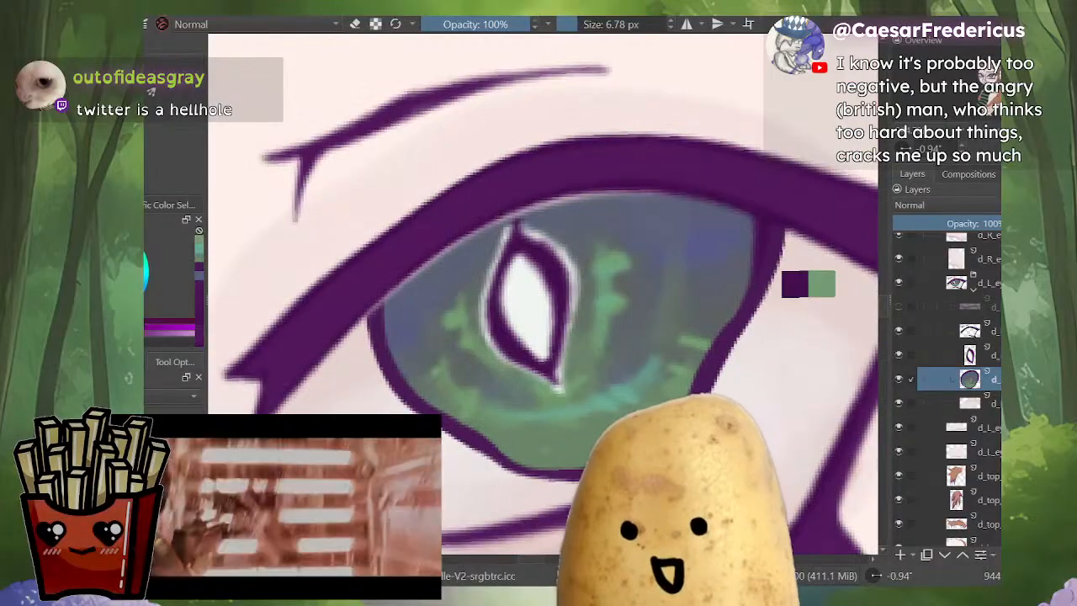
{"action": "key", "text": "ctrl+z"}
{"action": "mouse_move", "coordinate": [738, 320]}
{"action": "left_mouse_down"}
{"action": "mouse_move", "coordinate": [752, 256]}
{"action": "mouse_move", "coordinate": [741, 209]}
{"action": "left_mouse_up"}
{"action": "key", "text": "ctrl+z"}
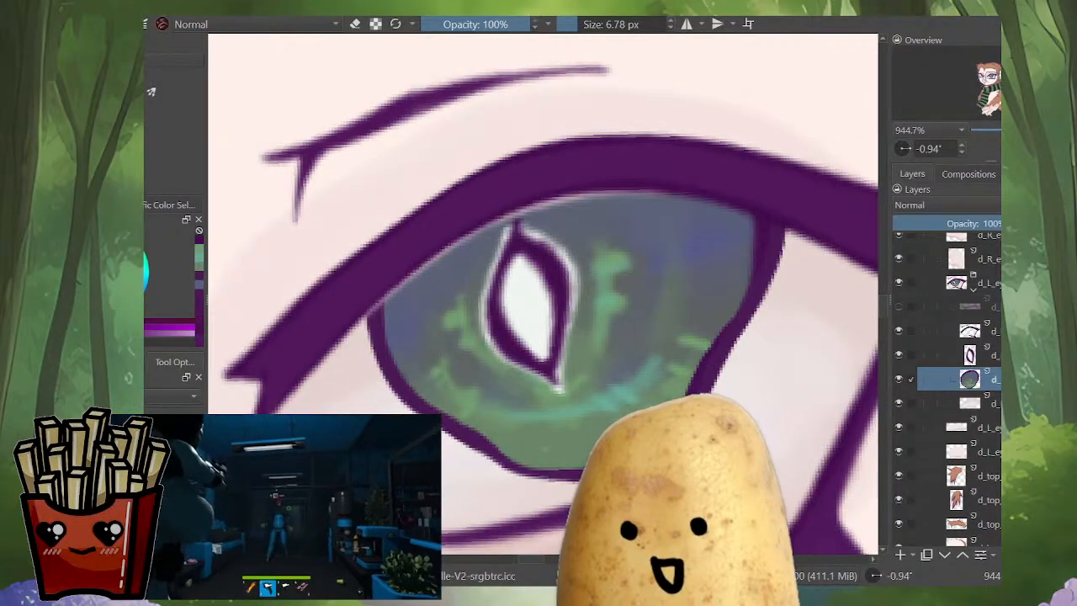
Step: Erase along the outer lower side of the left iris outline to trim it
{"action": "key", "text": "e"}
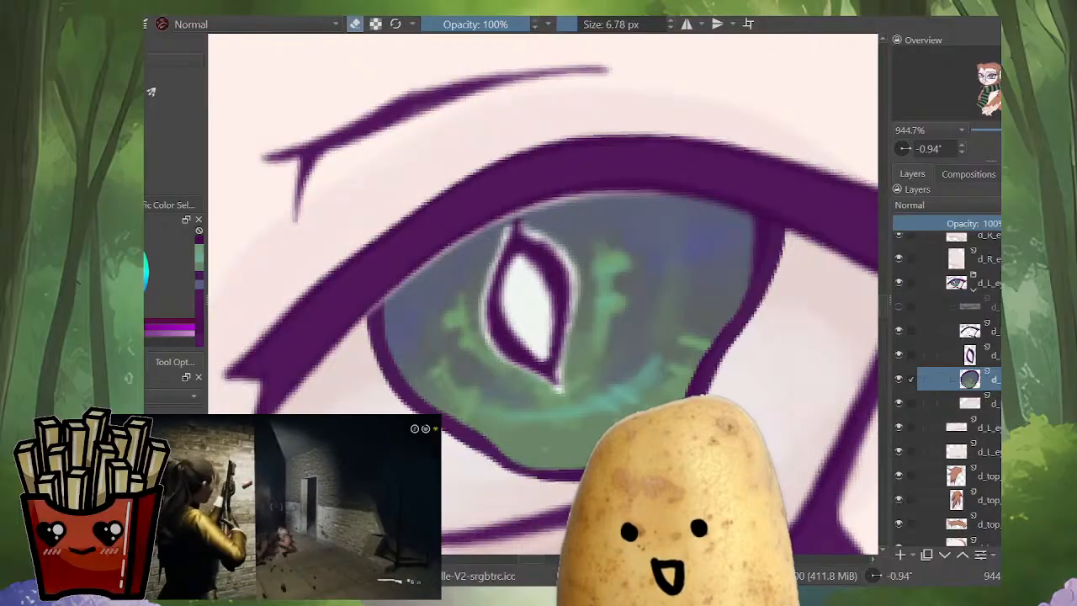
{"action": "left_click_drag", "start_coordinate": [724, 393], "coordinate": [696, 463]}
{"action": "key", "text": "e"}
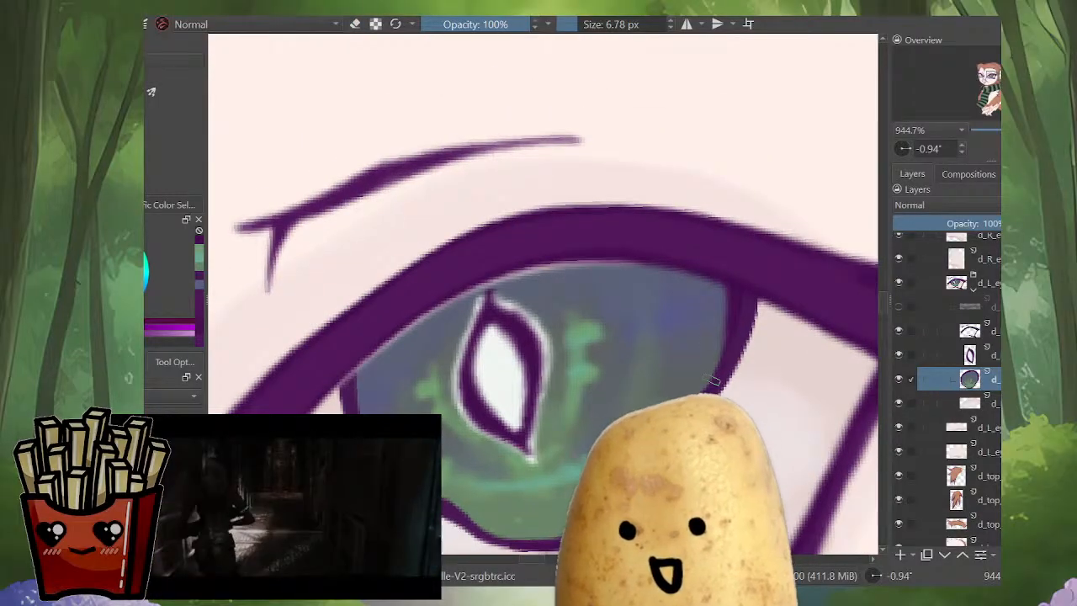
Step: Isolate the left iris layer and thicken the inside of its outline along the upper edge and upper outer side
{"action": "mouse_move", "coordinate": [734, 314]}
{"action": "left_mouse_down"}
{"action": "mouse_move", "coordinate": [711, 261]}
{"action": "mouse_move", "coordinate": [710, 327]}
{"action": "left_mouse_up"}
{"action": "key", "text": "i"}
{"action": "key", "text": "e"}
{"action": "key", "text": "e"}
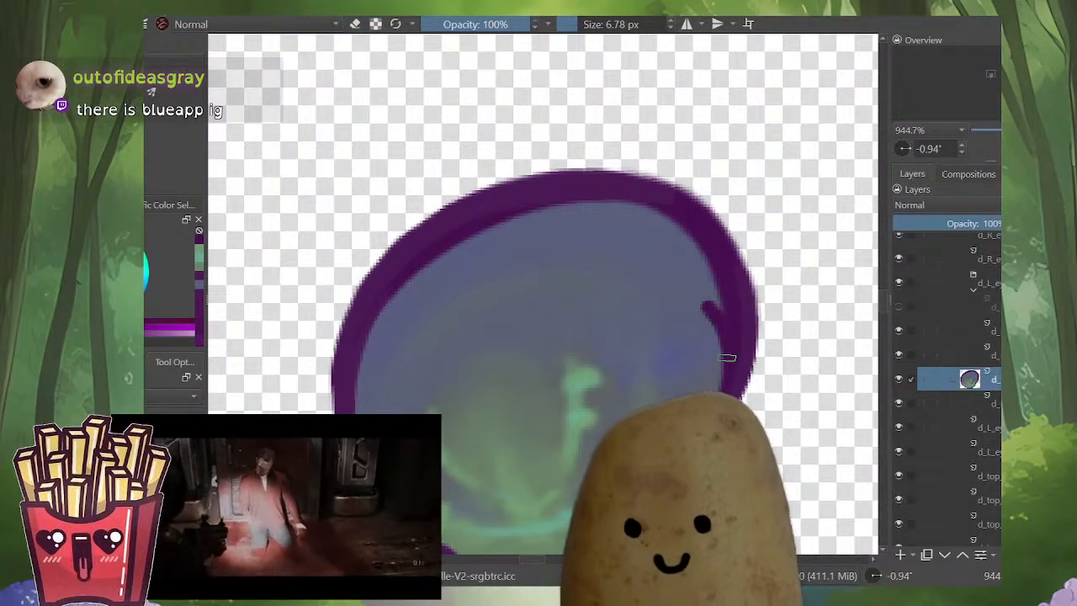
{"action": "mouse_move", "coordinate": [728, 345]}
{"action": "left_mouse_down"}
{"action": "mouse_move", "coordinate": [714, 305]}
{"action": "mouse_move", "coordinate": [681, 257]}
{"action": "mouse_move", "coordinate": [615, 220]}
{"action": "mouse_move", "coordinate": [498, 207]}
{"action": "left_mouse_up"}
{"action": "mouse_move", "coordinate": [737, 294]}
{"action": "left_mouse_down"}
{"action": "mouse_move", "coordinate": [572, 195]}
{"action": "mouse_move", "coordinate": [696, 239]}
{"action": "mouse_move", "coordinate": [661, 221]}
{"action": "mouse_move", "coordinate": [737, 332]}
{"action": "left_mouse_up"}
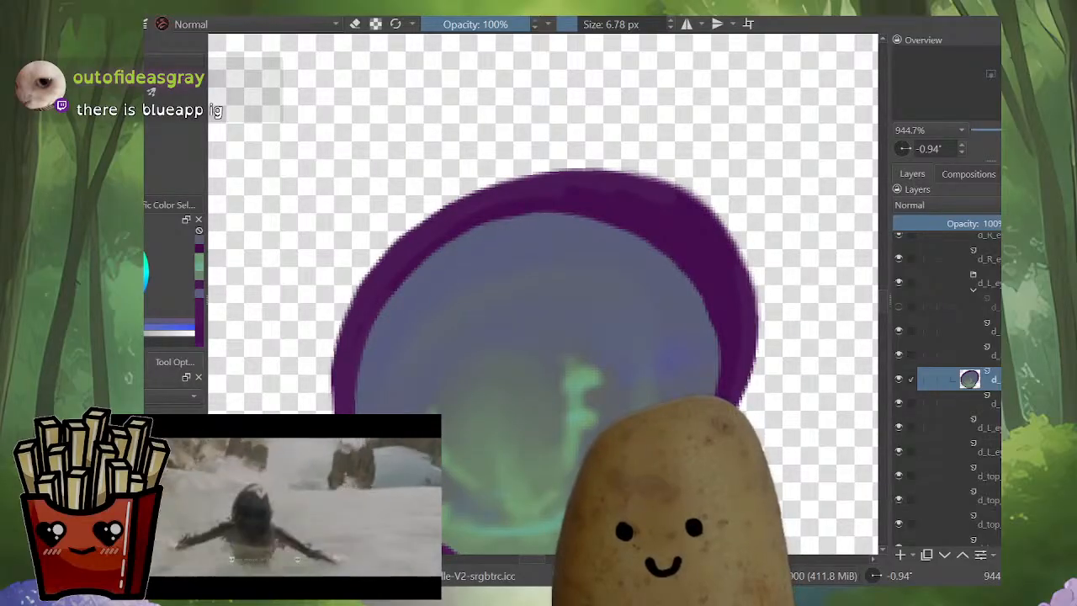
Step: Erase the excess around the outside of the iris outline's upper outer curve, then return to the complete face
{"action": "key", "text": "e"}
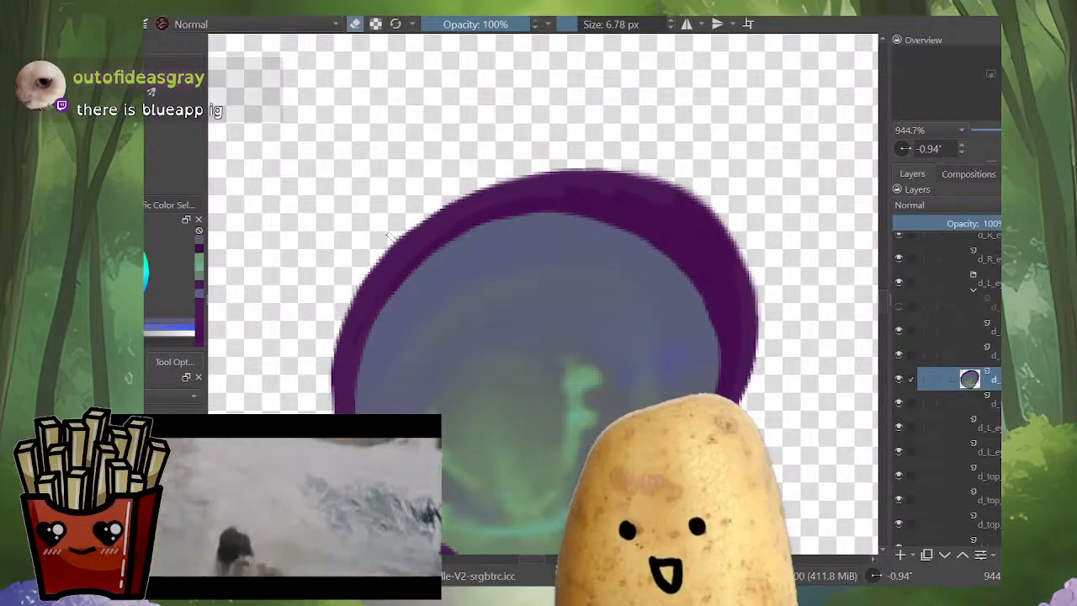
{"action": "key", "text": "m"}
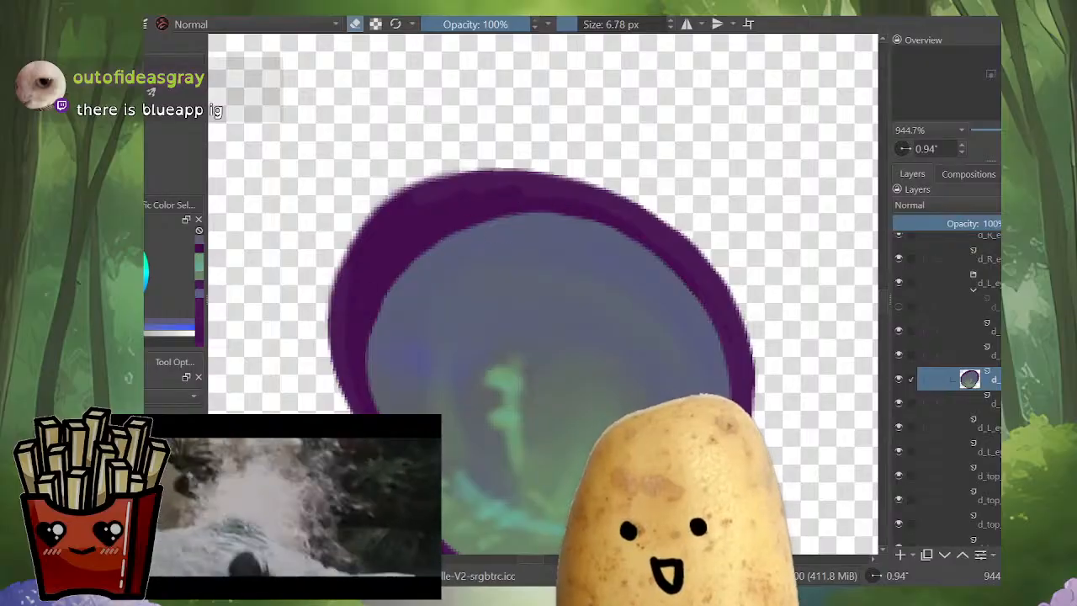
{"action": "left_click_drag", "start_coordinate": [473, 226], "coordinate": [528, 270]}
{"action": "mouse_move", "coordinate": [374, 401]}
{"action": "left_mouse_down"}
{"action": "mouse_move", "coordinate": [381, 319]}
{"action": "mouse_move", "coordinate": [427, 250]}
{"action": "left_mouse_up"}
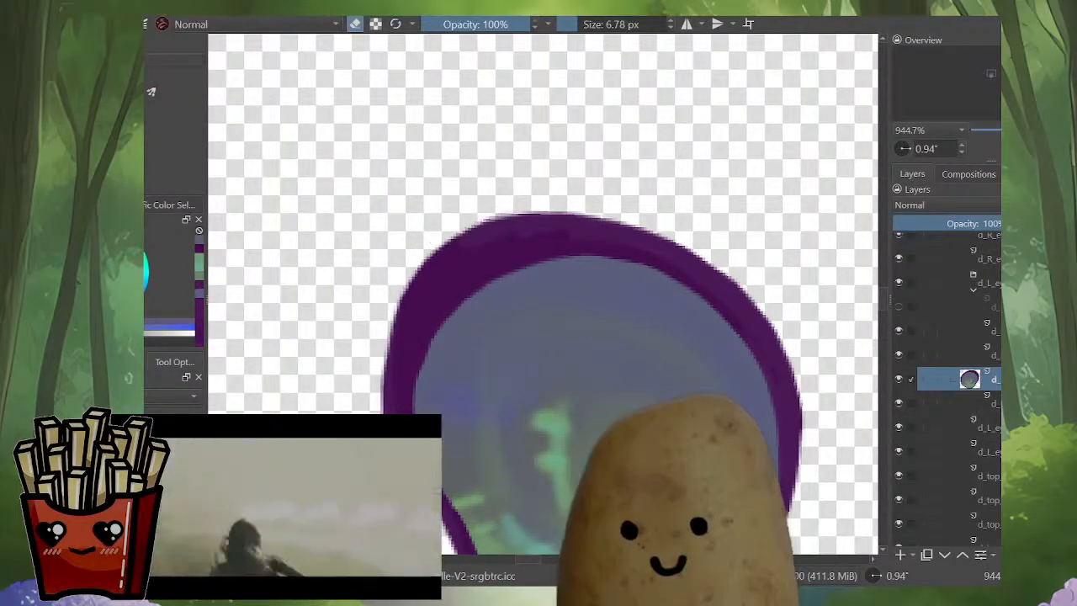
{"action": "mouse_move", "coordinate": [371, 387]}
{"action": "left_mouse_down"}
{"action": "mouse_move", "coordinate": [385, 316]}
{"action": "mouse_move", "coordinate": [418, 253]}
{"action": "mouse_move", "coordinate": [408, 294]}
{"action": "mouse_move", "coordinate": [464, 236]}
{"action": "mouse_move", "coordinate": [516, 211]}
{"action": "mouse_move", "coordinate": [404, 282]}
{"action": "mouse_move", "coordinate": [502, 220]}
{"action": "mouse_move", "coordinate": [589, 209]}
{"action": "left_mouse_up"}
{"action": "scroll", "coordinate": [671, 196], "scroll_direction": "down", "scroll_amount": 5}
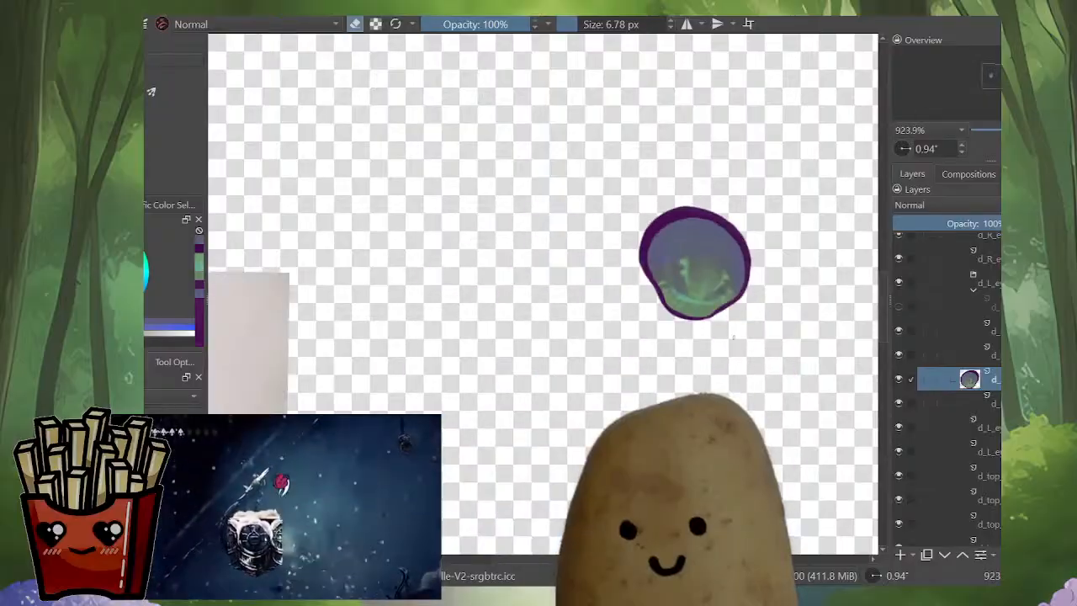
{"action": "key", "text": "m"}
{"action": "scroll", "coordinate": [712, 330], "scroll_direction": "down", "scroll_amount": 6}
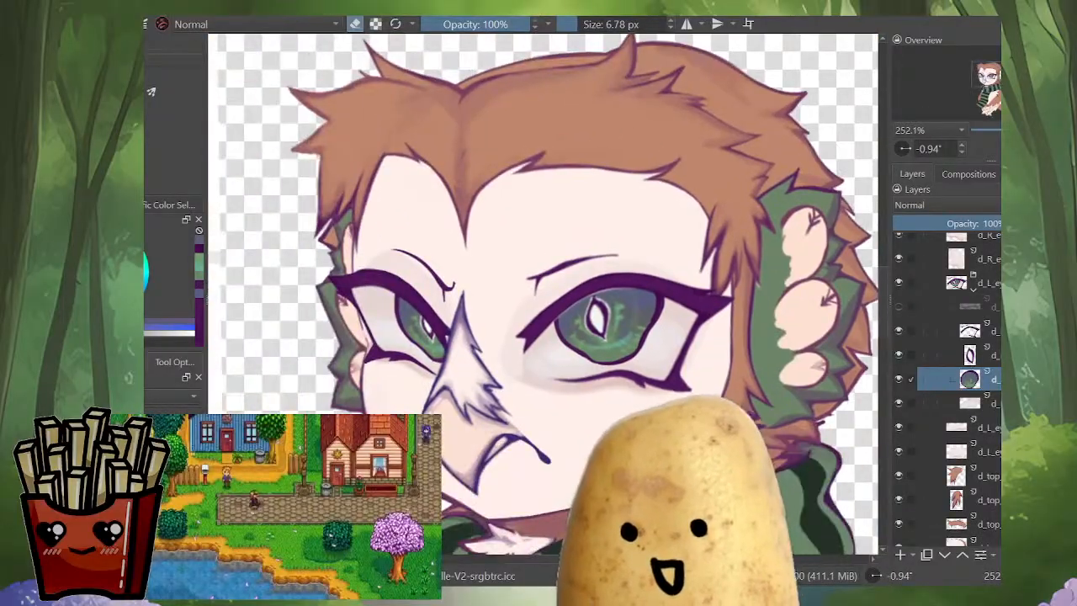
Step: Switch to the left eye's lash layer and sharpen the outer lower corner into a longer point using the sampled purple
{"action": "scroll", "coordinate": [664, 376], "scroll_direction": "up", "scroll_amount": 4}
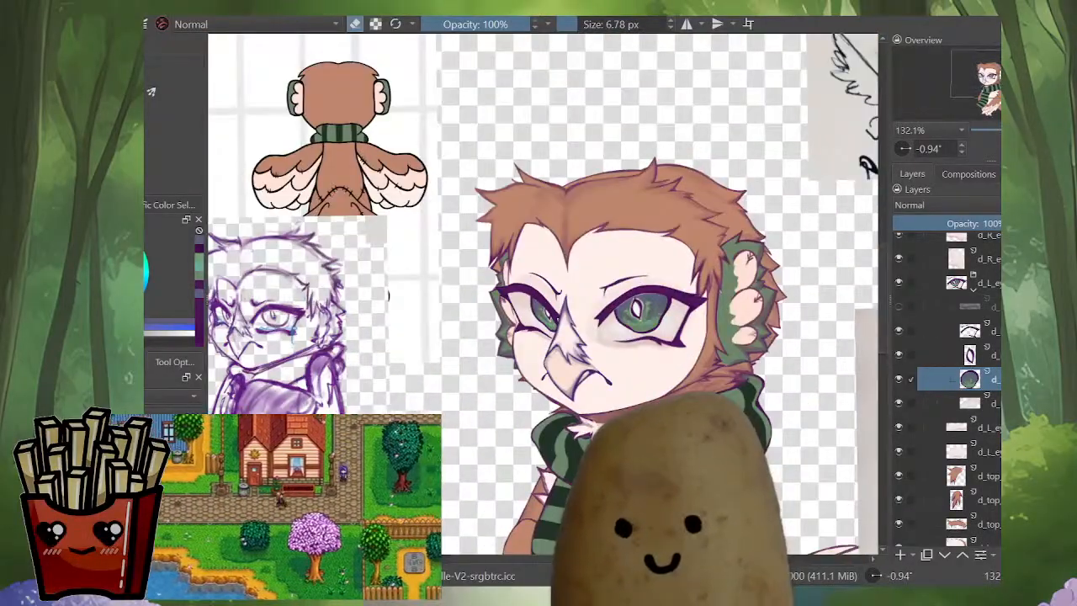
{"action": "left_click", "coordinate": [969, 379], "text": "alt"}
{"action": "left_click", "coordinate": [969, 379], "text": "alt"}
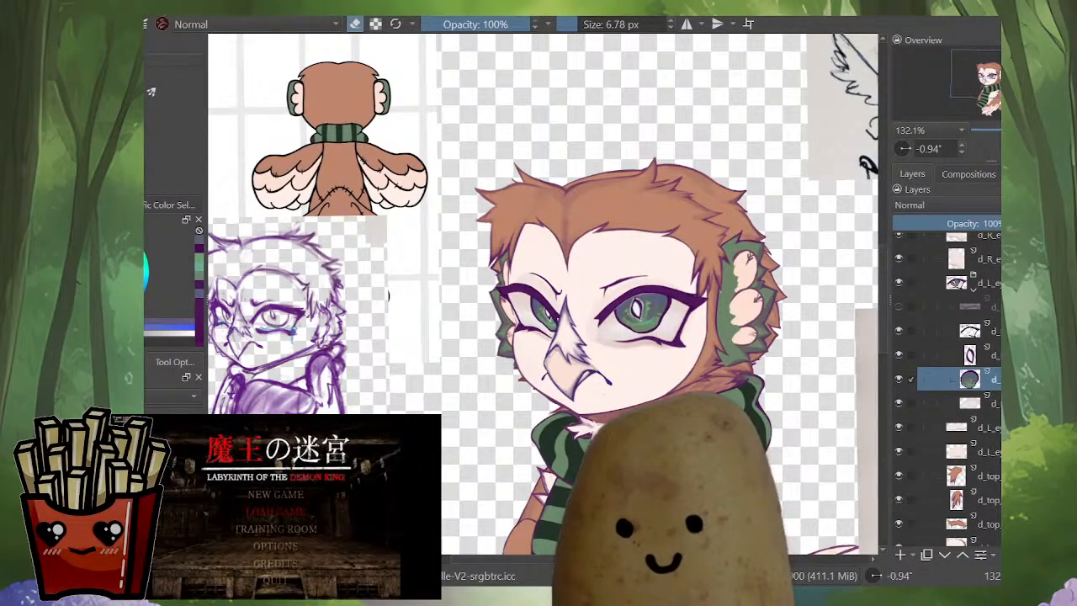
{"action": "left_click", "coordinate": [969, 330]}
{"action": "key", "text": "m"}
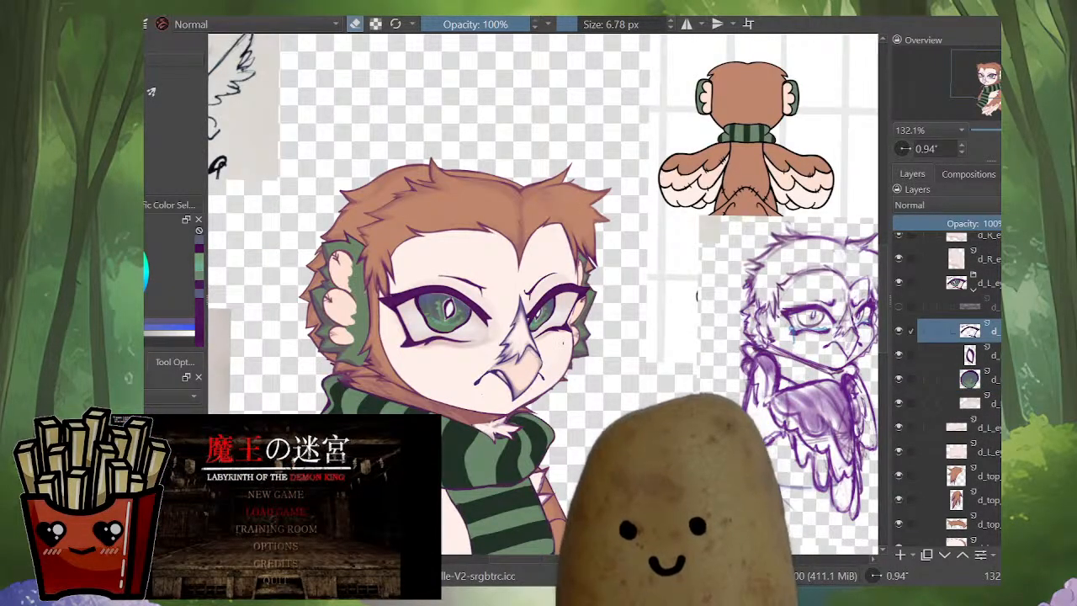
{"action": "scroll", "coordinate": [383, 332], "scroll_direction": "up", "scroll_amount": 6}
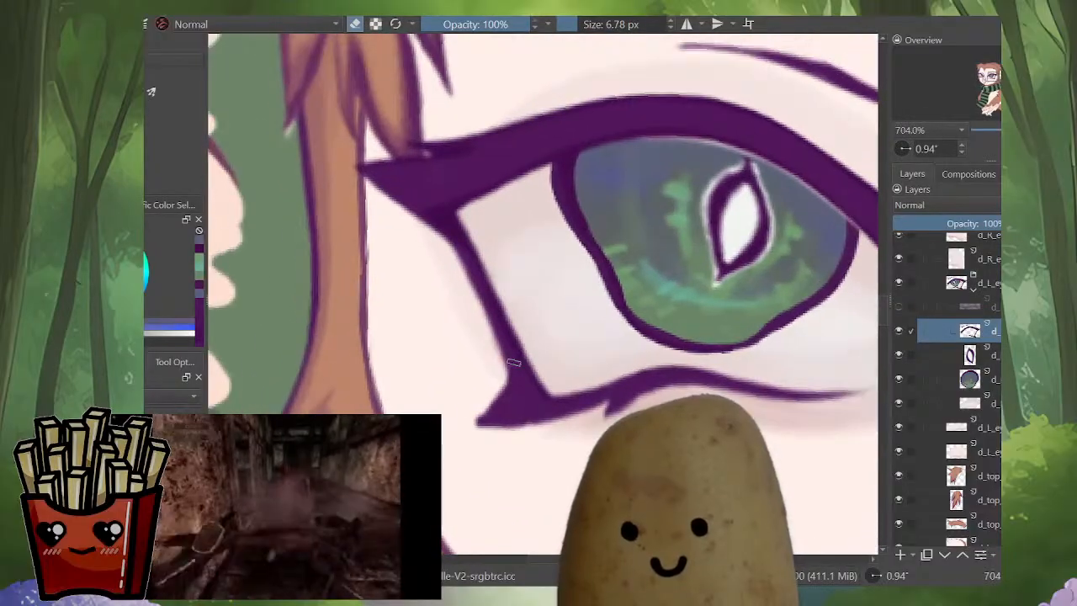
{"action": "key", "text": "e"}
{"action": "left_click", "coordinate": [517, 370], "text": "ctrl"}
{"action": "left_click_drag", "start_coordinate": [509, 379], "coordinate": [485, 417]}
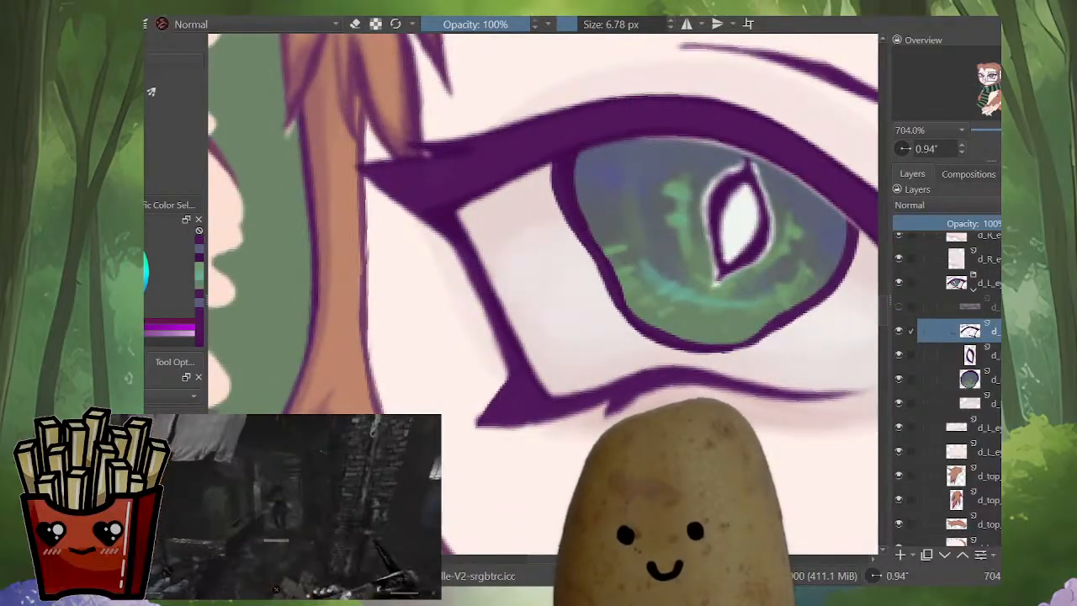
{"action": "key", "text": "e"}
{"action": "key", "text": "e"}
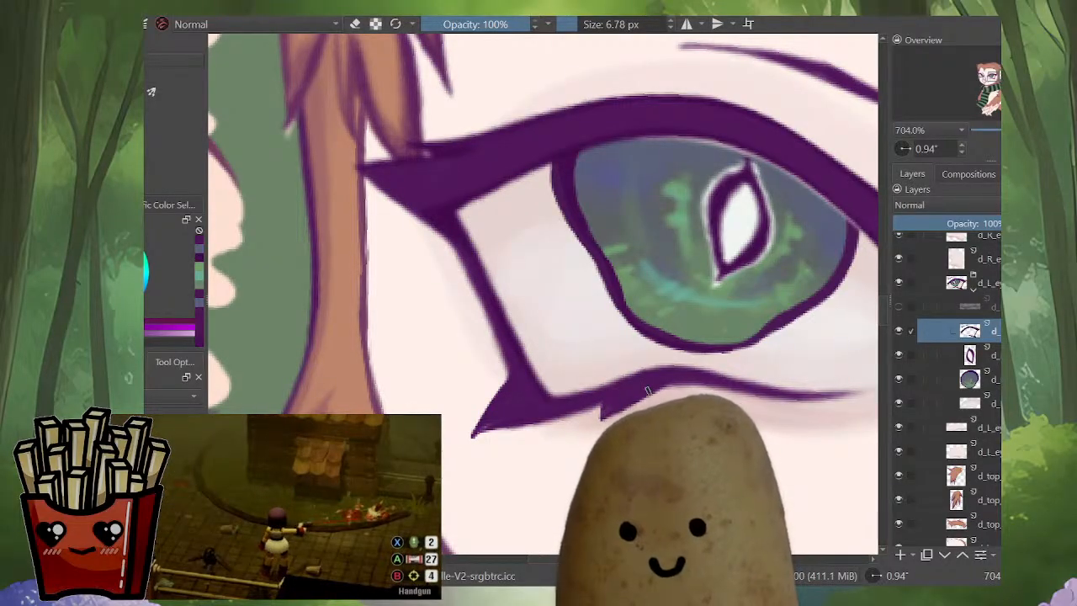
Step: Refine the left eye's lower lash line, erasing and redrawing its inner end as a thin taper
{"action": "mouse_move", "coordinate": [767, 400]}
{"action": "left_mouse_down"}
{"action": "mouse_move", "coordinate": [590, 429]}
{"action": "mouse_move", "coordinate": [654, 384]}
{"action": "left_mouse_up"}
{"action": "key", "text": "e"}
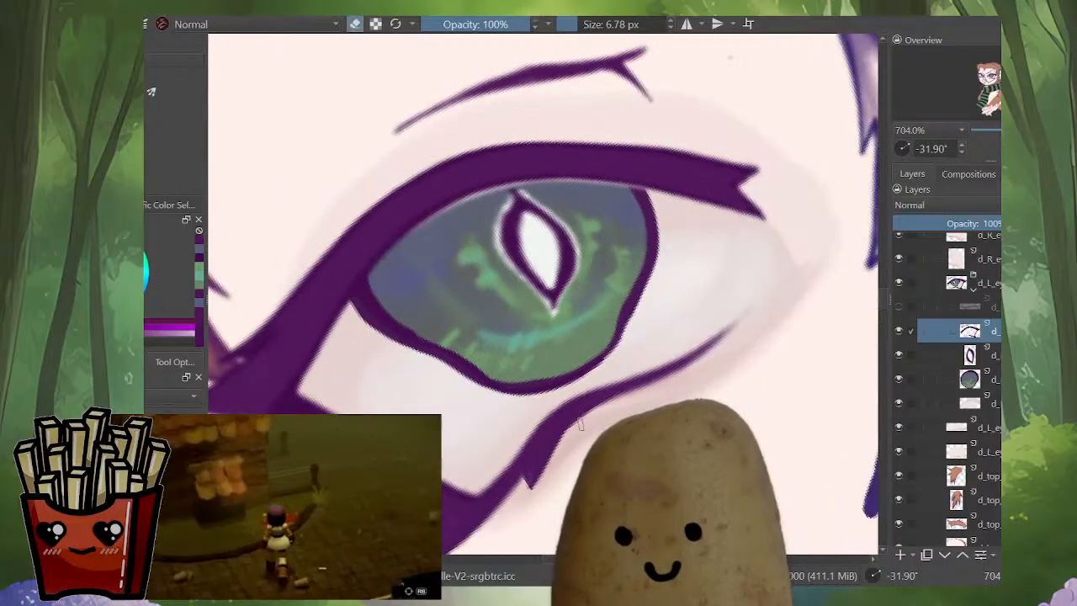
{"action": "left_click_drag", "start_coordinate": [688, 347], "coordinate": [737, 325]}
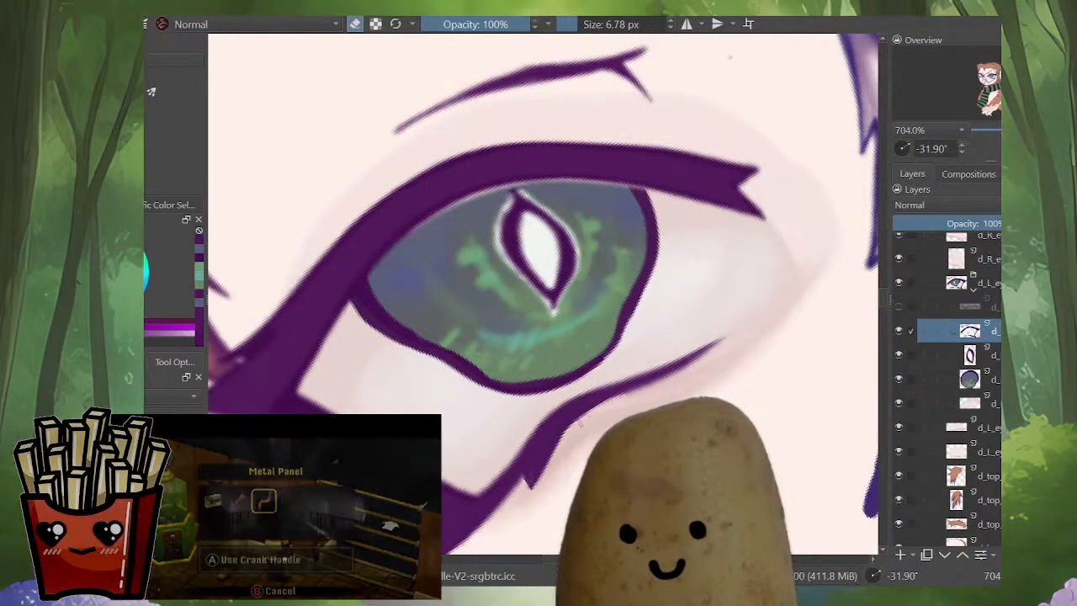
{"action": "key", "text": "e"}
{"action": "left_click_drag", "start_coordinate": [705, 348], "coordinate": [735, 327]}
{"action": "key", "text": "e"}
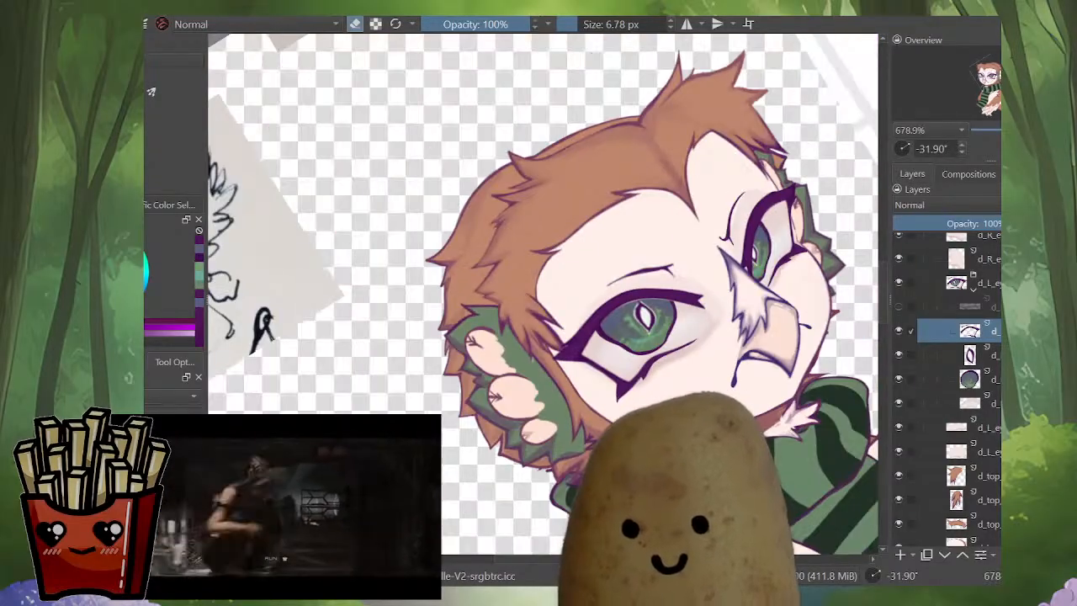
{"action": "key", "text": "m"}
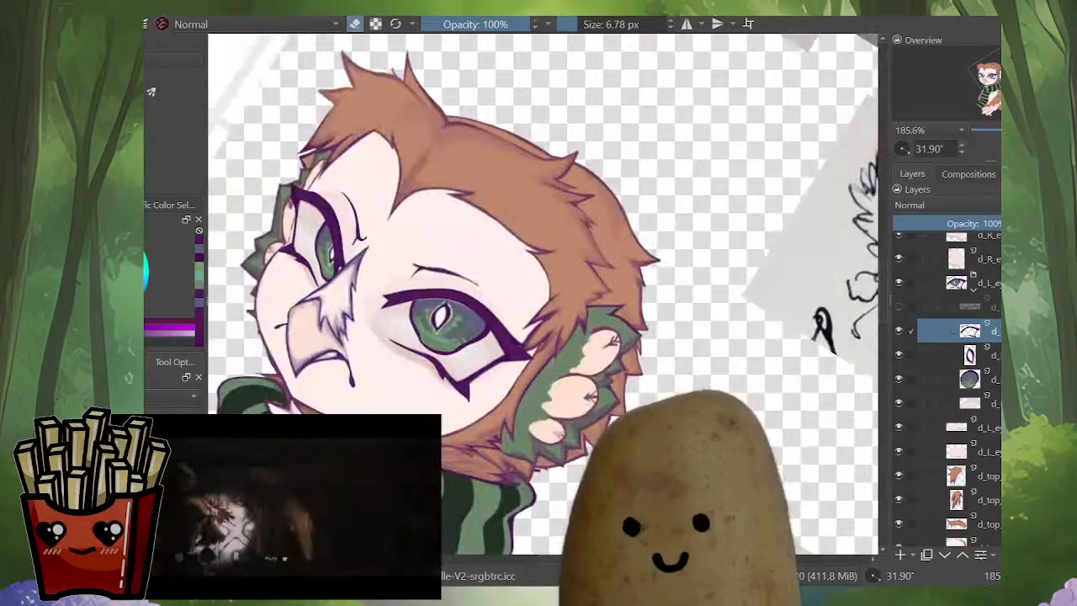
{"action": "scroll", "coordinate": [643, 446], "scroll_direction": "down", "scroll_amount": 4}
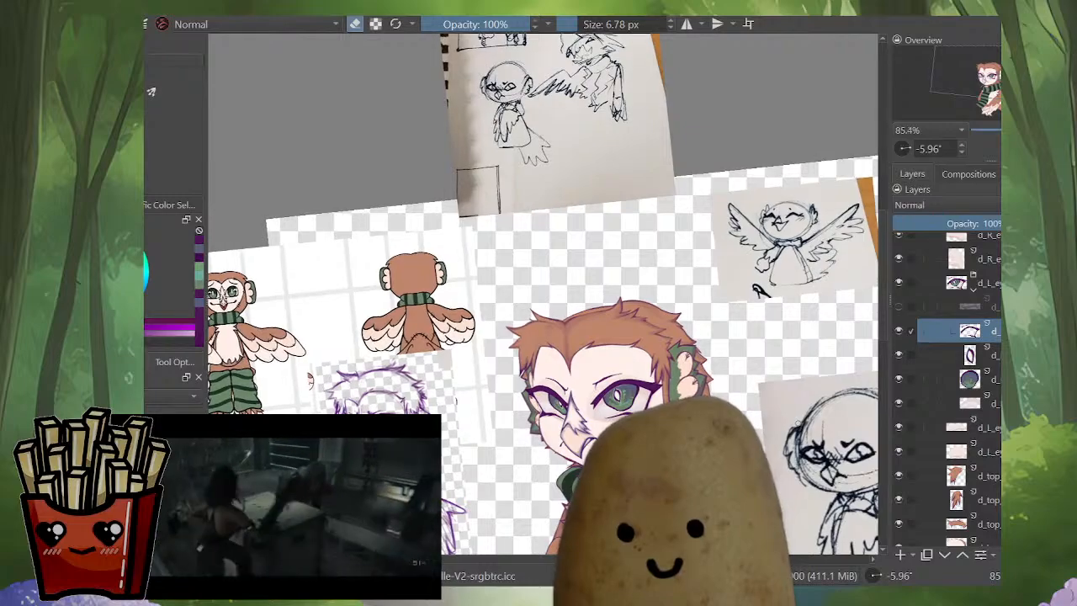
{"action": "scroll", "coordinate": [543, 294], "scroll_direction": "up", "scroll_amount": 8}
{"action": "key", "text": "m"}
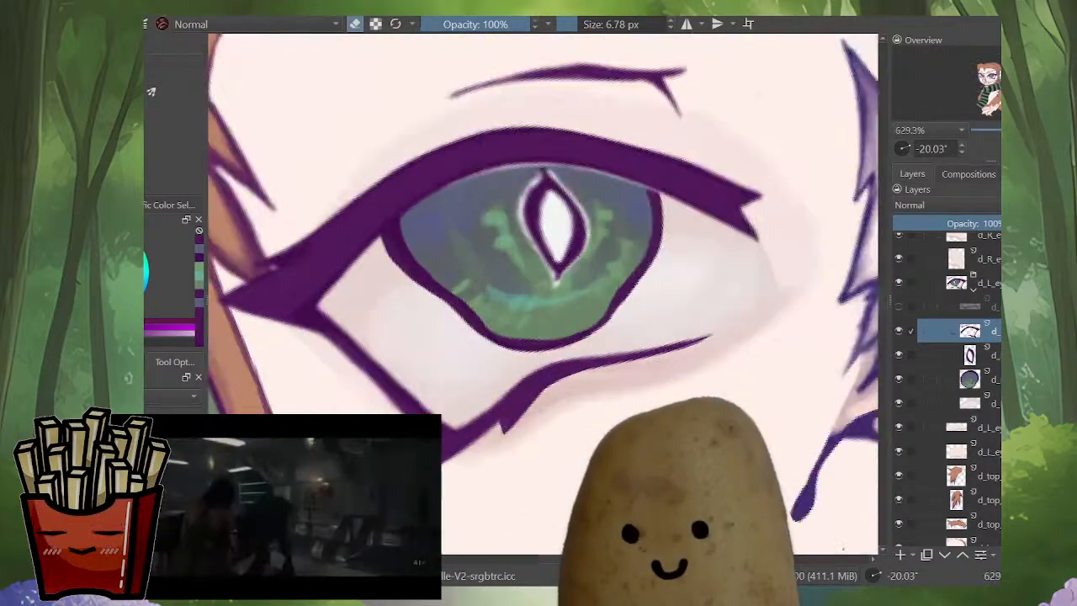
Step: Refine the inner end of the left eye's lower lash line into a thinner, longer taper, alternating erasing and purple strokes
{"action": "key", "text": "e"}
{"action": "mouse_move", "coordinate": [519, 381]}
{"action": "left_mouse_down"}
{"action": "mouse_move", "coordinate": [490, 413]}
{"action": "mouse_move", "coordinate": [498, 400]}
{"action": "left_mouse_up"}
{"action": "mouse_move", "coordinate": [543, 367]}
{"action": "left_mouse_down"}
{"action": "mouse_move", "coordinate": [487, 403]}
{"action": "mouse_move", "coordinate": [585, 355]}
{"action": "mouse_move", "coordinate": [704, 336]}
{"action": "left_mouse_up"}
{"action": "key", "text": "e"}
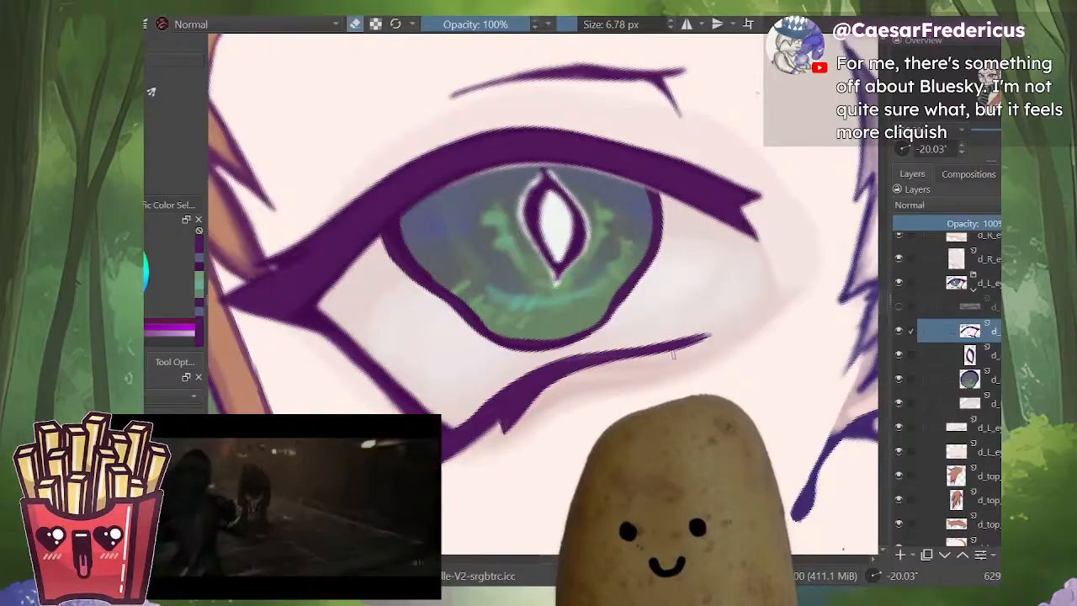
{"action": "mouse_move", "coordinate": [734, 336]}
{"action": "left_mouse_down"}
{"action": "mouse_move", "coordinate": [692, 371]}
{"action": "mouse_move", "coordinate": [701, 350]}
{"action": "mouse_move", "coordinate": [688, 355]}
{"action": "left_mouse_up"}
{"action": "key", "text": "]"}
{"action": "scroll", "coordinate": [664, 368], "scroll_direction": "up", "scroll_amount": 2}
{"action": "left_click_drag", "start_coordinate": [461, 419], "coordinate": [683, 346]}
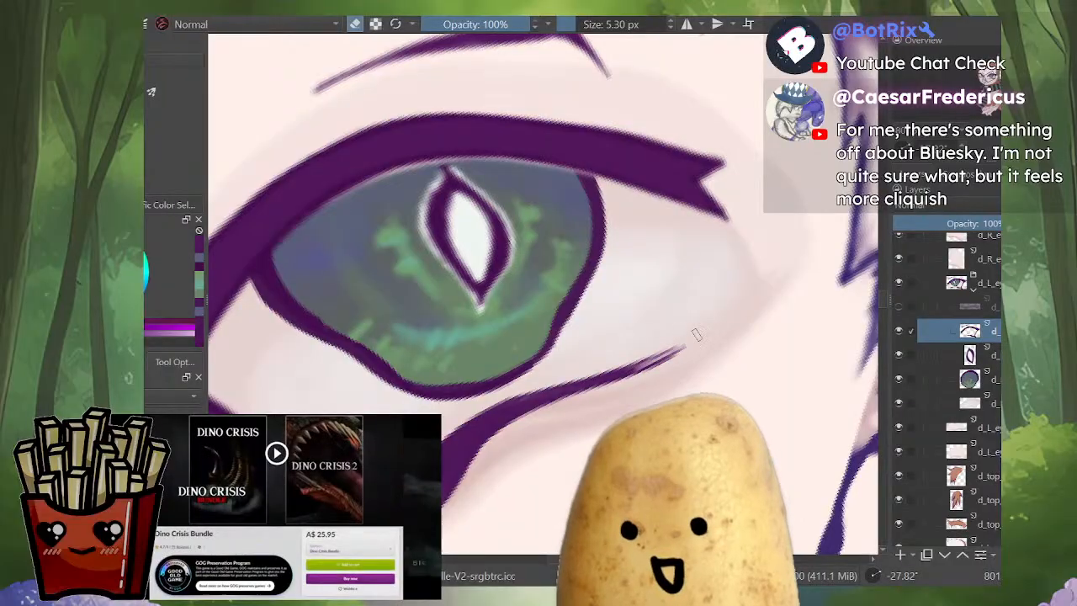
{"action": "key", "text": "e"}
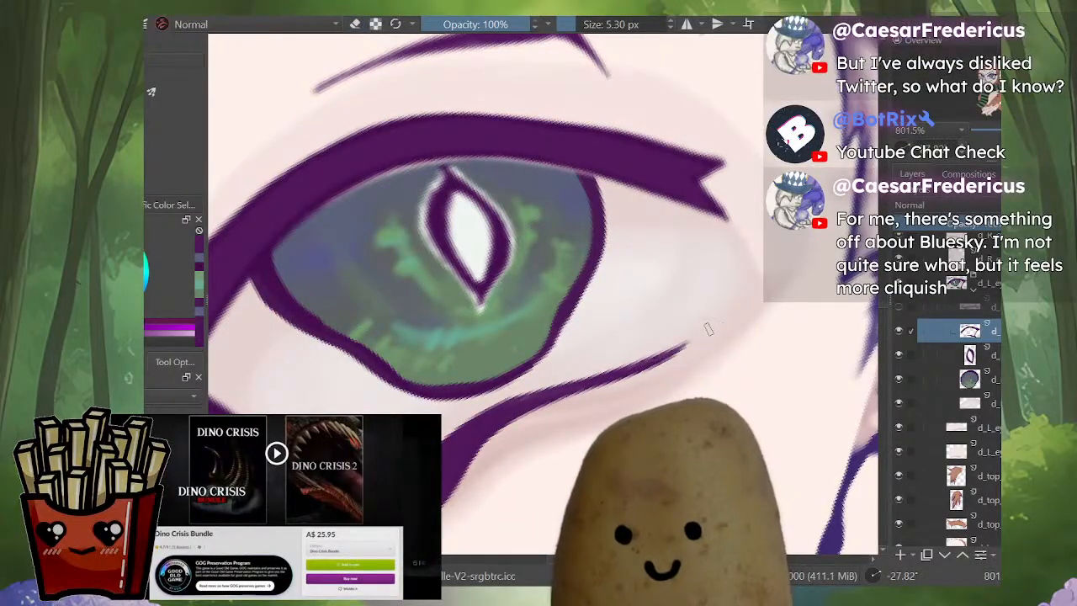
{"action": "key", "text": "e"}
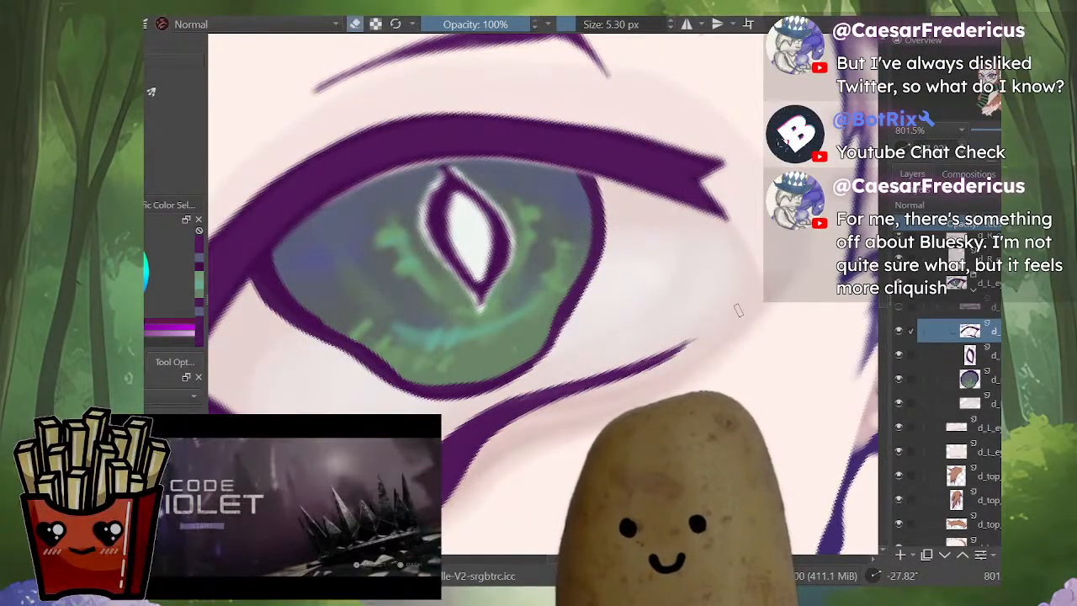
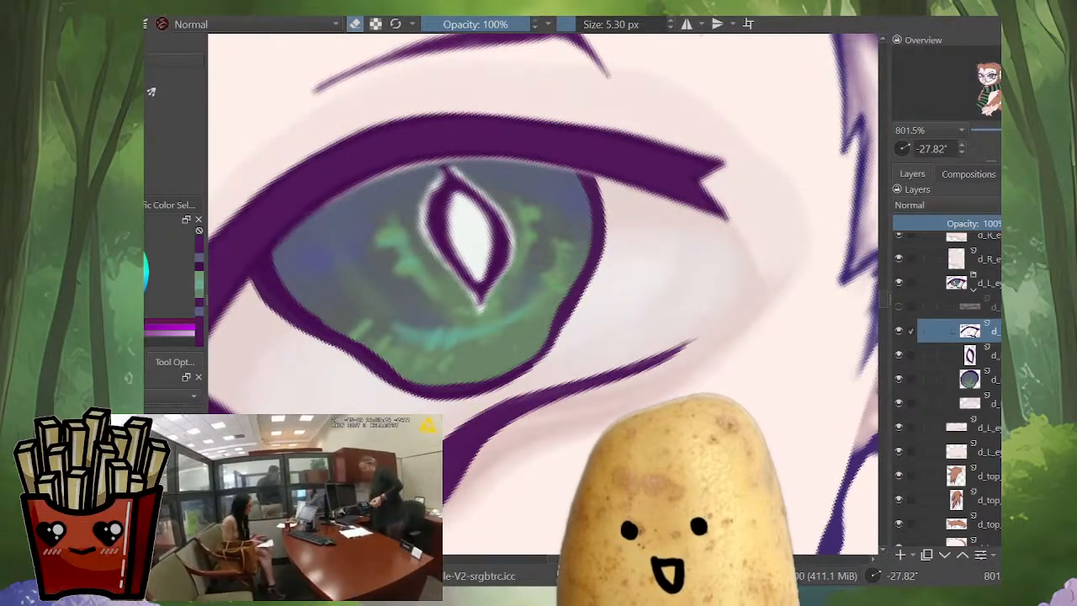
Step: Erase along the underside of the left eye's lower lash line near its small spur to slim the thick section
{"action": "scroll", "coordinate": [544, 402], "scroll_direction": "down", "scroll_amount": 2}
{"action": "mouse_move", "coordinate": [505, 438]}
{"action": "left_mouse_down"}
{"action": "mouse_move", "coordinate": [547, 410]}
{"action": "mouse_move", "coordinate": [496, 425]}
{"action": "left_mouse_up"}
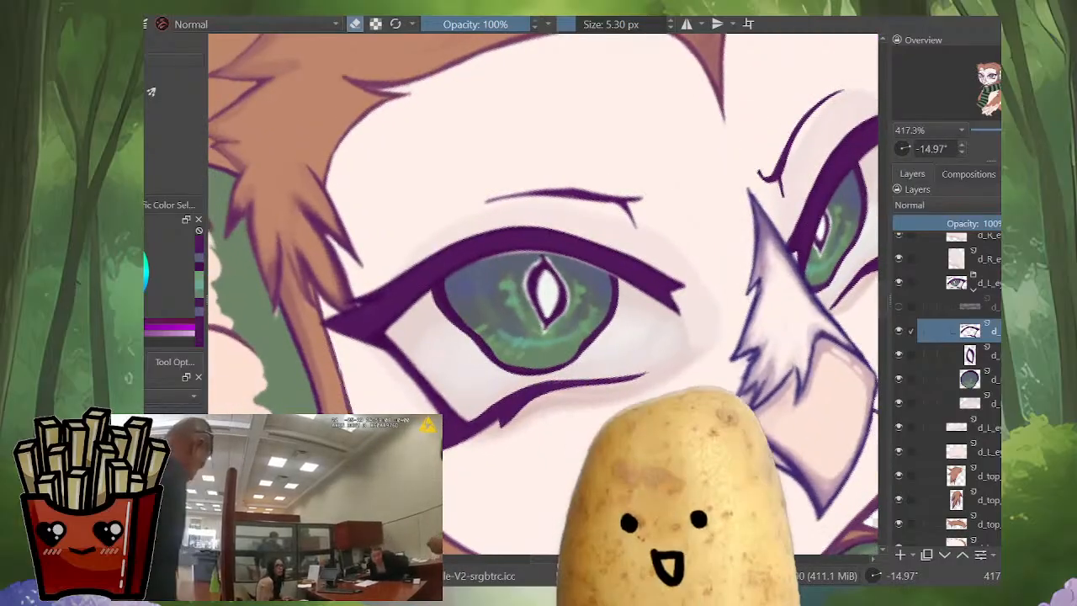
{"action": "scroll", "coordinate": [484, 425], "scroll_direction": "up", "scroll_amount": 3}
{"action": "key", "text": "e"}
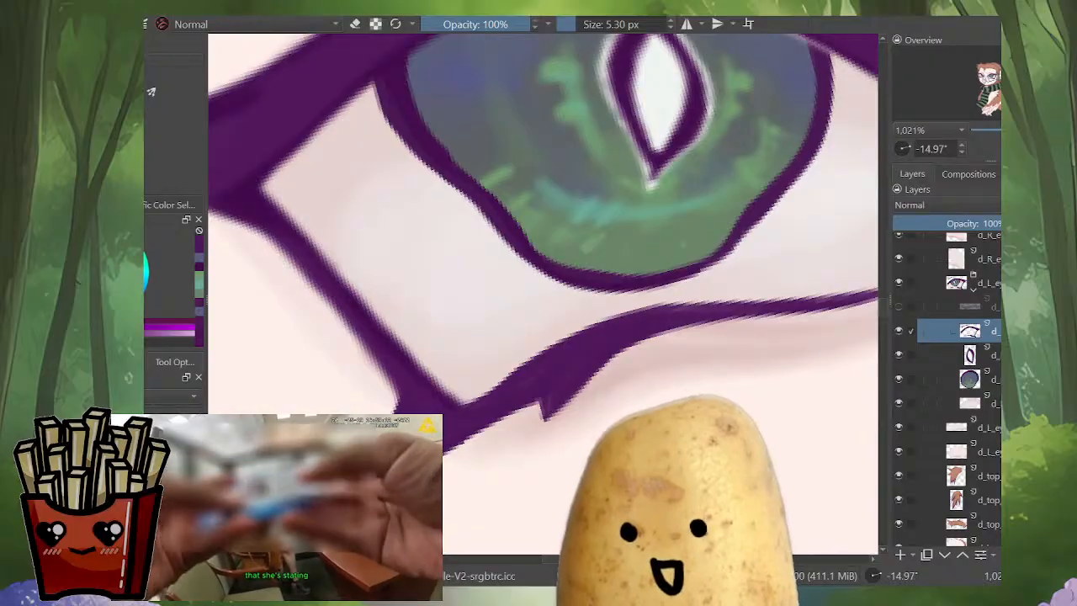
{"action": "key", "text": "e"}
{"action": "scroll", "coordinate": [488, 396], "scroll_direction": "down", "scroll_amount": 4}
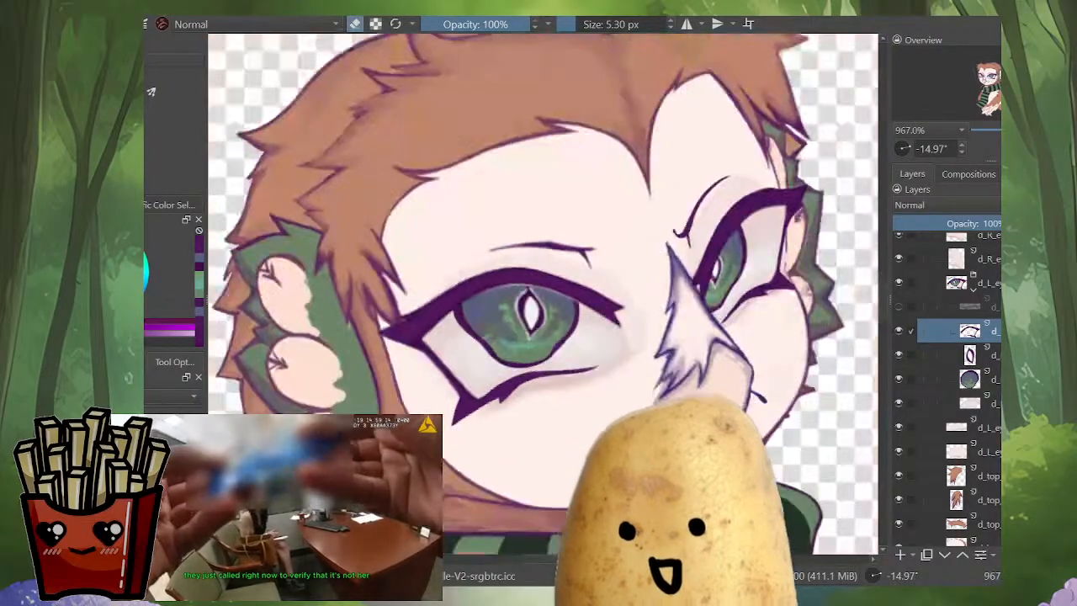
{"action": "scroll", "coordinate": [503, 399], "scroll_direction": "up", "scroll_amount": 4}
{"action": "key", "text": "e"}
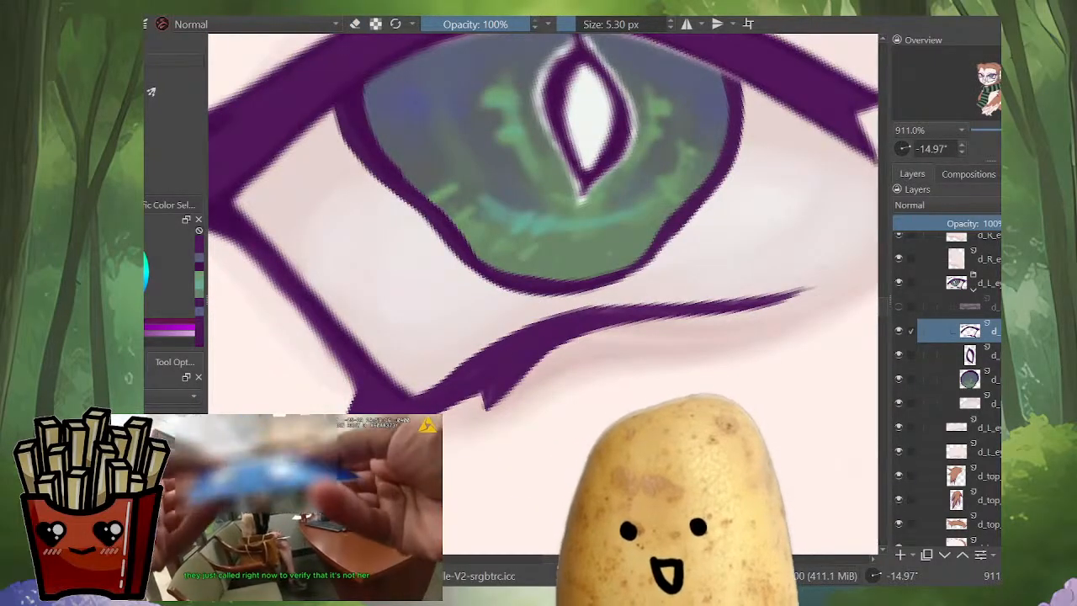
{"action": "key", "text": "e"}
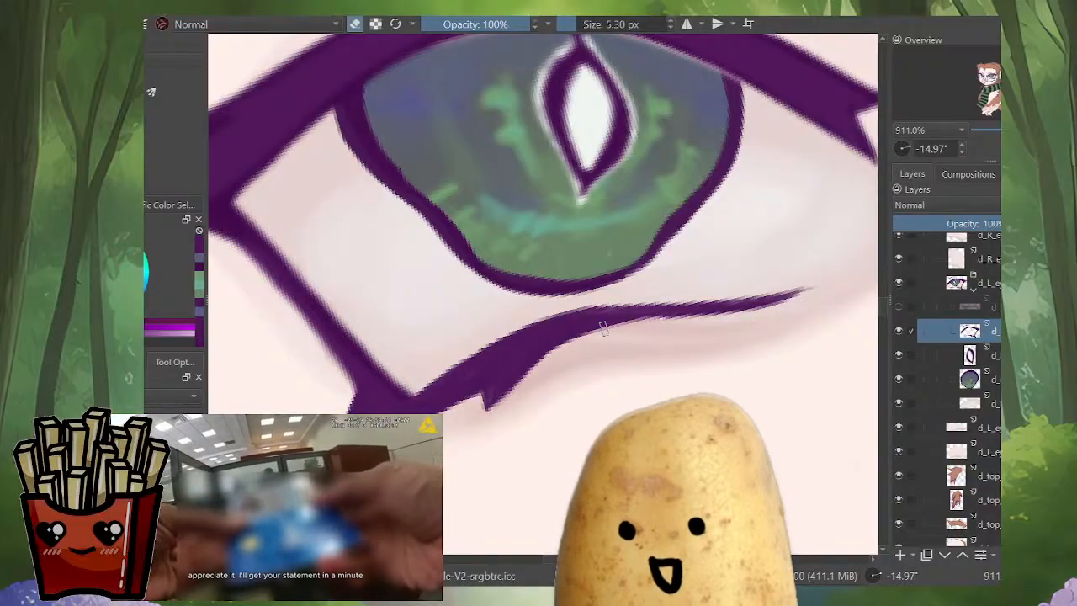
{"action": "left_click_drag", "start_coordinate": [608, 331], "coordinate": [483, 381]}
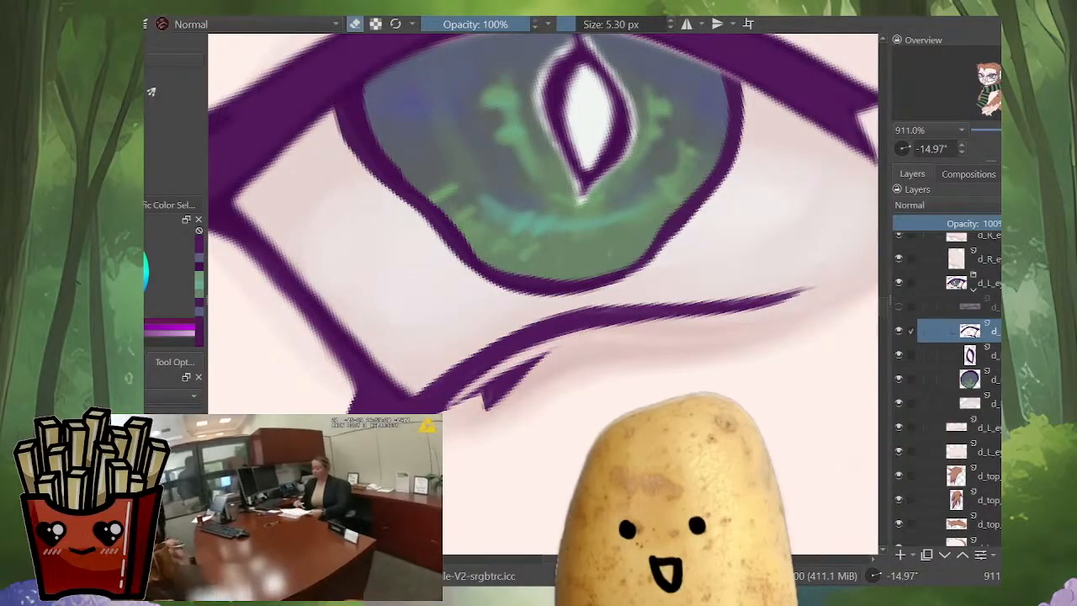
Step: Repaint the small spur beneath the lower lash line in purple and erase the stray fragments around it
{"action": "key", "text": "e"}
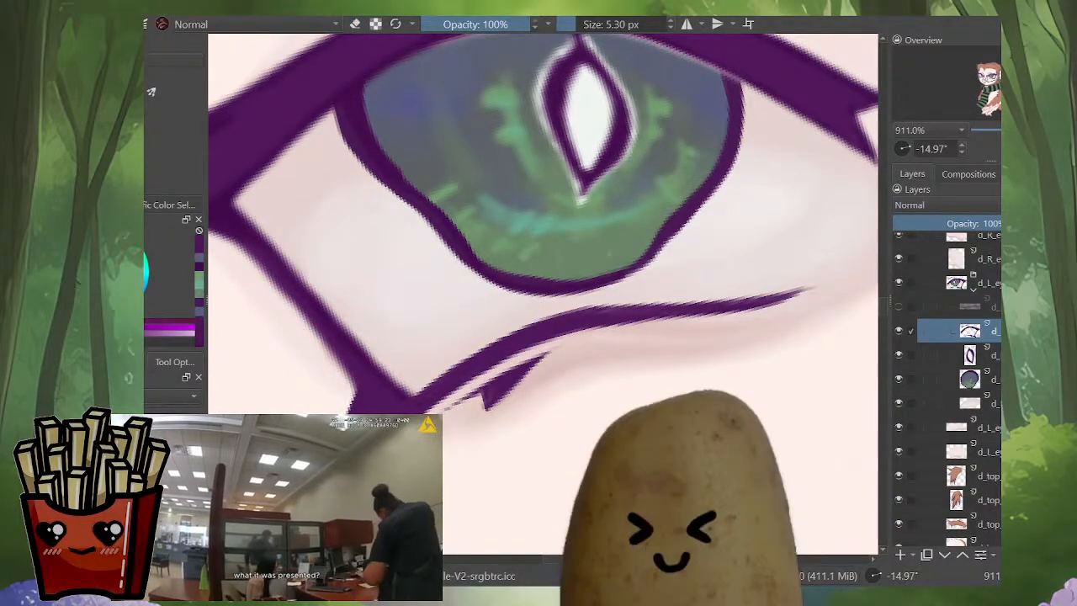
{"action": "mouse_move", "coordinate": [484, 396]}
{"action": "left_mouse_down"}
{"action": "mouse_move", "coordinate": [490, 364]}
{"action": "mouse_move", "coordinate": [496, 377]}
{"action": "mouse_move", "coordinate": [478, 391]}
{"action": "mouse_move", "coordinate": [539, 345]}
{"action": "left_mouse_up"}
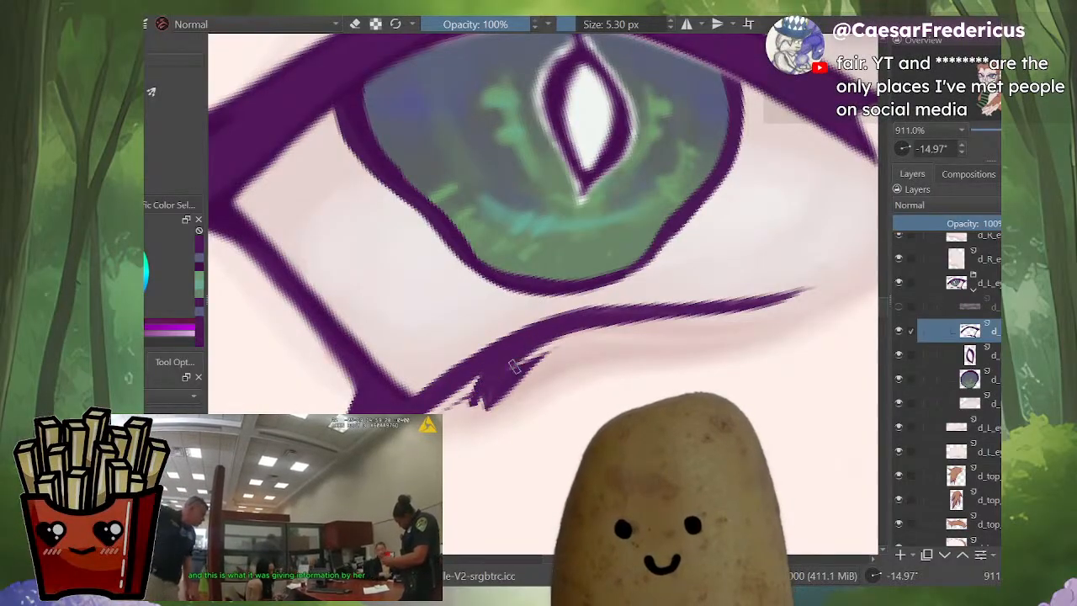
{"action": "key", "text": "e"}
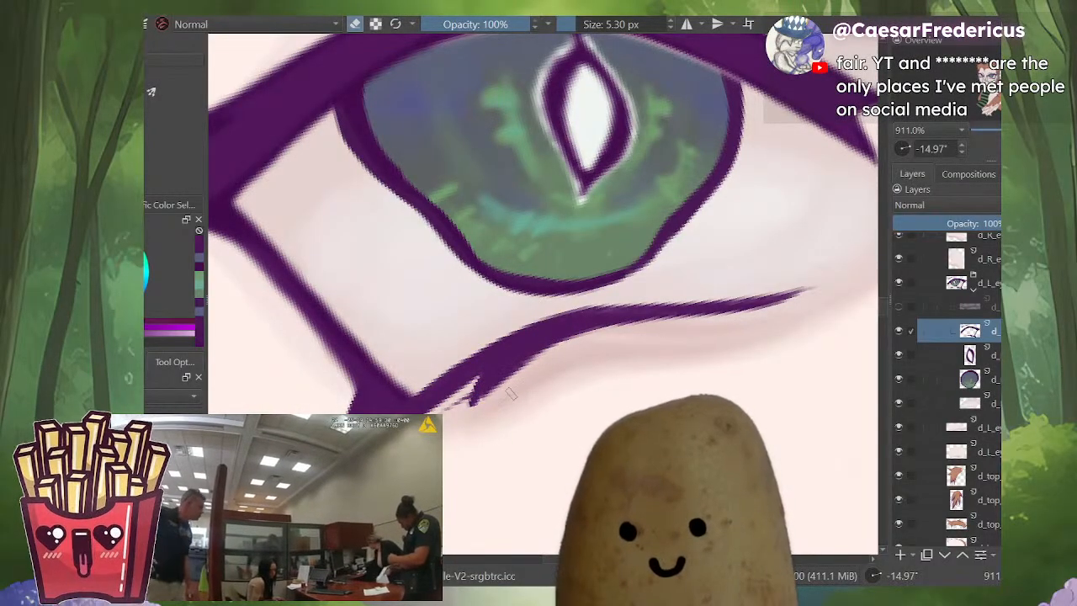
{"action": "scroll", "coordinate": [479, 416], "scroll_direction": "up", "scroll_amount": 2}
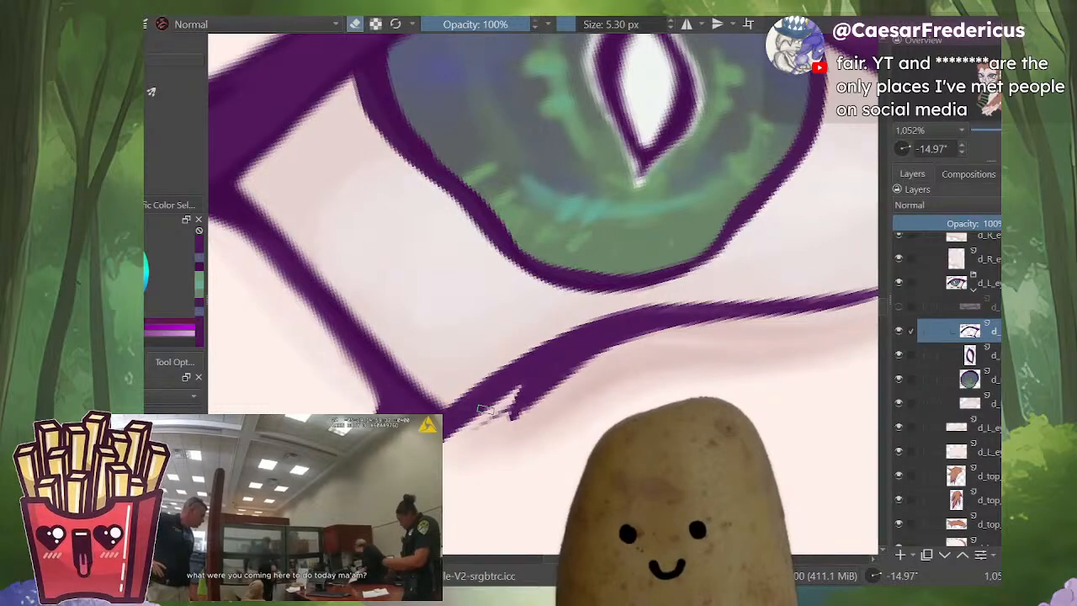
{"action": "key", "text": "e"}
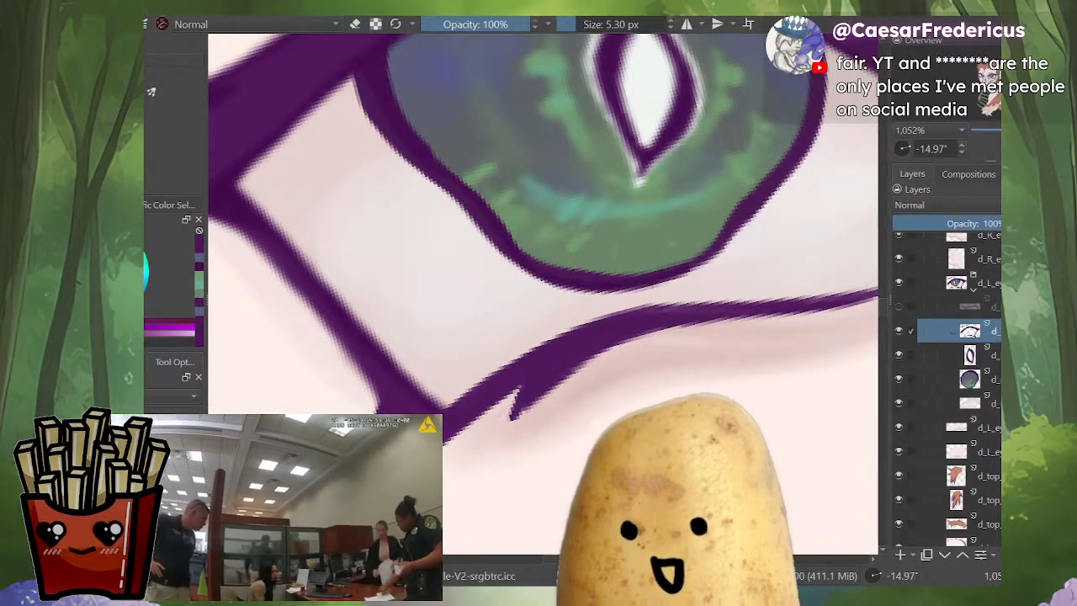
Step: Extend the spur beneath the lower lash line into a finer point with a smaller purple brush
{"action": "scroll", "coordinate": [516, 389], "scroll_direction": "down", "scroll_amount": 8}
{"action": "left_click_drag", "start_coordinate": [515, 389], "coordinate": [492, 383]}
{"action": "scroll", "coordinate": [513, 391], "scroll_direction": "up", "scroll_amount": 5}
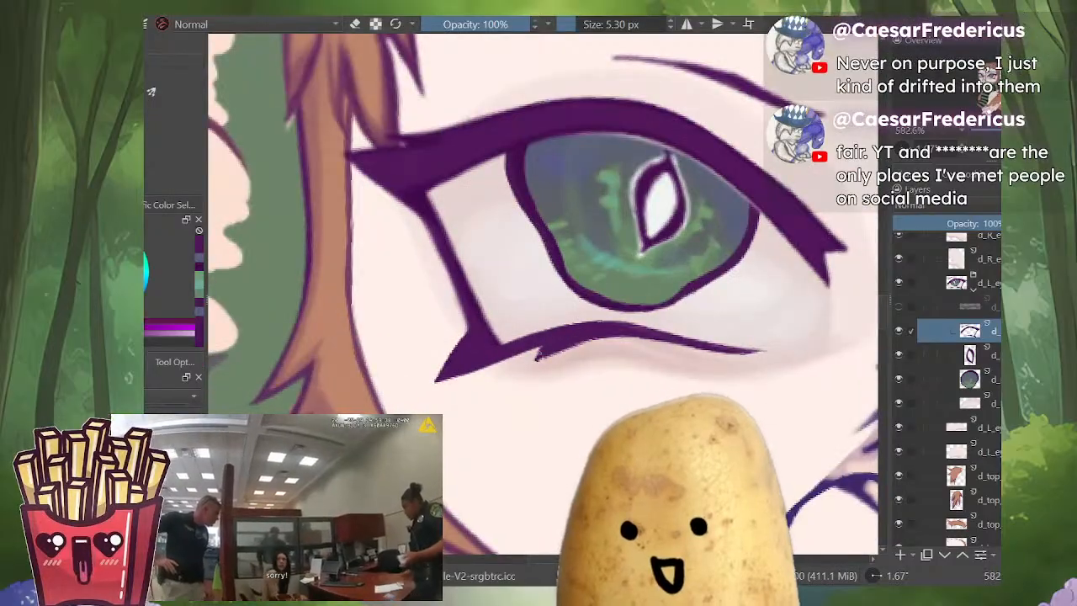
{"action": "scroll", "coordinate": [532, 356], "scroll_direction": "up", "scroll_amount": 4}
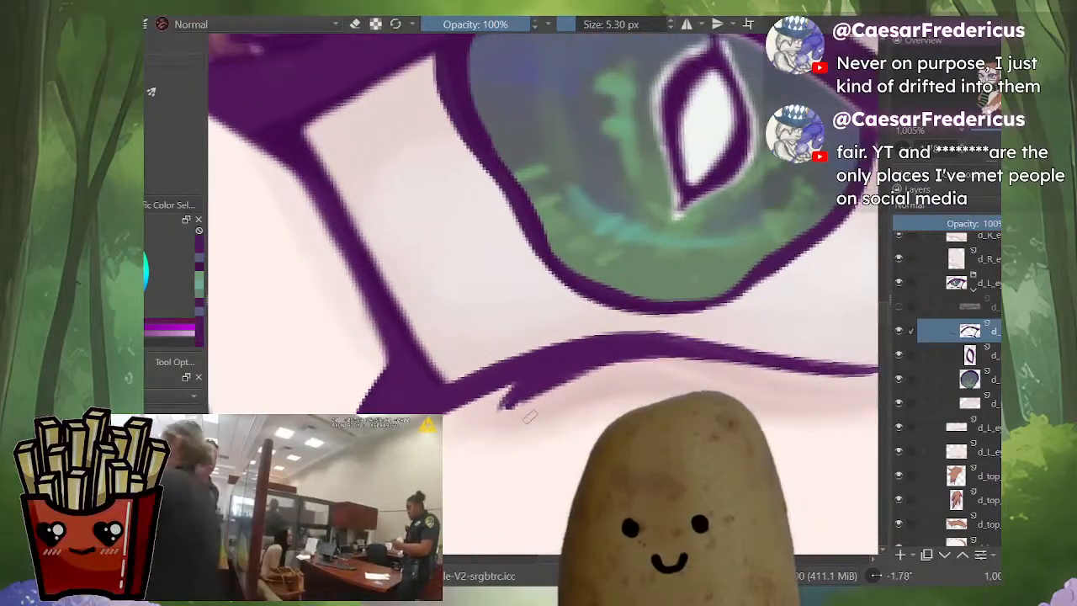
{"action": "left_click_drag", "start_coordinate": [505, 405], "coordinate": [494, 415]}
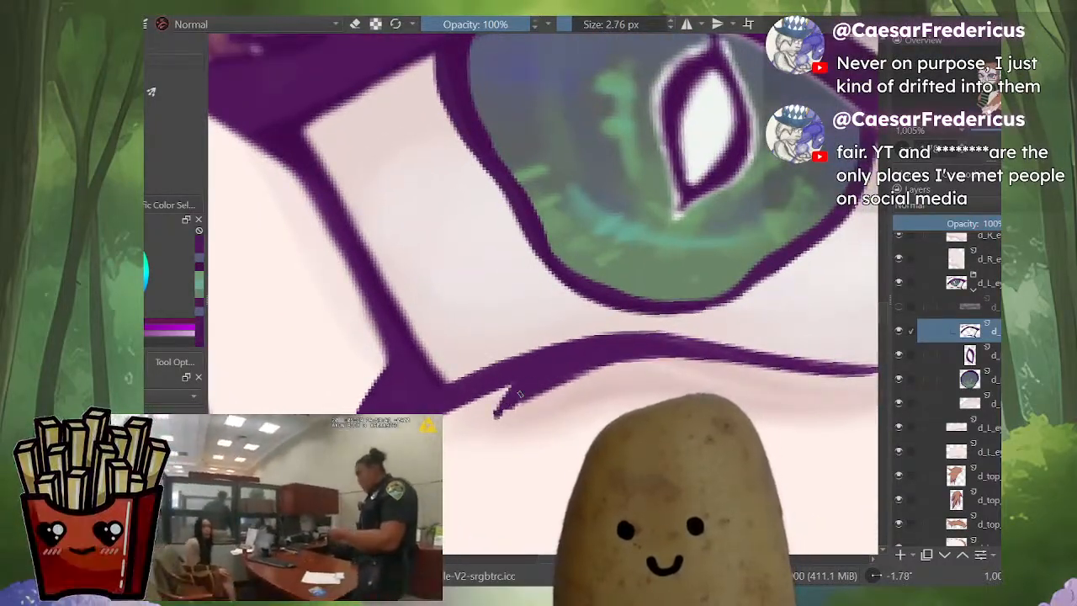
{"action": "scroll", "coordinate": [496, 413], "scroll_direction": "down", "scroll_amount": 5}
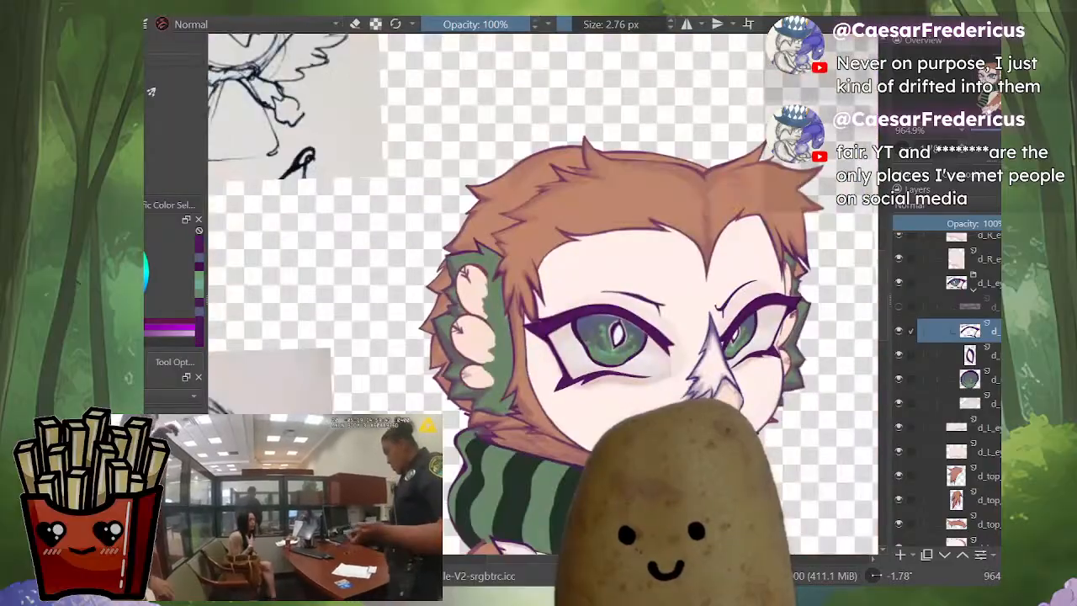
Step: Mirror the view and lightly erase the edge of the line joining the upper and lower outer lash corners
{"action": "key", "text": "m"}
{"action": "scroll", "coordinate": [509, 353], "scroll_direction": "up", "scroll_amount": 7}
{"action": "key", "text": "e"}
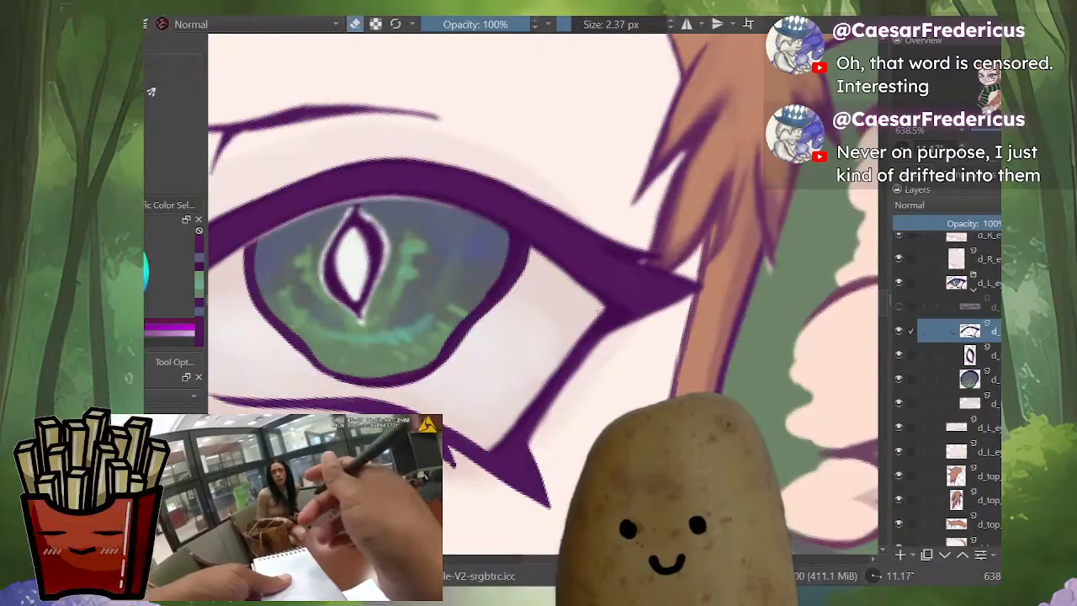
{"action": "left_click_drag", "start_coordinate": [593, 319], "coordinate": [528, 408]}
{"action": "key", "text": "ctrl+z"}
{"action": "key", "text": "["}
{"action": "left_click_drag", "start_coordinate": [592, 323], "coordinate": [542, 391]}
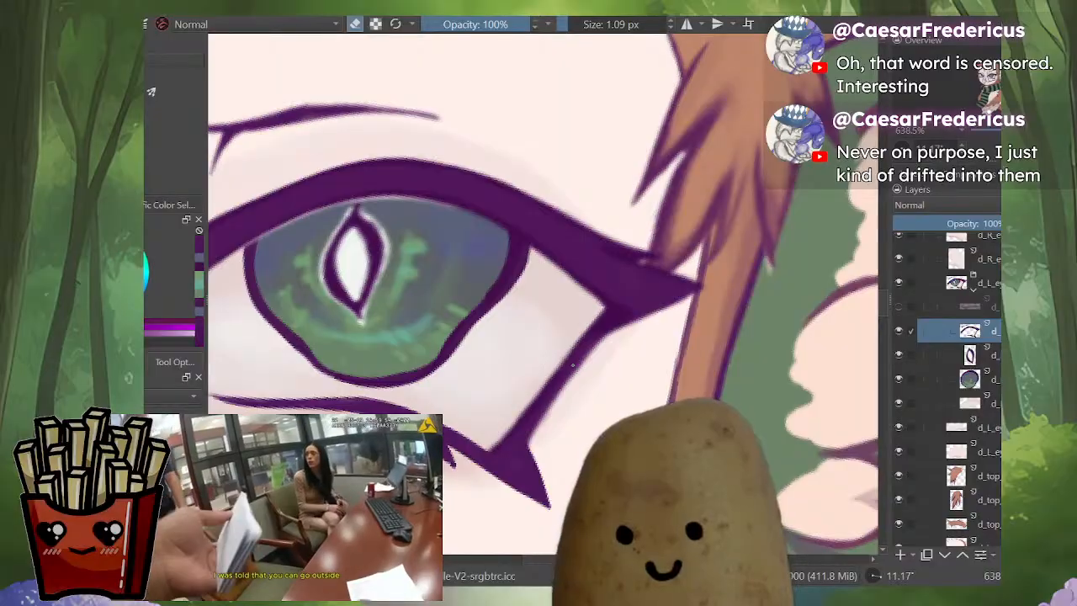
{"action": "scroll", "coordinate": [595, 402], "scroll_direction": "down", "scroll_amount": 5}
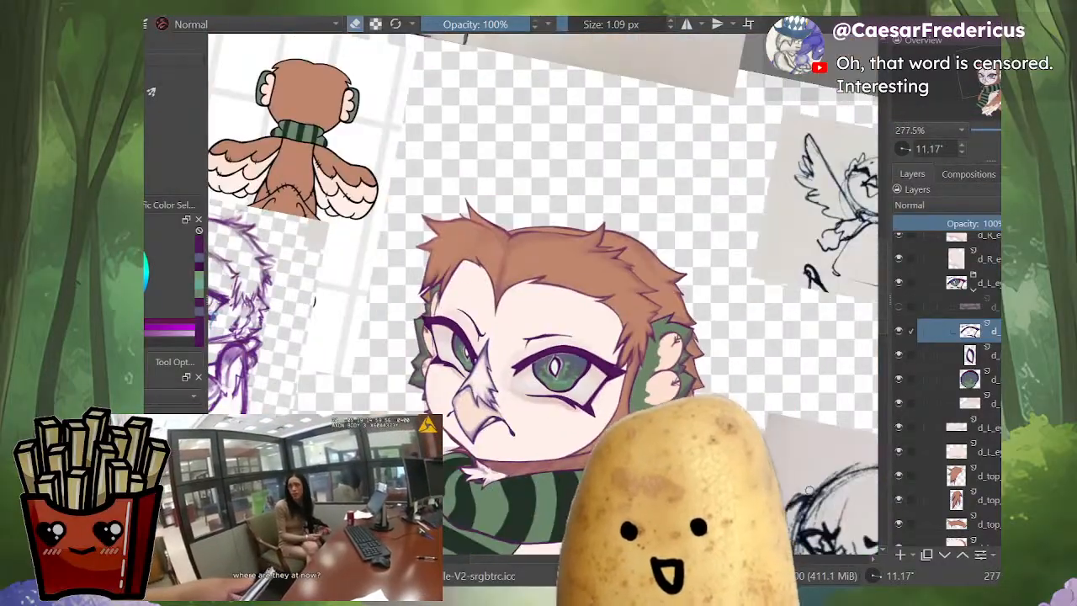
Step: Restore the unmirrored view and touch up the outer joining line where it meets the lower corner's spike
{"action": "scroll", "coordinate": [576, 408], "scroll_direction": "up", "scroll_amount": 5}
{"action": "scroll", "coordinate": [663, 416], "scroll_direction": "down", "scroll_amount": 5}
{"action": "key", "text": "m"}
{"action": "scroll", "coordinate": [487, 344], "scroll_direction": "up", "scroll_amount": 1}
{"action": "scroll", "coordinate": [412, 389], "scroll_direction": "up", "scroll_amount": 10}
{"action": "key", "text": "e"}
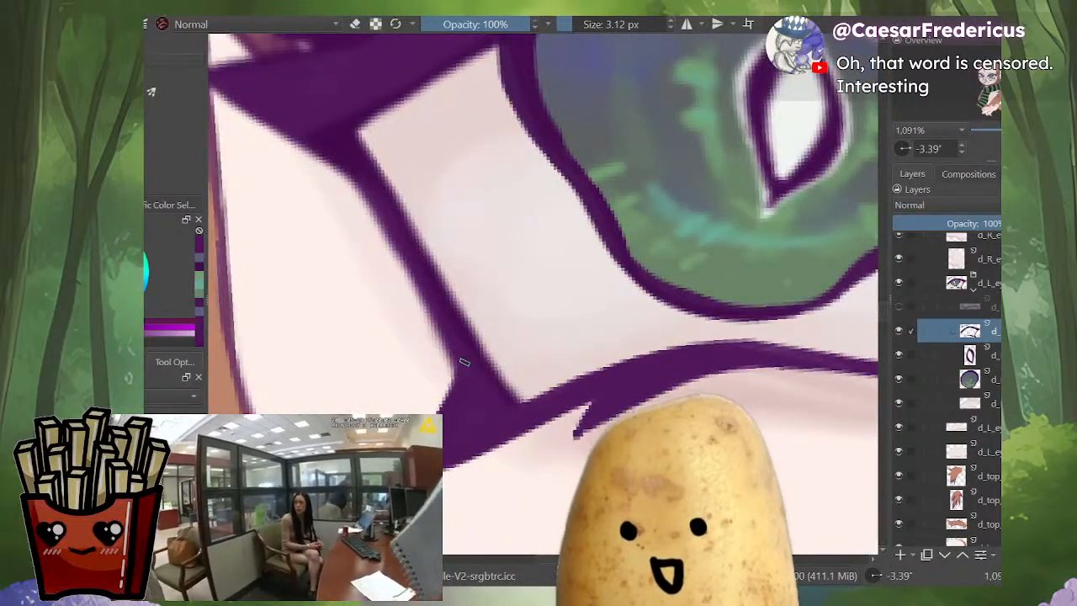
{"action": "key", "text": "e"}
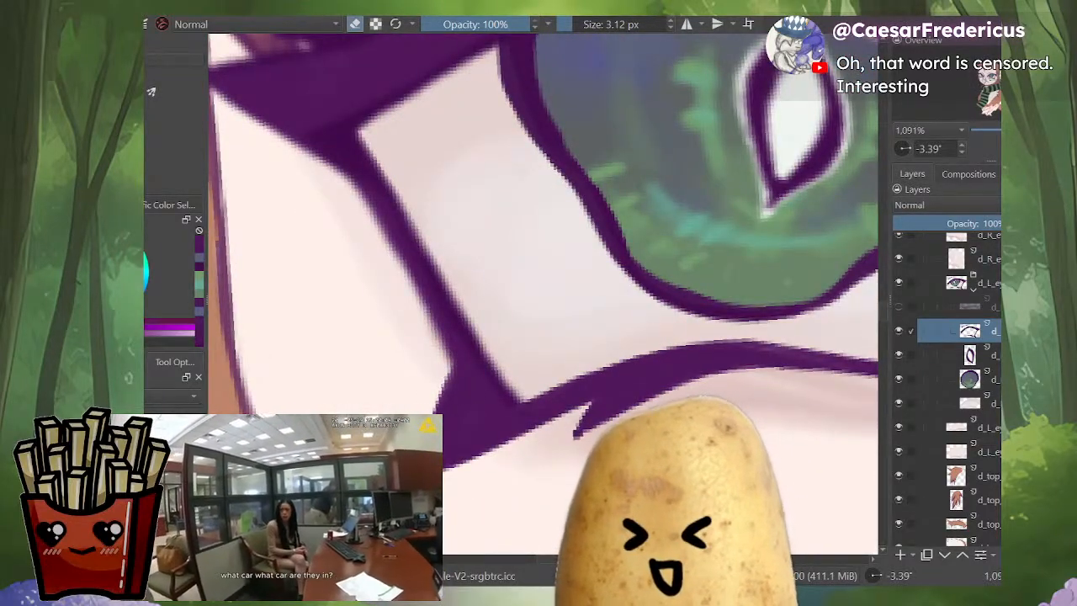
{"action": "key", "text": "e"}
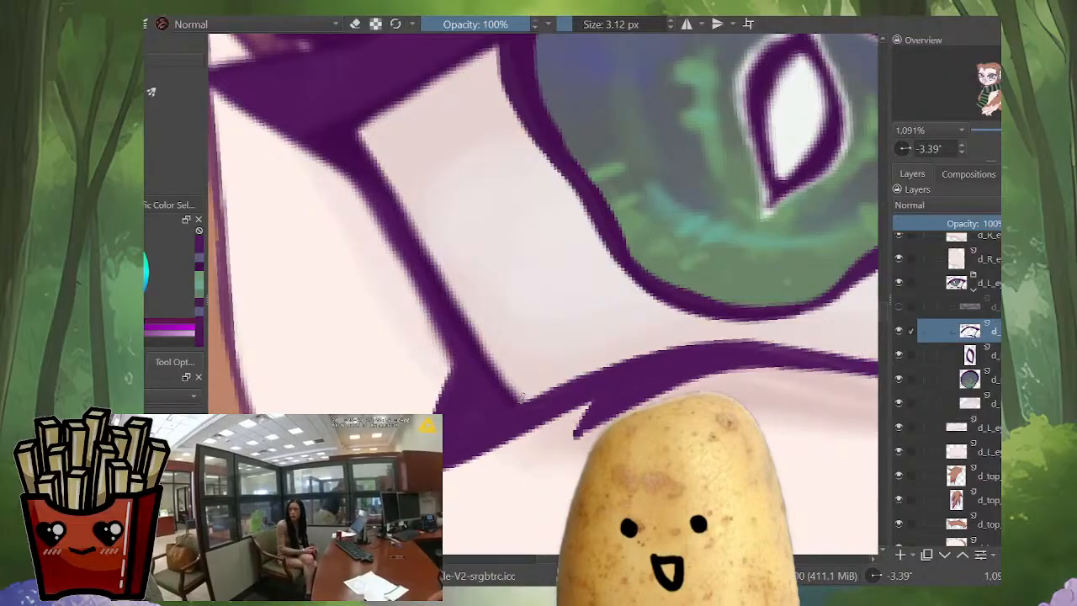
Step: In a mirrored view, thin the outer joining line by erasing along its outside edge down to the lower spike
{"action": "key", "text": "m"}
{"action": "mouse_move", "coordinate": [669, 210]}
{"action": "left_mouse_down"}
{"action": "mouse_move", "coordinate": [690, 332]}
{"action": "mouse_move", "coordinate": [694, 280]}
{"action": "mouse_move", "coordinate": [688, 340]}
{"action": "mouse_move", "coordinate": [662, 302]}
{"action": "left_mouse_up"}
{"action": "key", "text": "e"}
{"action": "mouse_move", "coordinate": [555, 454]}
{"action": "left_mouse_down"}
{"action": "mouse_move", "coordinate": [547, 389]}
{"action": "mouse_move", "coordinate": [537, 400]}
{"action": "mouse_move", "coordinate": [545, 481]}
{"action": "left_mouse_up"}
{"action": "mouse_move", "coordinate": [528, 384]}
{"action": "left_mouse_down"}
{"action": "mouse_move", "coordinate": [576, 318]}
{"action": "mouse_move", "coordinate": [662, 238]}
{"action": "mouse_move", "coordinate": [589, 299]}
{"action": "mouse_move", "coordinate": [528, 374]}
{"action": "left_mouse_up"}
{"action": "left_click_drag", "start_coordinate": [652, 244], "coordinate": [565, 331]}
{"action": "left_click_drag", "start_coordinate": [655, 240], "coordinate": [525, 364]}
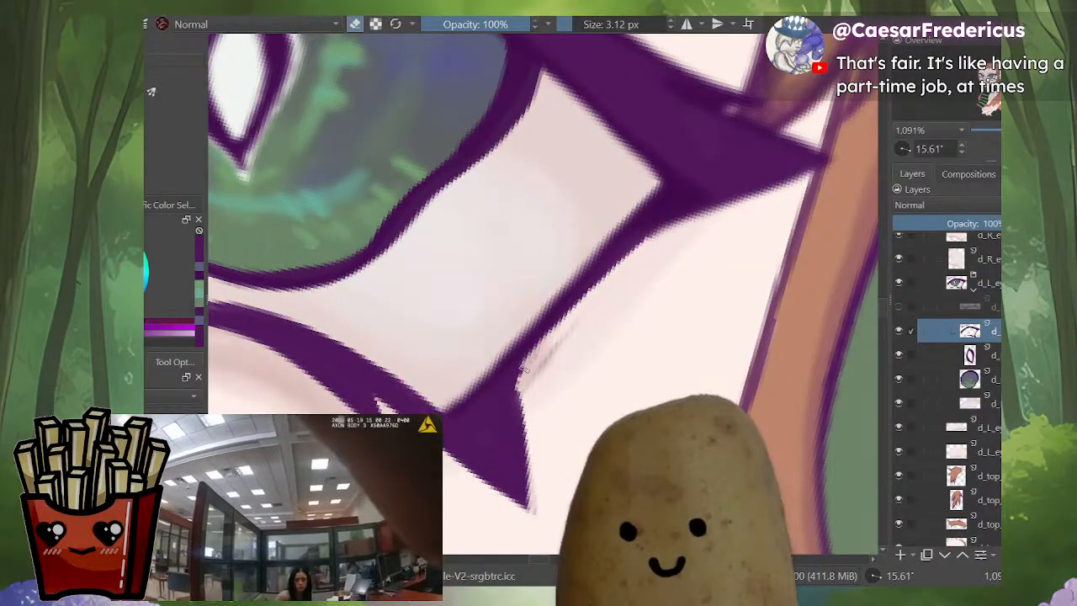
{"action": "mouse_move", "coordinate": [654, 212]}
{"action": "left_mouse_down"}
{"action": "mouse_move", "coordinate": [606, 300]}
{"action": "mouse_move", "coordinate": [493, 418]}
{"action": "left_mouse_up"}
Step: Repaint the outer joining line in purple to smooth its edges, then trim the remaining roughness in the unmirrored view
{"action": "key", "text": "e"}
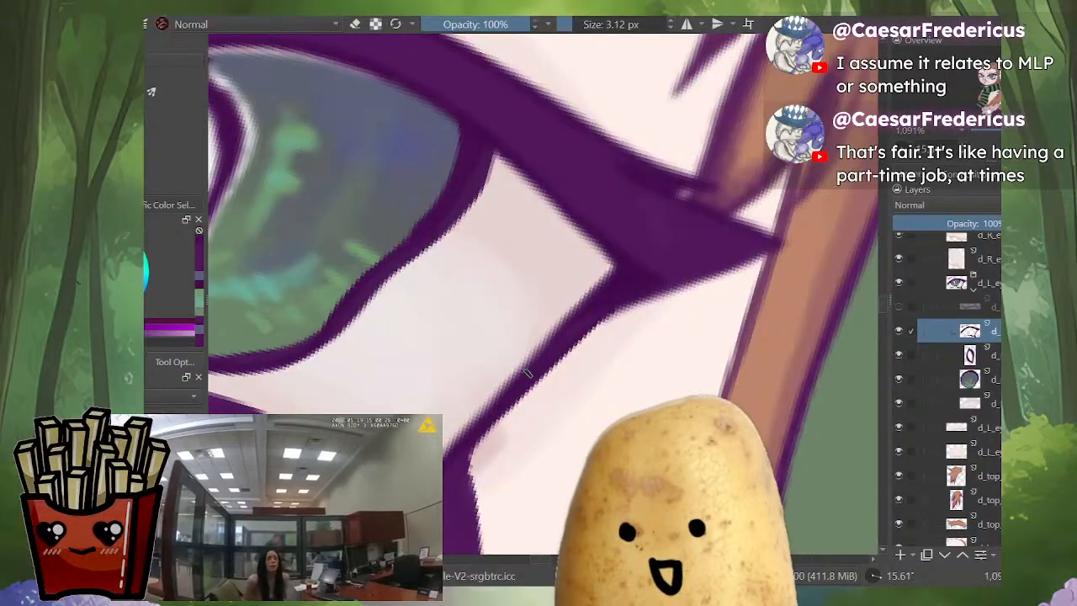
{"action": "left_click_drag", "start_coordinate": [615, 258], "coordinate": [488, 408]}
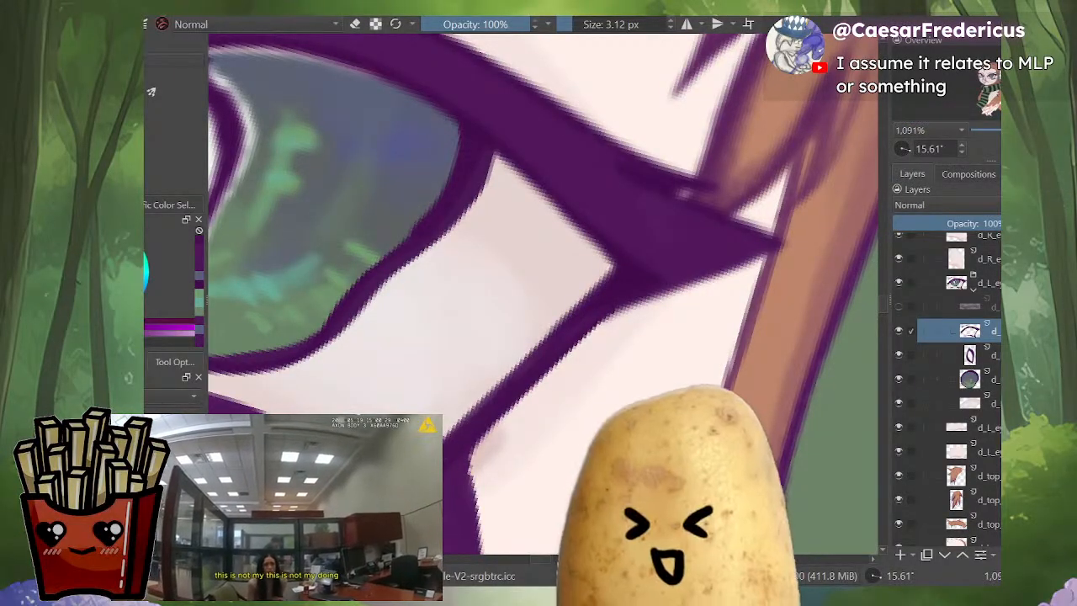
{"action": "key", "text": "m"}
{"action": "left_click_drag", "start_coordinate": [622, 469], "coordinate": [601, 477]}
{"action": "mouse_move", "coordinate": [602, 452]}
{"action": "left_mouse_down"}
{"action": "mouse_move", "coordinate": [565, 346]}
{"action": "mouse_move", "coordinate": [535, 481]}
{"action": "left_mouse_up"}
{"action": "key", "text": "e"}
{"action": "left_click_drag", "start_coordinate": [537, 444], "coordinate": [533, 484]}
Step: Examine the reshaped left eye against the whole head and the reference sketches
{"action": "key", "text": "minus"}
{"action": "key", "text": "minus"}
{"action": "key", "text": "minus"}
{"action": "key", "text": "minus"}
{"action": "key", "text": "minus"}
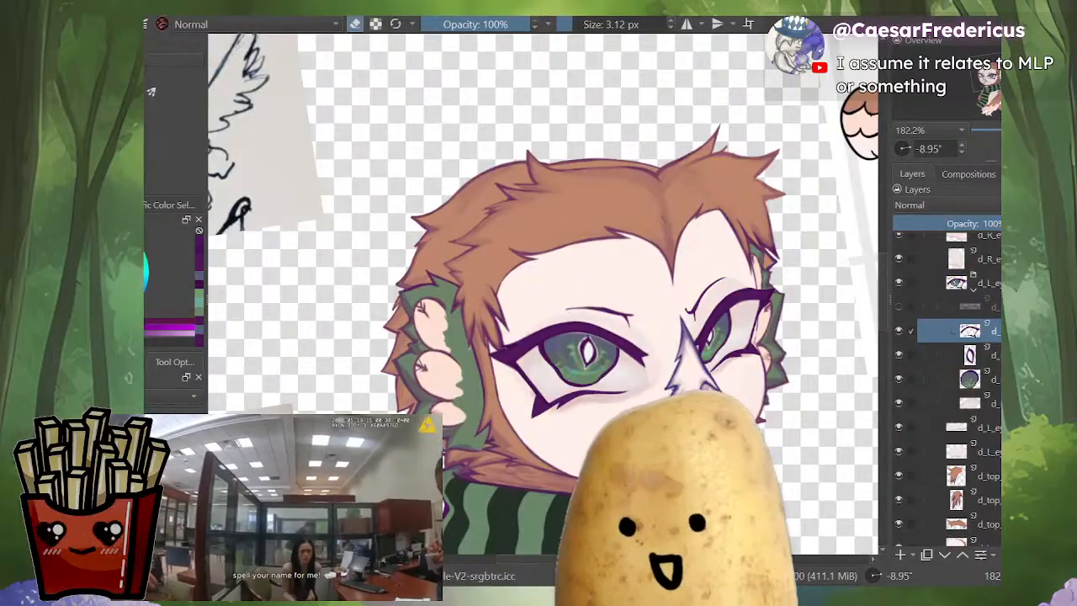
{"action": "scroll", "coordinate": [560, 398], "scroll_direction": "up", "scroll_amount": 5}
{"action": "key", "text": "e"}
{"action": "key", "text": "minus"}
{"action": "key", "text": "minus"}
{"action": "key", "text": "minus"}
{"action": "key", "text": "minus"}
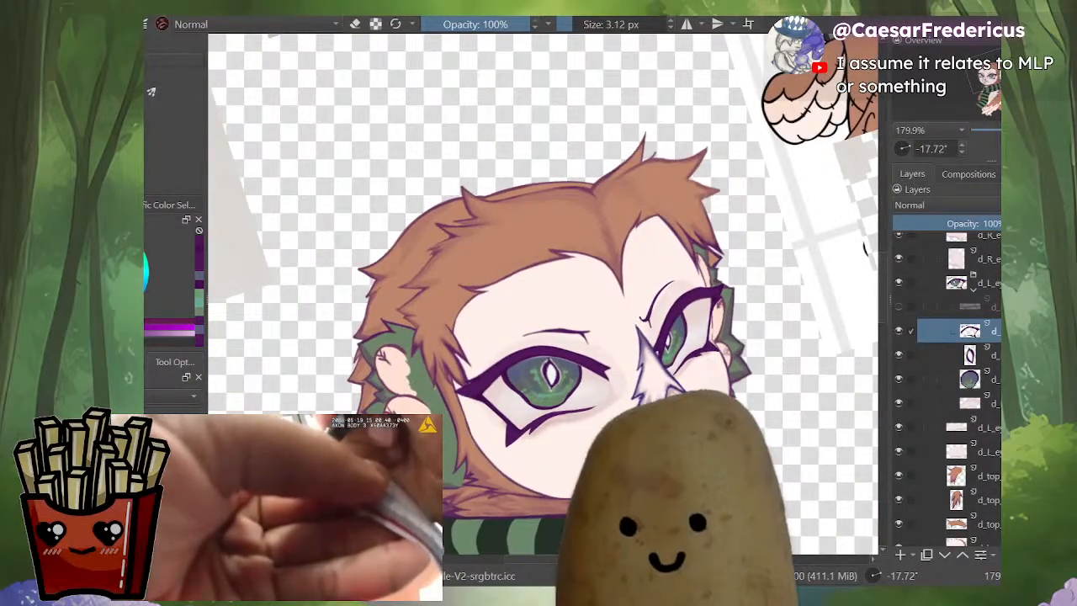
{"action": "key", "text": "minus"}
{"action": "key", "text": "minus"}
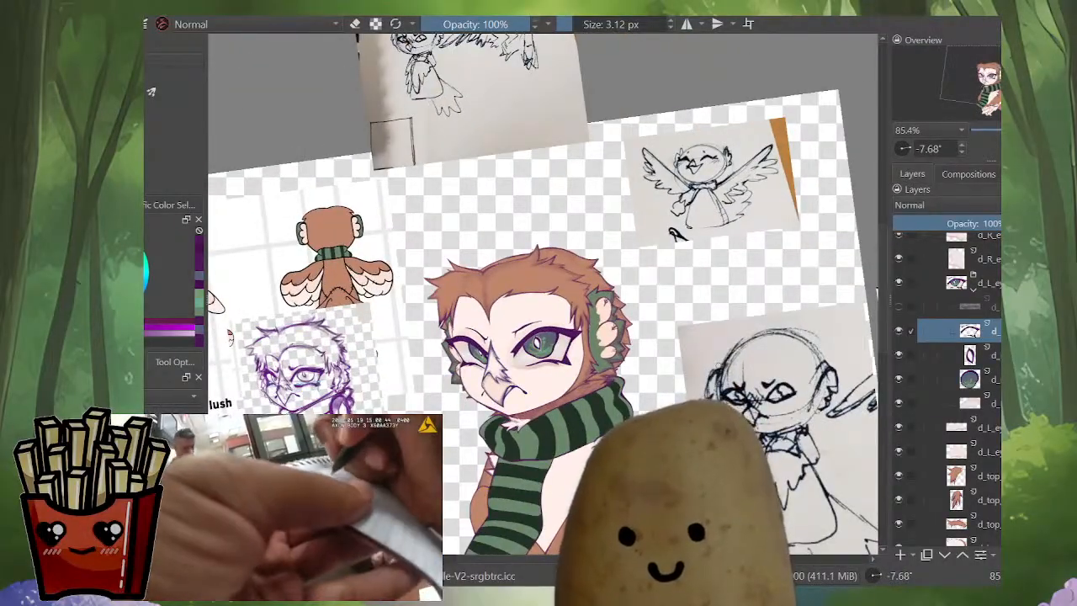
Step: Extend the inner end of the left eye's lower lash line into a thin tapered point and erase its rough edges
{"action": "scroll", "coordinate": [510, 371], "scroll_direction": "up", "scroll_amount": 4}
{"action": "scroll", "coordinate": [631, 328], "scroll_direction": "up", "scroll_amount": 3}
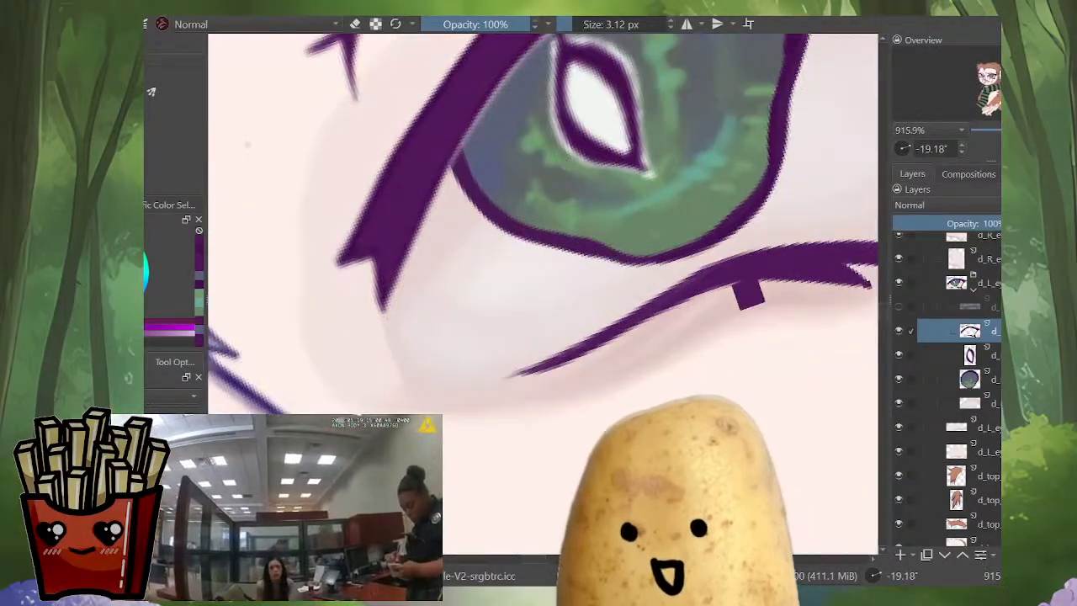
{"action": "left_click_drag", "start_coordinate": [665, 292], "coordinate": [503, 387]}
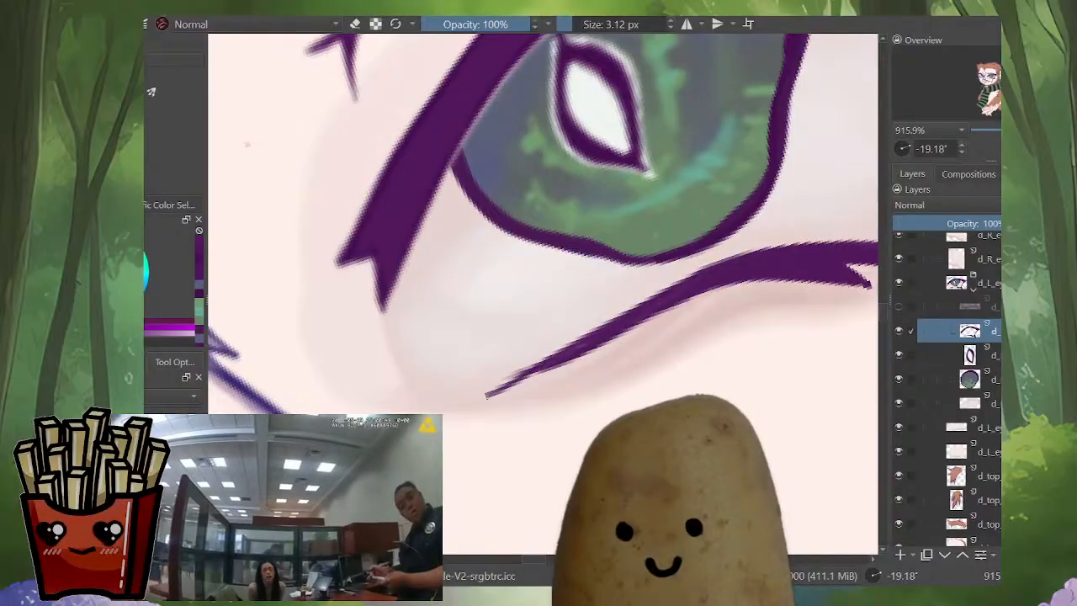
{"action": "key", "text": "e"}
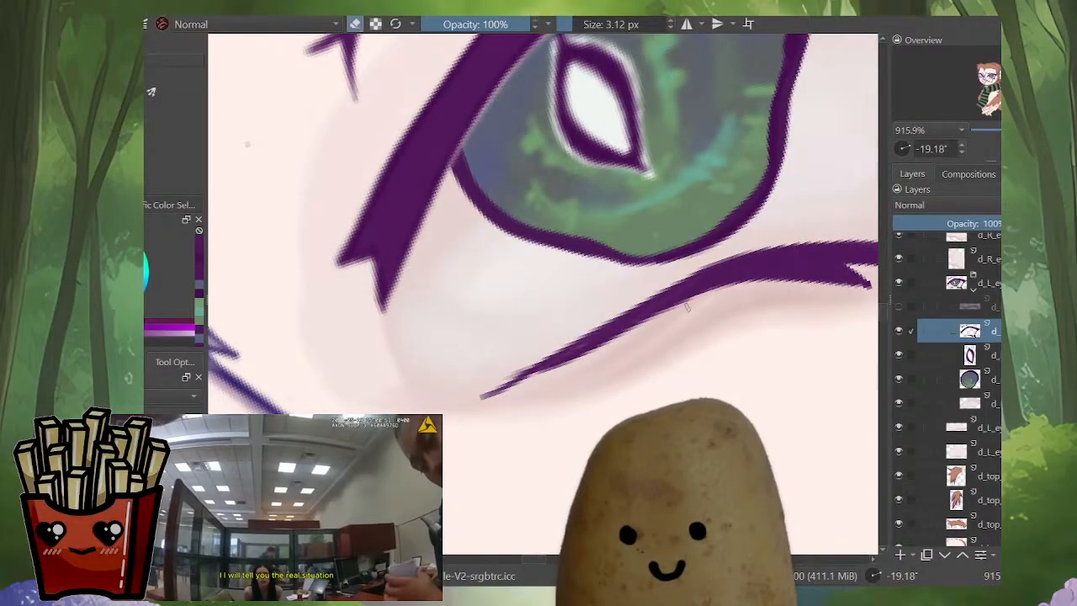
{"action": "left_click_drag", "start_coordinate": [535, 361], "coordinate": [495, 393]}
{"action": "key", "text": "e"}
{"action": "key", "text": "e"}
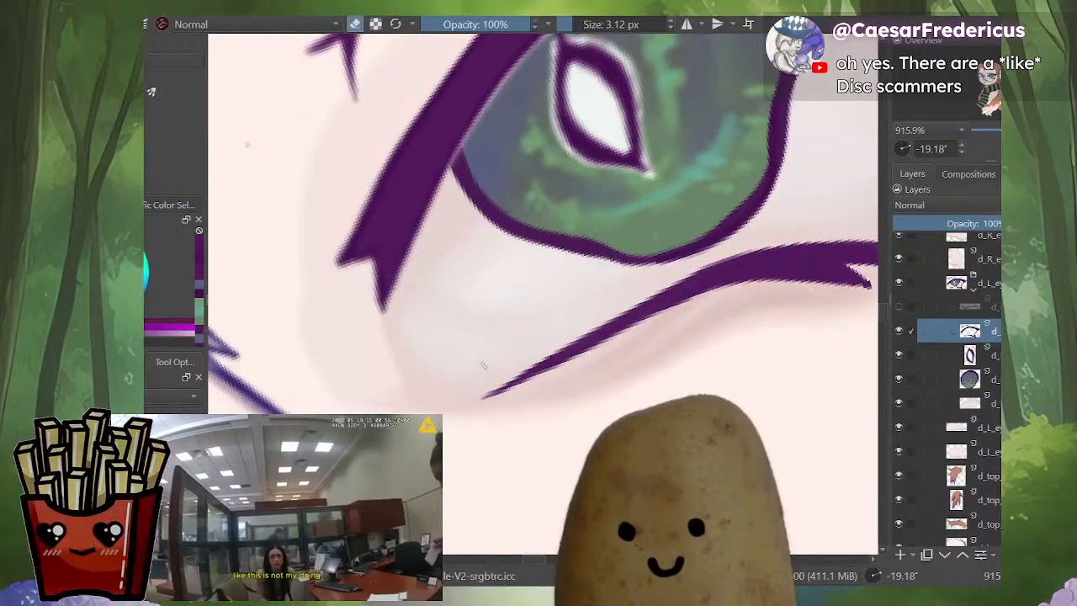
Step: Repaint the outer edge of the left eye's upper lash line in purple as a smooth curve, redoing the uneven strokes
{"action": "scroll", "coordinate": [568, 337], "scroll_direction": "down", "scroll_amount": 6}
{"action": "left_click_drag", "start_coordinate": [567, 338], "coordinate": [554, 343]}
{"action": "scroll", "coordinate": [574, 236], "scroll_direction": "up", "scroll_amount": 4}
{"action": "scroll", "coordinate": [505, 367], "scroll_direction": "up", "scroll_amount": 3}
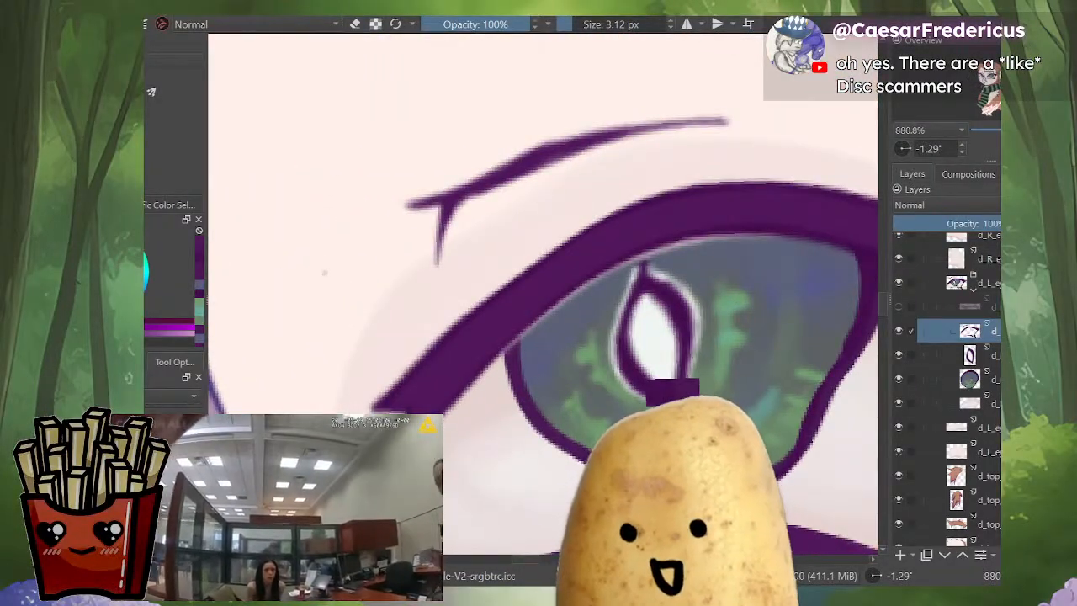
{"action": "left_click_drag", "start_coordinate": [325, 272], "coordinate": [311, 323]}
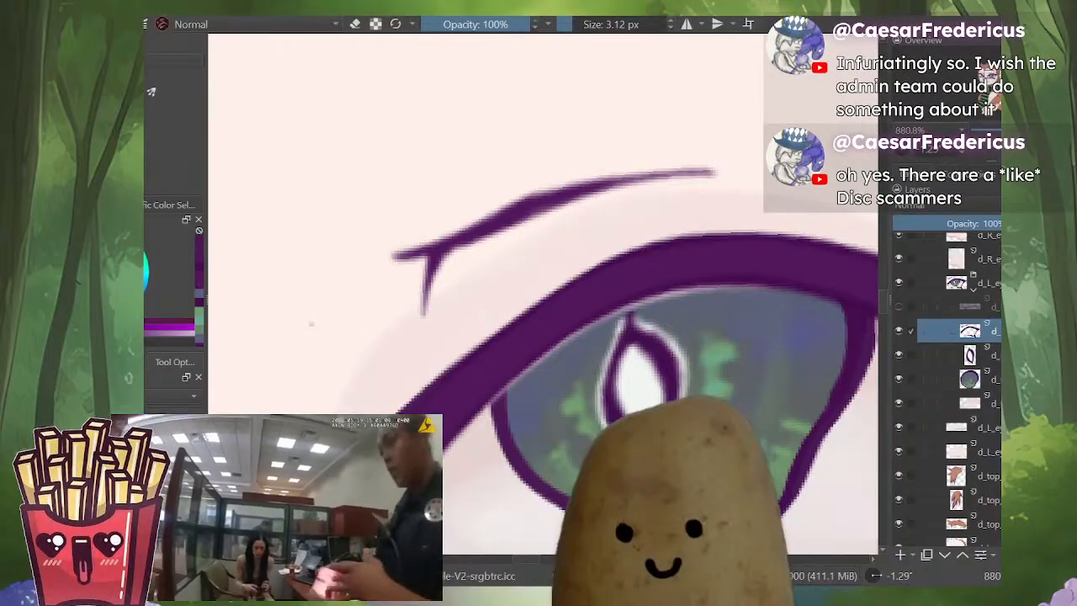
{"action": "left_click_drag", "start_coordinate": [434, 375], "coordinate": [575, 277]}
{"action": "left_click_drag", "start_coordinate": [458, 355], "coordinate": [581, 275]}
{"action": "mouse_move", "coordinate": [497, 333]}
{"action": "left_mouse_down"}
{"action": "mouse_move", "coordinate": [636, 246]}
{"action": "mouse_move", "coordinate": [698, 228]}
{"action": "left_mouse_up"}
{"action": "key", "text": "ctrl+z"}
{"action": "key", "text": "ctrl+z"}
{"action": "left_click_drag", "start_coordinate": [521, 304], "coordinate": [665, 237]}
{"action": "mouse_move", "coordinate": [542, 289]}
{"action": "left_mouse_down"}
{"action": "mouse_move", "coordinate": [725, 229]}
{"action": "mouse_move", "coordinate": [762, 231]}
{"action": "left_mouse_up"}
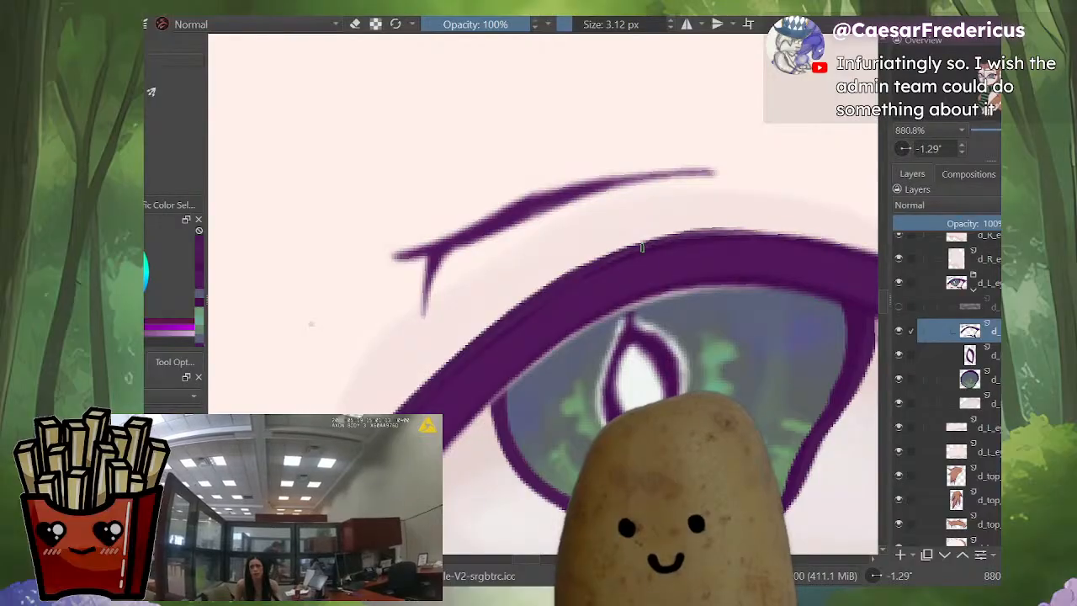
Step: Erase the excess along the upper lash line's outer edge, then repaint the lash's inner section in purple
{"action": "key", "text": "e"}
{"action": "mouse_move", "coordinate": [570, 269]}
{"action": "left_mouse_down"}
{"action": "mouse_move", "coordinate": [689, 231]}
{"action": "mouse_move", "coordinate": [744, 227]}
{"action": "left_mouse_up"}
{"action": "mouse_move", "coordinate": [660, 238]}
{"action": "left_mouse_down"}
{"action": "mouse_move", "coordinate": [764, 229]}
{"action": "mouse_move", "coordinate": [540, 353]}
{"action": "left_mouse_up"}
{"action": "left_click_drag", "start_coordinate": [485, 372], "coordinate": [511, 387]}
{"action": "key", "text": "e"}
{"action": "left_click_drag", "start_coordinate": [581, 317], "coordinate": [463, 376]}
{"action": "left_click_drag", "start_coordinate": [509, 347], "coordinate": [641, 304]}
{"action": "left_click_drag", "start_coordinate": [535, 330], "coordinate": [701, 297]}
Step: Sharpen the upper lash tips at the left eye's outer corner, trim the edges and compare with the line layer hidden
{"action": "mouse_move", "coordinate": [809, 297]}
{"action": "left_mouse_down"}
{"action": "mouse_move", "coordinate": [538, 391]}
{"action": "mouse_move", "coordinate": [606, 382]}
{"action": "left_mouse_up"}
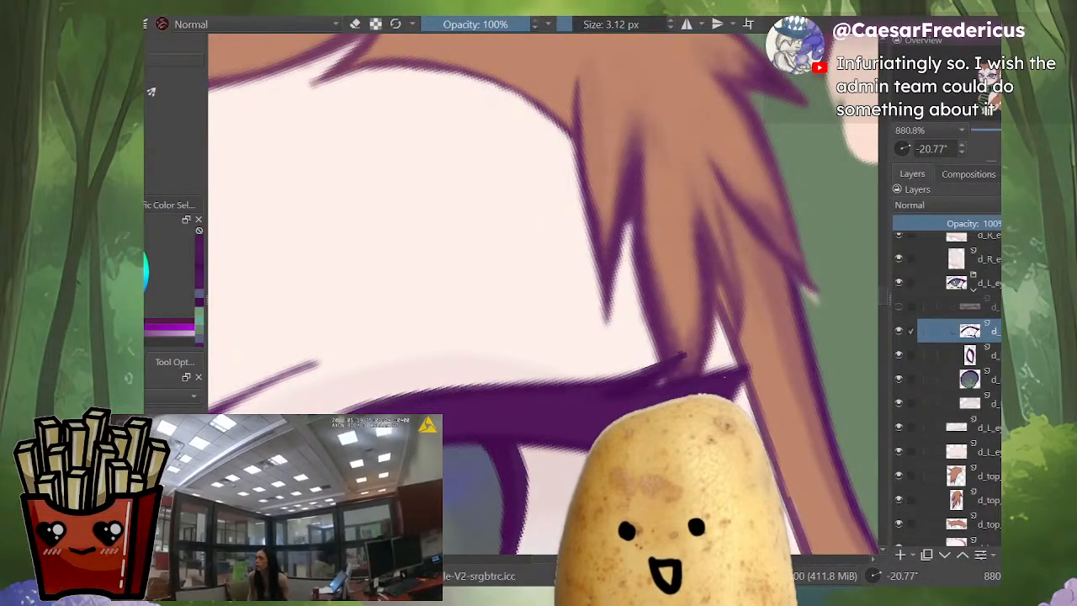
{"action": "left_click_drag", "start_coordinate": [739, 371], "coordinate": [750, 366]}
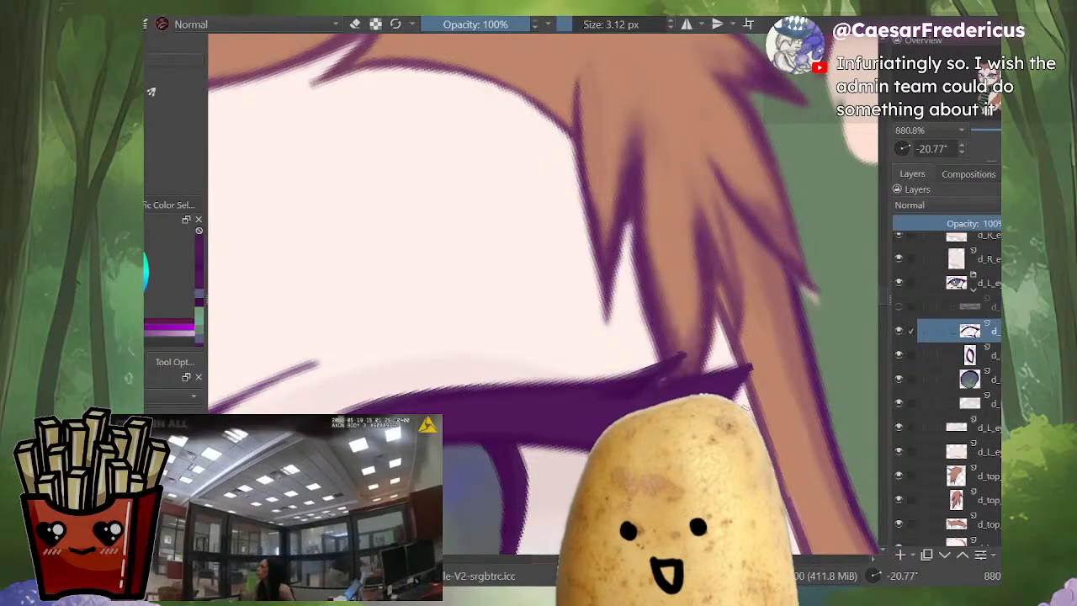
{"action": "left_click_drag", "start_coordinate": [682, 363], "coordinate": [714, 382]}
{"action": "mouse_move", "coordinate": [552, 375]}
{"action": "left_mouse_down"}
{"action": "mouse_move", "coordinate": [562, 365]}
{"action": "mouse_move", "coordinate": [500, 312]}
{"action": "mouse_move", "coordinate": [615, 359]}
{"action": "mouse_move", "coordinate": [630, 339]}
{"action": "mouse_move", "coordinate": [600, 384]}
{"action": "mouse_move", "coordinate": [656, 305]}
{"action": "left_mouse_up"}
{"action": "key", "text": "e"}
{"action": "mouse_move", "coordinate": [522, 408]}
{"action": "left_mouse_down"}
{"action": "mouse_move", "coordinate": [562, 386]}
{"action": "mouse_move", "coordinate": [625, 270]}
{"action": "left_mouse_up"}
{"action": "left_click", "coordinate": [899, 330]}
{"action": "left_click", "coordinate": [899, 331]}
Step: Isolate the left eye's pink shading layer, sample its colour and enlarge the brush to 10.85 px
{"action": "key", "text": "Page_Down"}
{"action": "key", "text": "Page_Down"}
{"action": "key", "text": "Page_Down"}
{"action": "key", "text": "i"}
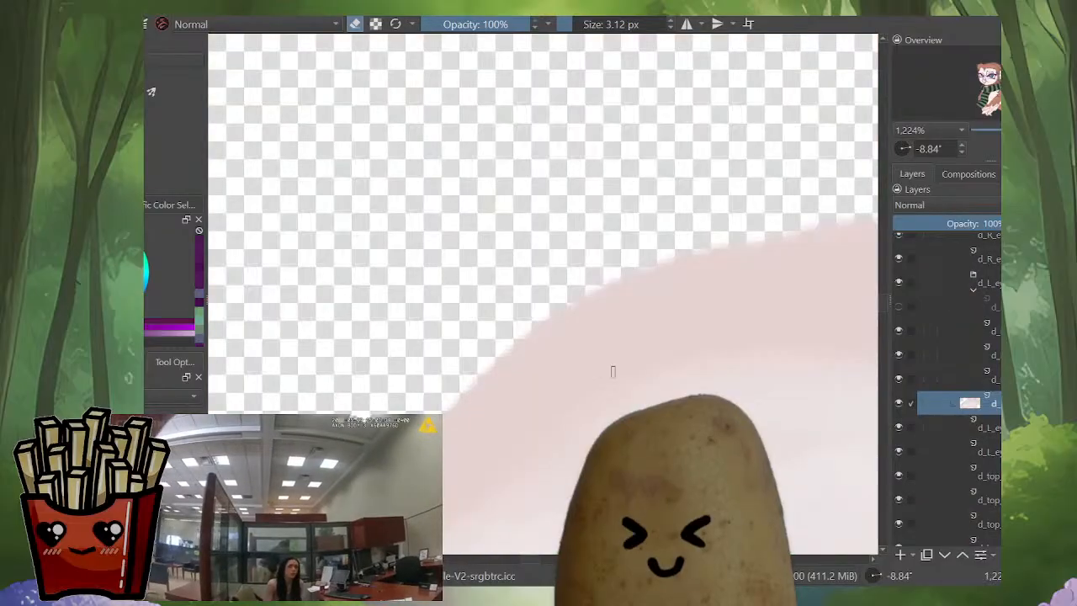
{"action": "left_click", "coordinate": [530, 379], "text": "ctrl"}
{"action": "key", "text": "i"}
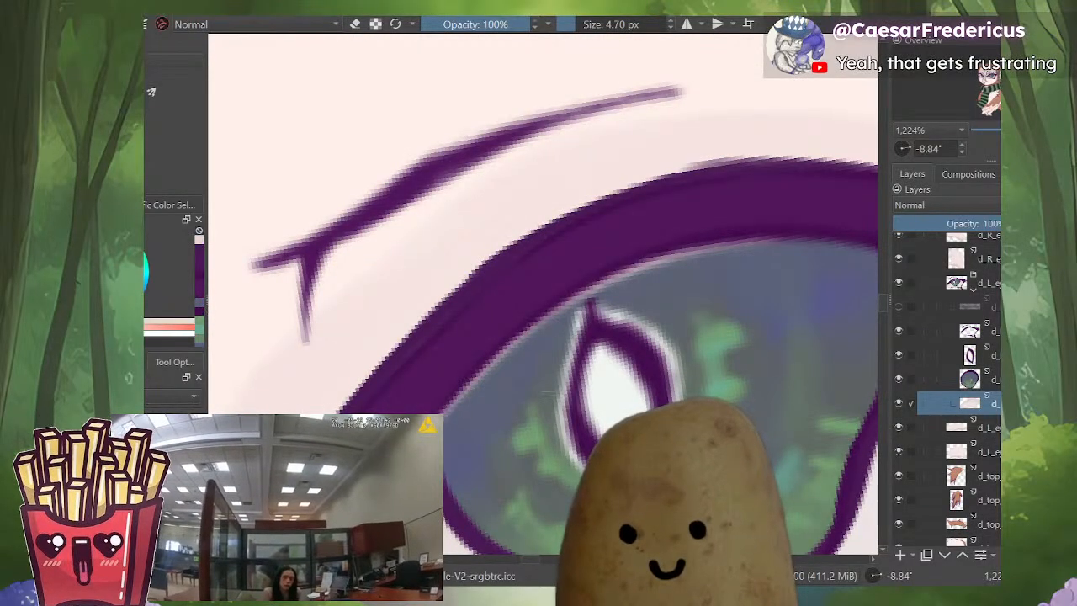
{"action": "key", "text": "i"}
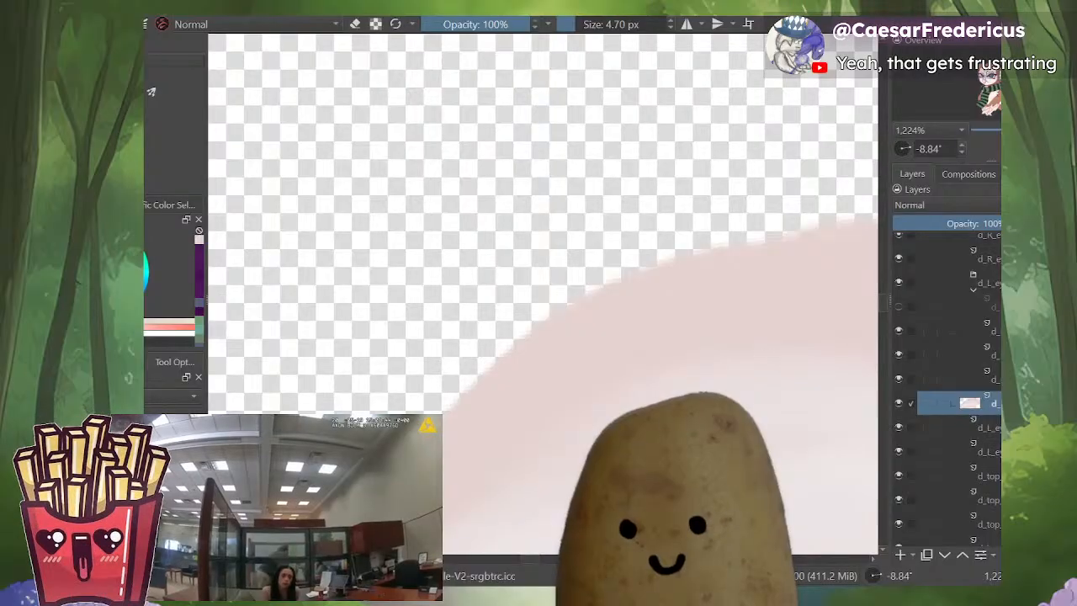
{"action": "key", "text": "i"}
{"action": "key", "text": "bracketright"}
{"action": "key", "text": "bracketright"}
{"action": "key", "text": "bracketright"}
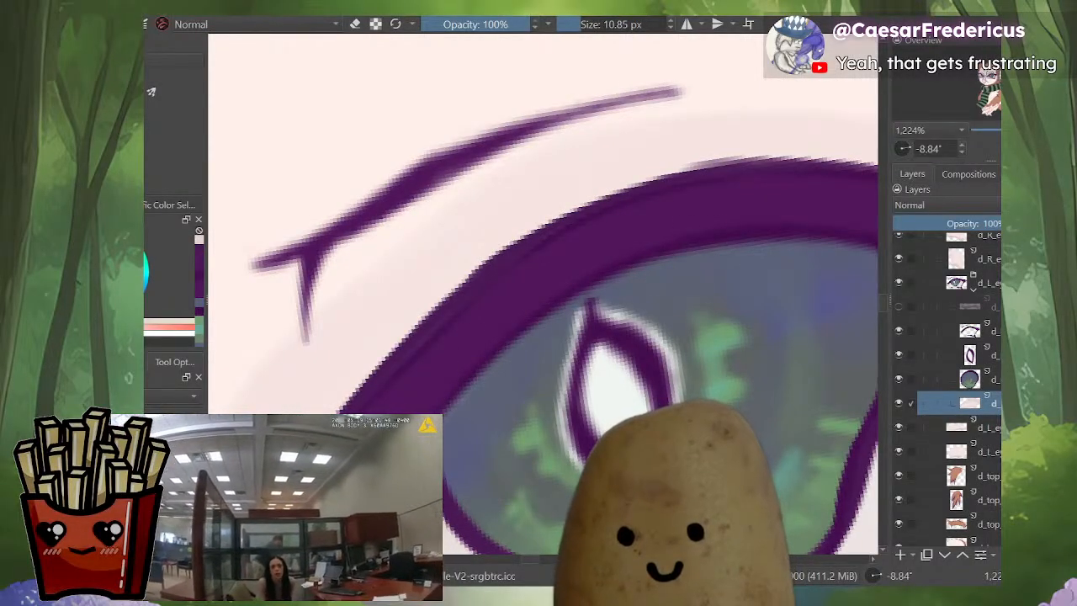
Step: Extend the upper edge of the left eye's pink lid shading outward and smooth its contour on the isolated layer
{"action": "scroll", "coordinate": [478, 400], "scroll_direction": "down", "scroll_amount": 3}
{"action": "scroll", "coordinate": [487, 400], "scroll_direction": "up", "scroll_amount": 3}
{"action": "key", "text": "i"}
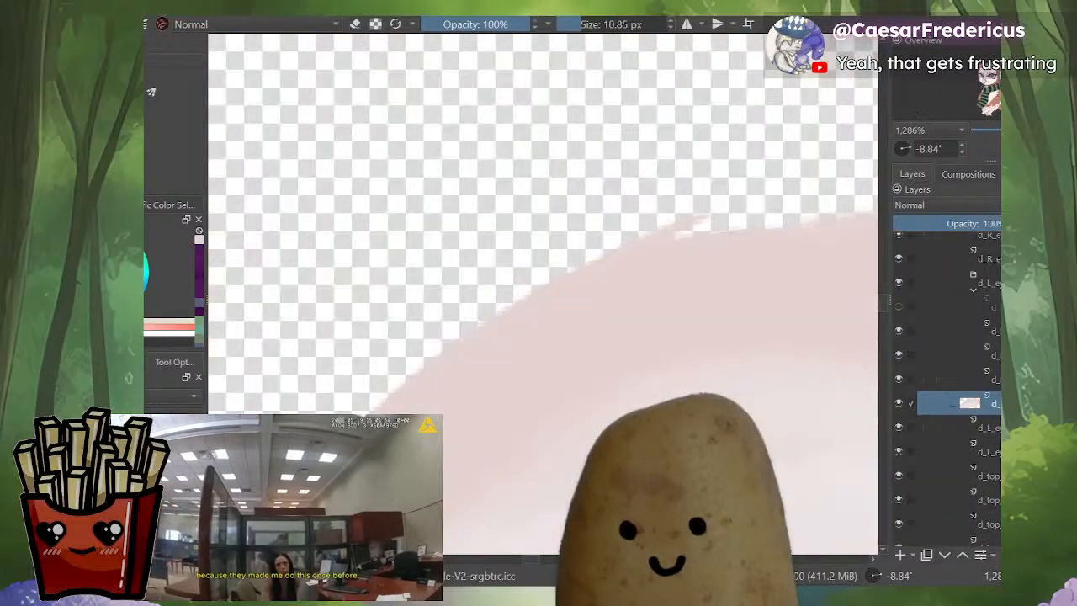
{"action": "scroll", "coordinate": [570, 349], "scroll_direction": "down", "scroll_amount": 4}
{"action": "scroll", "coordinate": [570, 349], "scroll_direction": "up", "scroll_amount": 3}
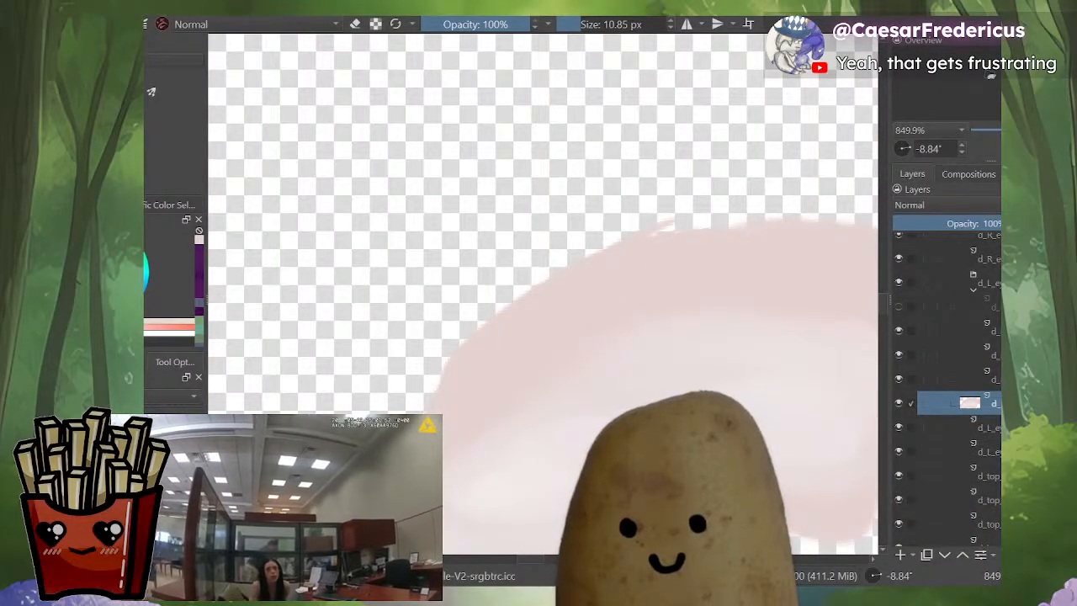
{"action": "left_click_drag", "start_coordinate": [610, 275], "coordinate": [520, 410]}
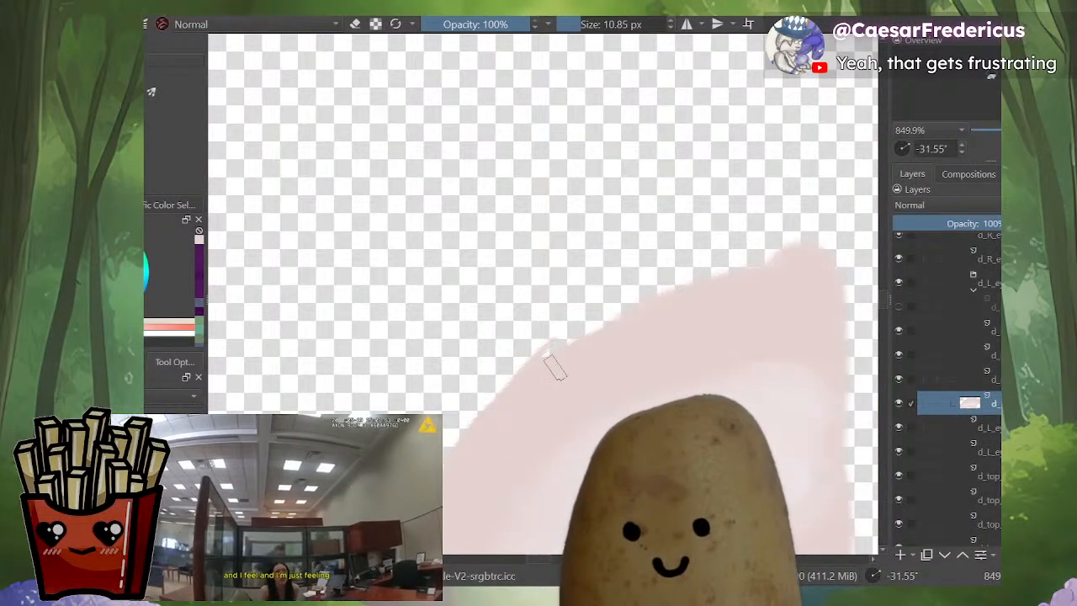
{"action": "left_click_drag", "start_coordinate": [644, 309], "coordinate": [786, 253]}
{"action": "scroll", "coordinate": [542, 294], "scroll_direction": "down", "scroll_amount": 4}
{"action": "mouse_move", "coordinate": [673, 252]}
{"action": "left_mouse_down"}
{"action": "mouse_move", "coordinate": [711, 320]}
{"action": "mouse_move", "coordinate": [703, 361]}
{"action": "left_mouse_up"}
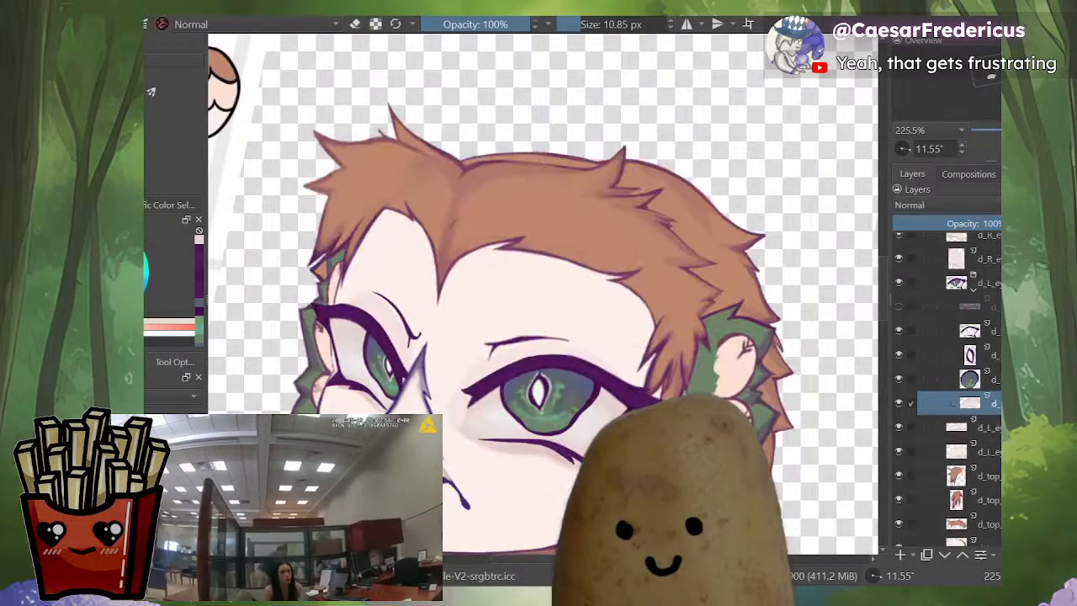
{"action": "left_click_drag", "start_coordinate": [540, 478], "coordinate": [575, 474]}
{"action": "left_click_drag", "start_coordinate": [576, 474], "coordinate": [688, 425]}
{"action": "scroll", "coordinate": [466, 311], "scroll_direction": "up", "scroll_amount": 4}
{"action": "scroll", "coordinate": [542, 303], "scroll_direction": "down", "scroll_amount": 4}
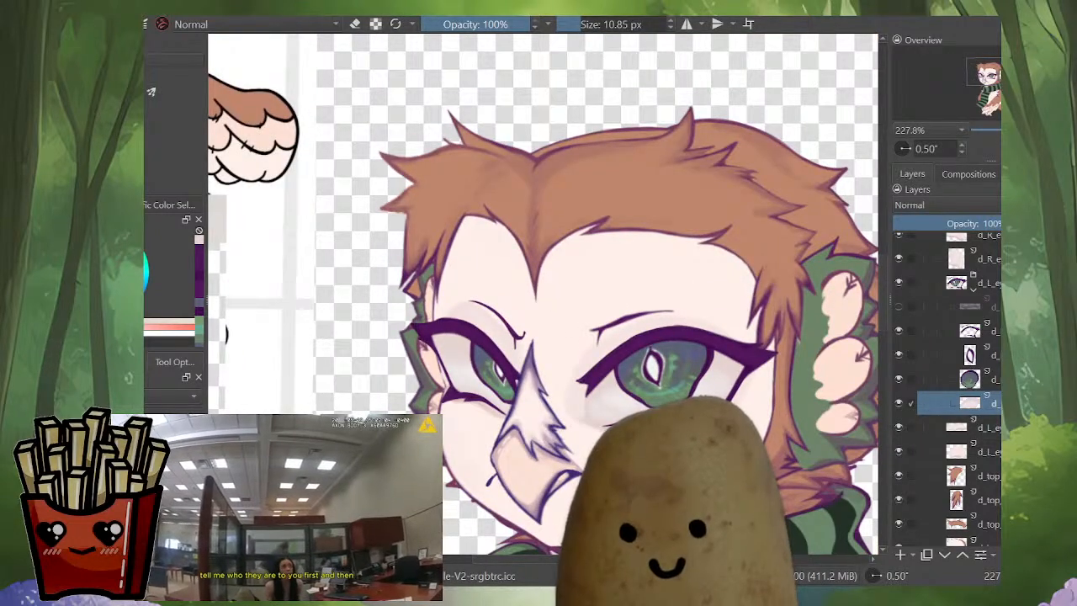
Step: On the left eye's line layer, sample the purple and thicken the downward spur of the crease line with a 9.62 px brush
{"action": "left_click", "coordinate": [596, 331]}
{"action": "scroll", "coordinate": [595, 332], "scroll_direction": "up", "scroll_amount": 3}
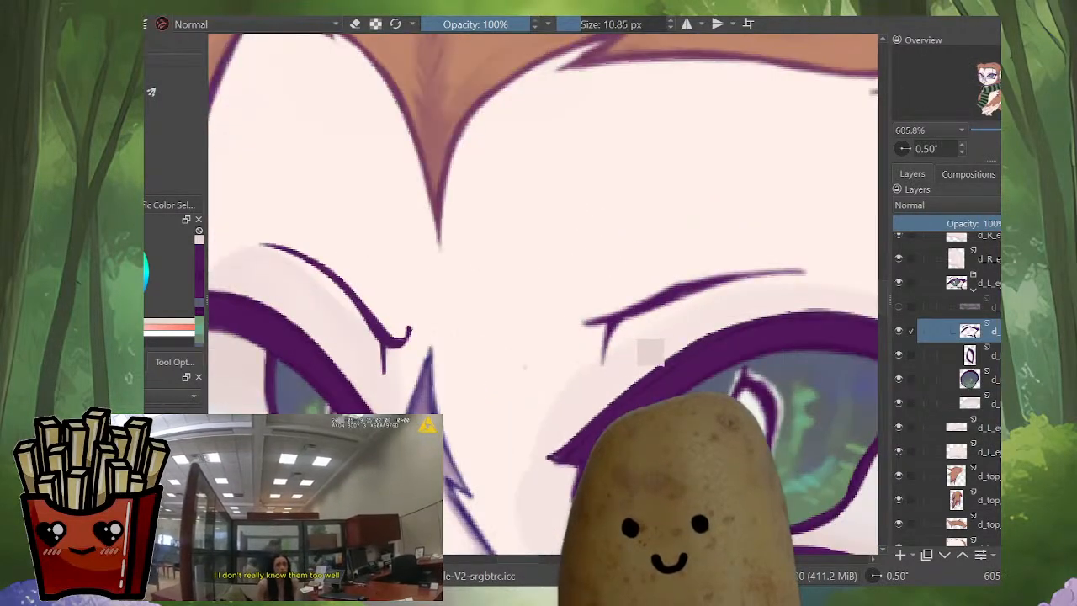
{"action": "left_click", "coordinate": [606, 354], "text": "ctrl"}
{"action": "mouse_move", "coordinate": [583, 403]}
{"action": "left_mouse_down"}
{"action": "mouse_move", "coordinate": [594, 403]}
{"action": "mouse_move", "coordinate": [532, 405]}
{"action": "mouse_move", "coordinate": [575, 401]}
{"action": "mouse_move", "coordinate": [579, 360]}
{"action": "mouse_move", "coordinate": [559, 357]}
{"action": "mouse_move", "coordinate": [553, 433]}
{"action": "left_mouse_up"}
{"action": "scroll", "coordinate": [588, 384], "scroll_direction": "up", "scroll_amount": 3}
{"action": "key", "text": "e"}
{"action": "key", "text": "e"}
{"action": "key", "text": "e"}
{"action": "scroll", "coordinate": [561, 397], "scroll_direction": "down", "scroll_amount": 3}
{"action": "scroll", "coordinate": [767, 294], "scroll_direction": "up", "scroll_amount": 2}
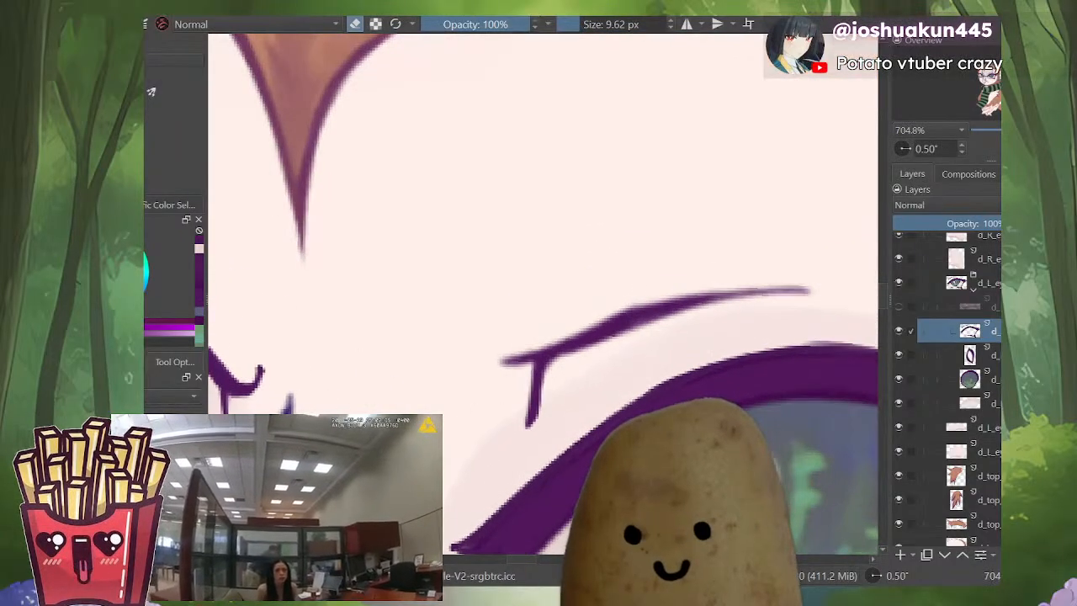
Step: Redraw the crease line above the left eye as a smooth arc with a hooked inner end, erasing the old upper contour
{"action": "scroll", "coordinate": [564, 356], "scroll_direction": "up", "scroll_amount": 1}
{"action": "key", "text": "e"}
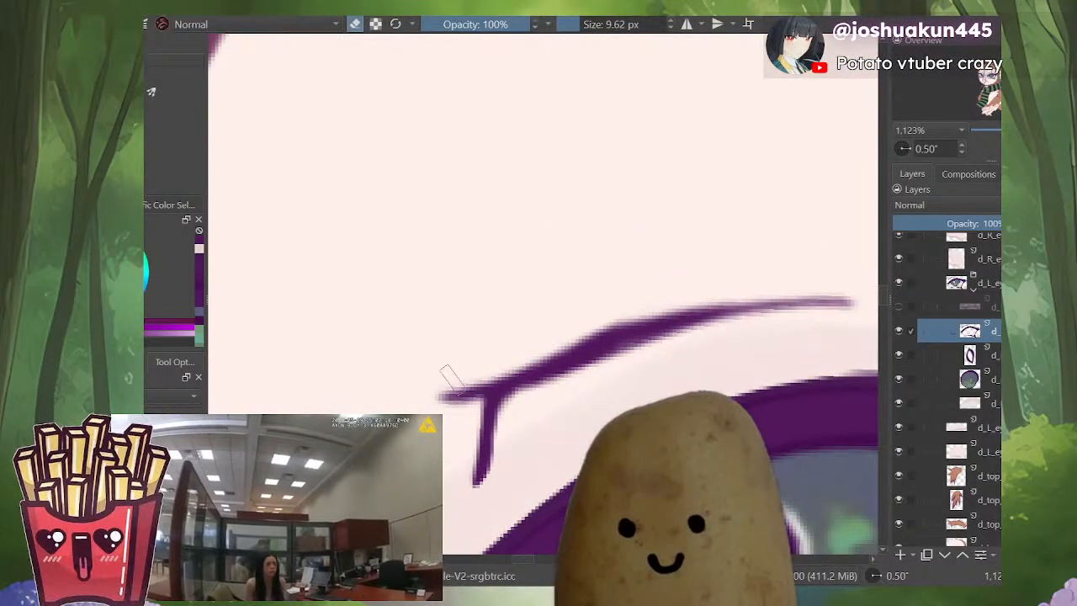
{"action": "mouse_move", "coordinate": [465, 401]}
{"action": "left_mouse_down"}
{"action": "mouse_move", "coordinate": [476, 414]}
{"action": "mouse_move", "coordinate": [543, 394]}
{"action": "left_mouse_up"}
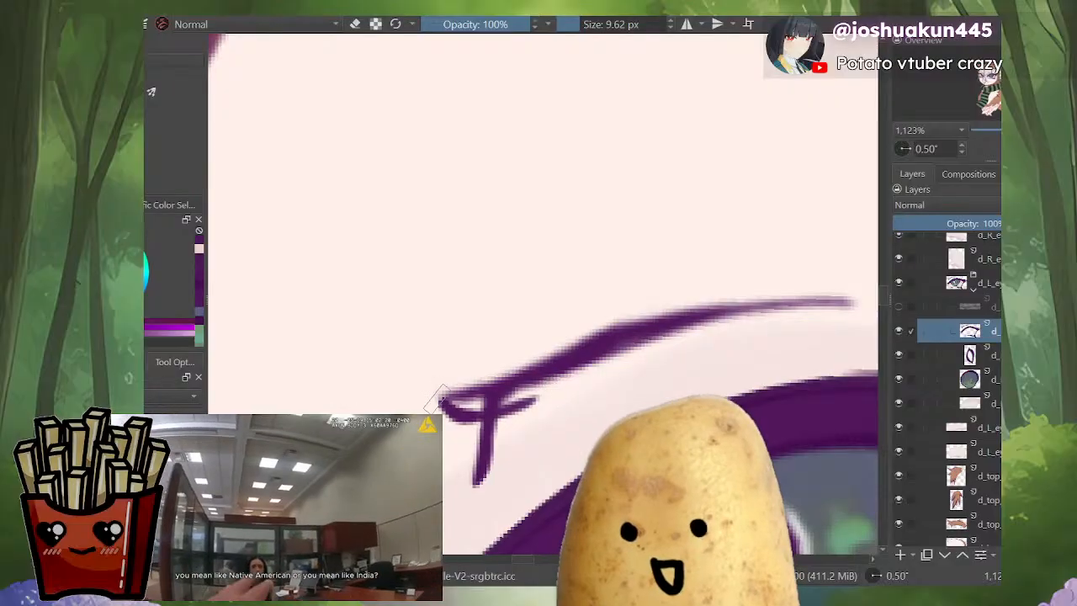
{"action": "mouse_move", "coordinate": [440, 407]}
{"action": "left_mouse_down"}
{"action": "mouse_move", "coordinate": [503, 416]}
{"action": "mouse_move", "coordinate": [685, 328]}
{"action": "left_mouse_up"}
{"action": "mouse_move", "coordinate": [541, 396]}
{"action": "left_mouse_down"}
{"action": "mouse_move", "coordinate": [693, 326]}
{"action": "mouse_move", "coordinate": [806, 301]}
{"action": "left_mouse_up"}
{"action": "left_click_drag", "start_coordinate": [646, 339], "coordinate": [833, 297]}
{"action": "key", "text": "e"}
{"action": "mouse_move", "coordinate": [471, 389]}
{"action": "left_mouse_down"}
{"action": "mouse_move", "coordinate": [507, 387]}
{"action": "mouse_move", "coordinate": [624, 331]}
{"action": "mouse_move", "coordinate": [765, 289]}
{"action": "mouse_move", "coordinate": [826, 286]}
{"action": "left_mouse_up"}
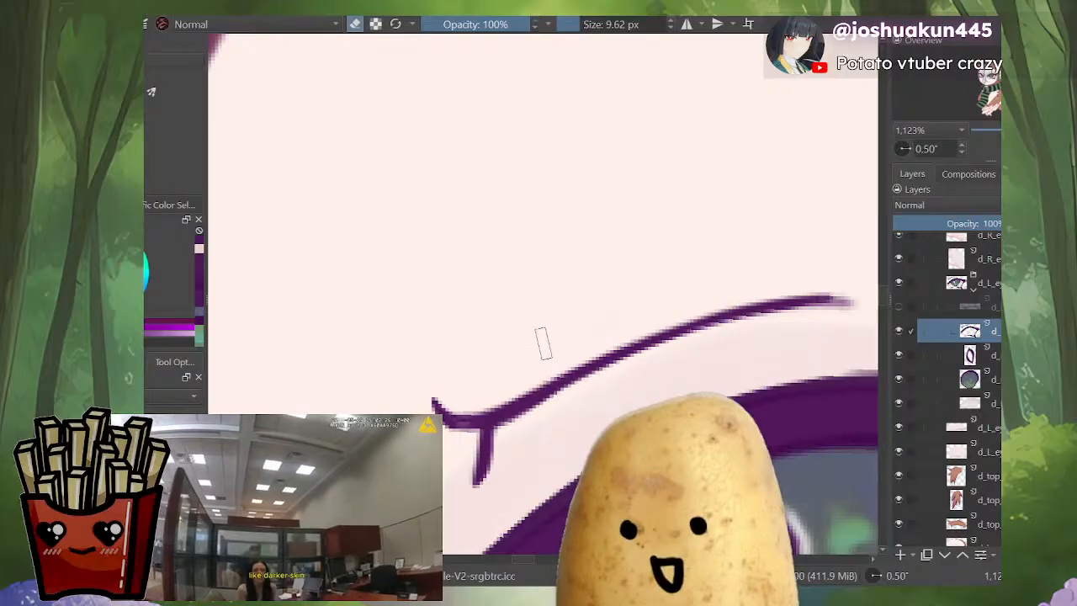
Step: Thicken the crease line's hooked inner end and reinforce its arc with a 7.10 px brush, undoing the excess trimming
{"action": "scroll", "coordinate": [764, 294], "scroll_direction": "down", "scroll_amount": 5}
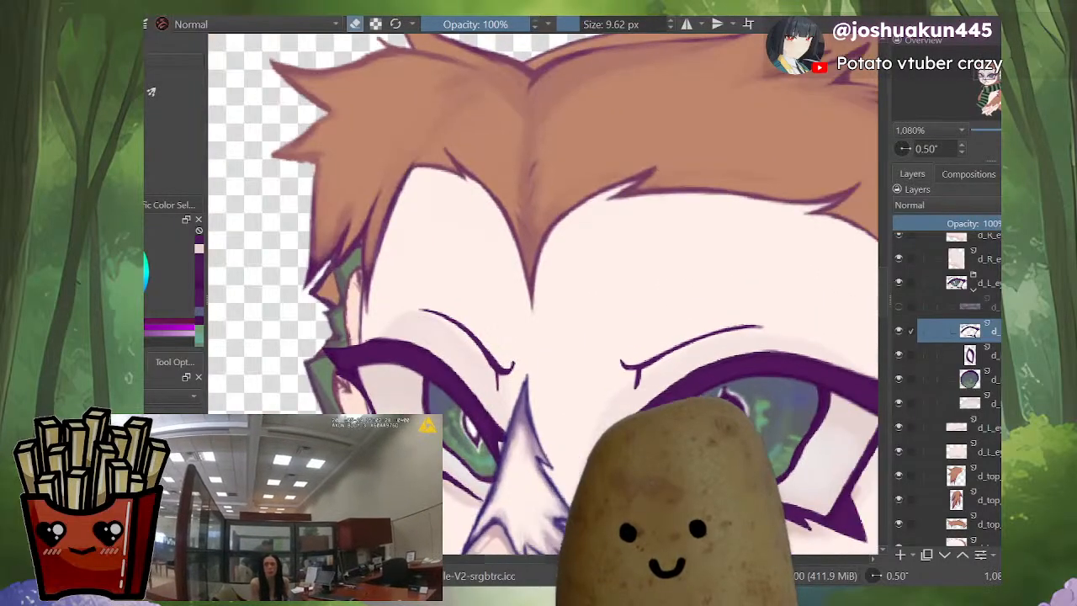
{"action": "scroll", "coordinate": [673, 406], "scroll_direction": "up", "scroll_amount": 5}
{"action": "key", "text": "e"}
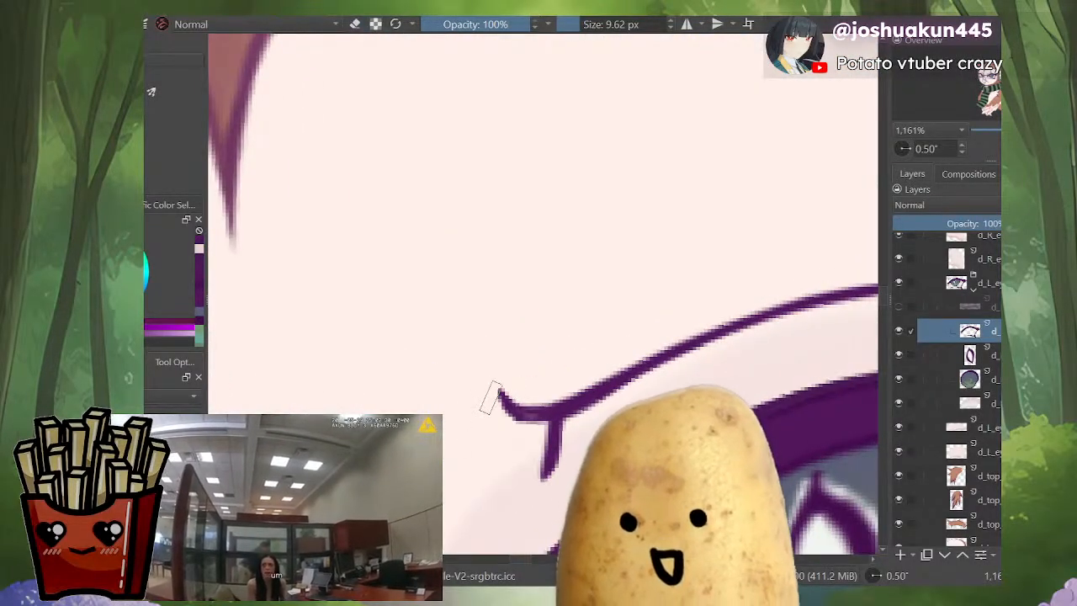
{"action": "left_click_drag", "start_coordinate": [497, 392], "coordinate": [530, 421]}
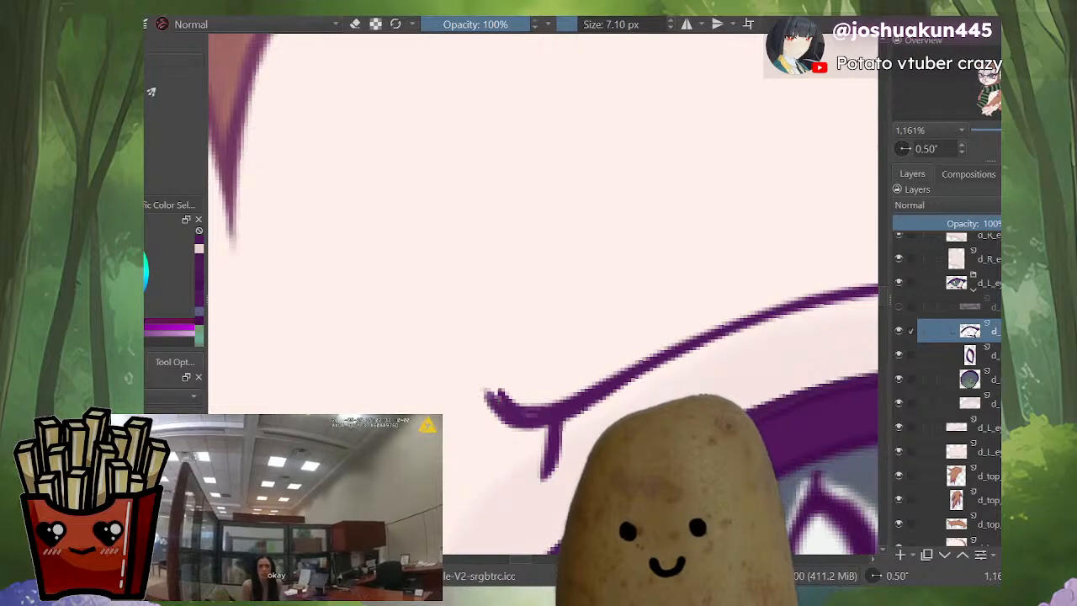
{"action": "mouse_move", "coordinate": [818, 302]}
{"action": "left_mouse_down"}
{"action": "mouse_move", "coordinate": [701, 341]}
{"action": "mouse_move", "coordinate": [587, 404]}
{"action": "left_mouse_up"}
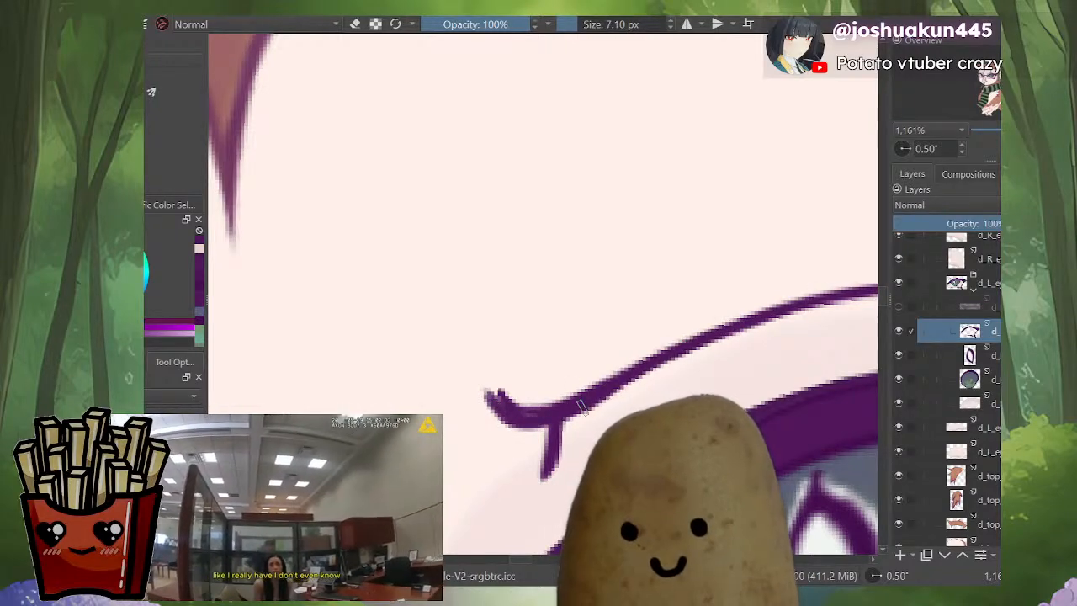
{"action": "left_click_drag", "start_coordinate": [520, 426], "coordinate": [486, 399]}
{"action": "key", "text": "e"}
{"action": "mouse_move", "coordinate": [703, 330]}
{"action": "left_mouse_down"}
{"action": "mouse_move", "coordinate": [530, 406]}
{"action": "mouse_move", "coordinate": [500, 396]}
{"action": "mouse_move", "coordinate": [592, 372]}
{"action": "mouse_move", "coordinate": [501, 390]}
{"action": "left_mouse_up"}
{"action": "key", "text": "ctrl+z"}
{"action": "scroll", "coordinate": [569, 344], "scroll_direction": "down", "scroll_amount": 6}
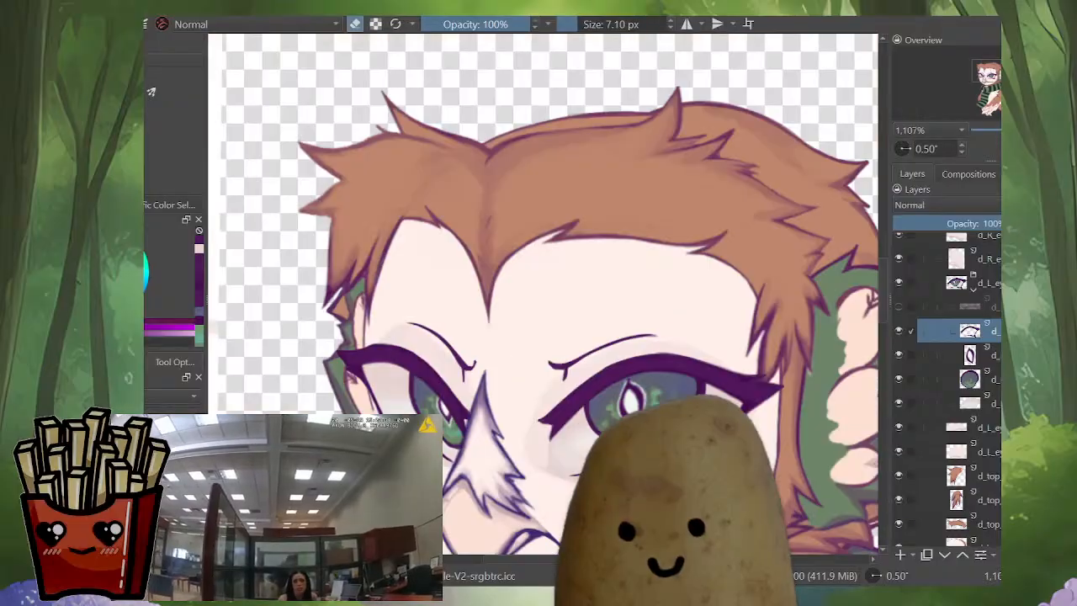
{"action": "scroll", "coordinate": [557, 383], "scroll_direction": "up", "scroll_amount": 6}
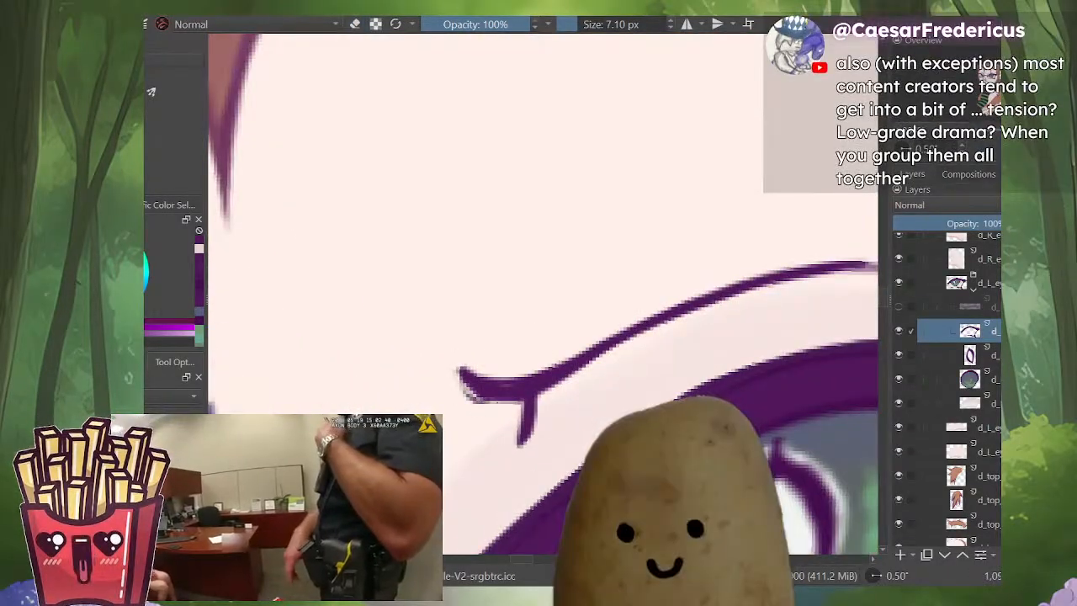
Step: Repaint the joint between the crease line's hook and its downward spur, then thin the arc by erasing along its edges
{"action": "left_click_drag", "start_coordinate": [493, 387], "coordinate": [443, 431]}
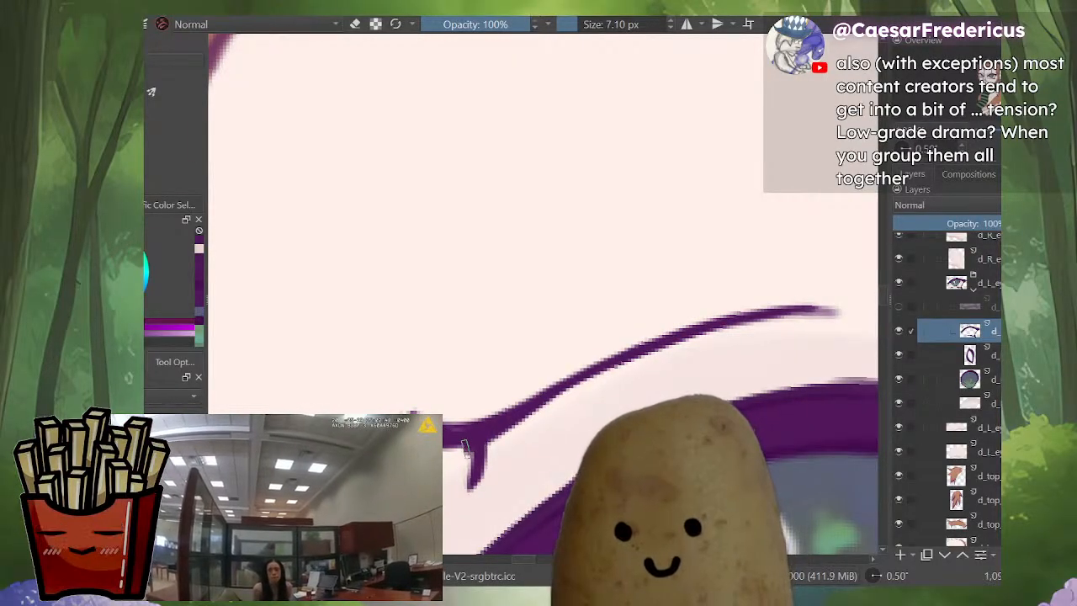
{"action": "key", "text": "e"}
{"action": "left_click_drag", "start_coordinate": [492, 413], "coordinate": [461, 427]}
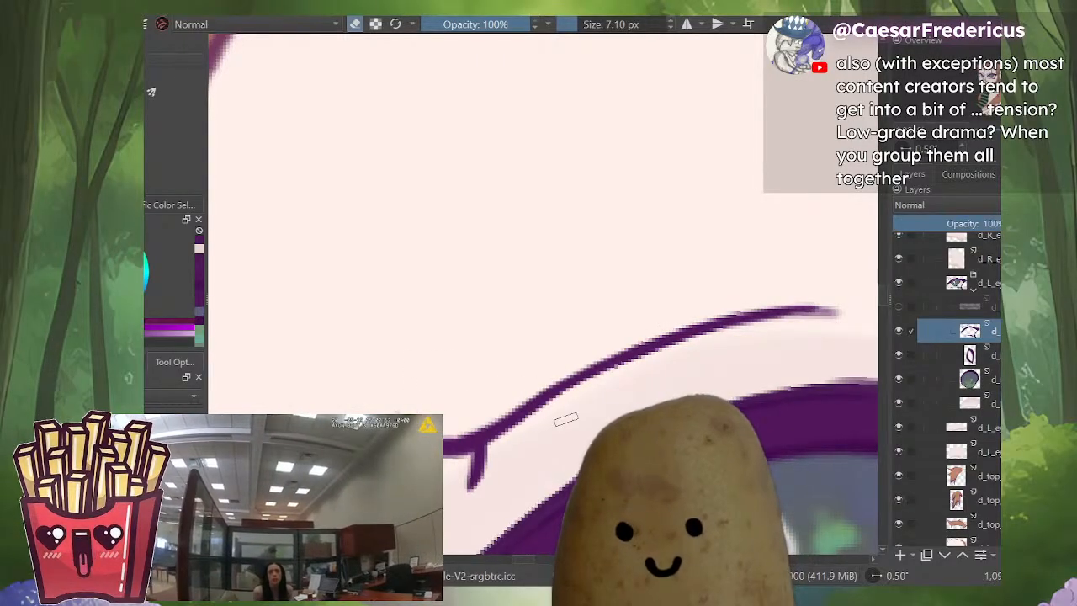
{"action": "left_click_drag", "start_coordinate": [499, 385], "coordinate": [547, 398]}
{"action": "key", "text": "e"}
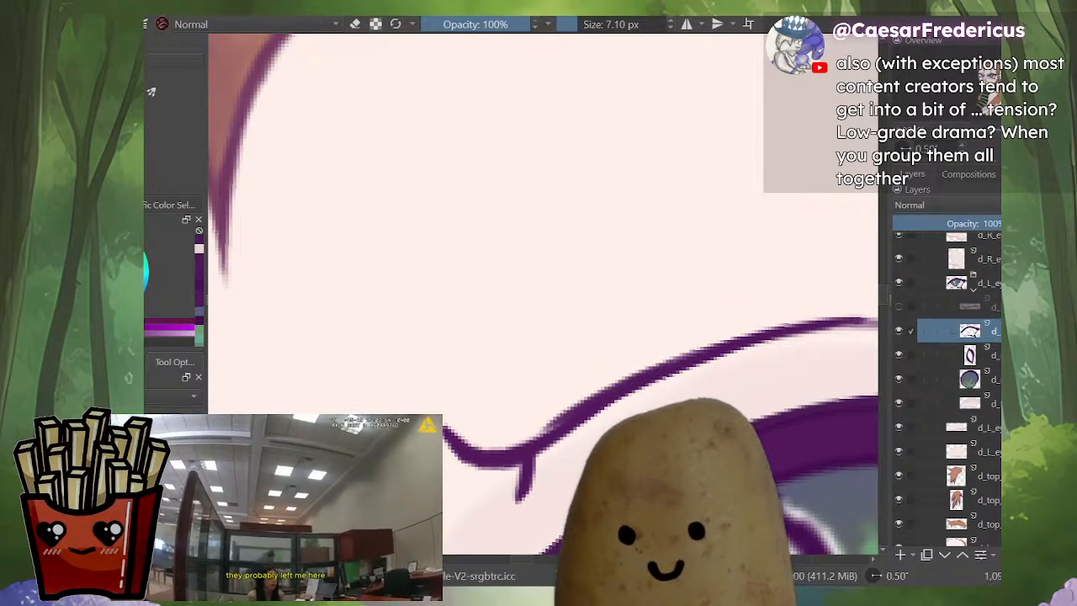
{"action": "key", "text": "e"}
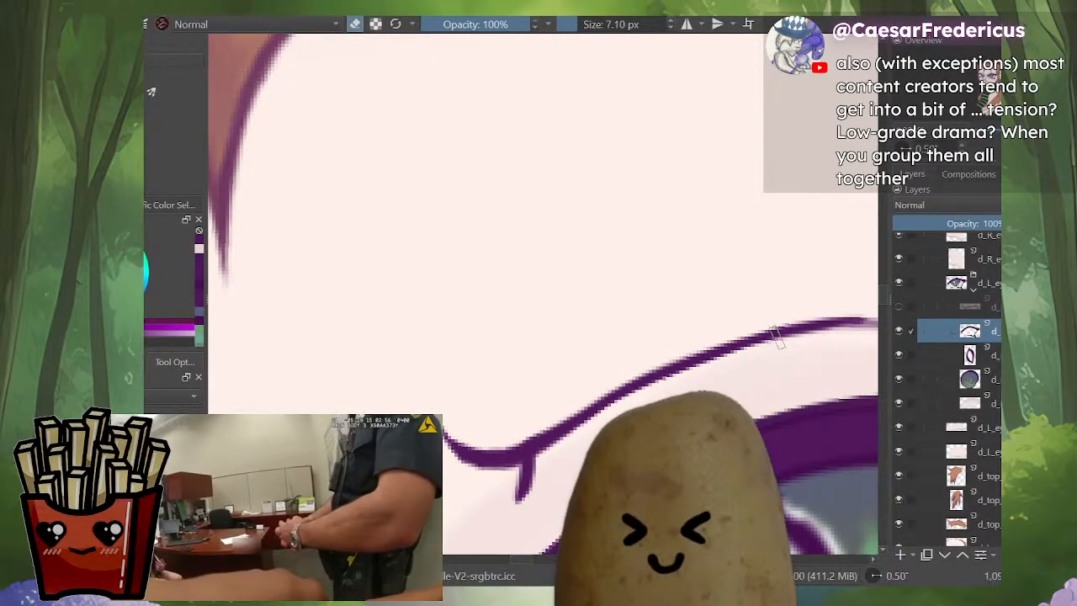
{"action": "left_click_drag", "start_coordinate": [805, 315], "coordinate": [738, 366]}
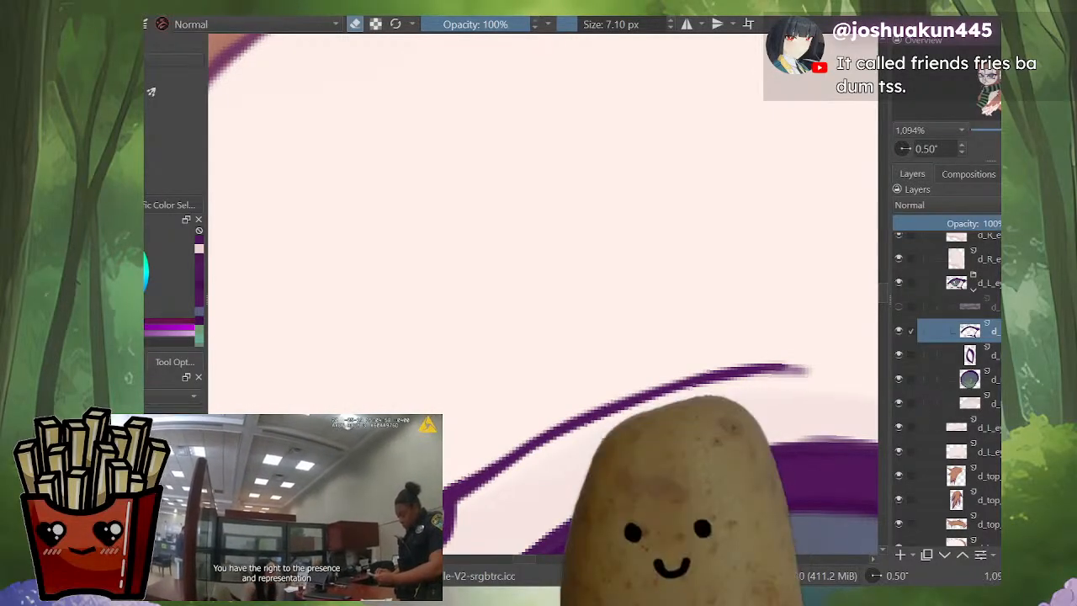
Step: Mirror the view and examine the left eye's new crease line against the whole head
{"action": "scroll", "coordinate": [543, 370], "scroll_direction": "down", "scroll_amount": 3}
{"action": "left_click_drag", "start_coordinate": [557, 435], "coordinate": [594, 290]}
{"action": "key", "text": "m"}
{"action": "scroll", "coordinate": [635, 370], "scroll_direction": "down", "scroll_amount": 3}
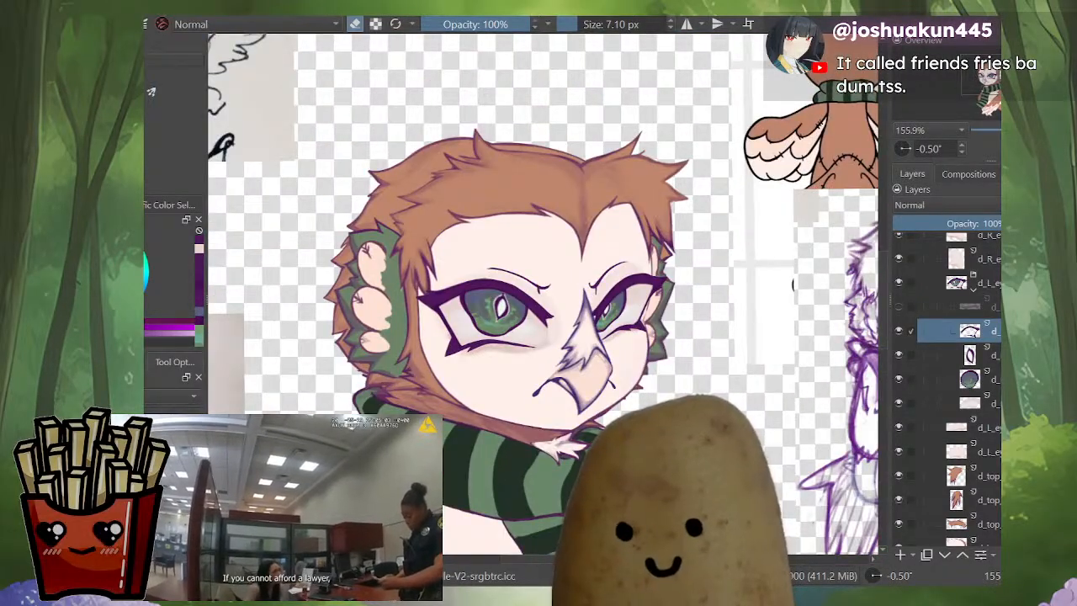
Step: Collapse the layer groups for the beak, right eye and left eye inside the head group
{"action": "scroll", "coordinate": [543, 294], "scroll_direction": "down", "scroll_amount": 3}
{"action": "key", "text": "m"}
{"action": "left_click_drag", "start_coordinate": [543, 311], "coordinate": [654, 291]}
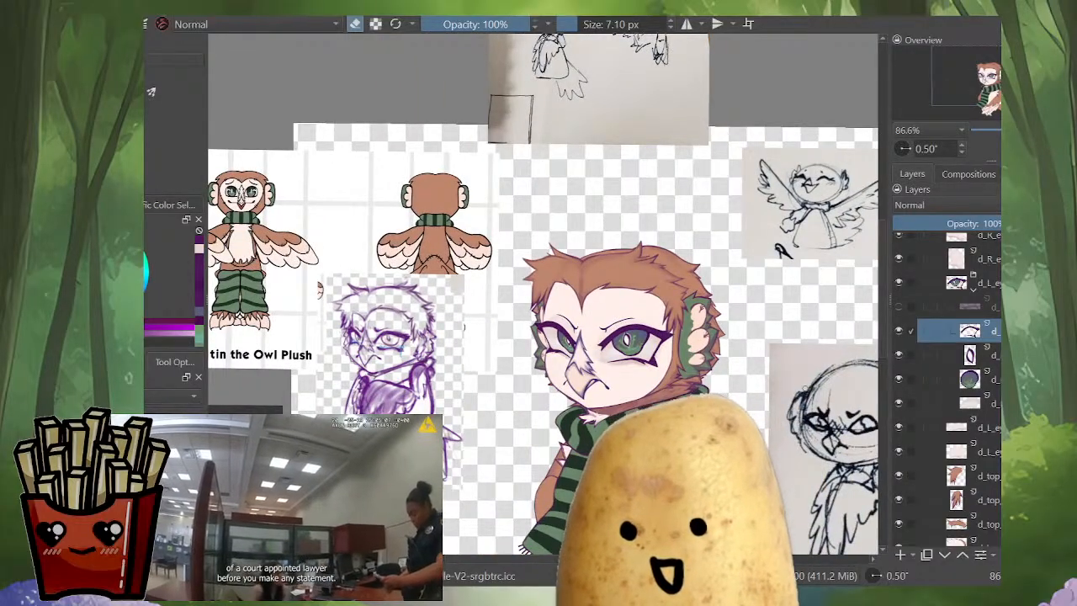
{"action": "left_click_drag", "start_coordinate": [626, 324], "coordinate": [649, 364]}
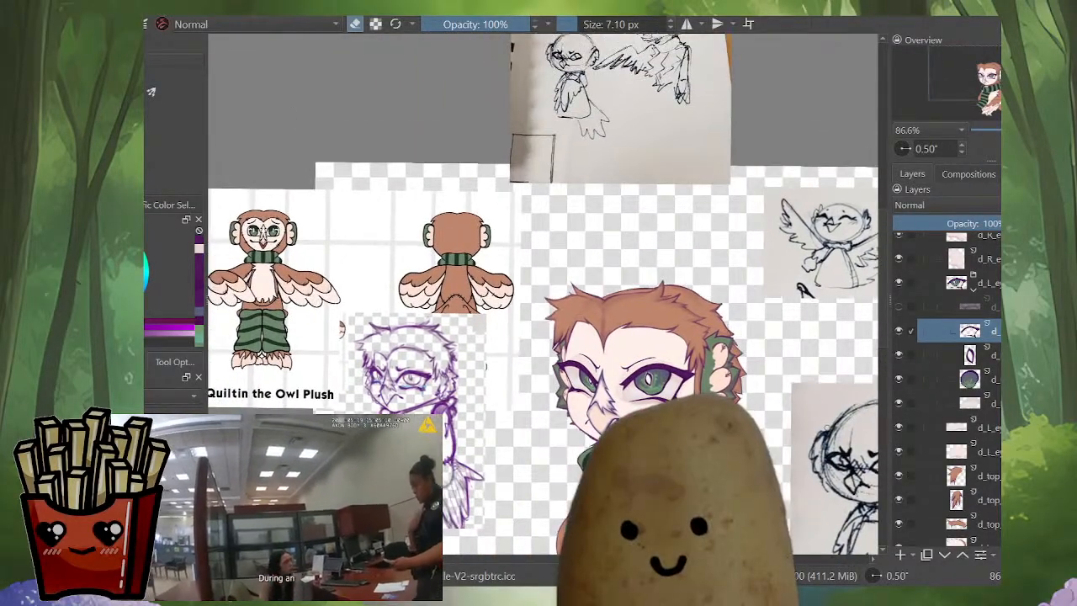
{"action": "scroll", "coordinate": [947, 387], "scroll_direction": "up", "scroll_amount": 10}
{"action": "scroll", "coordinate": [946, 387], "scroll_direction": "down", "scroll_amount": 1}
{"action": "scroll", "coordinate": [947, 387], "scroll_direction": "up", "scroll_amount": 4}
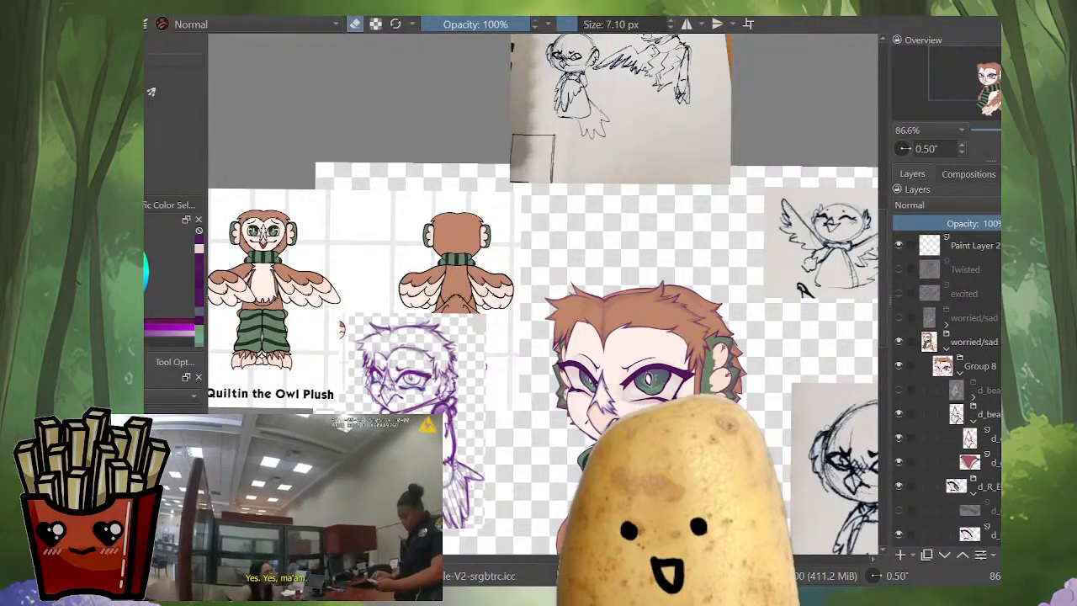
{"action": "left_click", "coordinate": [986, 390]}
{"action": "left_click", "coordinate": [974, 420]}
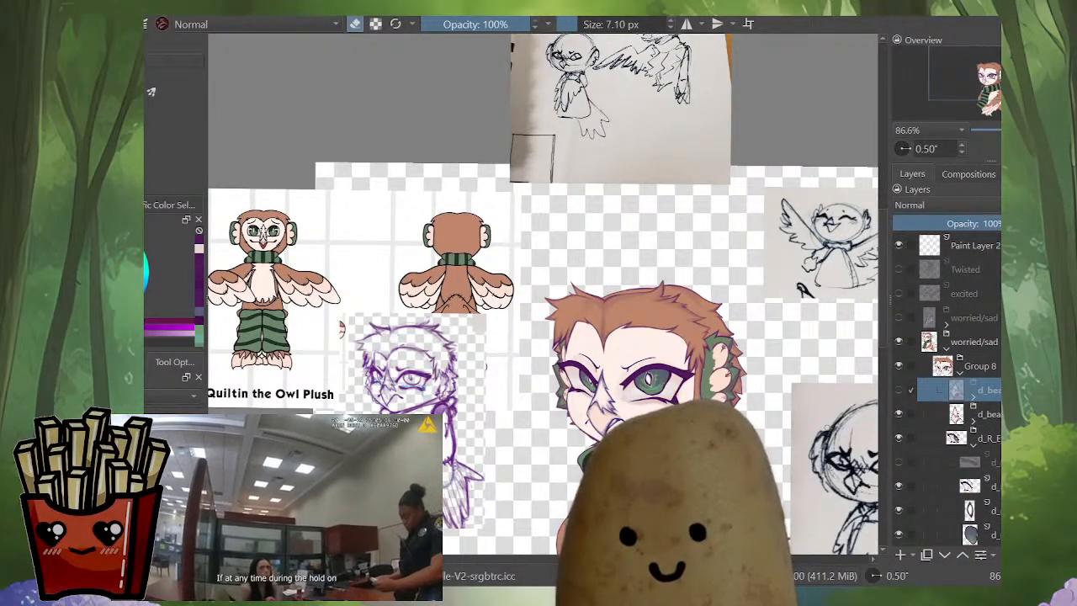
{"action": "left_click", "coordinate": [973, 444]}
{"action": "scroll", "coordinate": [956, 403], "scroll_direction": "down", "scroll_amount": 3}
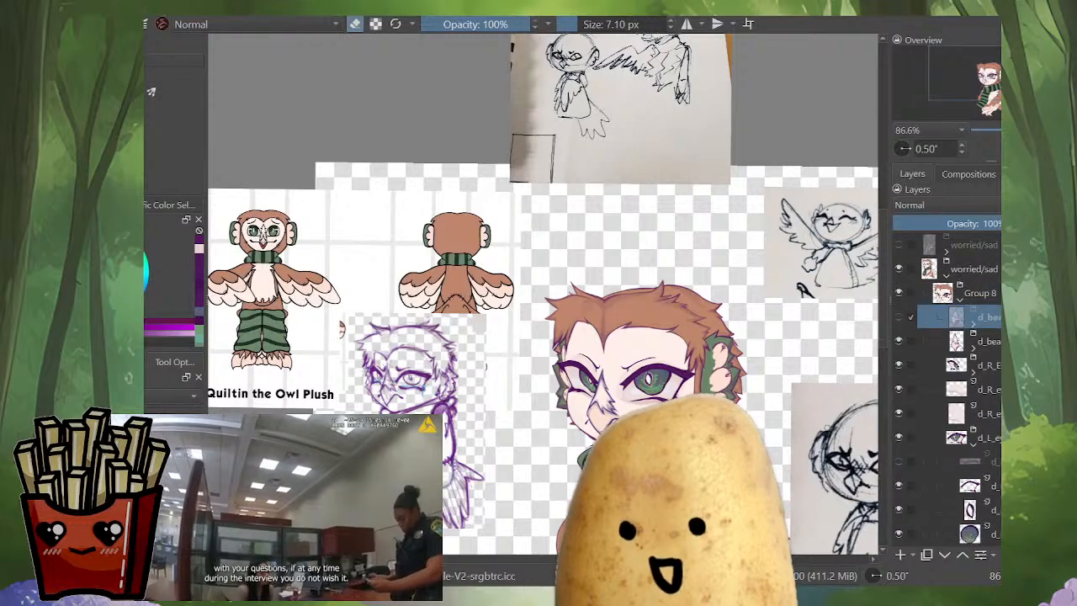
{"action": "left_click", "coordinate": [985, 437]}
{"action": "left_click", "coordinate": [973, 444]}
Step: Isolate the layers to find the hair tuft left of the parting, and warp it with its lower outer corner pulled down and outward
{"action": "left_click", "coordinate": [986, 462], "text": "alt"}
{"action": "left_click", "coordinate": [986, 485], "text": "alt"}
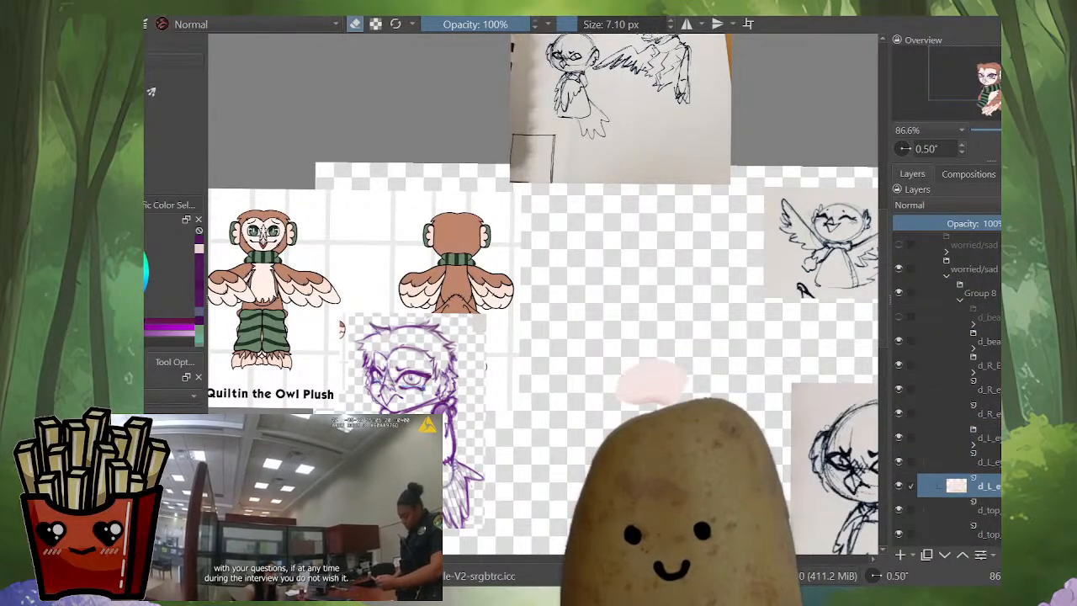
{"action": "left_click", "coordinate": [986, 509], "text": "alt"}
{"action": "left_click", "coordinate": [986, 510], "text": "alt"}
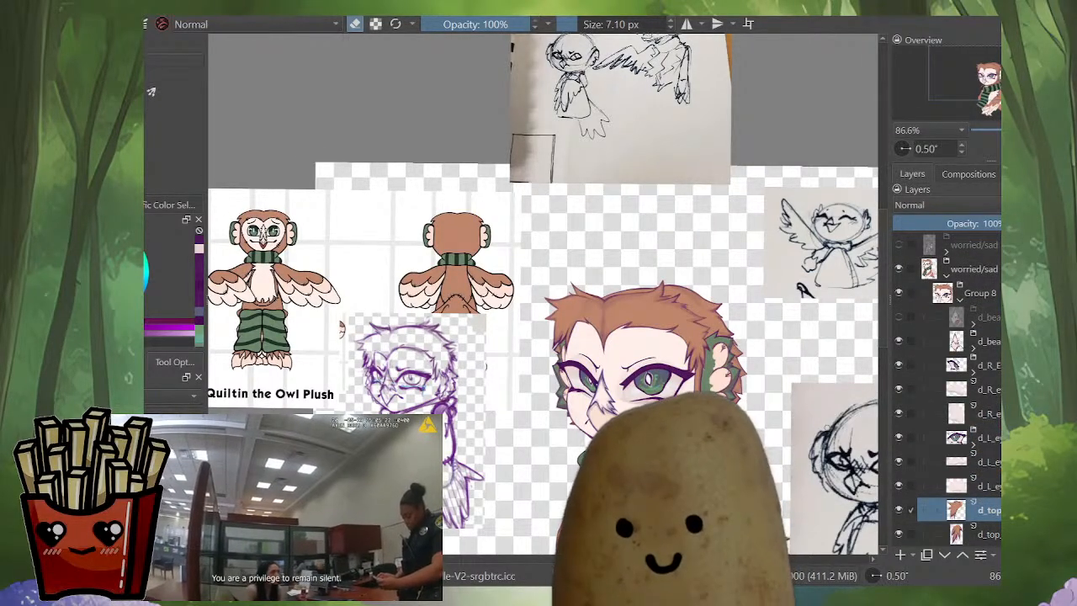
{"action": "scroll", "coordinate": [566, 317], "scroll_direction": "up", "scroll_amount": 4}
{"action": "key", "text": "ctrl+t"}
{"action": "scroll", "coordinate": [578, 310], "scroll_direction": "down", "scroll_amount": 2}
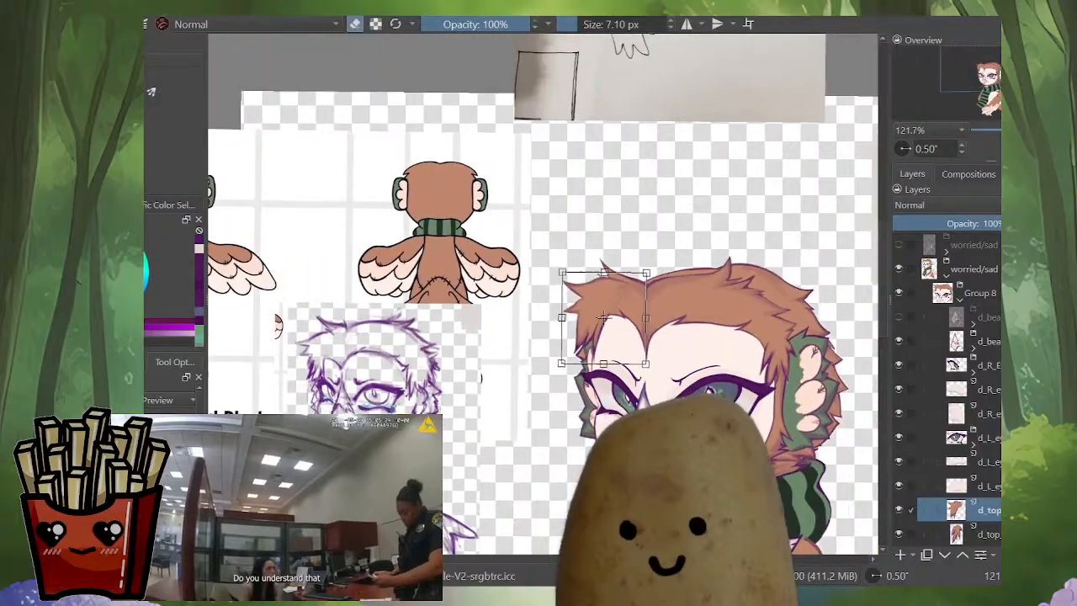
{"action": "scroll", "coordinate": [585, 255], "scroll_direction": "up", "scroll_amount": 3}
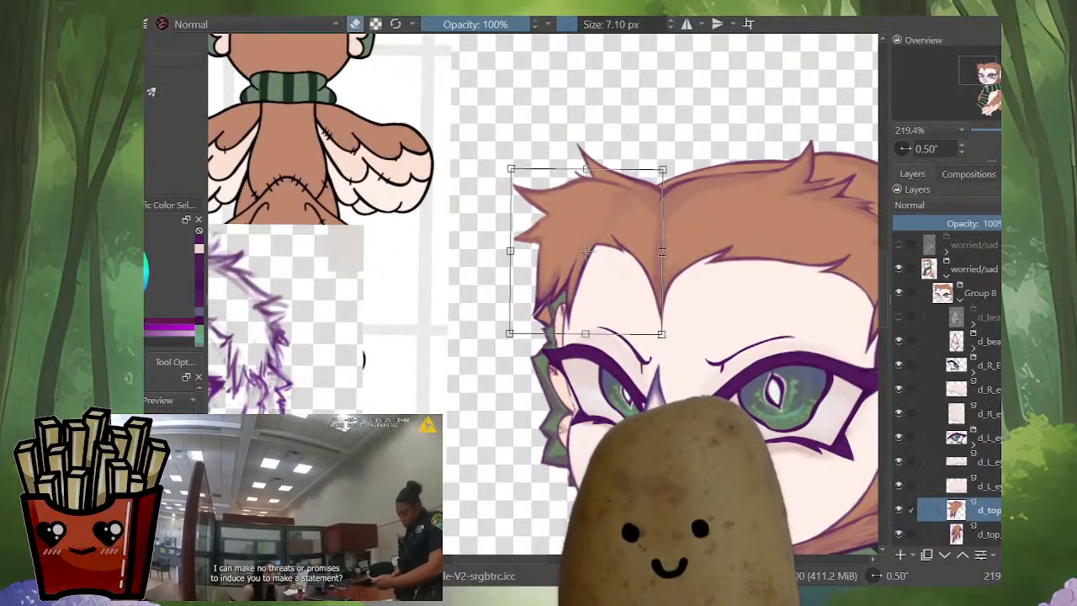
{"action": "left_click_drag", "start_coordinate": [507, 332], "coordinate": [498, 362]}
{"action": "left_click_drag", "start_coordinate": [661, 169], "coordinate": [669, 187]}
{"action": "left_click_drag", "start_coordinate": [508, 167], "coordinate": [511, 178]}
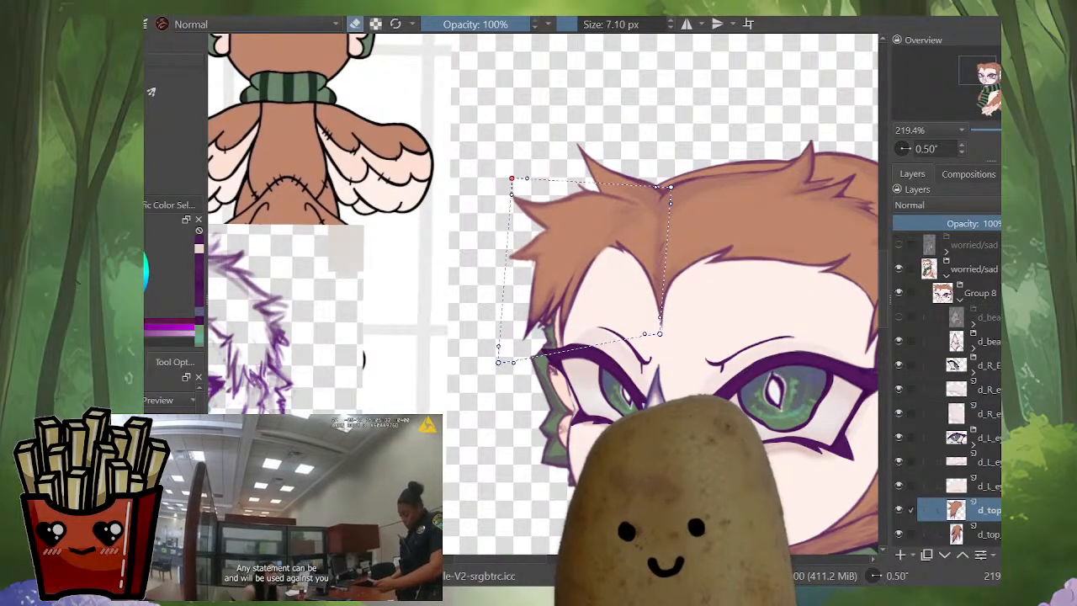
{"action": "left_click_drag", "start_coordinate": [659, 333], "coordinate": [665, 340]}
Step: Pull the tuft's lower inner corner toward the parting, lower its upper outer corner slightly and apply the warp
{"action": "scroll", "coordinate": [604, 288], "scroll_direction": "down", "scroll_amount": 4}
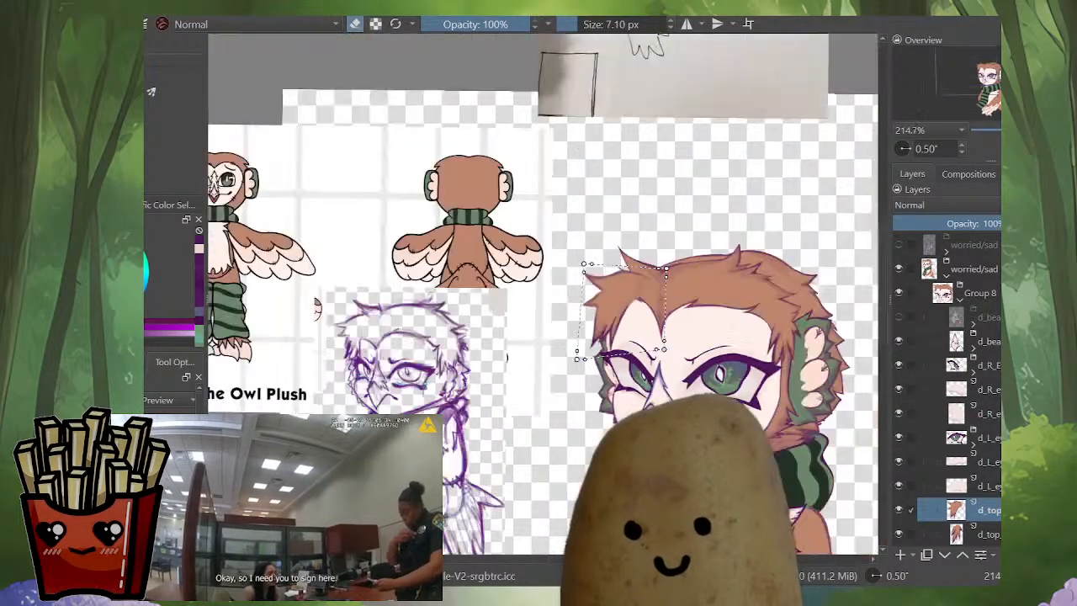
{"action": "scroll", "coordinate": [624, 283], "scroll_direction": "up", "scroll_amount": 5}
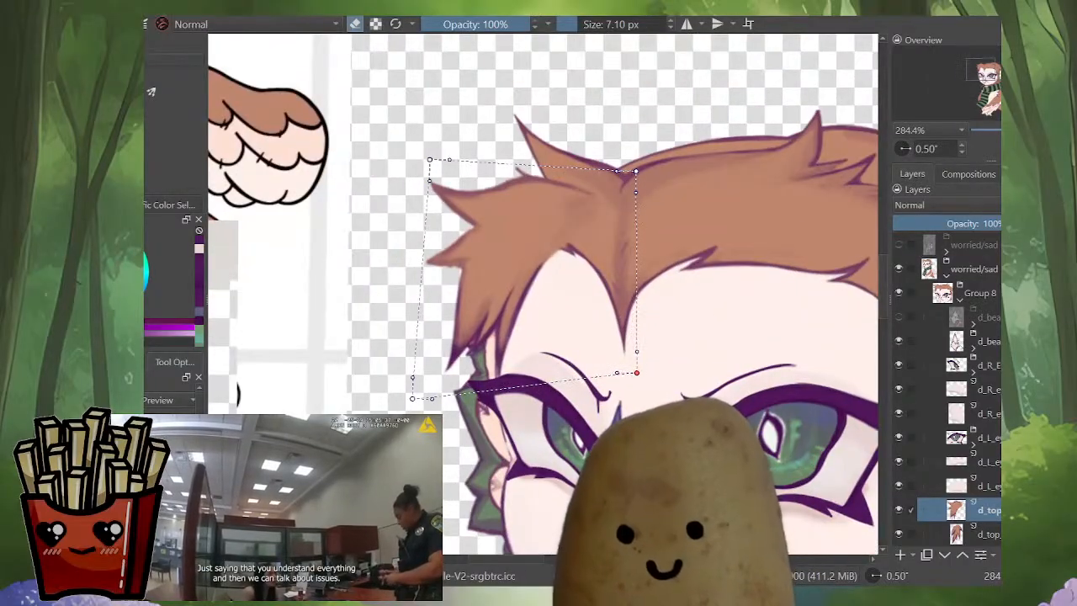
{"action": "left_click_drag", "start_coordinate": [636, 372], "coordinate": [670, 362]}
{"action": "scroll", "coordinate": [633, 387], "scroll_direction": "down", "scroll_amount": 5}
{"action": "scroll", "coordinate": [593, 349], "scroll_direction": "up", "scroll_amount": 4}
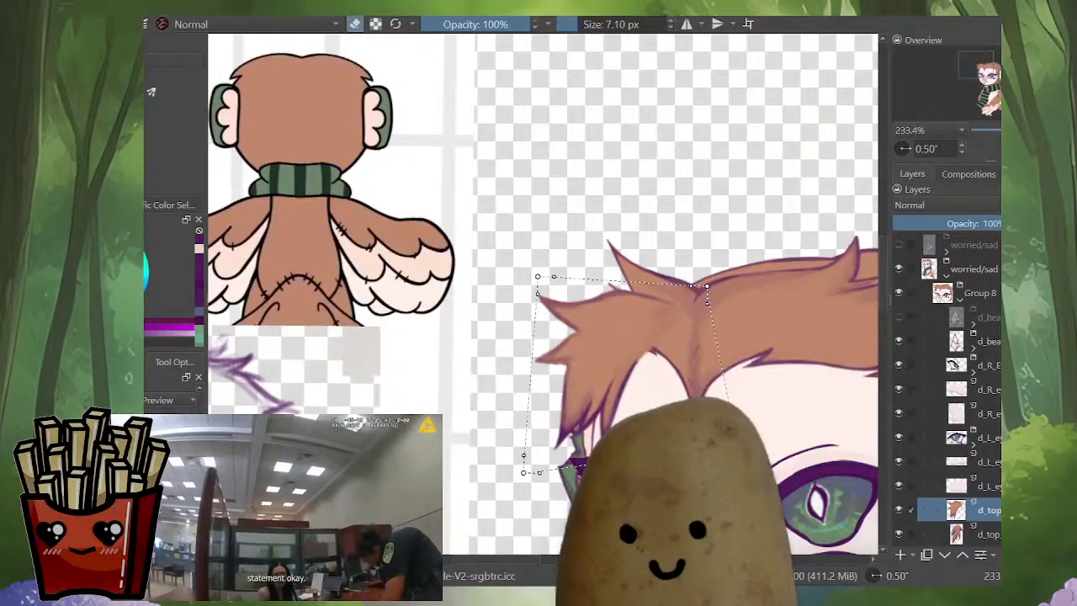
{"action": "left_click_drag", "start_coordinate": [537, 276], "coordinate": [538, 285]}
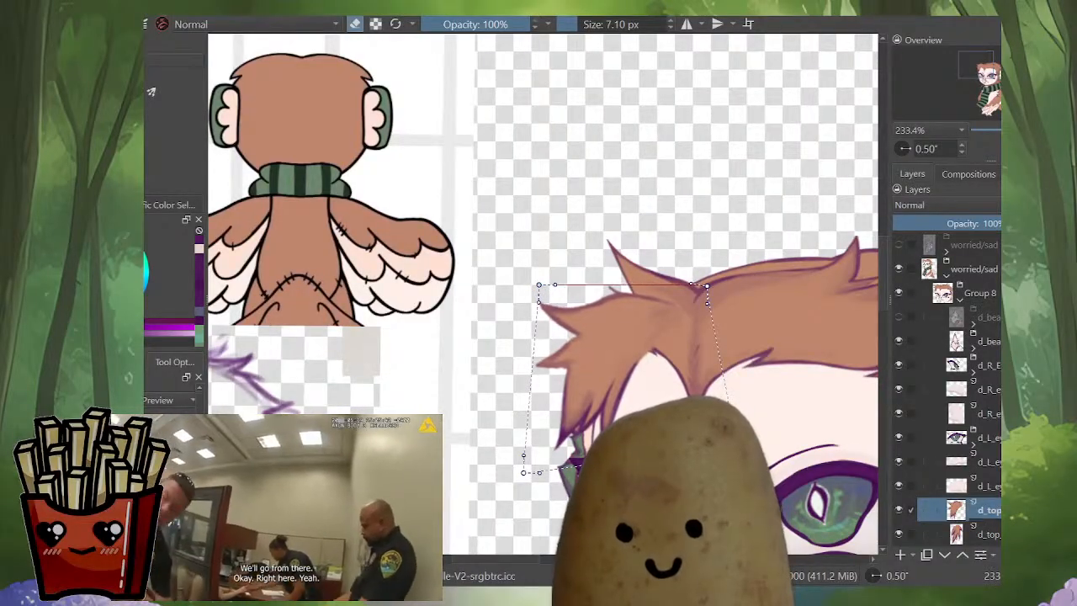
{"action": "scroll", "coordinate": [682, 304], "scroll_direction": "down", "scroll_amount": 5}
{"action": "scroll", "coordinate": [755, 446], "scroll_direction": "up", "scroll_amount": 3}
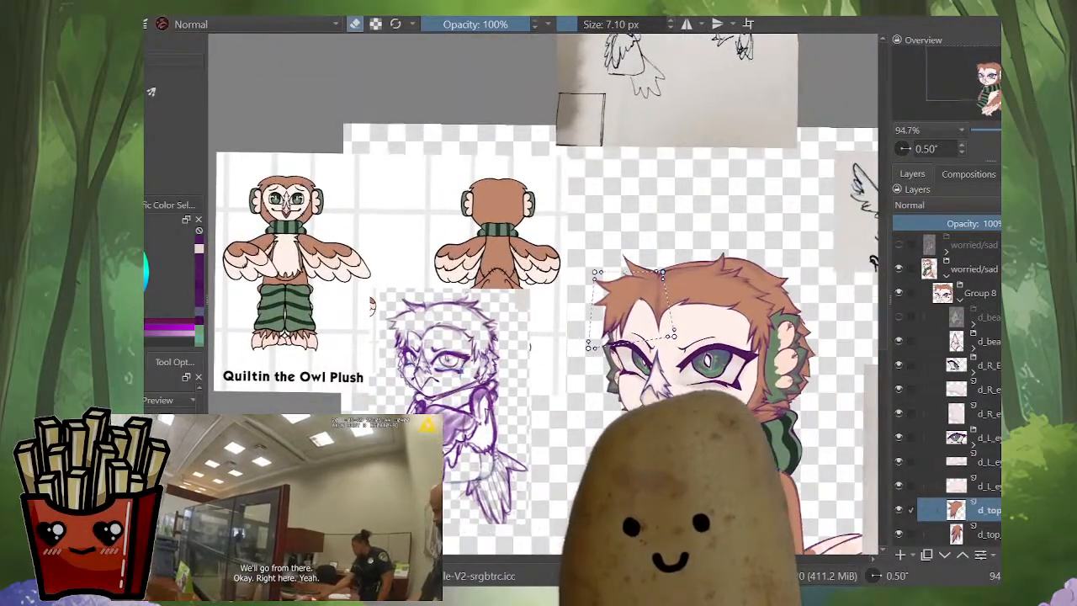
{"action": "scroll", "coordinate": [610, 294], "scroll_direction": "up", "scroll_amount": 3}
{"action": "left_click_drag", "start_coordinate": [527, 359], "coordinate": [528, 369]}
{"action": "key", "text": "Return"}
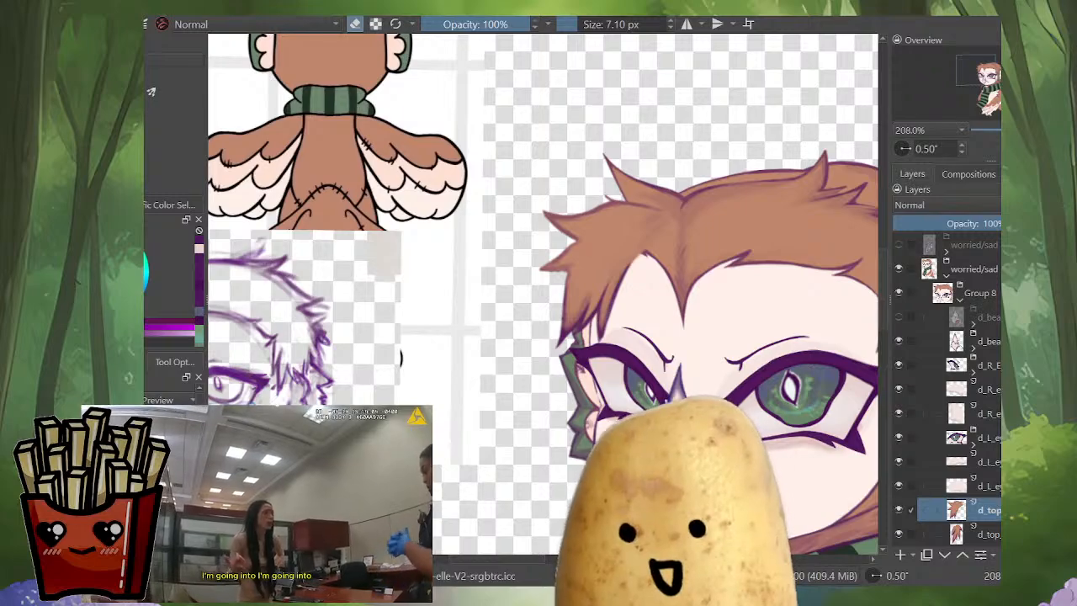
Step: Reopen the warp on the hair tuft left of the parting, refine its shape and apply it
{"action": "key", "text": "ctrl+t"}
{"action": "scroll", "coordinate": [658, 374], "scroll_direction": "down", "scroll_amount": 4}
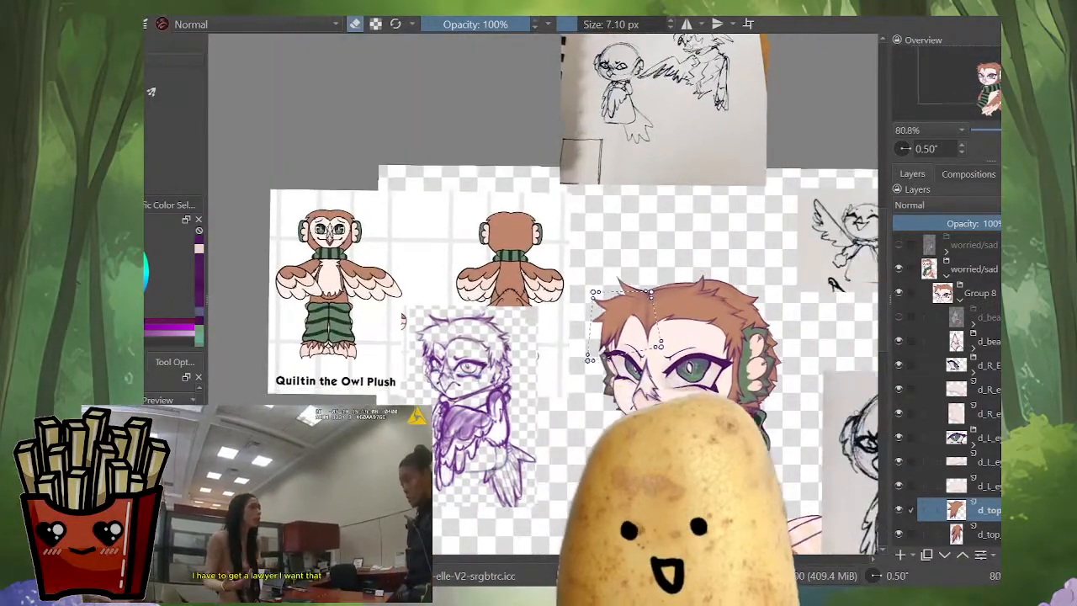
{"action": "scroll", "coordinate": [620, 446], "scroll_direction": "up", "scroll_amount": 3}
{"action": "left_click_drag", "start_coordinate": [542, 260], "coordinate": [503, 304]}
{"action": "key", "text": "Return"}
{"action": "scroll", "coordinate": [654, 351], "scroll_direction": "down", "scroll_amount": 3}
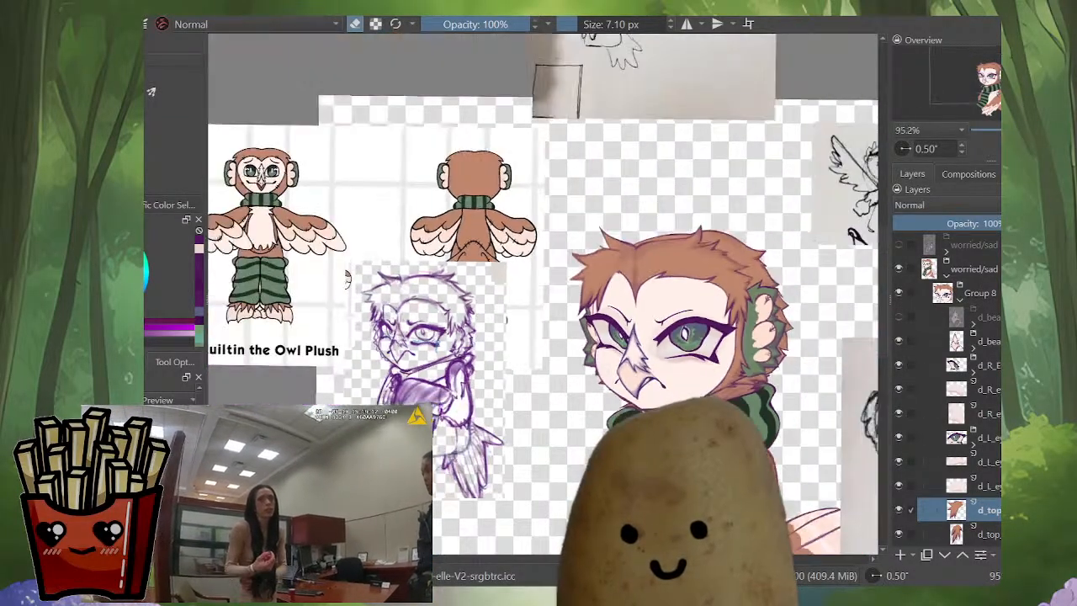
{"action": "left_click_drag", "start_coordinate": [654, 336], "coordinate": [629, 360]}
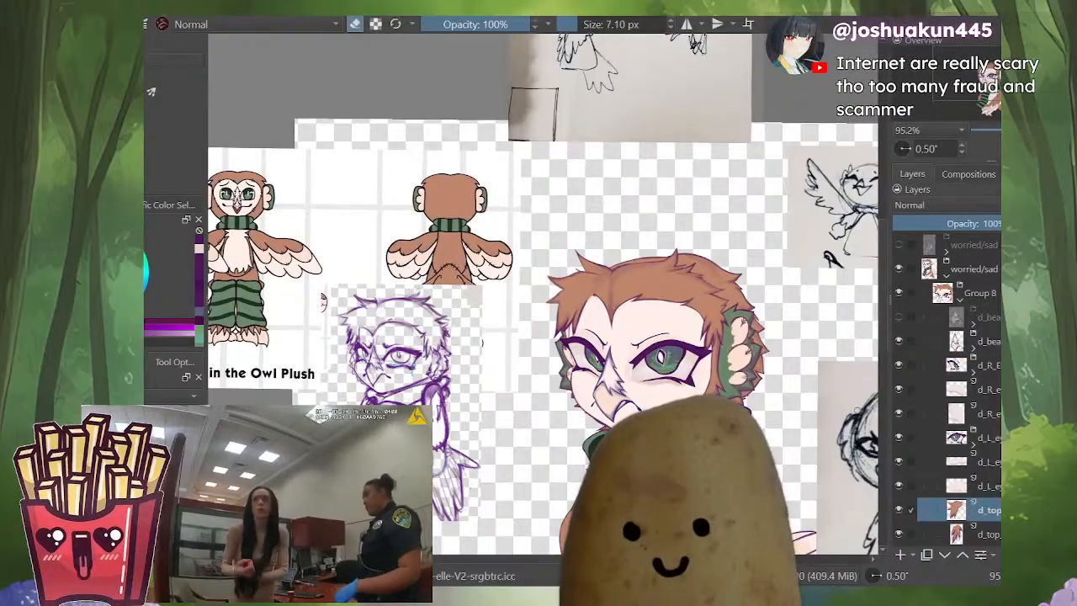
Step: Select the back-of-head hair layer beneath the ear layers
{"action": "scroll", "coordinate": [748, 222], "scroll_direction": "up", "scroll_amount": 3}
{"action": "scroll", "coordinate": [749, 223], "scroll_direction": "up", "scroll_amount": 2}
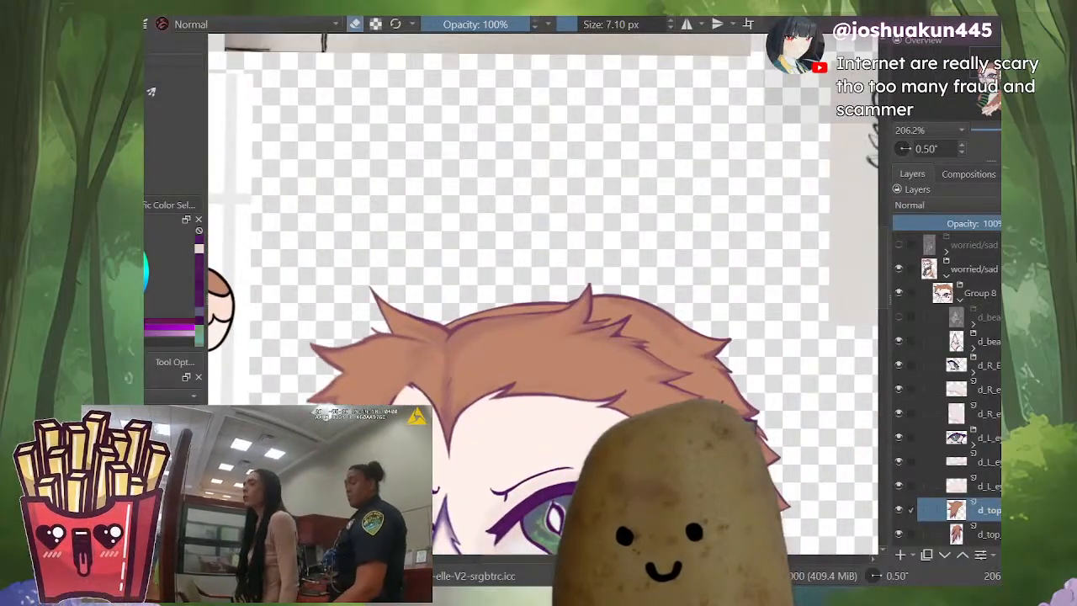
{"action": "left_click", "coordinate": [669, 336]}
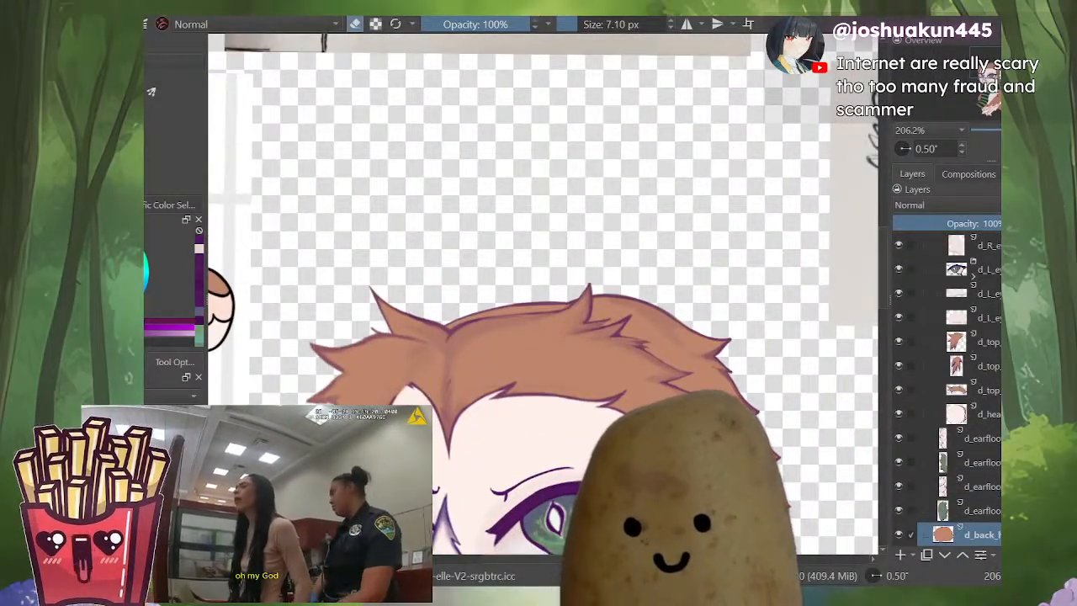
{"action": "key", "text": "i"}
{"action": "key", "text": "i"}
Step: Try a thin diagonal hair stroke rising just above the parting with a 7.10 px brush
{"action": "left_click_drag", "start_coordinate": [569, 406], "coordinate": [673, 321]}
{"action": "scroll", "coordinate": [542, 294], "scroll_direction": "down", "scroll_amount": 3}
{"action": "scroll", "coordinate": [509, 328], "scroll_direction": "up", "scroll_amount": 8}
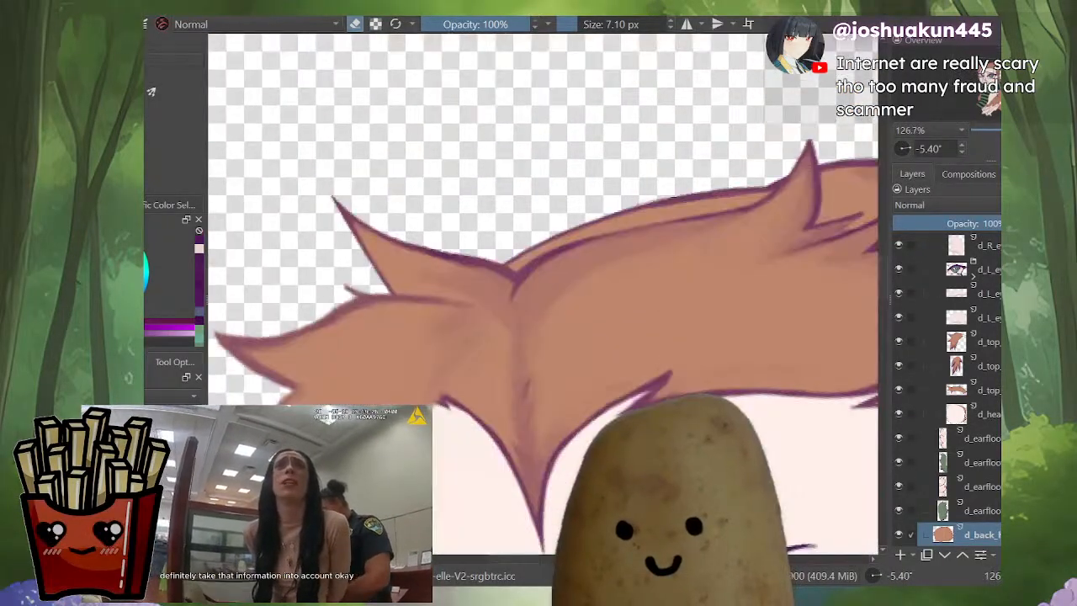
{"action": "key", "text": "e"}
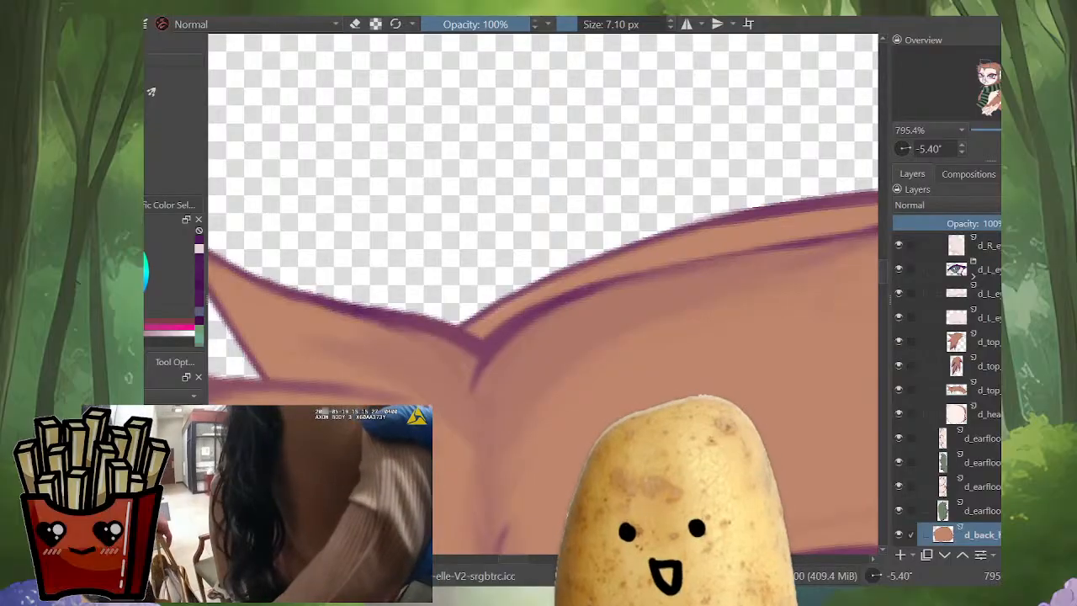
{"action": "left_click_drag", "start_coordinate": [599, 212], "coordinate": [532, 303]}
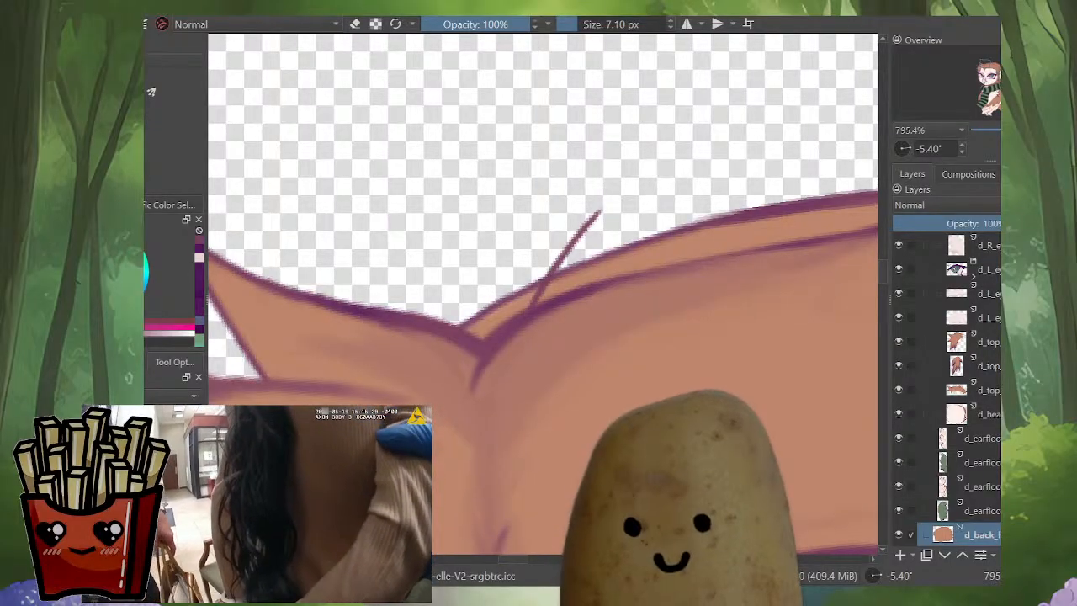
{"action": "key", "text": "ctrl+z"}
Step: Start a mesh transform on the back-of-head hair layer and nudge the middle node of its ear-side edge slightly upward
{"action": "scroll", "coordinate": [542, 294], "scroll_direction": "down", "scroll_amount": 8}
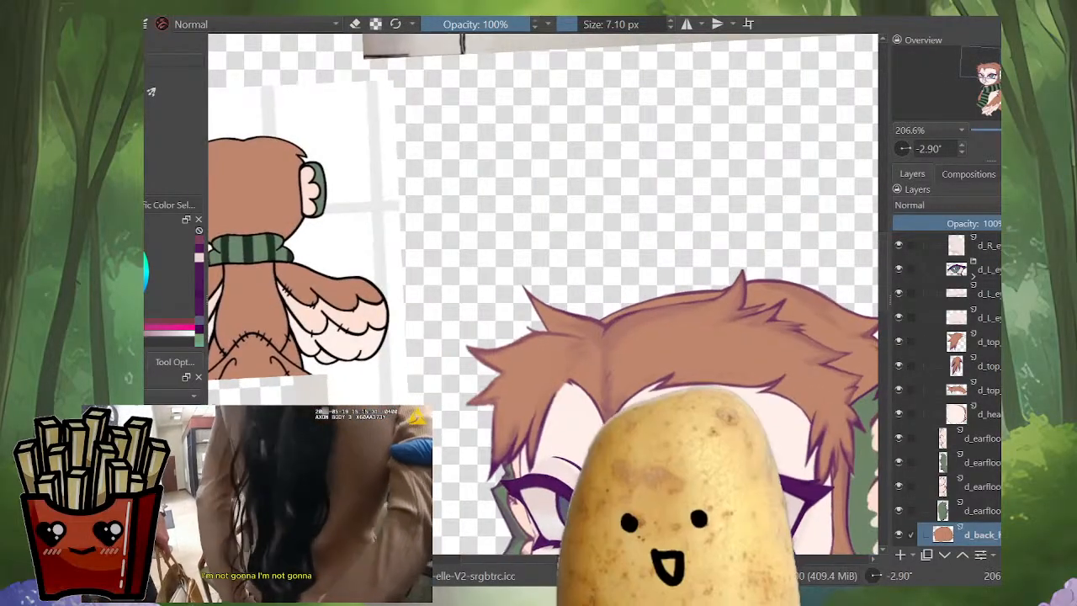
{"action": "scroll", "coordinate": [543, 294], "scroll_direction": "down", "scroll_amount": 4}
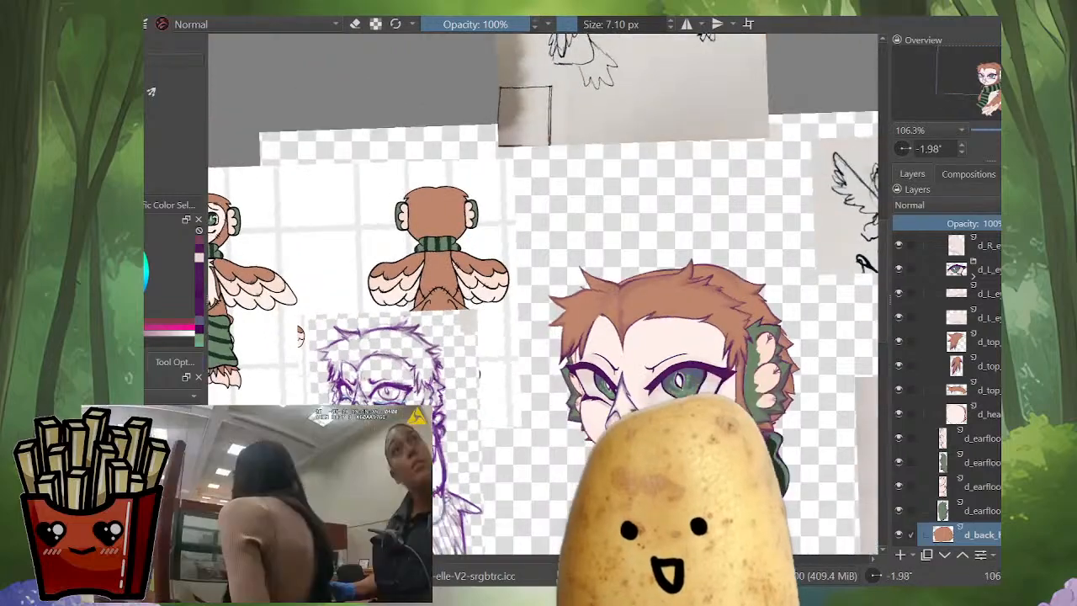
{"action": "scroll", "coordinate": [740, 488], "scroll_direction": "up", "scroll_amount": 3}
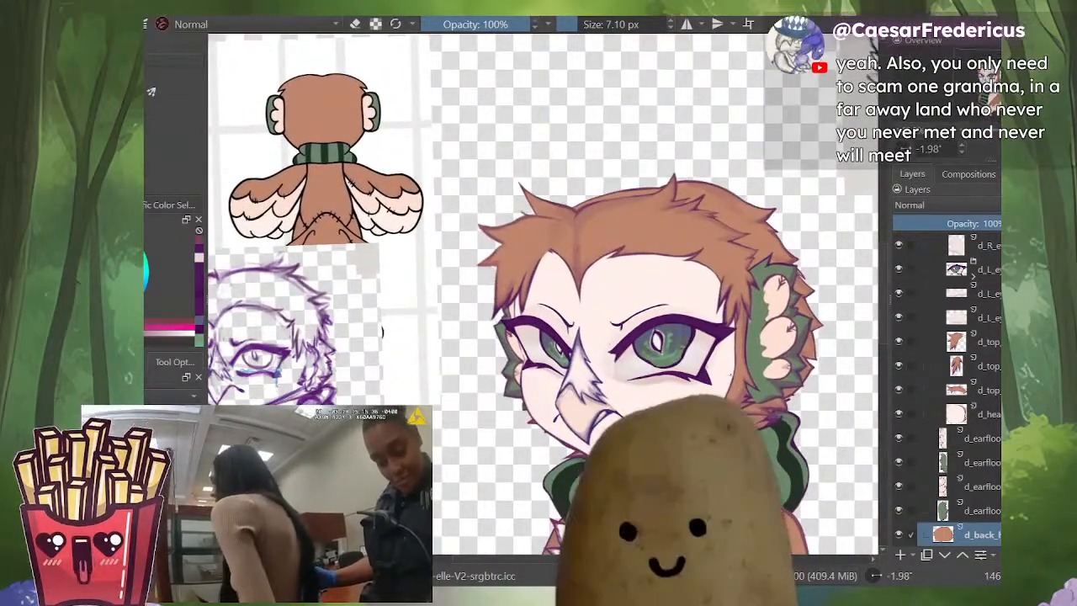
{"action": "key", "text": "ctrl+t"}
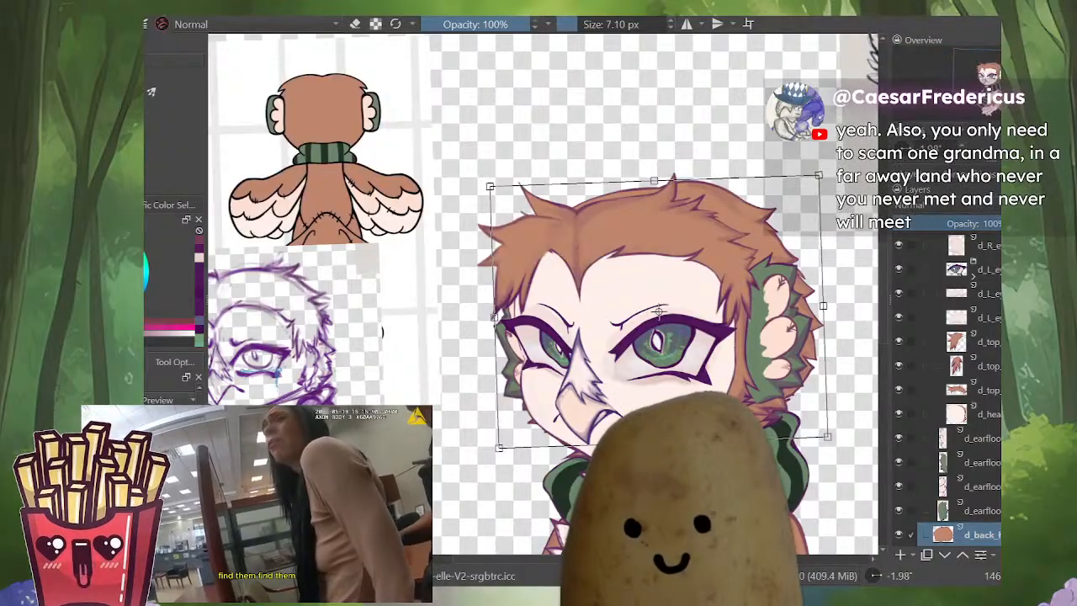
{"action": "left_click", "coordinate": [181, 420]}
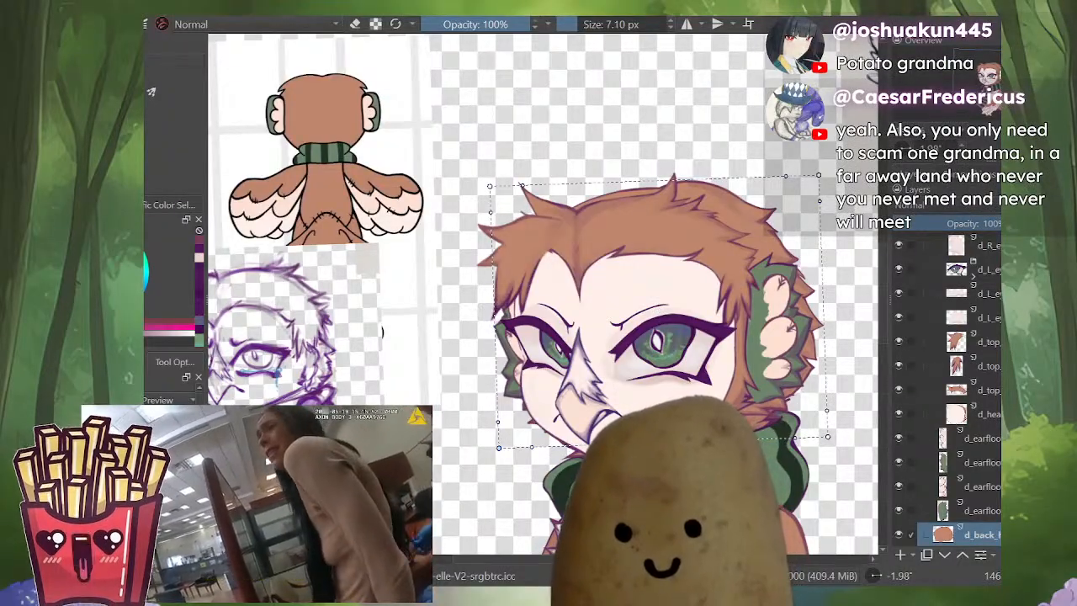
{"action": "left_click_drag", "start_coordinate": [658, 311], "coordinate": [625, 301]}
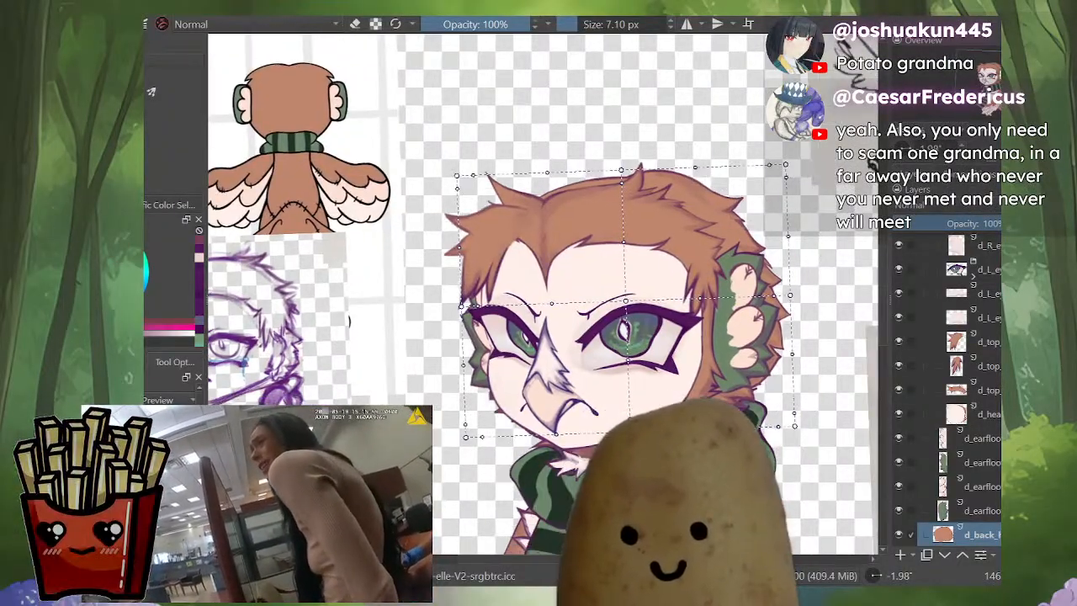
{"action": "left_click_drag", "start_coordinate": [790, 295], "coordinate": [787, 285]}
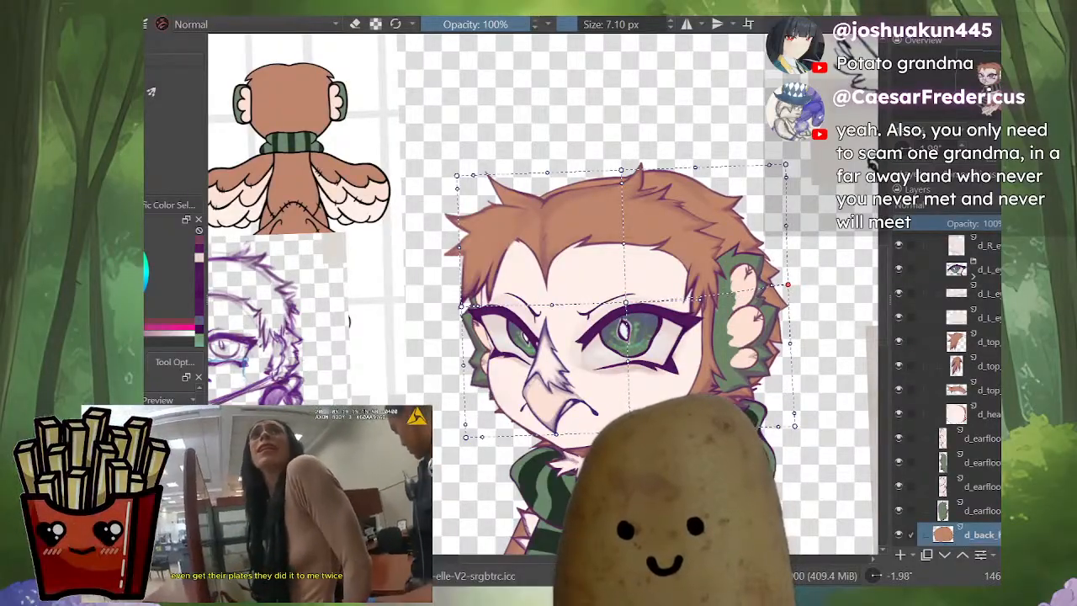
{"action": "left_click_drag", "start_coordinate": [716, 293], "coordinate": [719, 303]}
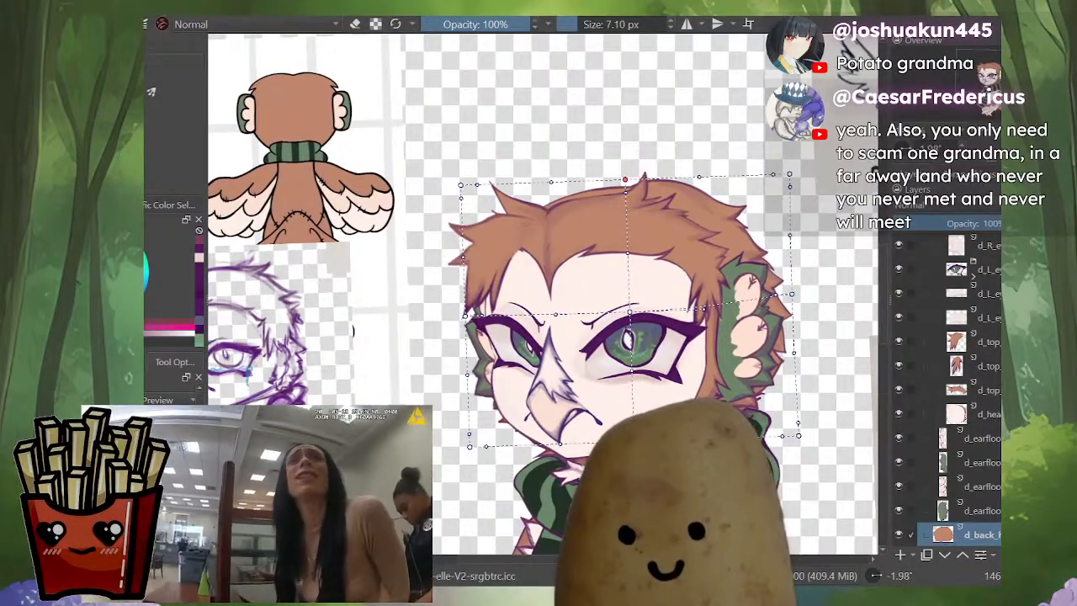
Step: Raise the mesh's upper corner on the large-ear side slightly and lower the opposite upper corner beside the hair tuft
{"action": "scroll", "coordinate": [616, 263], "scroll_direction": "down", "scroll_amount": 1}
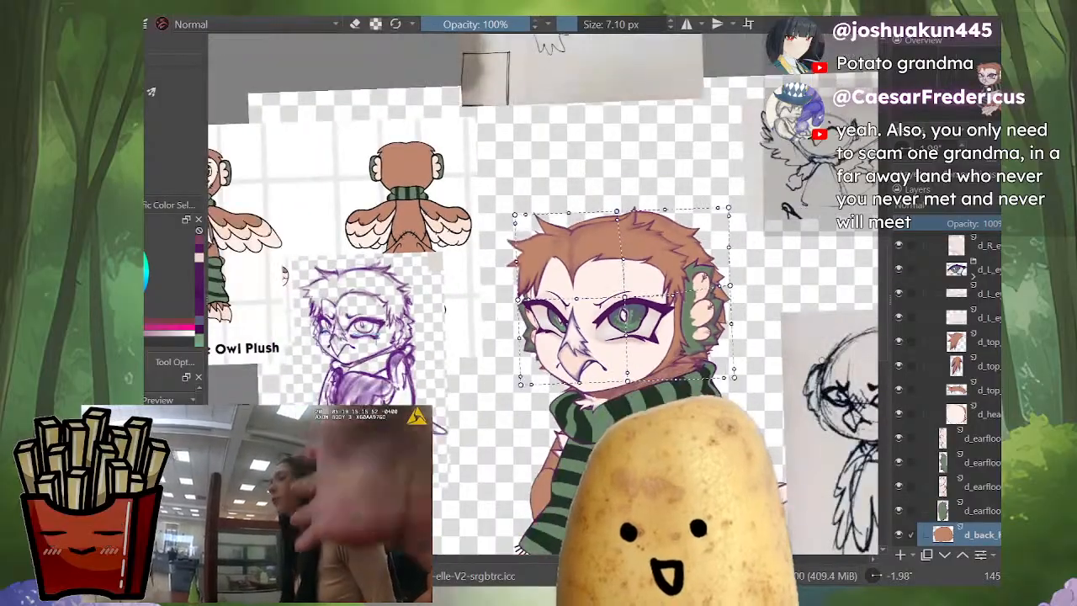
{"action": "scroll", "coordinate": [622, 332], "scroll_direction": "up", "scroll_amount": 2}
{"action": "left_click_drag", "start_coordinate": [644, 283], "coordinate": [618, 308]}
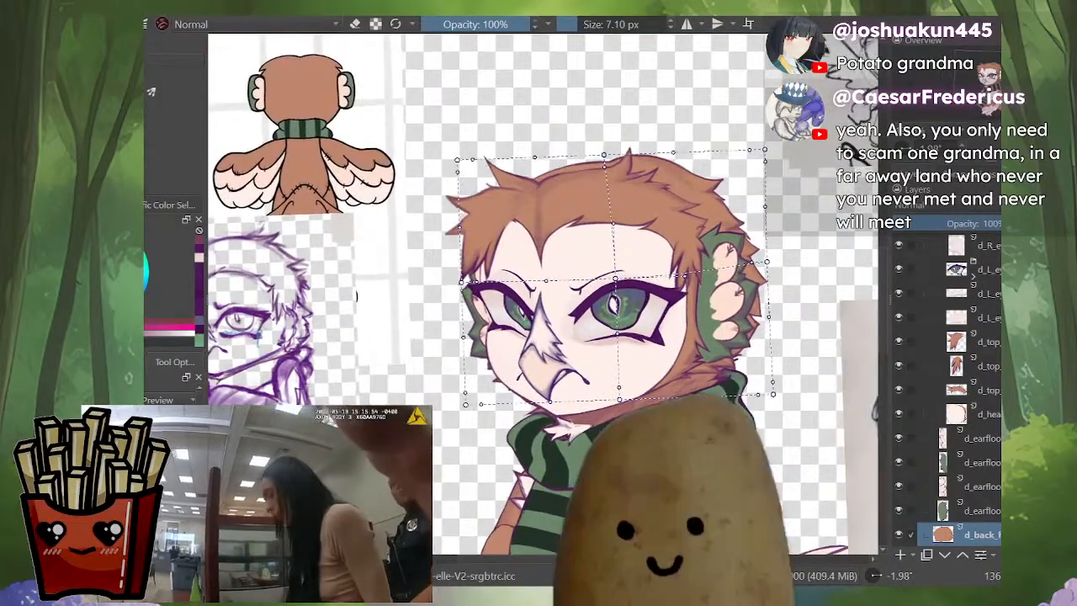
{"action": "left_click_drag", "start_coordinate": [765, 150], "coordinate": [763, 143]}
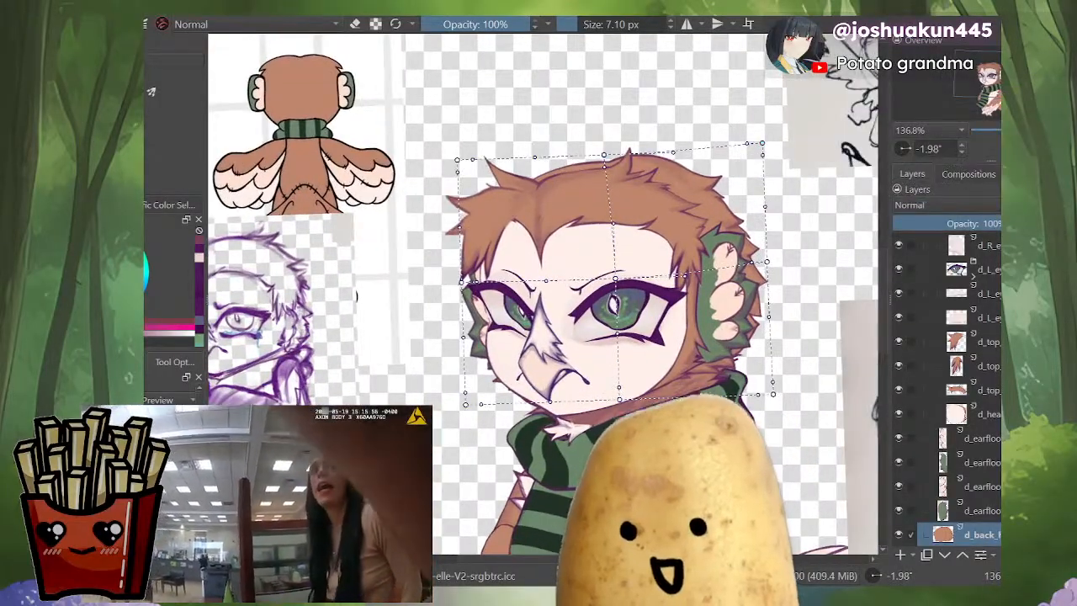
{"action": "left_click_drag", "start_coordinate": [456, 159], "coordinate": [453, 171]}
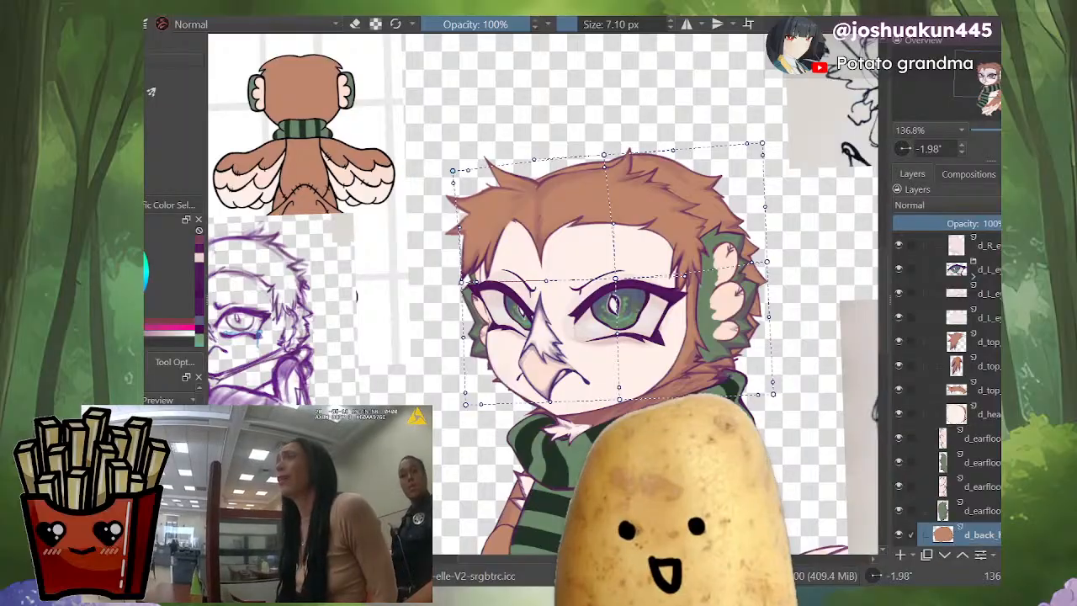
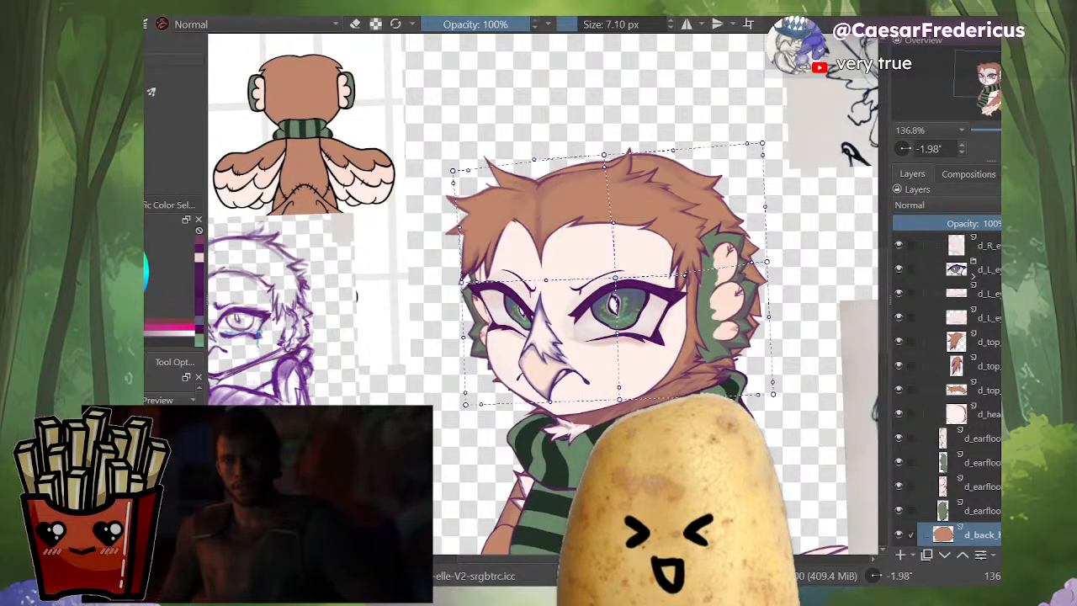
Step: Pull the mesh's ear-side middle node and lower corner slightly inward, then apply the transform to the back-of-head hair
{"action": "left_click_drag", "start_coordinate": [696, 314], "coordinate": [624, 299]}
{"action": "scroll", "coordinate": [660, 273], "scroll_direction": "up", "scroll_amount": 2}
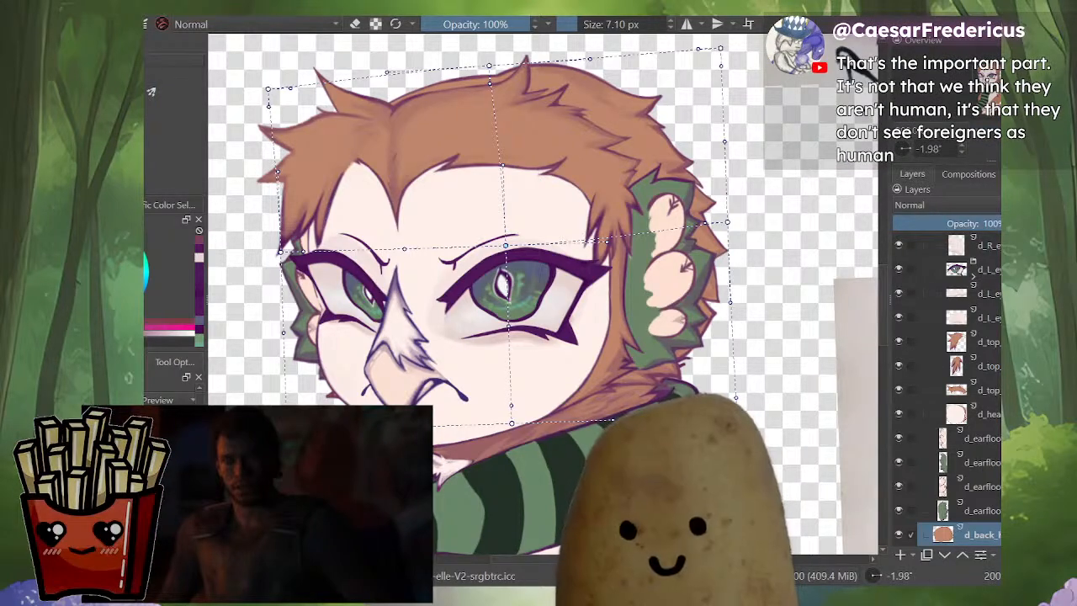
{"action": "left_click_drag", "start_coordinate": [505, 246], "coordinate": [572, 286]}
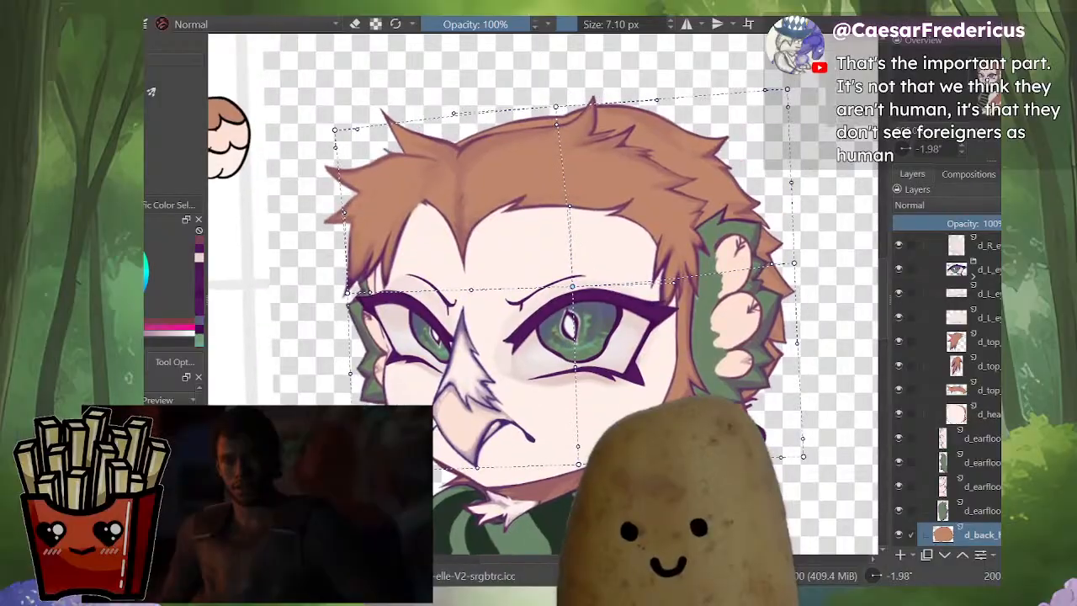
{"action": "scroll", "coordinate": [683, 294], "scroll_direction": "down", "scroll_amount": 1}
{"action": "left_click_drag", "start_coordinate": [683, 294], "coordinate": [659, 279]}
{"action": "scroll", "coordinate": [659, 279], "scroll_direction": "up", "scroll_amount": 1}
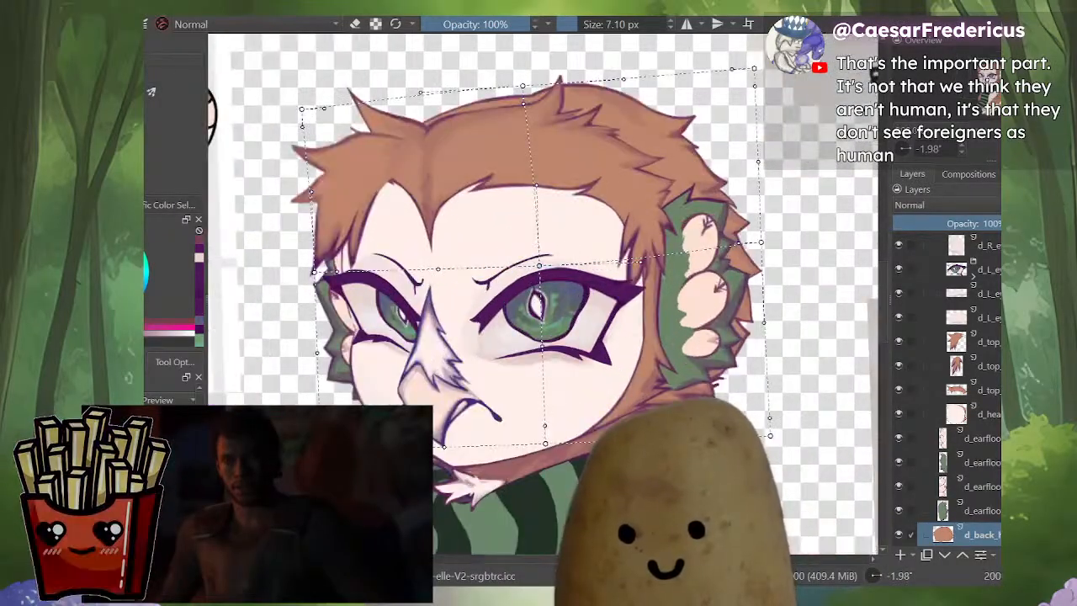
{"action": "left_click_drag", "start_coordinate": [760, 242], "coordinate": [756, 240]}
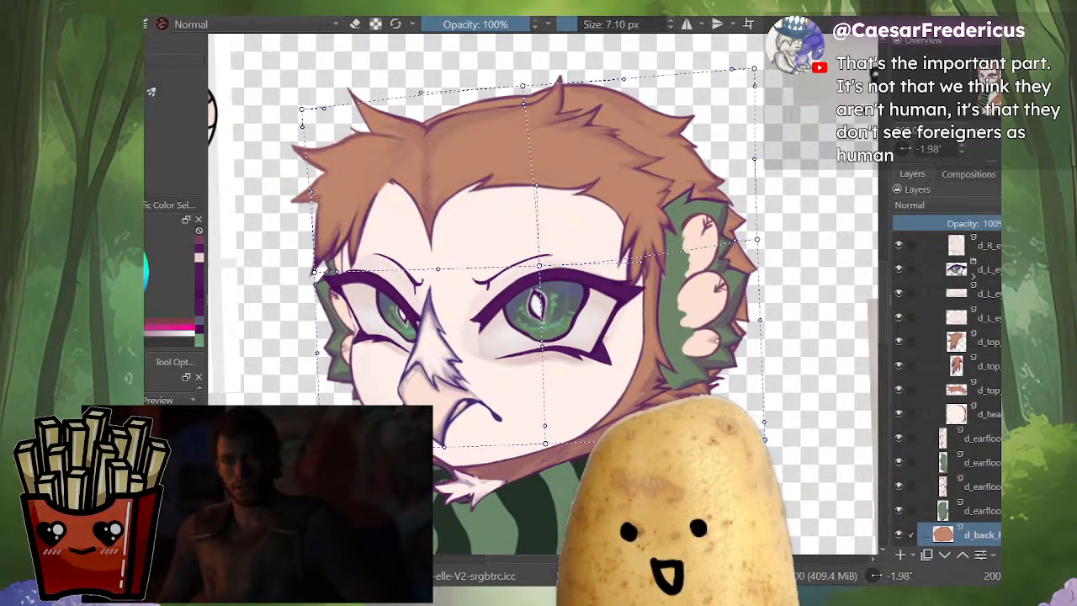
{"action": "left_click_drag", "start_coordinate": [769, 435], "coordinate": [813, 440]}
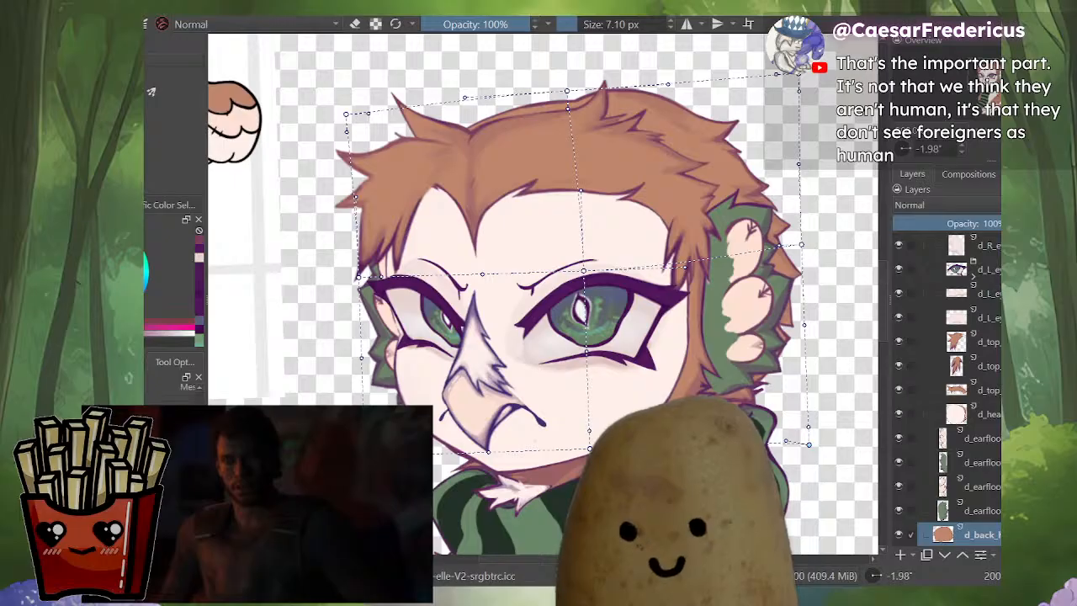
{"action": "key", "text": "Return"}
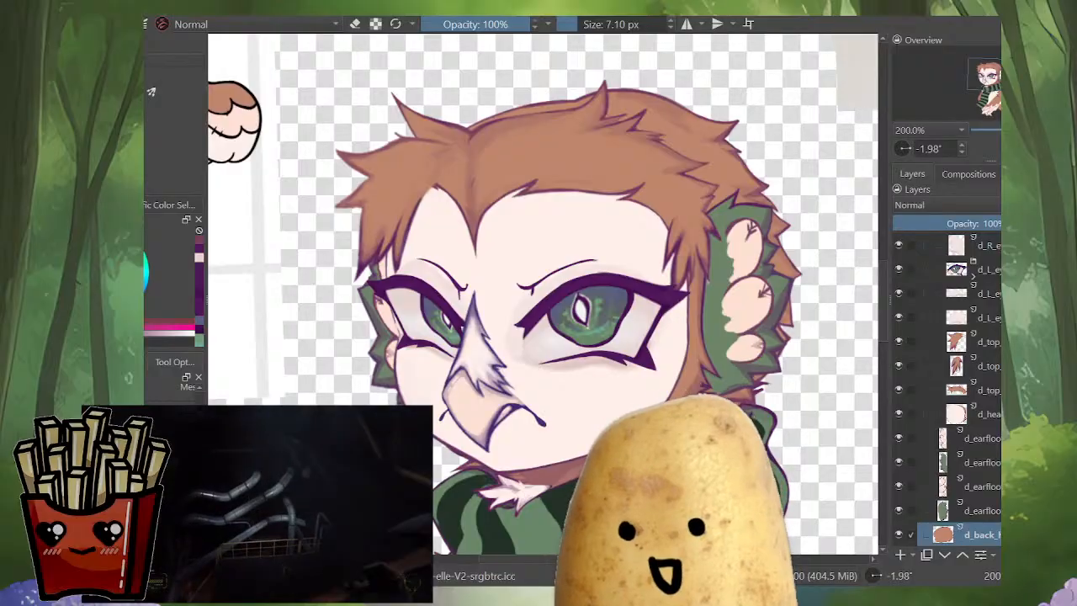
Step: Select the upper of the two green ear-fluff layers, two rows beneath the head layer
{"action": "scroll", "coordinate": [404, 143], "scroll_direction": "up", "scroll_amount": 1}
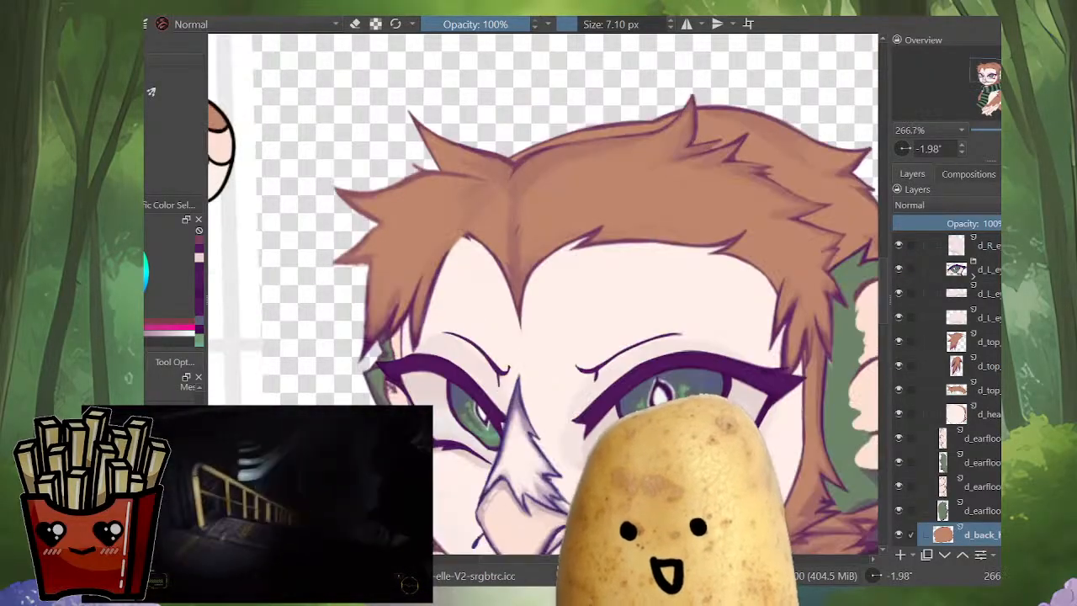
{"action": "scroll", "coordinate": [421, 172], "scroll_direction": "down", "scroll_amount": 3}
{"action": "scroll", "coordinate": [588, 189], "scroll_direction": "down", "scroll_amount": 2}
{"action": "scroll", "coordinate": [636, 221], "scroll_direction": "up", "scroll_amount": 2}
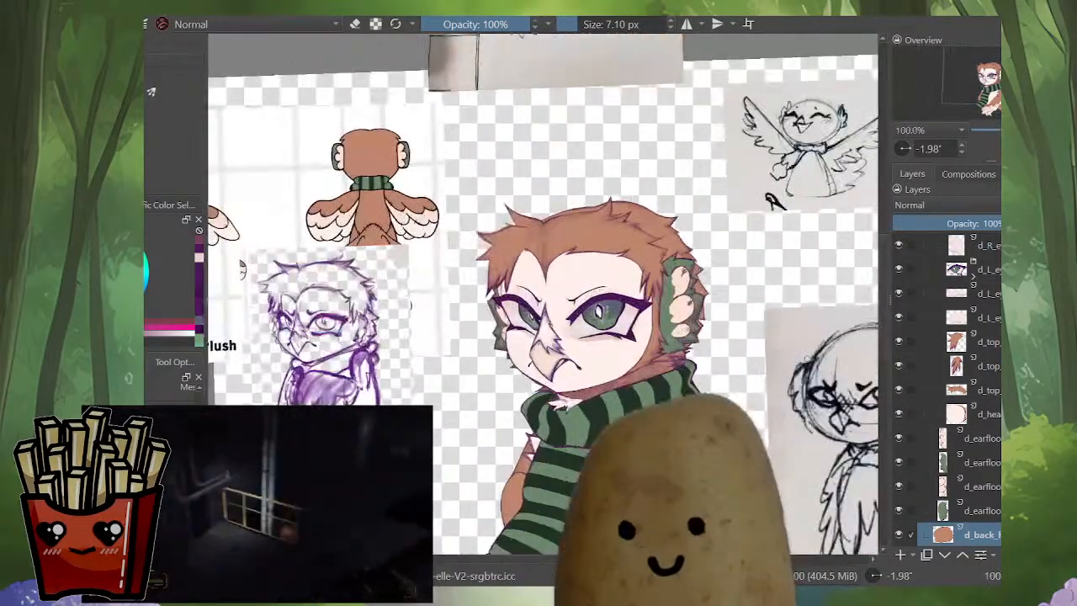
{"action": "left_click_drag", "start_coordinate": [542, 356], "coordinate": [580, 333]}
{"action": "scroll", "coordinate": [581, 333], "scroll_direction": "up", "scroll_amount": 1}
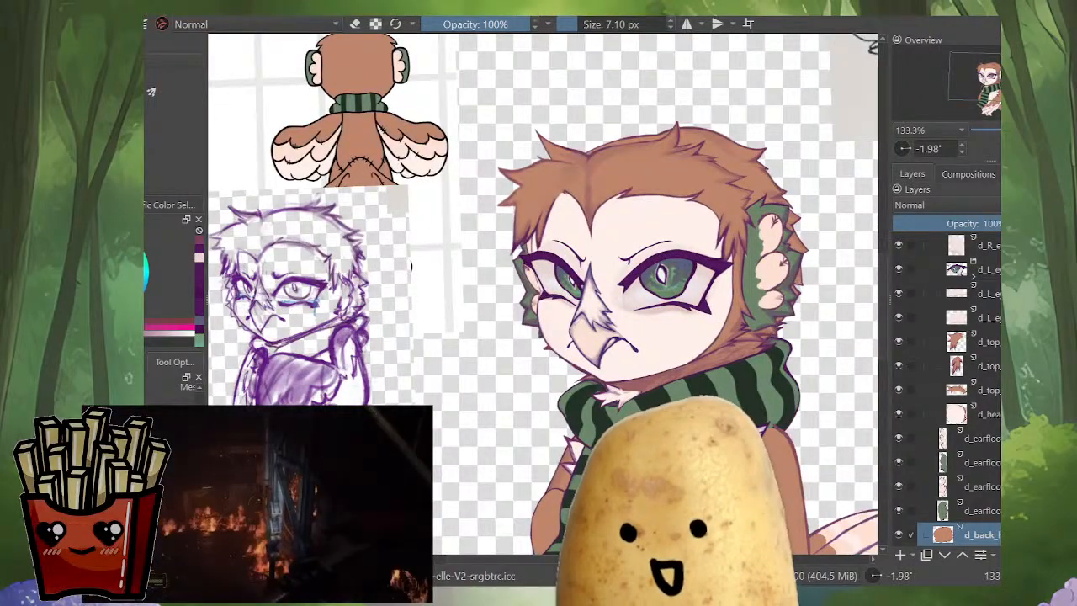
{"action": "left_click", "coordinate": [979, 462]}
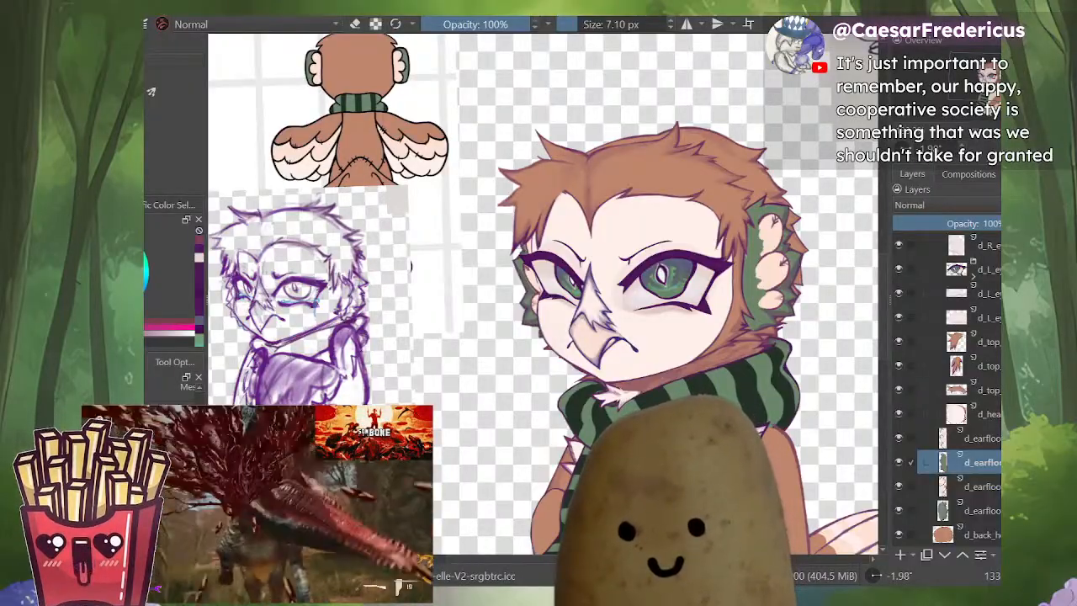
{"action": "mouse_move", "coordinate": [276, 574]}
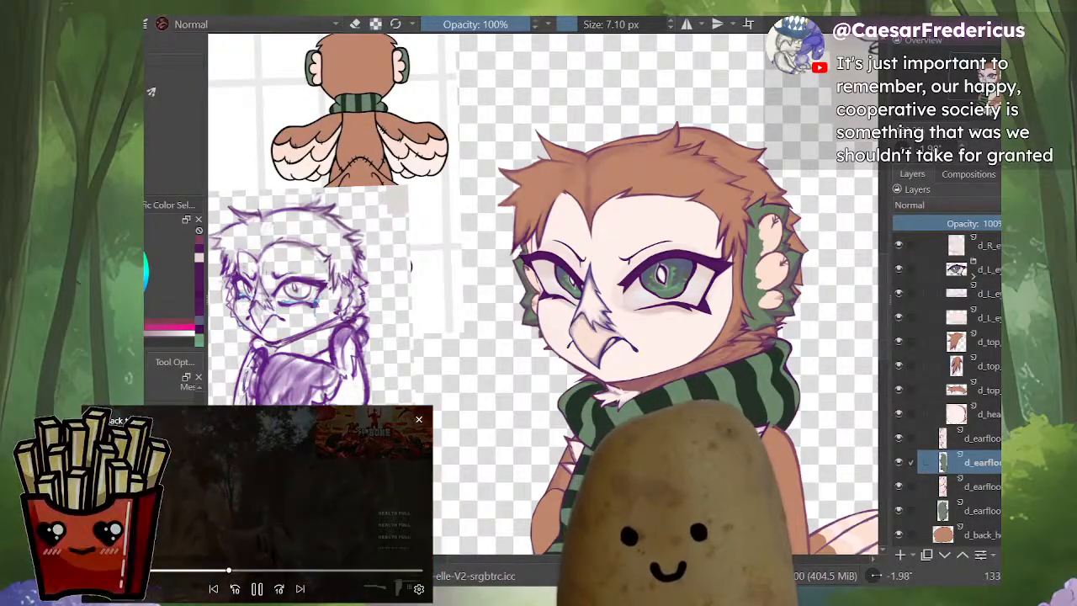
{"action": "left_click", "coordinate": [419, 420]}
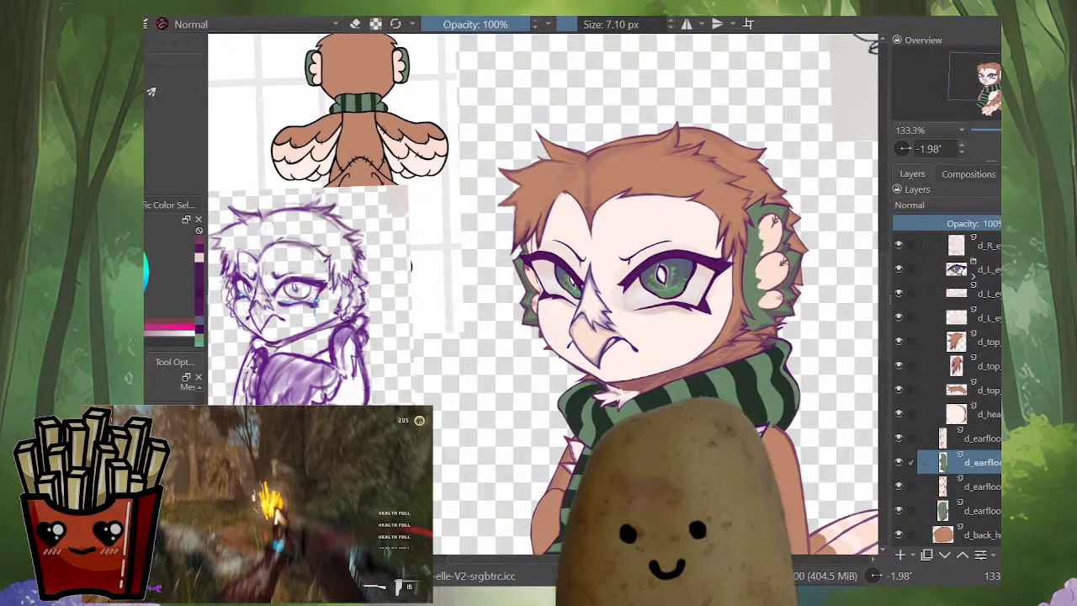
{"action": "key", "text": "XF86AudioPlay"}
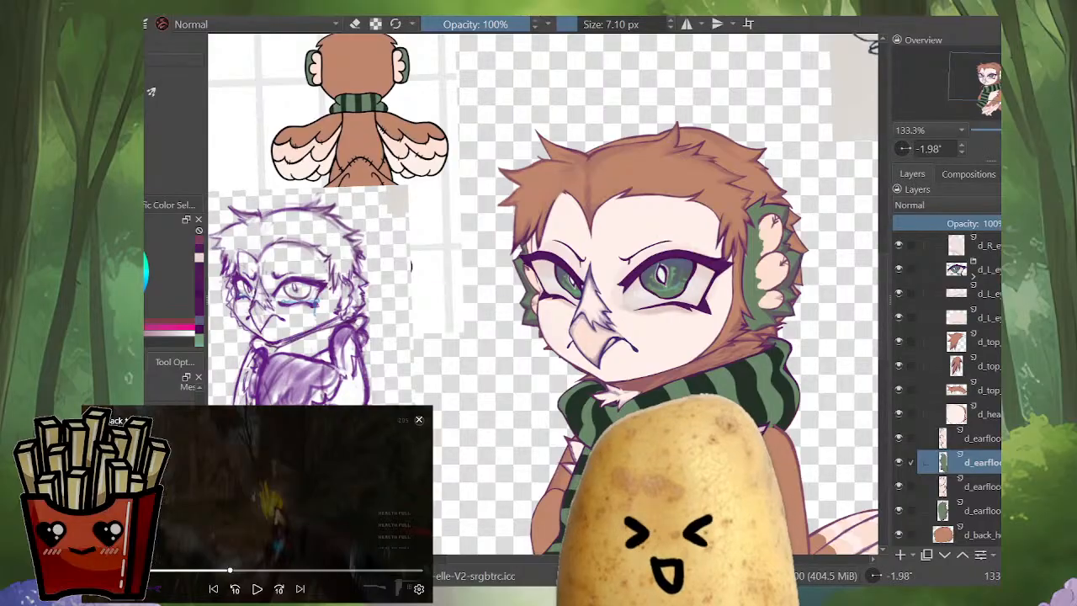
{"action": "key", "text": "XF86AudioPlay"}
Step: Examine the reshaped hair, eyes and ears up close and at full-figure view against the purple sketch and plush references
{"action": "left_click_drag", "start_coordinate": [672, 164], "coordinate": [681, 211]}
{"action": "scroll", "coordinate": [652, 174], "scroll_direction": "up", "scroll_amount": 2}
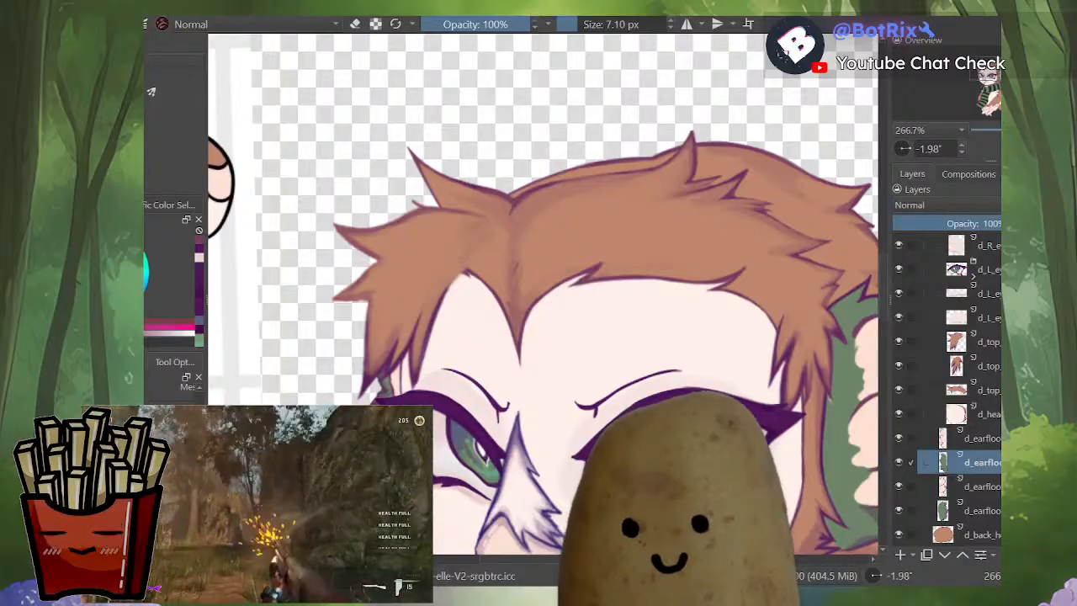
{"action": "scroll", "coordinate": [640, 378], "scroll_direction": "down", "scroll_amount": 1}
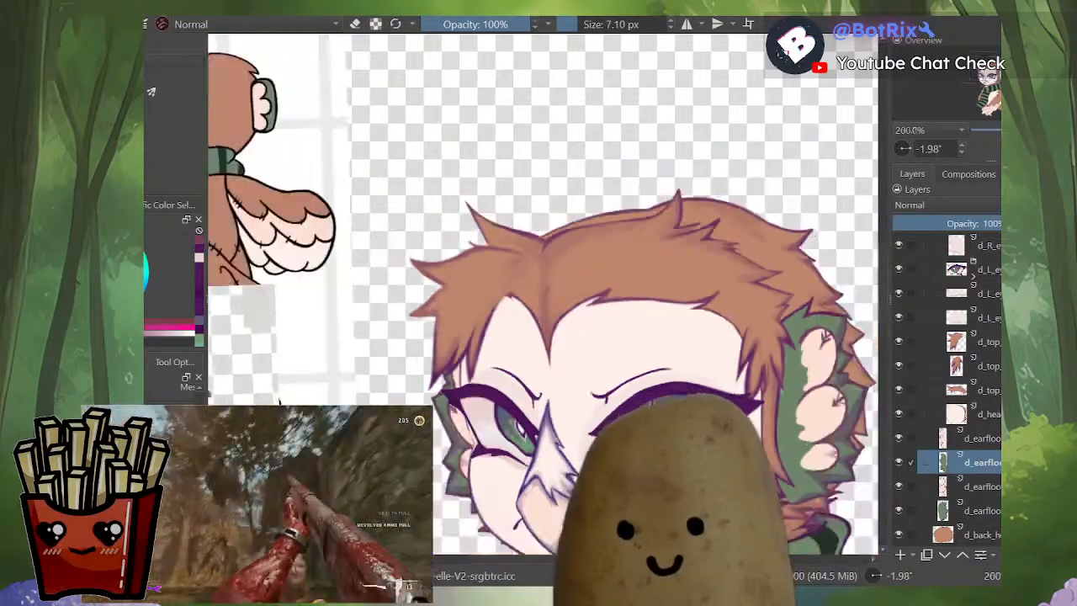
{"action": "left_click_drag", "start_coordinate": [640, 378], "coordinate": [616, 252]}
{"action": "scroll", "coordinate": [475, 296], "scroll_direction": "down", "scroll_amount": 5}
{"action": "scroll", "coordinate": [475, 296], "scroll_direction": "up", "scroll_amount": 2}
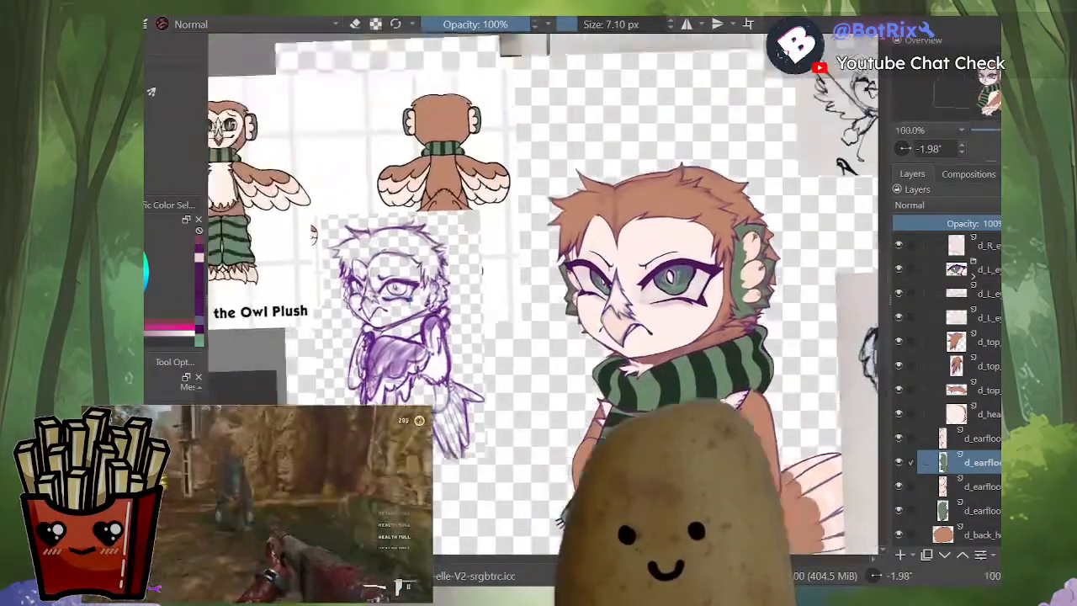
{"action": "scroll", "coordinate": [475, 296], "scroll_direction": "up", "scroll_amount": 2}
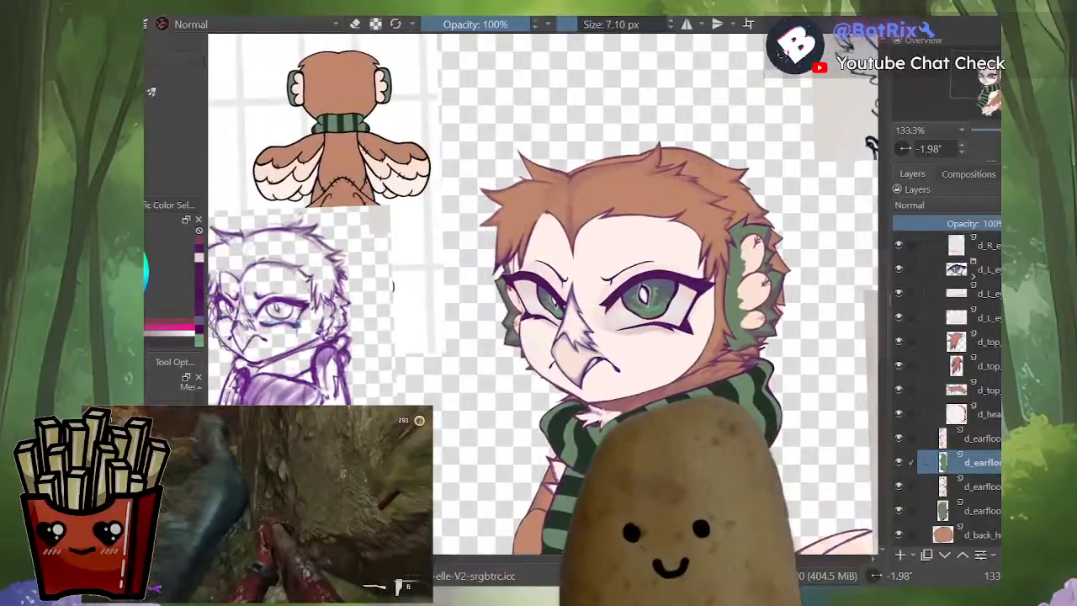
{"action": "scroll", "coordinate": [770, 311], "scroll_direction": "up", "scroll_amount": 2}
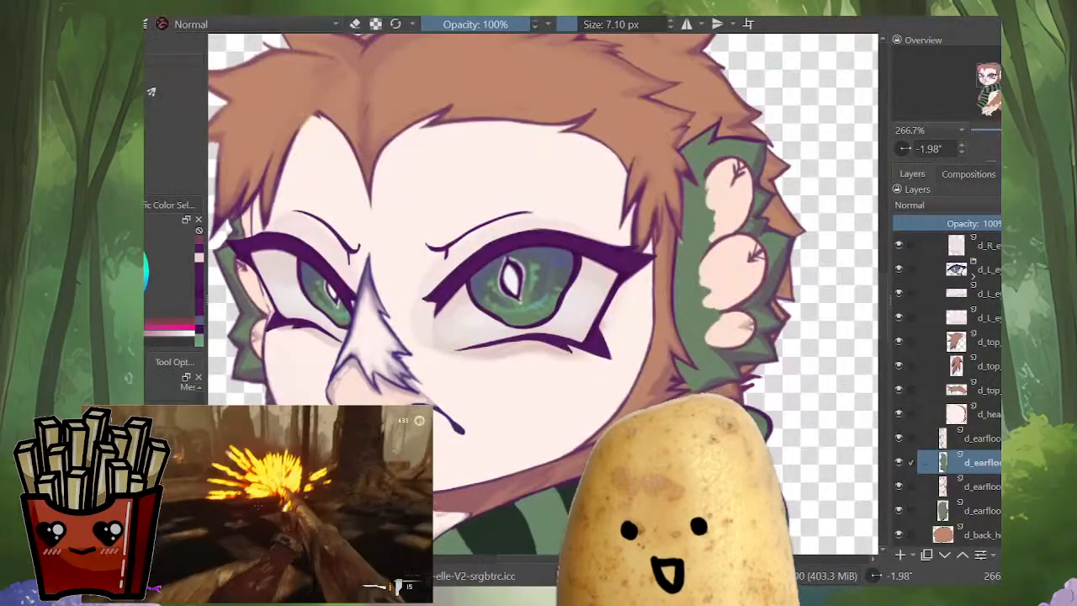
{"action": "scroll", "coordinate": [584, 337], "scroll_direction": "down", "scroll_amount": 2}
{"action": "scroll", "coordinate": [698, 316], "scroll_direction": "up", "scroll_amount": 3}
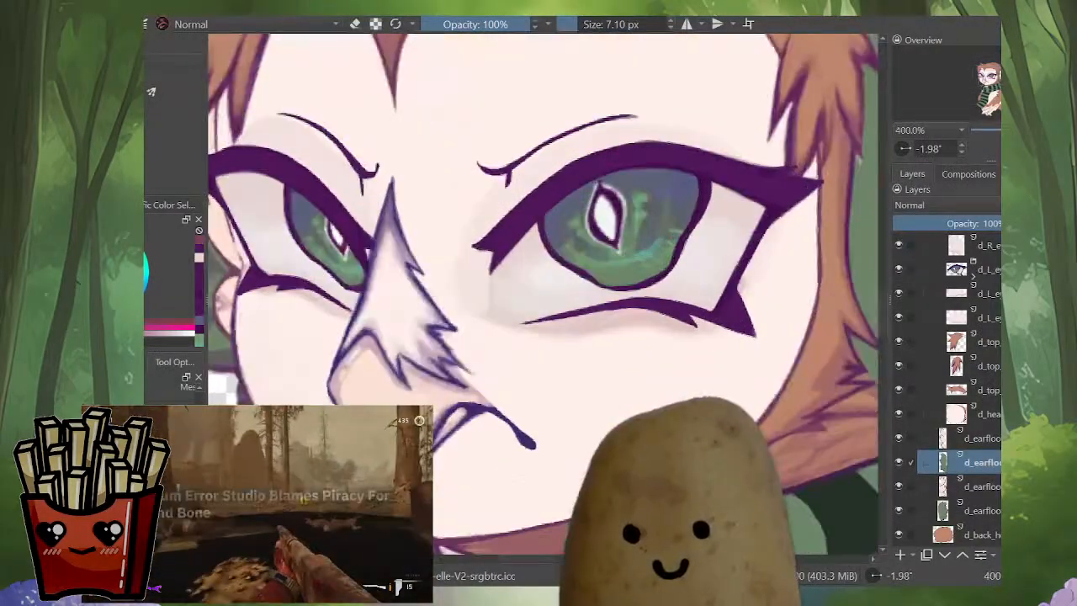
{"action": "scroll", "coordinate": [543, 294], "scroll_direction": "down", "scroll_amount": 5}
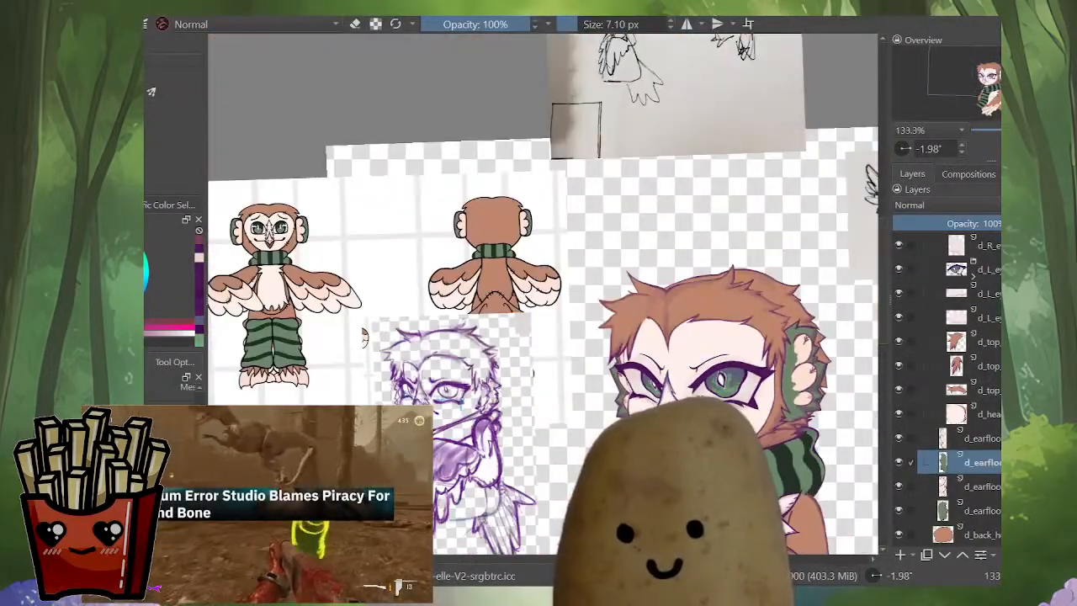
{"action": "left_click_drag", "start_coordinate": [589, 336], "coordinate": [561, 238]}
{"action": "scroll", "coordinate": [757, 307], "scroll_direction": "up", "scroll_amount": 2}
{"action": "scroll", "coordinate": [606, 211], "scroll_direction": "down", "scroll_amount": 3}
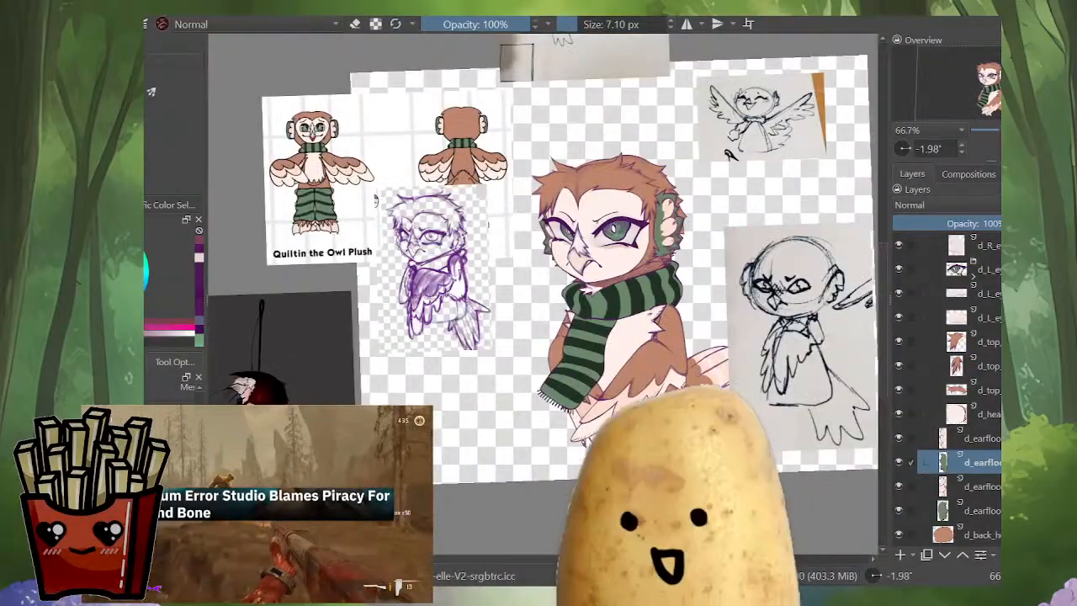
{"action": "scroll", "coordinate": [589, 230], "scroll_direction": "up", "scroll_amount": 1}
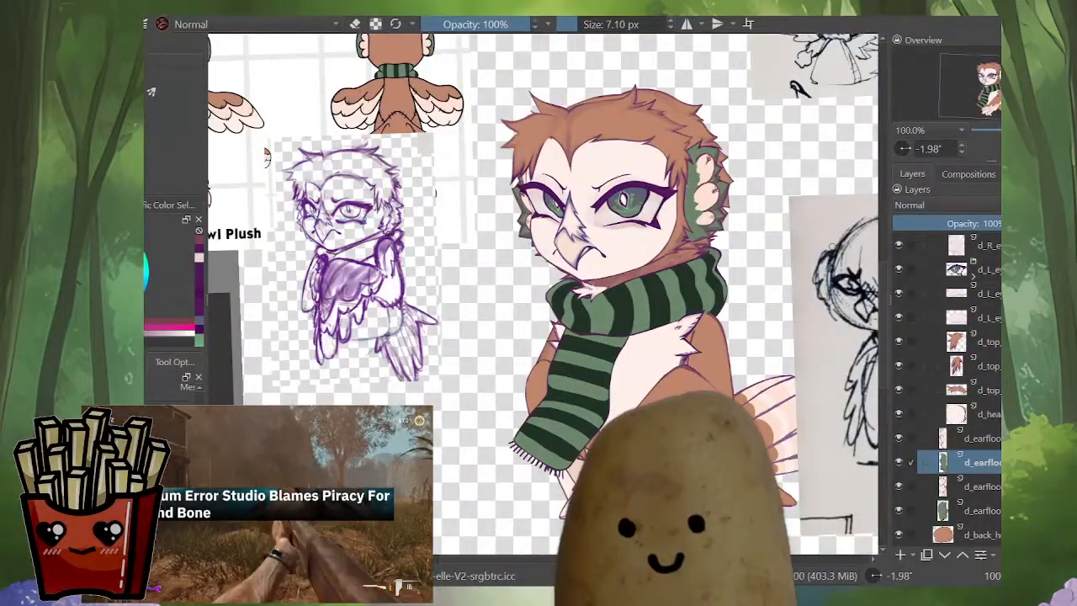
Step: Examine the hair overlapping the eye on the small-ear side and check which top-hair layers it belongs to
{"action": "scroll", "coordinate": [539, 168], "scroll_direction": "up", "scroll_amount": 5}
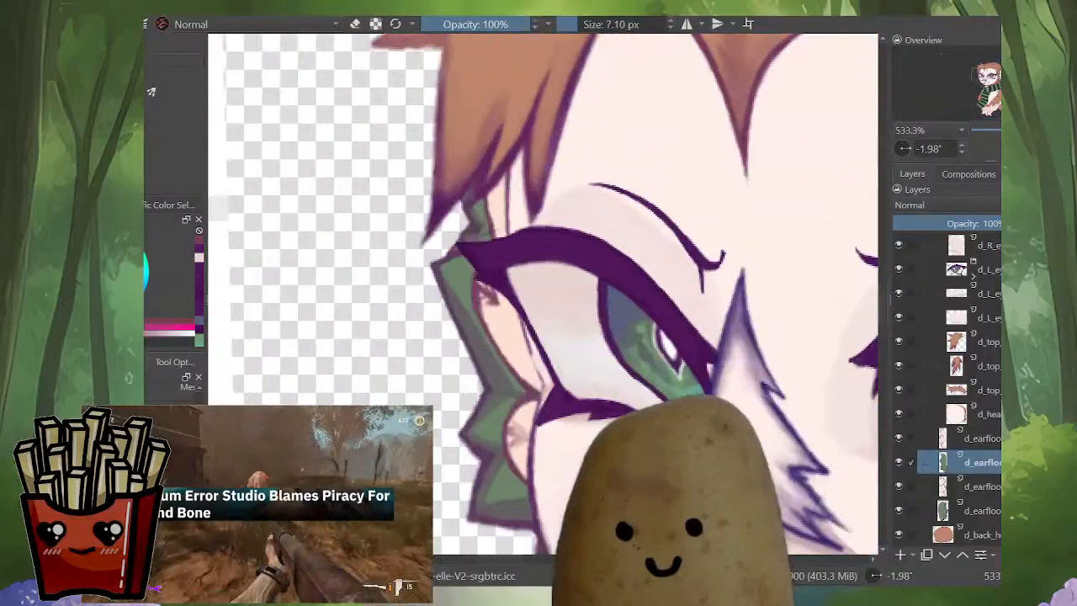
{"action": "scroll", "coordinate": [946, 387], "scroll_direction": "up", "scroll_amount": 5}
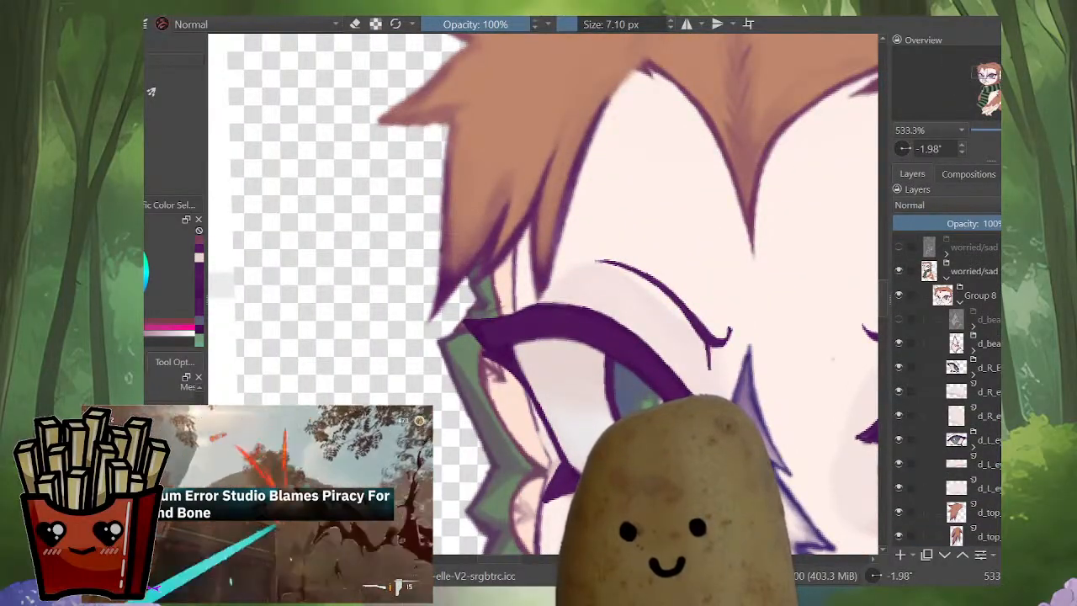
{"action": "scroll", "coordinate": [946, 387], "scroll_direction": "down", "scroll_amount": 1}
{"action": "left_click", "coordinate": [976, 466]}
{"action": "left_click", "coordinate": [976, 489]}
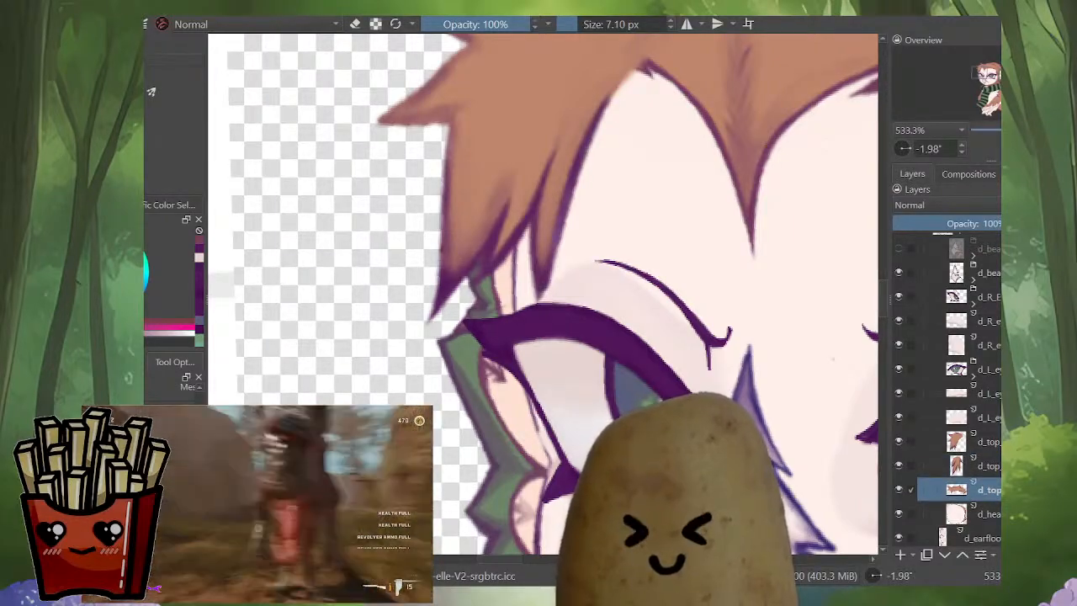
{"action": "key", "text": "minus"}
{"action": "key", "text": "minus"}
{"action": "key", "text": "minus"}
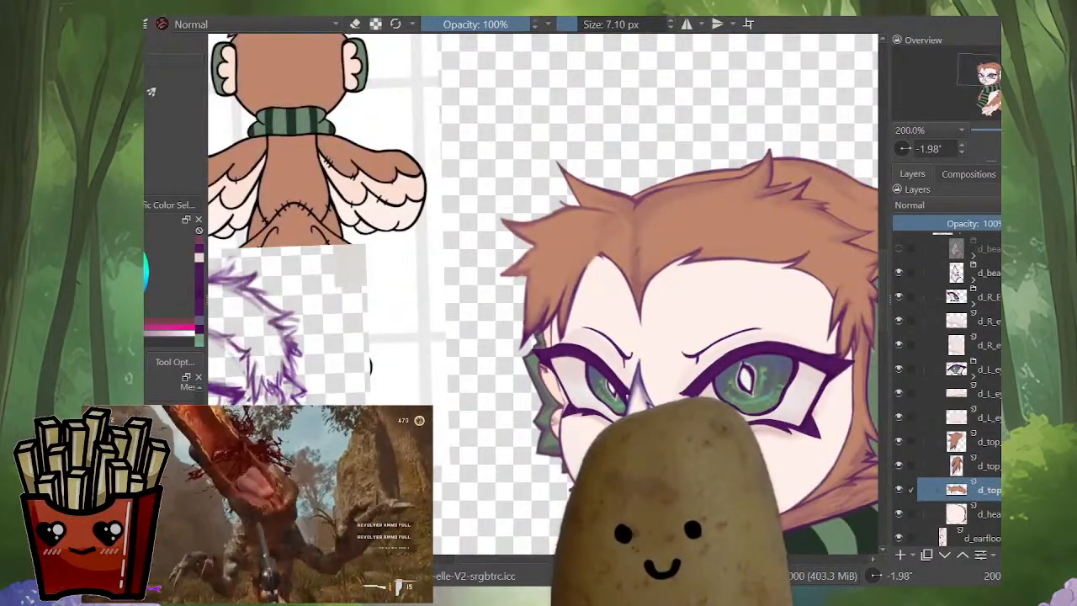
Step: Move the upper two of the three top-hair layers together to the top of Group 8, above the beak layers
{"action": "left_click", "coordinate": [976, 466], "text": "ctrl"}
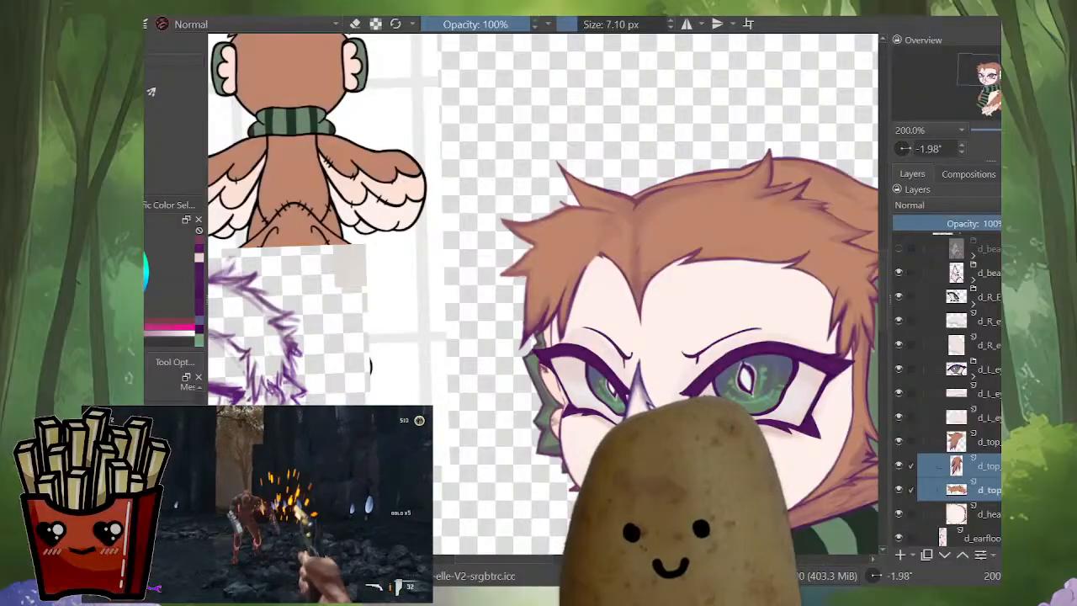
{"action": "left_click", "coordinate": [976, 465]}
{"action": "left_click", "coordinate": [975, 441], "text": "ctrl"}
{"action": "scroll", "coordinate": [967, 420], "scroll_direction": "up", "scroll_amount": 1}
{"action": "left_click_drag", "start_coordinate": [976, 512], "coordinate": [974, 309]}
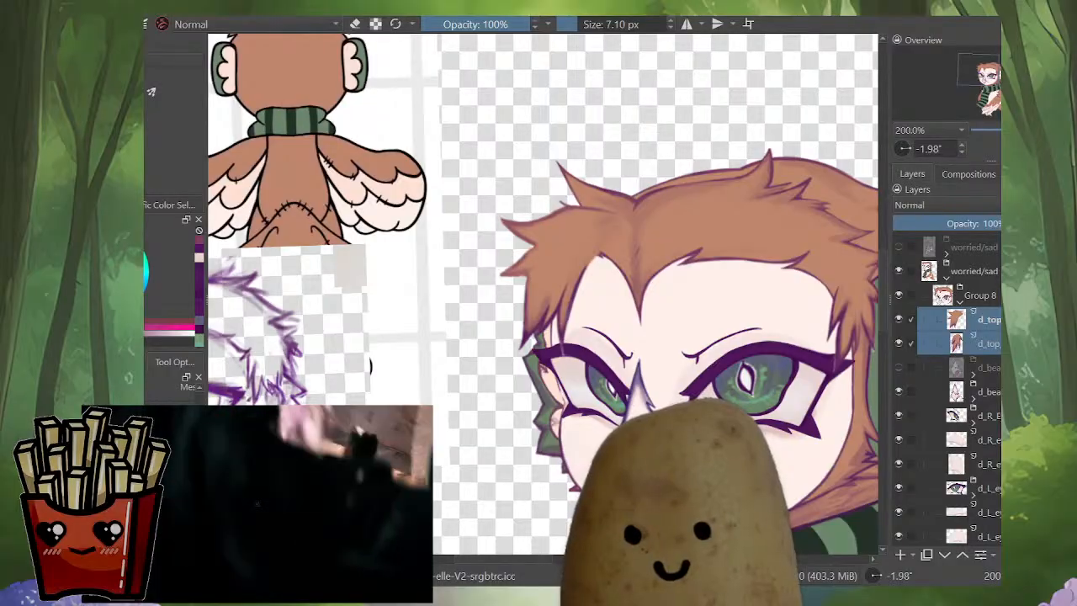
{"action": "left_click_drag", "start_coordinate": [656, 278], "coordinate": [478, 244]}
{"action": "scroll", "coordinate": [562, 356], "scroll_direction": "up", "scroll_amount": 1}
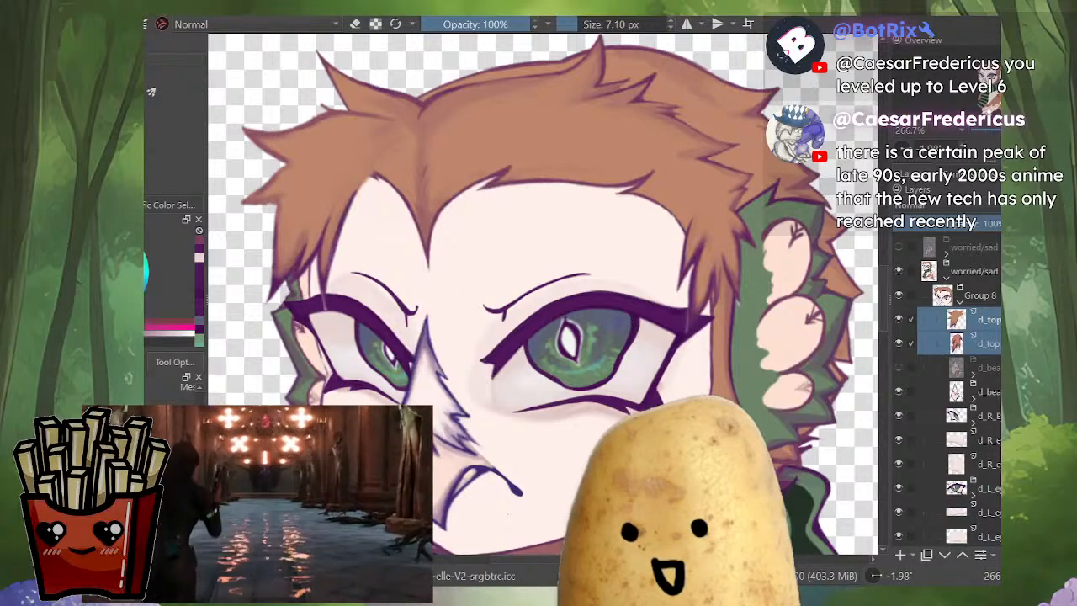
{"action": "key", "text": "ctrl+t"}
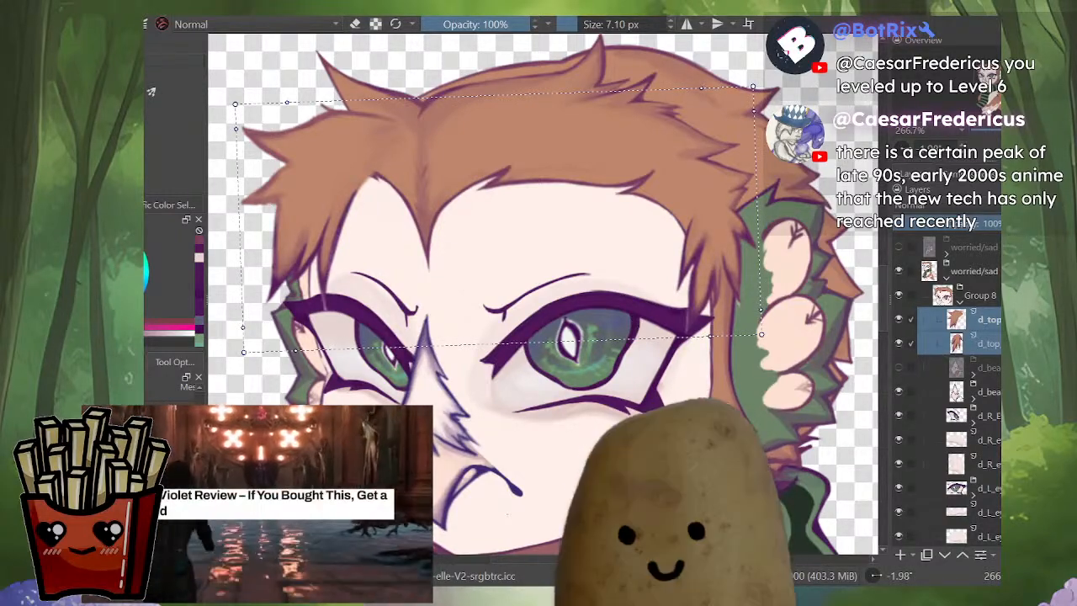
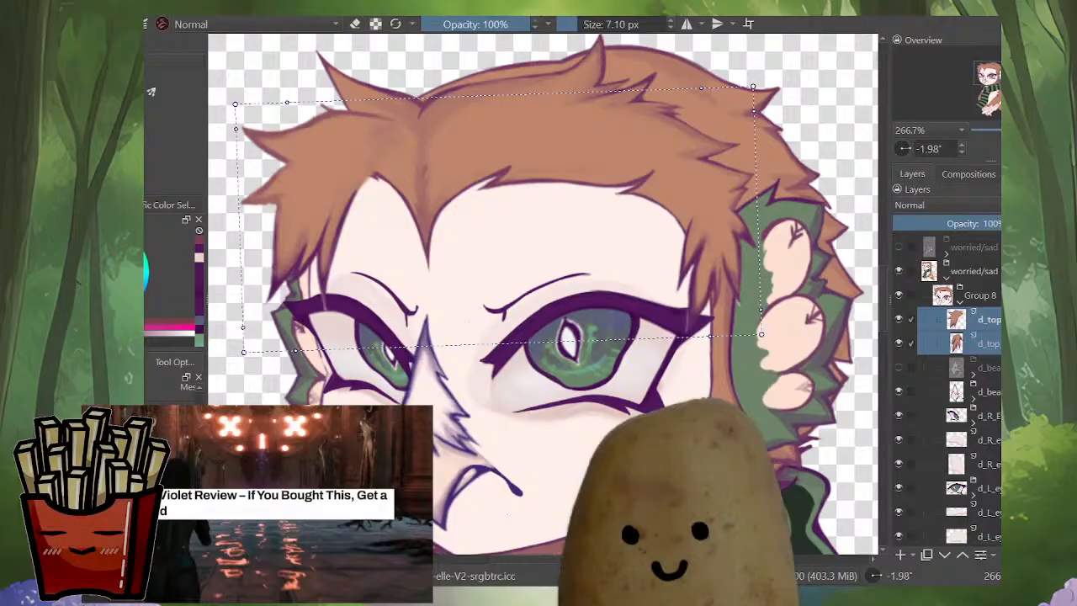
{"action": "key", "text": "ctrl+shift+a"}
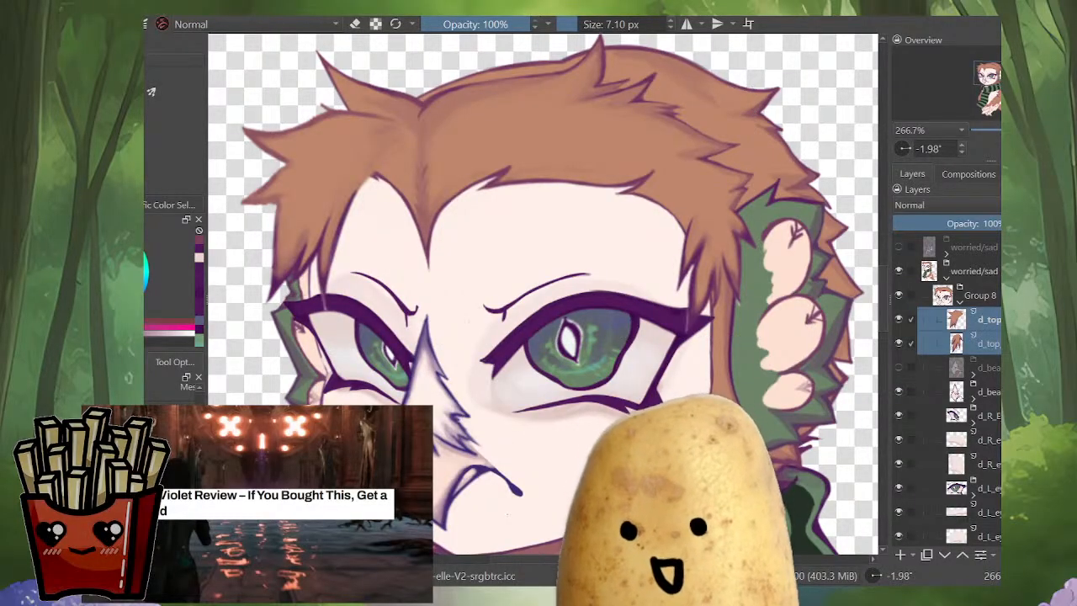